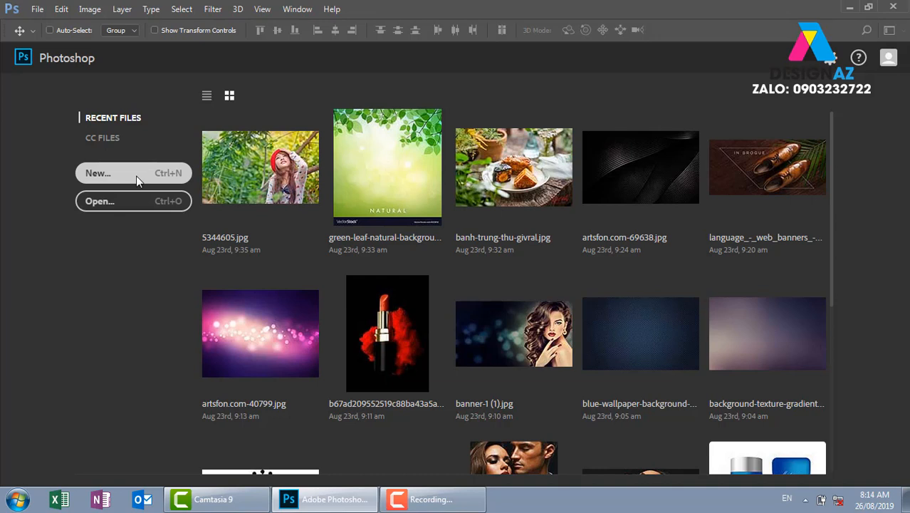
# Create a new 1200 x 603 pixel document at 150 pixels/inch in 8-bit RGB Color with a white background
pyautogui.click(136, 176)
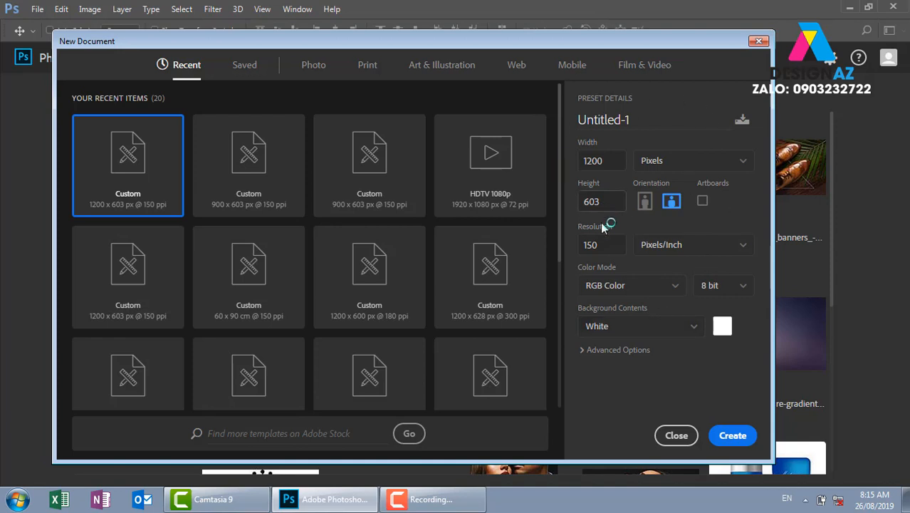
pyautogui.click(736, 436)
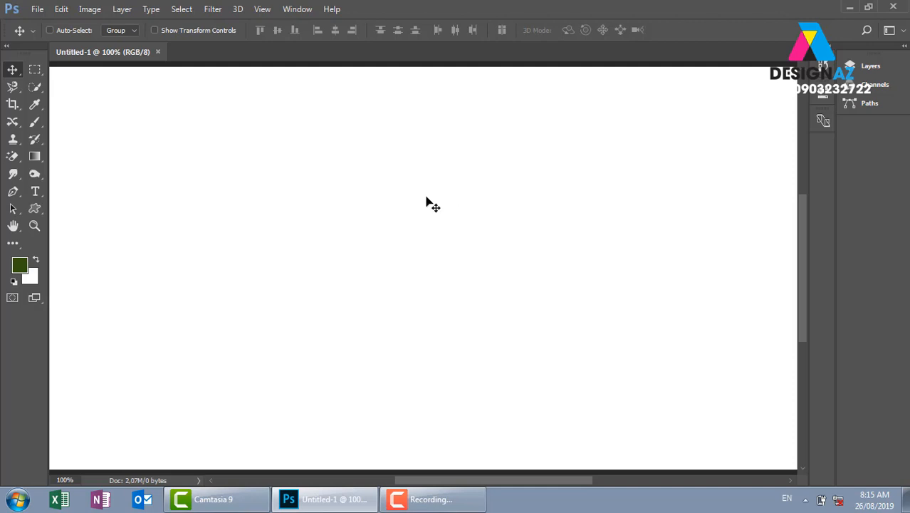
pyautogui.hotkey('ctrl', '-')
pyautogui.hotkey('ctrl', '-')
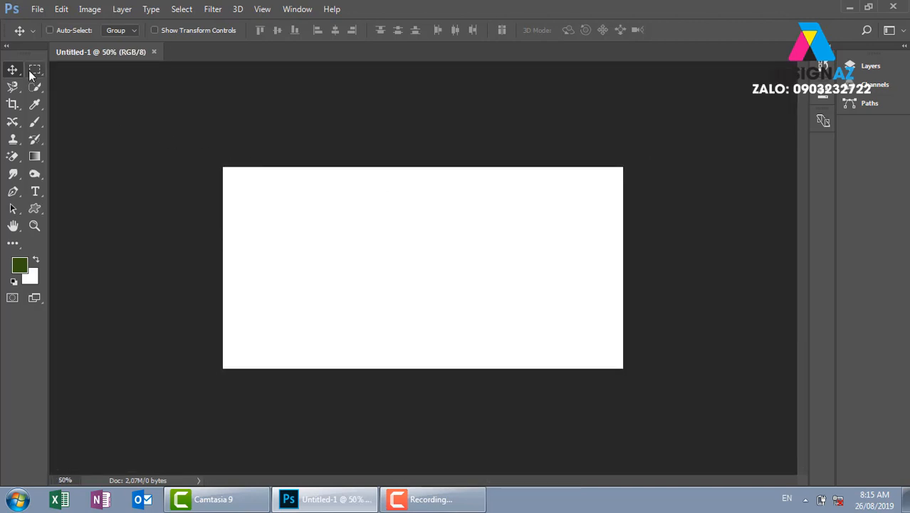
# Make a rectangular selection in the upper-left part of the canvas with the Rectangular Marquee Tool
pyautogui.click(28, 71)
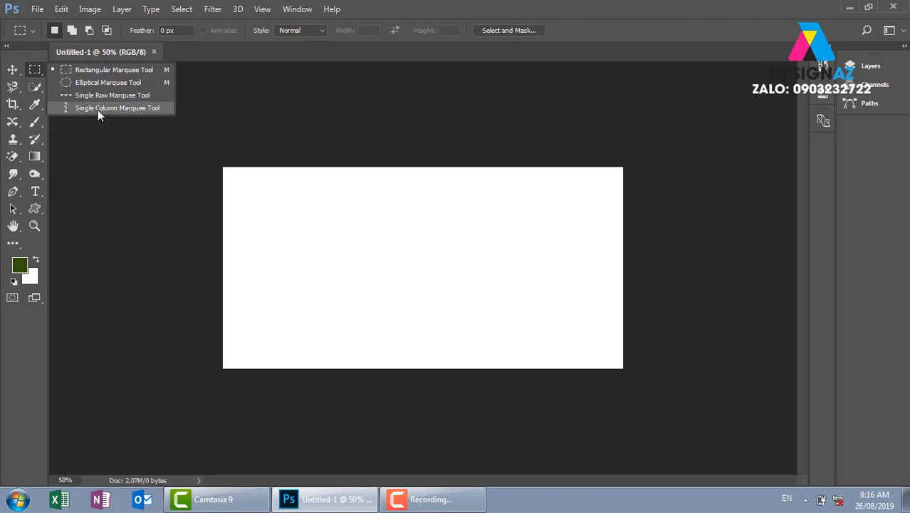
pyautogui.click(122, 69)
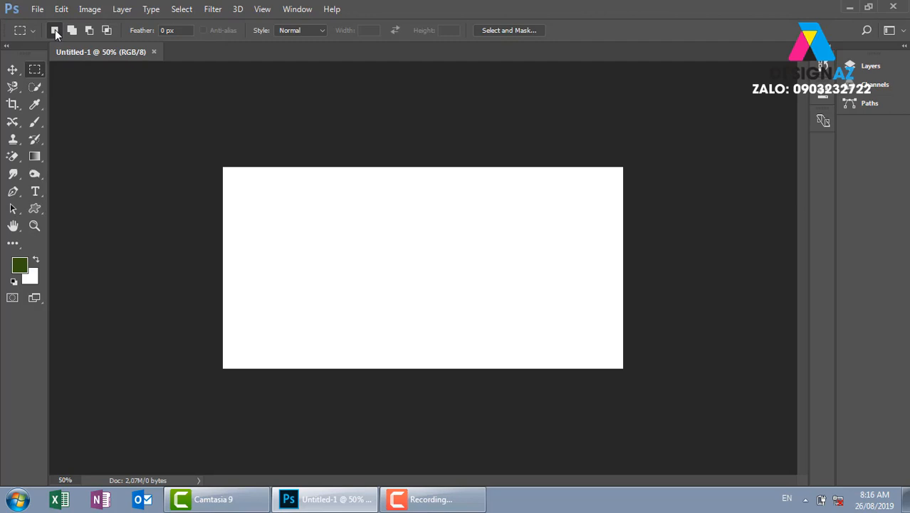
pyautogui.moveTo(290, 195); pyautogui.dragTo(403, 283)
pyautogui.click(417, 291)
pyautogui.hotkey('ctrl', 'z')
pyautogui.hotkey('ctrl', '+')
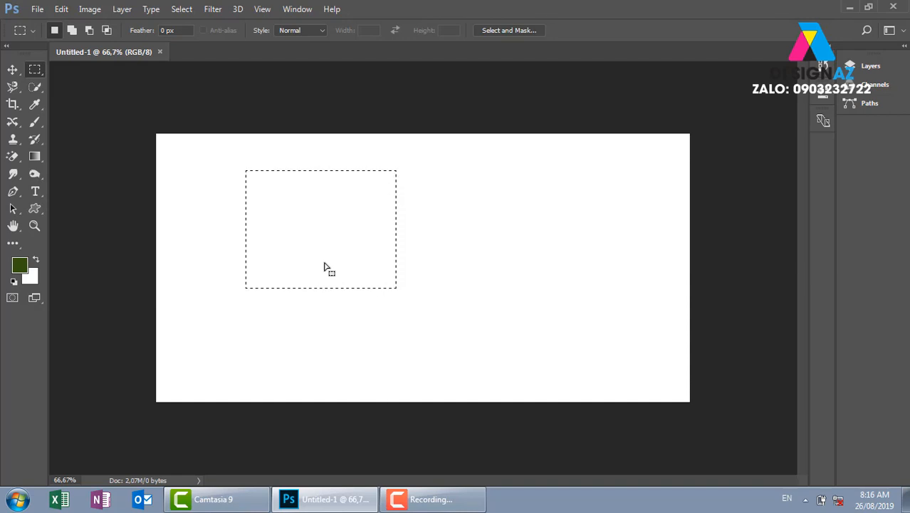
# Add a new empty layer above the Background layer, keeping the rectangular selection active
pyautogui.press('F7')
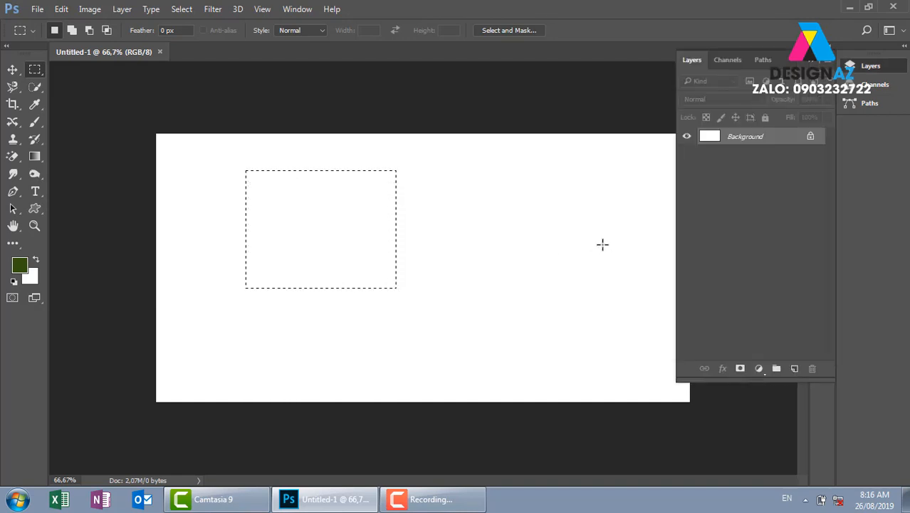
pyautogui.click(794, 368)
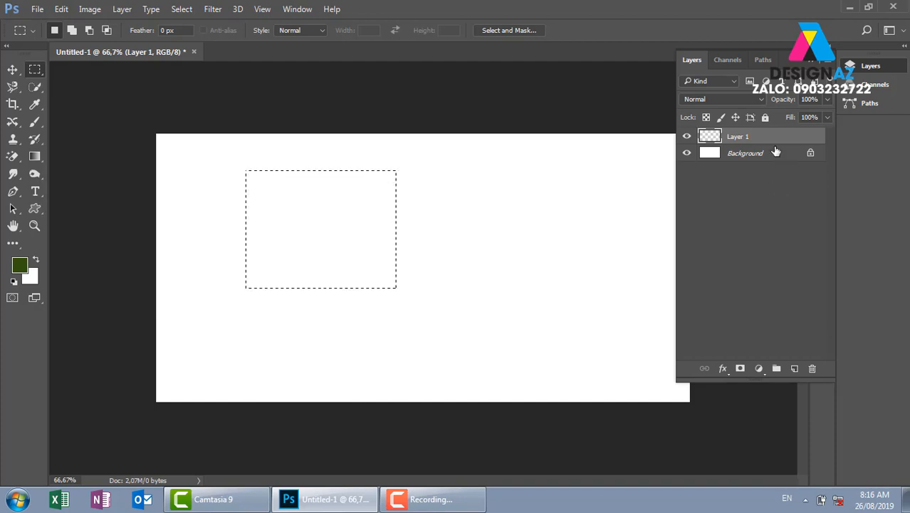
pyautogui.click(764, 158)
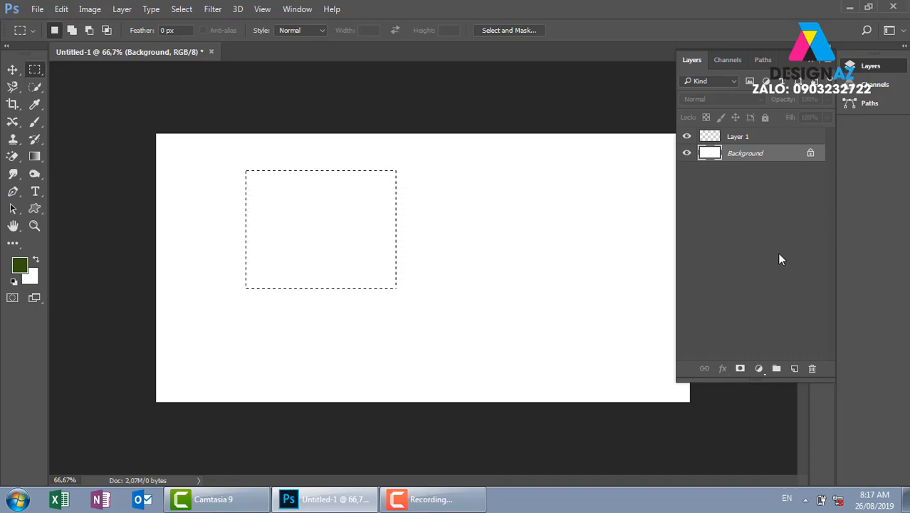
pyautogui.hotkey('ctrl', 'z')
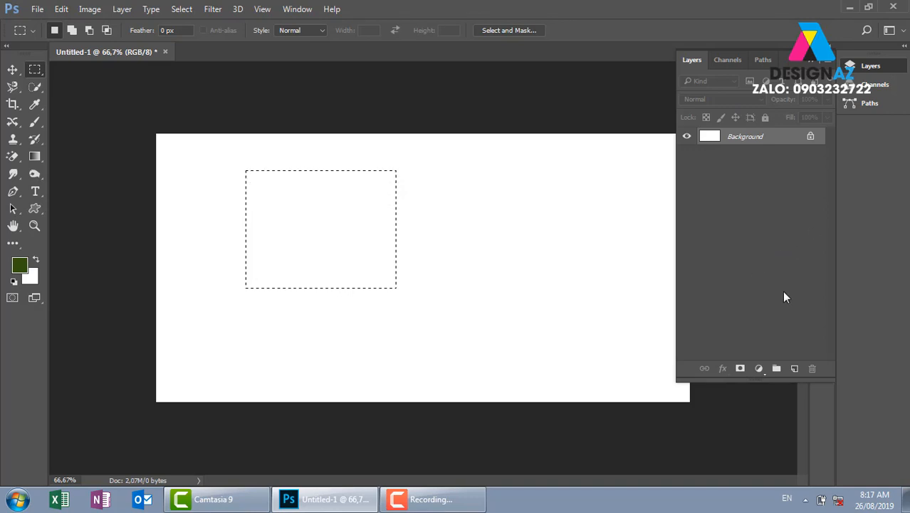
pyautogui.click(794, 368)
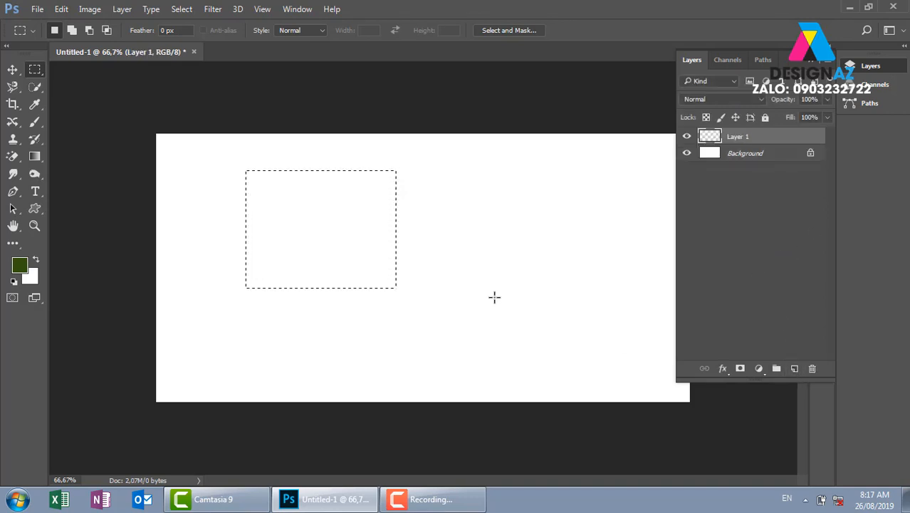
# Fill the rectangular selection on the new layer with the dark green foreground colour, clear the fill again and deselect
pyautogui.hotkey('alt', 'BackSpace')
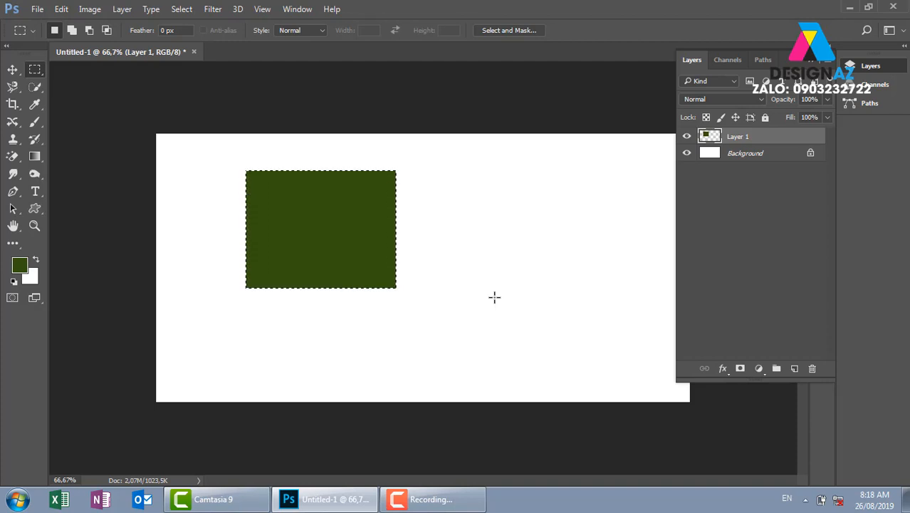
pyautogui.press('Delete')
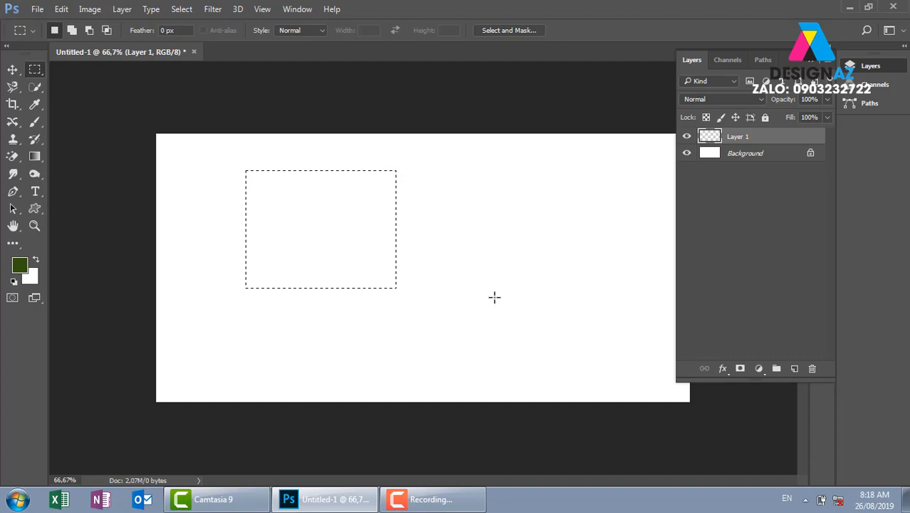
pyautogui.click(487, 317)
# Make a wide rectangular selection and extend it with several overlapping rectangles around its edges using the Rectangular Marquee Tool
pyautogui.moveTo(258, 201); pyautogui.dragTo(417, 255)
pyautogui.press('shift')
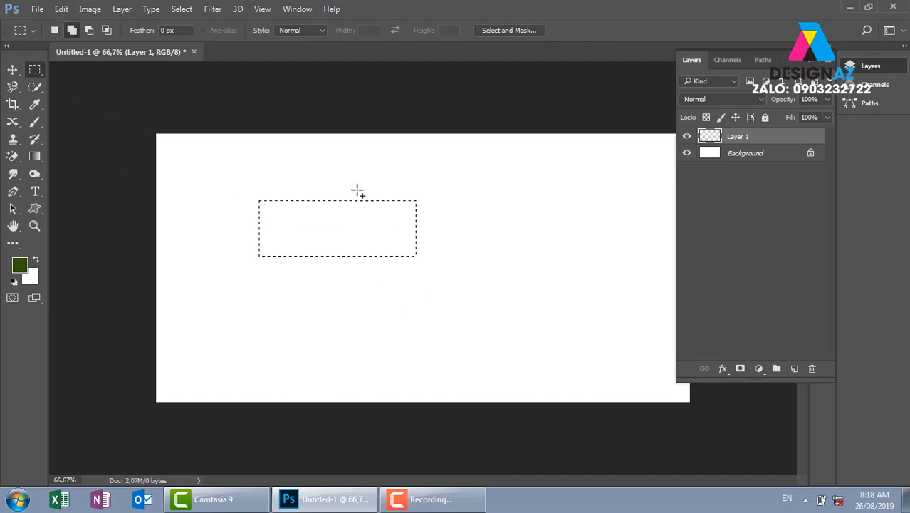
pyautogui.moveTo(351, 178); pyautogui.dragTo(444, 217)
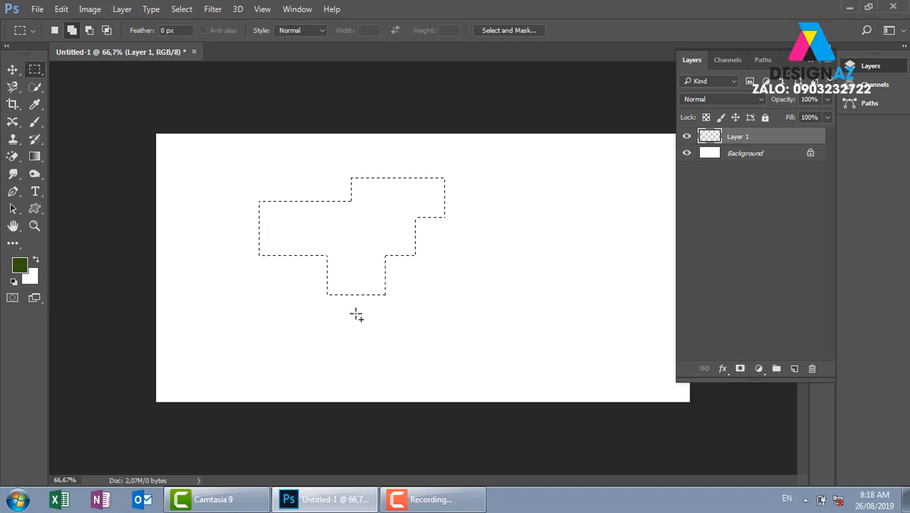
pyautogui.moveTo(269, 254); pyautogui.dragTo(305, 289)
pyautogui.moveTo(261, 181); pyautogui.dragTo(304, 214)
pyautogui.moveTo(225, 176); pyautogui.dragTo(261, 230)
pyautogui.moveTo(315, 165); pyautogui.dragTo(349, 208)
pyautogui.moveTo(274, 156); pyautogui.dragTo(315, 195)
pyautogui.moveTo(377, 153); pyautogui.dragTo(410, 179)
pyautogui.moveTo(321, 148); pyautogui.dragTo(374, 178)
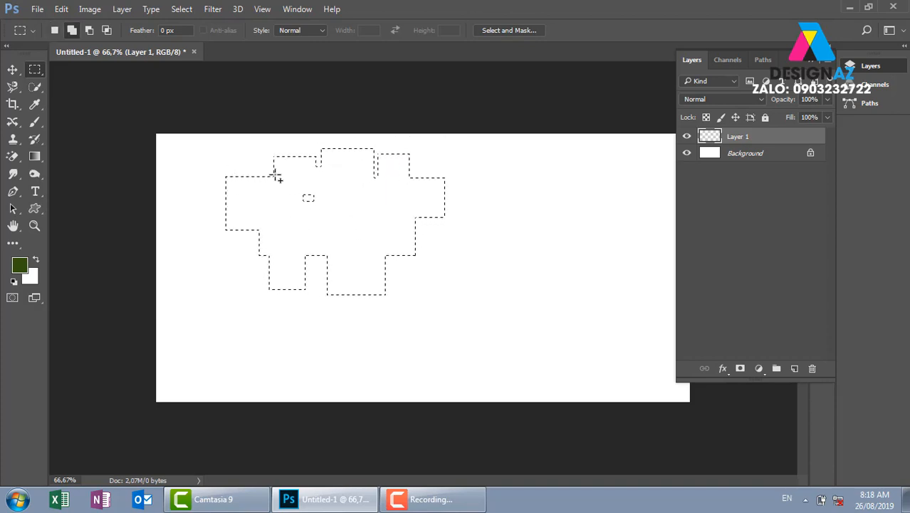
pyautogui.moveTo(238, 142); pyautogui.dragTo(306, 178)
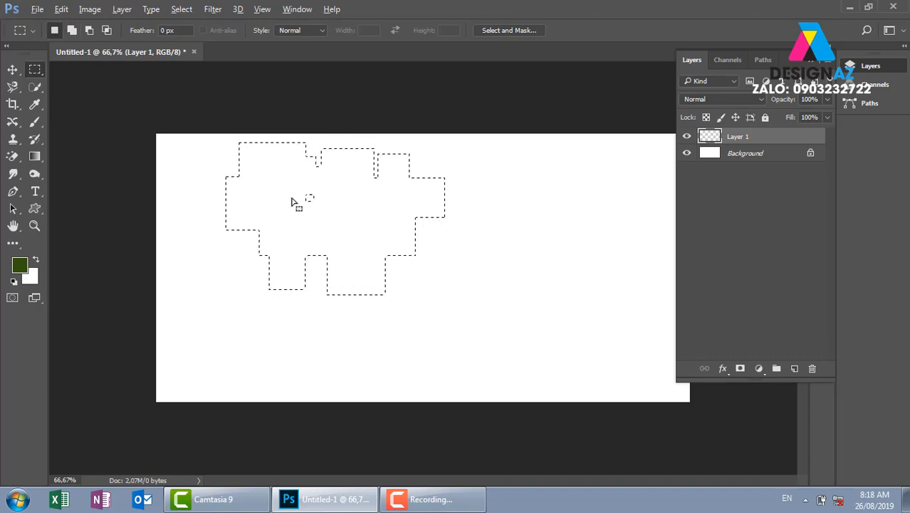
# Subtract several large rectangles from the lower part of the combined selection, leaving only narrow pieces along its upper edge
pyautogui.moveTo(488, 309); pyautogui.dragTo(342, 228)
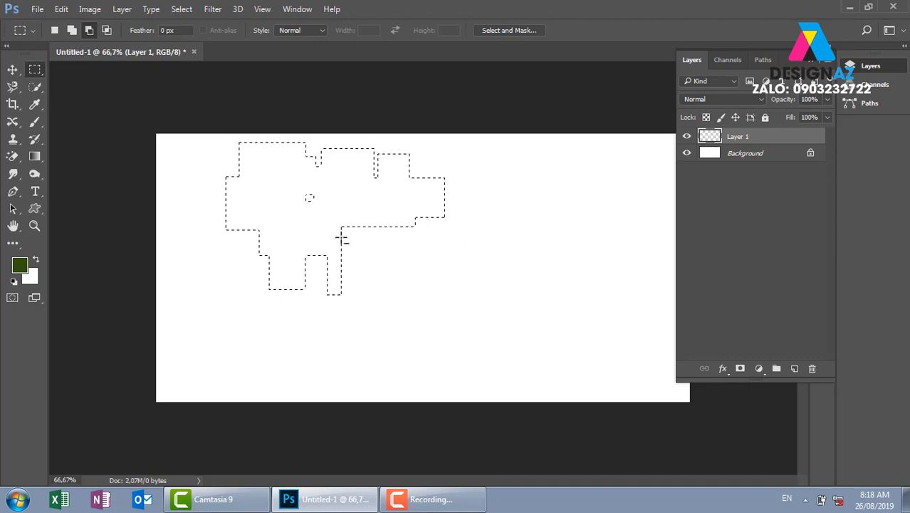
pyautogui.moveTo(441, 334); pyautogui.dragTo(237, 238)
pyautogui.moveTo(223, 271); pyautogui.dragTo(347, 192)
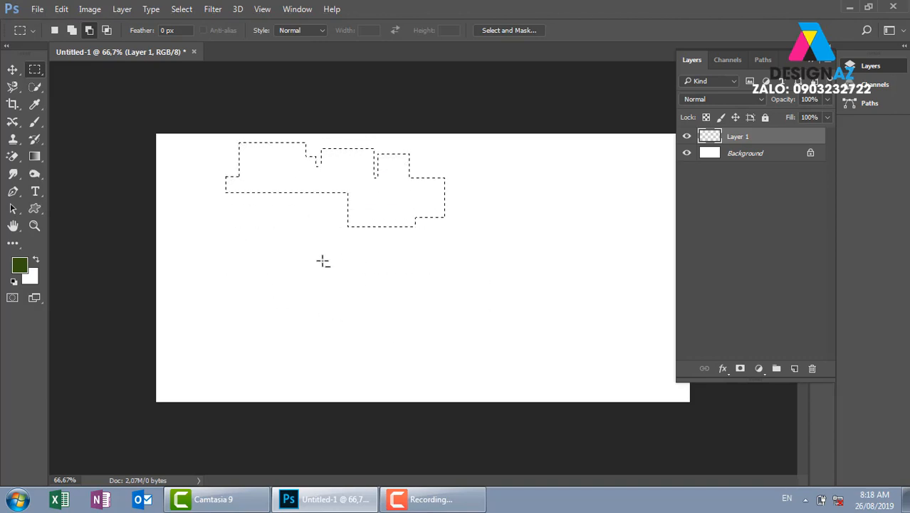
pyautogui.moveTo(307, 300); pyautogui.dragTo(474, 199)
pyautogui.moveTo(254, 287); pyautogui.dragTo(487, 171)
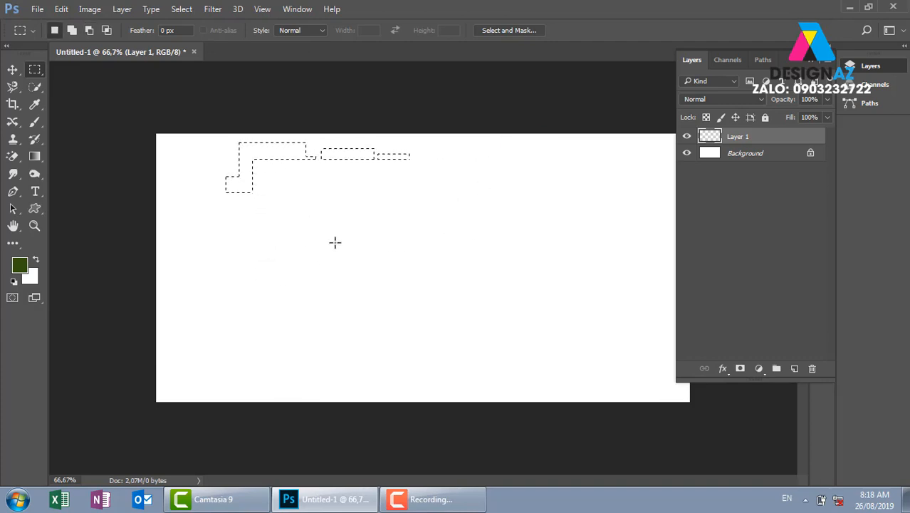
# Make a large rectangular selection at the canvas's upper-left corner and intersect it with a second rectangle overlapping its lower-right part
pyautogui.moveTo(156, 139); pyautogui.dragTo(413, 331)
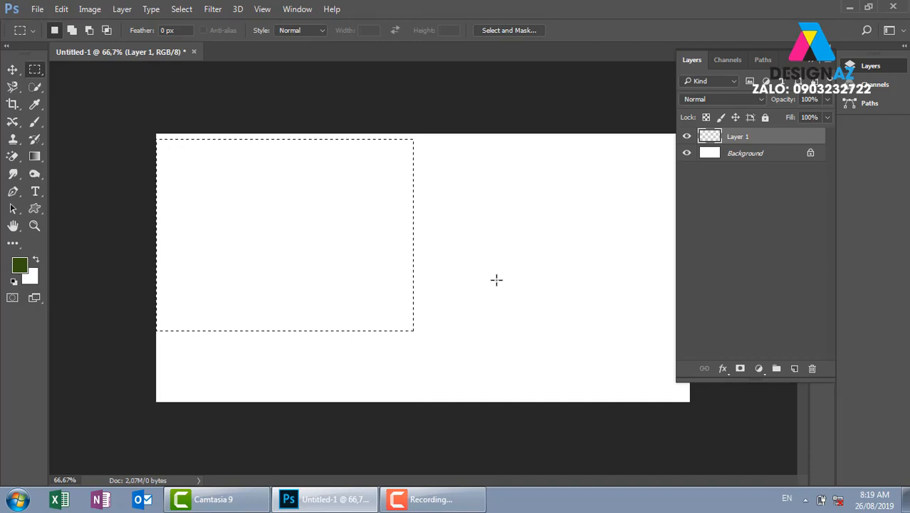
pyautogui.hotkey('shift', 'alt')
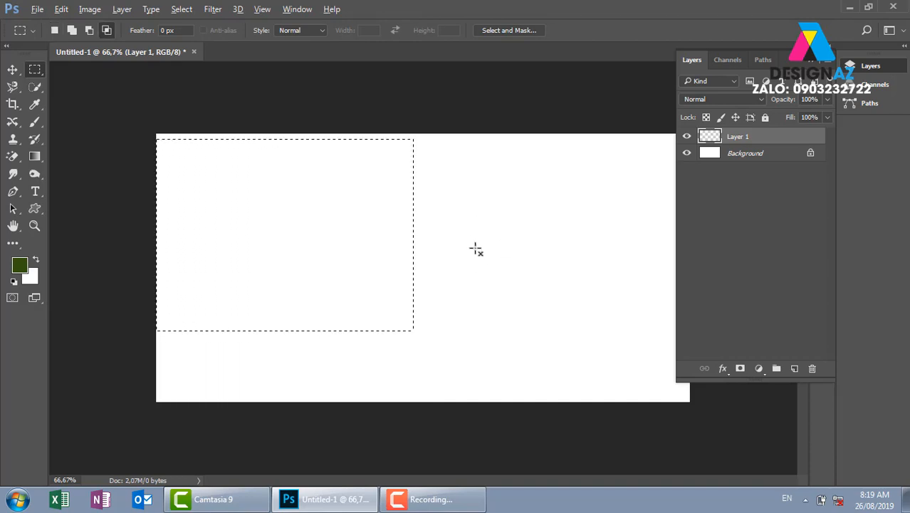
pyautogui.moveTo(473, 226); pyautogui.dragTo(310, 395)
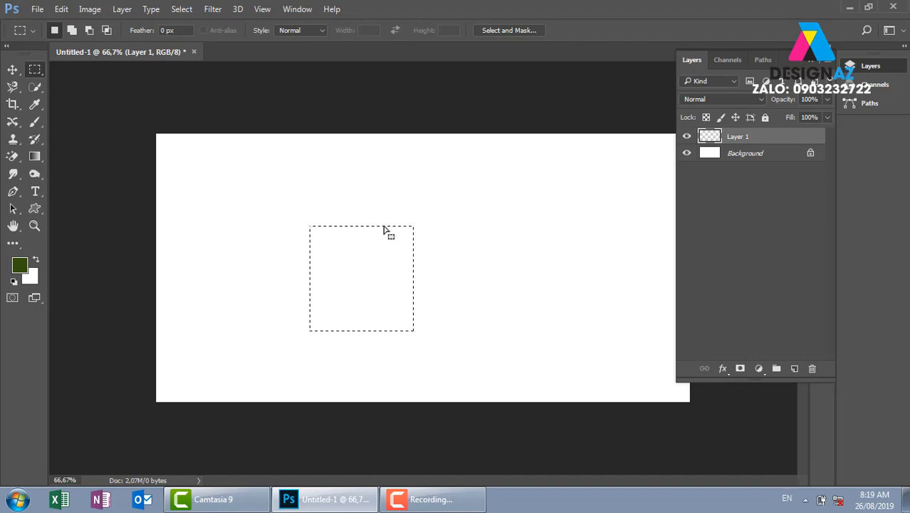
# Replace the selection with a square one at 0 px feather in the canvas's left half and fill it with dark green
pyautogui.hotkey('ctrl', 'd')
pyautogui.click(189, 33)
pyautogui.moveTo(248, 184); pyautogui.dragTo(362, 297)
pyautogui.hotkey('alt', 'BackSpace')
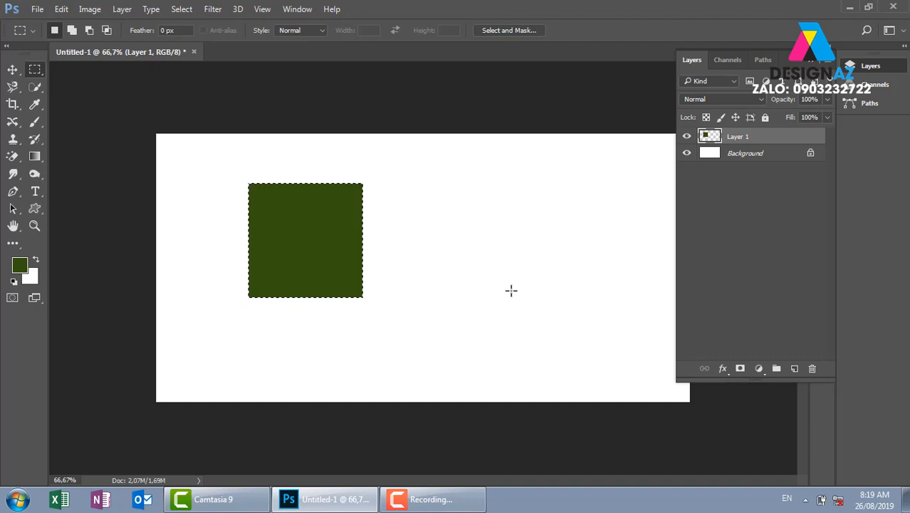
pyautogui.hotkey('ctrl', '+')
pyautogui.hotkey('ctrl', '+')
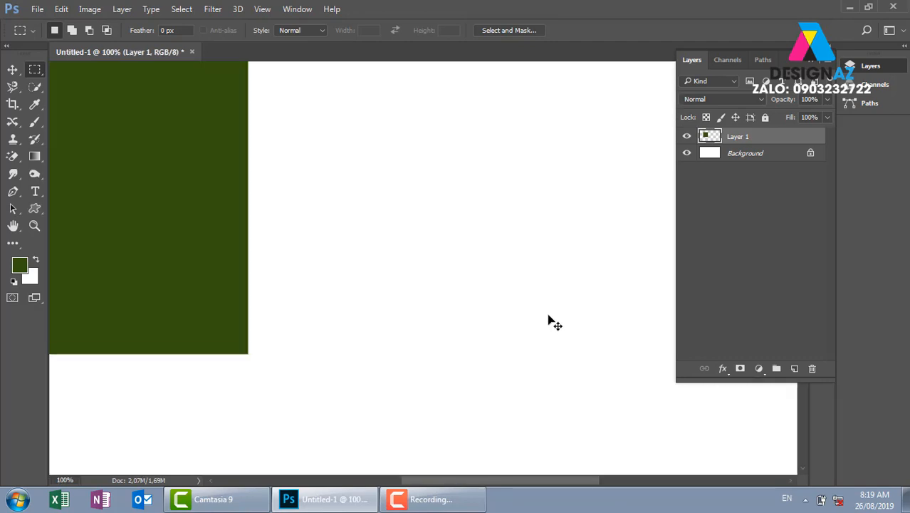
pyautogui.moveTo(309, 262); pyautogui.dragTo(504, 352)
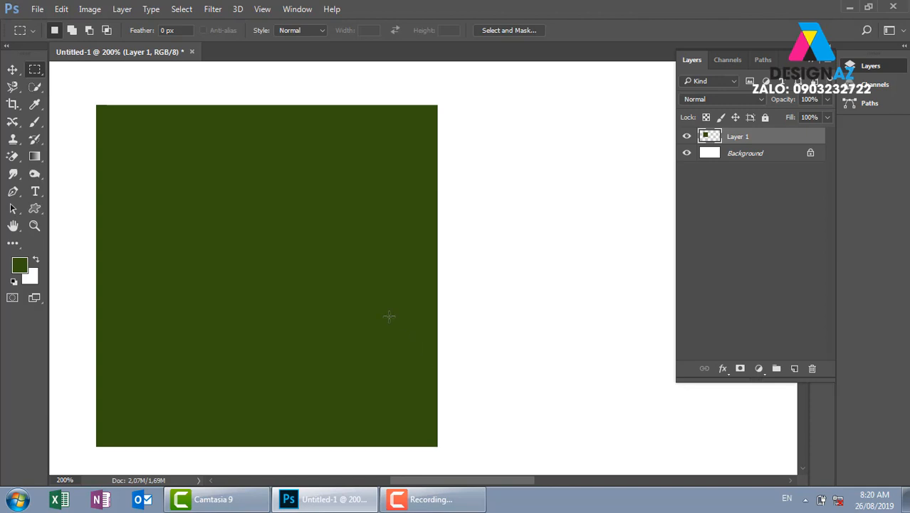
pyautogui.hotkey('ctrl', '-')
pyautogui.hotkey('ctrl', '-')
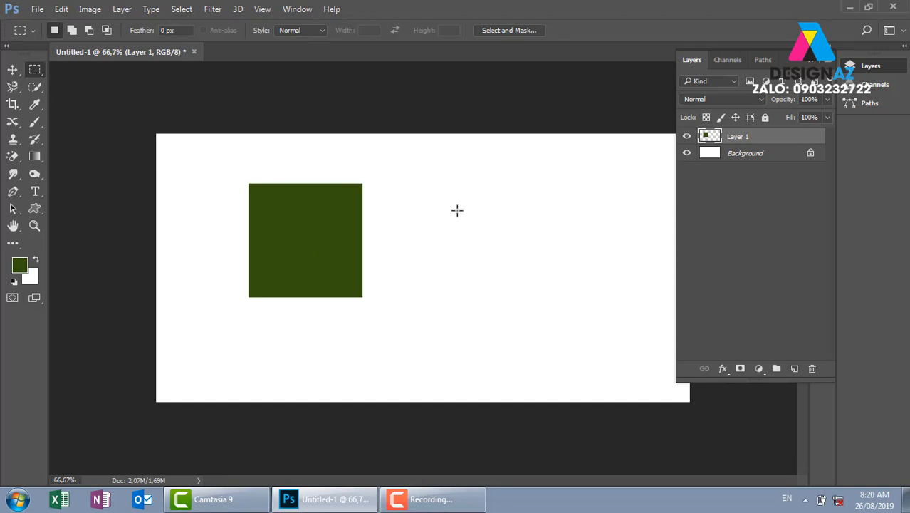
# Set the marquee feather to 30 px and make a square selection beside the green square
pyautogui.moveTo(407, 181); pyautogui.dragTo(532, 297)
pyautogui.hotkey('ctrl', 'd')
pyautogui.click(181, 31)
pyautogui.write('30')
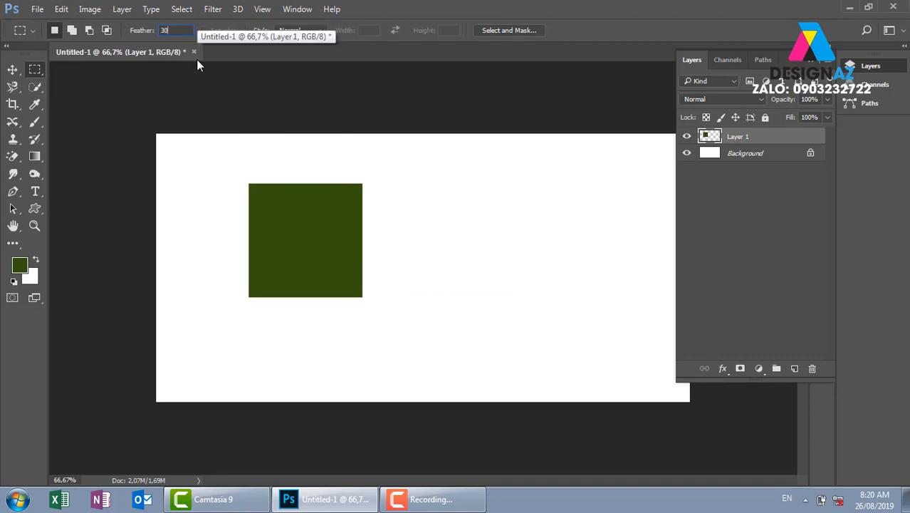
pyautogui.press('Return')
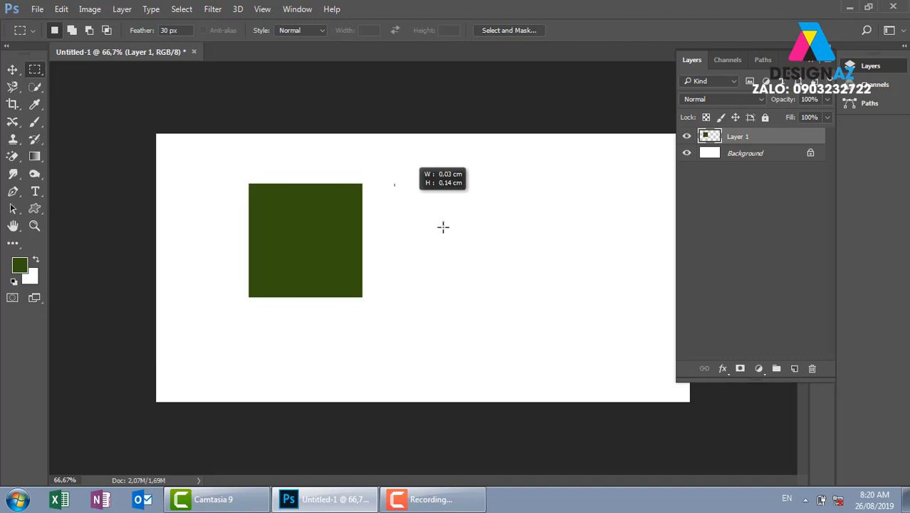
pyautogui.moveTo(443, 226); pyautogui.dragTo(543, 297)
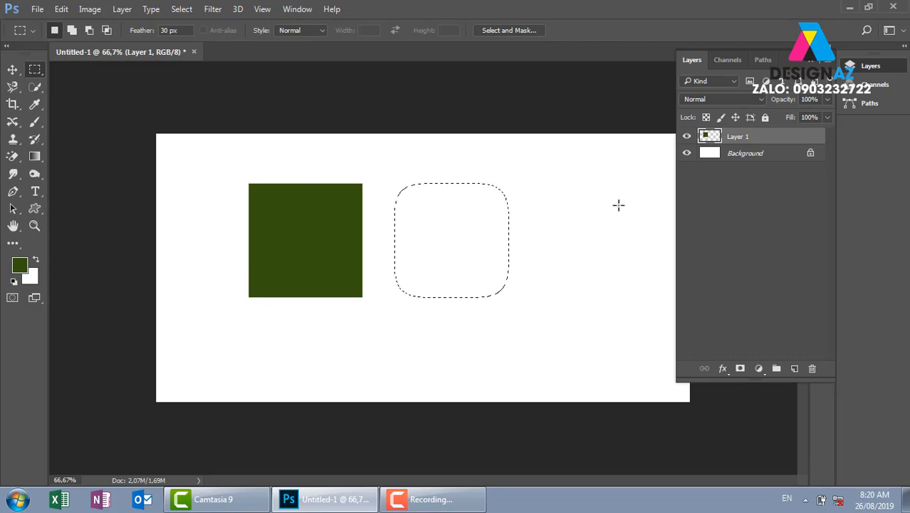
# Fill the feathered selection with the dark green foreground colour on a new layer and deselect
pyautogui.click(794, 368)
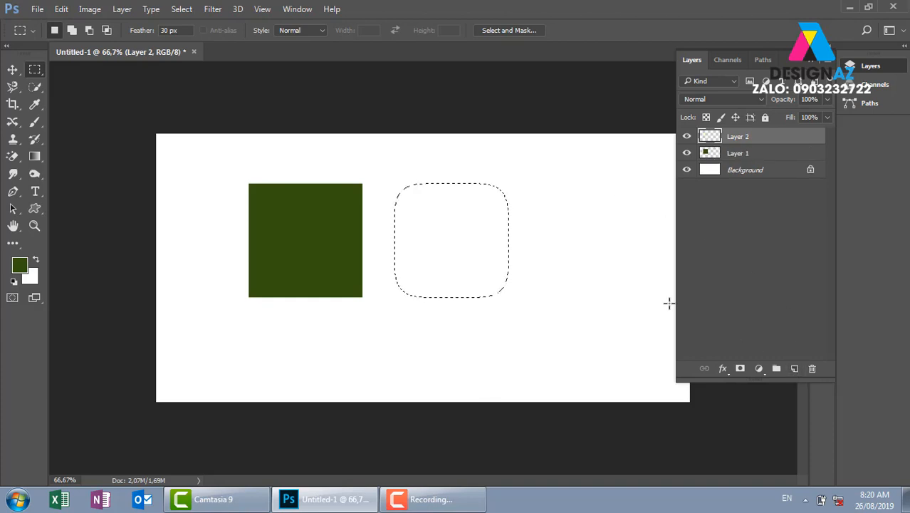
pyautogui.hotkey('alt', 'BackSpace')
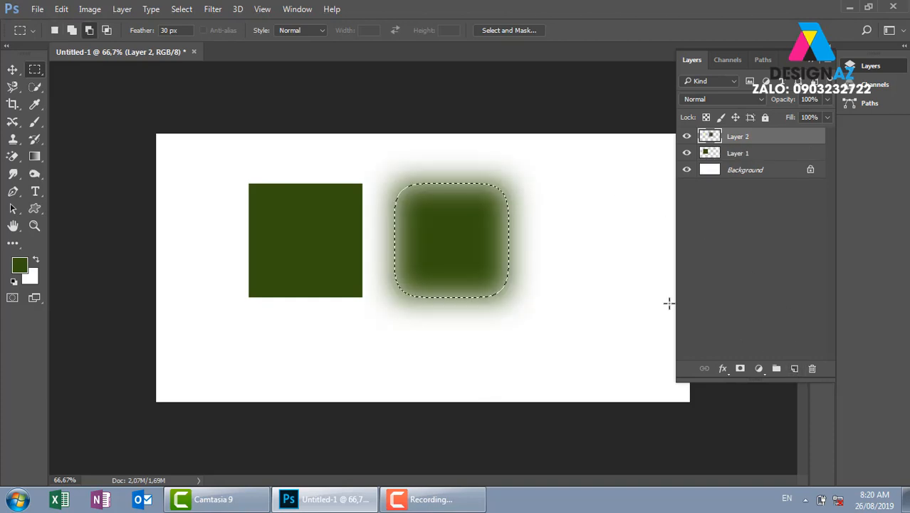
pyautogui.hotkey('ctrl', 'd')
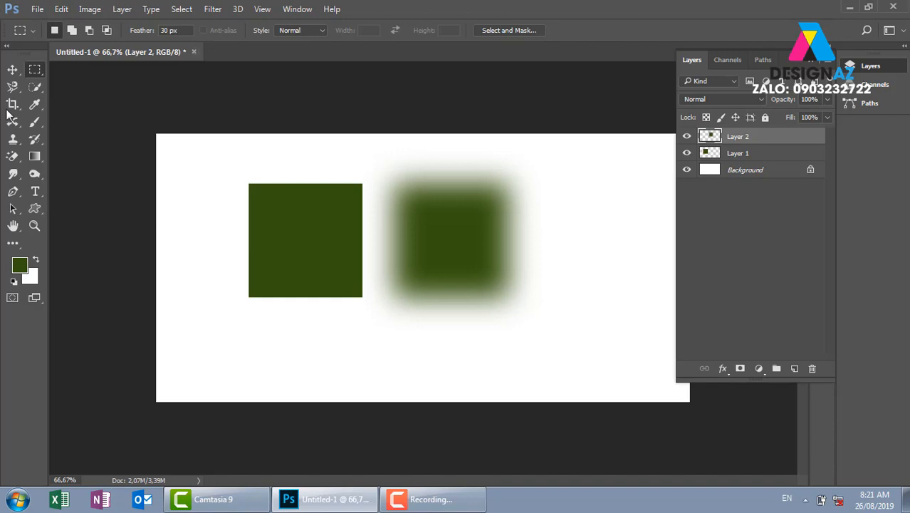
# Move the soft-edged green square slightly up and away from the sharp-edged one, and delete its layer
pyautogui.click(12, 69)
pyautogui.moveTo(465, 206); pyautogui.dragTo(498, 213)
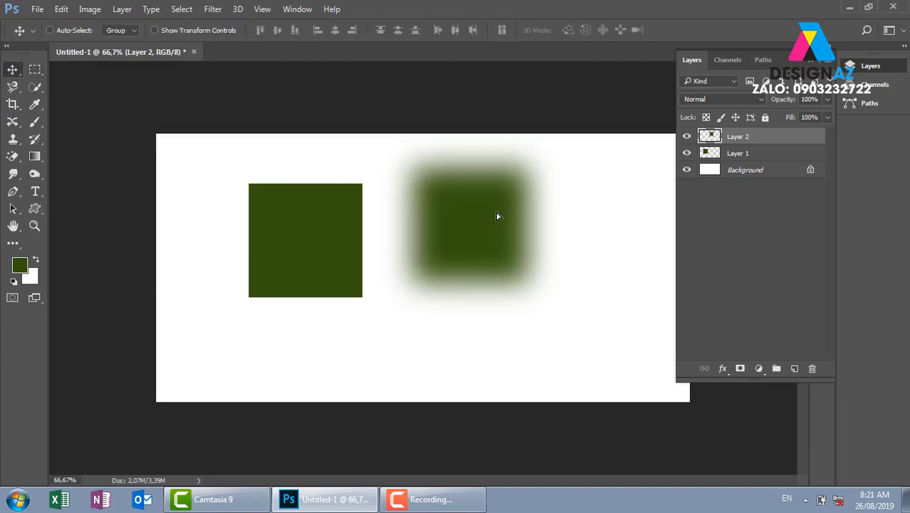
pyautogui.press('Delete')
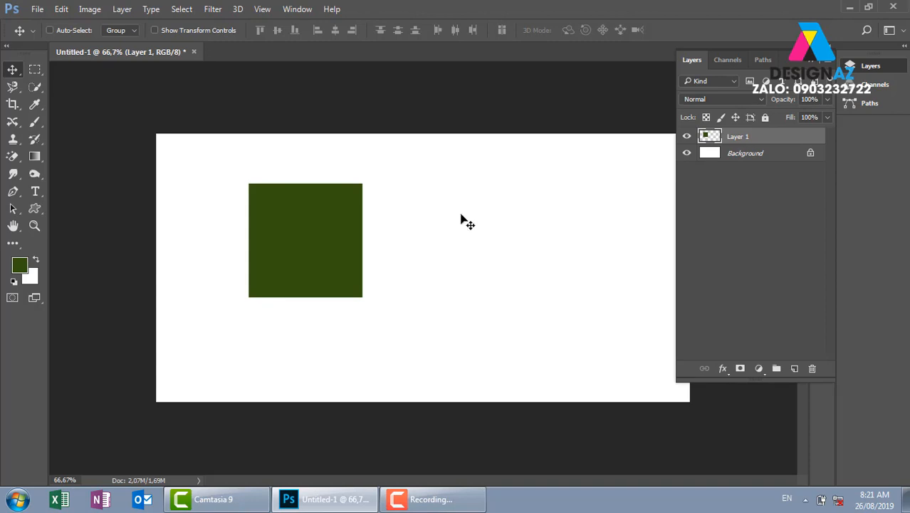
# Move the sharp-edged green square slightly to the right, and delete its layer
pyautogui.rightClick(360, 216)
pyautogui.click(388, 226)
pyautogui.moveTo(308, 236); pyautogui.dragTo(337, 238)
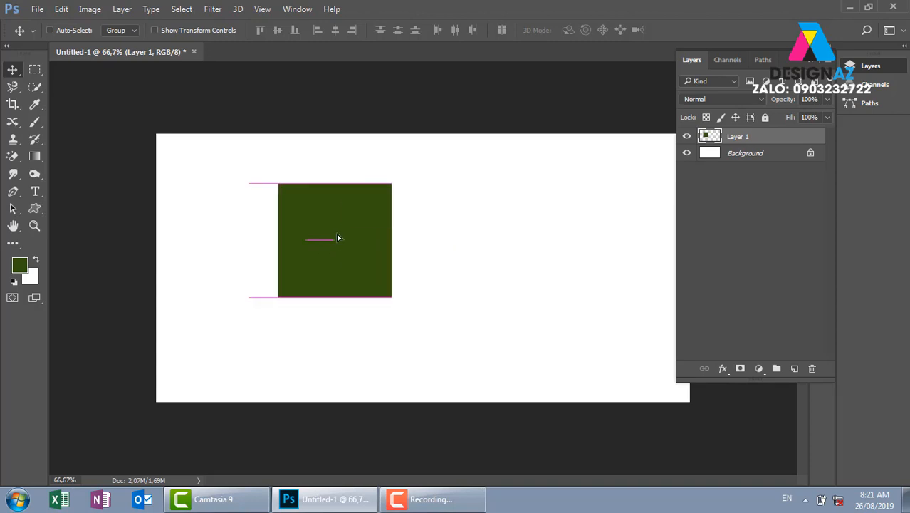
pyautogui.press('Delete')
pyautogui.press('ctrl')
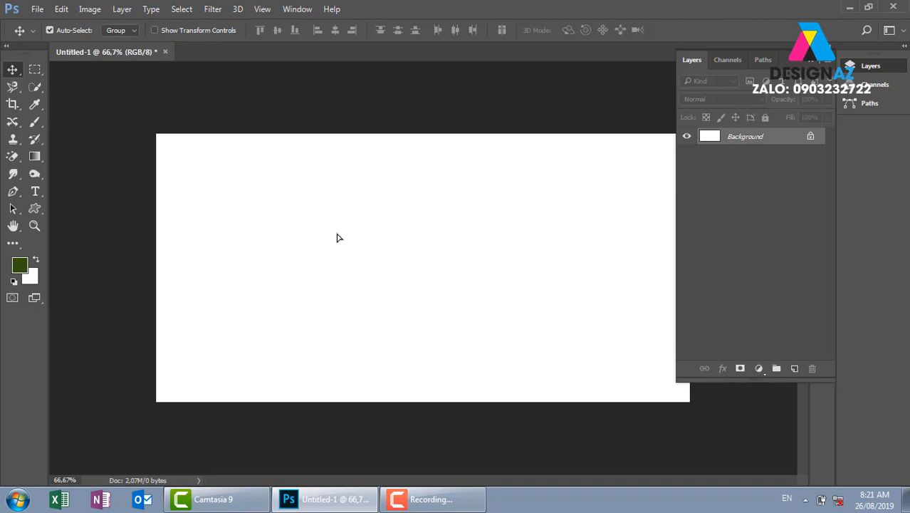
# Start opening files and browse to the folder PHOTOSHOP\Sửa ảnh\Cắt ghép\Ảnh Photoshop on Local Disk (E:)
pyautogui.hotkey('ctrl', 'o')
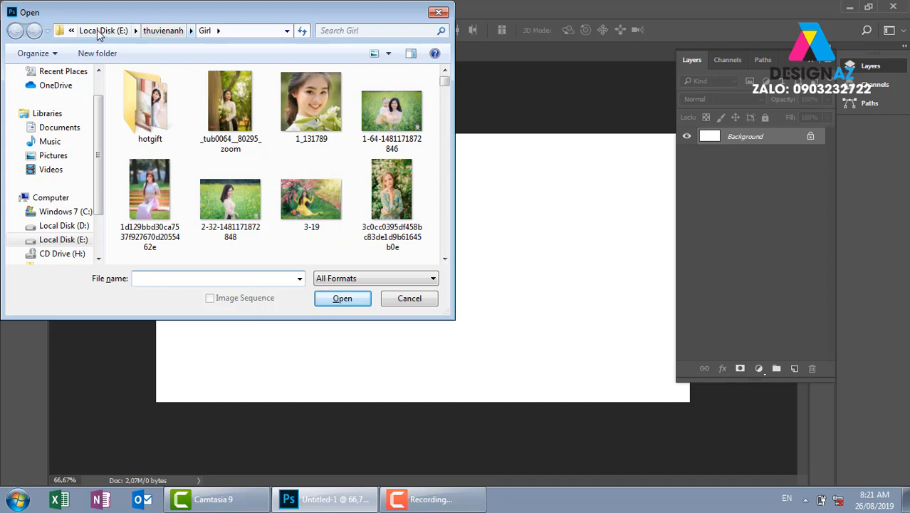
pyautogui.click(103, 31)
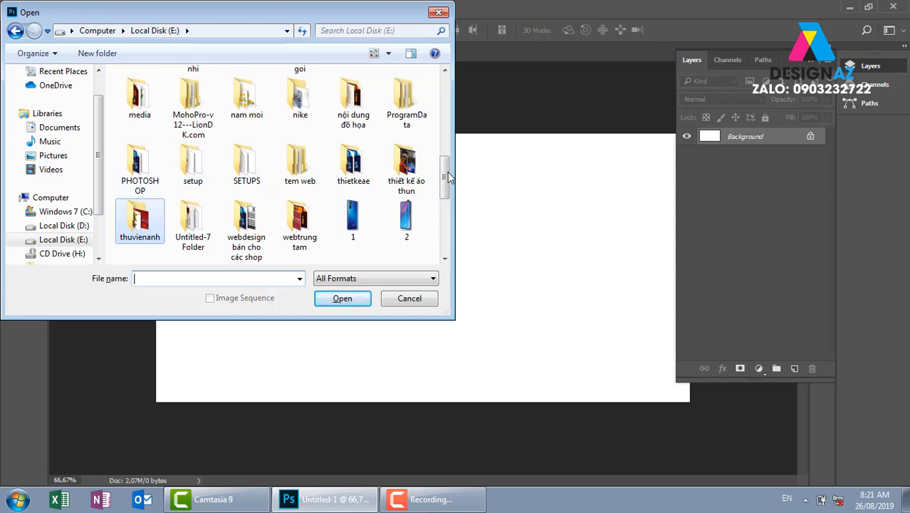
pyautogui.moveTo(449, 176); pyautogui.dragTo(453, 88)
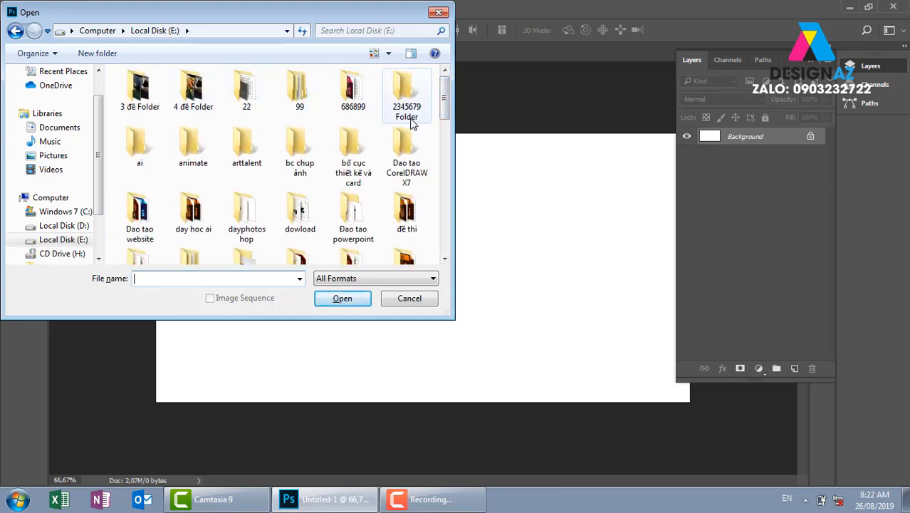
pyautogui.doubleClick(242, 208)
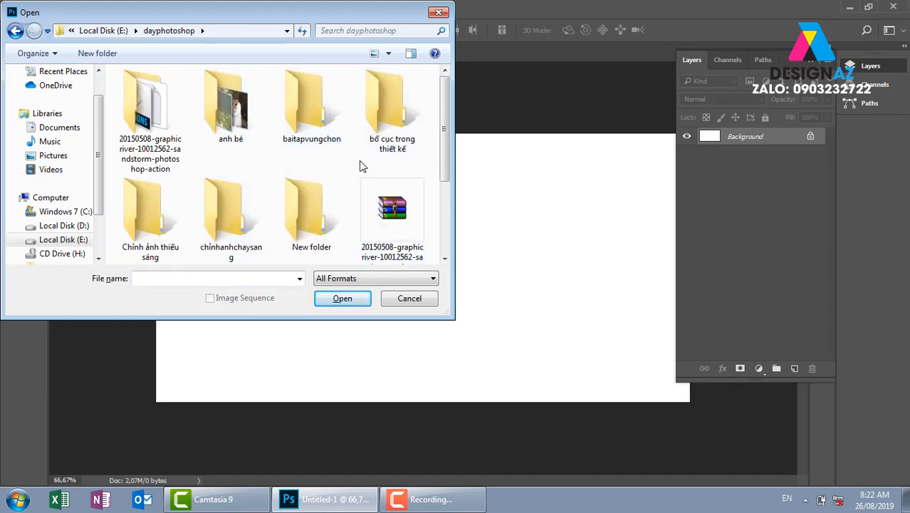
pyautogui.click(15, 31)
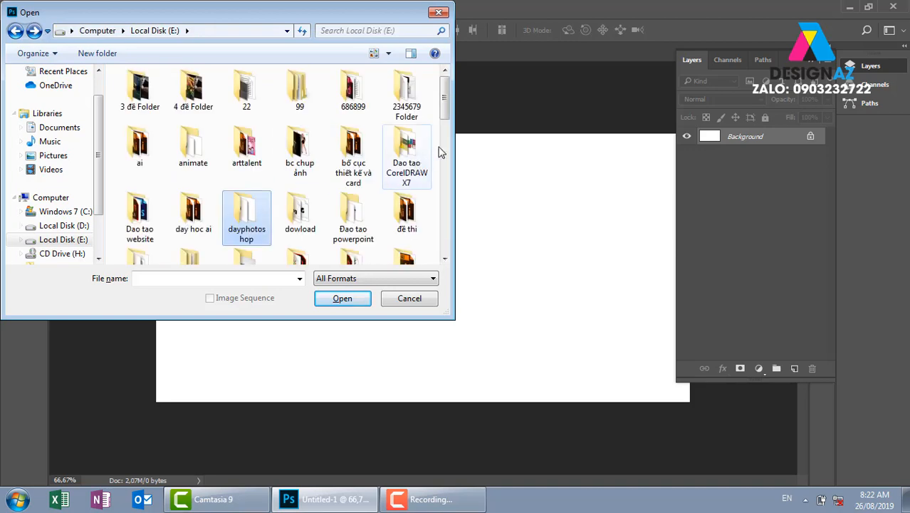
pyautogui.scroll(-8, 438, 171)
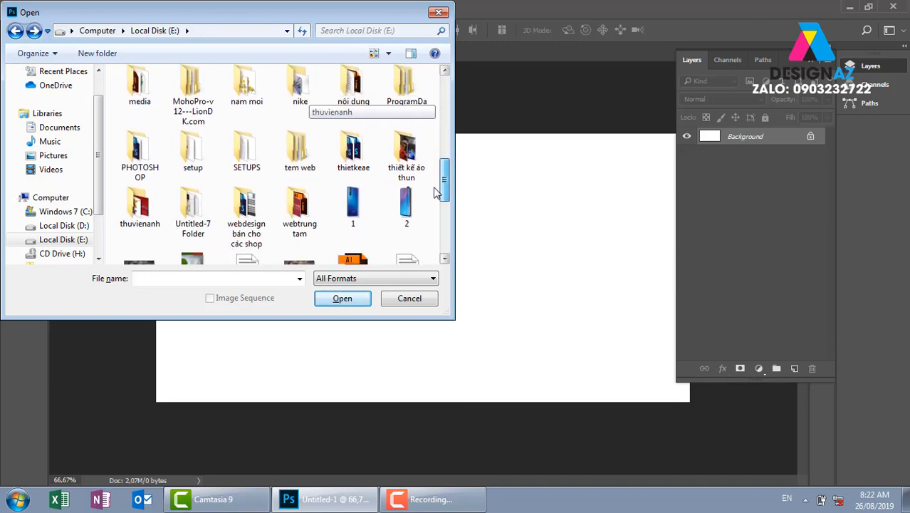
pyautogui.doubleClick(139, 150)
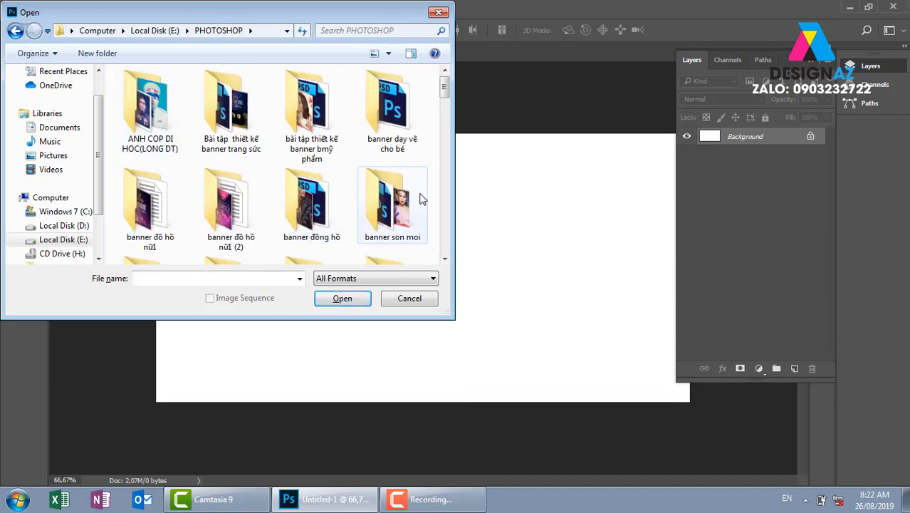
pyautogui.scroll(-5, 420, 199)
pyautogui.doubleClick(407, 120)
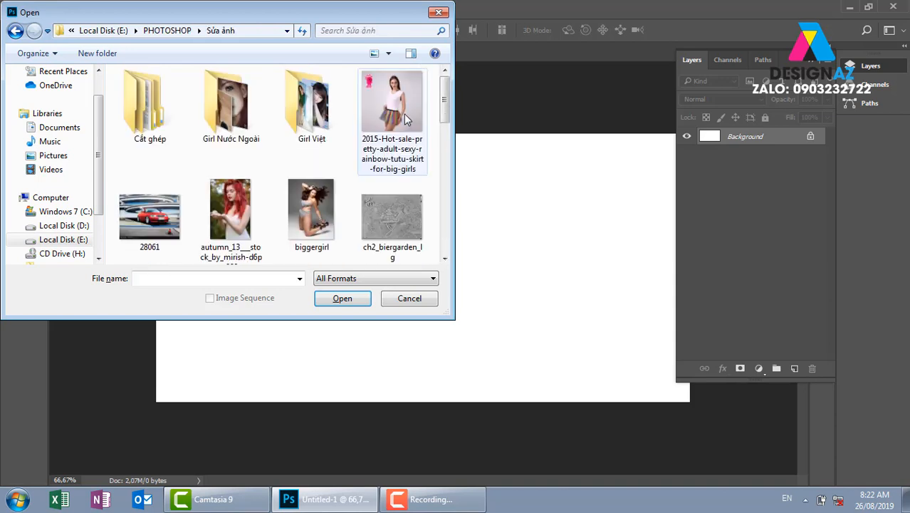
pyautogui.doubleClick(161, 105)
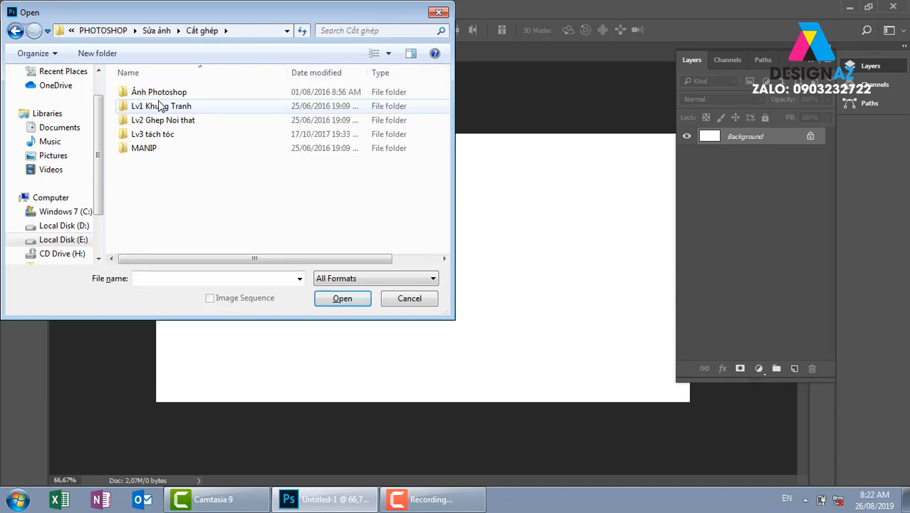
pyautogui.doubleClick(178, 96)
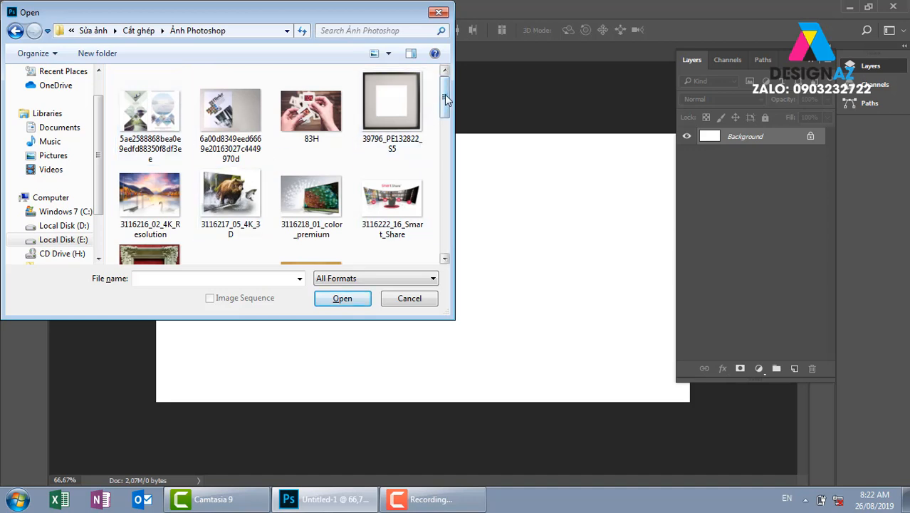
# Open the images child-004 and flower-wallpaper-1 together
pyautogui.moveTo(447, 101); pyautogui.dragTo(449, 155)
pyautogui.click(422, 157)
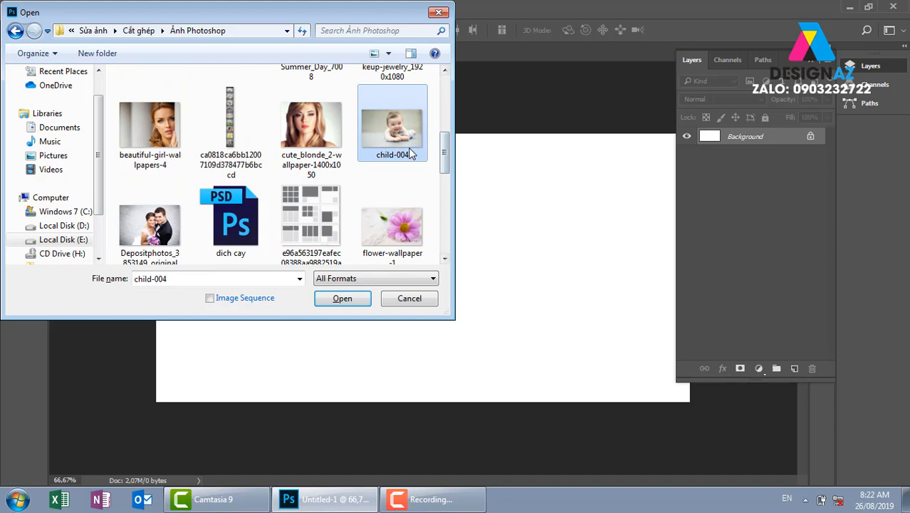
pyautogui.keyDown('ctrl'); pyautogui.click(416, 238); pyautogui.keyUp('ctrl')
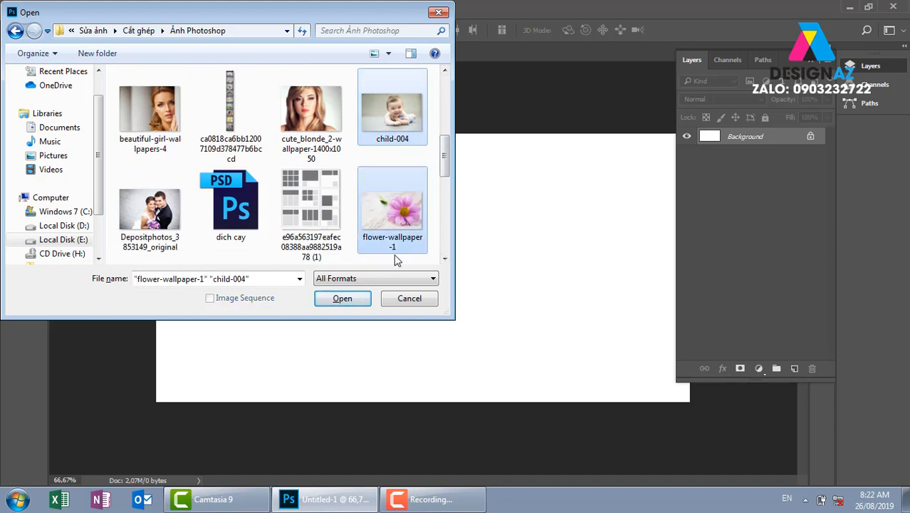
pyautogui.click(364, 303)
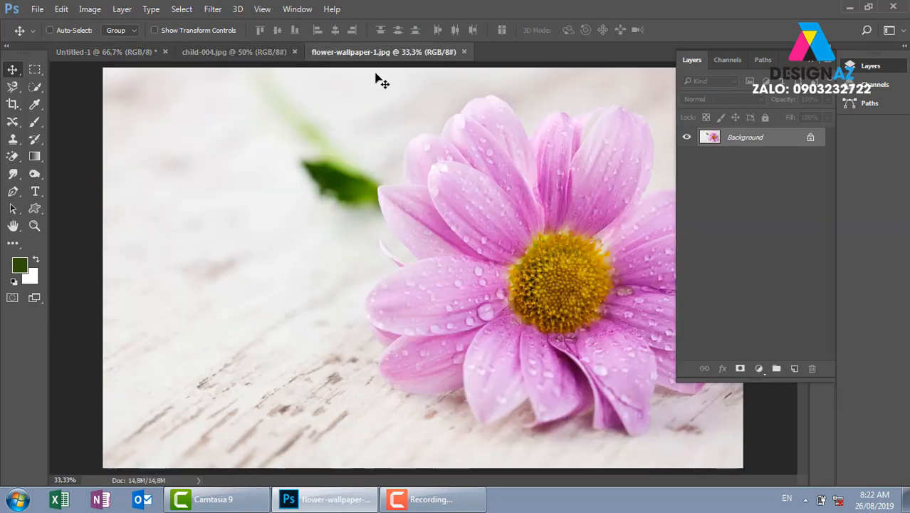
# In child-004.jpg, make a square Rectangular Marquee selection around the baby's face with the feather set to 0 px
pyautogui.click(267, 52)
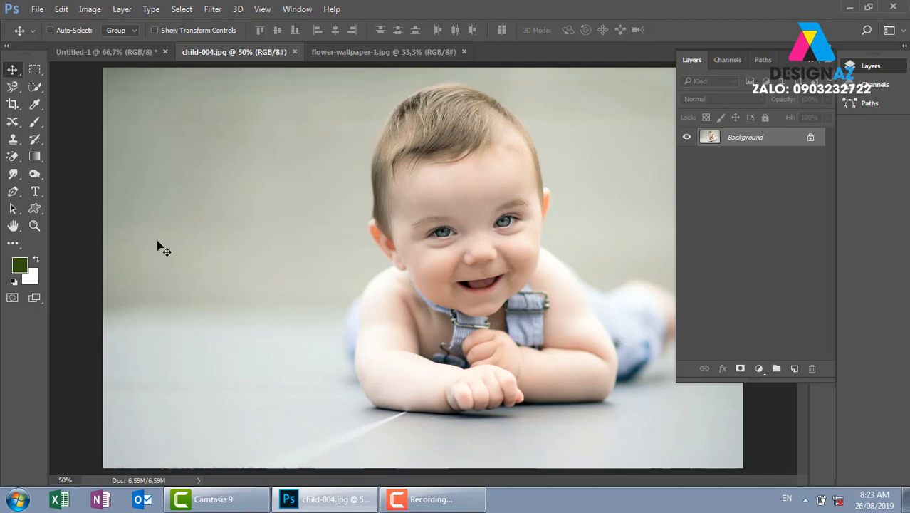
pyautogui.click(36, 70)
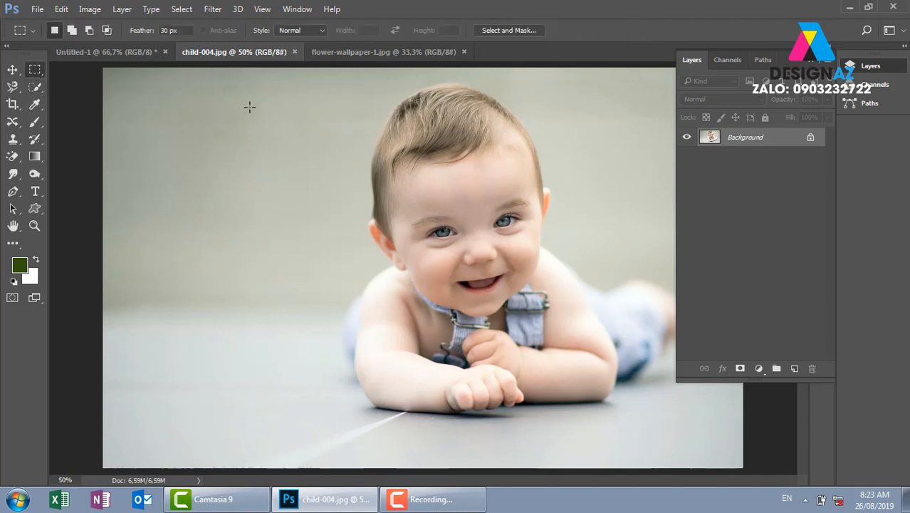
pyautogui.click(164, 31)
pyautogui.write('0')
pyautogui.press('Return')
pyautogui.moveTo(366, 110); pyautogui.dragTo(570, 331)
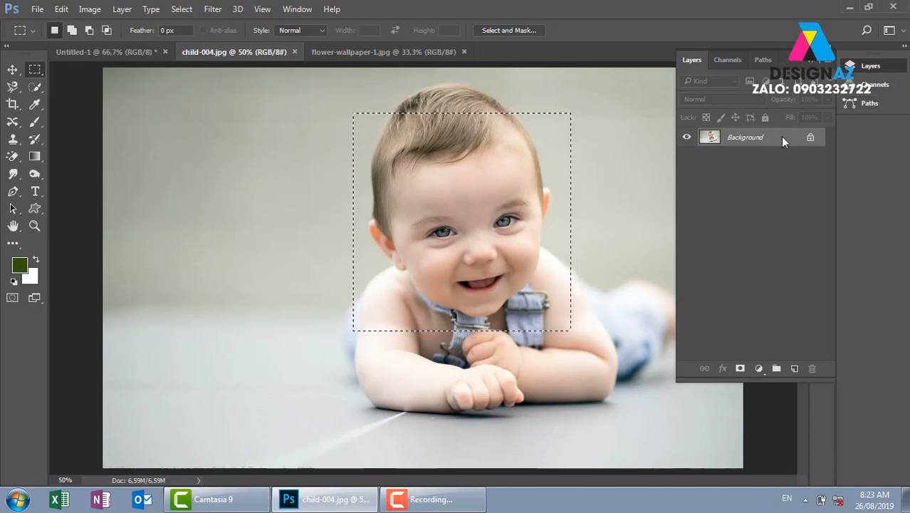
# Paste the copied face into flower-wallpaper-1.jpg over the flower's yellow centre, and delete the pasted layer
pyautogui.click(417, 48)
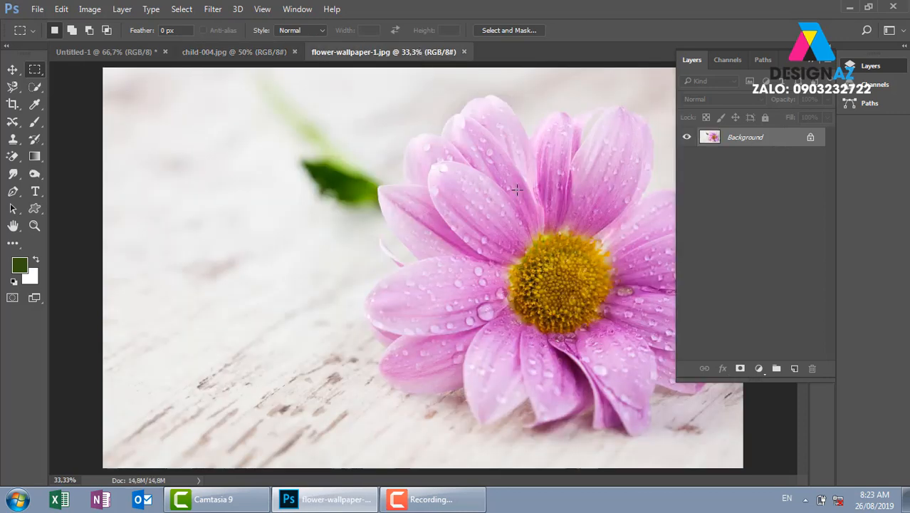
pyautogui.hotkey('ctrl', 'v')
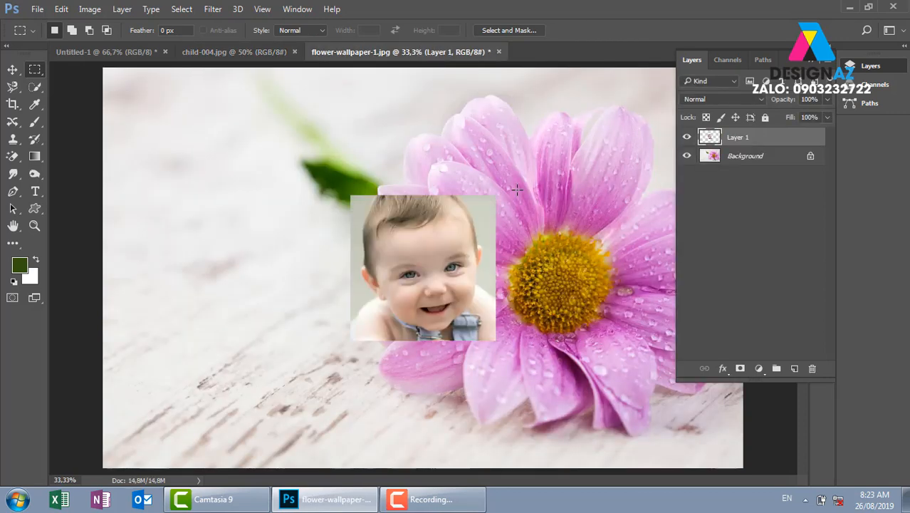
pyautogui.press('v')
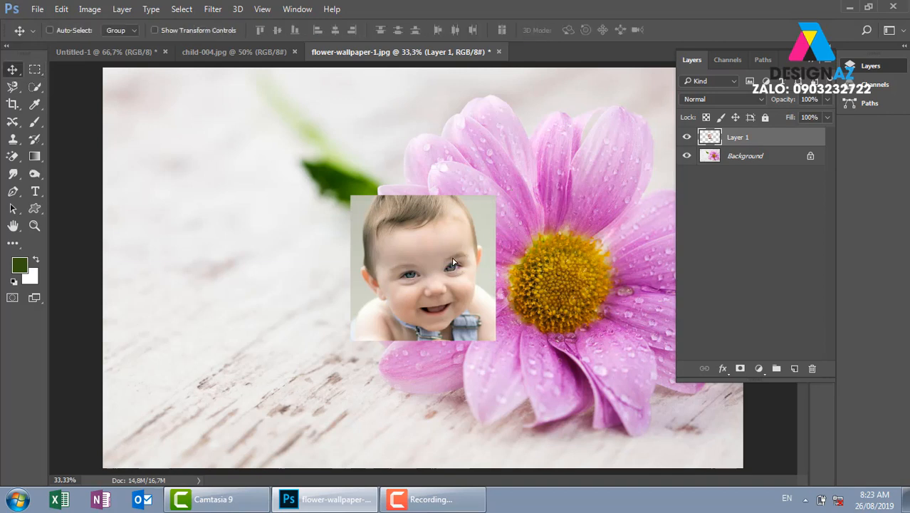
pyautogui.moveTo(441, 264); pyautogui.dragTo(569, 264)
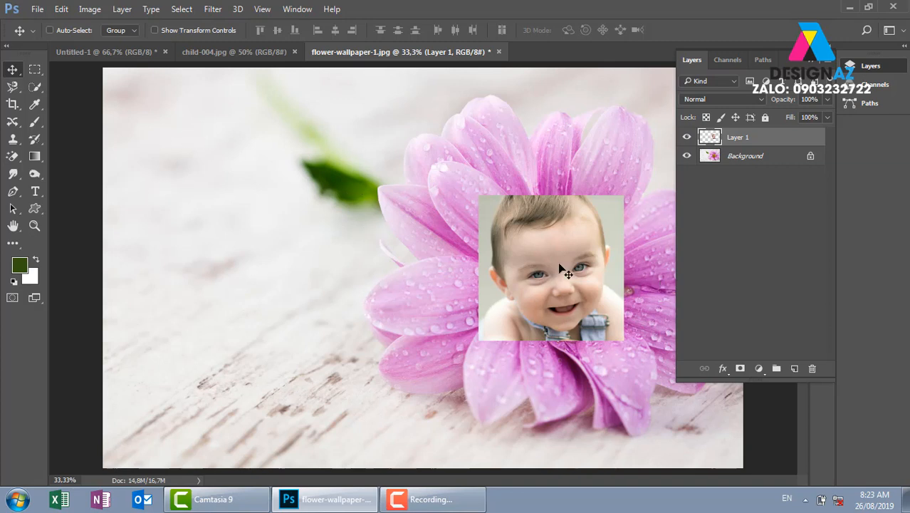
pyautogui.moveTo(559, 265); pyautogui.dragTo(561, 274)
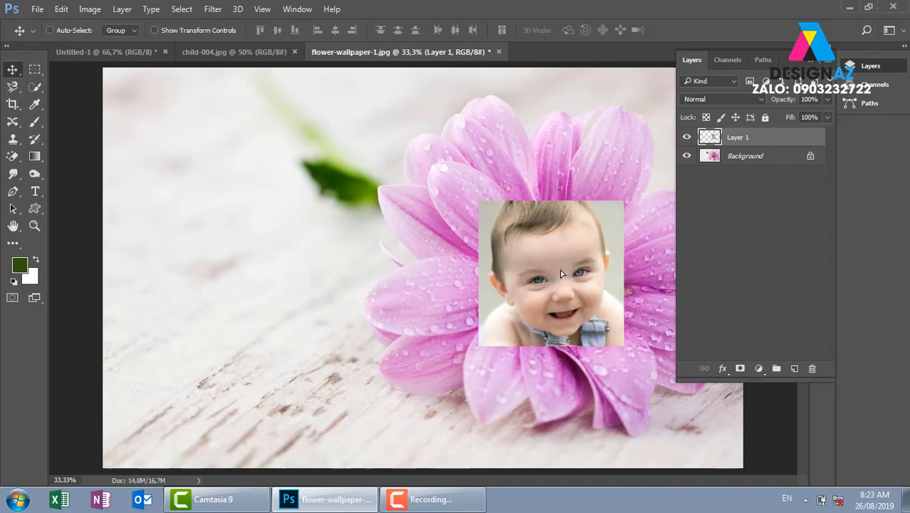
pyautogui.press('Delete')
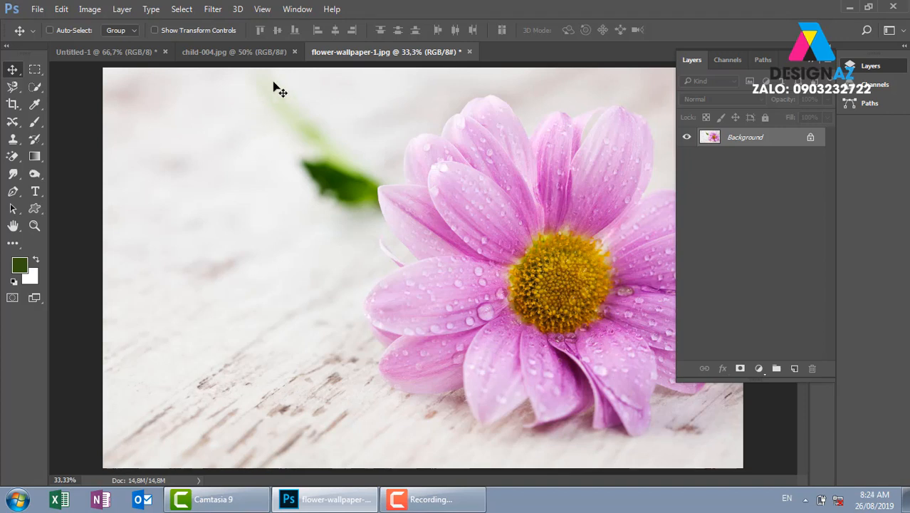
# Replace the selection in child-004.jpg with a new marquee around the baby's face at 100 px feather
pyautogui.click(265, 52)
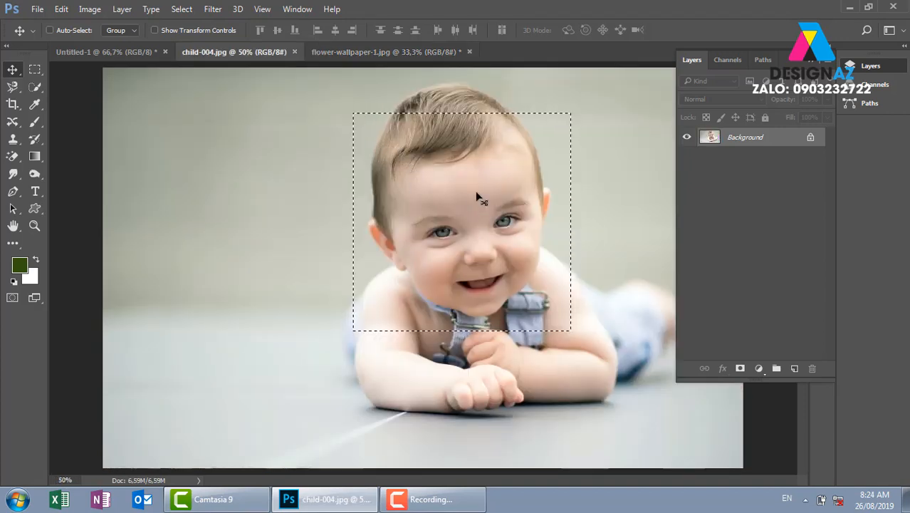
pyautogui.hotkey('ctrl', 'd')
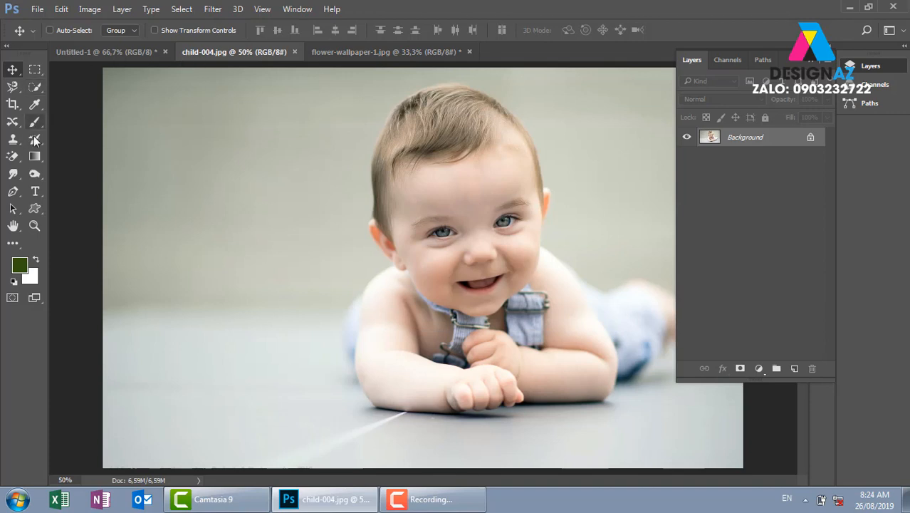
pyautogui.click(36, 69)
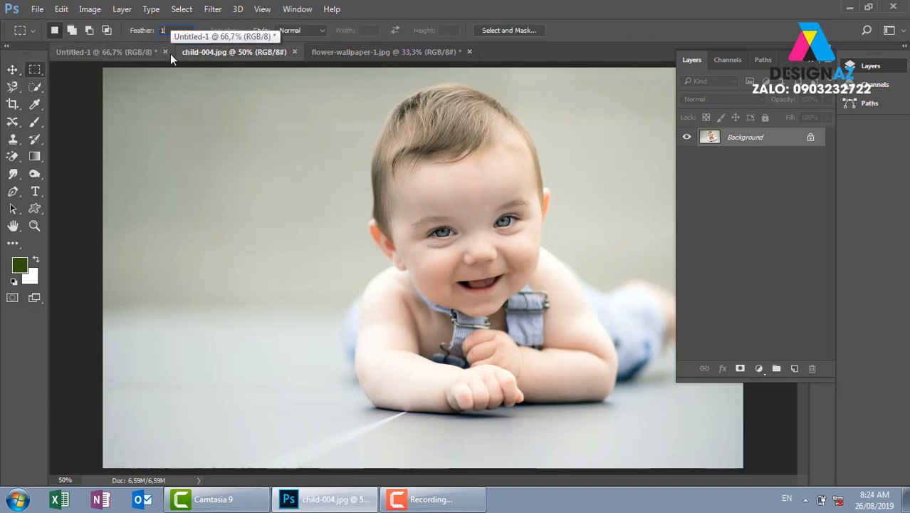
pyautogui.press('Return')
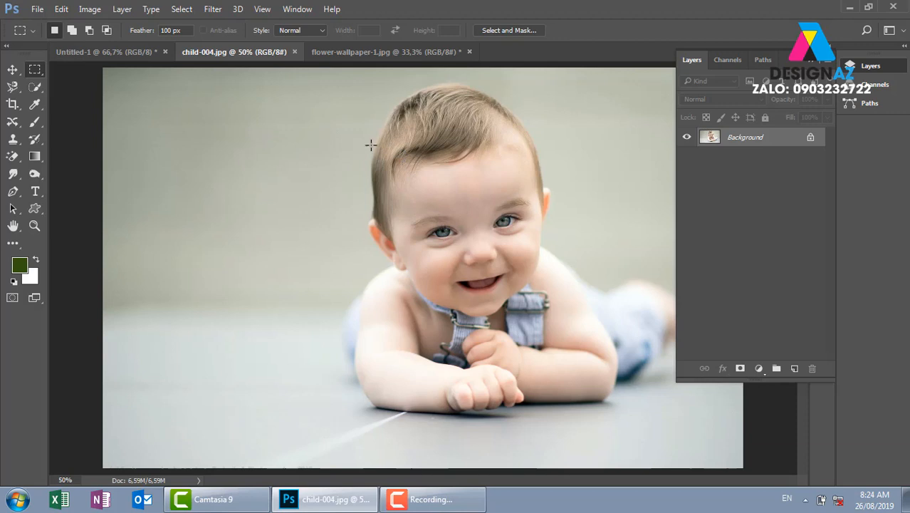
pyautogui.moveTo(370, 144); pyautogui.dragTo(551, 338)
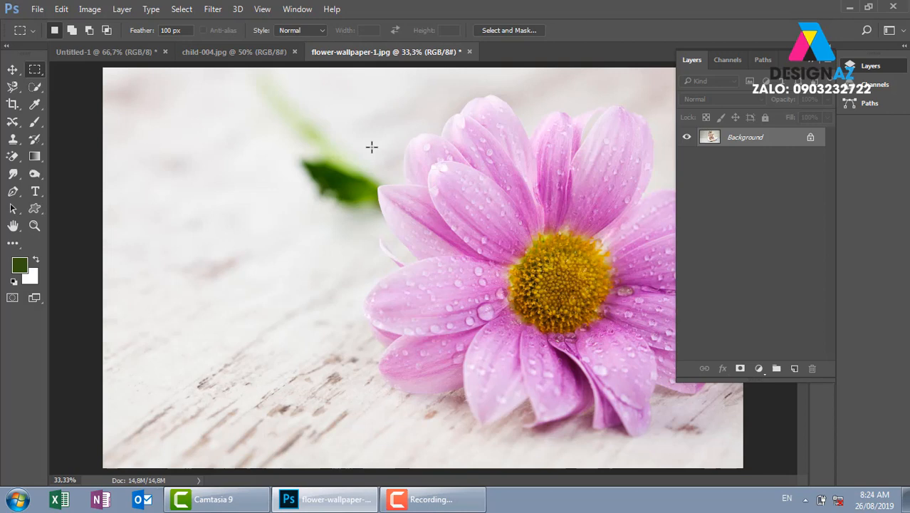
# Paste the feathered face into flower-wallpaper-1.jpg, fit it over the flower's centre, and delete its layer
pyautogui.click(369, 51)
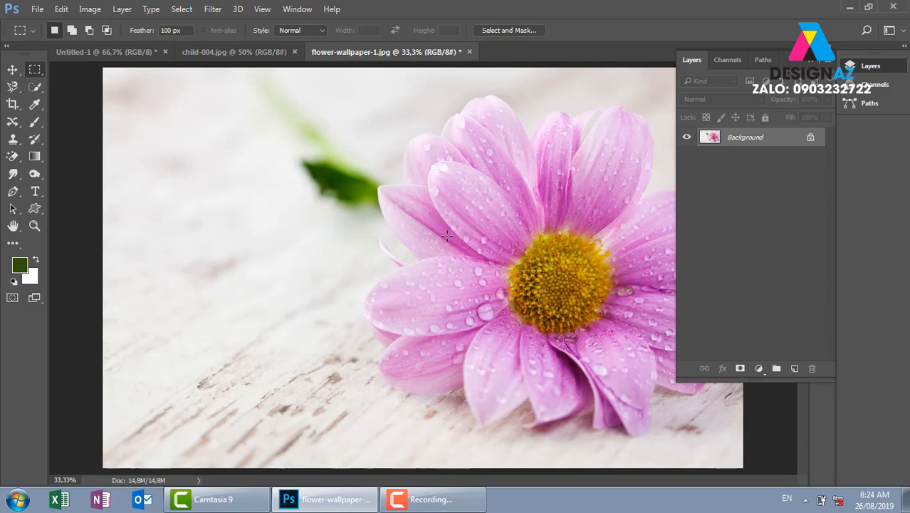
pyautogui.hotkey('ctrl', 'v')
pyautogui.press('v')
pyautogui.moveTo(448, 254); pyautogui.dragTo(568, 267)
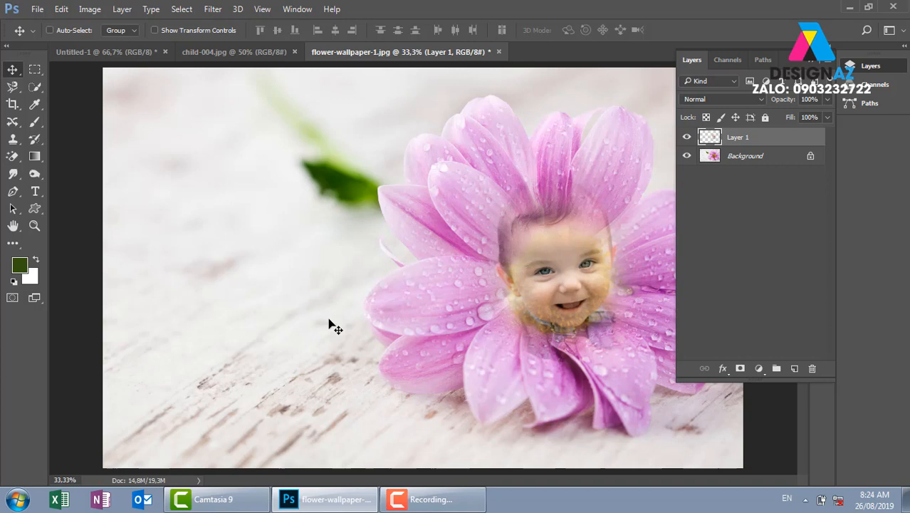
pyautogui.press('Delete')
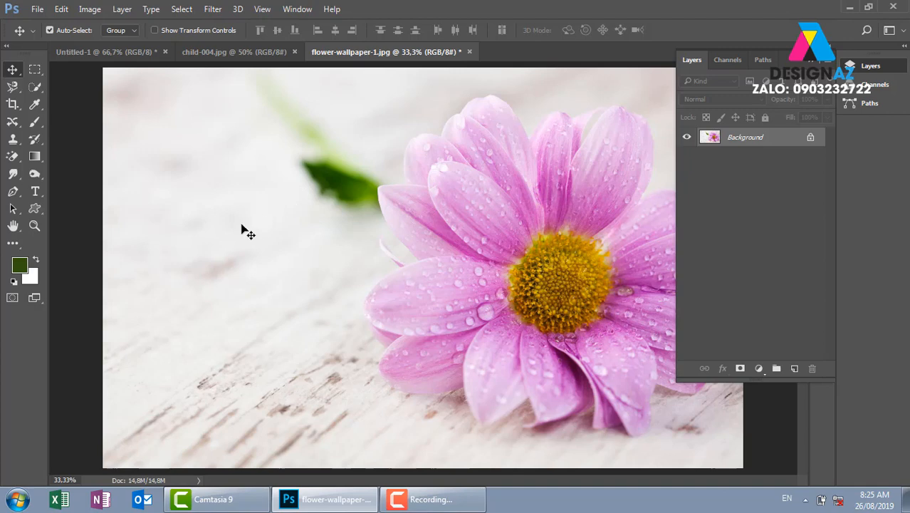
# Start opening another image and browse to the mypham folder inside thuvienanh on Local Disk (E:)
pyautogui.hotkey('ctrl', 'o')
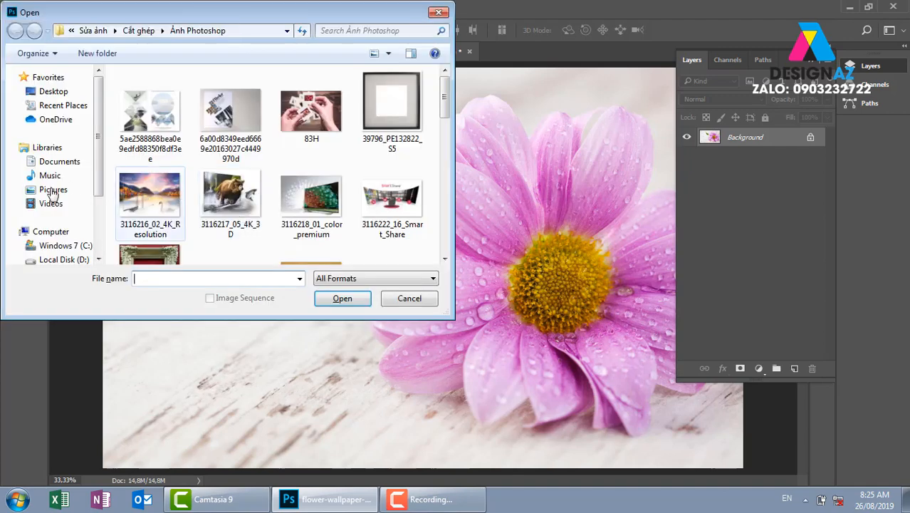
pyautogui.scroll(-1, 96, 210)
pyautogui.click(64, 239)
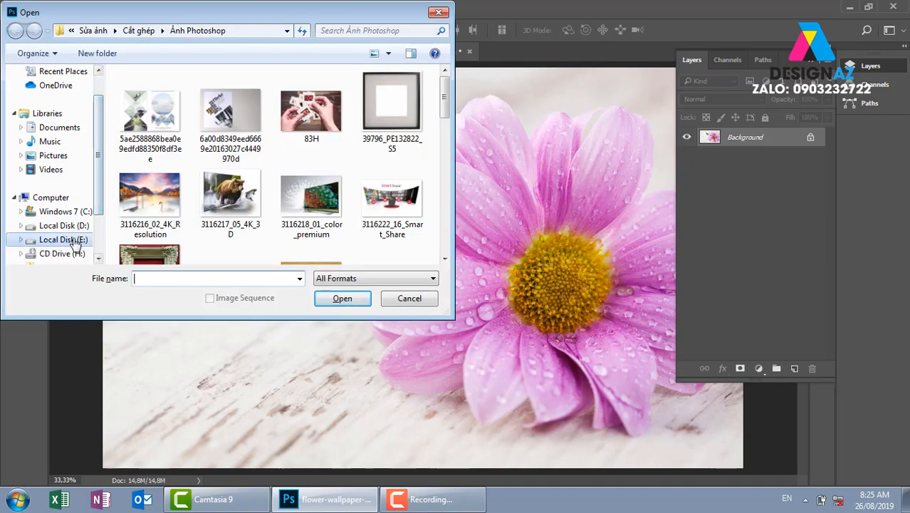
pyautogui.press('Tab')
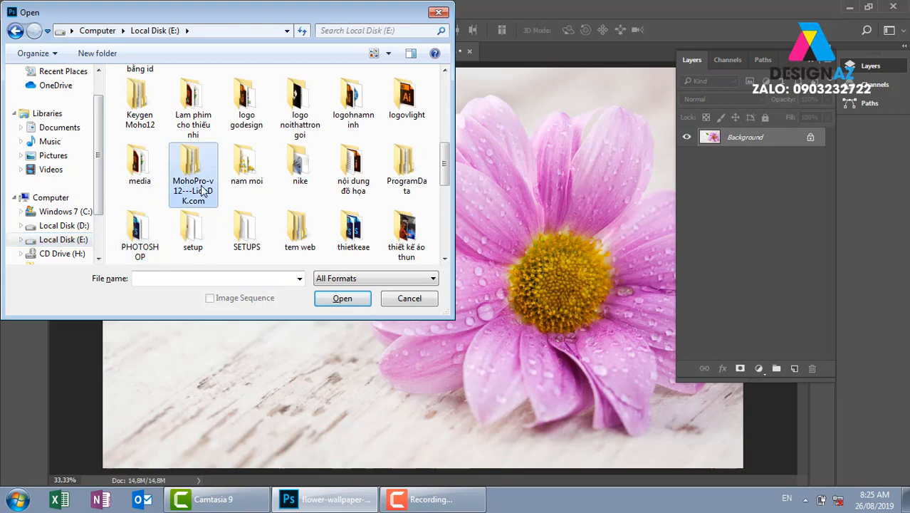
pyautogui.press('t')
pyautogui.press('t')
pyautogui.press('t')
pyautogui.press('t')
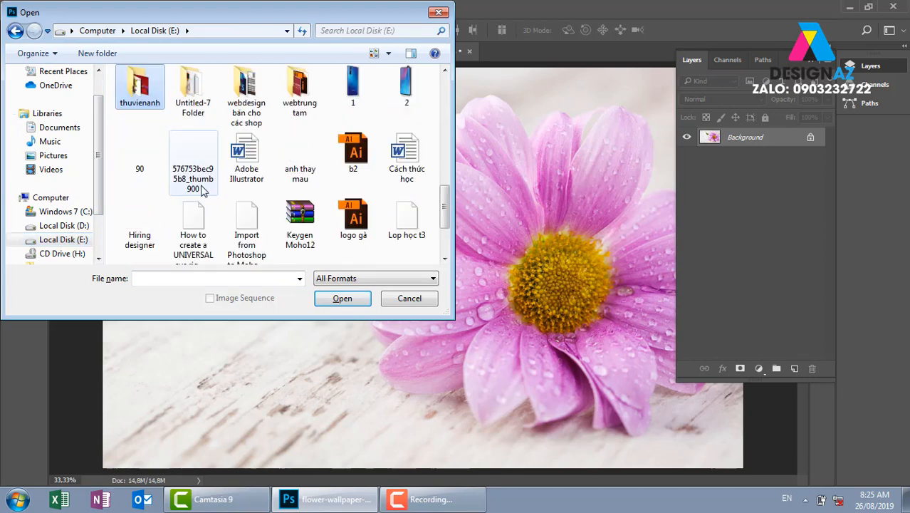
pyautogui.doubleClick(140, 94)
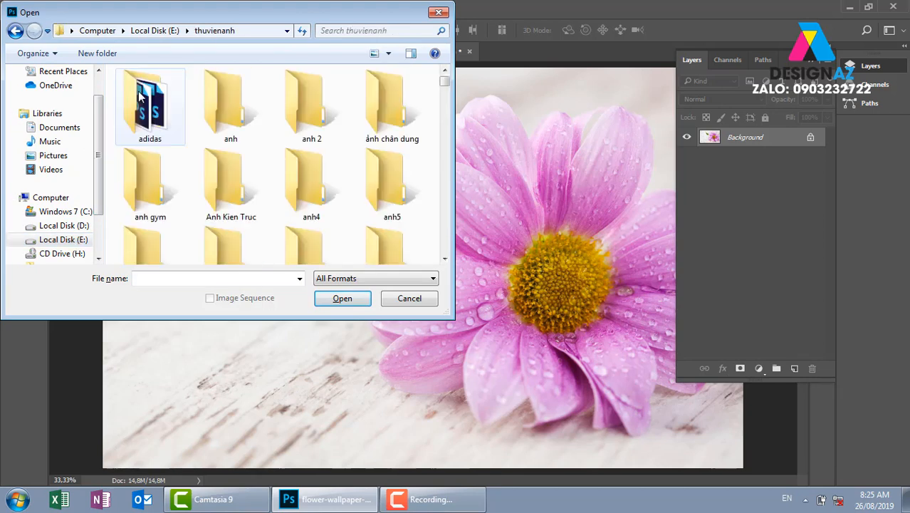
pyautogui.press('m')
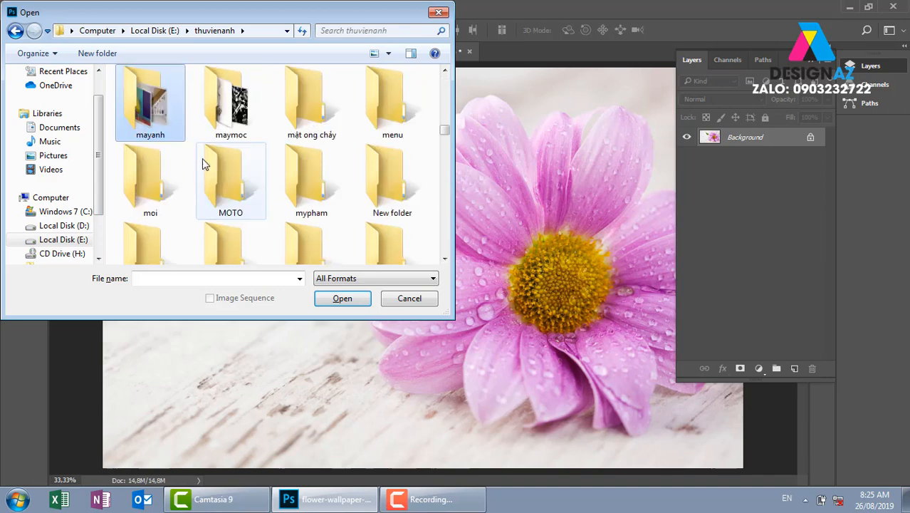
pyautogui.doubleClick(296, 188)
# Look through the images in the mypham folder and open roots-banner-hair
pyautogui.moveTo(445, 81); pyautogui.dragTo(444, 219)
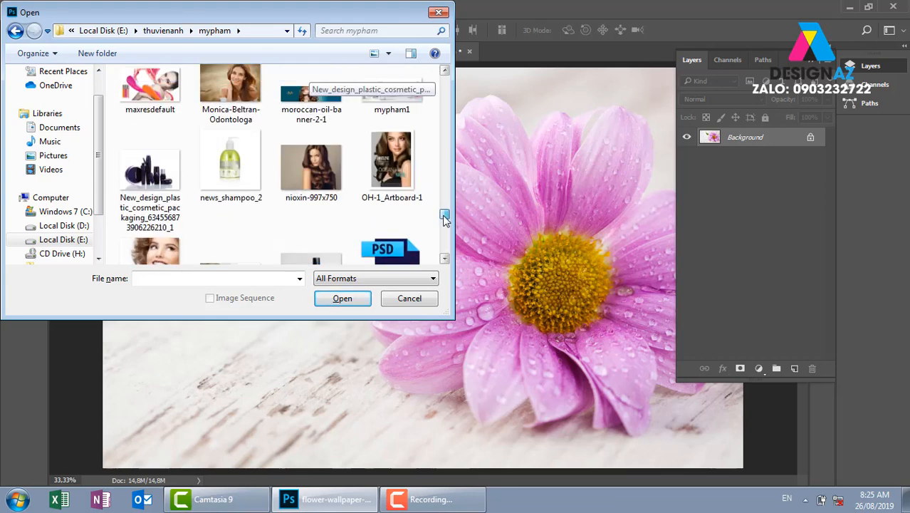
pyautogui.click(230, 167)
pyautogui.click(447, 260)
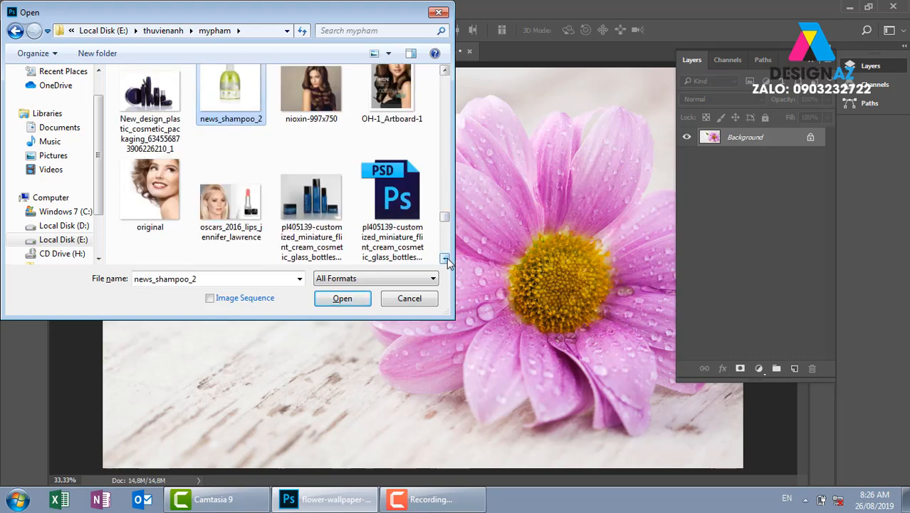
pyautogui.click(446, 260)
pyautogui.click(446, 259)
pyautogui.click(446, 259)
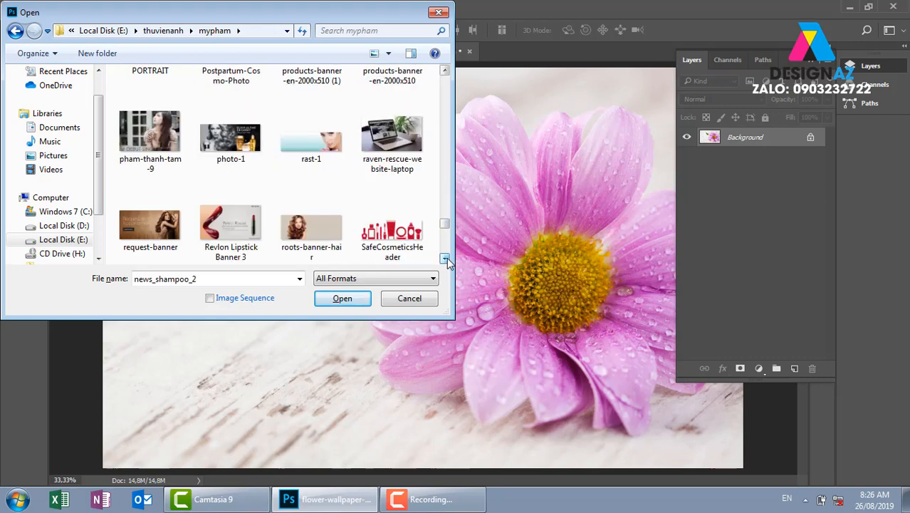
pyautogui.click(446, 260)
pyautogui.click(447, 259)
pyautogui.click(446, 259)
pyautogui.click(446, 259)
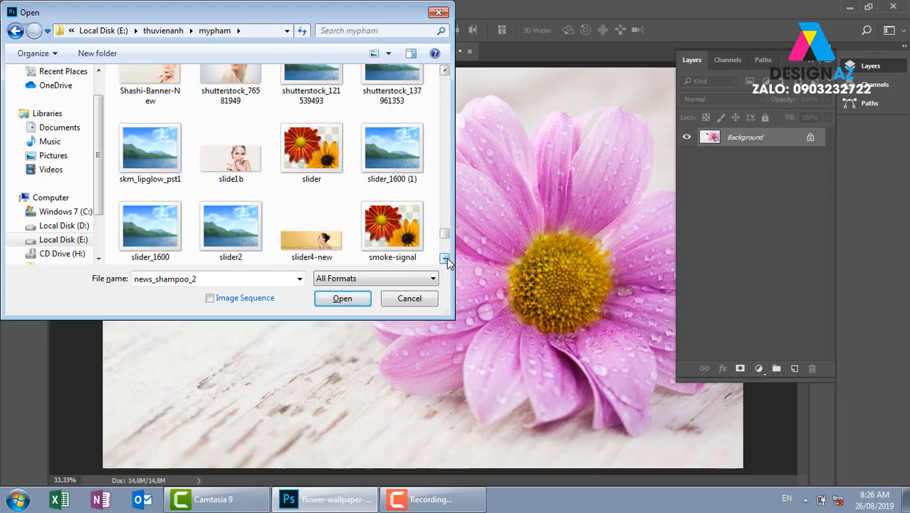
pyautogui.click(447, 259)
pyautogui.click(447, 260)
pyautogui.click(447, 259)
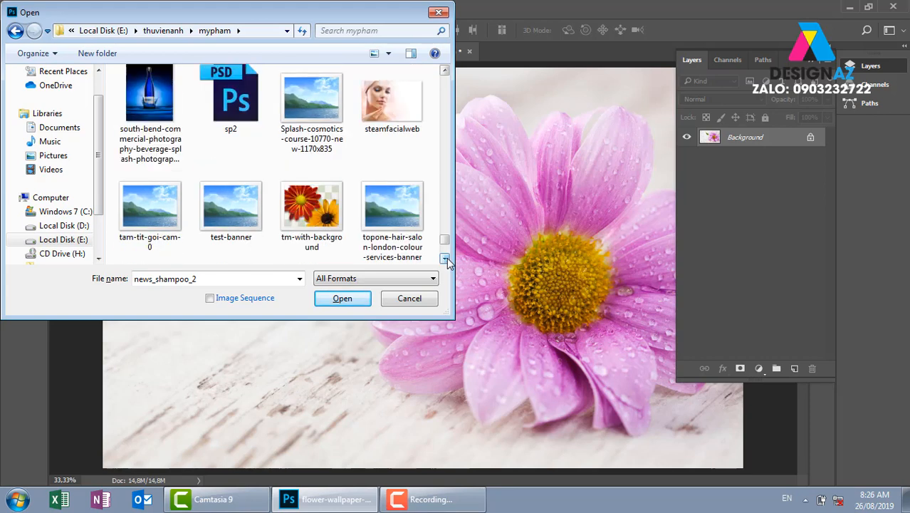
pyautogui.moveTo(444, 243); pyautogui.dragTo(446, 225)
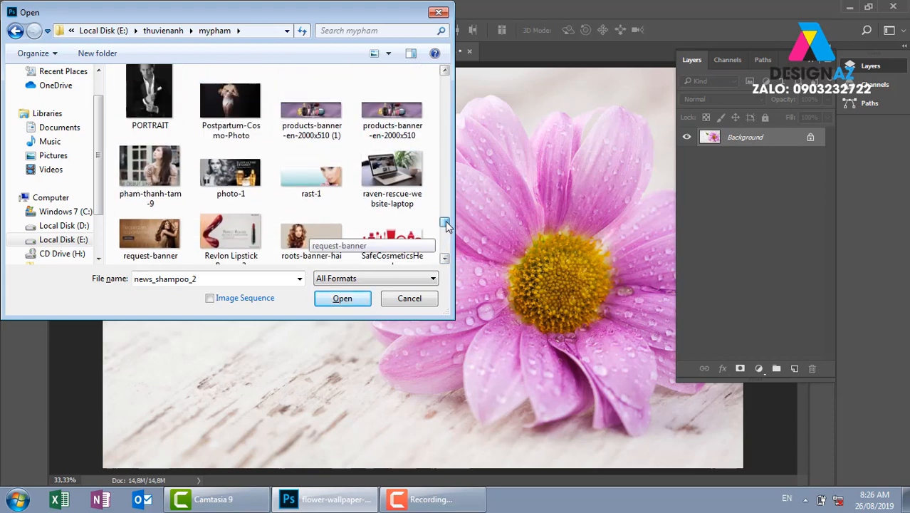
pyautogui.click(312, 235)
pyautogui.click(342, 298)
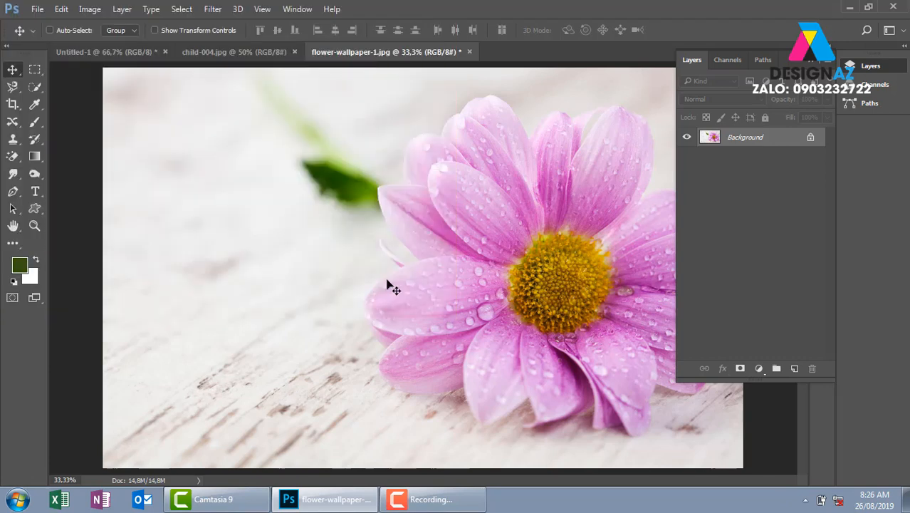
# Make a Rectangular Marquee selection around the woman's face in roots-banner-hair.jpg at 100 px feather
pyautogui.click(33, 67)
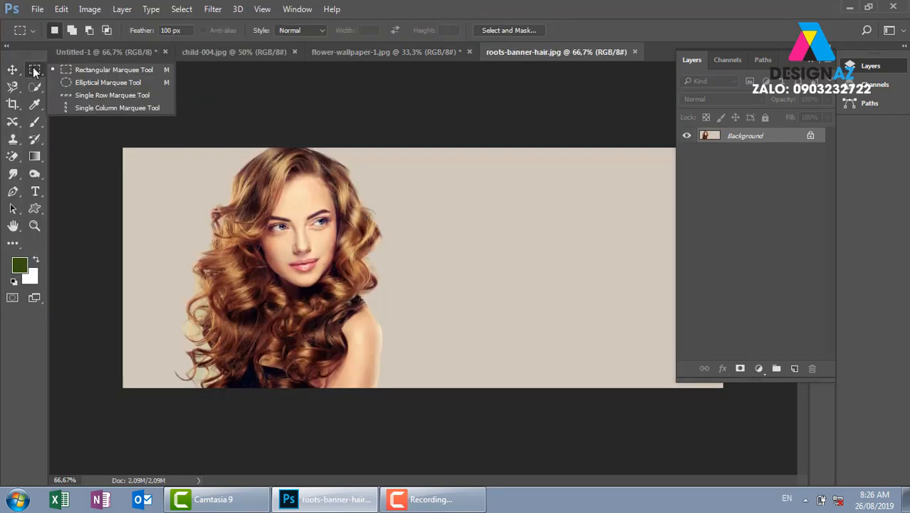
pyautogui.click(101, 68)
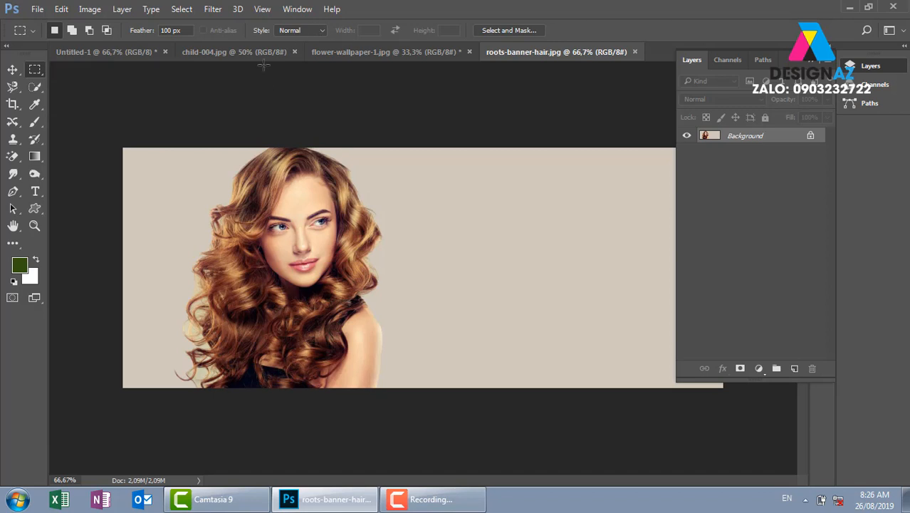
pyautogui.moveTo(222, 150); pyautogui.dragTo(366, 340)
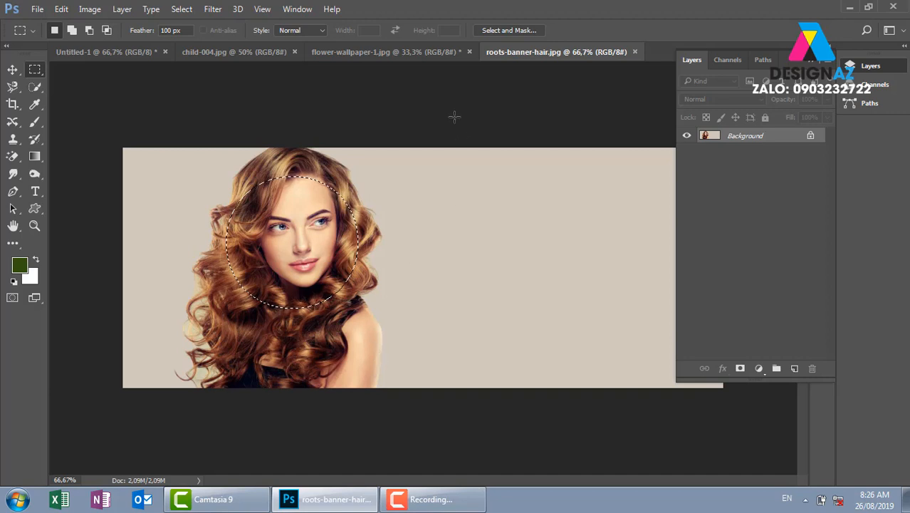
# Paste the woman's copied face into flower-wallpaper-1.jpg and position it over the flower's yellow centre
pyautogui.click(411, 52)
pyautogui.hotkey('ctrl', 'v')
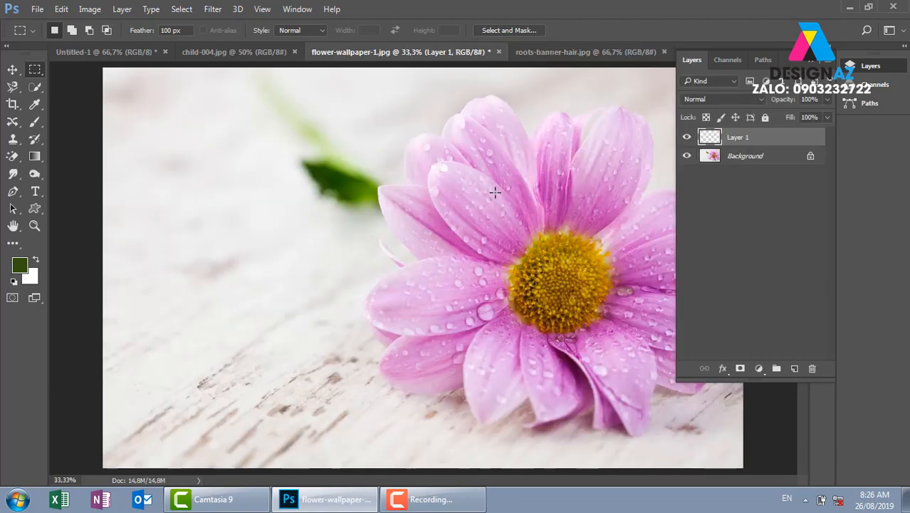
pyautogui.press('v')
pyautogui.moveTo(445, 277); pyautogui.dragTo(566, 294)
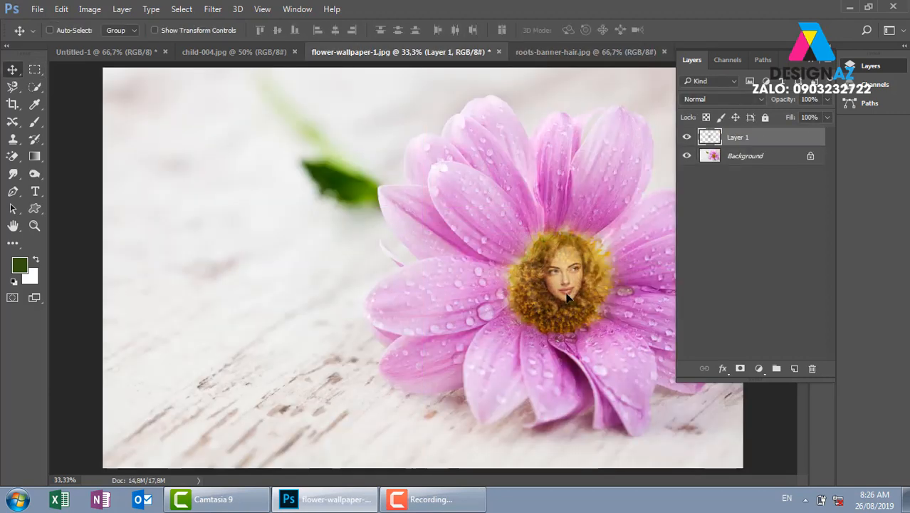
# Enlarge the pasted face with Free Transform until it covers most of the flower, and delete its layer
pyautogui.hotkey('ctrl', 't')
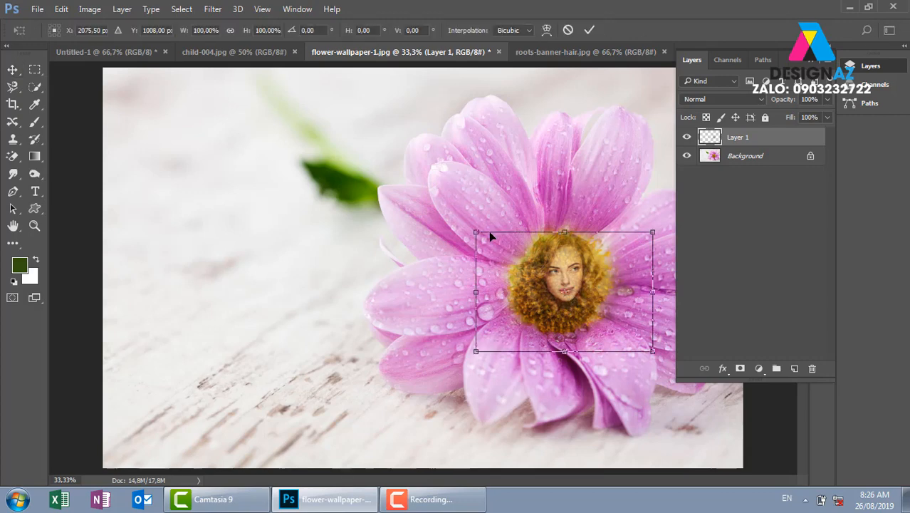
pyautogui.moveTo(470, 225); pyautogui.dragTo(305, 104)
pyautogui.press('Return')
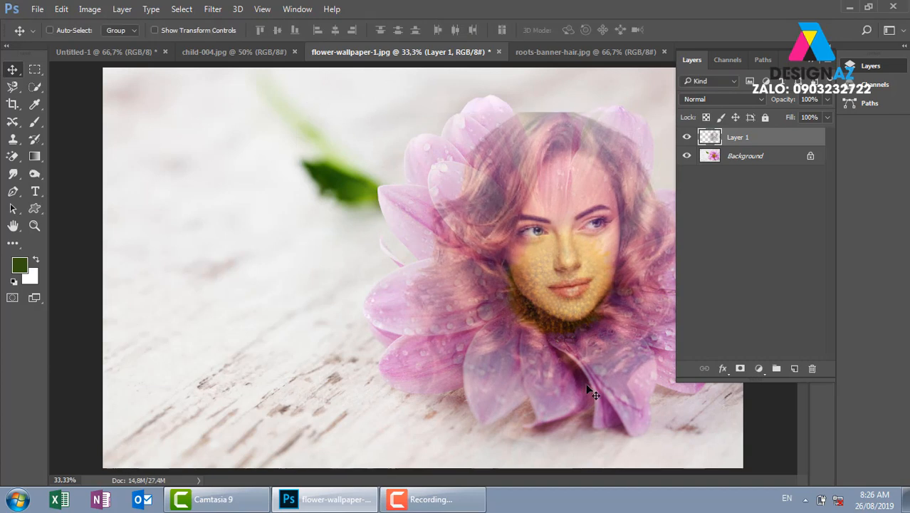
pyautogui.press('Delete')
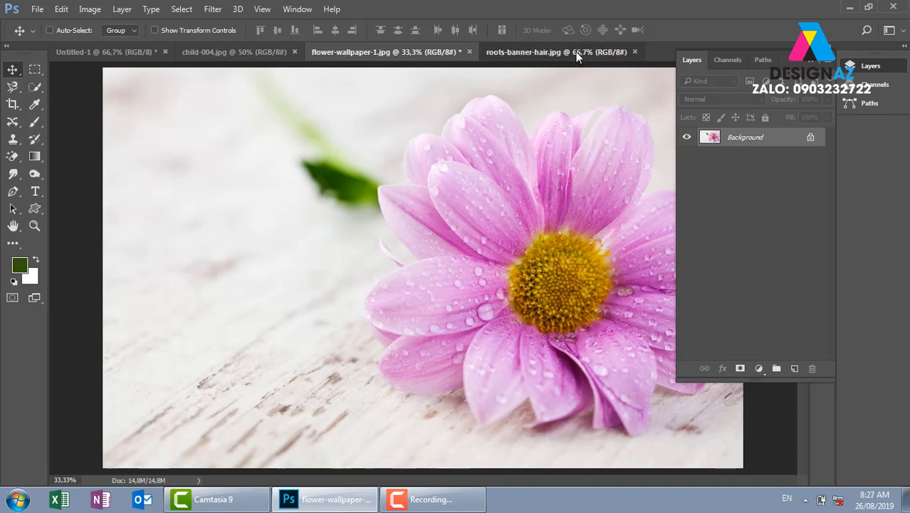
# Replace the selection in roots-banner-hair.jpg with a new marquee around the woman's face at 50 px feather
pyautogui.click(578, 53)
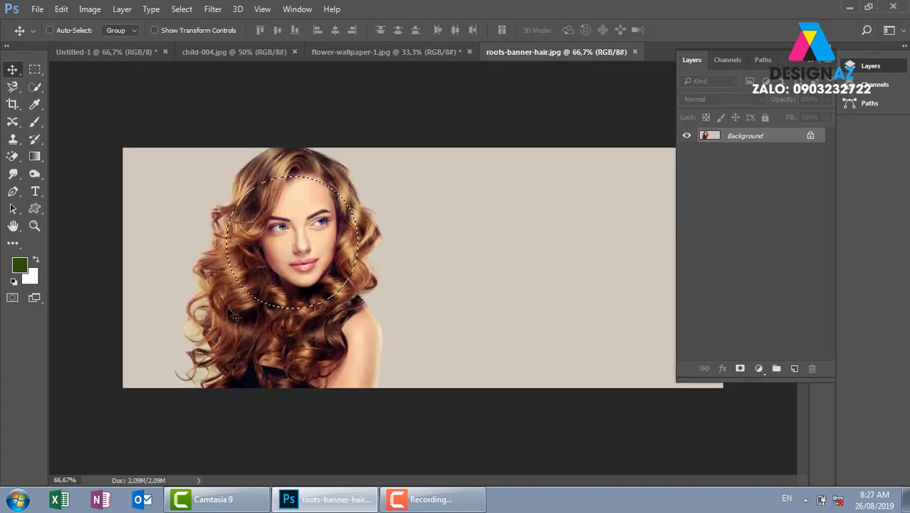
pyautogui.hotkey('ctrl', 'd')
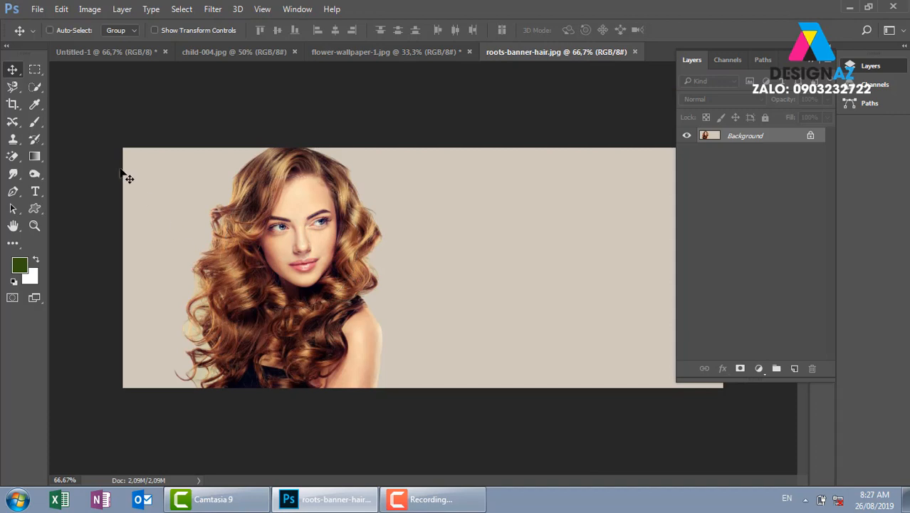
pyautogui.click(35, 69)
pyautogui.moveTo(238, 165); pyautogui.dragTo(367, 318)
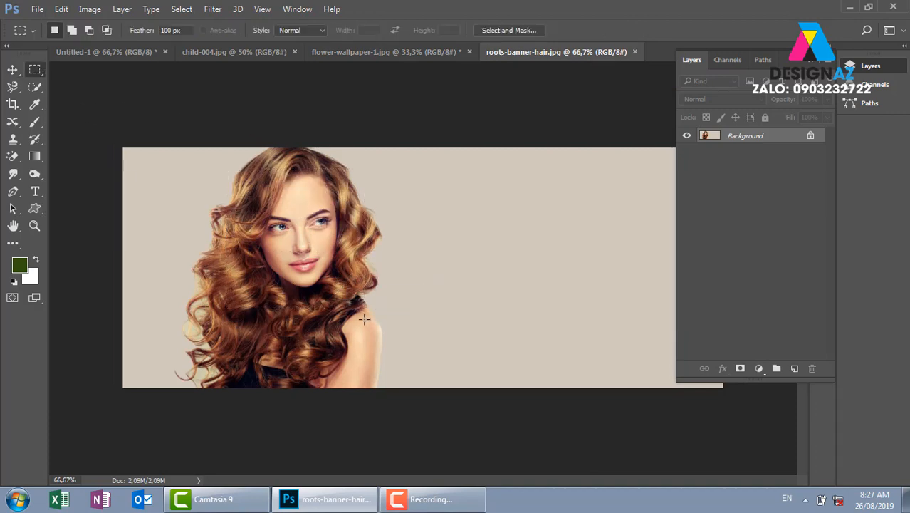
pyautogui.doubleClick(184, 30)
pyautogui.write('50')
pyautogui.press('Return')
pyautogui.moveTo(223, 168); pyautogui.dragTo(370, 331)
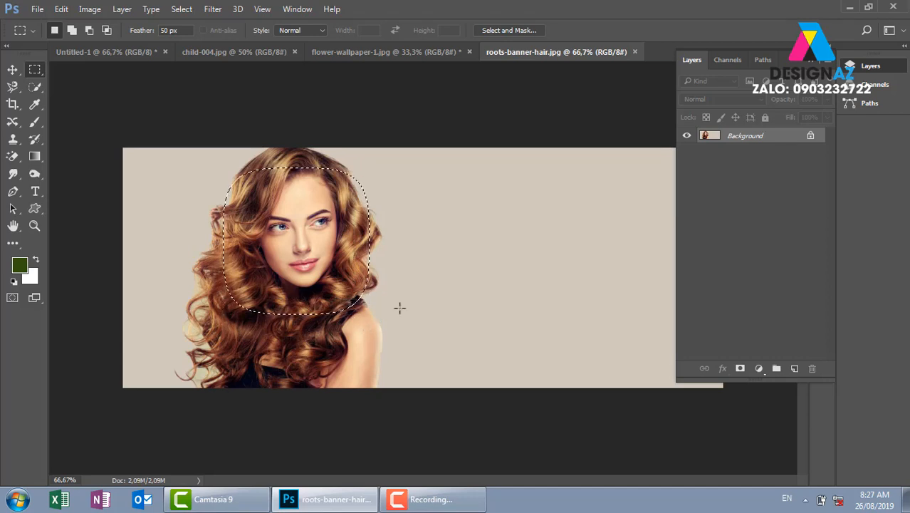
# Paste the face copied at 50 px feather into flower-wallpaper-1.jpg and place it on the petals beside the flower's centre
pyautogui.click(424, 55)
pyautogui.hotkey('ctrl', 'v')
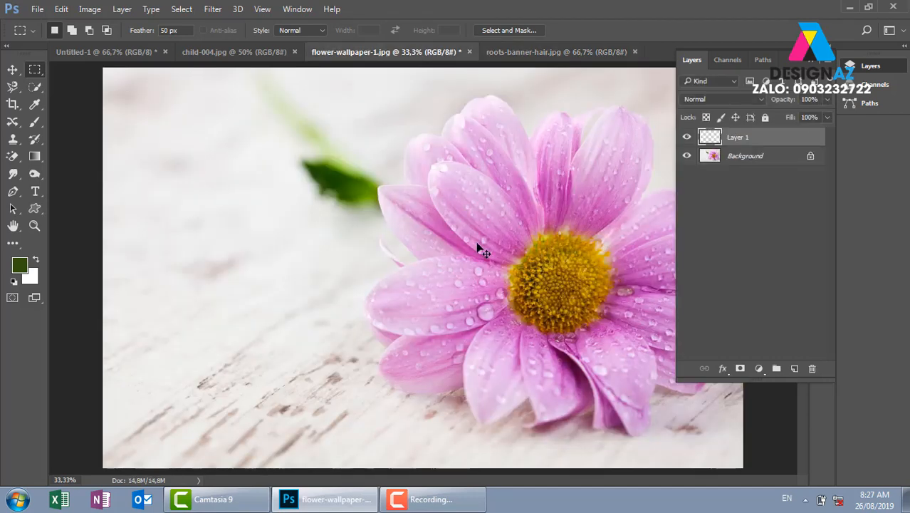
pyautogui.press('v')
pyautogui.moveTo(428, 273); pyautogui.dragTo(449, 286)
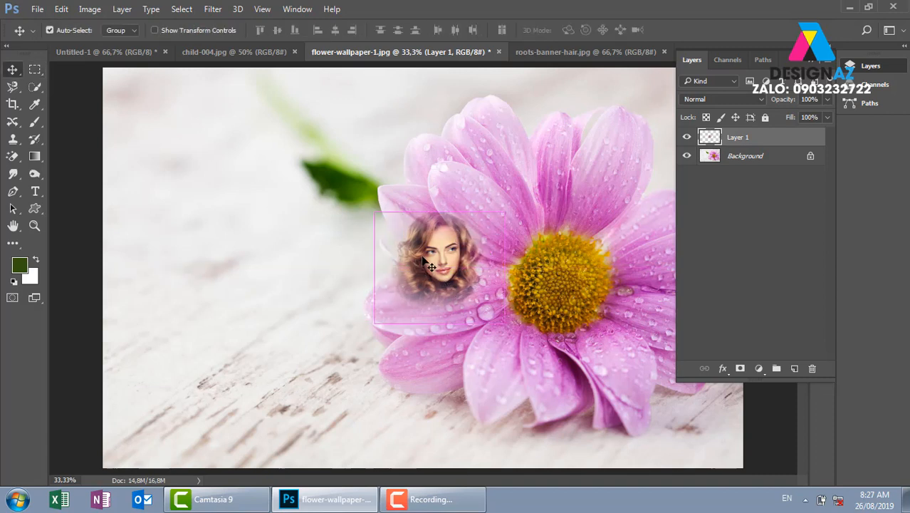
# Enlarge the pasted face and move it over the flower with Free Transform, and delete its layer
pyautogui.hotkey('ctrl', 't')
pyautogui.moveTo(505, 212); pyautogui.dragTo(636, 94)
pyautogui.moveTo(550, 276); pyautogui.dragTo(619, 278)
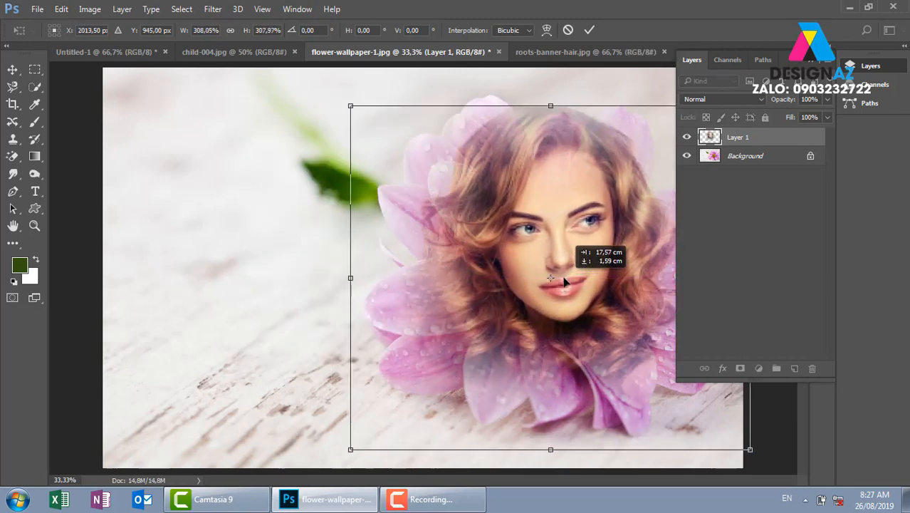
pyautogui.moveTo(349, 106); pyautogui.dragTo(346, 93)
pyautogui.press('Return')
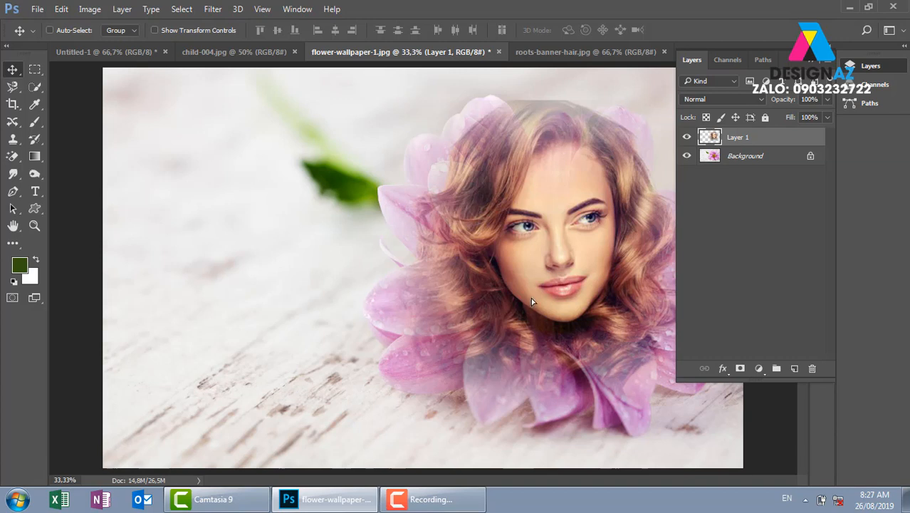
pyautogui.moveTo(531, 302); pyautogui.dragTo(455, 326)
pyautogui.press('Delete')
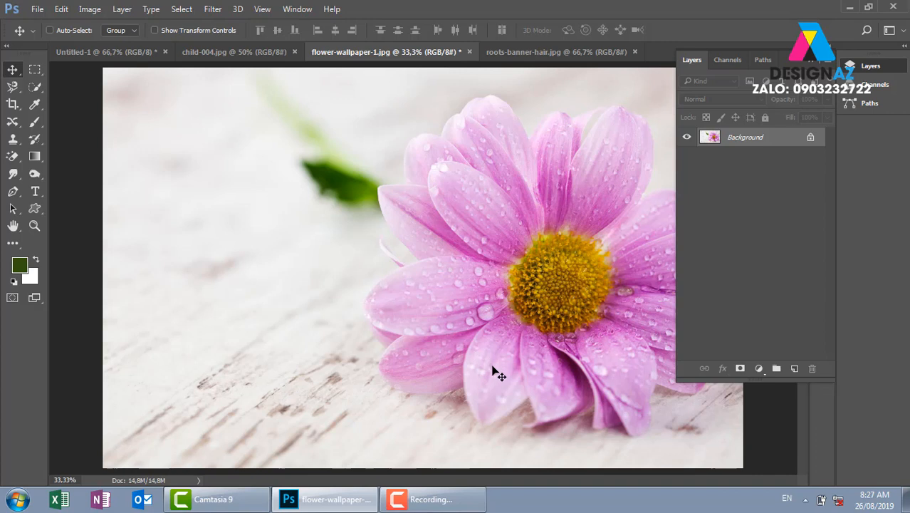
# Marquee a horizontal band across the full width of the flower photo at 50 px feather and add a new layer
pyautogui.hotkey('ctrl', '-')
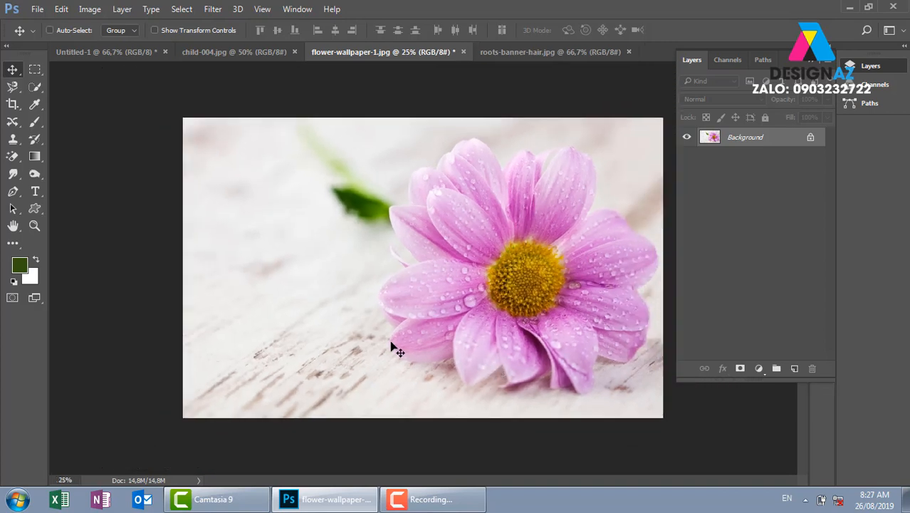
pyautogui.click(36, 70)
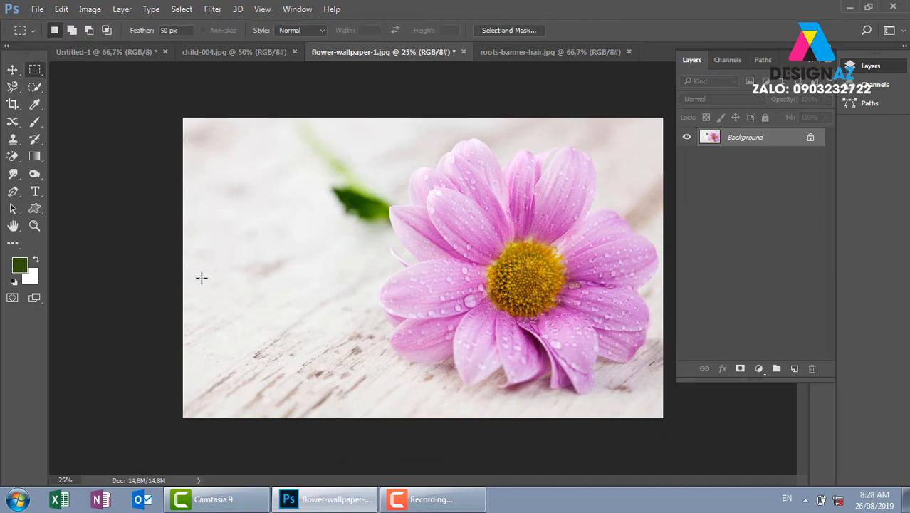
pyautogui.moveTo(184, 268); pyautogui.dragTo(670, 327)
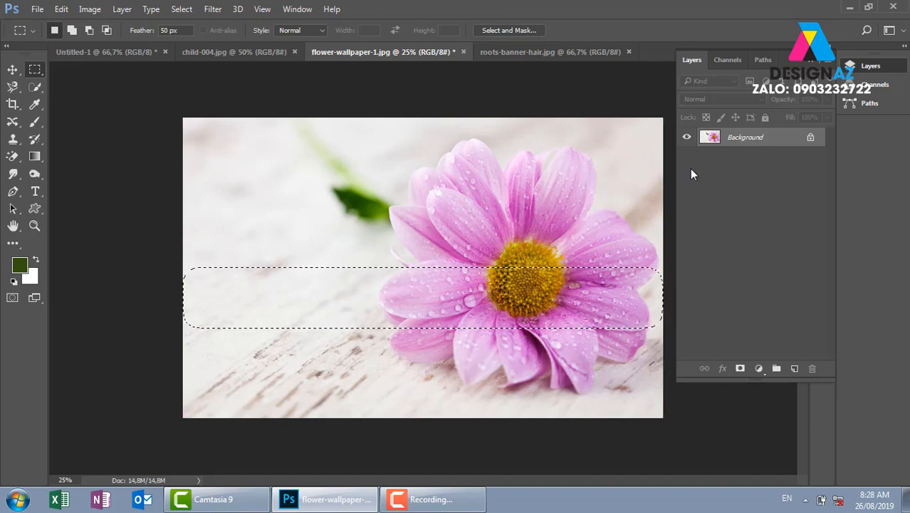
pyautogui.click(794, 368)
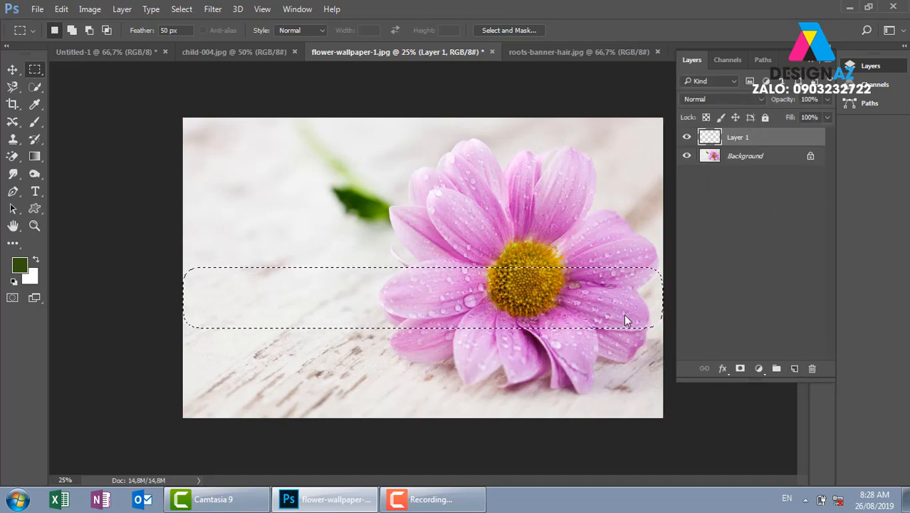
# Sample a dark magenta from the petals beside the flower's yellow centre as the foreground colour
pyautogui.press('i')
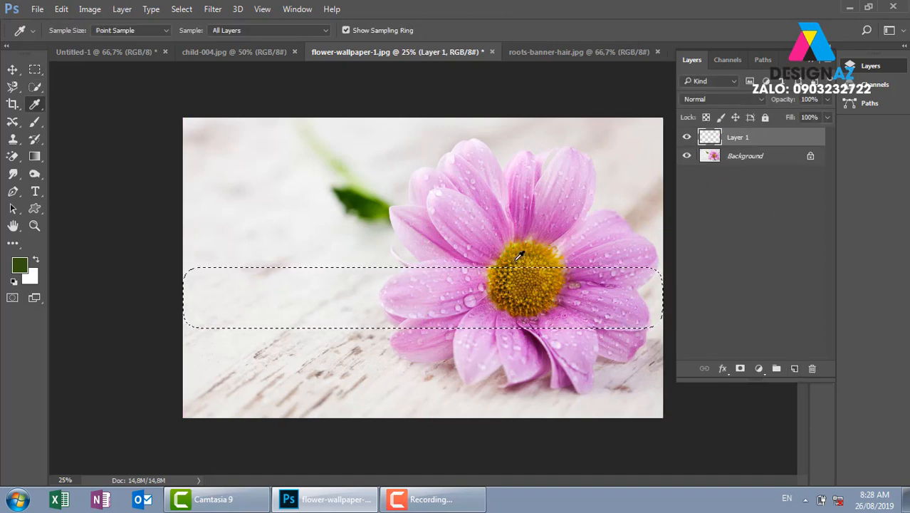
pyautogui.click(499, 246)
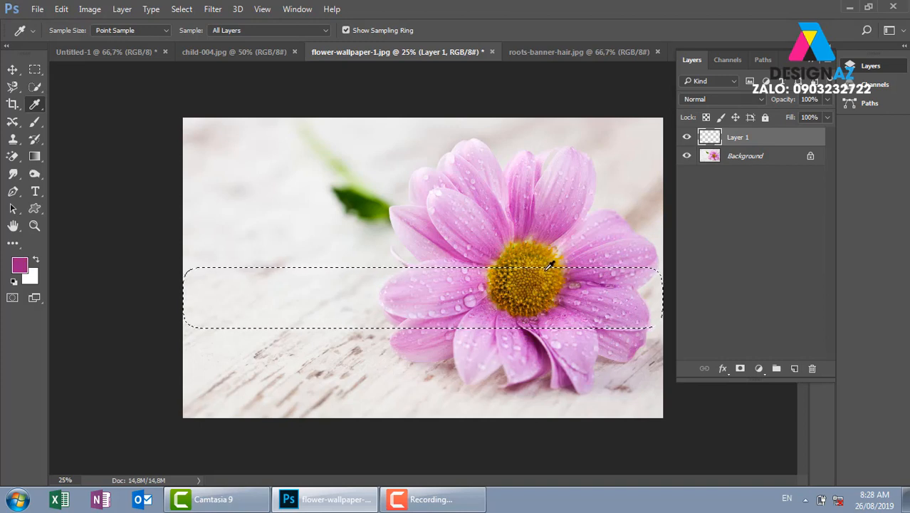
pyautogui.hotkey('ctrl', '+')
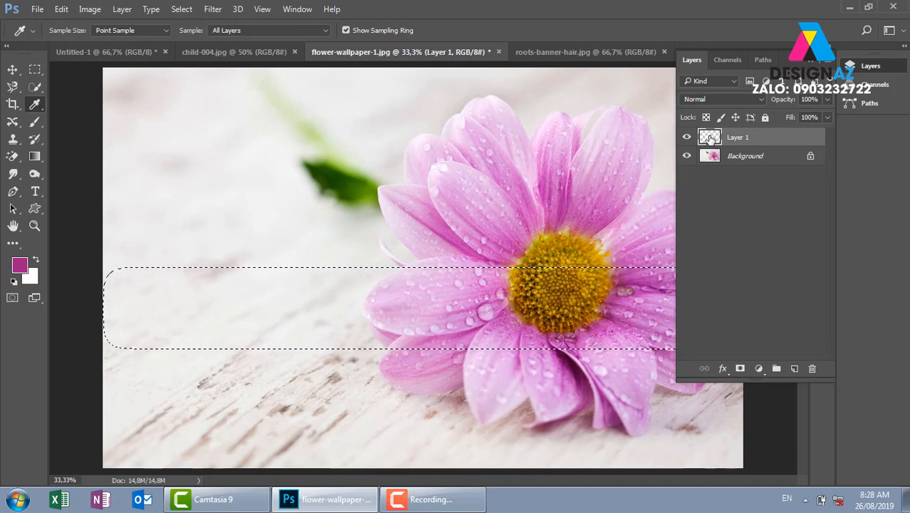
# Try filling the feathered band with the magenta foreground colour, undo the fill and deselect
pyautogui.hotkey('alt', 'BackSpace')
pyautogui.hotkey('ctrl', 'z')
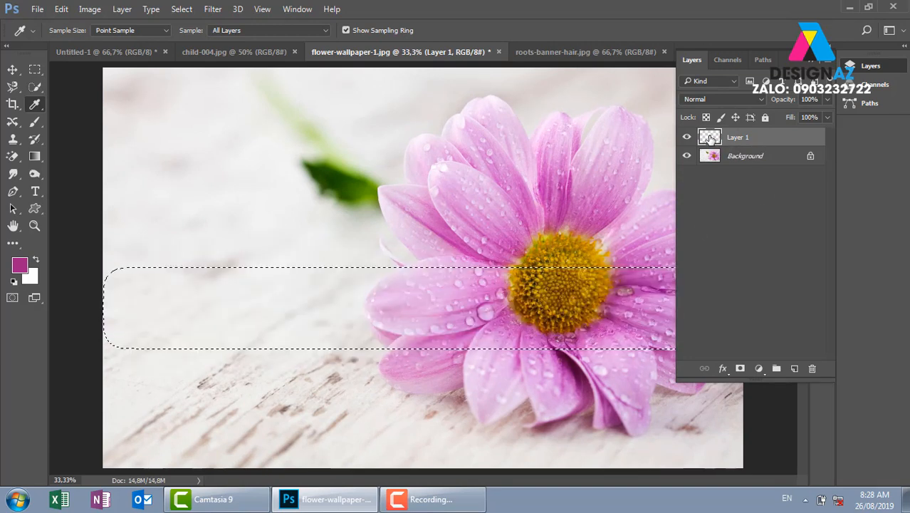
pyautogui.hotkey('ctrl', 'd')
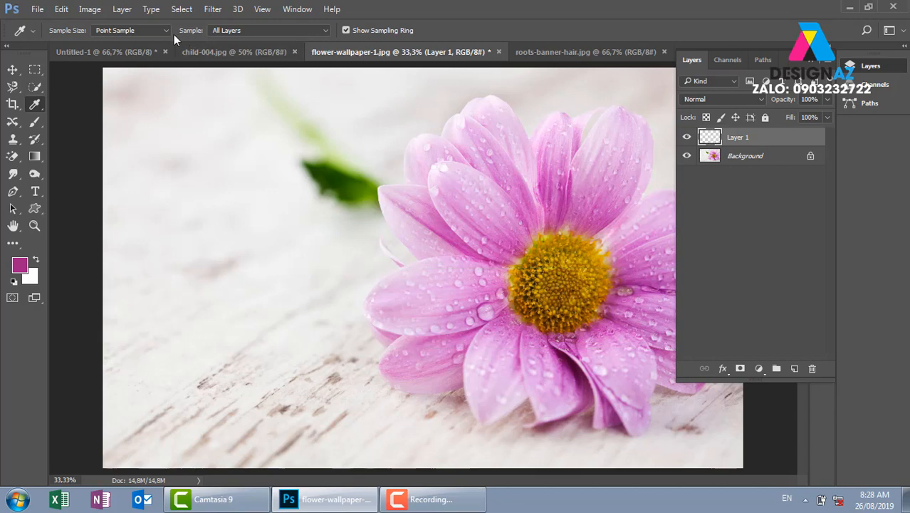
# Marquee a full-width band across the lower half of the flower at 0 px feather and fill it with magenta on the new layer
pyautogui.click(35, 70)
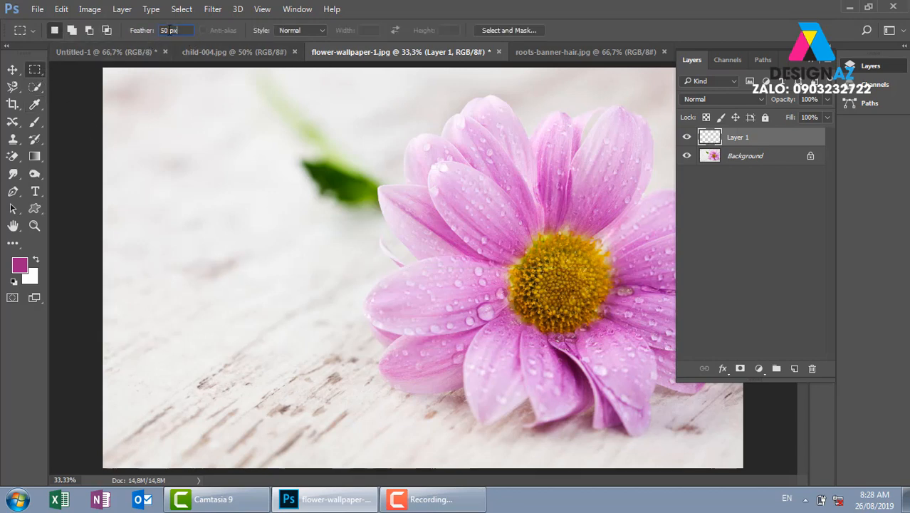
pyautogui.click(186, 34)
pyautogui.moveTo(105, 292); pyautogui.dragTo(776, 371)
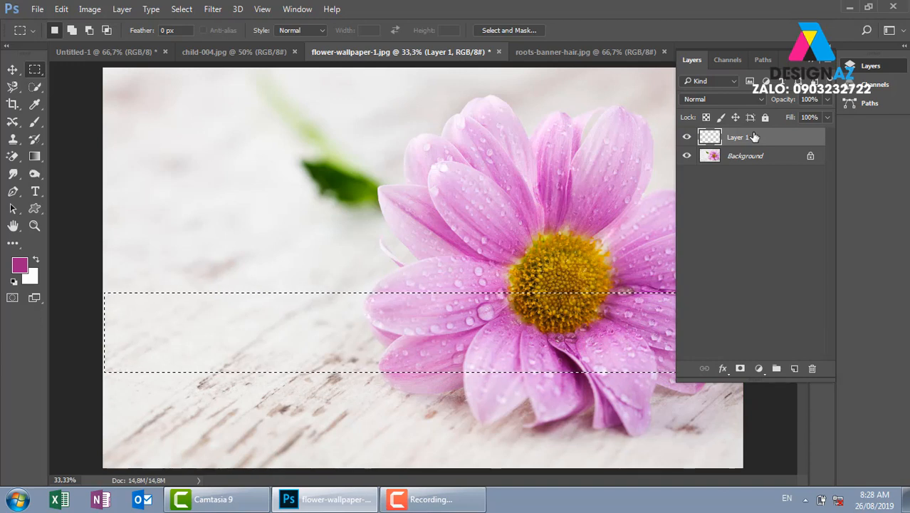
pyautogui.hotkey('alt', 'BackSpace')
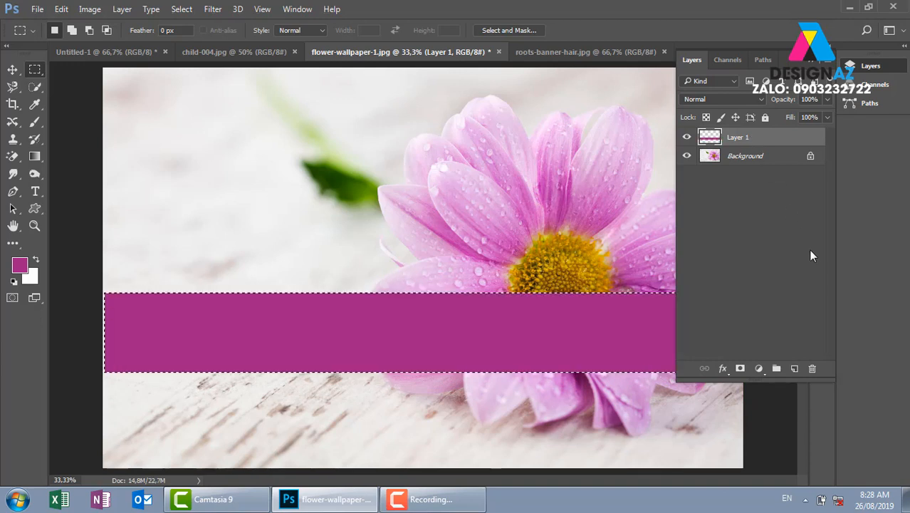
# Deselect the magenta band and shift it slightly left to the photo's left edge
pyautogui.press('v')
pyautogui.hotkey('ctrl', 'd')
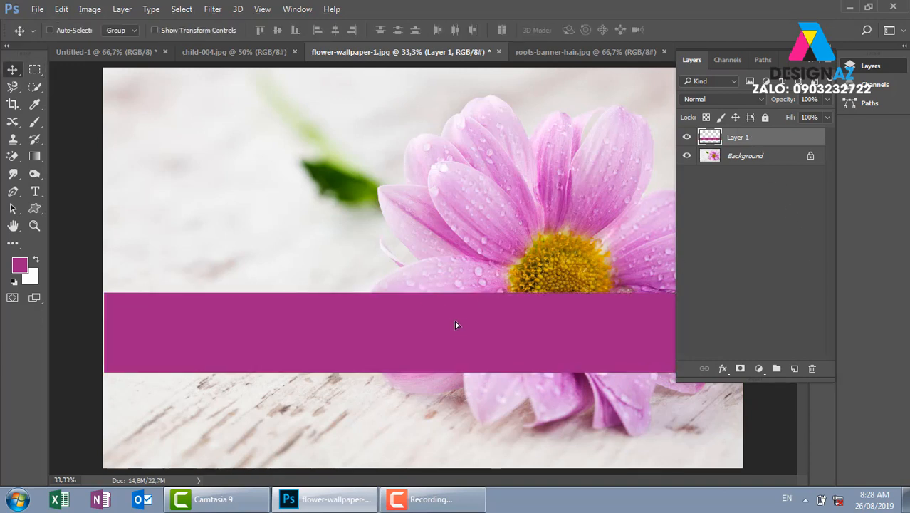
pyautogui.moveTo(455, 321); pyautogui.dragTo(447, 321)
pyautogui.hotkey('ctrl', '-')
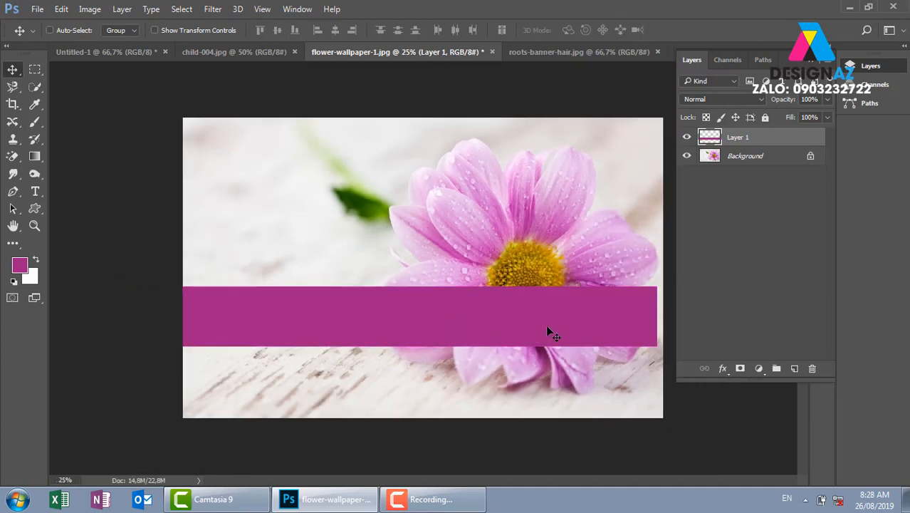
# Try a full-height marquee over the band's right end at 100 px feather and drop the selection
pyautogui.click(35, 70)
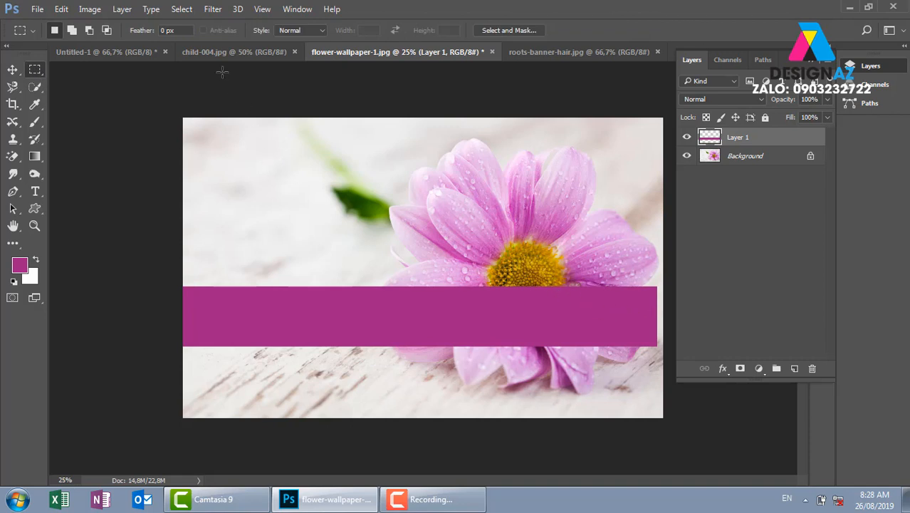
pyautogui.click(186, 30)
pyautogui.moveTo(520, 105); pyautogui.dragTo(714, 469)
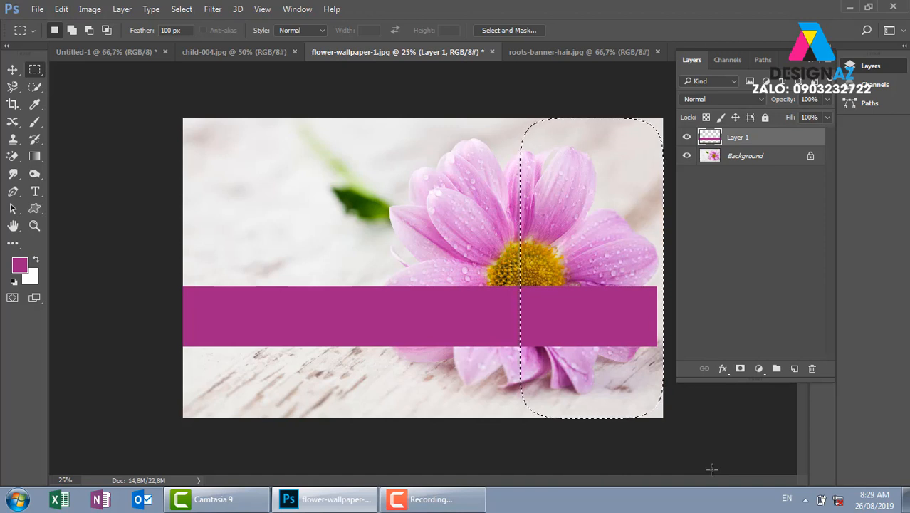
pyautogui.click(701, 460)
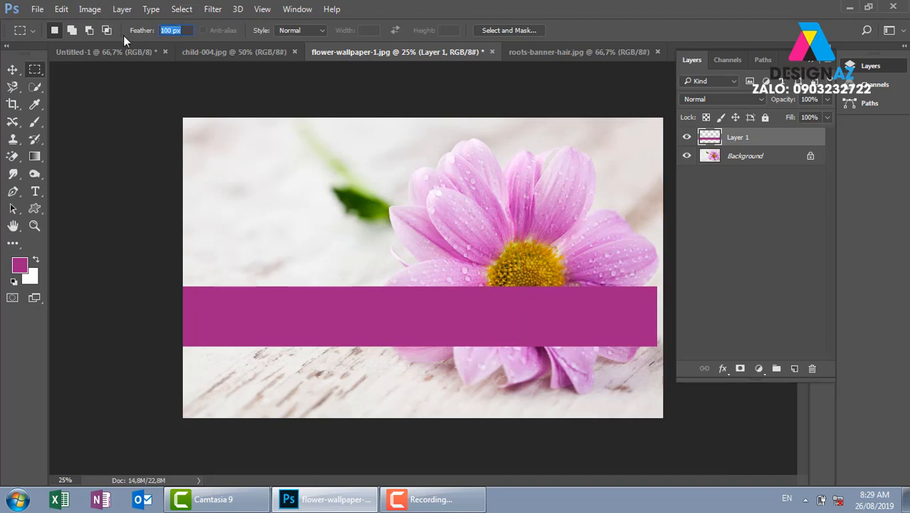
# Try deleting the band's right end inside a marquee at 0 px feather, undo the deletion and deselect
pyautogui.write('0')
pyautogui.press('Return')
pyautogui.moveTo(570, 173); pyautogui.dragTo(707, 447)
pyautogui.press('Delete')
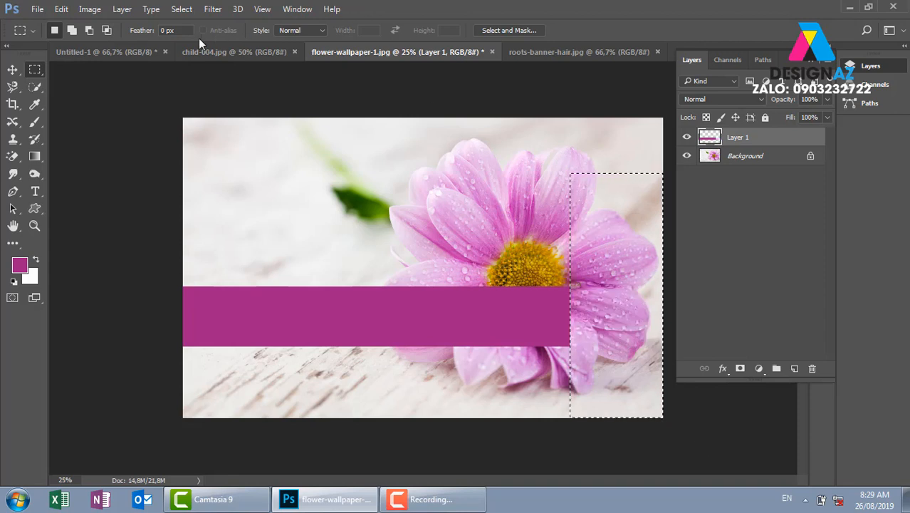
pyautogui.hotkey('ctrl', 'z')
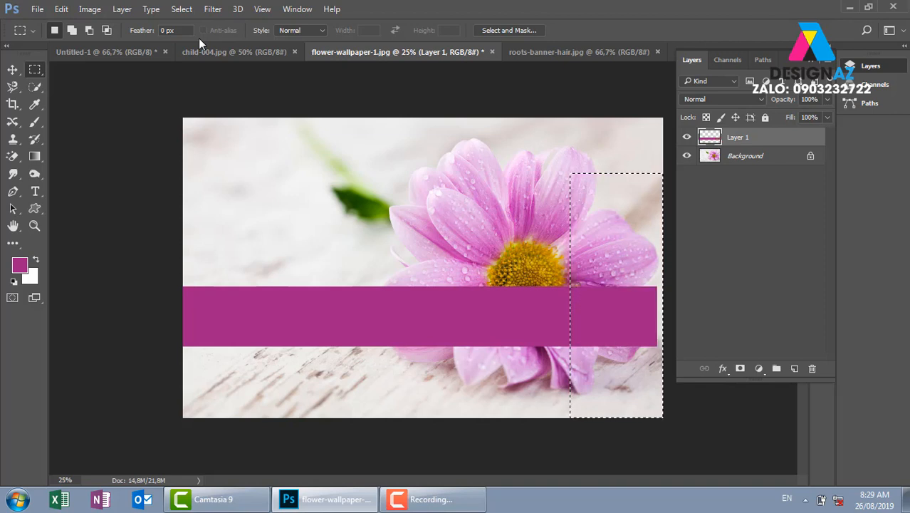
pyautogui.hotkey('ctrl', 'd')
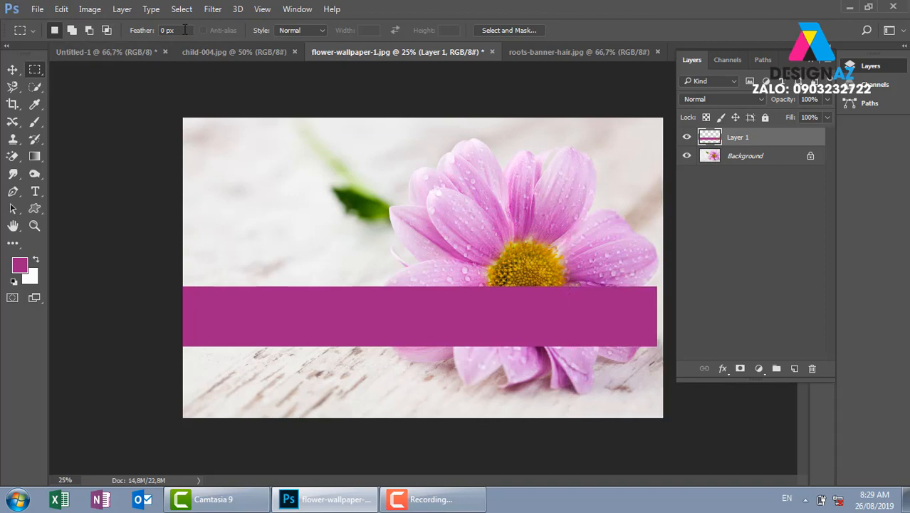
# Marquee the photo's right part at 100 px feather, delete the band's end inside it and undo the deletion
pyautogui.press('Return')
pyautogui.moveTo(514, 102); pyautogui.dragTo(677, 436)
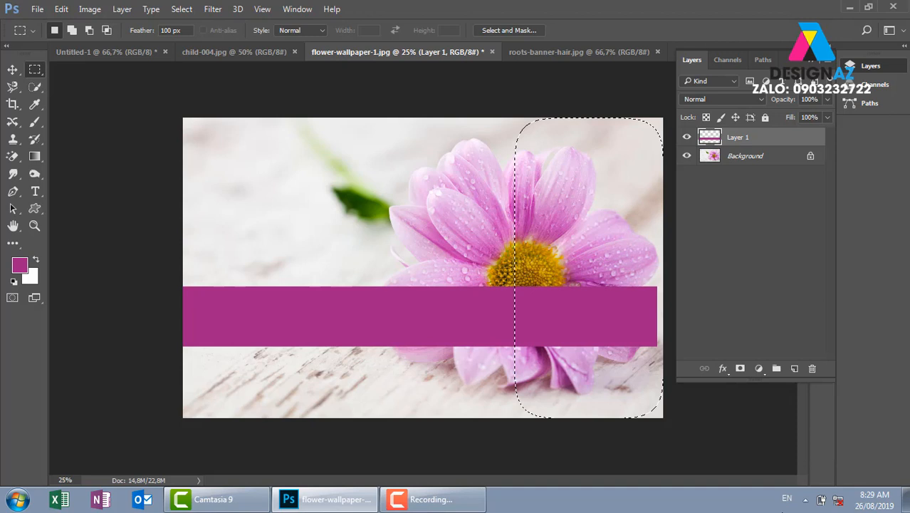
pyautogui.press('Delete')
pyautogui.click(12, 69)
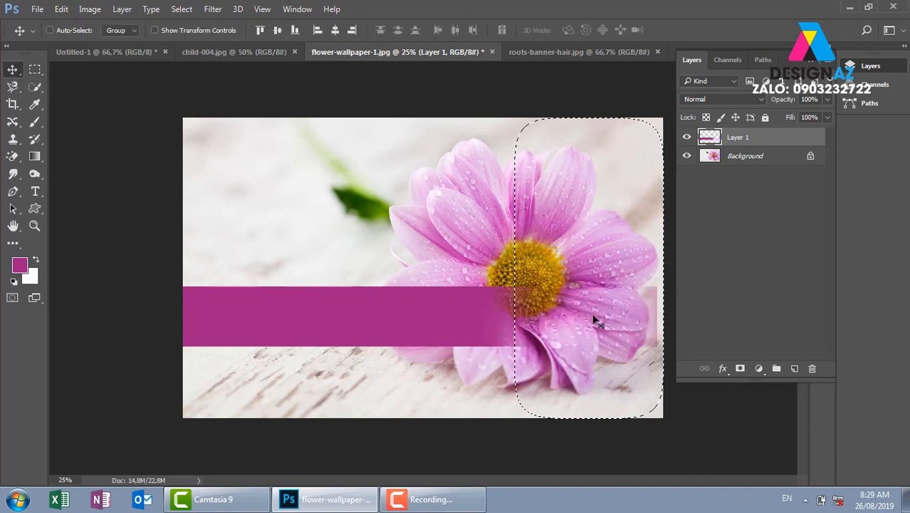
pyautogui.press('ctrl')
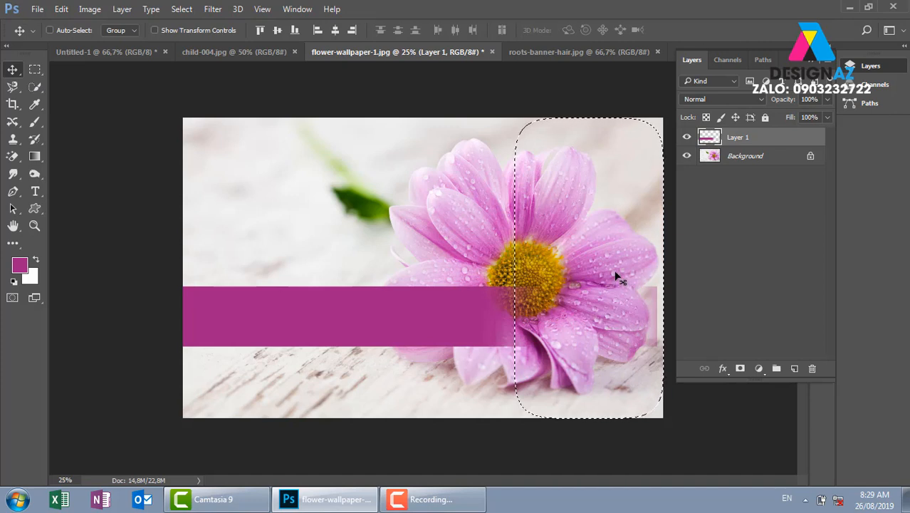
pyautogui.hotkey('ctrl', 'z')
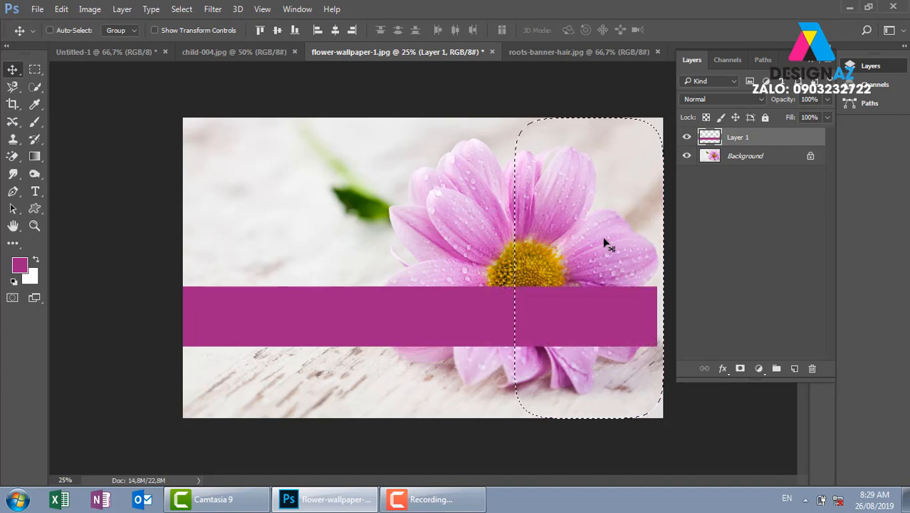
# Move the 100 px feathered marquee slightly right, delete the band's end inside it and deselect
pyautogui.moveTo(595, 188); pyautogui.dragTo(603, 193)
pyautogui.hotkey('ctrl', 'z')
pyautogui.hotkey('ctrl', 'z')
pyautogui.press('m')
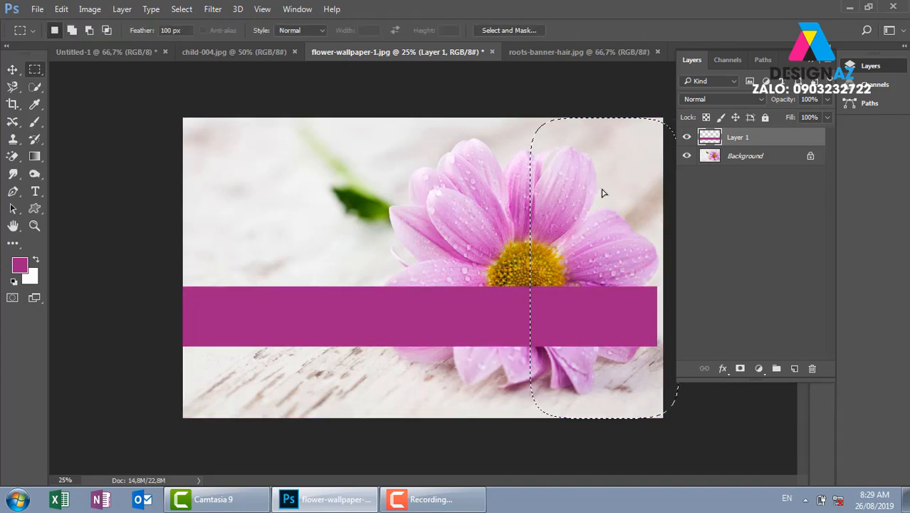
pyautogui.press('Delete')
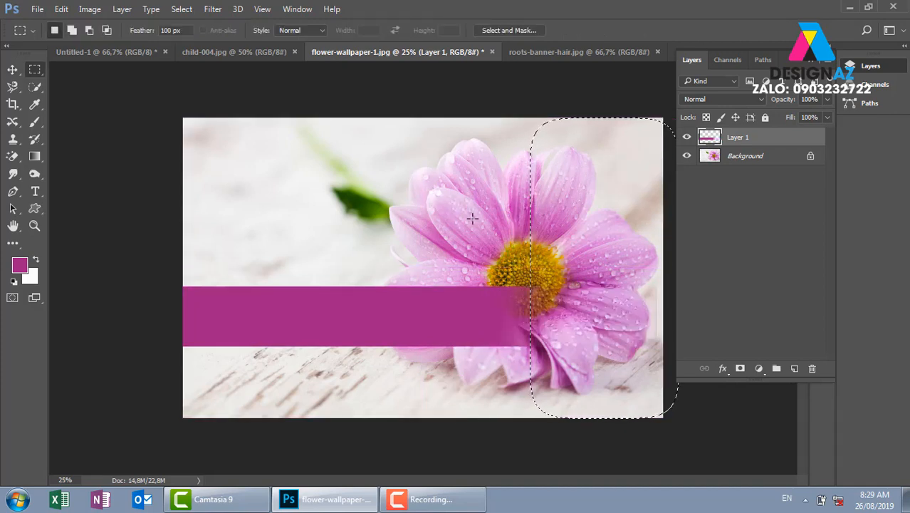
pyautogui.hotkey('ctrl', 'd')
# Marquee the photo's right part at 200 px feather, delete the band's end inside it for a softer fade, and deselect
pyautogui.moveTo(526, 89); pyautogui.dragTo(705, 433)
pyautogui.hotkey('ctrl', 'd')
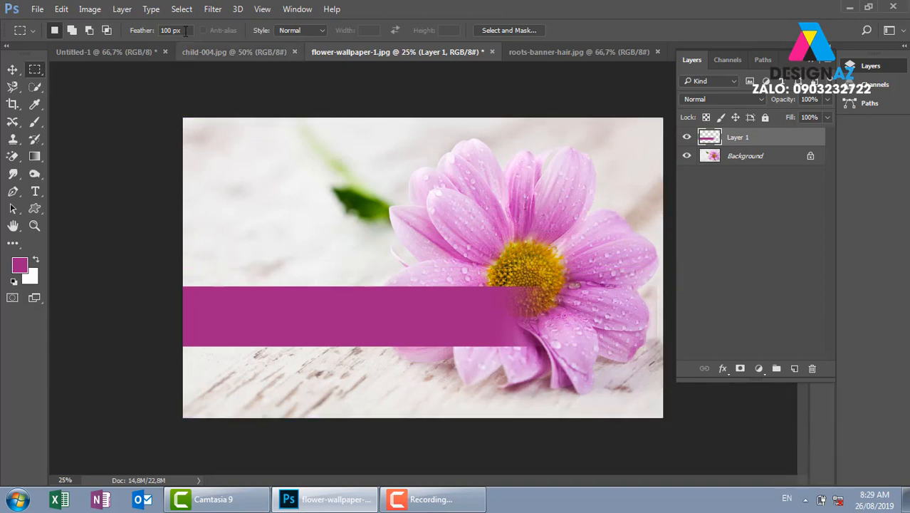
pyautogui.click(171, 30)
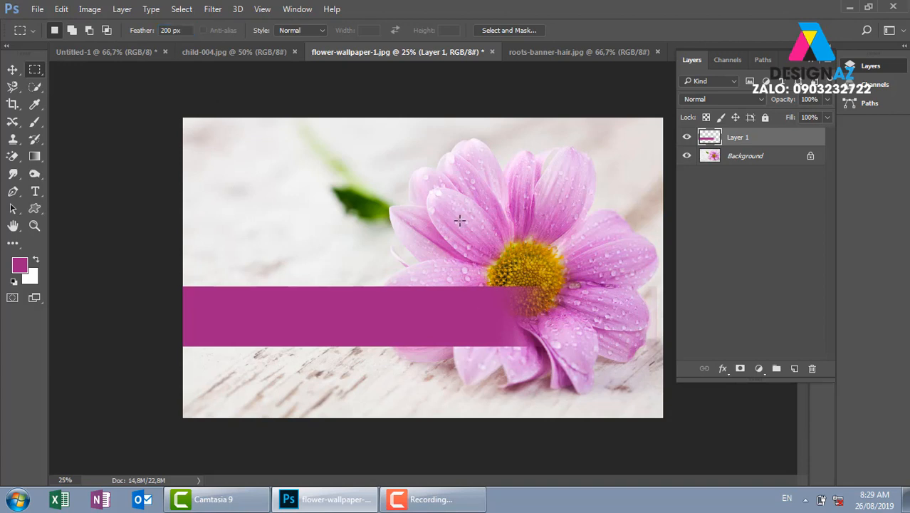
pyautogui.moveTo(509, 93); pyautogui.dragTo(902, 498)
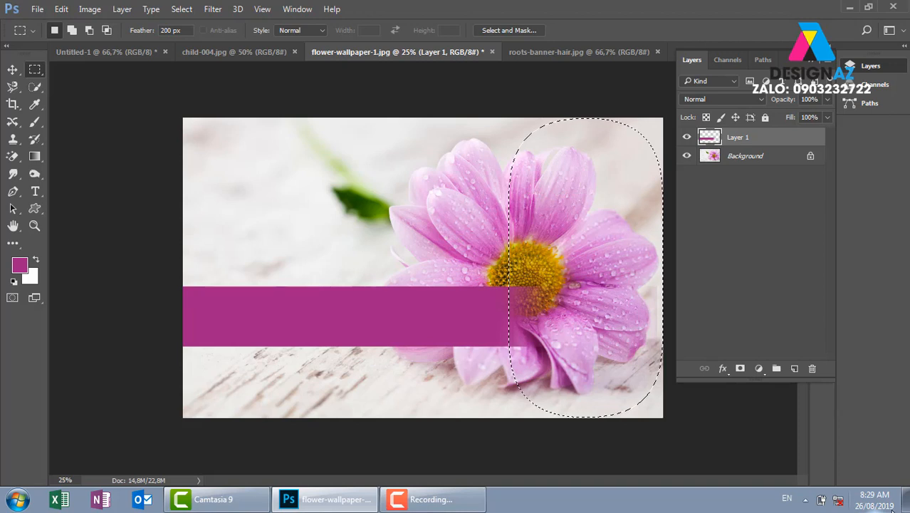
pyautogui.press('Delete')
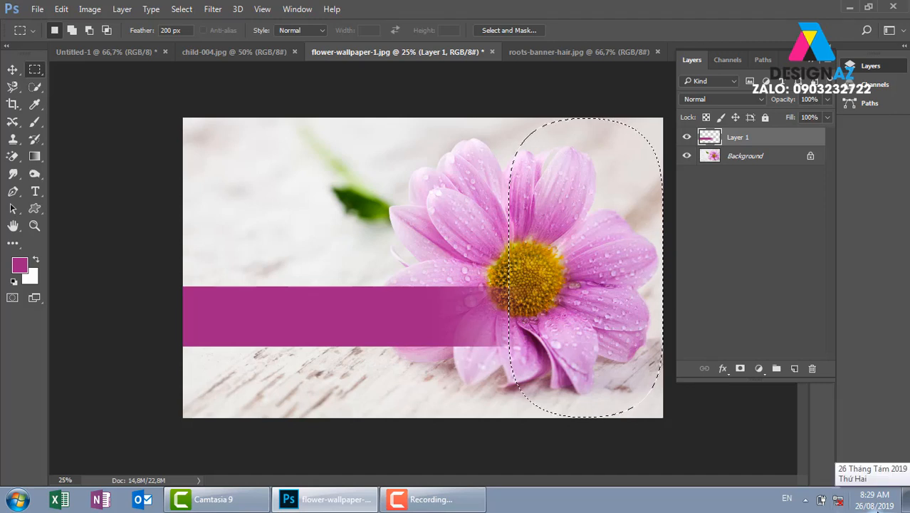
pyautogui.click(573, 400)
# Set the magenta band layer's opacity to 80% and duplicate it, undoing a trial move of the copy
pyautogui.press('v')
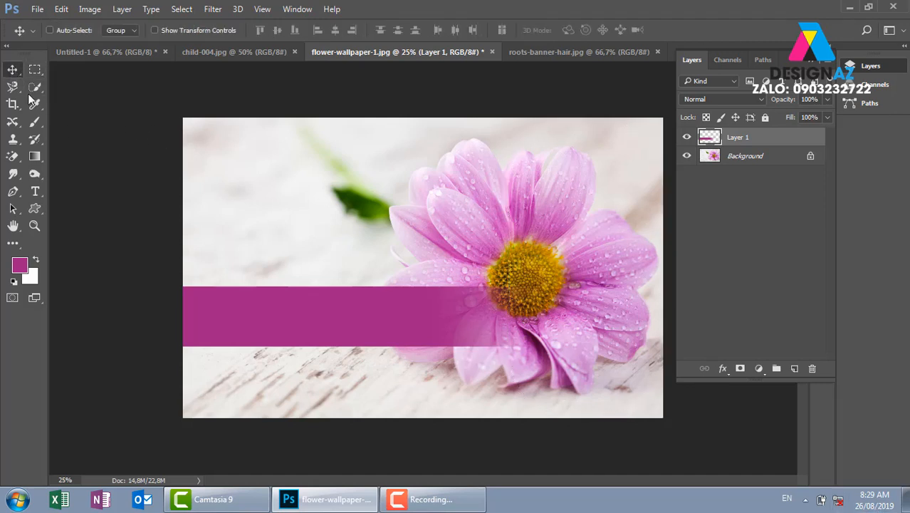
pyautogui.press('8')
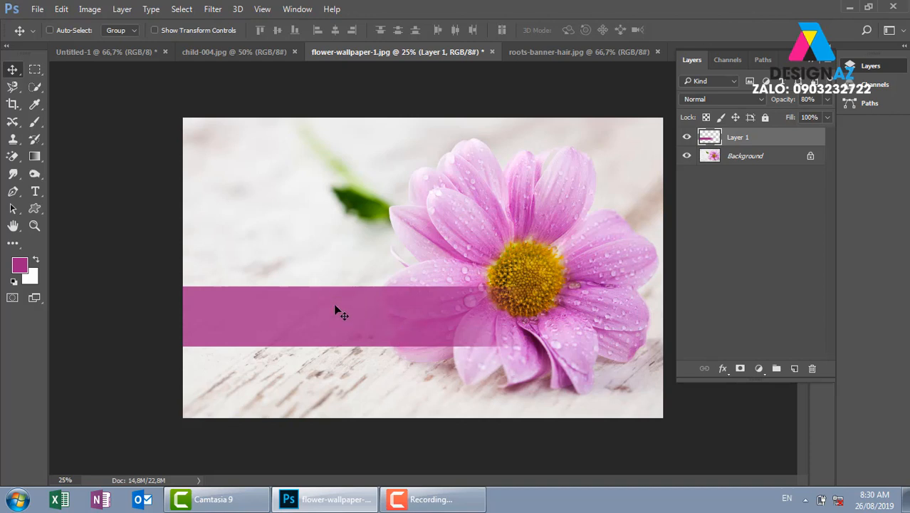
pyautogui.hotkey('ctrl', 'j')
pyautogui.moveTo(336, 309); pyautogui.dragTo(336, 205)
pyautogui.hotkey('ctrl', 'z')
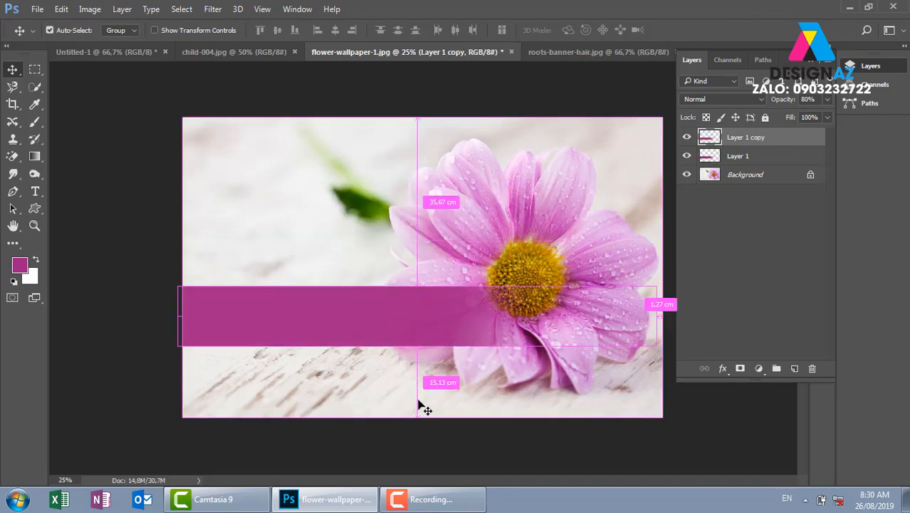
# Squash the duplicated band vertically with Free Transform into a thin strip along the original band's top edge
pyautogui.hotkey('ctrl', 't')
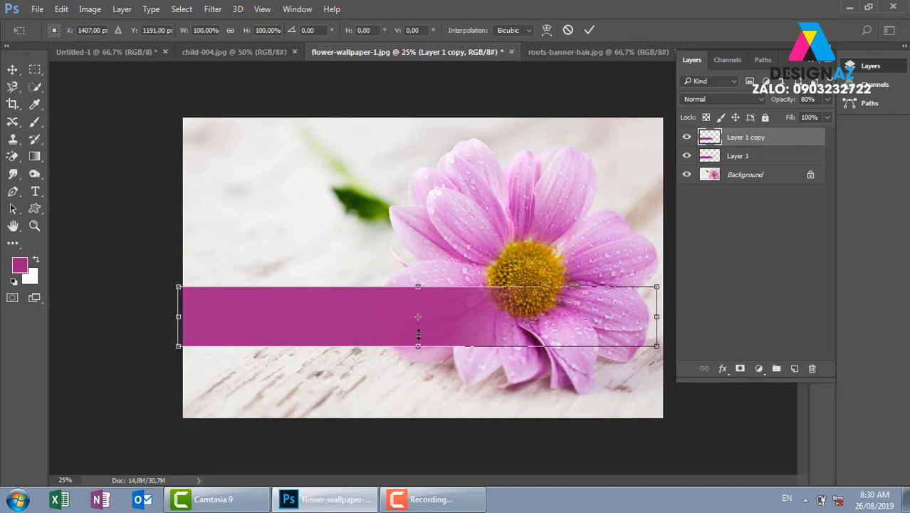
pyautogui.moveTo(418, 334); pyautogui.dragTo(420, 288)
pyautogui.press('Return')
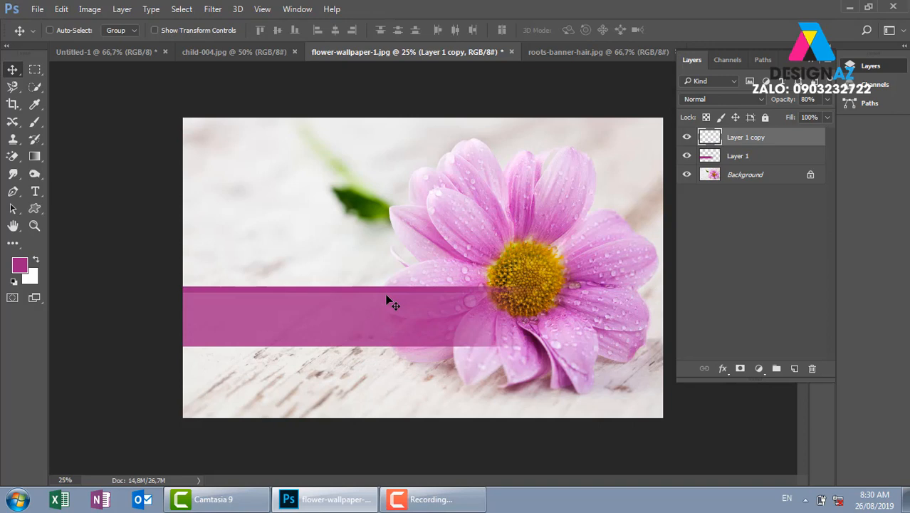
# Copy the thin magenta strip to just below the band's bottom edge, leaving a narrow gap between them
pyautogui.moveTo(378, 297); pyautogui.dragTo(376, 360)
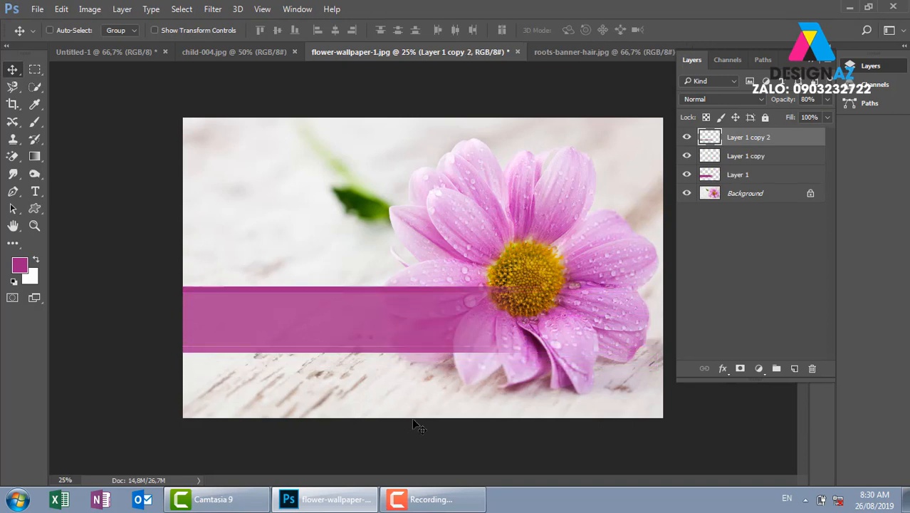
pyautogui.hotkey('shift', 'Up')
pyautogui.hotkey('shift', 'Up')
pyautogui.hotkey('shift', 'Up')
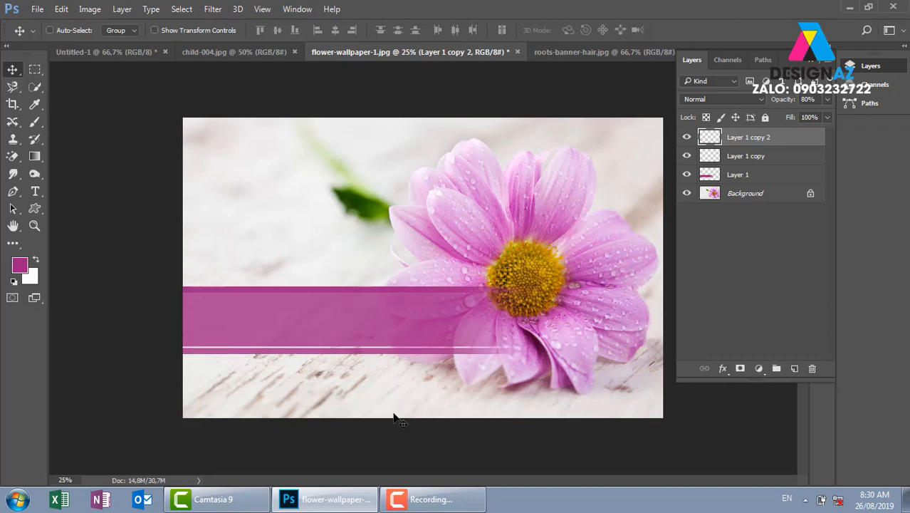
# Squash the lower strip copy vertically with Free Transform into a thinner line beneath the band
pyautogui.press('ctrl')
pyautogui.hotkey('ctrl', '+')
pyautogui.hotkey('ctrl', '+')
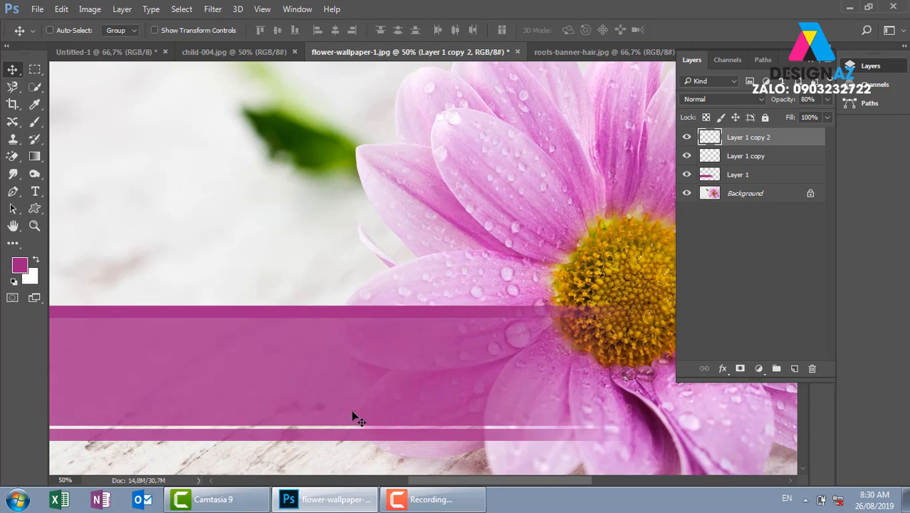
pyautogui.moveTo(322, 386); pyautogui.dragTo(376, 276)
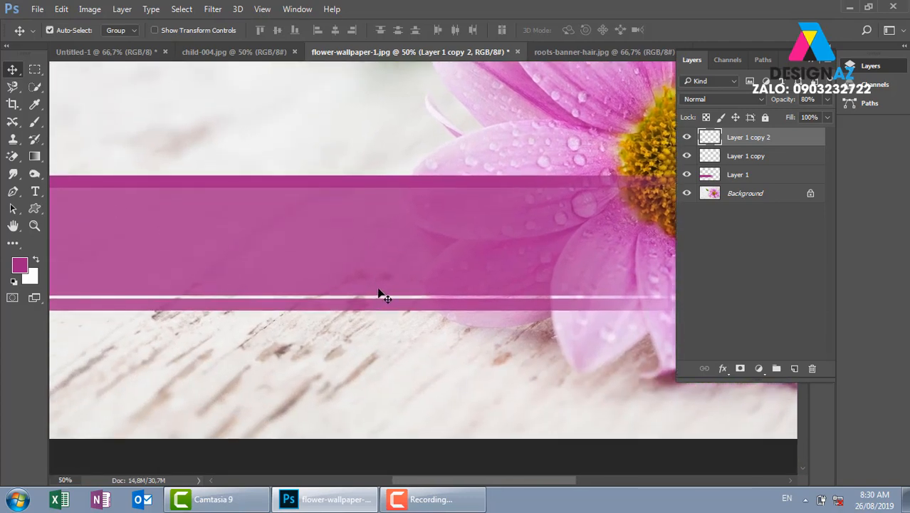
pyautogui.hotkey('ctrl', 't')
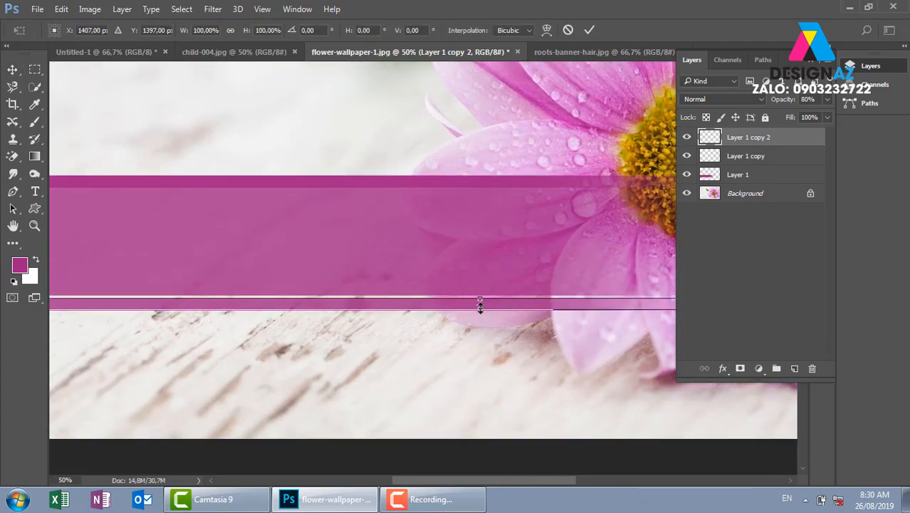
pyautogui.moveTo(480, 308); pyautogui.dragTo(480, 304)
pyautogui.press('Return')
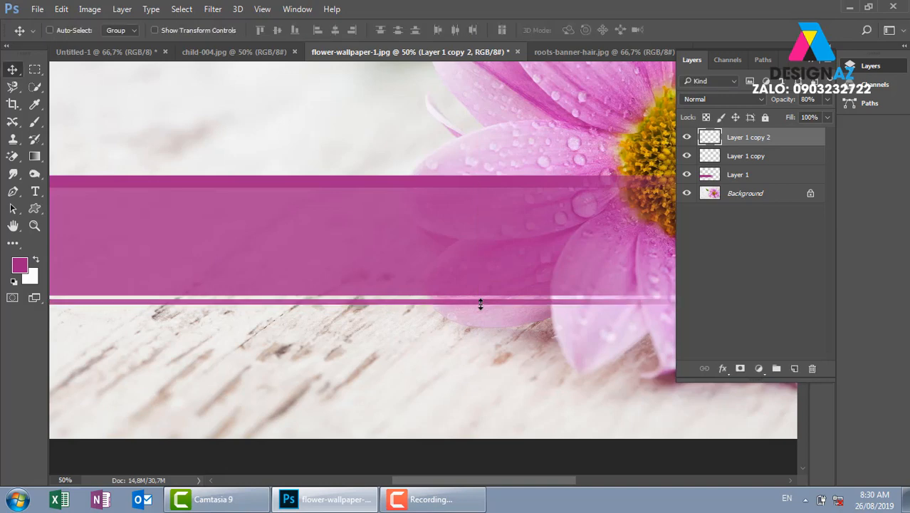
pyautogui.hotkey('ctrl', '-')
pyautogui.hotkey('ctrl', '-')
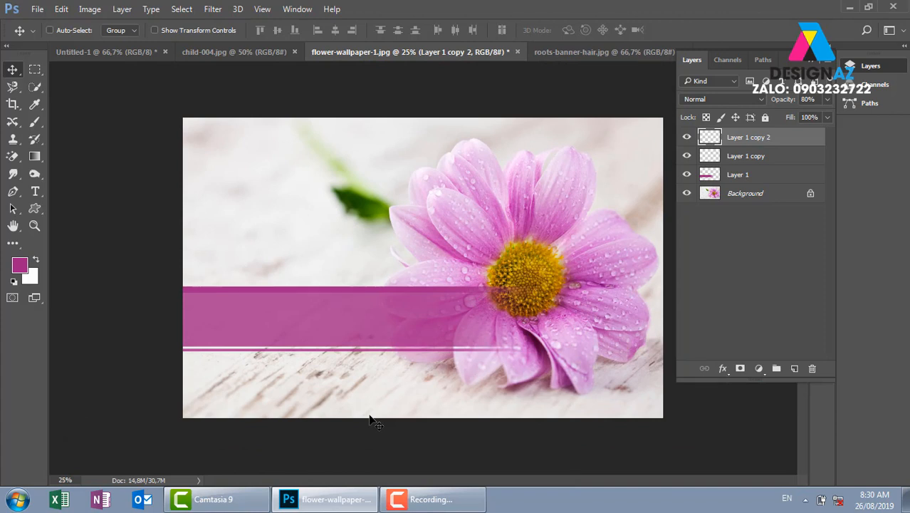
# Delete the lower strip copy and close flower-wallpaper-1.jpg, roots-banner-hair.jpg and child-004.jpg, leaving the blank Untitled-1 document
pyautogui.moveTo(388, 337); pyautogui.dragTo(391, 304)
pyautogui.press('Delete')
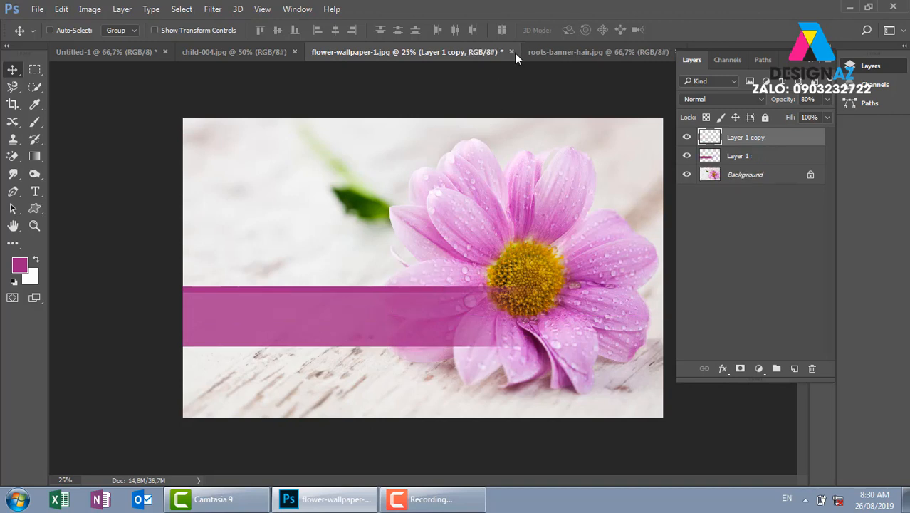
pyautogui.click(465, 197)
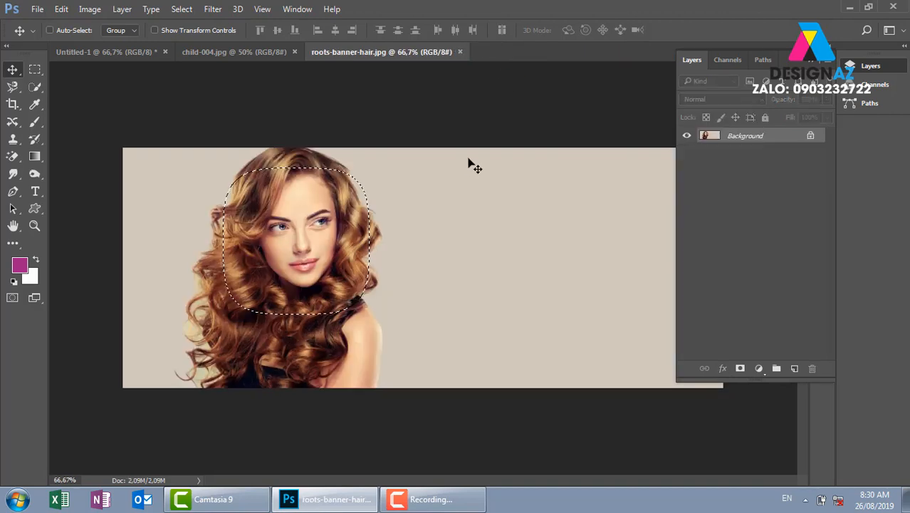
pyautogui.click(460, 52)
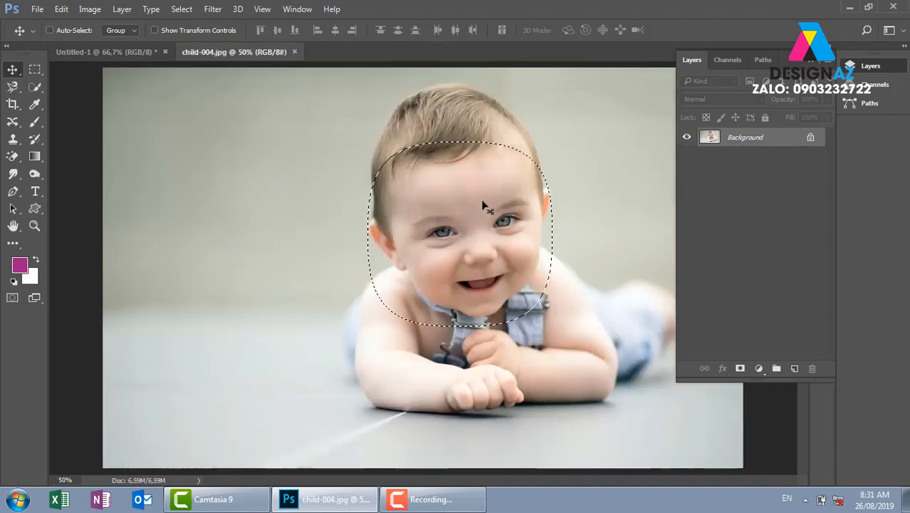
pyautogui.click(294, 52)
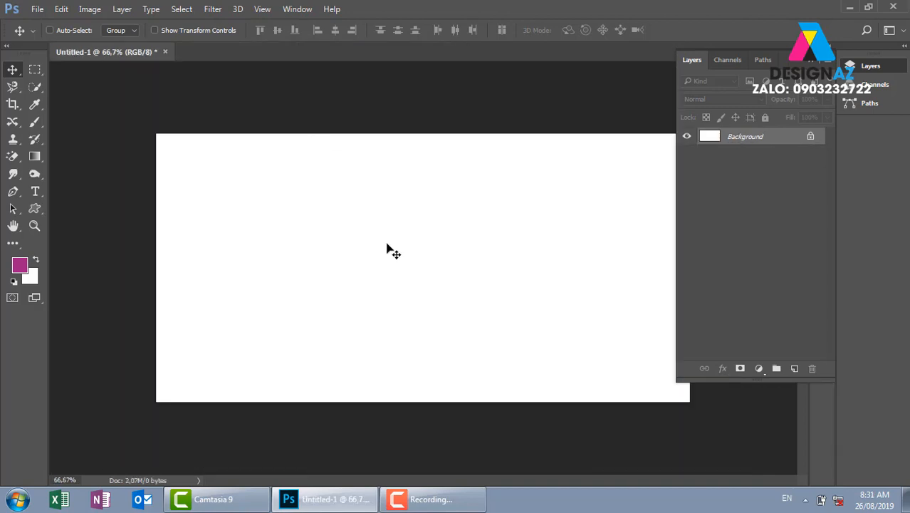
# Try 200 px feathered marquees on the blank canvas: about 0.97 × 1.10 cm, nearly full-height, and about 1.03 × 1.05 cm
pyautogui.click(34, 69)
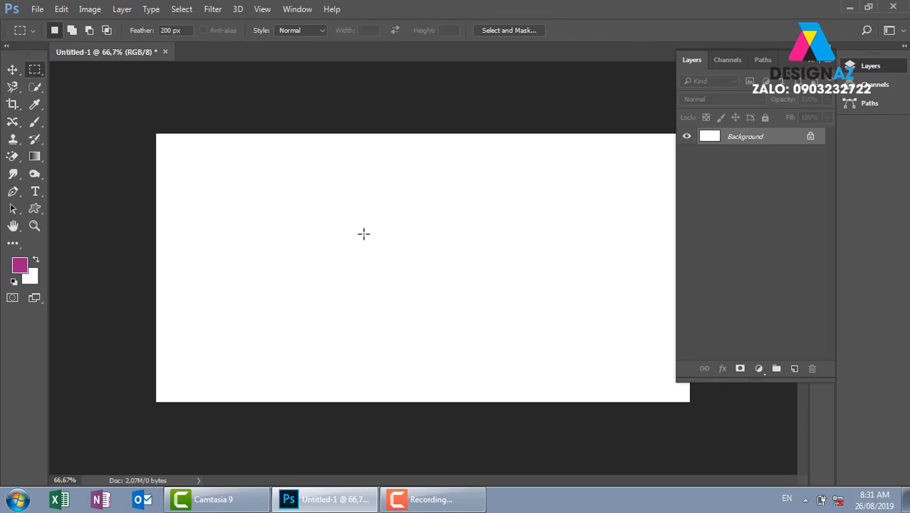
pyautogui.moveTo(356, 232); pyautogui.dragTo(381, 262)
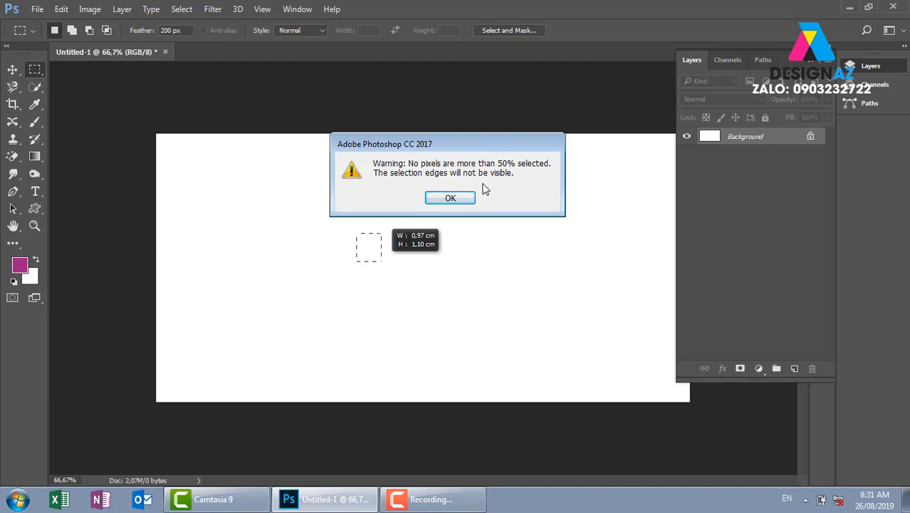
pyautogui.click(450, 199)
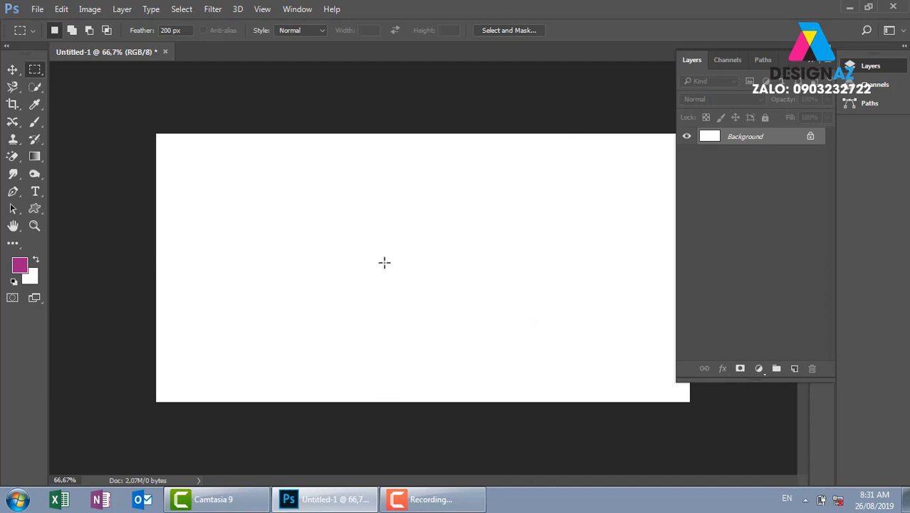
pyautogui.moveTo(268, 136); pyautogui.dragTo(575, 398)
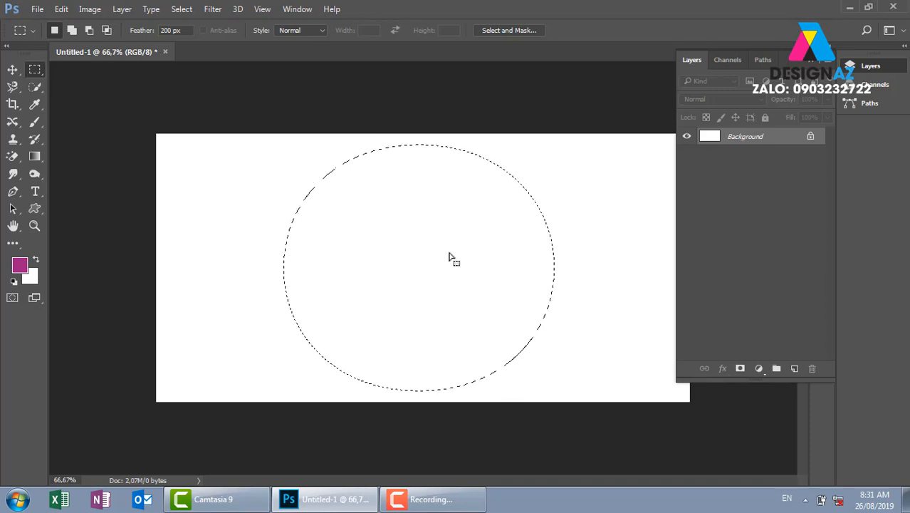
pyautogui.moveTo(347, 227); pyautogui.dragTo(373, 253)
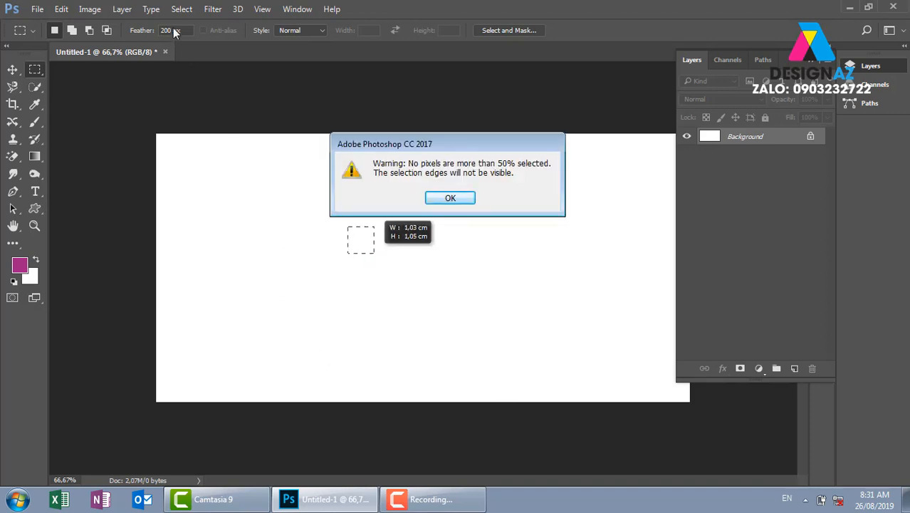
pyautogui.click(449, 197)
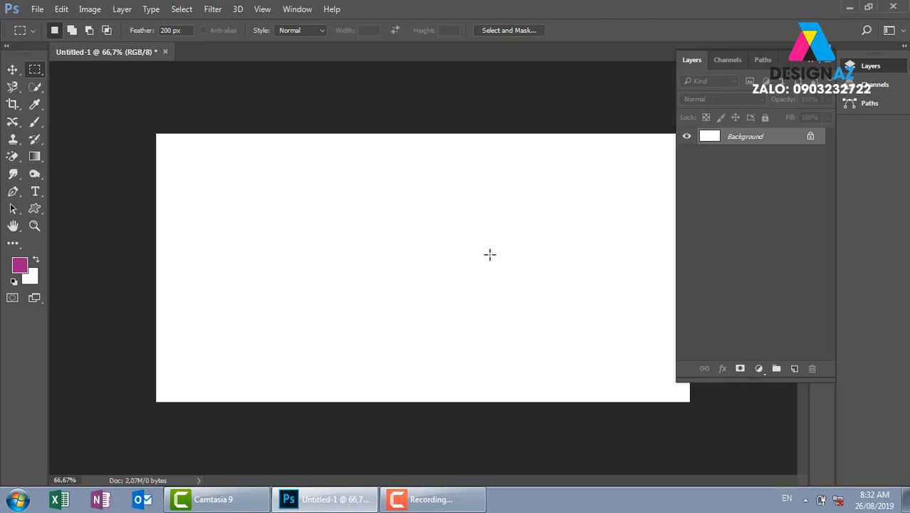
# Set the marquee feather to 0 px and draw a near-square selection in the canvas's left half
pyautogui.click(178, 30)
pyautogui.press('BackSpace')
pyautogui.write('200')
pyautogui.press('Return')
pyautogui.click(431, 199)
pyautogui.moveTo(188, 31); pyautogui.dragTo(121, 30)
pyautogui.write('0')
pyautogui.moveTo(265, 186); pyautogui.dragTo(380, 306)
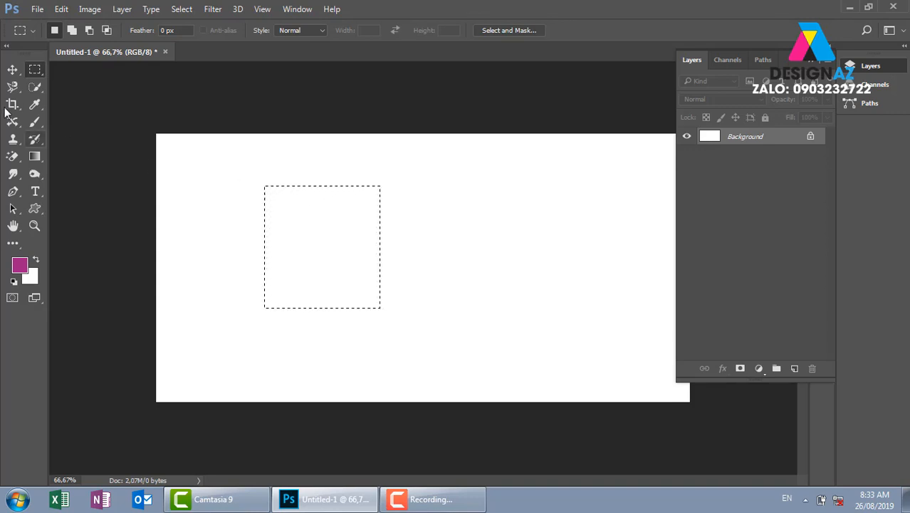
# Feather the existing near-square selection with a radius of 70 pixels
pyautogui.click(12, 69)
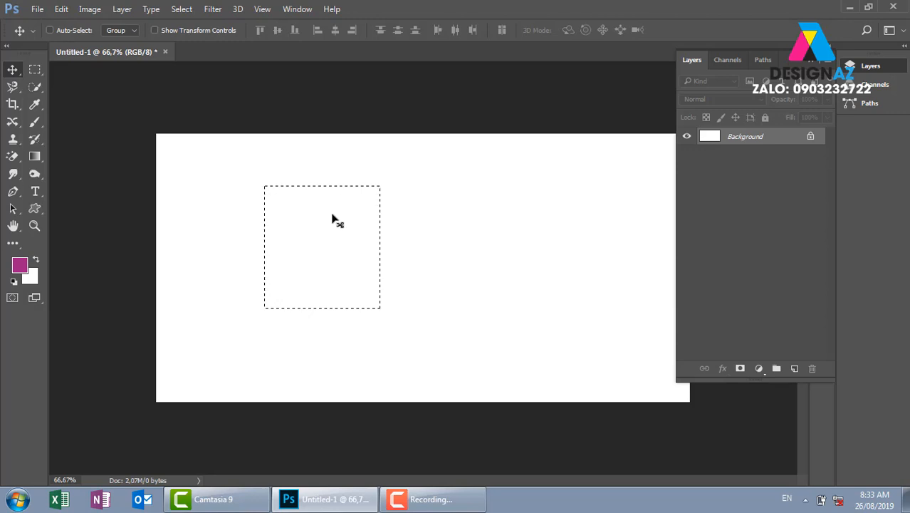
pyautogui.click(36, 68)
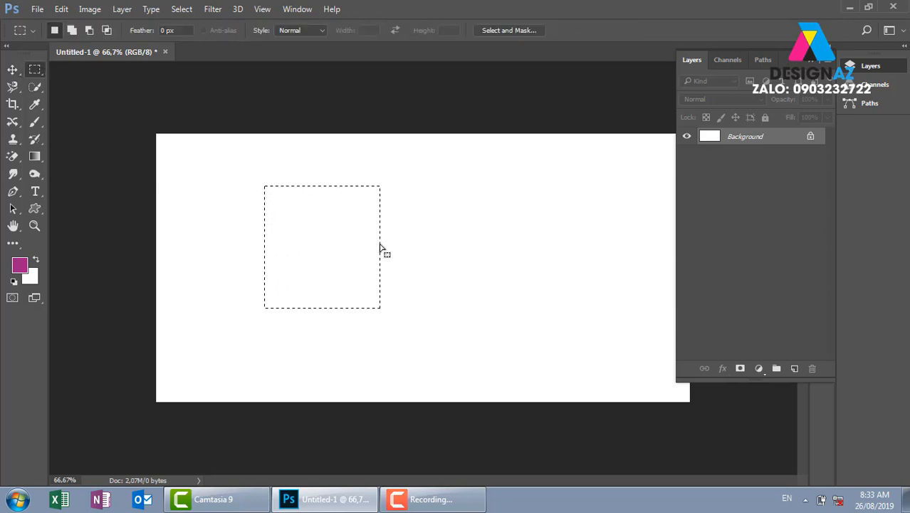
pyautogui.rightClick(328, 225)
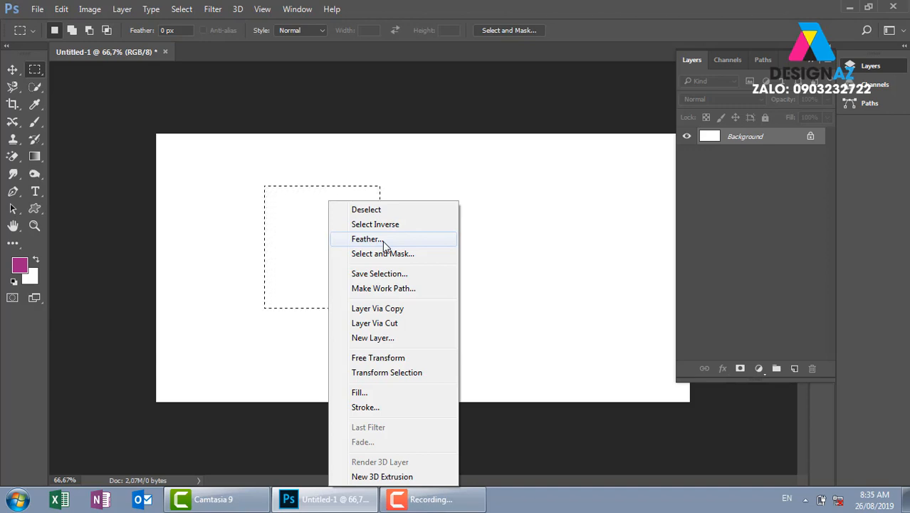
pyautogui.click(383, 242)
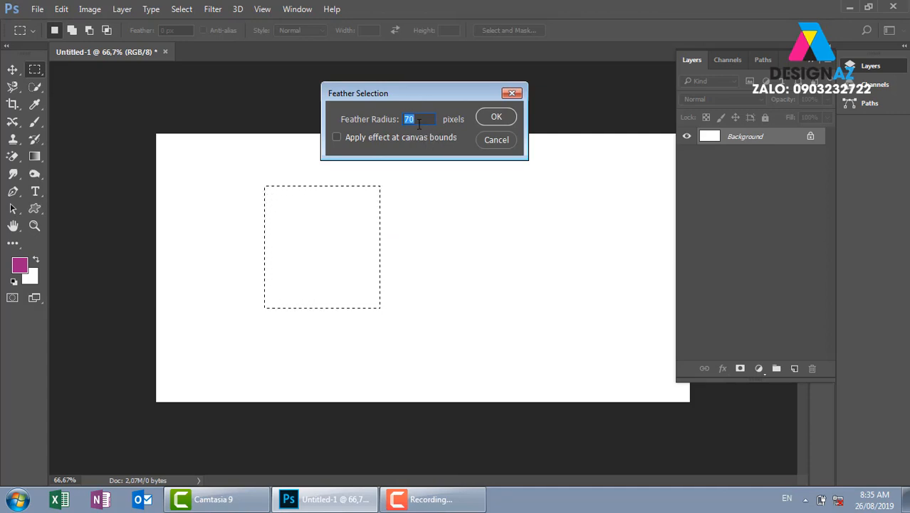
pyautogui.click(497, 118)
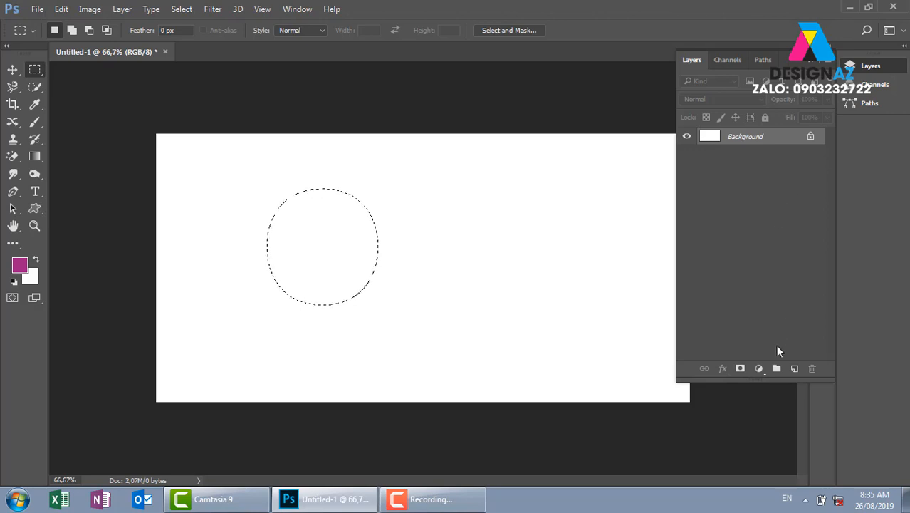
# Create a new layer, fill the feathered selection with the magenta foreground colour and deselect
pyautogui.click(794, 368)
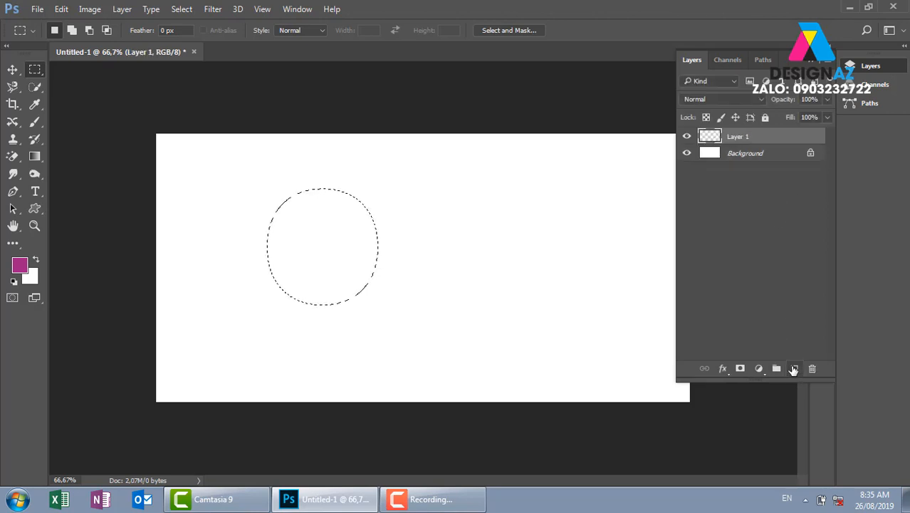
pyautogui.hotkey('alt', 'BackSpace')
pyautogui.hotkey('ctrl', 'd')
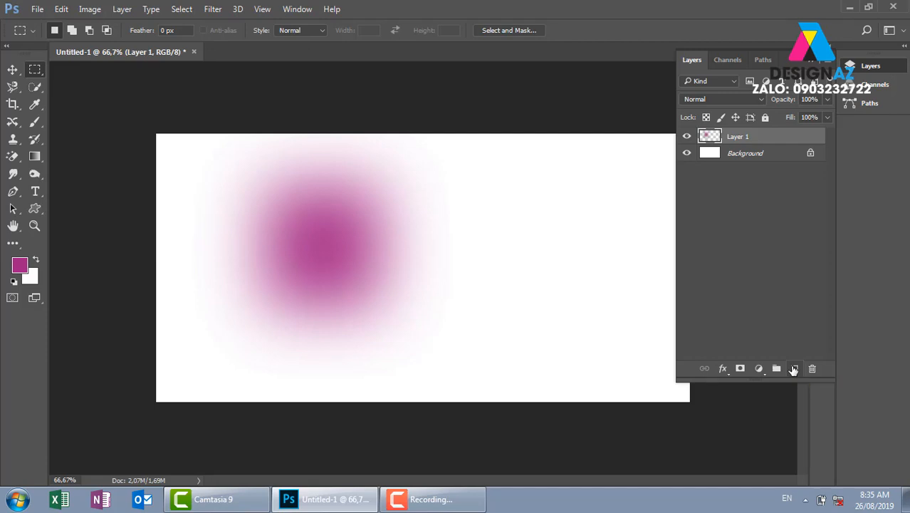
# Undo the magenta fill and clear the restored selection
pyautogui.hotkey('ctrl', 'alt', 'z')
pyautogui.hotkey('ctrl', 'alt', 'z')
pyautogui.hotkey('ctrl', 'd')
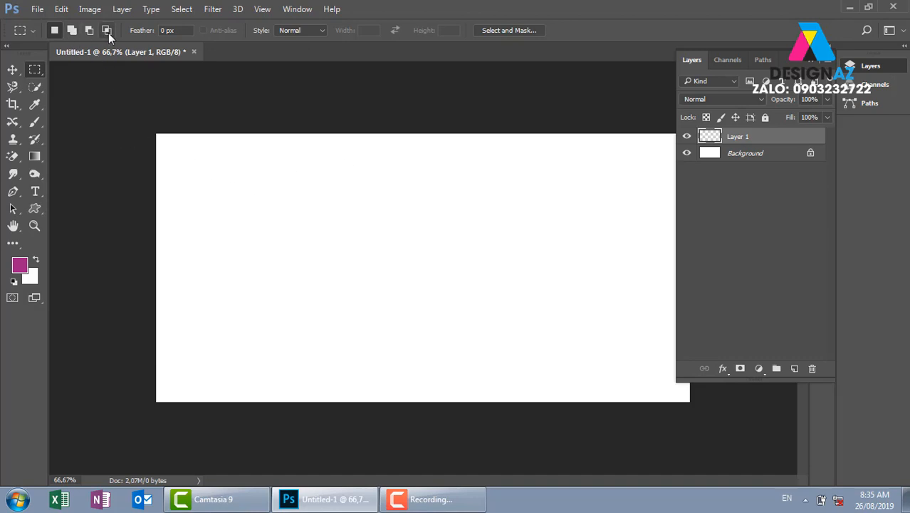
# Draw trial marquees in Normal style, one wide, one tall and one square, and deselect
pyautogui.click(405, 65)
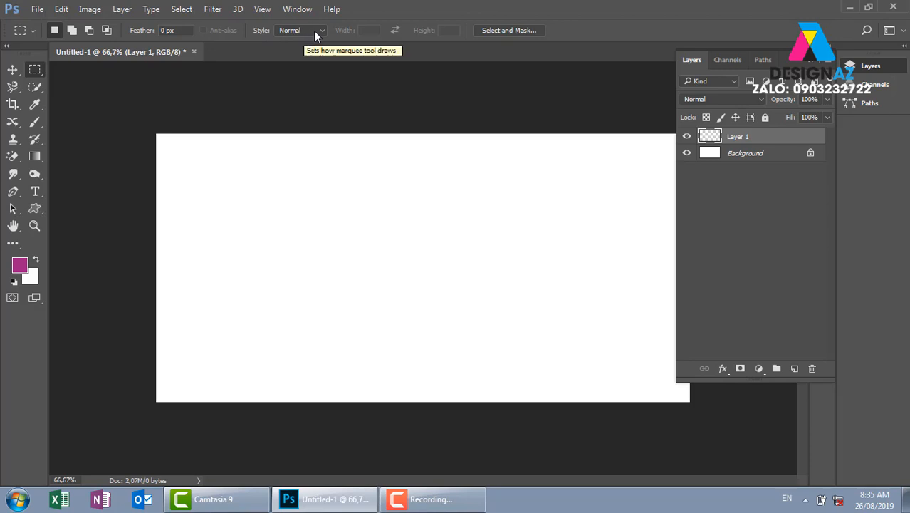
pyautogui.moveTo(285, 164); pyautogui.dragTo(502, 246)
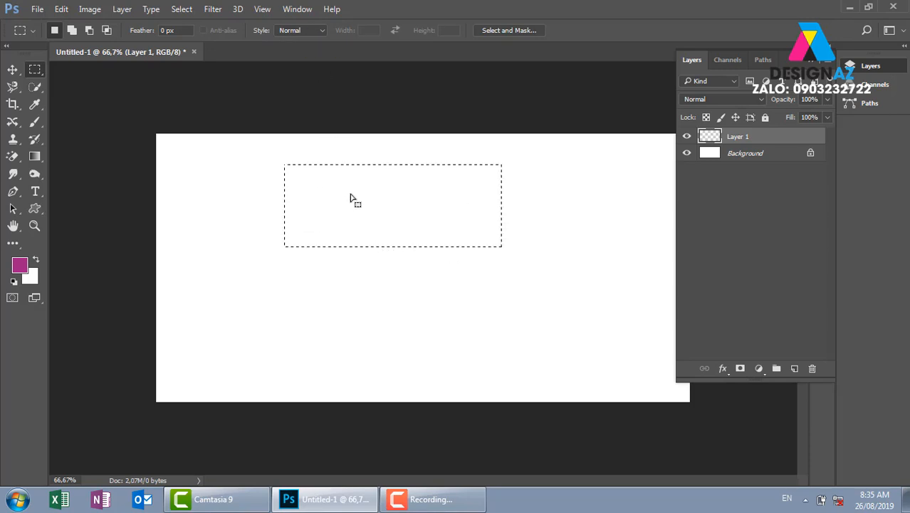
pyautogui.click(245, 205)
pyautogui.moveTo(237, 164); pyautogui.dragTo(290, 340)
pyautogui.moveTo(343, 164); pyautogui.dragTo(467, 280)
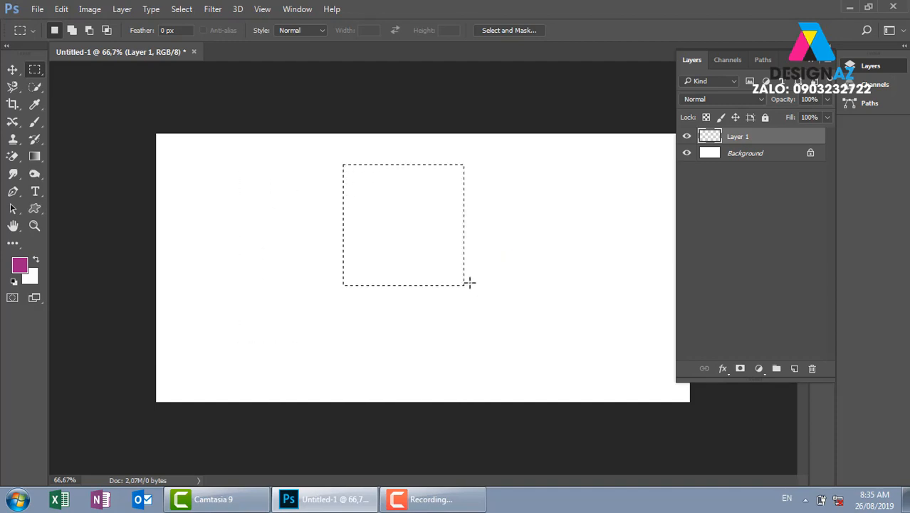
pyautogui.click(370, 174)
# Set the marquee style to Fixed Ratio, width 2 and height 3, and try a small marquee before deselecting
pyautogui.click(315, 30)
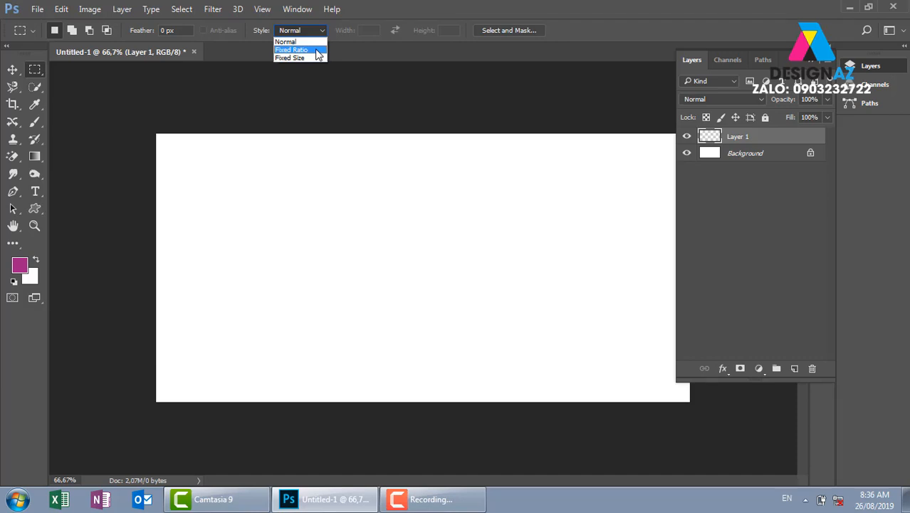
pyautogui.click(319, 50)
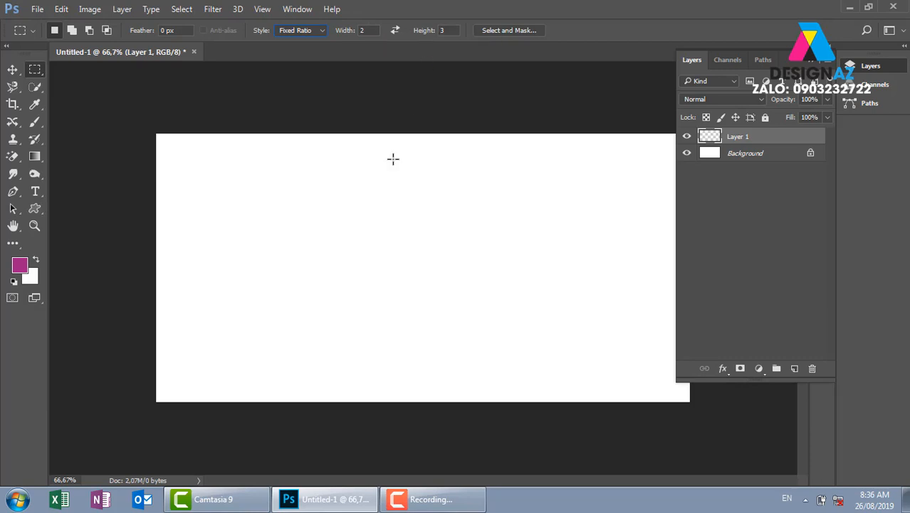
pyautogui.moveTo(440, 275); pyautogui.dragTo(486, 318)
pyautogui.click(486, 318)
# Open the outdoor wedding photo of the couple leaning together from the anhcuoi folder in thuvienanh
pyautogui.hotkey('ctrl', 'o')
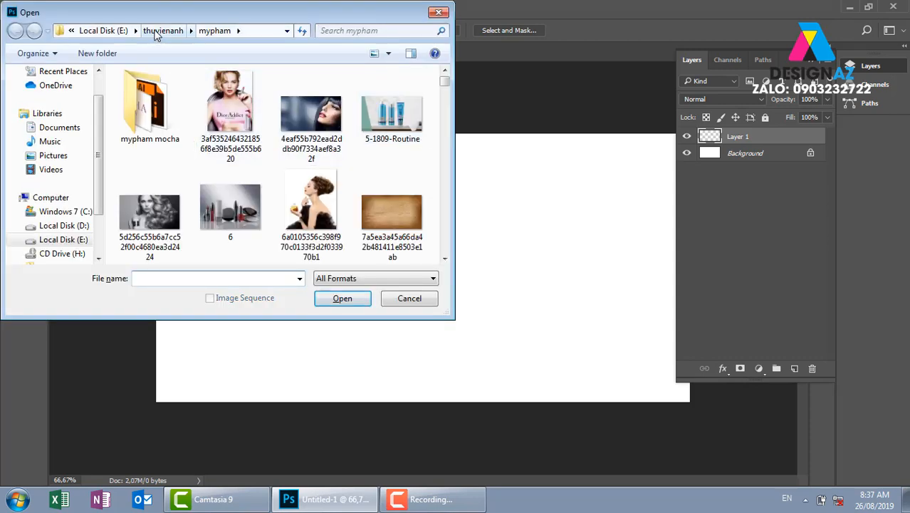
pyautogui.click(156, 34)
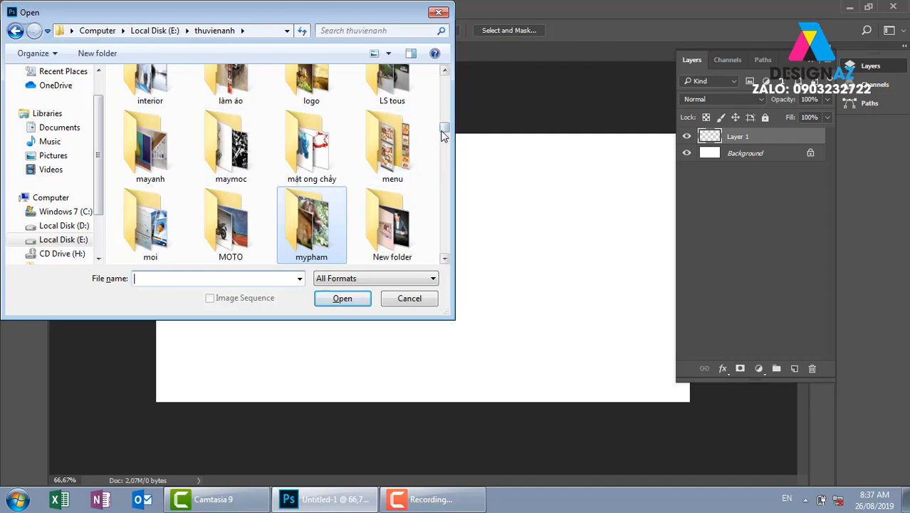
pyautogui.moveTo(443, 133); pyautogui.dragTo(457, 71)
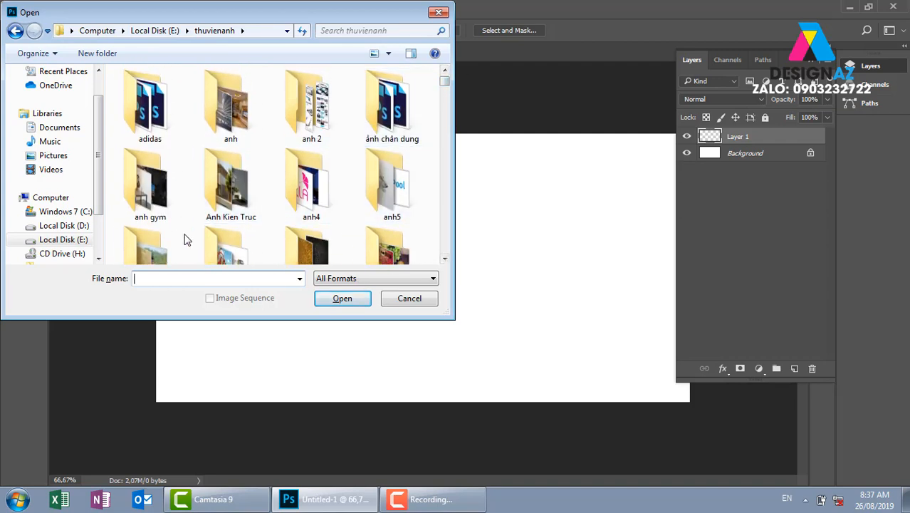
pyautogui.scroll(-1, 149, 245)
pyautogui.doubleClick(150, 245)
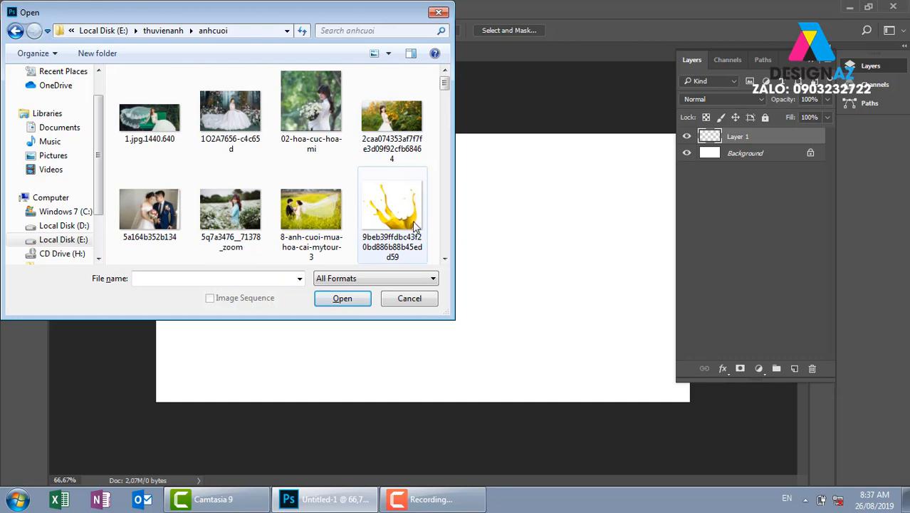
pyautogui.click(445, 259)
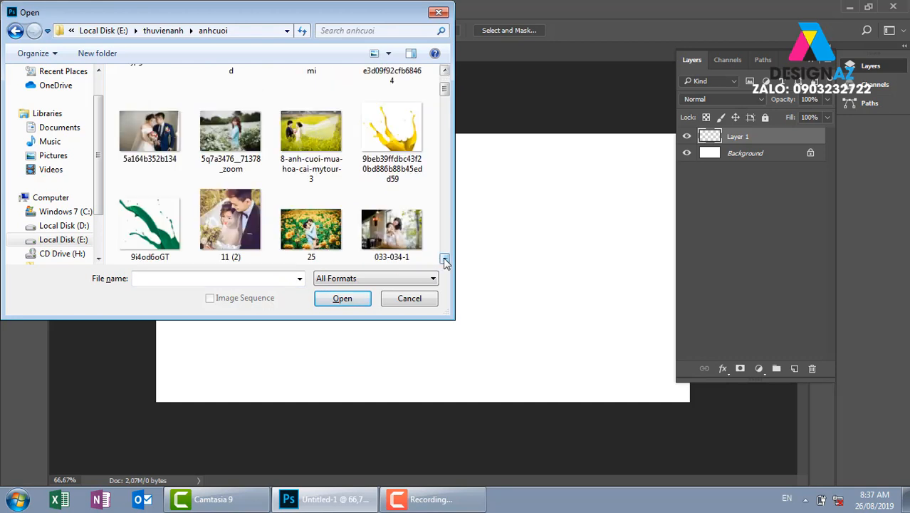
pyautogui.click(443, 259)
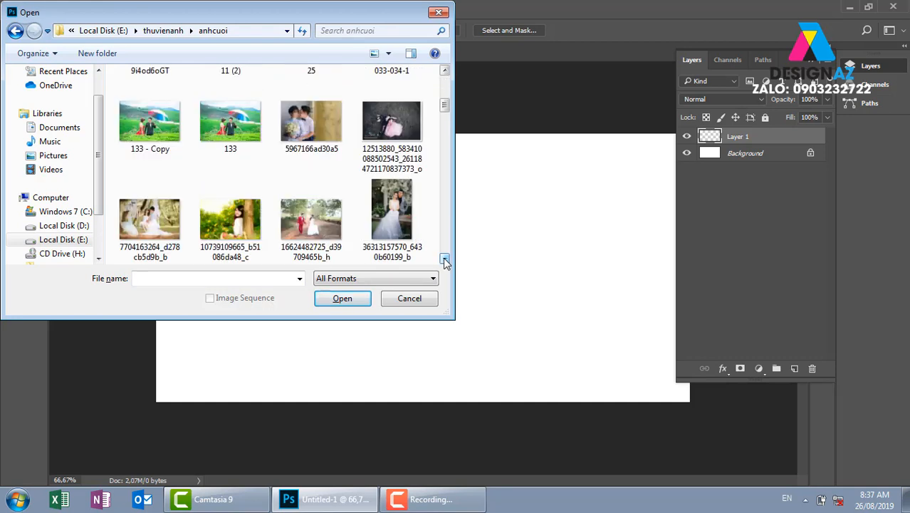
pyautogui.click(444, 259)
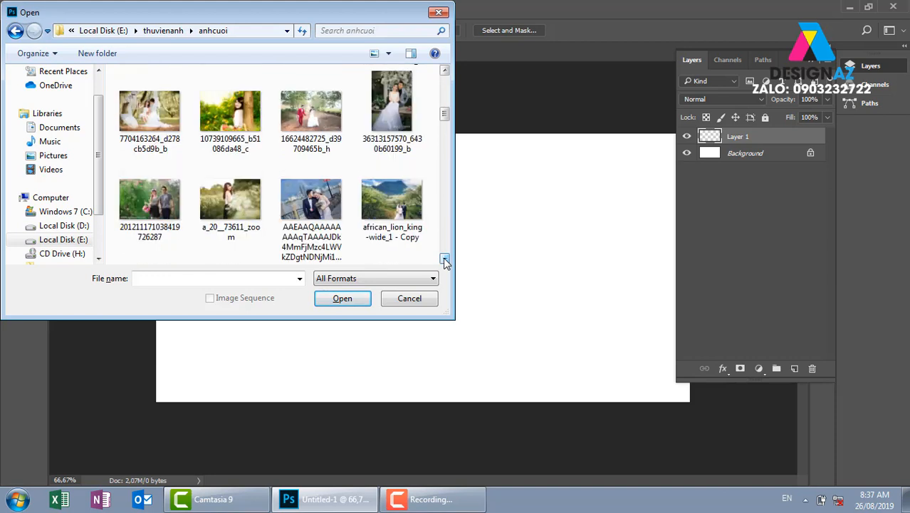
pyautogui.click(444, 259)
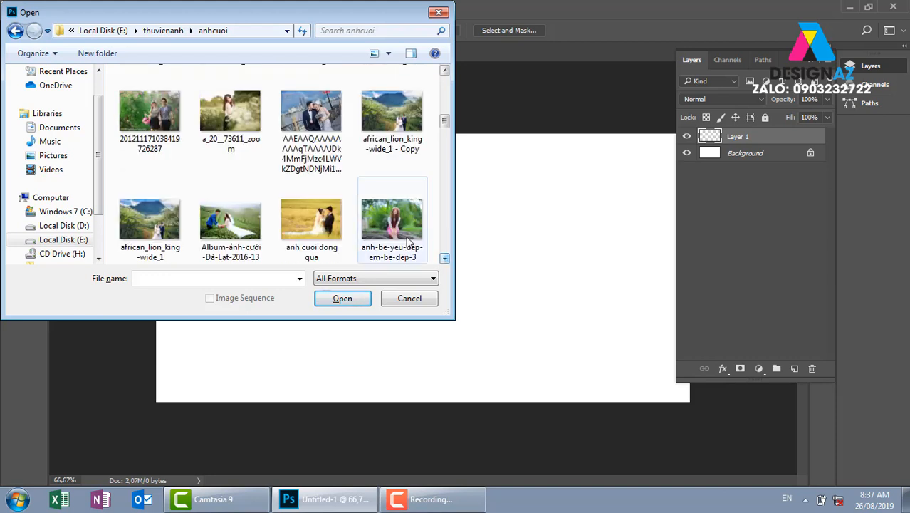
pyautogui.click(335, 160)
pyautogui.click(343, 299)
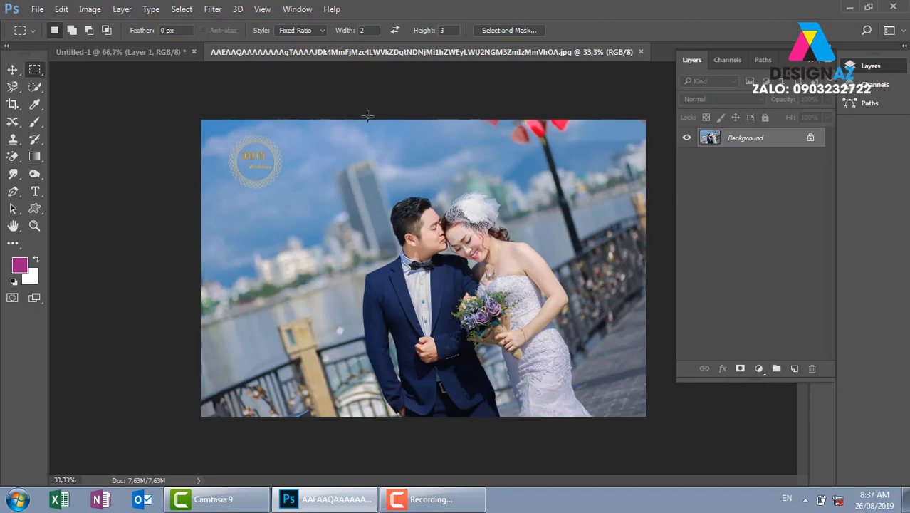
# Crop the photo to a full-height 2:3 marquee around the couple, and close it without saving after deselecting
pyautogui.moveTo(365, 120); pyautogui.dragTo(560, 472)
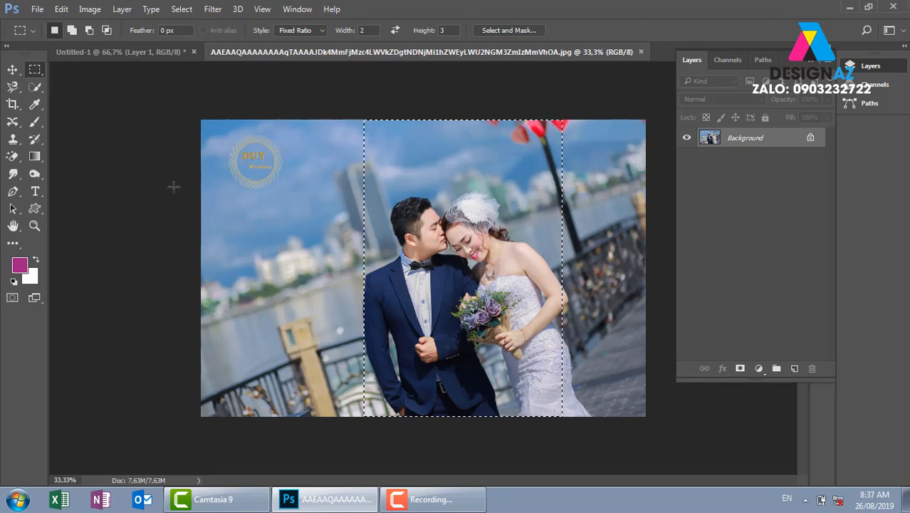
pyautogui.click(90, 10)
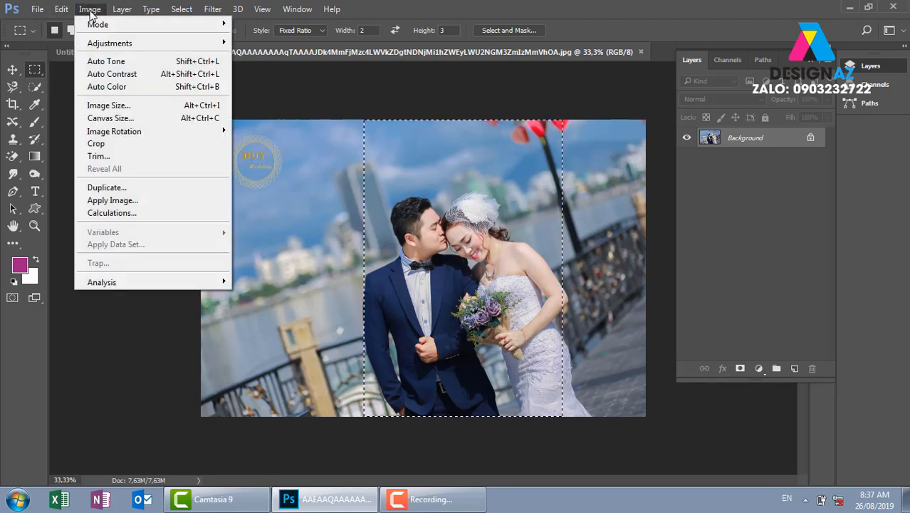
pyautogui.click(127, 146)
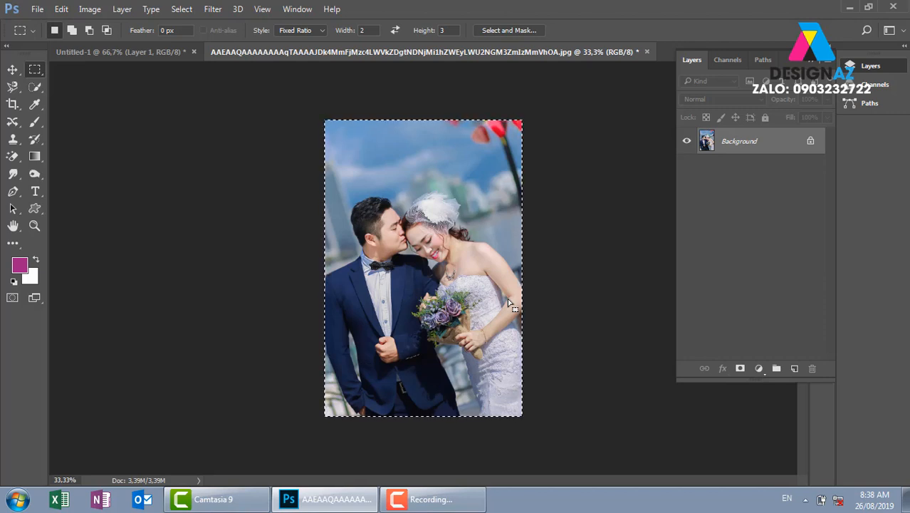
pyautogui.hotkey('ctrl', 'd')
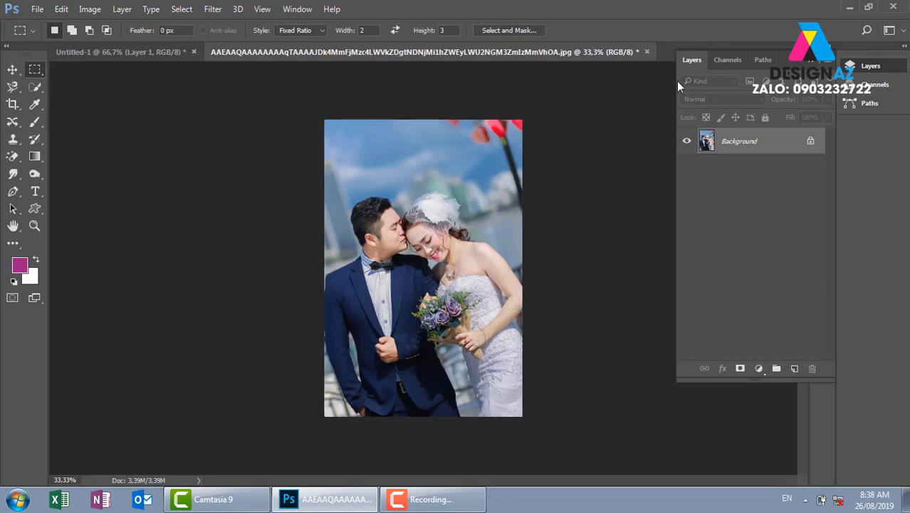
pyautogui.click(646, 53)
pyautogui.click(462, 205)
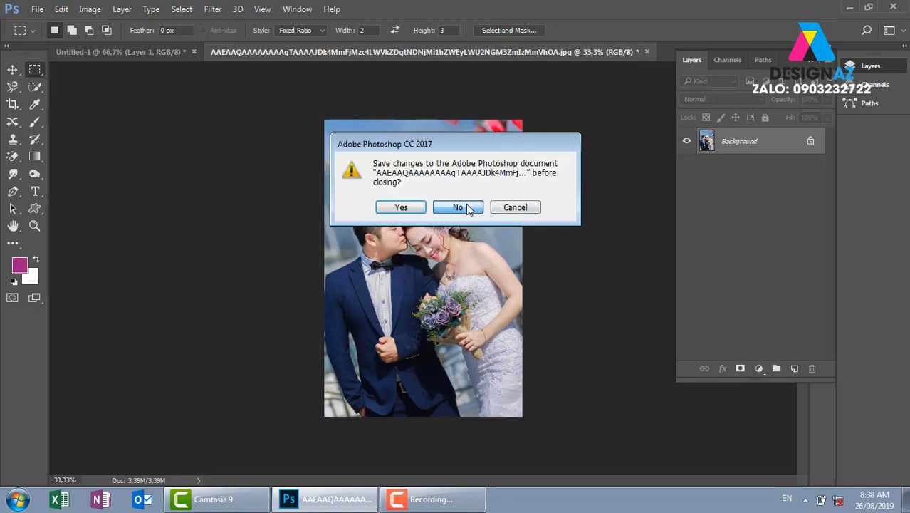
# Change the marquee style to Fixed Size and place a trial marquee on the blank canvas before deselecting
pyautogui.click(320, 32)
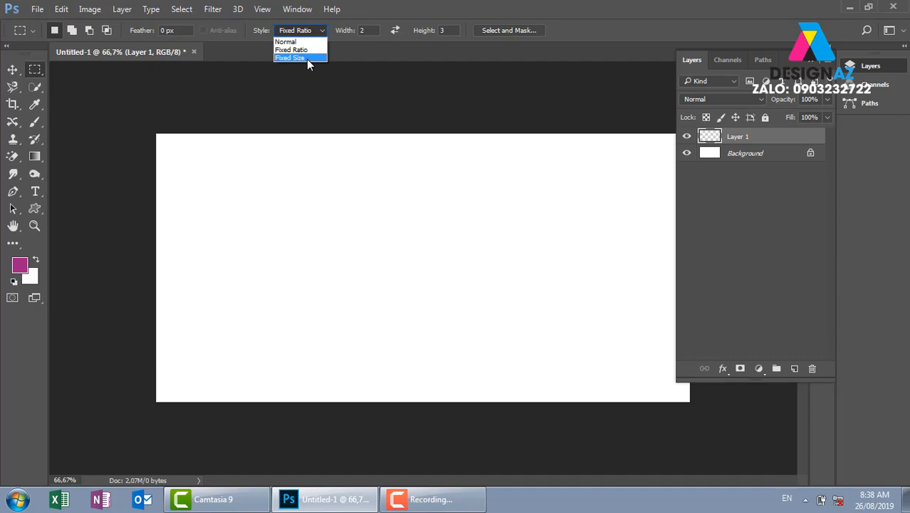
pyautogui.click(306, 59)
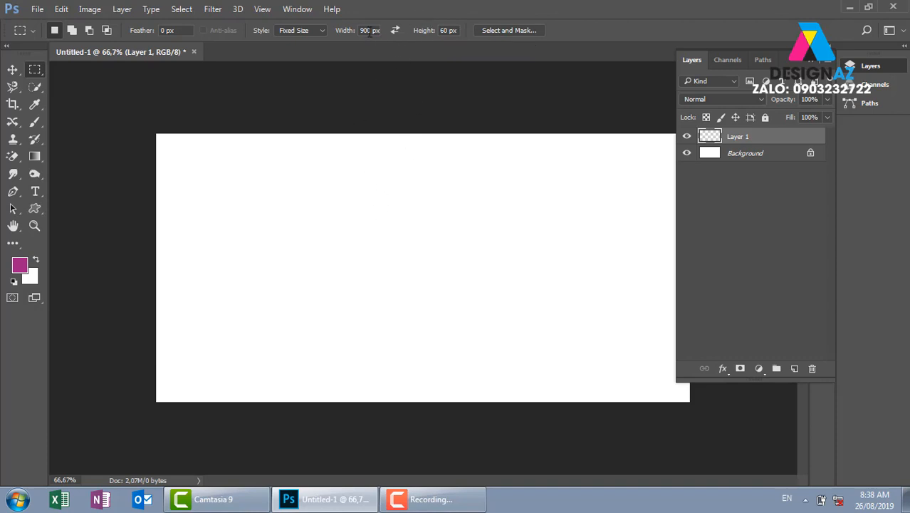
pyautogui.moveTo(370, 177); pyautogui.dragTo(394, 240)
pyautogui.hotkey('ctrl', 'd')
# Set the fixed marquee size to 500 px wide and 90 px high, and place it on the canvas
pyautogui.click(366, 32)
pyautogui.write('500')
pyautogui.click(447, 30)
pyautogui.write('90')
pyautogui.click(332, 205)
# Show the marquee tool variants and cycle between Rectangular and Elliptical, ending on the Elliptical Marquee Tool
pyautogui.rightClick(35, 71)
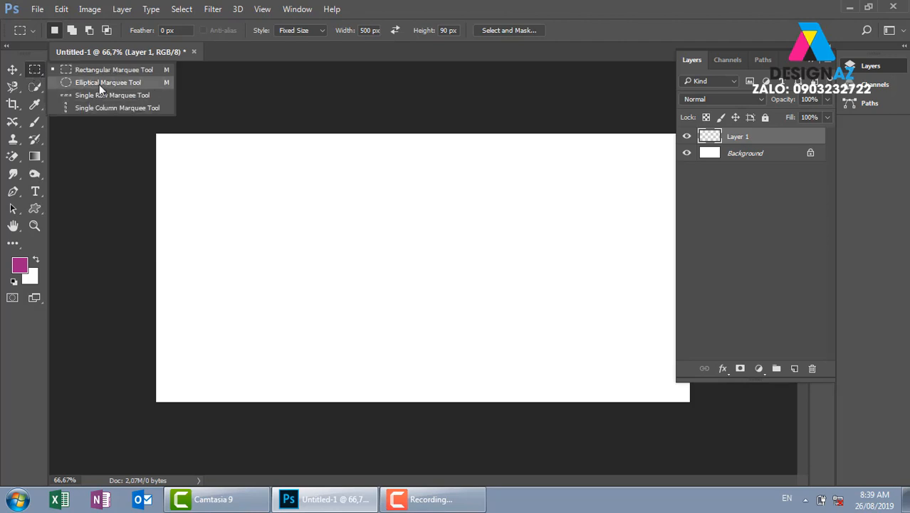
pyautogui.click(36, 70)
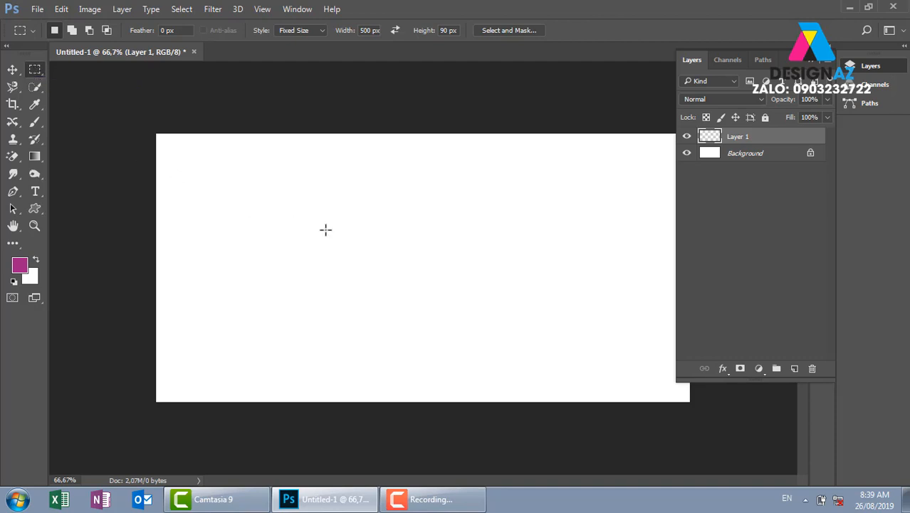
pyautogui.hotkey('shift', 'm')
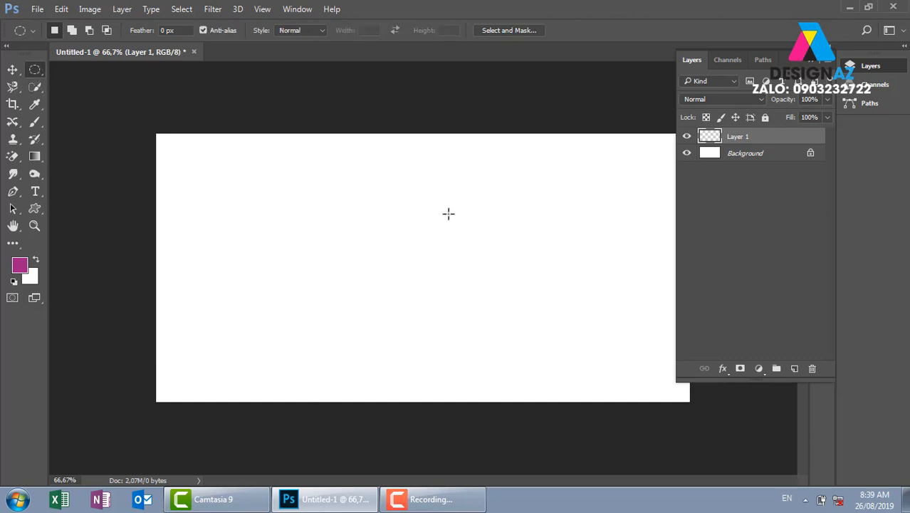
pyautogui.hotkey('shift', 'm')
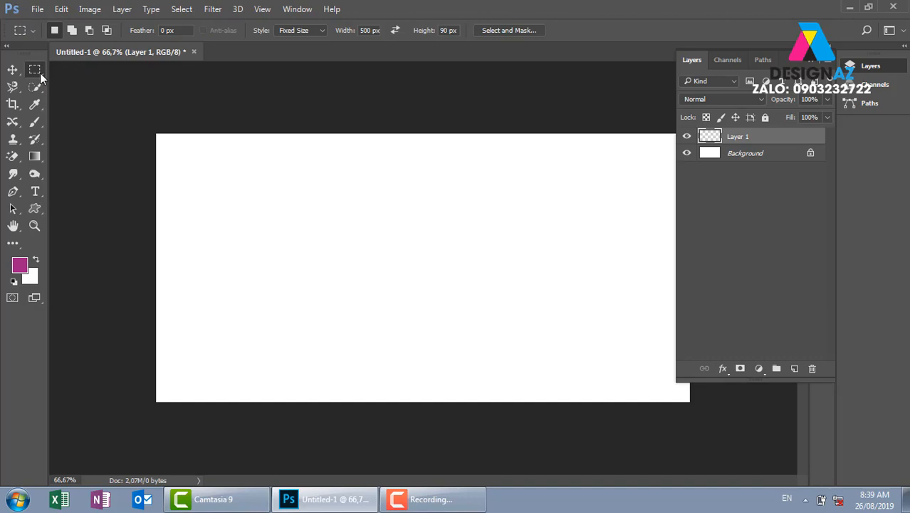
pyautogui.hotkey('shift', 'm')
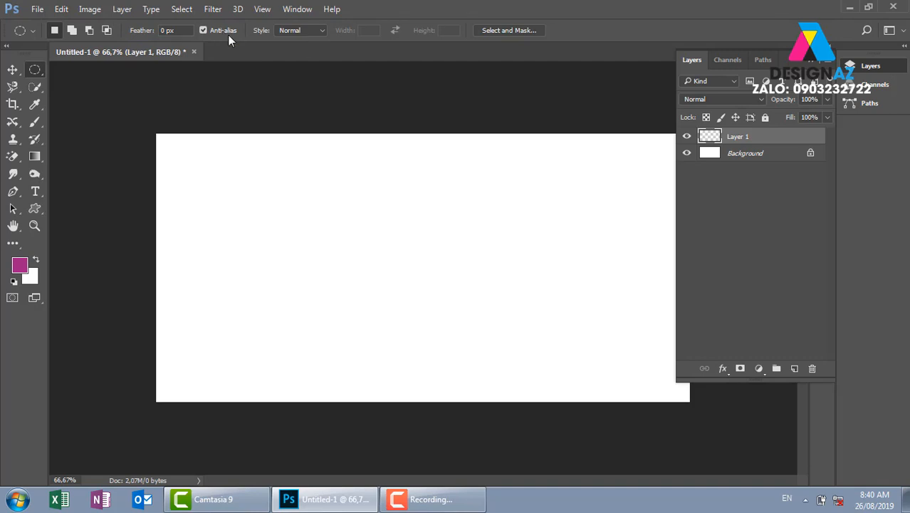
# Turn off Anti-alias, fill a circular selection left of the canvas centre with the magenta foreground colour, and inspect its edge up close
pyautogui.click(203, 30)
pyautogui.moveTo(269, 181); pyautogui.dragTo(433, 324)
pyautogui.hotkey('alt', 'BackSpace')
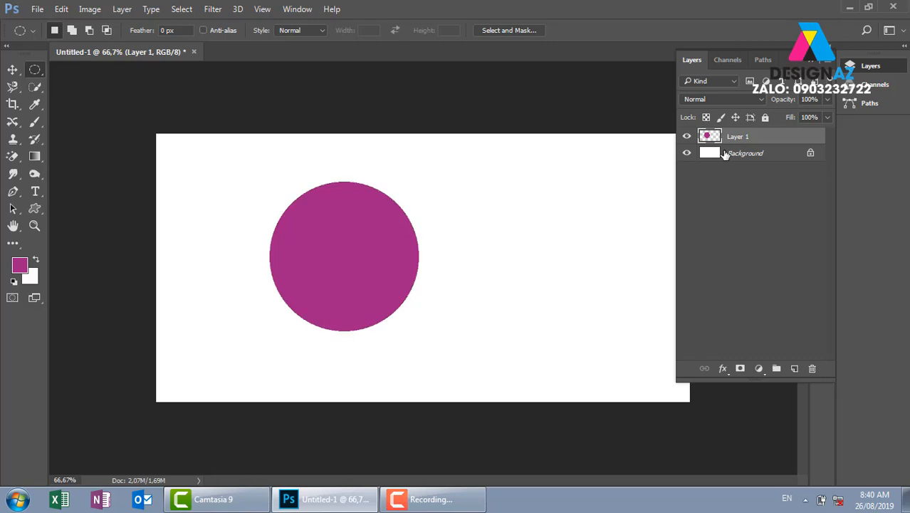
pyautogui.hotkey('ctrl', '+')
pyautogui.hotkey('ctrl', '+')
pyautogui.hotkey('ctrl', '+')
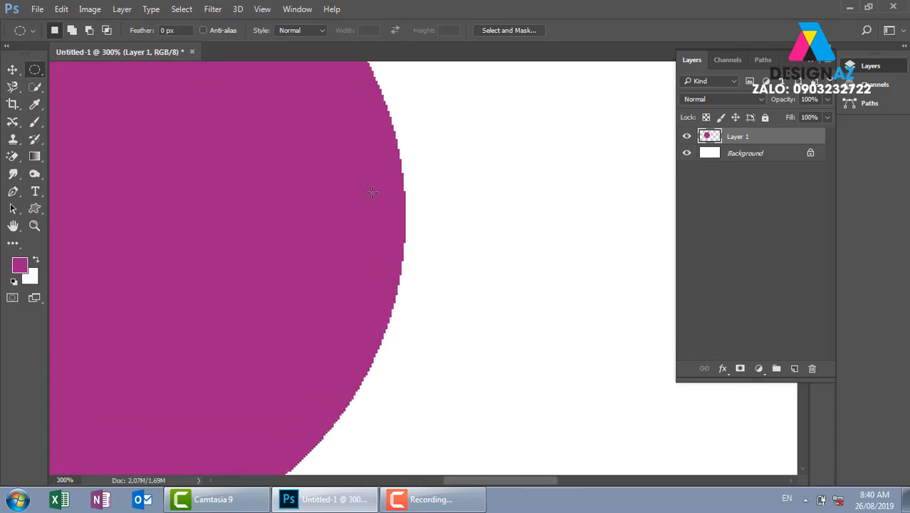
pyautogui.hotkey('ctrl', '-')
pyautogui.hotkey('ctrl', '-')
pyautogui.hotkey('ctrl', '-')
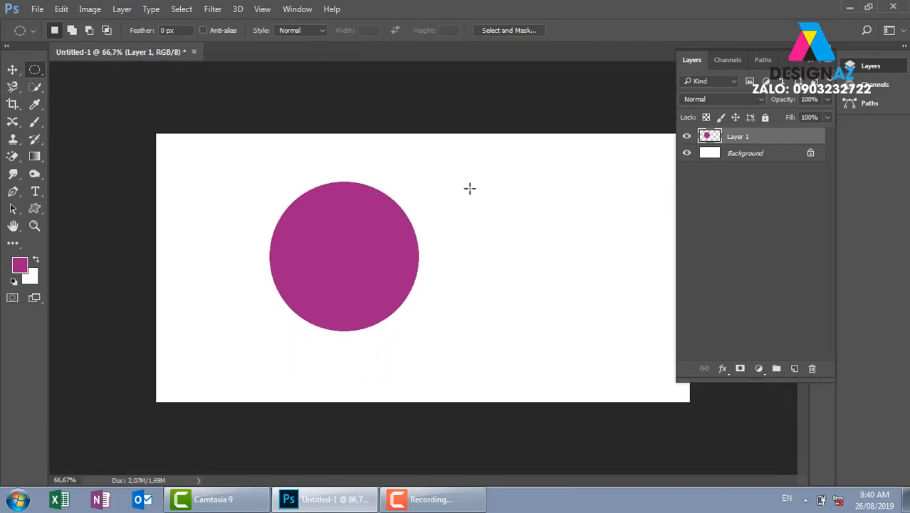
# Turn on Anti-alias, fill a second circle with magenta on a new layer beside the first, and compare both edges up close
pyautogui.moveTo(469, 187); pyautogui.dragTo(613, 329)
pyautogui.click(614, 329)
pyautogui.click(205, 30)
pyautogui.moveTo(489, 177); pyautogui.dragTo(629, 317)
pyautogui.click(794, 368)
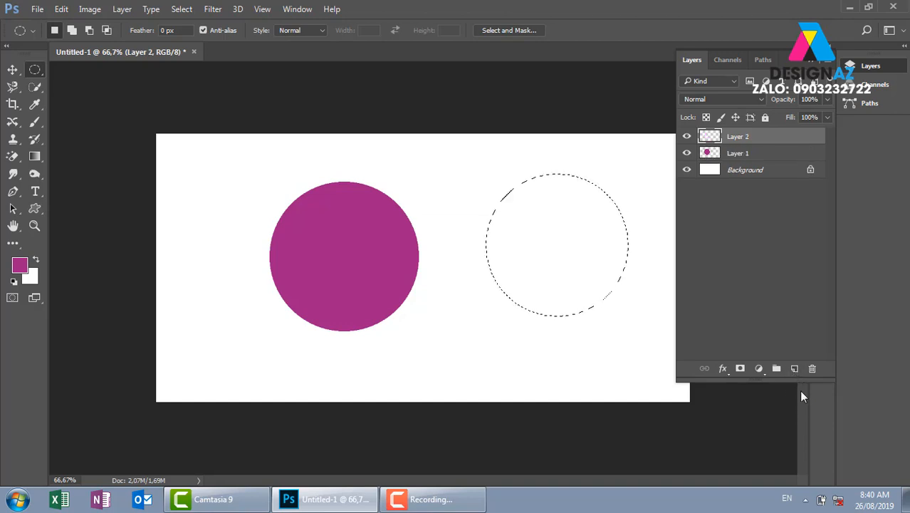
pyautogui.hotkey('alt', 'BackSpace')
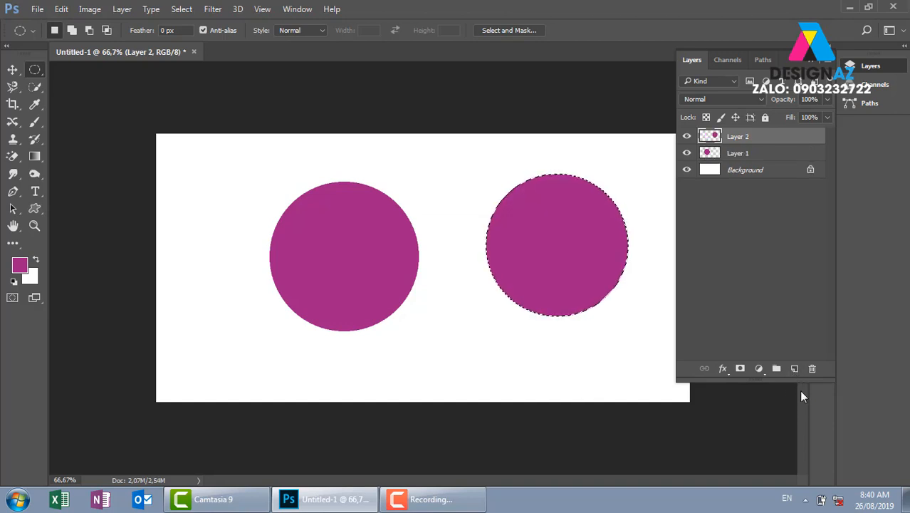
pyautogui.hotkey('ctrl', '+')
pyautogui.hotkey('ctrl', '+')
pyautogui.moveTo(591, 291); pyautogui.dragTo(451, 309)
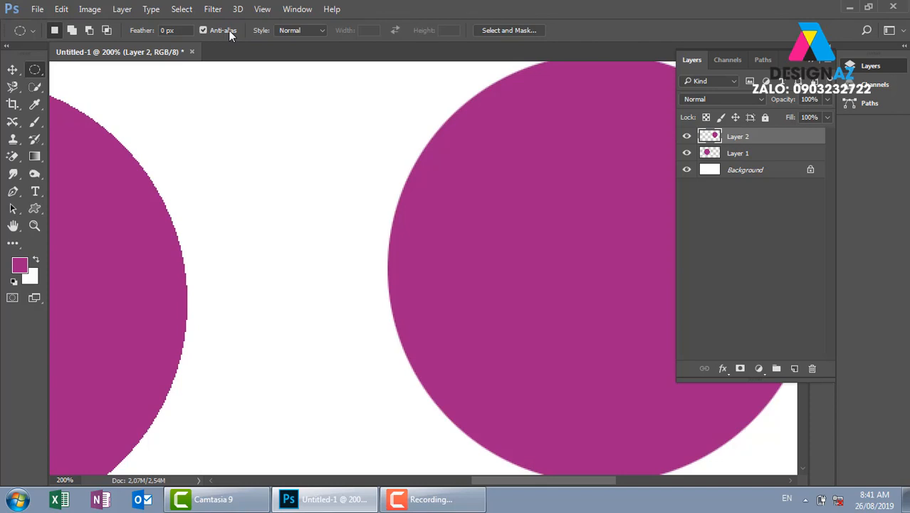
# Delete the layers of both magenta circles, leaving only the white Background
pyautogui.click(13, 71)
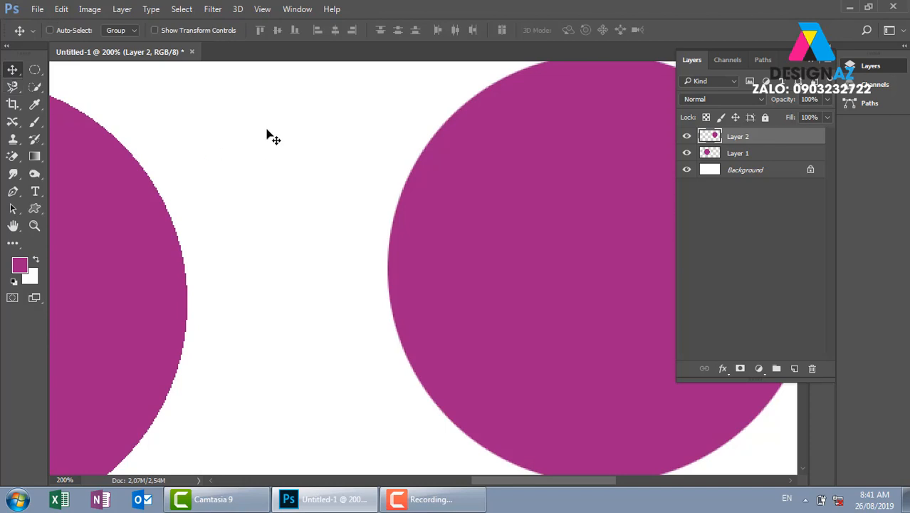
pyautogui.hotkey('ctrl', '-')
pyautogui.hotkey('ctrl', '-')
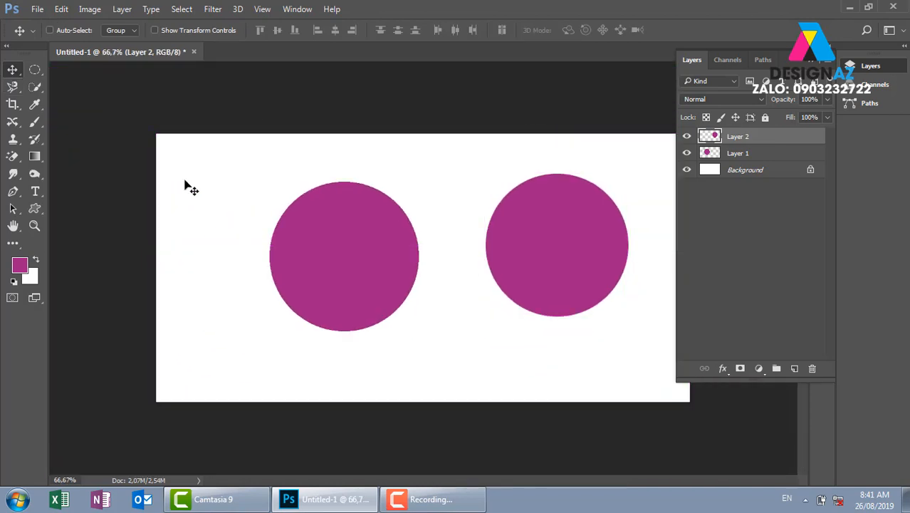
pyautogui.rightClick(348, 224)
pyautogui.click(368, 231)
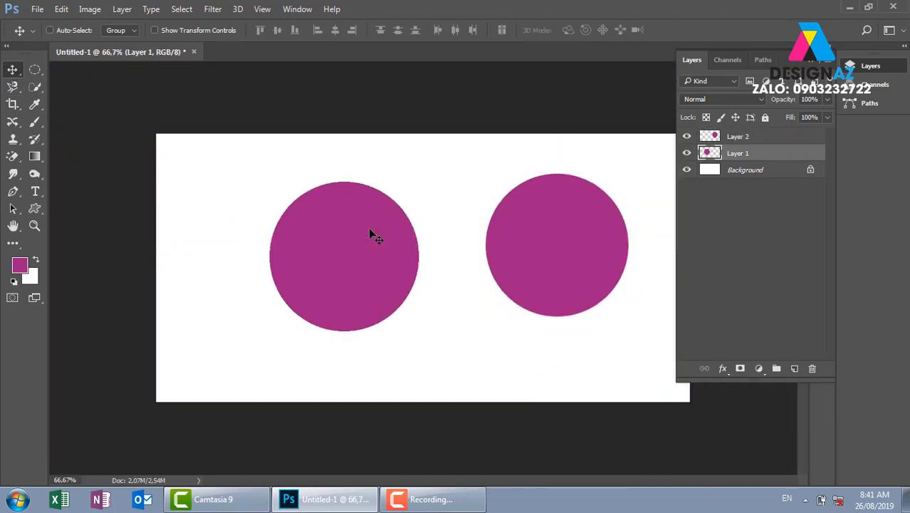
pyautogui.press('Delete')
pyautogui.rightClick(517, 212)
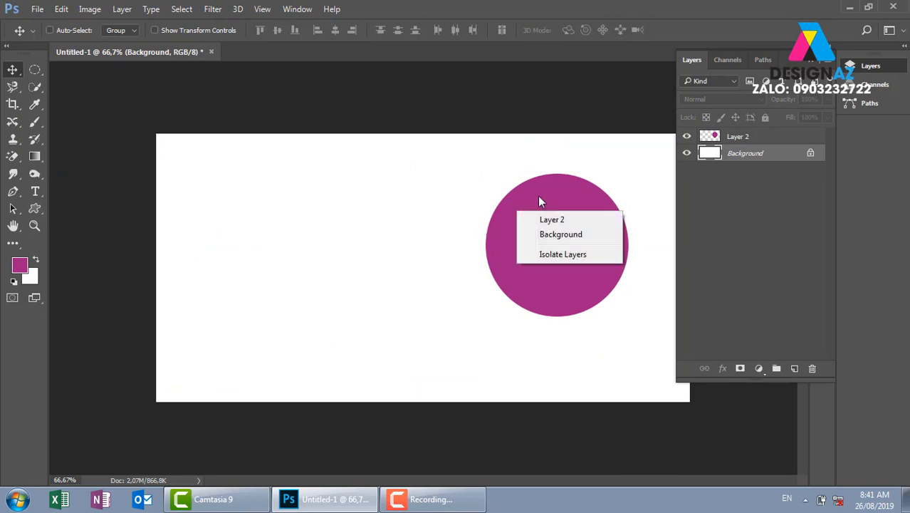
pyautogui.click(562, 222)
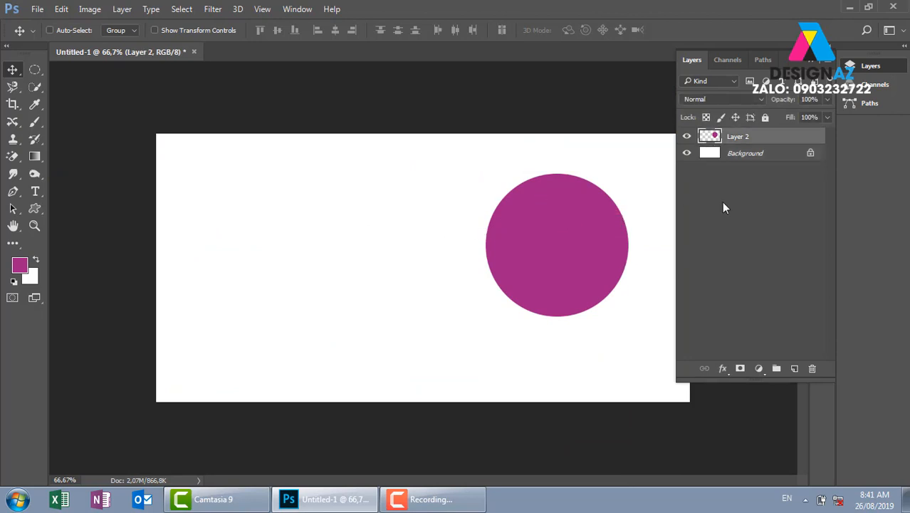
pyautogui.press('Delete')
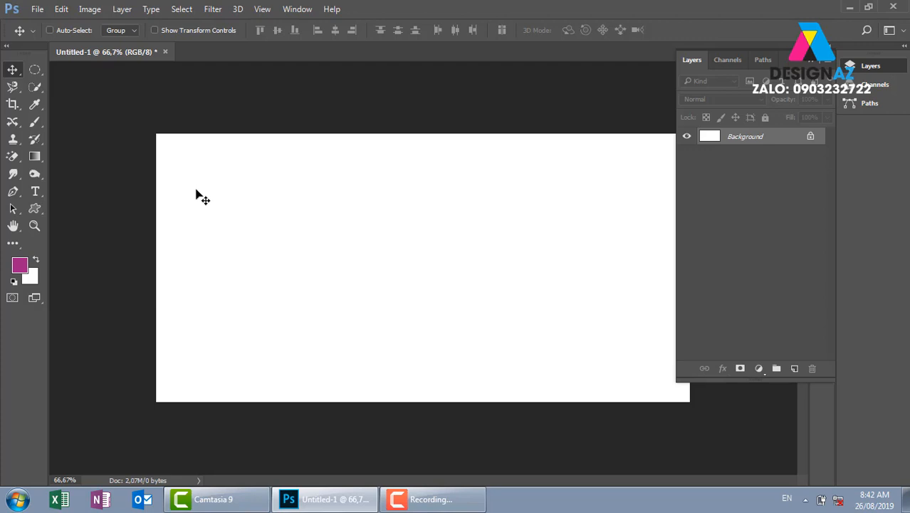
# Draw a trial circular selection with the Elliptical Marquee overhanging the canvas's left edge, repositioning and resizing it while drawing, and deselect it
pyautogui.click(35, 71)
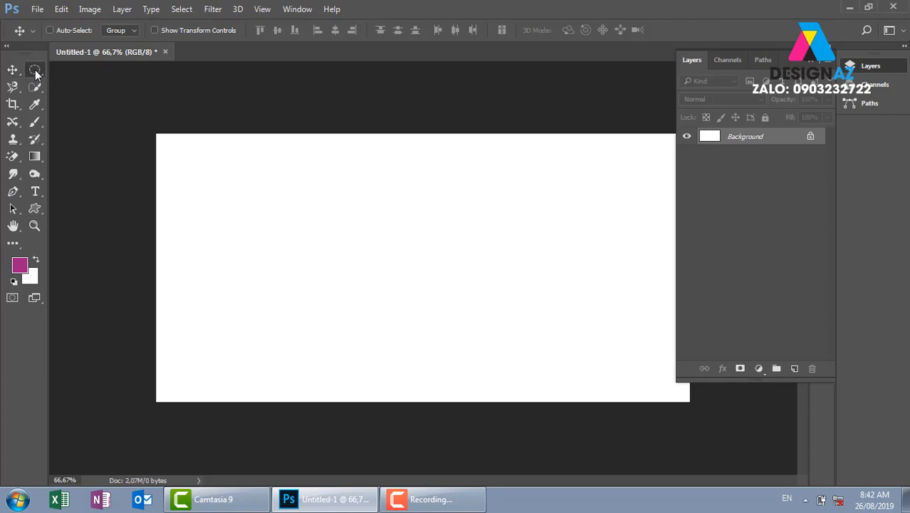
pyautogui.hotkey('ctrl', '-')
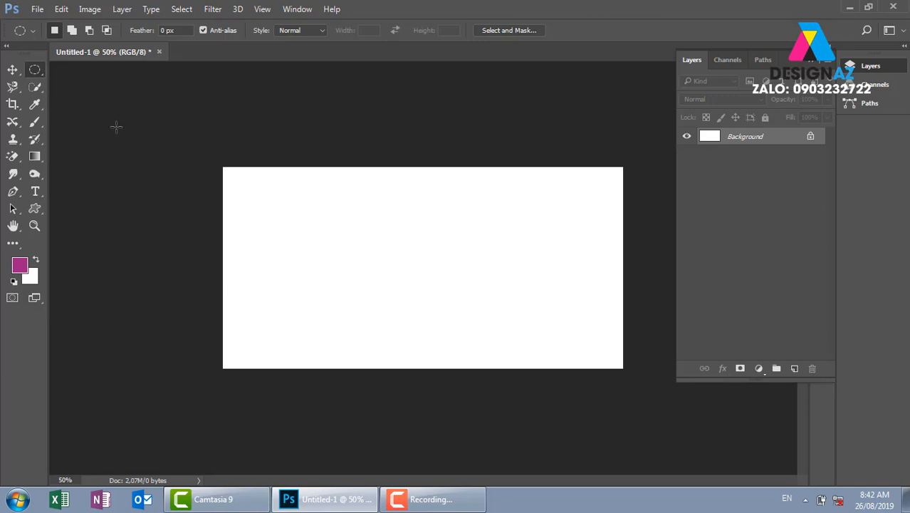
pyautogui.moveTo(116, 127); pyautogui.dragTo(383, 388)
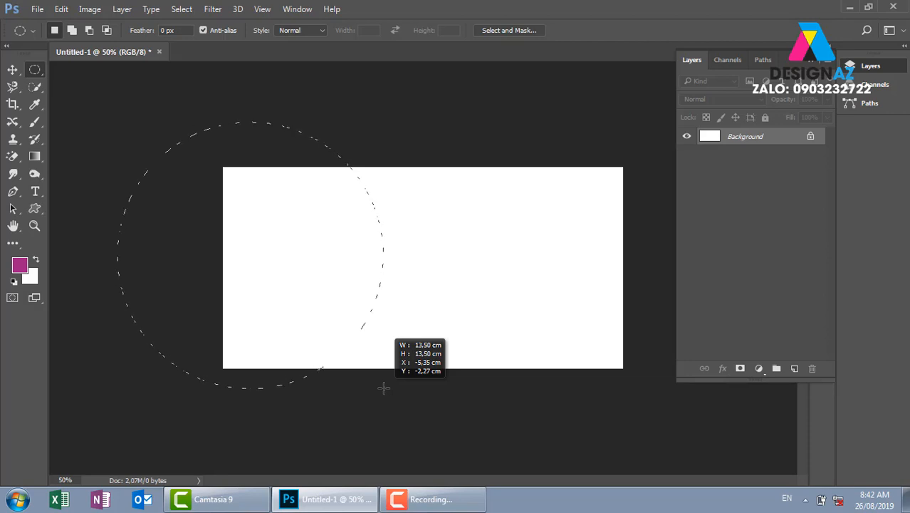
pyautogui.moveTo(384, 388)
pyautogui.mouseDown()
pyautogui.moveTo(346, 368)
pyautogui.moveTo(375, 398)
pyautogui.mouseUp()
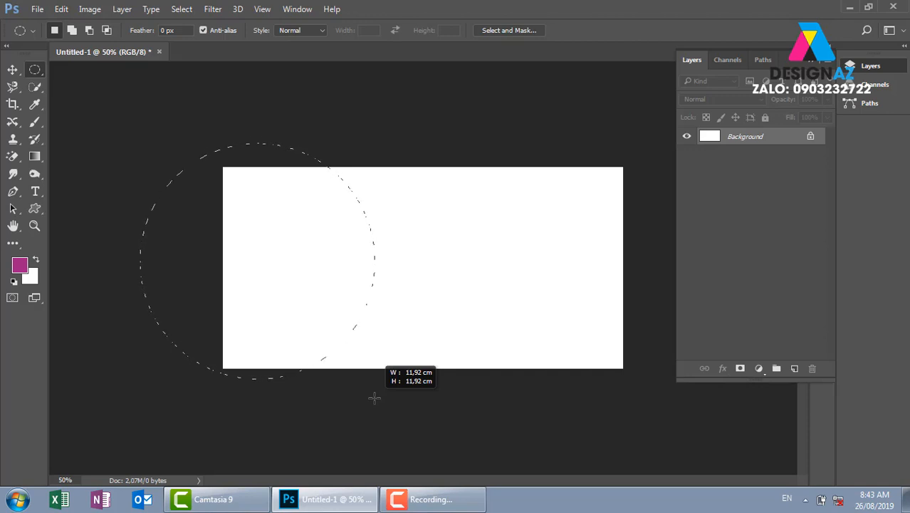
pyautogui.moveTo(374, 398); pyautogui.dragTo(393, 424)
pyautogui.press('space')
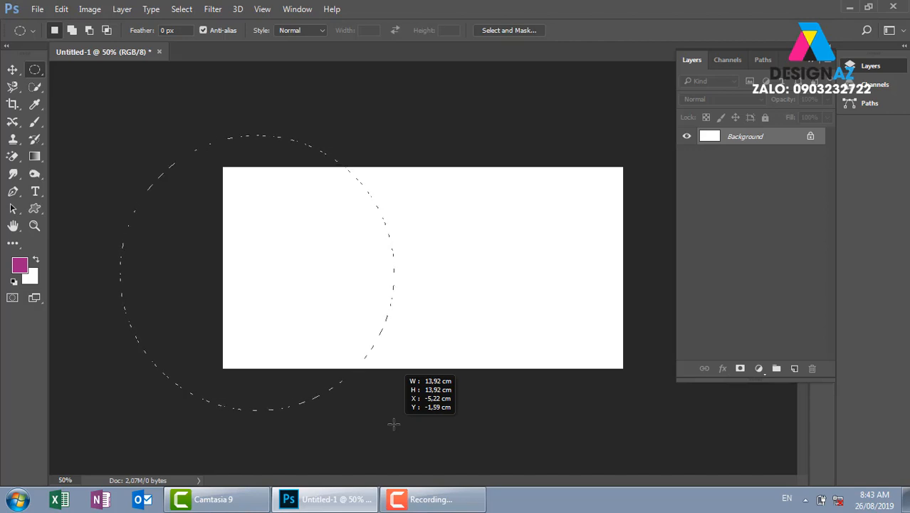
pyautogui.moveTo(394, 424)
pyautogui.mouseDown()
pyautogui.moveTo(353, 405)
pyautogui.moveTo(376, 423)
pyautogui.moveTo(356, 431)
pyautogui.moveTo(394, 442)
pyautogui.moveTo(388, 386)
pyautogui.moveTo(395, 412)
pyautogui.moveTo(345, 396)
pyautogui.moveTo(359, 411)
pyautogui.moveTo(431, 431)
pyautogui.moveTo(386, 408)
pyautogui.mouseUp()
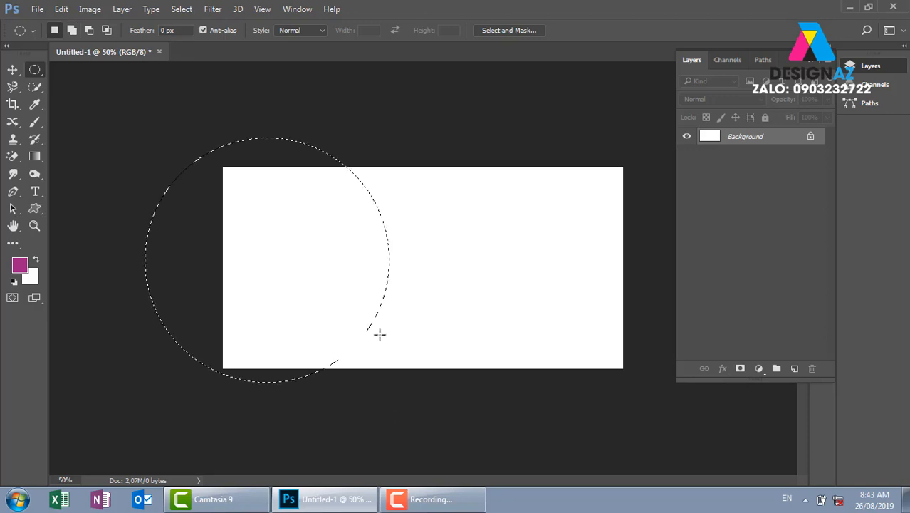
pyautogui.hotkey('ctrl', 'd')
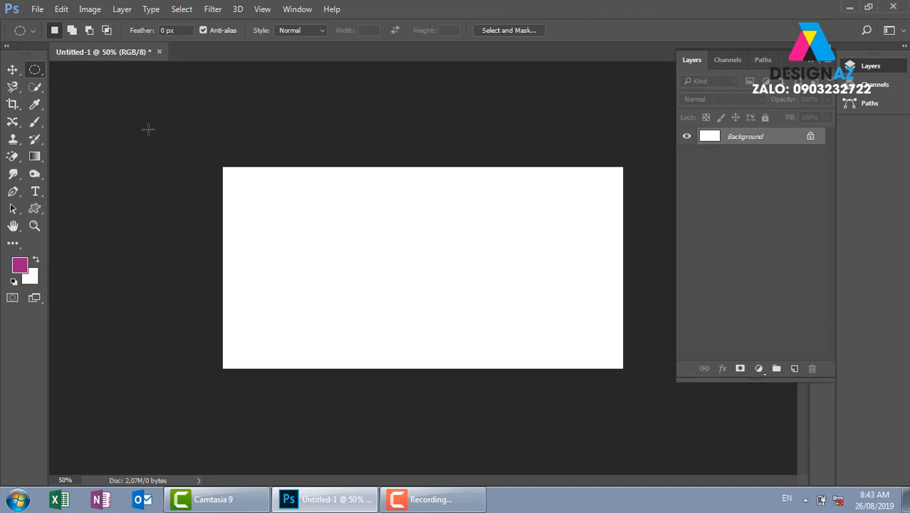
# Draw a circular selection about 12.1 cm across with the Elliptical Marquee, overhanging the canvas's left edge
pyautogui.moveTo(120, 122); pyautogui.dragTo(387, 378)
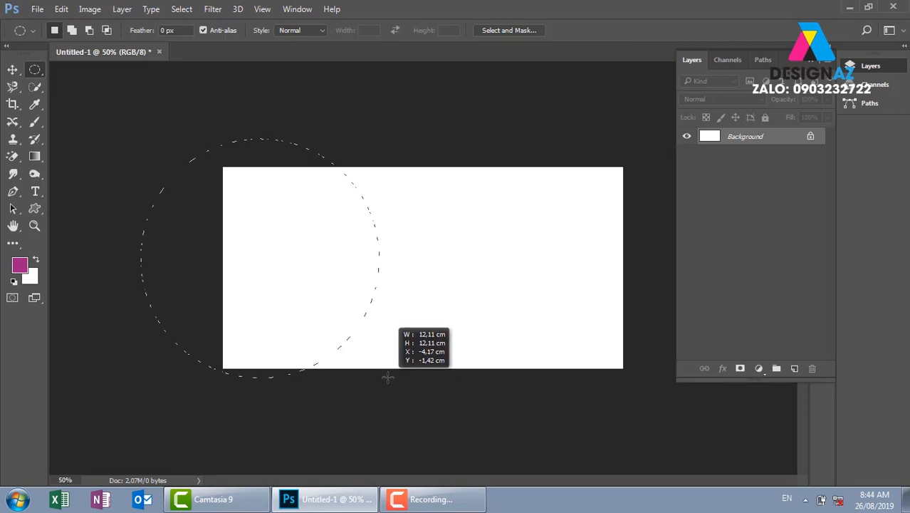
pyautogui.moveTo(388, 378); pyautogui.dragTo(390, 378)
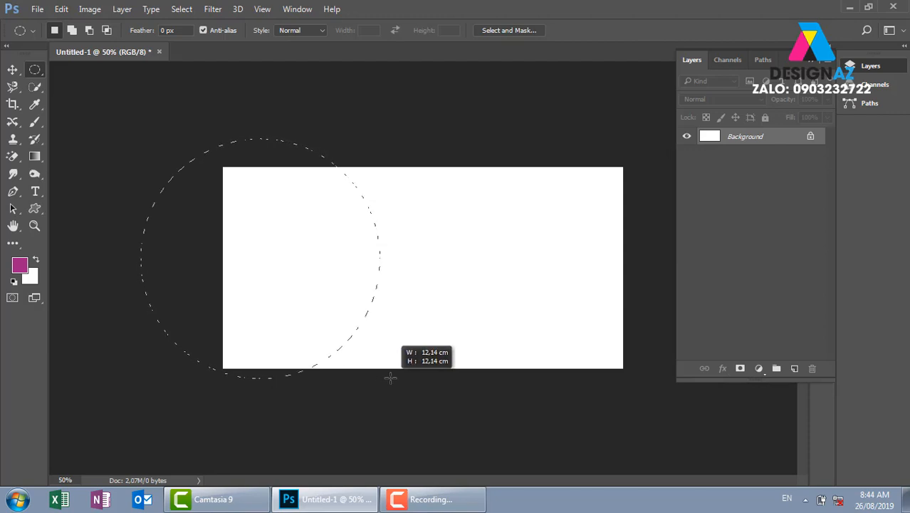
pyautogui.moveTo(391, 378); pyautogui.dragTo(390, 378)
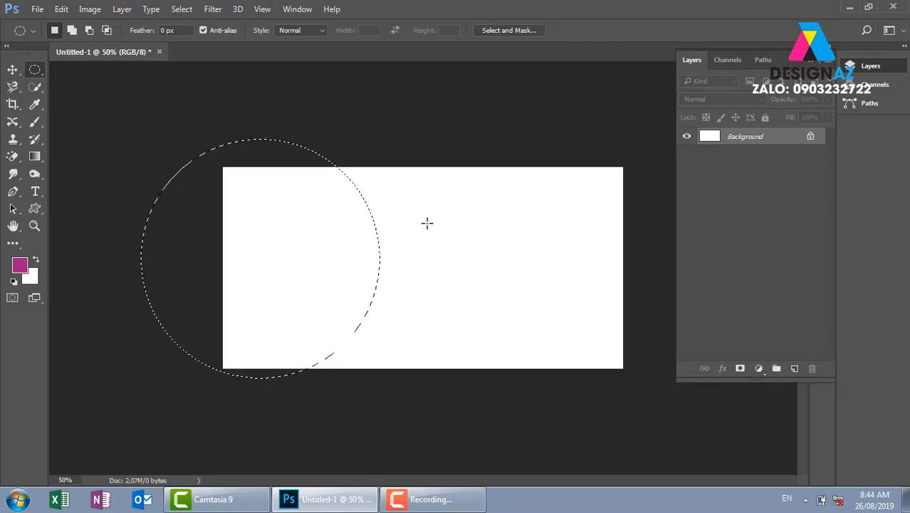
pyautogui.hotkey('ctrl', 'shift', 'n')
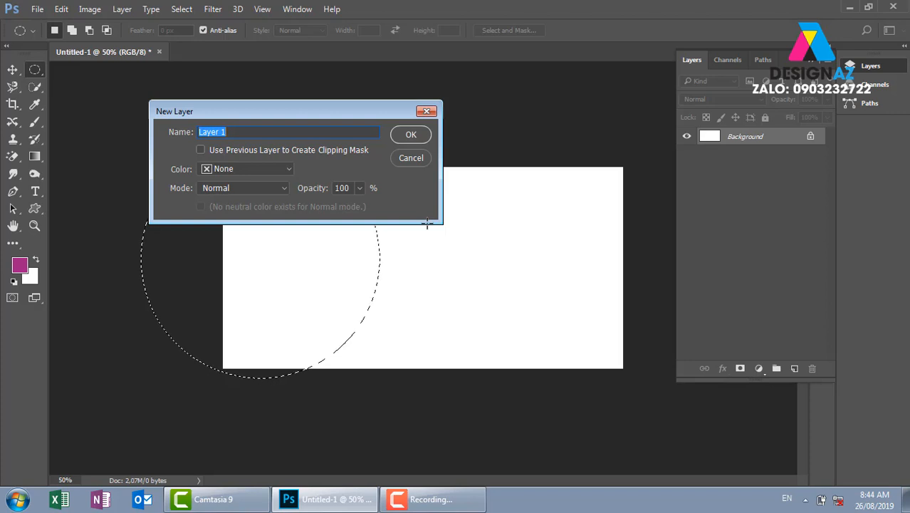
pyautogui.press('Return')
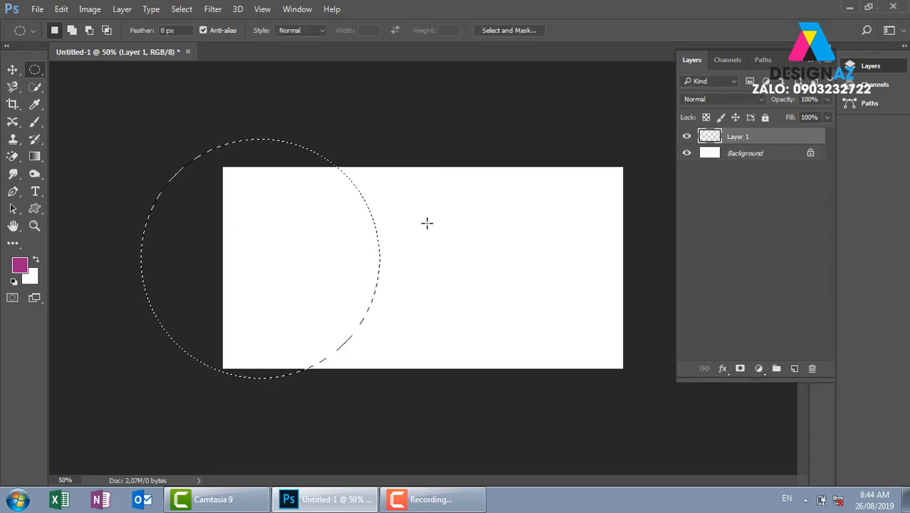
pyautogui.hotkey('ctrl', 'z')
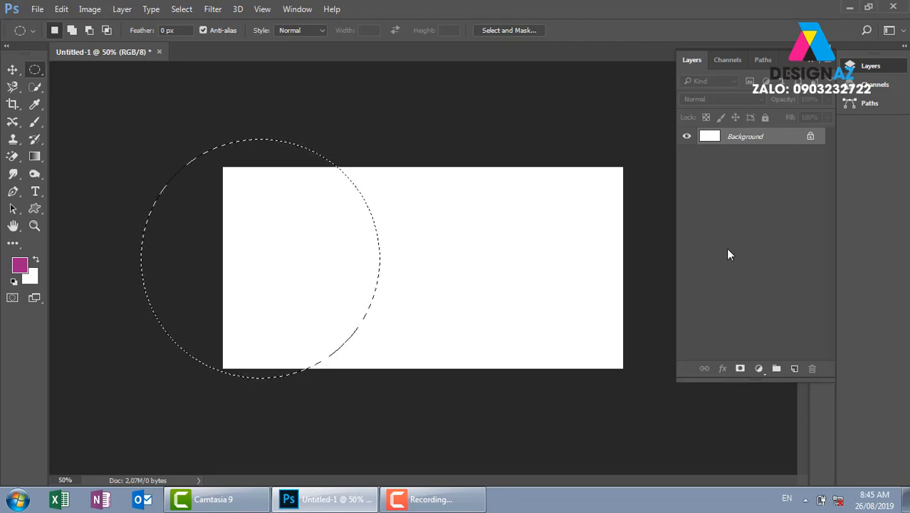
# Add a new layer, fill the circular selection on it with the dark purple foreground colour #56294c, and deselect
pyautogui.hotkey('ctrl', 'shift', 'alt', 'n')
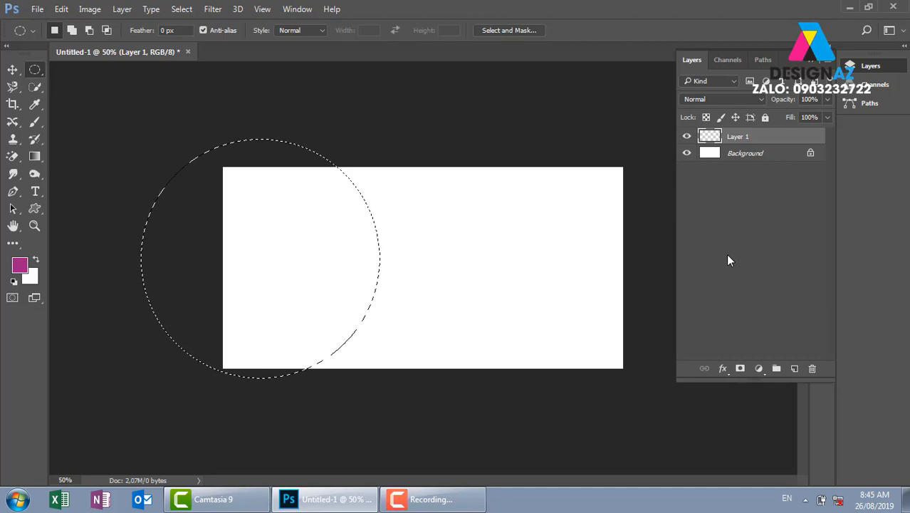
pyautogui.click(20, 267)
pyautogui.moveTo(329, 215)
pyautogui.mouseDown()
pyautogui.moveTo(336, 228)
pyautogui.moveTo(373, 224)
pyautogui.mouseUp()
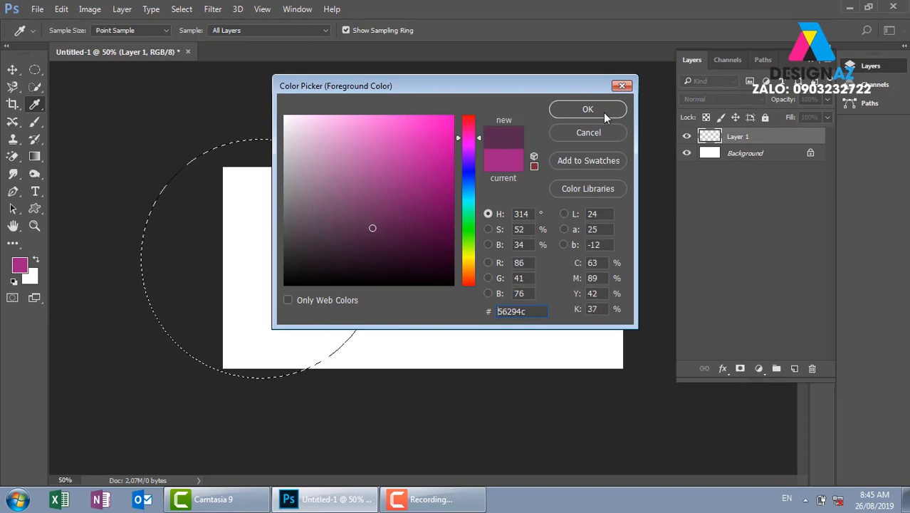
pyautogui.click(602, 112)
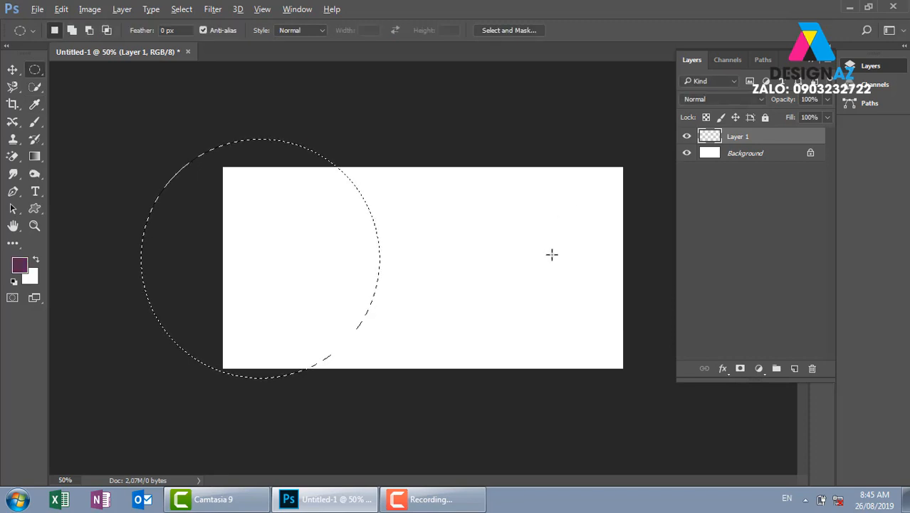
pyautogui.press('alt')
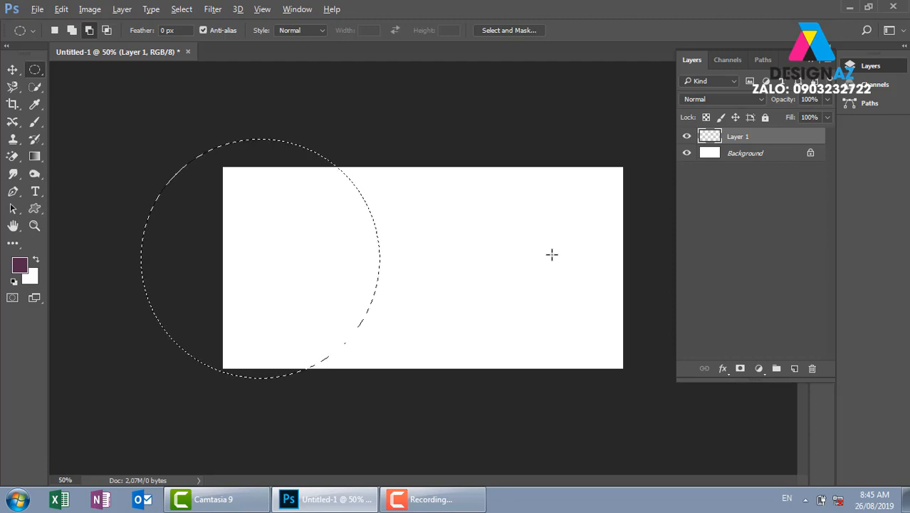
pyautogui.hotkey('alt', 'BackSpace')
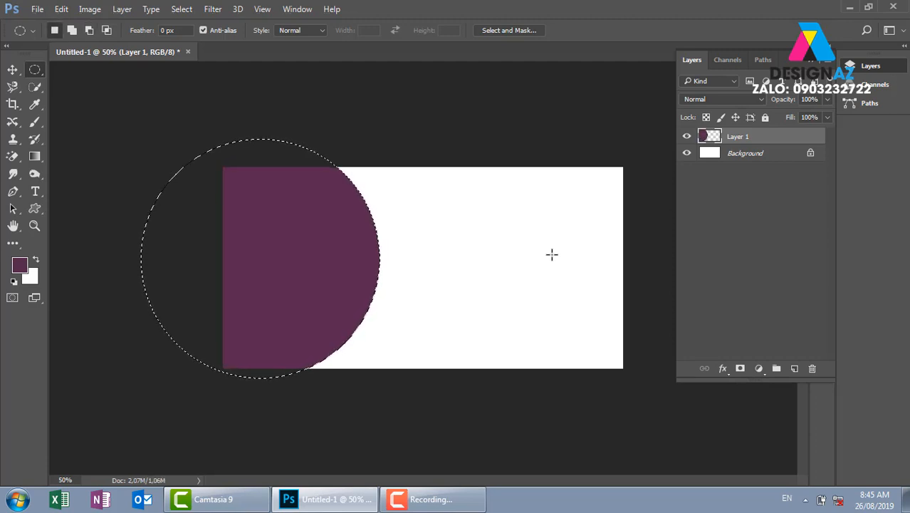
pyautogui.hotkey('ctrl', 'd')
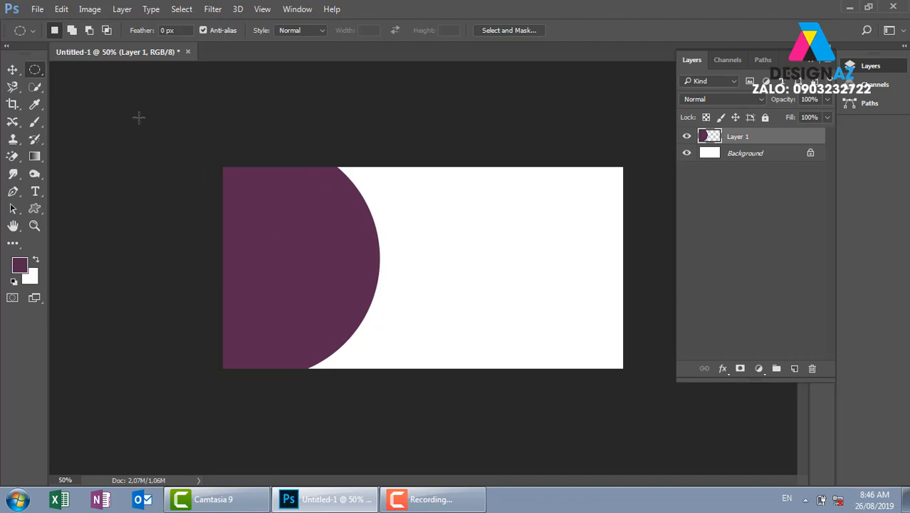
# Draw a circular selection about 12.5 cm across extending slightly past the purple circle, fill it with the foreground colour on a new layer, and deselect
pyautogui.moveTo(138, 117); pyautogui.dragTo(389, 385)
pyautogui.press('space')
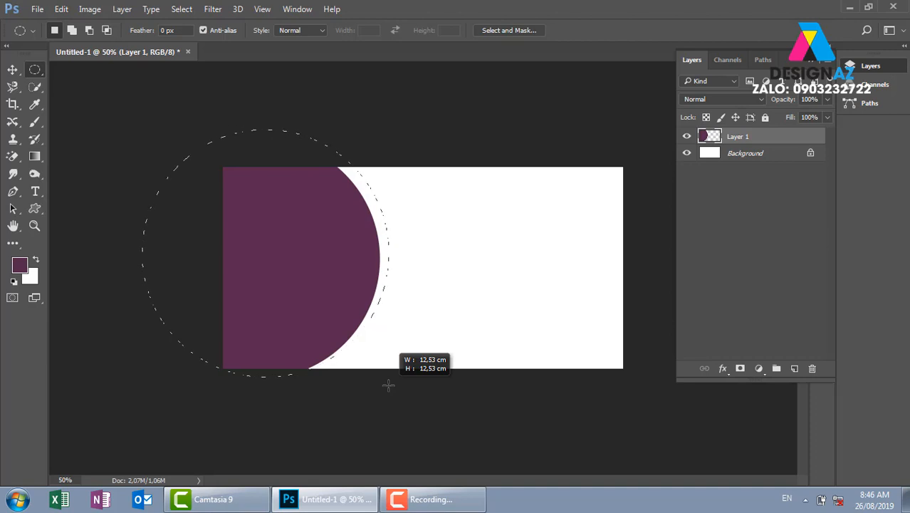
pyautogui.moveTo(389, 386); pyautogui.dragTo(389, 385)
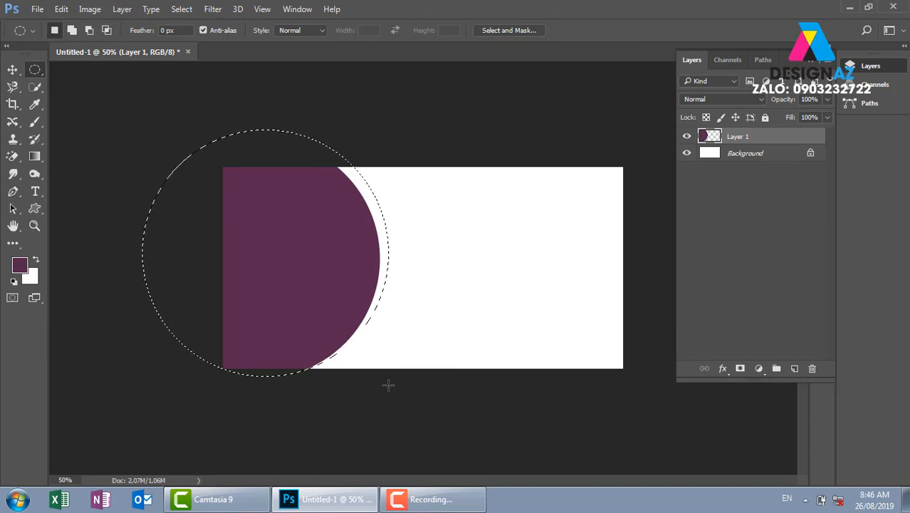
pyautogui.hotkey('ctrl', '+')
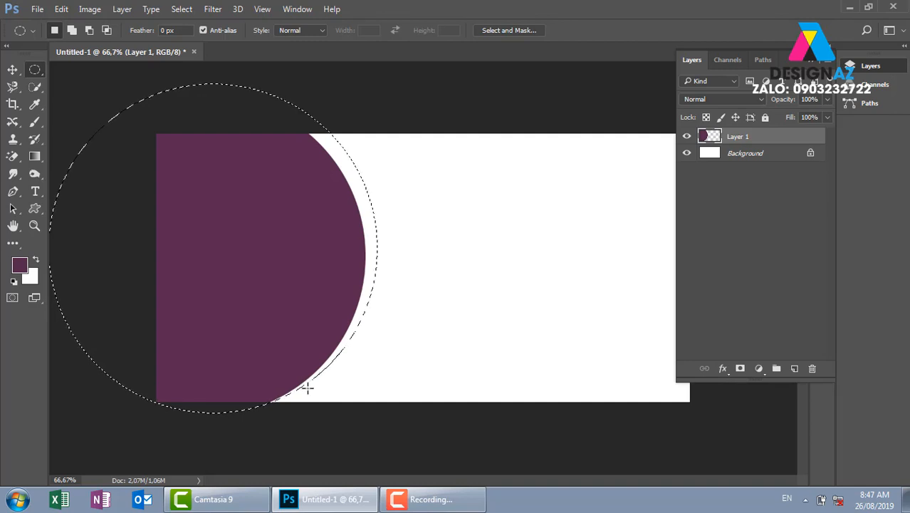
pyautogui.click(793, 368)
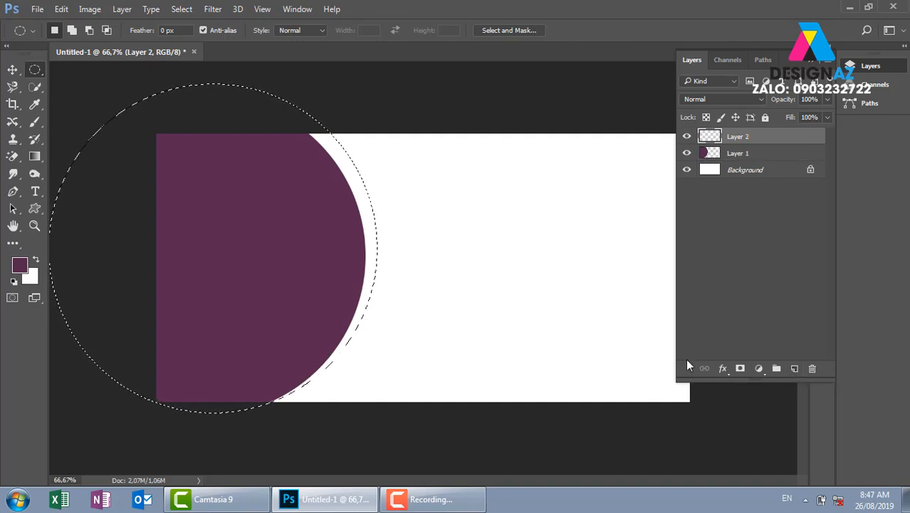
pyautogui.hotkey('alt', 'BackSpace')
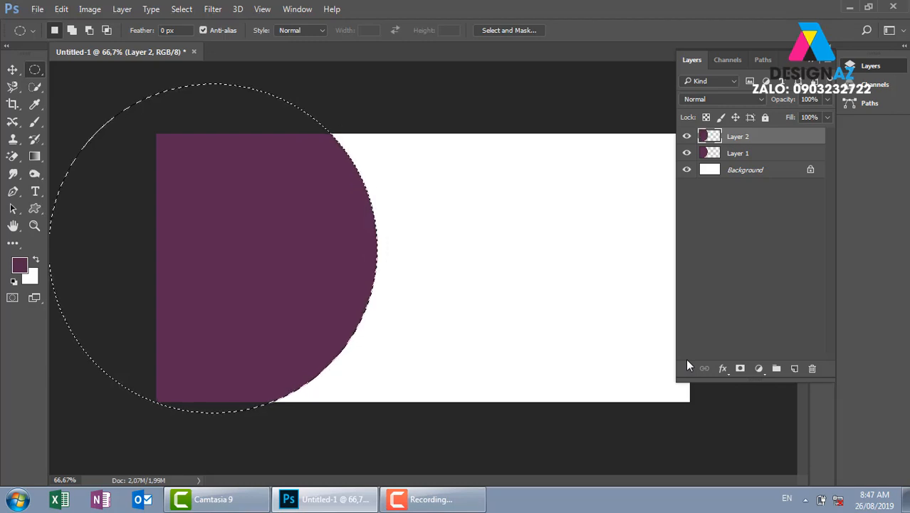
pyautogui.hotkey('ctrl', 'd')
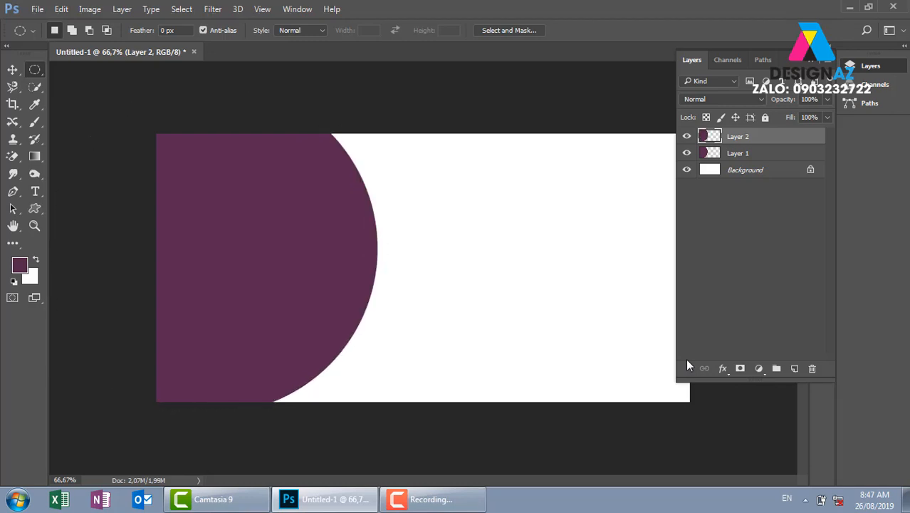
# Set the opacity of Layer 2 to 50% and move it below Layer 1
pyautogui.click(12, 69)
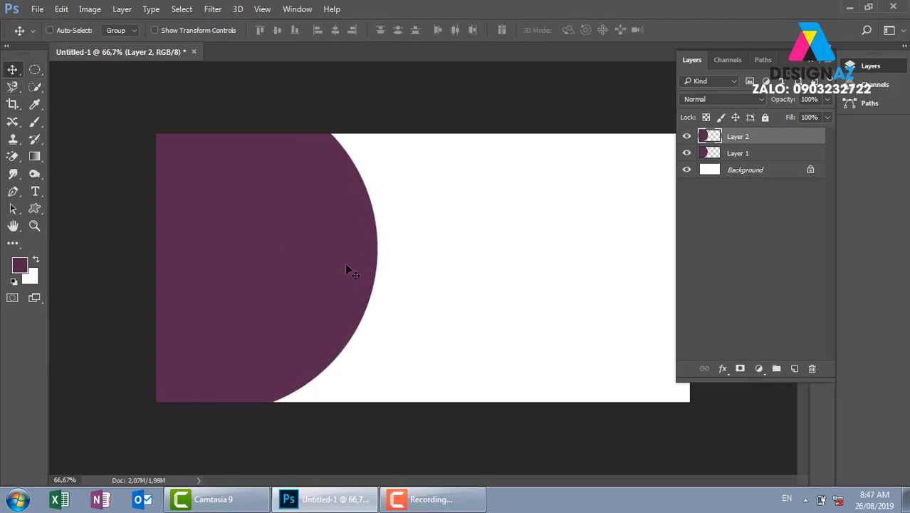
pyautogui.press('5')
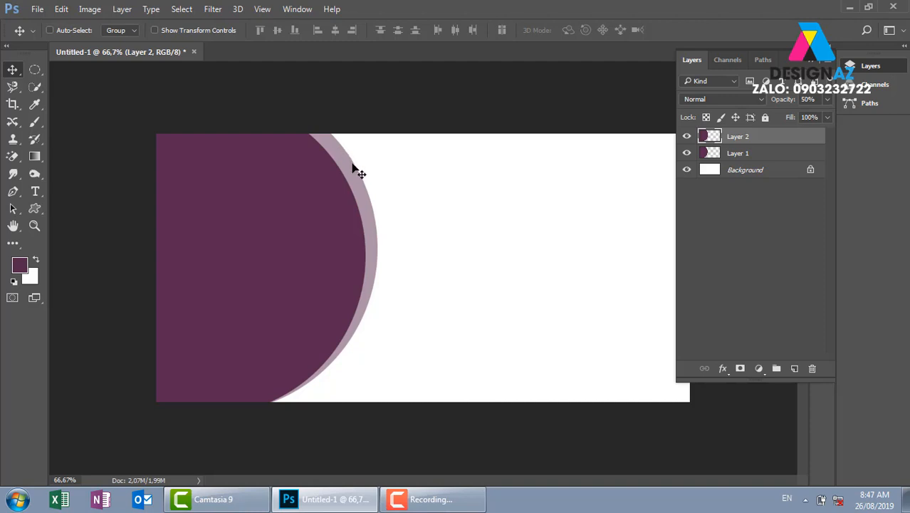
pyautogui.press('ctrl')
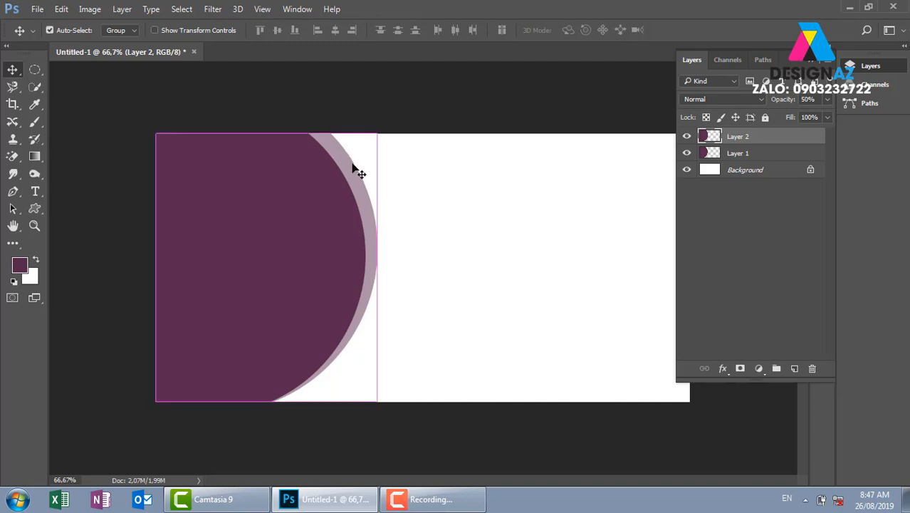
pyautogui.hotkey('ctrl', '[')
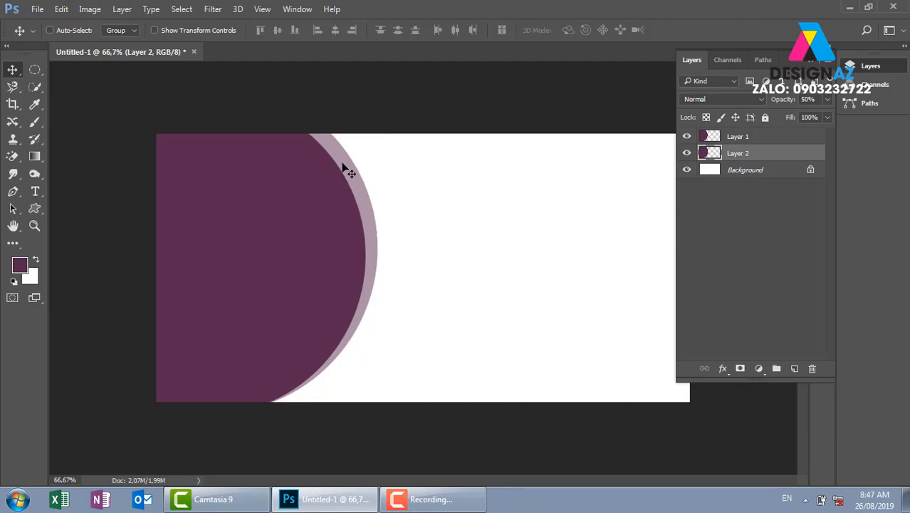
# Draw a circular selection about 13.9 cm across around the two purple shapes and fill it with the foreground colour on a new layer above Layer 2
pyautogui.hotkey('ctrl', '-')
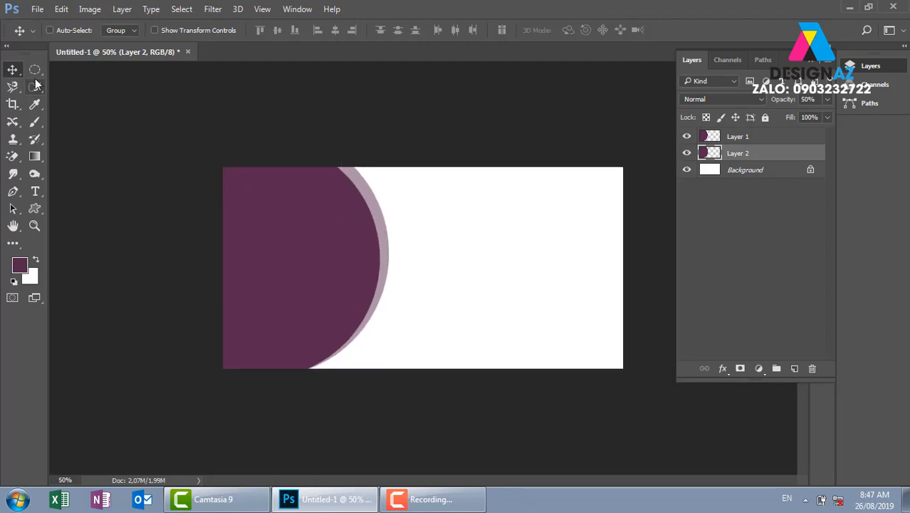
pyautogui.click(34, 70)
pyautogui.moveTo(130, 103); pyautogui.dragTo(386, 388)
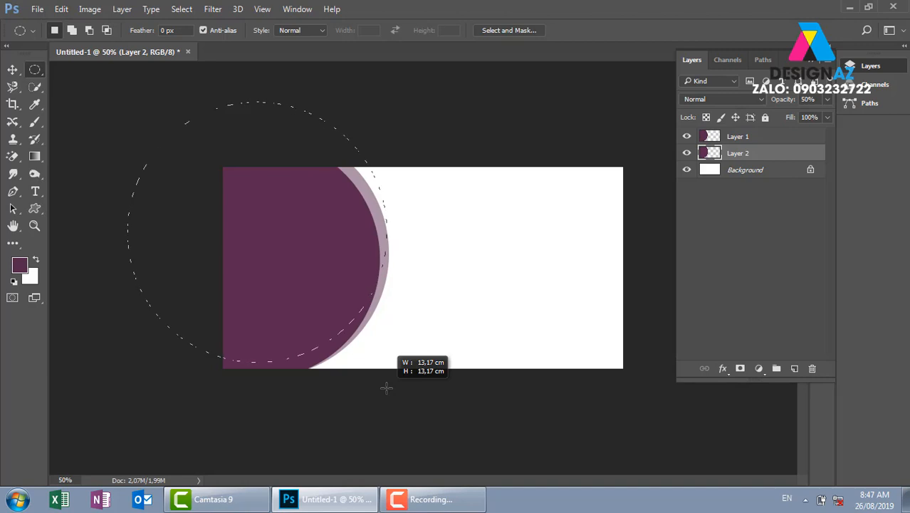
pyautogui.moveTo(386, 388); pyautogui.dragTo(394, 415)
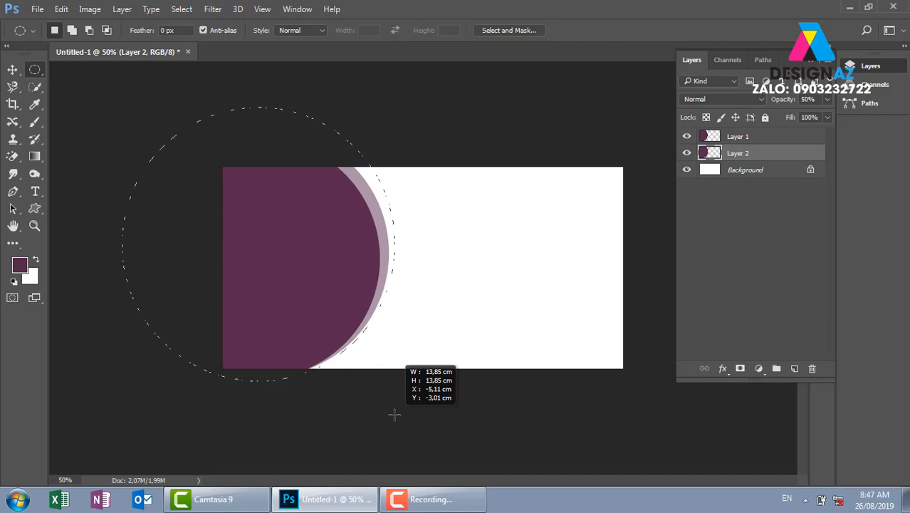
pyautogui.moveTo(394, 414); pyautogui.dragTo(394, 415)
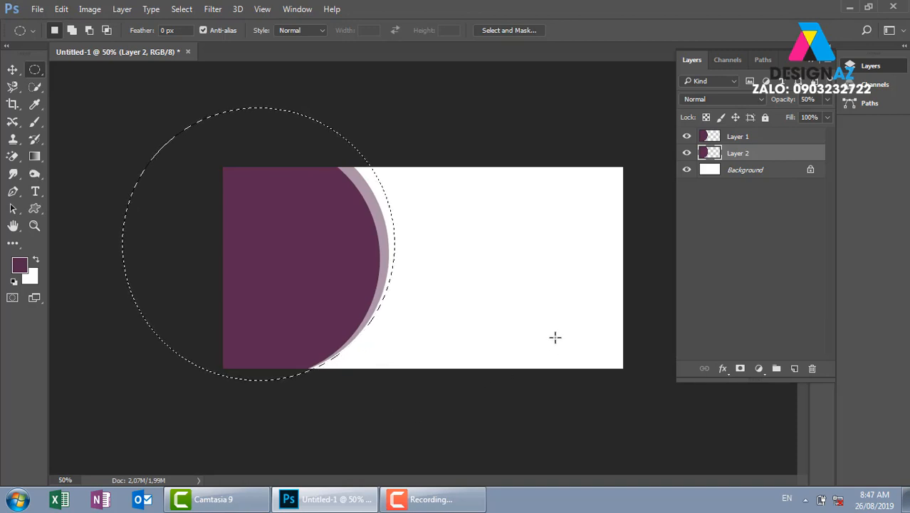
pyautogui.click(794, 368)
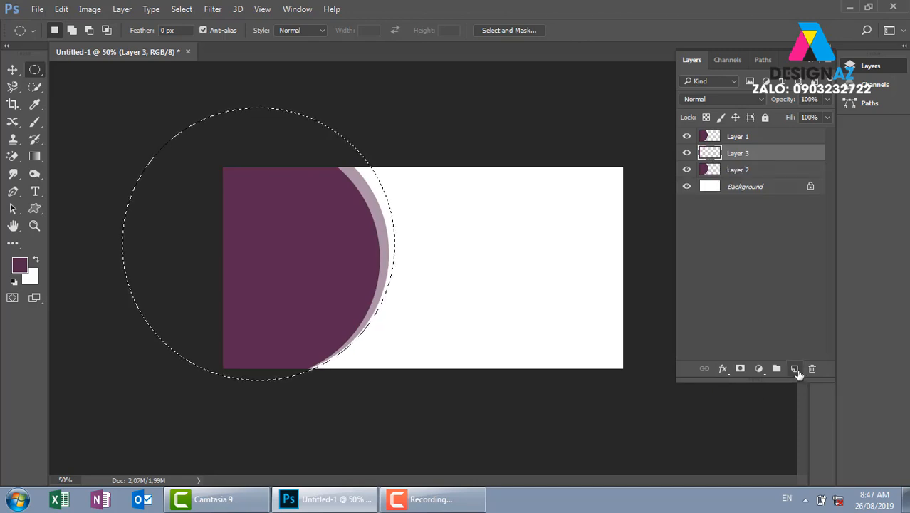
pyautogui.hotkey('alt', 'BackSpace')
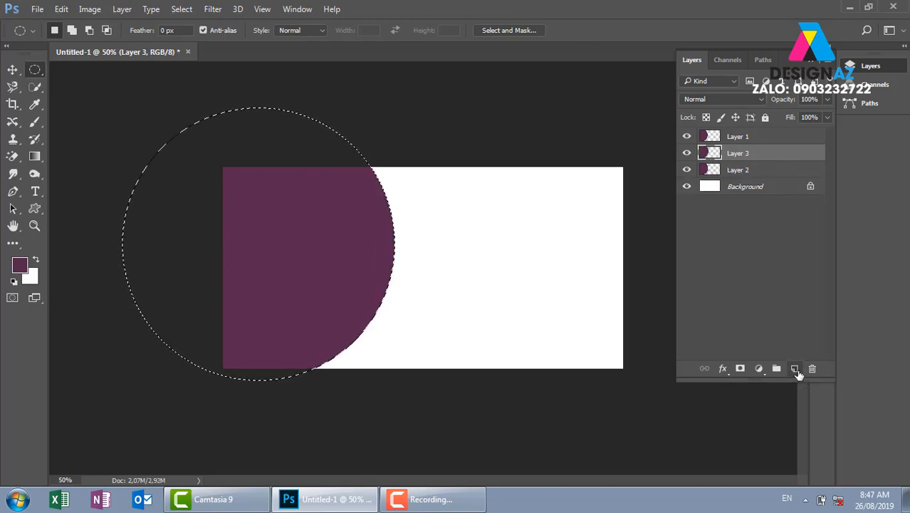
# Deselect the circle, set the opacity of Layer 3 to 30% and nudge it slightly to the right
pyautogui.press('v')
pyautogui.hotkey('ctrl', 'd')
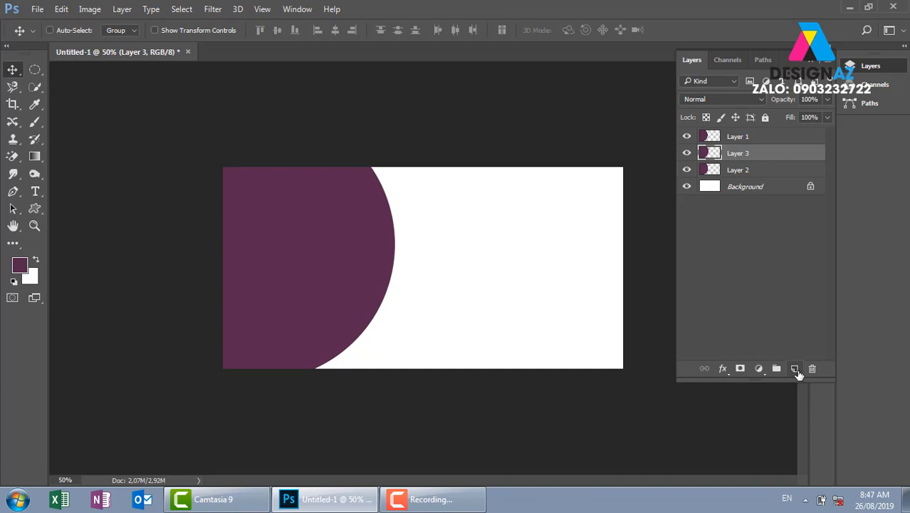
pyautogui.press('3')
pyautogui.hotkey('ctrl', '=')
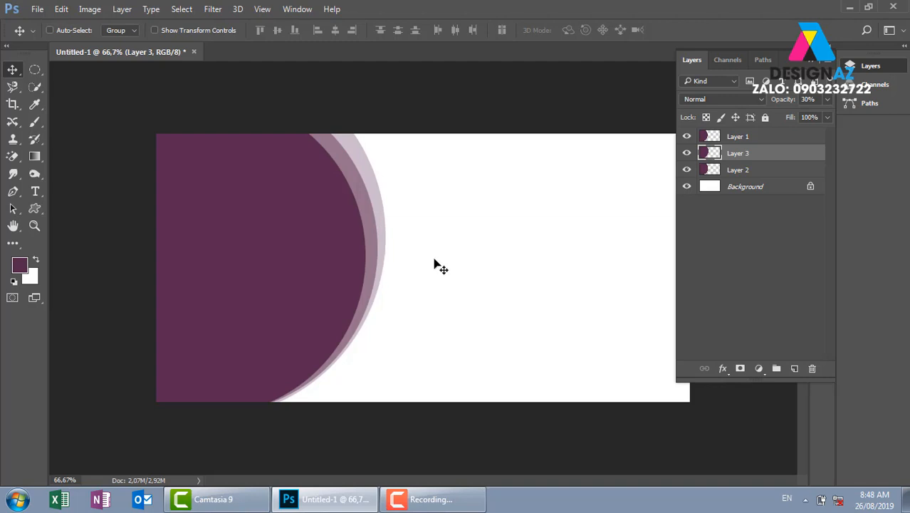
pyautogui.press('Right')
pyautogui.press('Right')
pyautogui.press('Right')
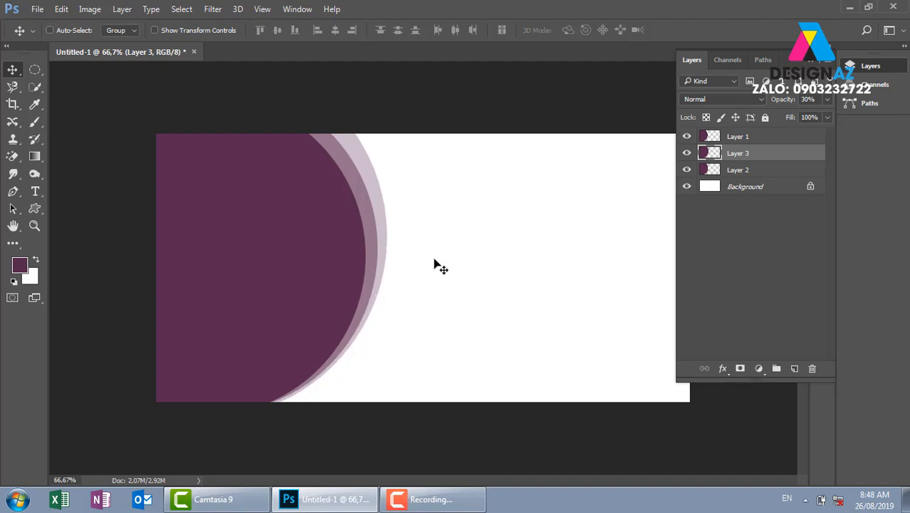
pyautogui.press('Right')
# With Layer 1 active, draw a circular selection about 11.6 cm across just inside the edge of the solid purple circle
pyautogui.click(803, 140)
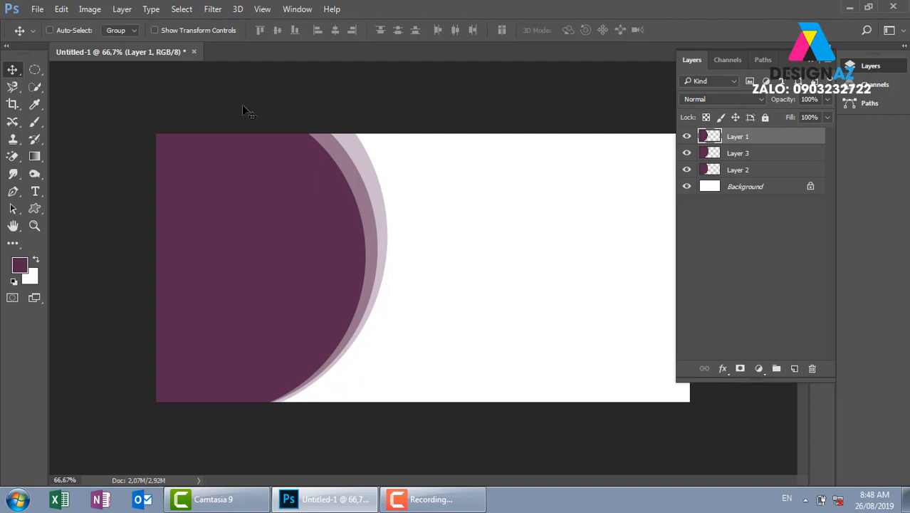
pyautogui.click(36, 70)
pyautogui.hotkey('ctrl', '-')
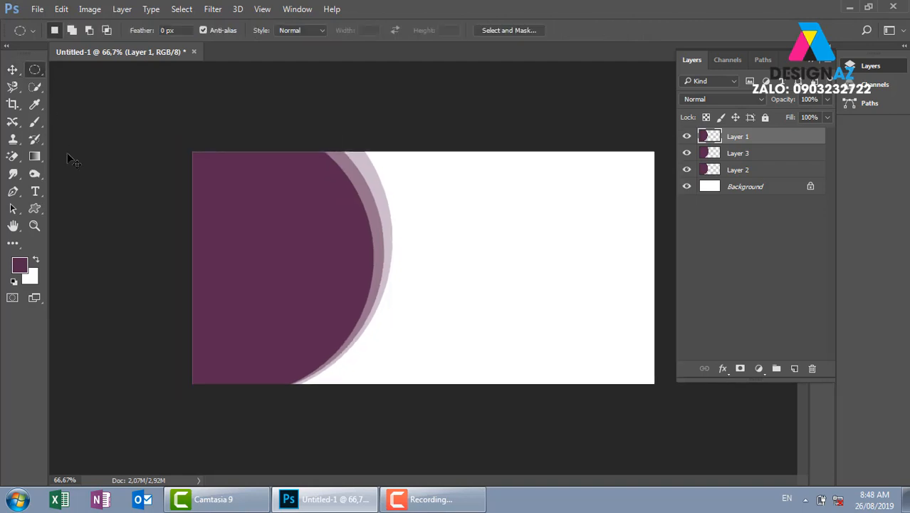
pyautogui.moveTo(126, 129); pyautogui.dragTo(376, 439)
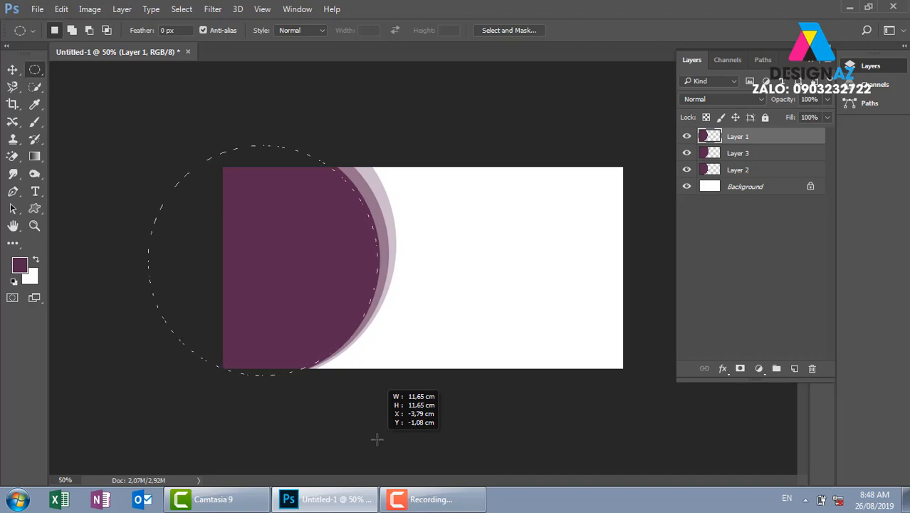
pyautogui.moveTo(377, 440); pyautogui.dragTo(373, 435)
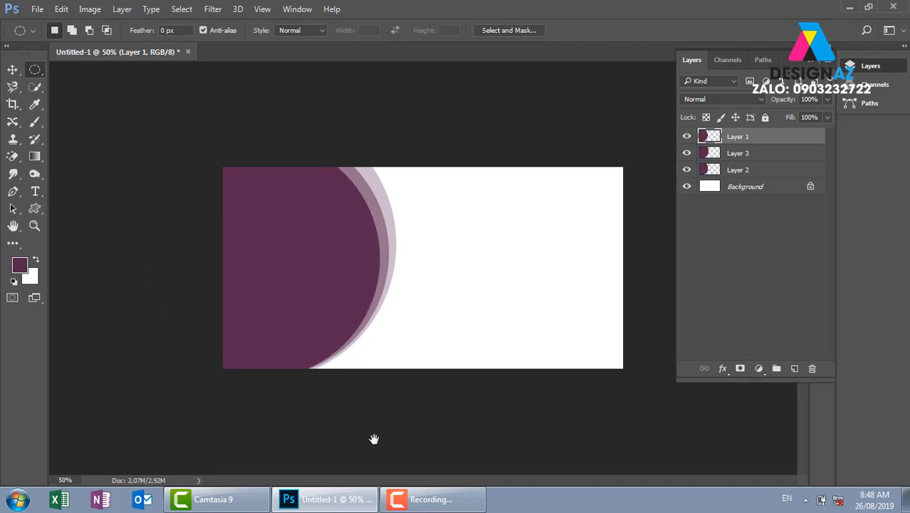
pyautogui.hotkey('ctrl', '+')
pyautogui.hotkey('ctrl', '+')
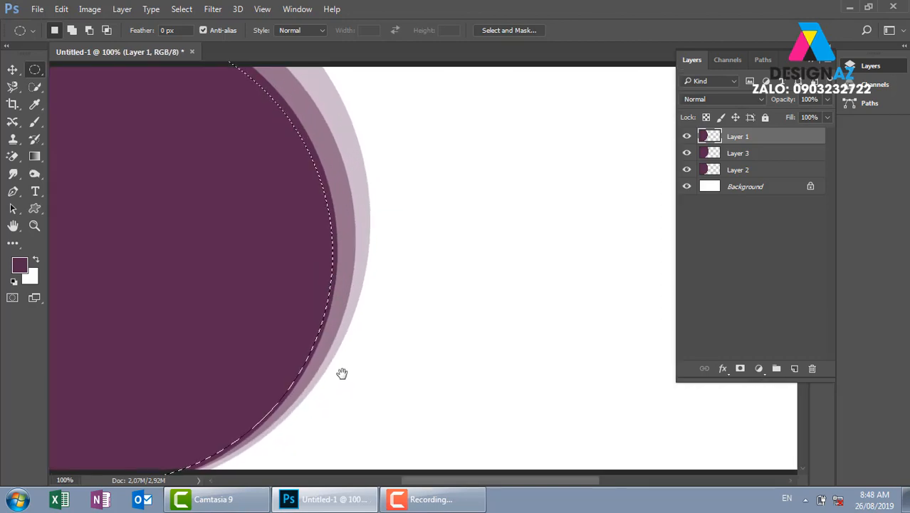
pyautogui.moveTo(341, 372); pyautogui.dragTo(376, 295)
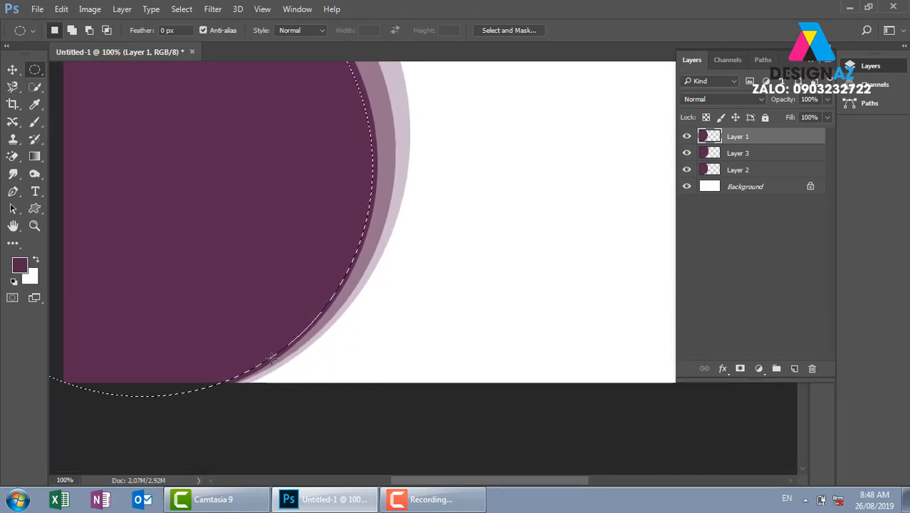
pyautogui.hotkey('ctrl', '-')
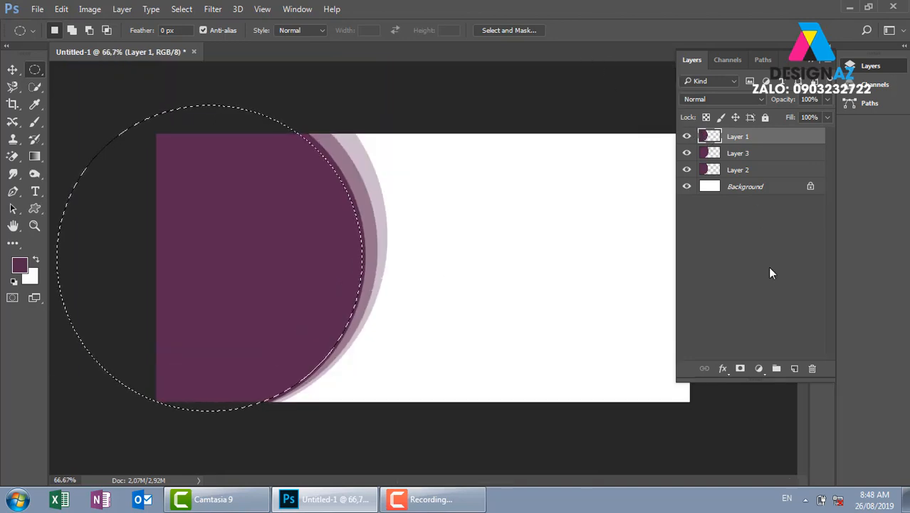
# Add a new layer above Layer 1, fill the circular selection with a much darker purple foreground colour, and deselect
pyautogui.click(794, 368)
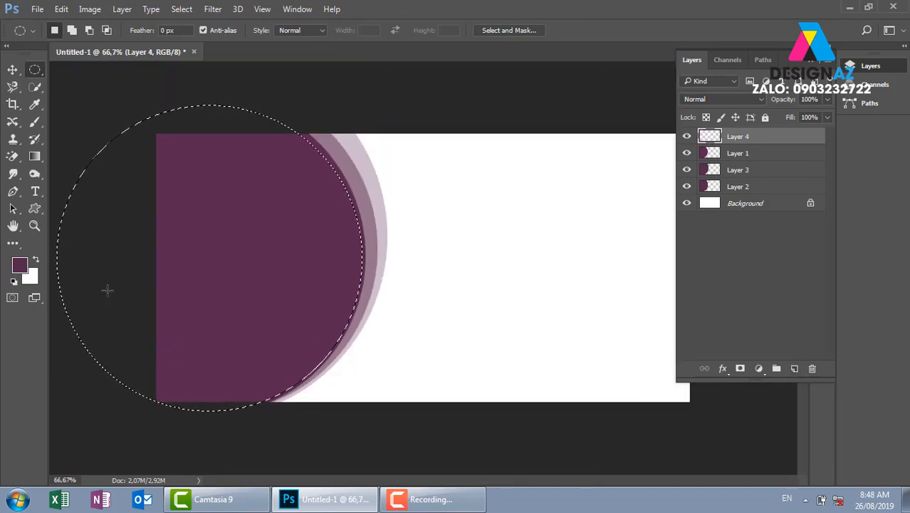
pyautogui.click(19, 265)
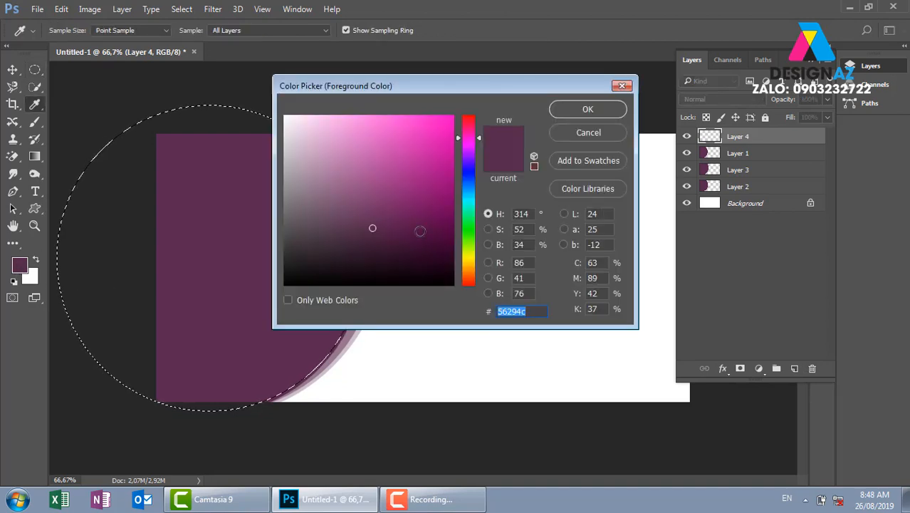
pyautogui.moveTo(409, 255); pyautogui.dragTo(408, 262)
pyautogui.click(564, 114)
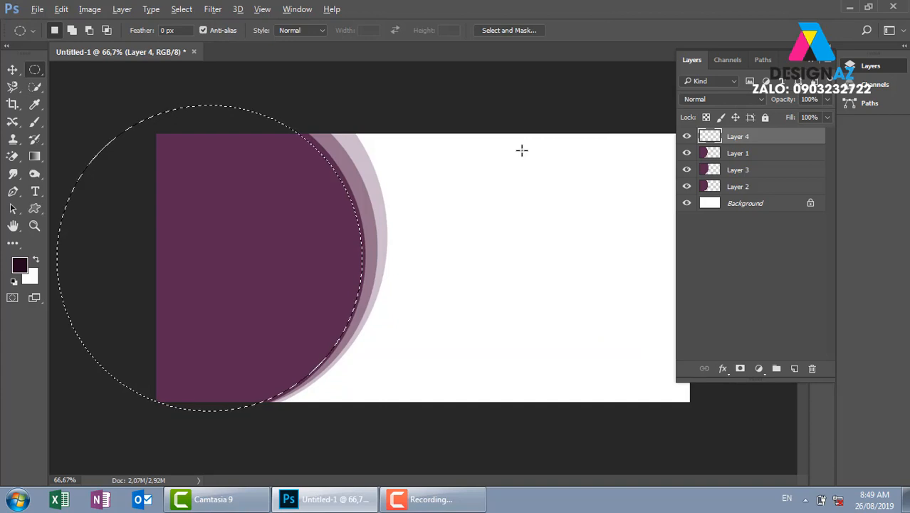
pyautogui.hotkey('alt', 'BackSpace')
pyautogui.press('v')
pyautogui.hotkey('ctrl', 'd')
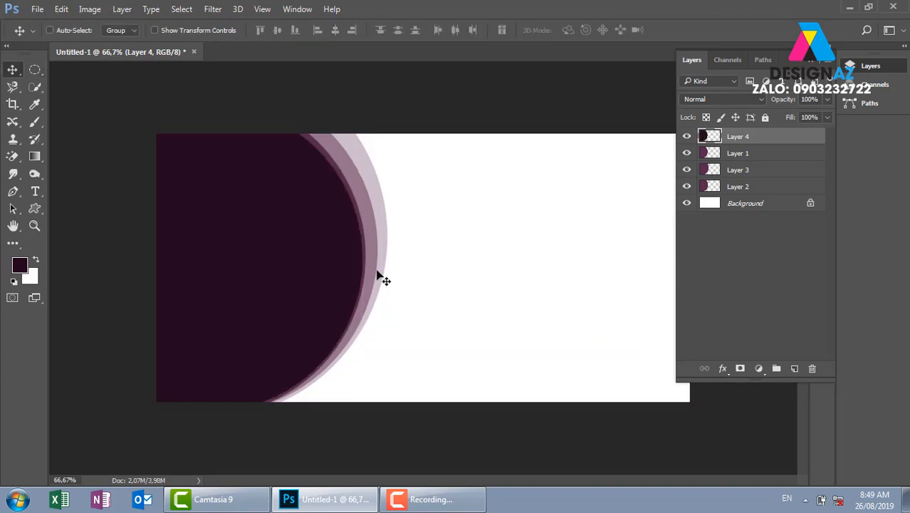
# Try moving the darkest circle to the left, and undo the move
pyautogui.moveTo(315, 278); pyautogui.dragTo(245, 270)
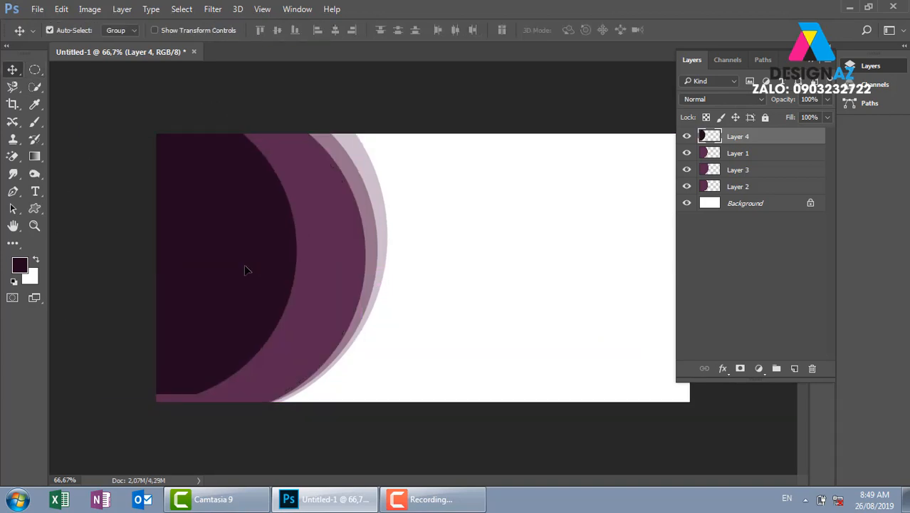
pyautogui.hotkey('ctrl', 'z')
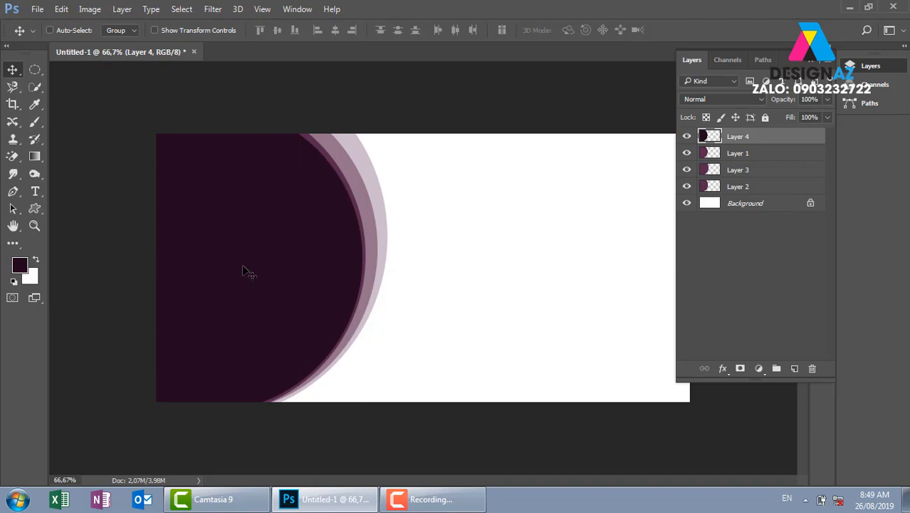
# Open the first food processor photo, named 1, from the dogiadung folder in thuvienanh
pyautogui.hotkey('ctrl', 'o')
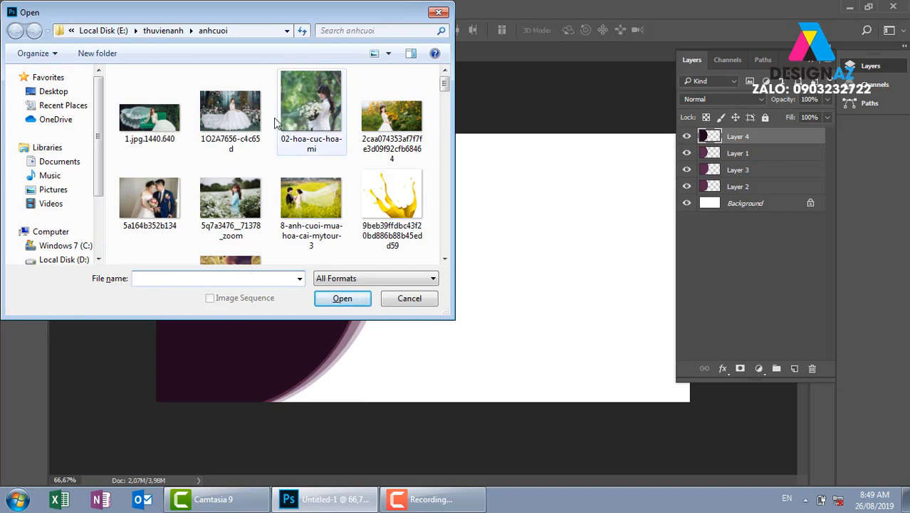
pyautogui.click(163, 30)
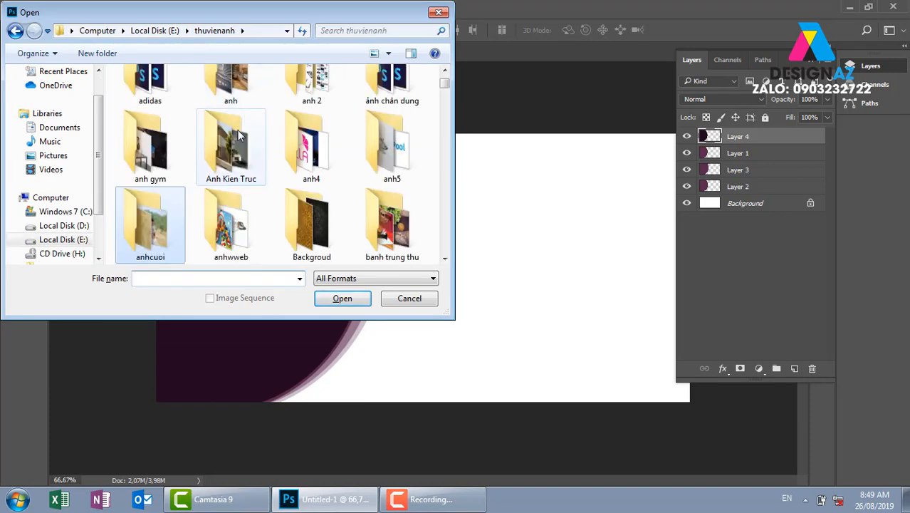
pyautogui.scroll(-5, 238, 135)
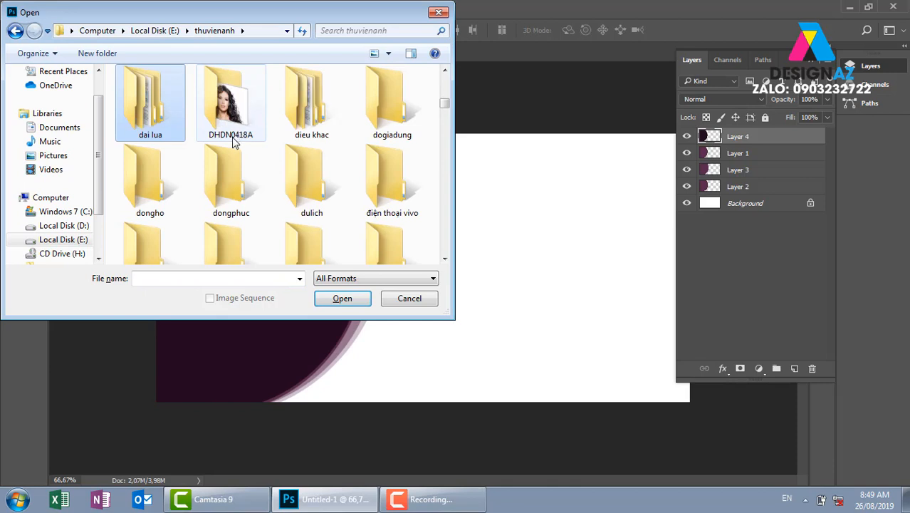
pyautogui.doubleClick(391, 110)
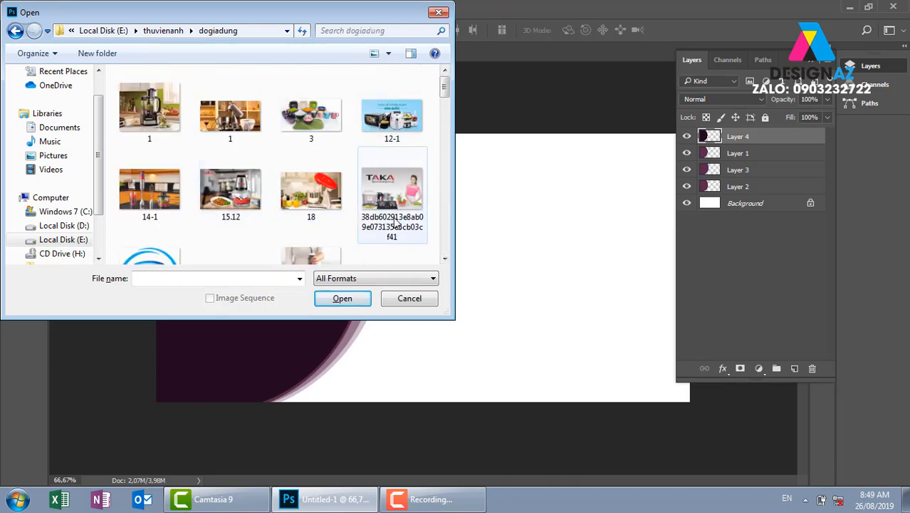
pyautogui.click(172, 143)
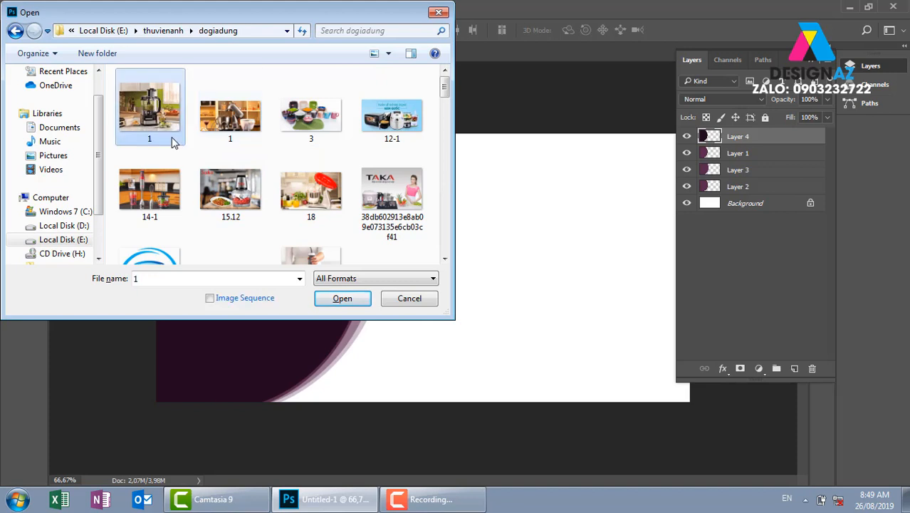
pyautogui.click(344, 299)
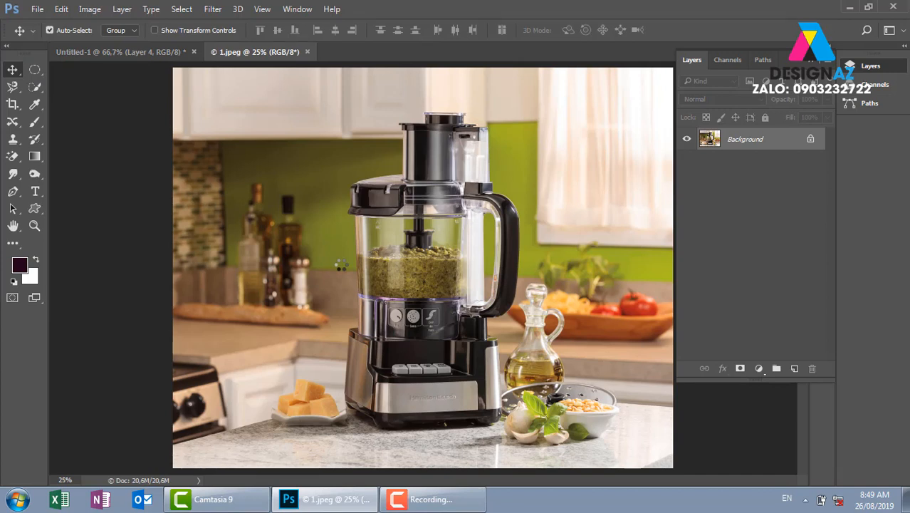
# Copy the entire food processor photo, close its file, and paste it above Layer 4 in Untitled-1
pyautogui.hotkey('ctrl', 'a')
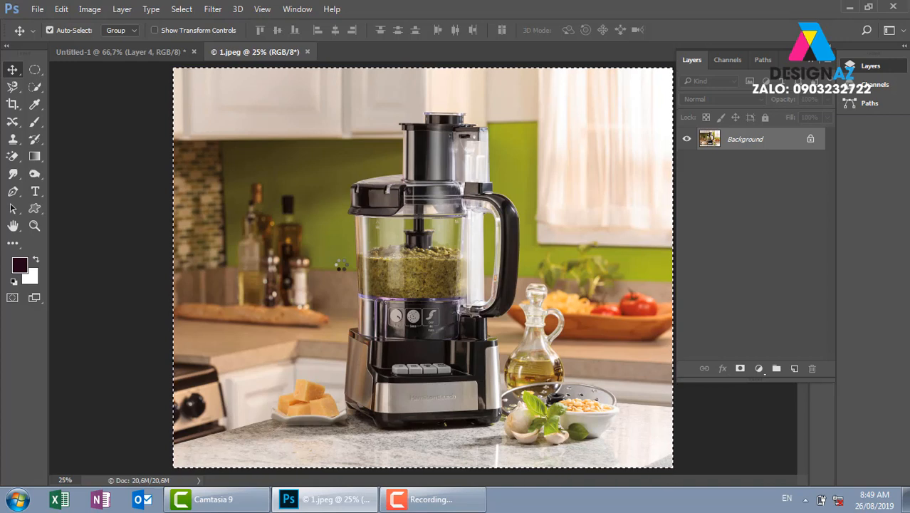
pyautogui.hotkey('ctrl', 'w')
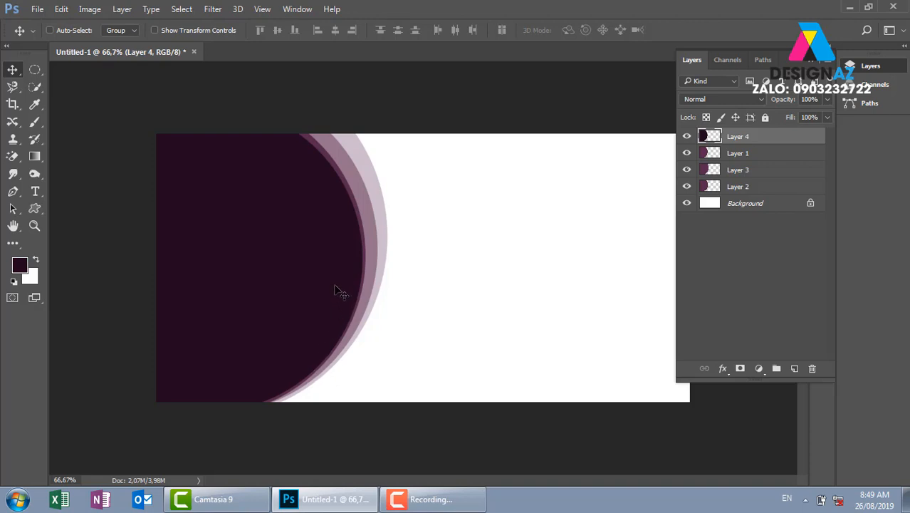
pyautogui.rightClick(267, 225)
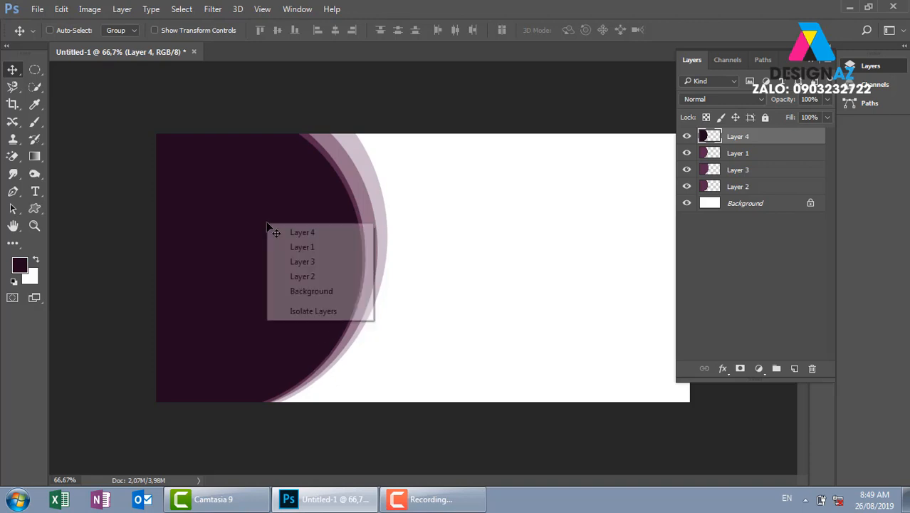
pyautogui.click(315, 235)
pyautogui.moveTo(315, 235); pyautogui.dragTo(292, 229)
pyautogui.hotkey('shift', 'Left')
pyautogui.hotkey('shift', 'Left')
pyautogui.hotkey('shift', 'Left')
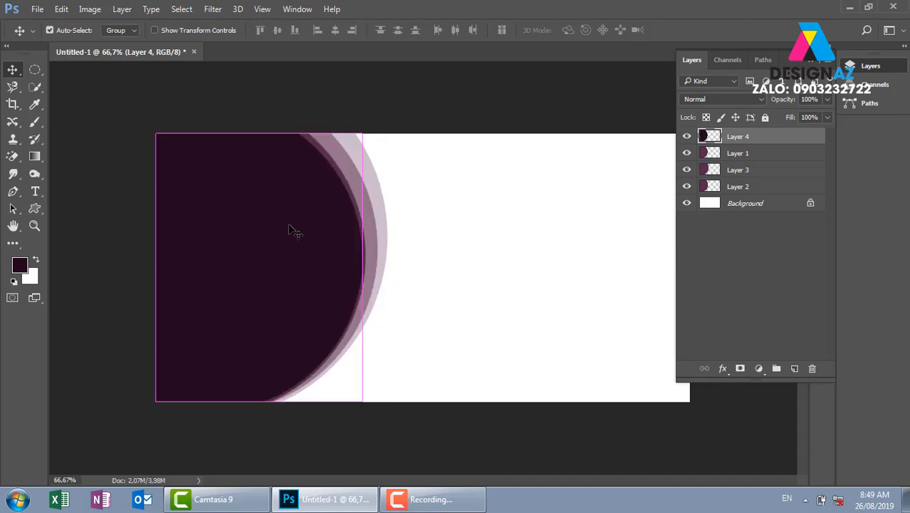
pyautogui.hotkey('ctrl', 'v')
# Scale the pasted photo down to about 26% and position it so it covers the dark circle at the canvas's left edge
pyautogui.moveTo(465, 283); pyautogui.dragTo(318, 266)
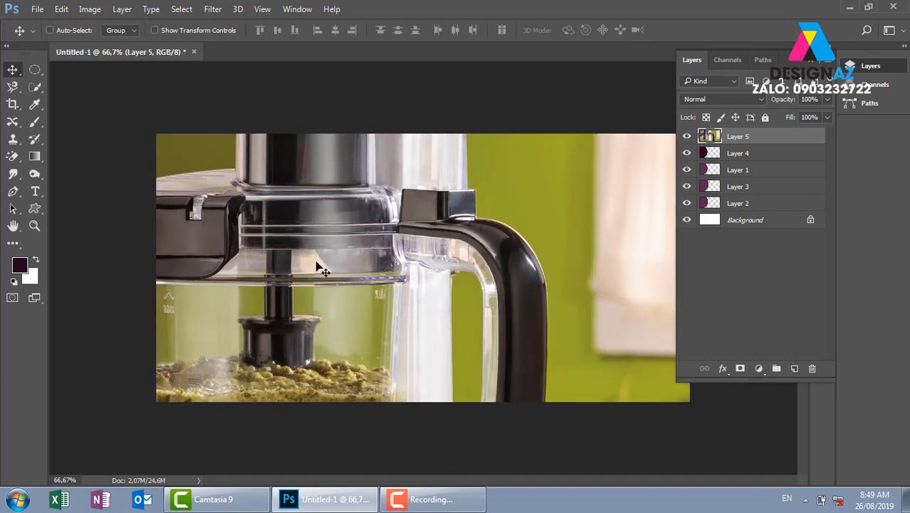
pyautogui.hotkey('ctrl', '-')
pyautogui.hotkey('ctrl', '-')
pyautogui.hotkey('ctrl', '-')
pyautogui.hotkey('ctrl', '-')
pyautogui.hotkey('ctrl', '-')
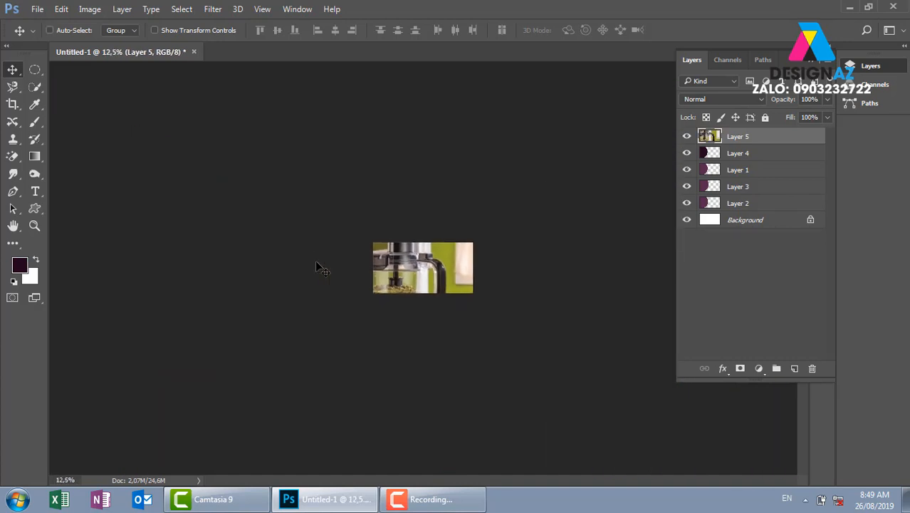
pyautogui.press('ctrl')
pyautogui.hotkey('ctrl', 't')
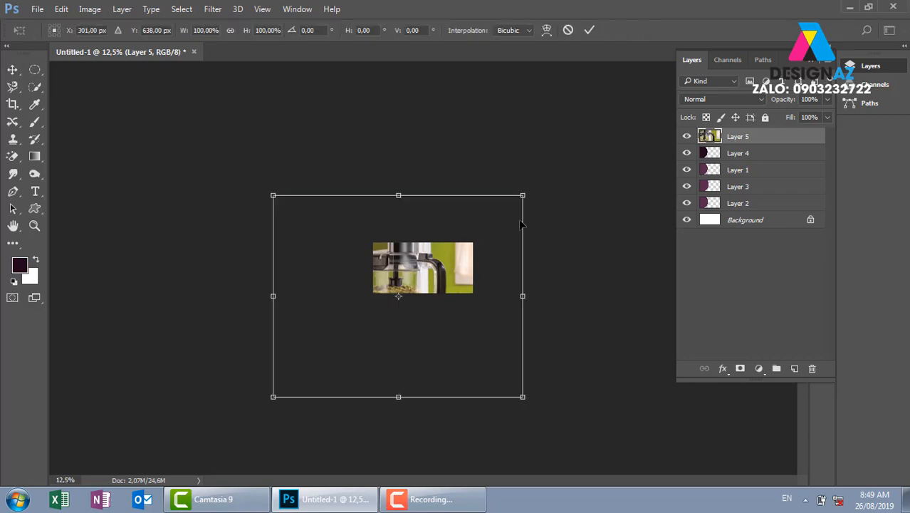
pyautogui.moveTo(524, 195); pyautogui.dragTo(406, 228)
pyautogui.scroll(3, 435, 249)
pyautogui.moveTo(454, 361); pyautogui.dragTo(427, 338)
pyautogui.moveTo(425, 192); pyautogui.dragTo(416, 200)
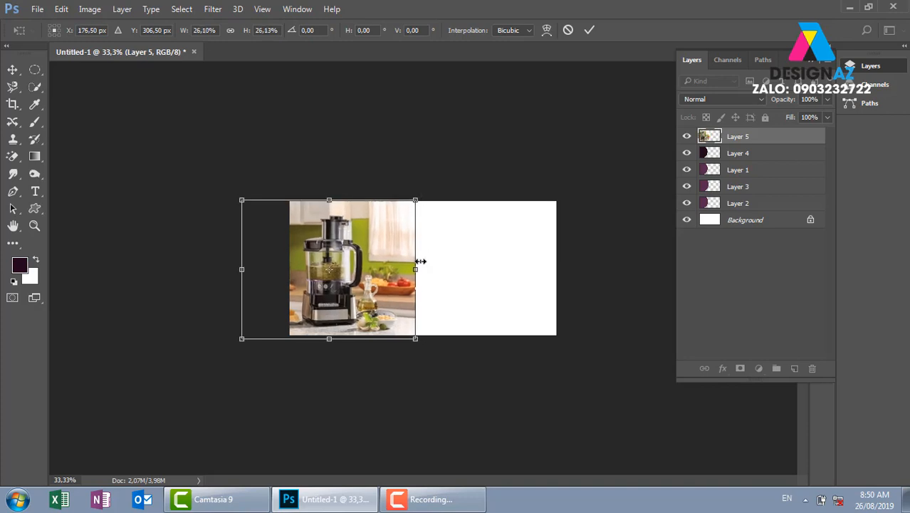
pyautogui.press('Return')
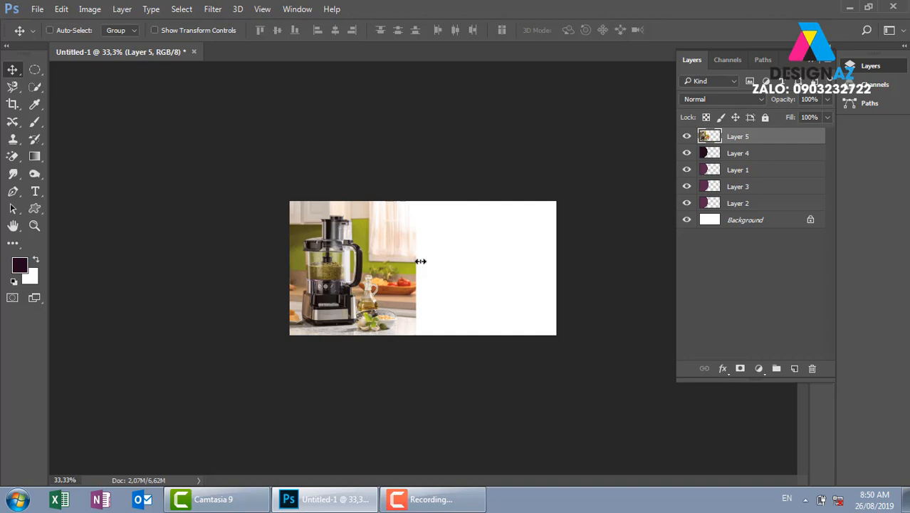
# Clip the photo to the dark circle on Layer 4 and shift it slightly to the right within the circle
pyautogui.press('ctrl')
pyautogui.hotkey('ctrl', 'alt', 'g')
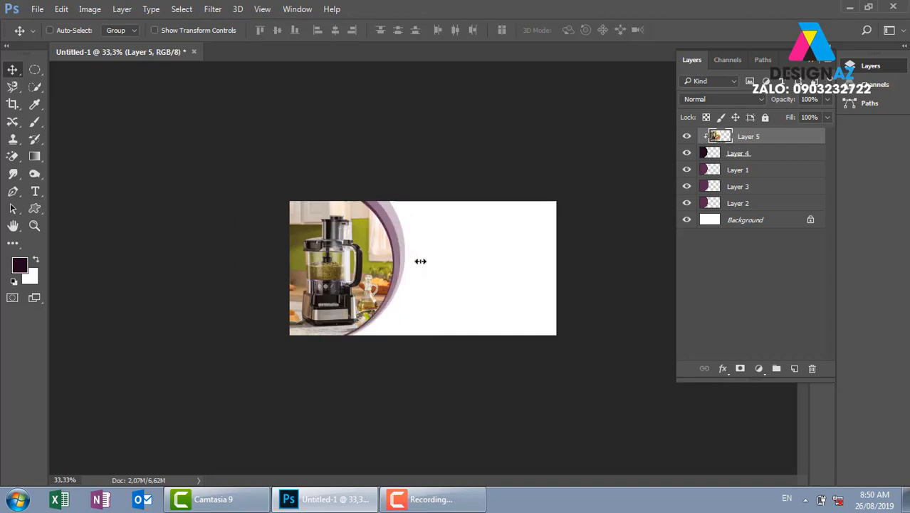
pyautogui.scroll(1, 420, 260)
pyautogui.moveTo(325, 287); pyautogui.dragTo(329, 286)
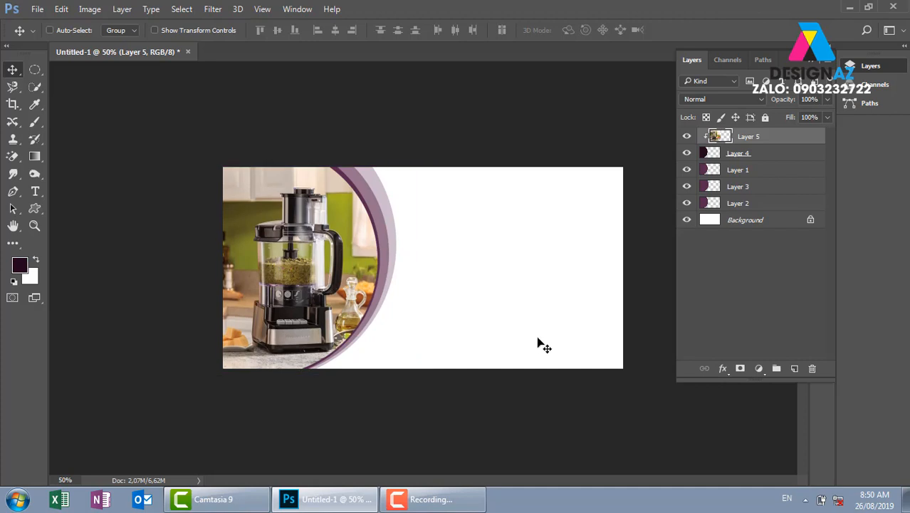
pyautogui.press('Right')
pyautogui.press('Right')
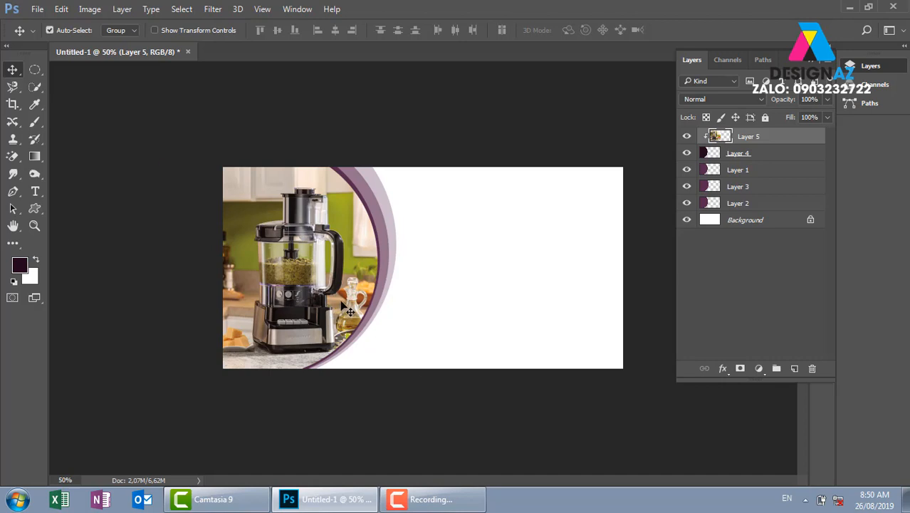
pyautogui.scroll(1, 342, 308)
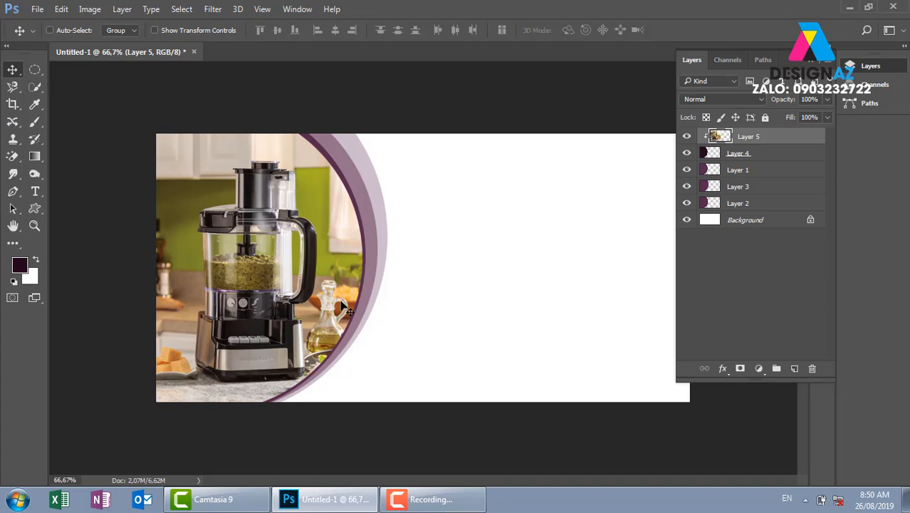
# Open the 45bDutchLady2009 logo from the dogiadung folder
pyautogui.hotkey('ctrl', 'o')
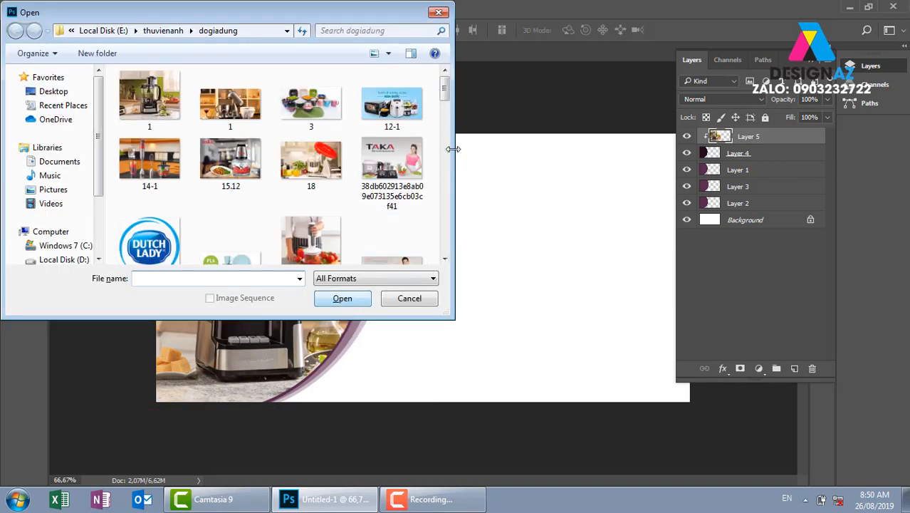
pyautogui.click(444, 142)
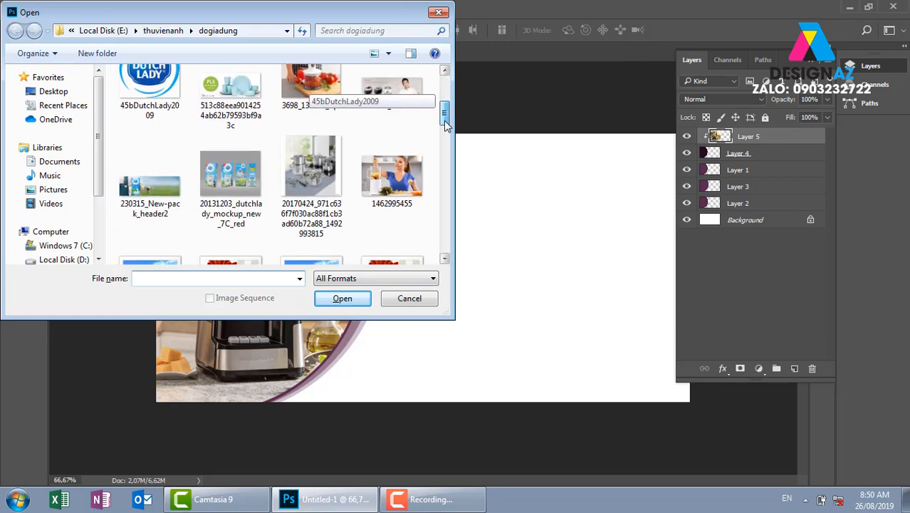
pyautogui.moveTo(445, 141); pyautogui.dragTo(433, 116)
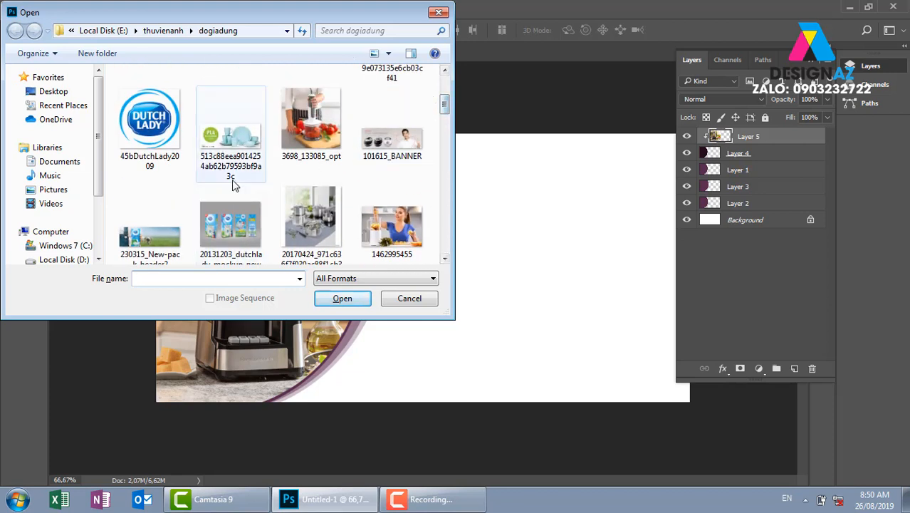
pyautogui.click(158, 127)
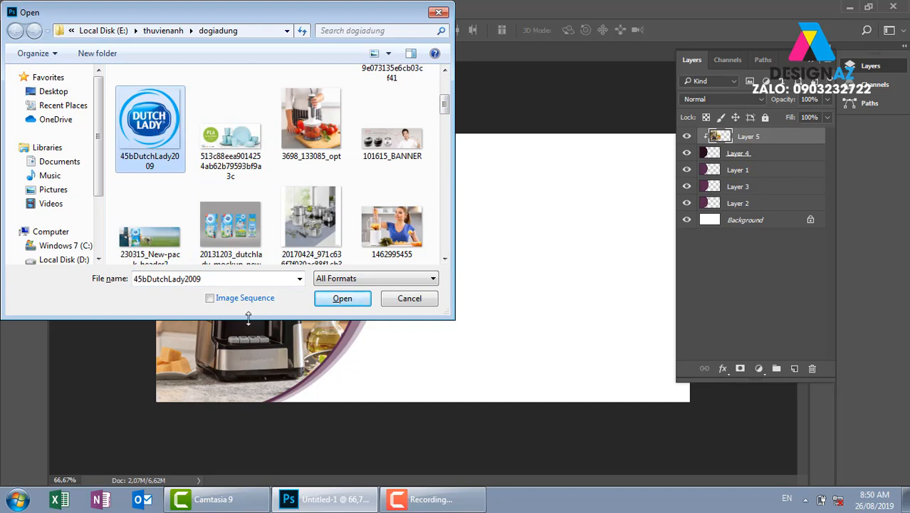
pyautogui.click(342, 298)
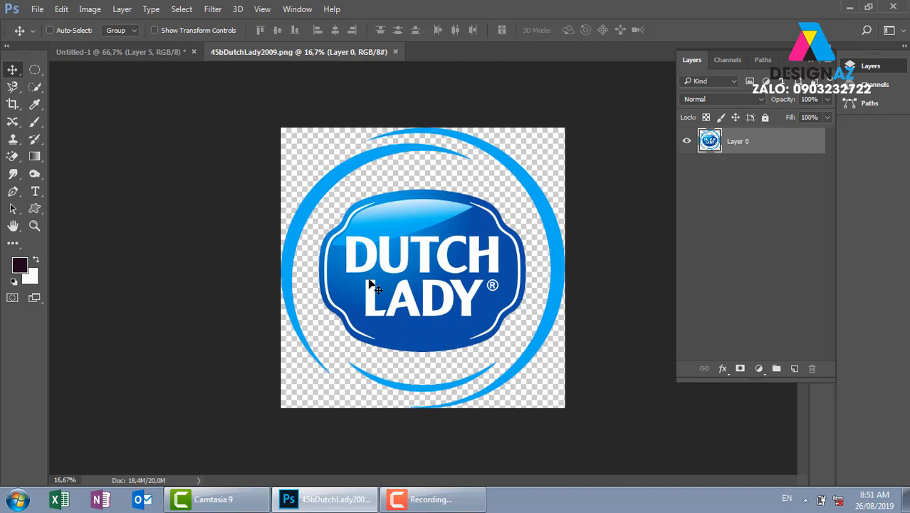
# Bring the entire Dutch Lady logo into Untitled-1 above the food processor photo and close the logo file
pyautogui.hotkey('ctrl', 'a')
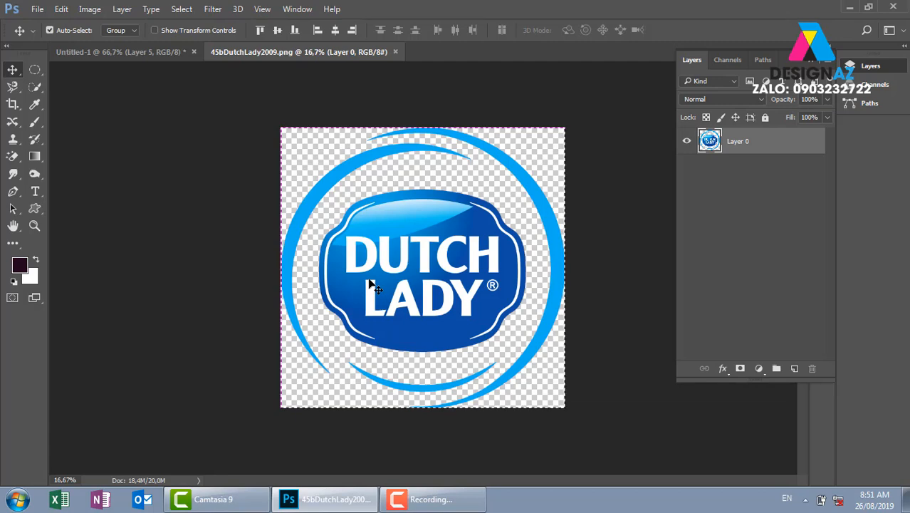
pyautogui.hotkey('ctrl', 'w')
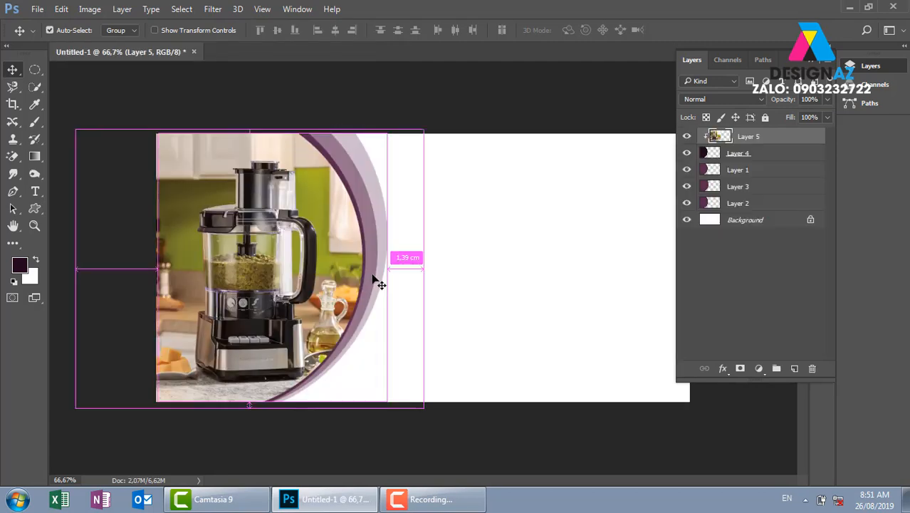
pyautogui.moveTo(378, 283); pyautogui.dragTo(395, 284)
pyautogui.moveTo(489, 272); pyautogui.dragTo(269, 227)
# Scale the pasted logo down to a small badge and place it on the white area of the banner
pyautogui.hotkey('ctrl', '-')
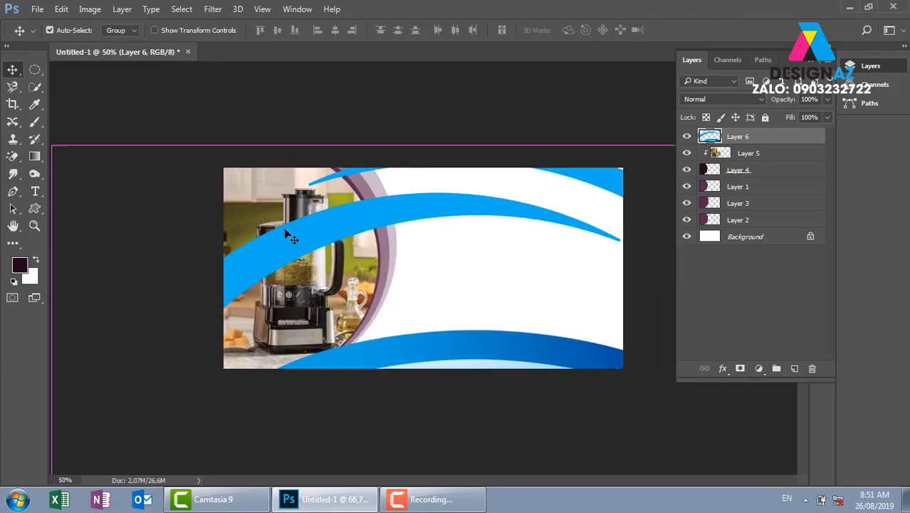
pyautogui.hotkey('ctrl', '-')
pyautogui.hotkey('ctrl', '-')
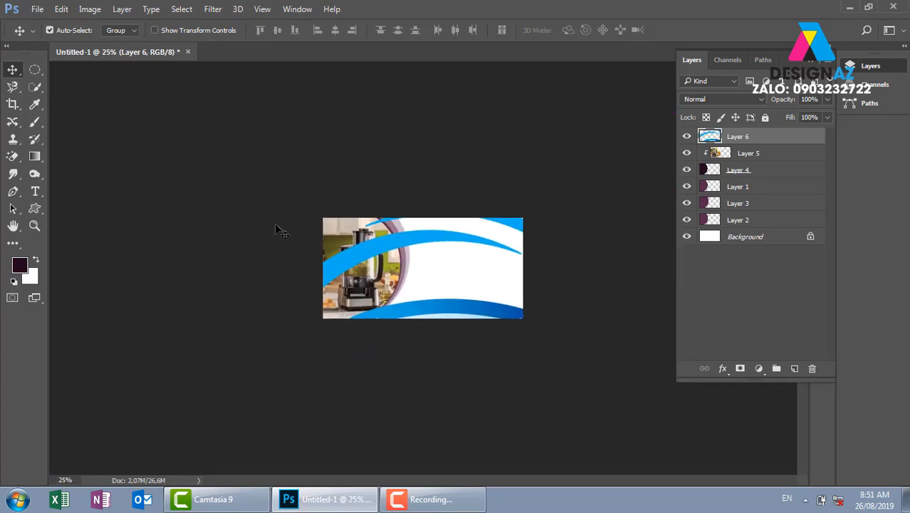
pyautogui.hotkey('ctrl', 't')
pyautogui.moveTo(242, 207); pyautogui.dragTo(432, 368)
pyautogui.moveTo(472, 394); pyautogui.dragTo(478, 241)
pyautogui.press('Return')
# Move the logo over the right edge of the purple rings, about halfway up the banner
pyautogui.hotkey('ctrl', '+')
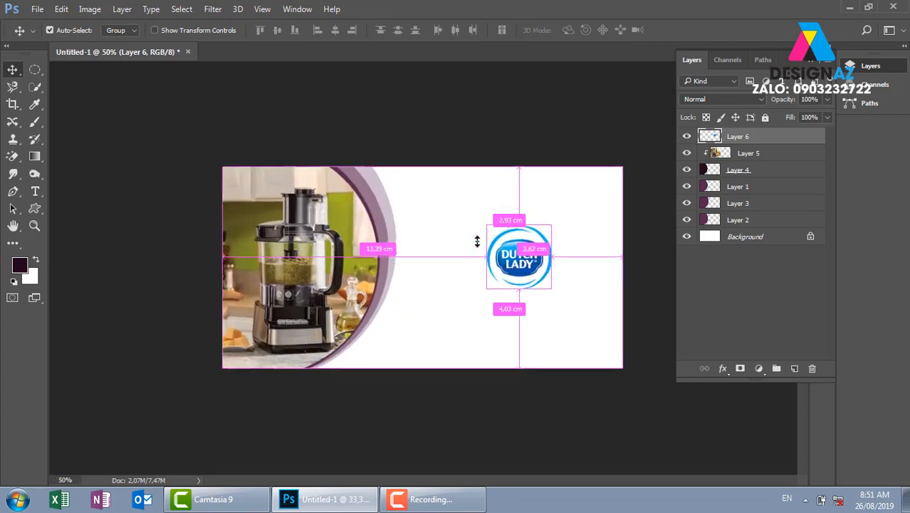
pyautogui.hotkey('ctrl', '+')
pyautogui.moveTo(560, 274); pyautogui.dragTo(377, 286)
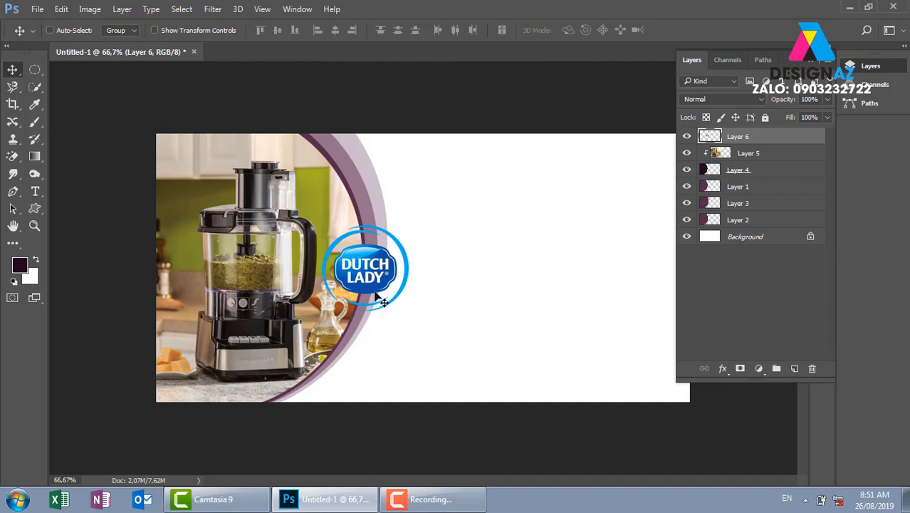
pyautogui.moveTo(378, 278); pyautogui.dragTo(390, 281)
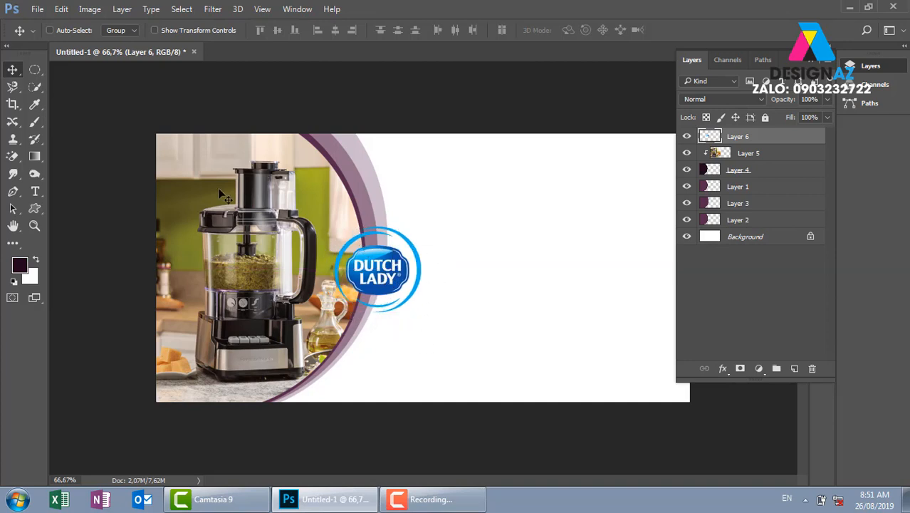
# Select a circle slightly larger than the logo with the Elliptical Marquee and add a new layer for it
pyautogui.click(34, 69)
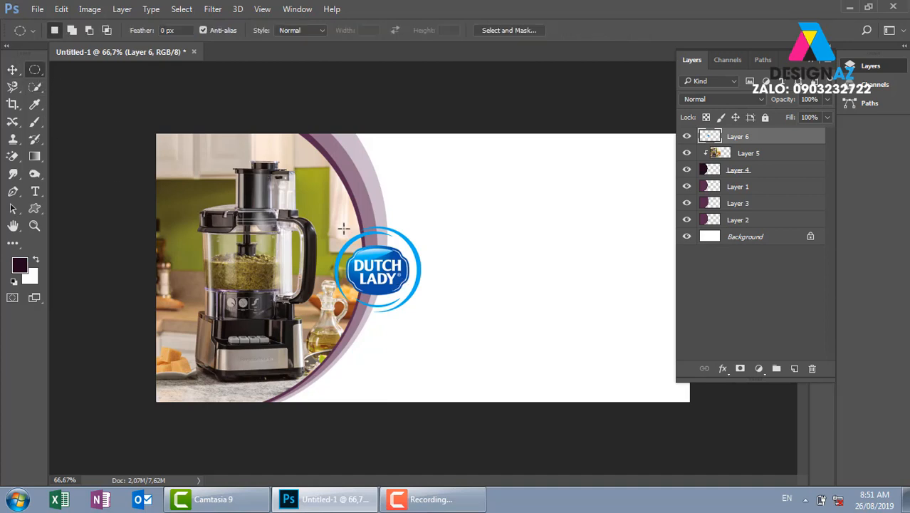
pyautogui.moveTo(334, 226); pyautogui.dragTo(433, 323)
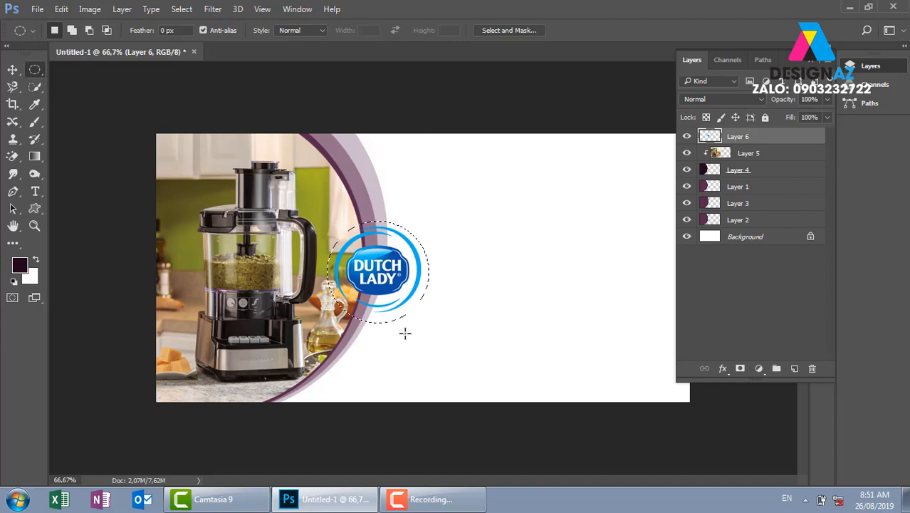
pyautogui.click(794, 368)
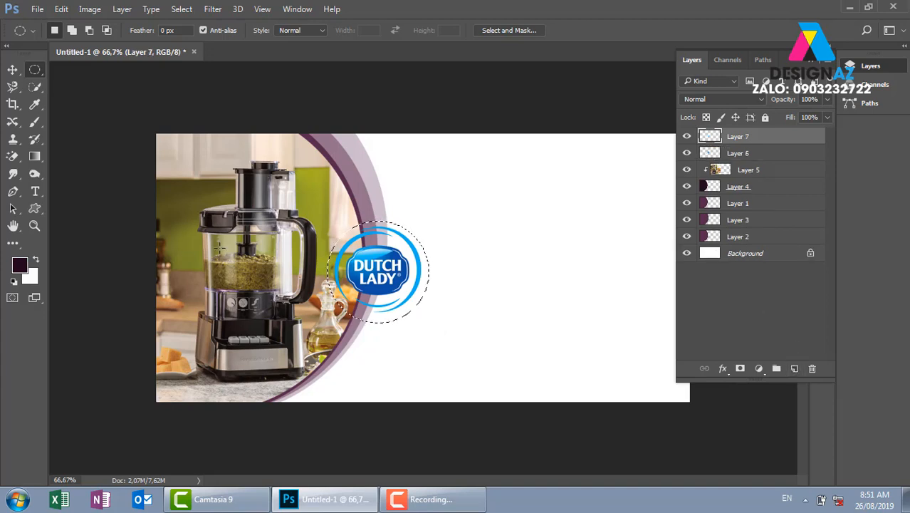
# Fill the circle selection with the mid purple sampled from the rings, deselect, and place its layer beneath the logo
pyautogui.press('i')
pyautogui.click(353, 163)
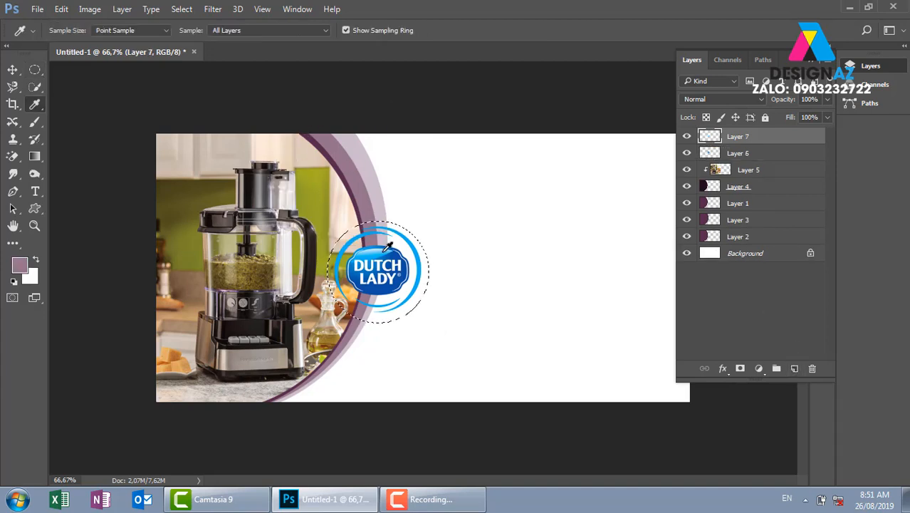
pyautogui.hotkey('alt', 'BackSpace')
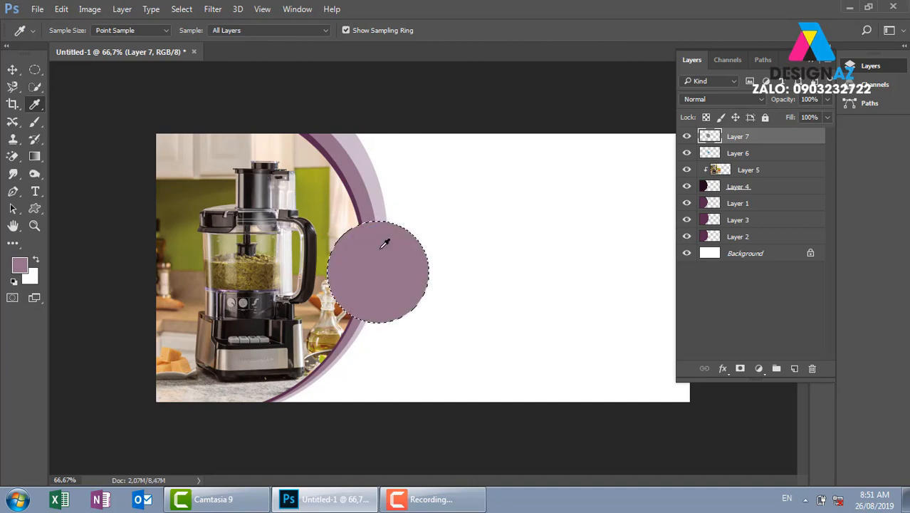
pyautogui.press('v')
pyautogui.hotkey('ctrl', 'd')
pyautogui.hotkey('ctrl', '[')
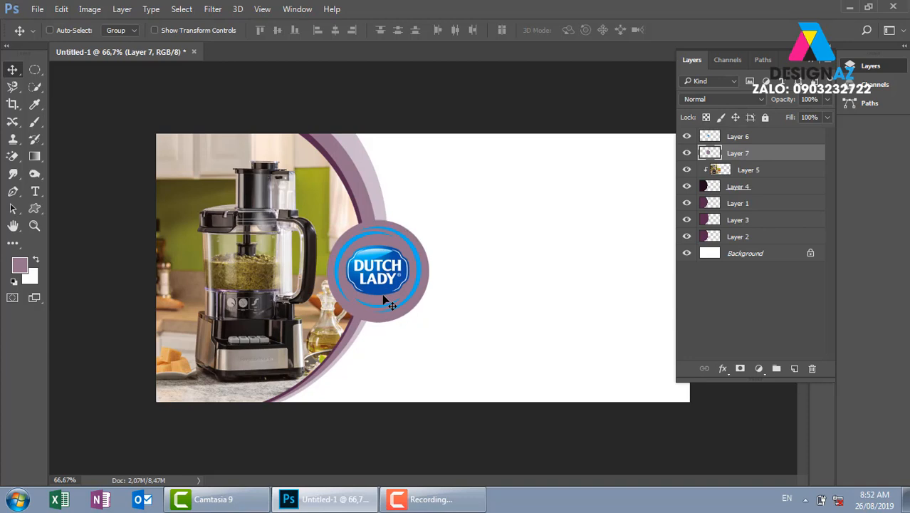
# Set the opacity of the purple circle on Layer 7 to 50%
pyautogui.hotkey('ctrl', '+')
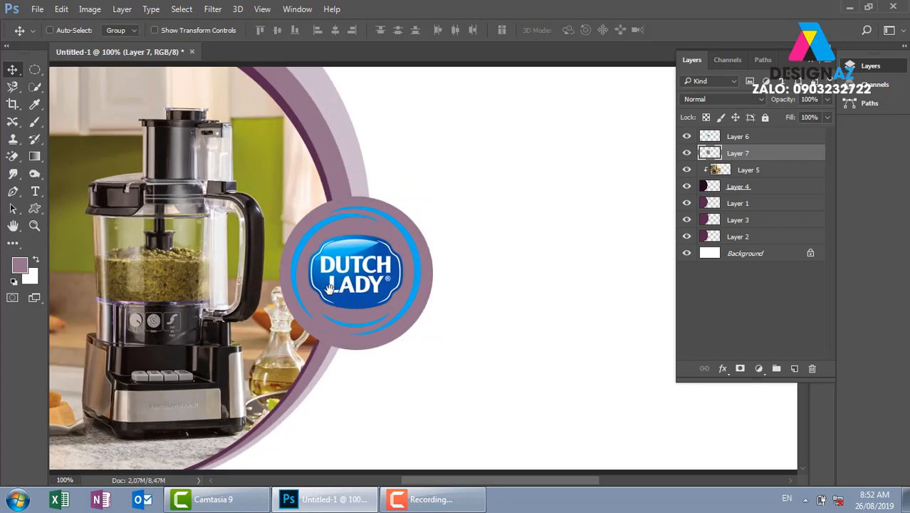
pyautogui.moveTo(431, 274); pyautogui.dragTo(366, 305)
pyautogui.press('5')
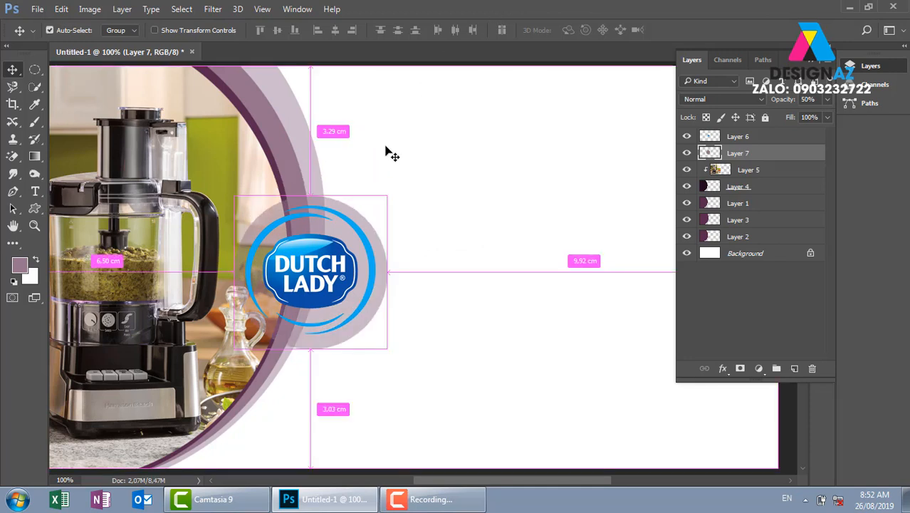
# Duplicate the purple circle behind the logo and scale the copy down slightly about its centre
pyautogui.hotkey('ctrl', 'j')
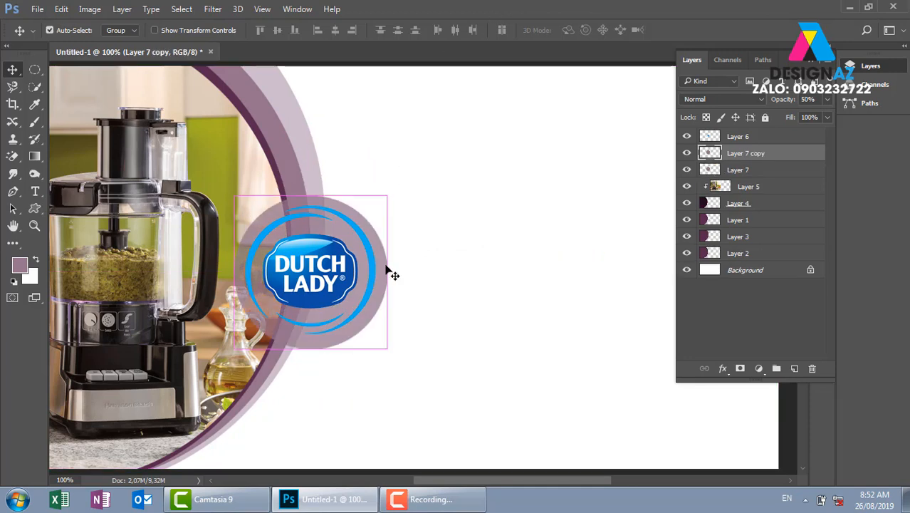
pyautogui.hotkey('ctrl', 't')
pyautogui.moveTo(388, 195); pyautogui.dragTo(384, 199)
pyautogui.press('Return')
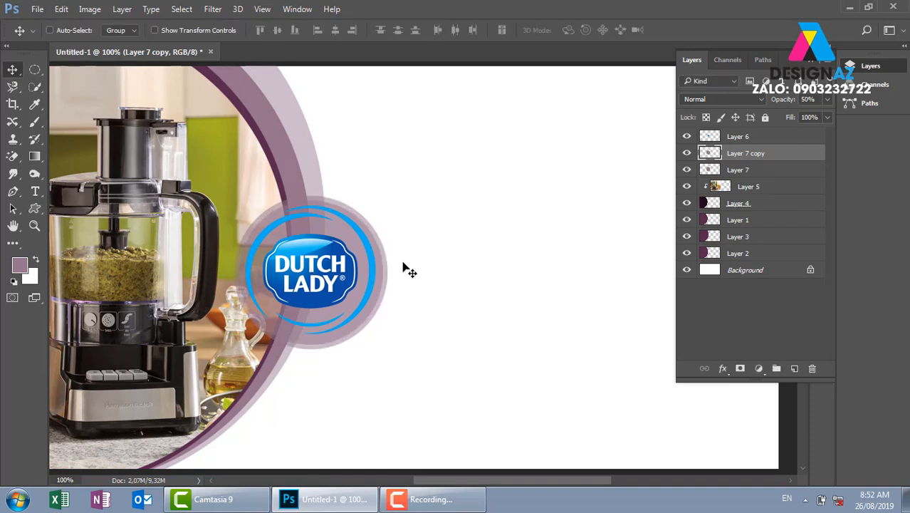
# Move the smaller circle copy onto the empty white area beside the logo and set its opacity to 100%
pyautogui.moveTo(370, 316); pyautogui.dragTo(593, 193)
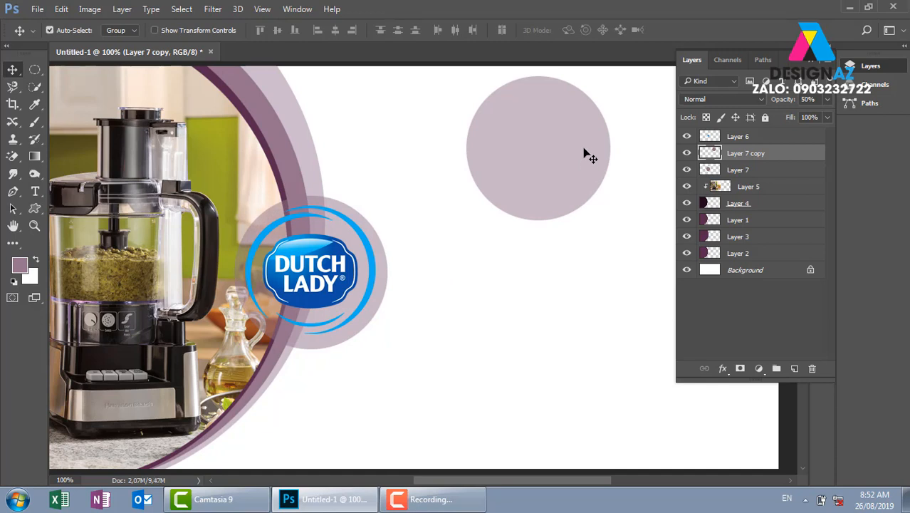
pyautogui.hotkey('ctrl', 'z')
pyautogui.hotkey('ctrl', 'z')
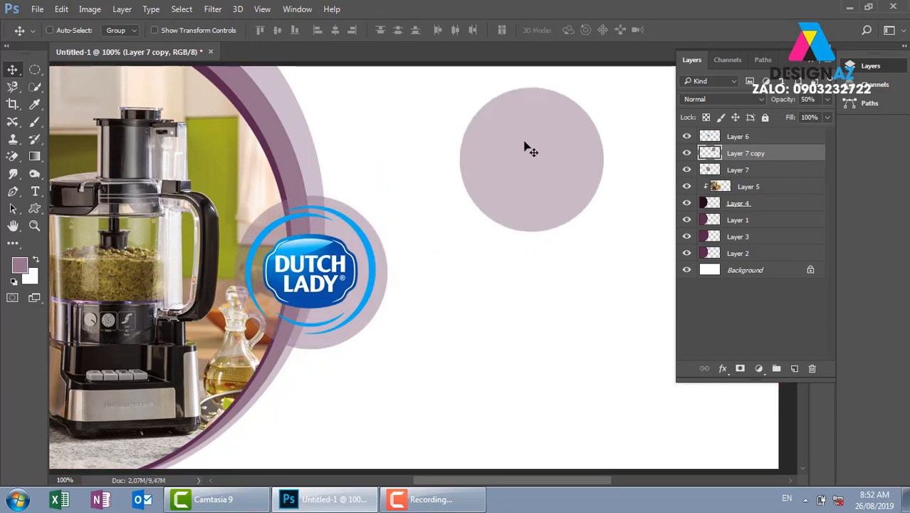
pyautogui.click(827, 101)
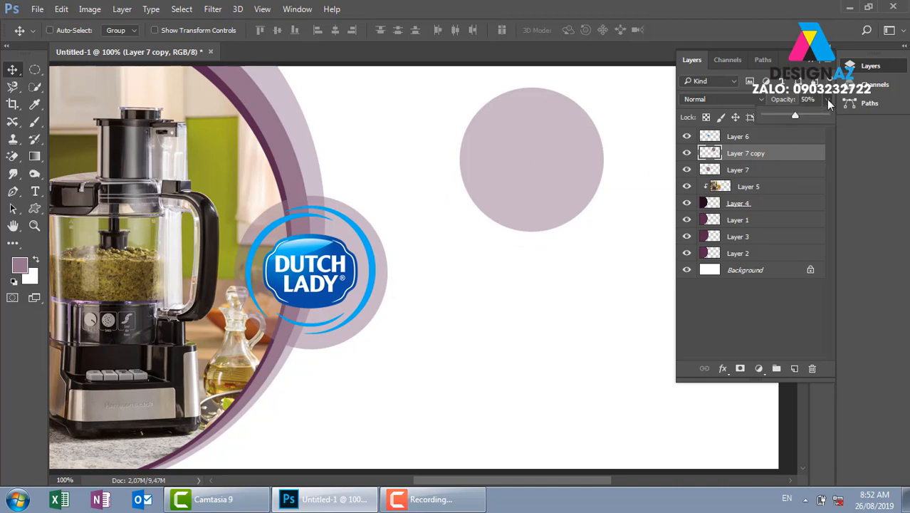
pyautogui.moveTo(801, 116); pyautogui.dragTo(831, 113)
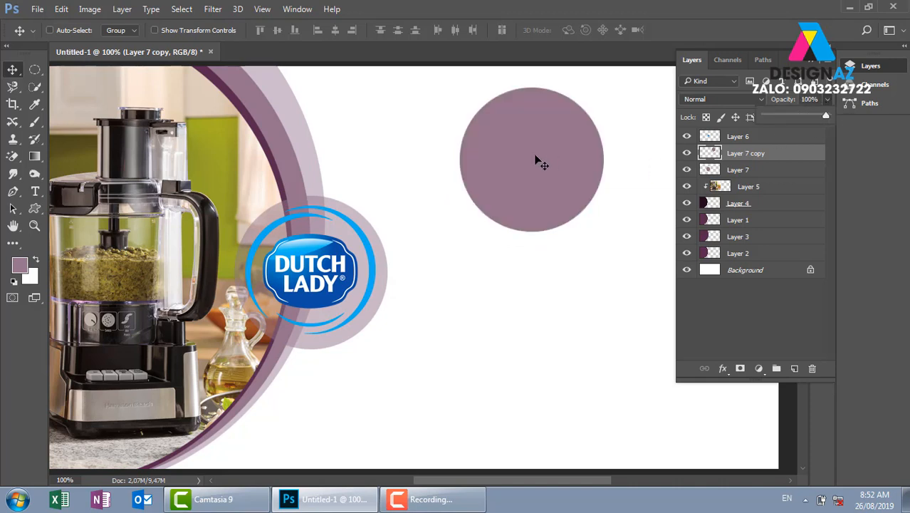
pyautogui.moveTo(538, 158); pyautogui.dragTo(510, 195)
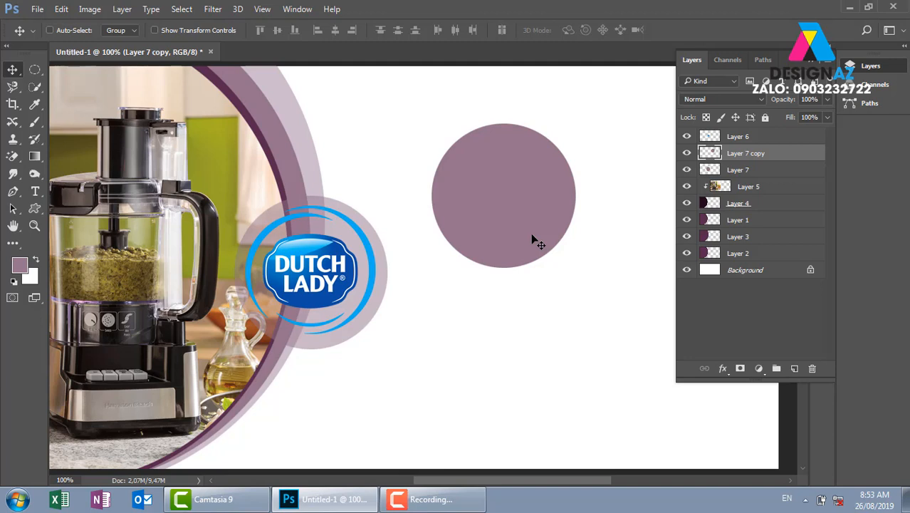
# Recolour the circle copy white using its layer outline as the selection, and move it back behind the logo
pyautogui.press('ctrl')
pyautogui.keyDown('ctrl'); pyautogui.click(711, 154); pyautogui.keyUp('ctrl')
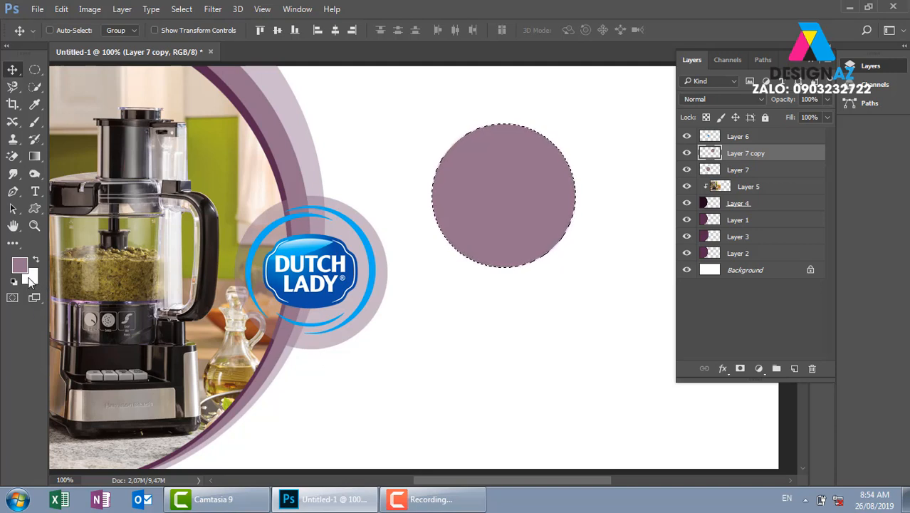
pyautogui.hotkey('ctrl', 'Delete')
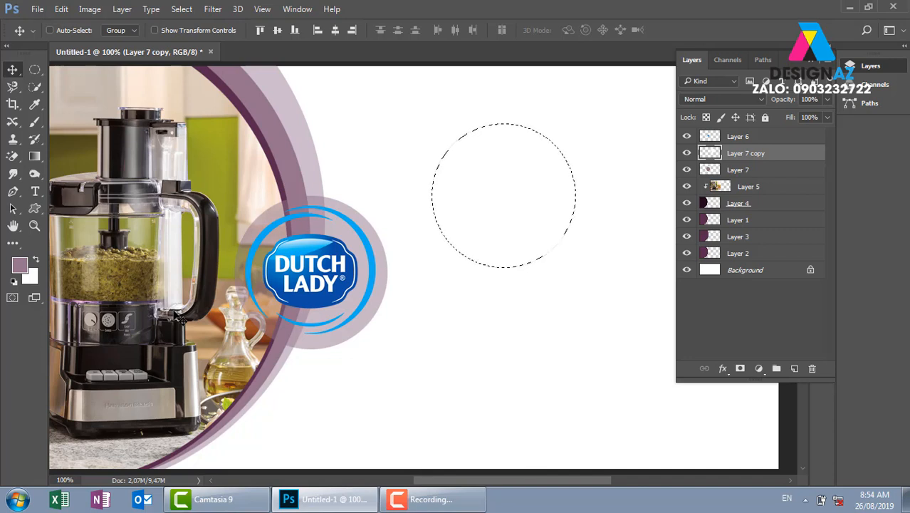
pyautogui.press('ctrl')
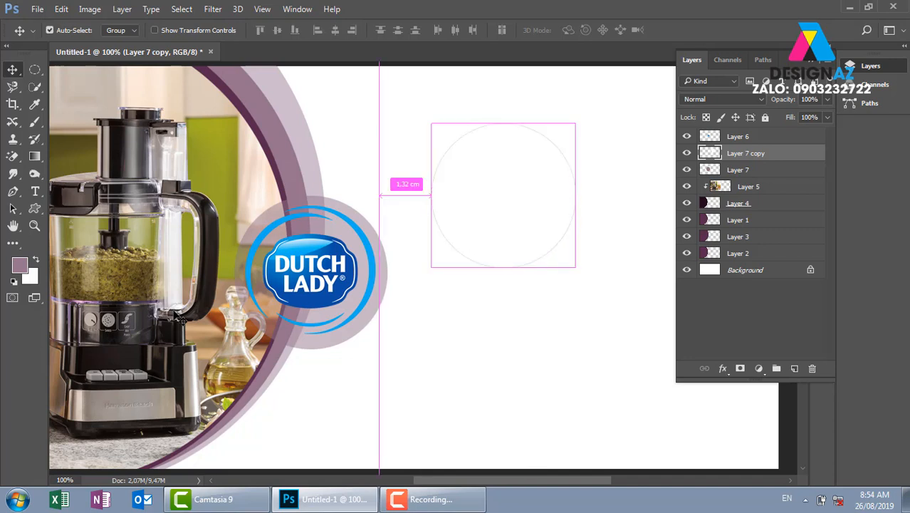
pyautogui.hotkey('ctrl', 'd')
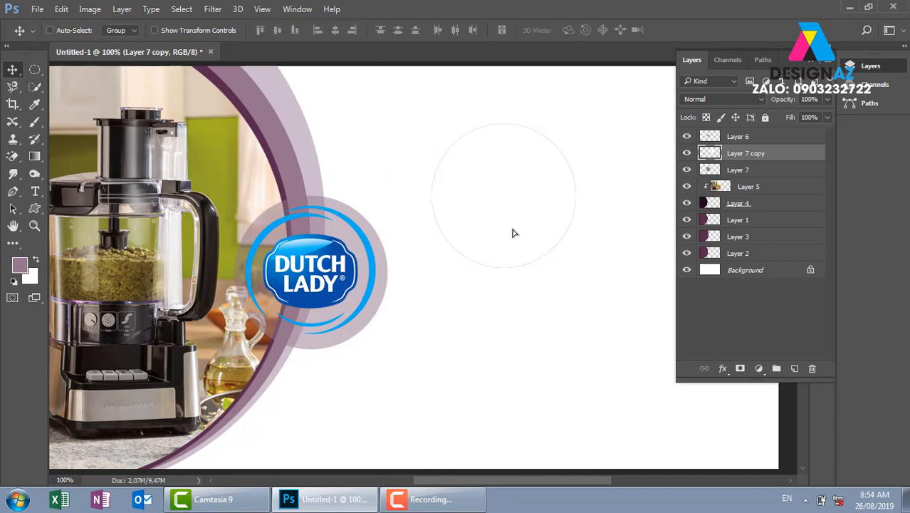
pyautogui.moveTo(514, 233); pyautogui.dragTo(333, 304)
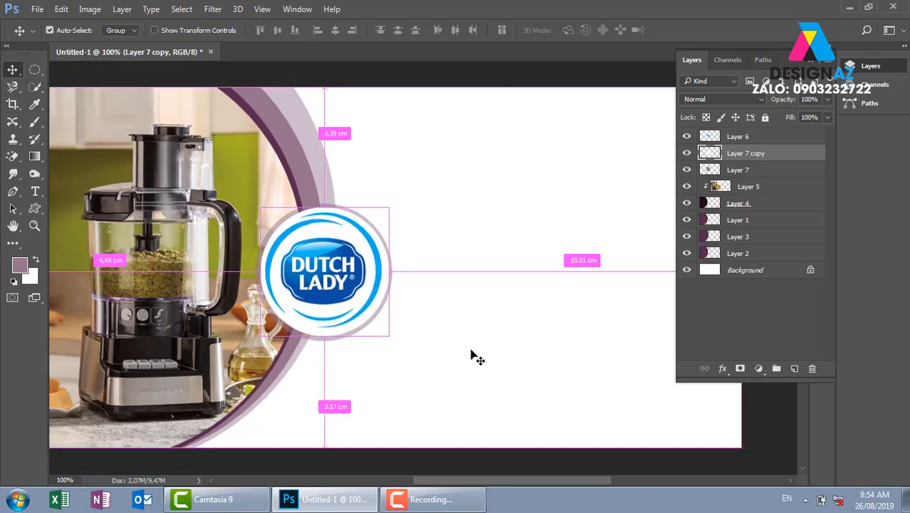
# Delete the white circle copy and the 50% purple circle on Layer 7 from behind the Dutch Lady logo
pyautogui.hotkey('ctrl', '-')
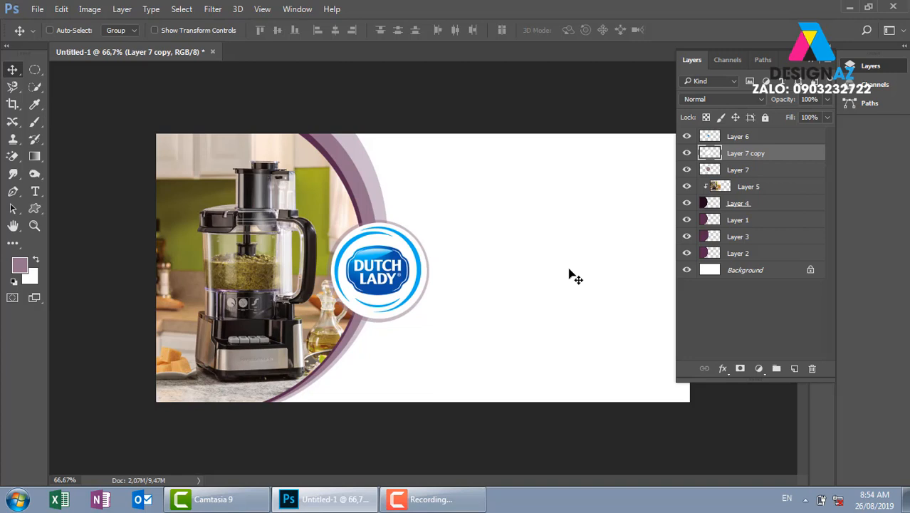
pyautogui.press('Delete')
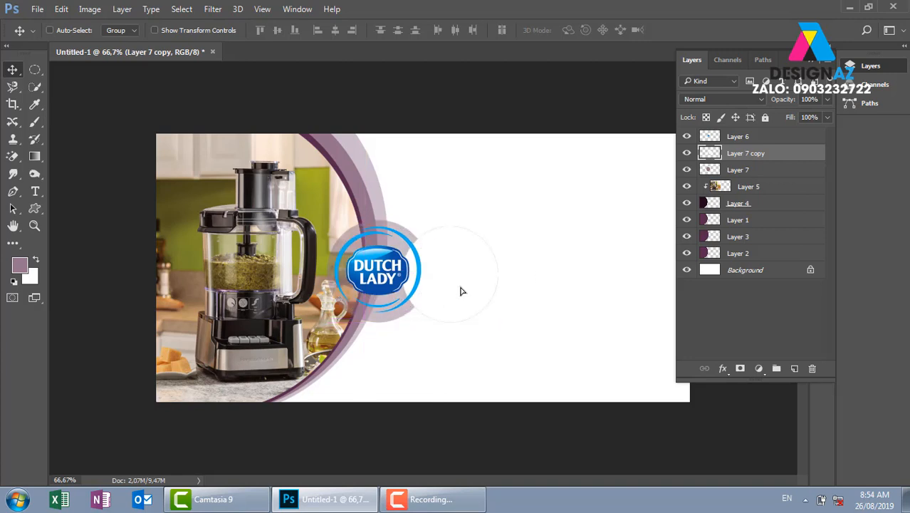
pyautogui.rightClick(428, 281)
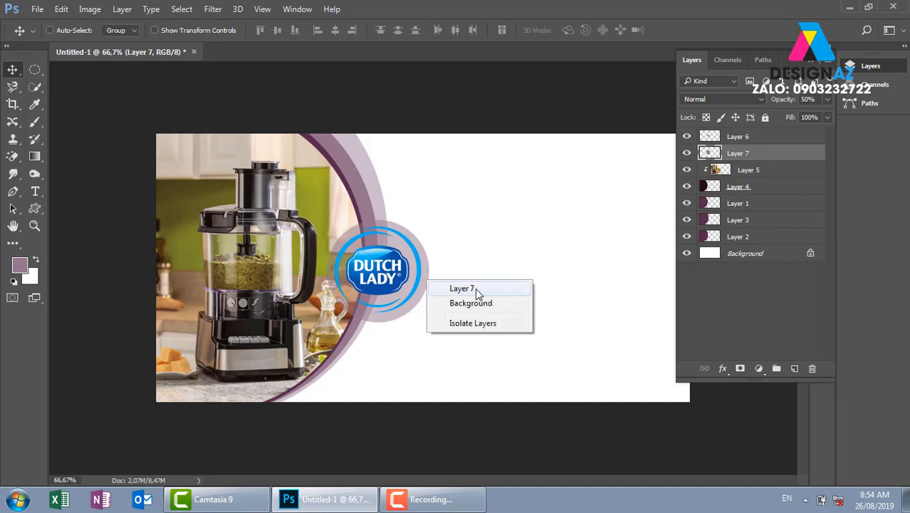
pyautogui.click(475, 288)
pyautogui.moveTo(475, 292); pyautogui.dragTo(492, 299)
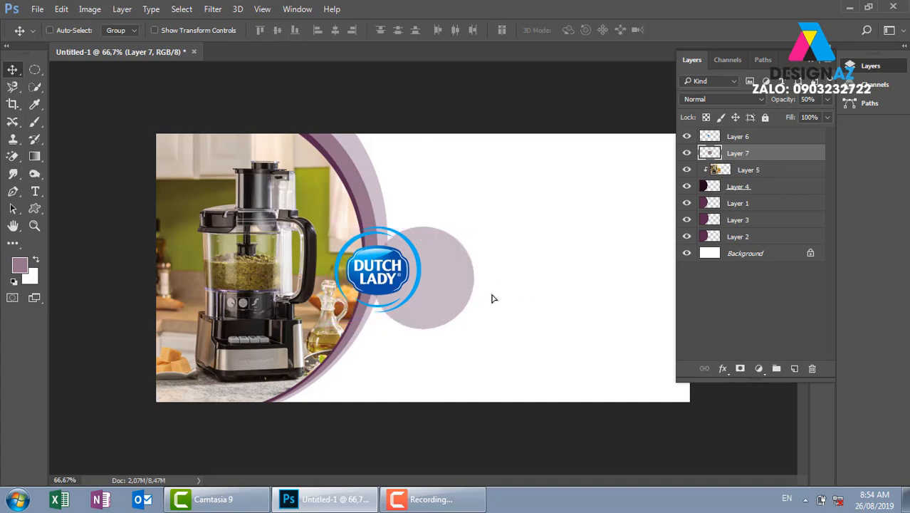
pyautogui.press('Delete')
# Delete the Dutch Lady logo on Layer 6, leaving the clipped photo and its purple circles in the banner
pyautogui.rightClick(383, 268)
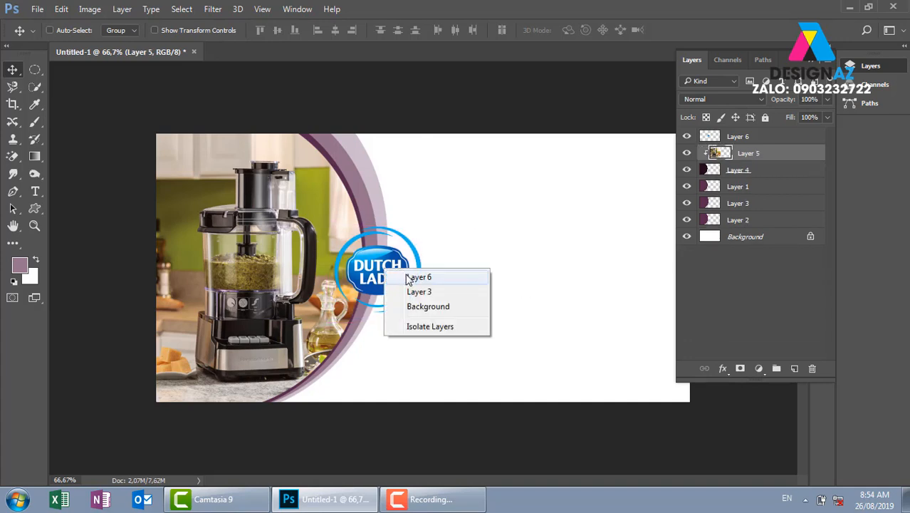
pyautogui.click(408, 275)
pyautogui.press('Delete')
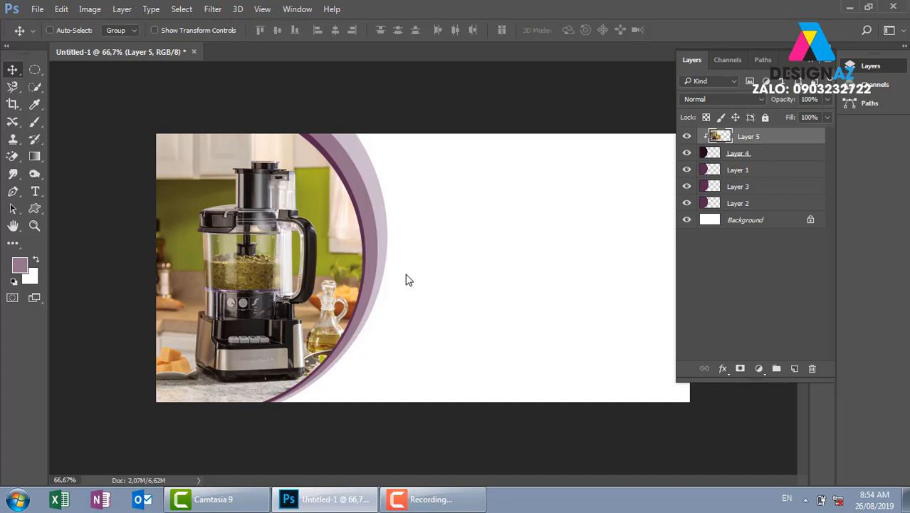
# Start opening another image file and browse to the "tuwlieu logo" folder on Local Disk (D:)
pyautogui.hotkey('ctrl', 'o')
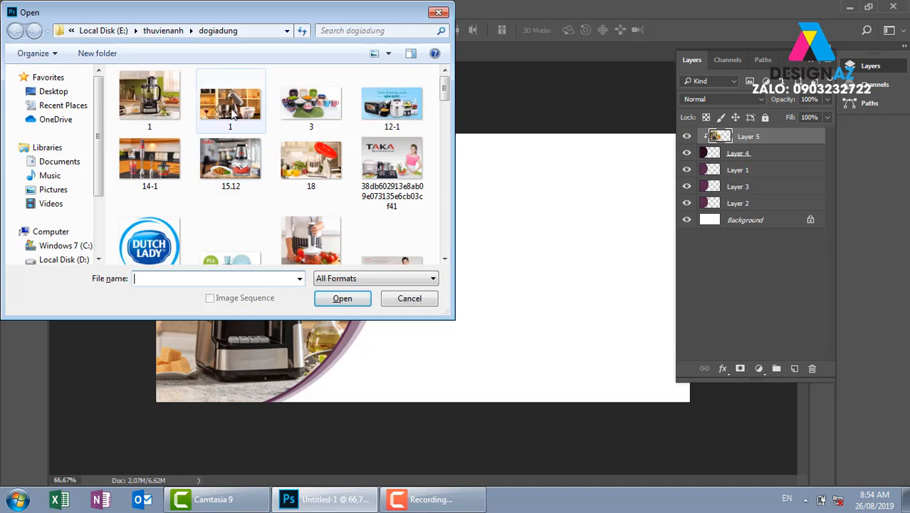
pyautogui.click(163, 30)
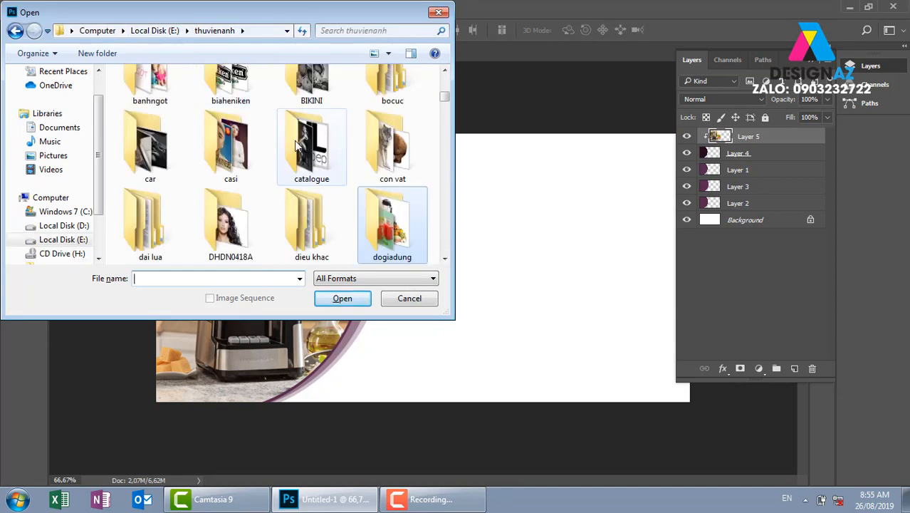
pyautogui.click(71, 226)
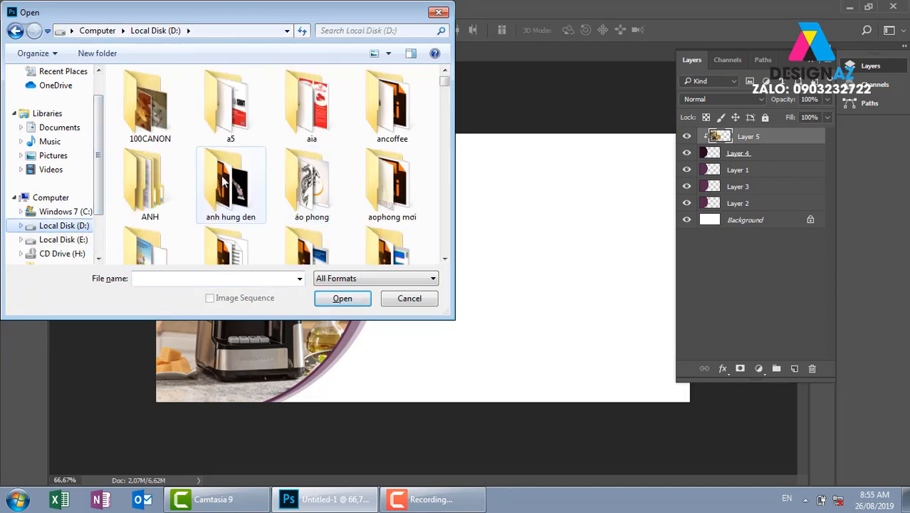
pyautogui.click(223, 181)
pyautogui.press('t')
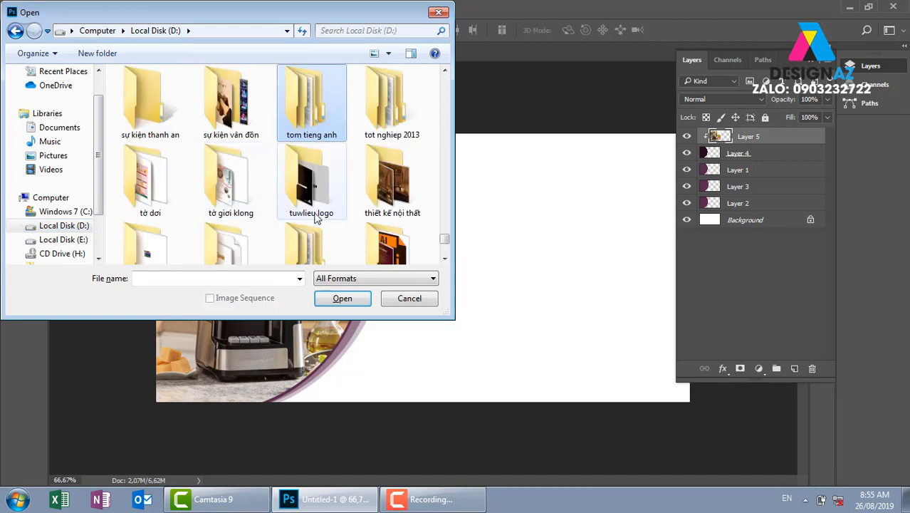
pyautogui.click(317, 219)
pyautogui.doubleClick(330, 197)
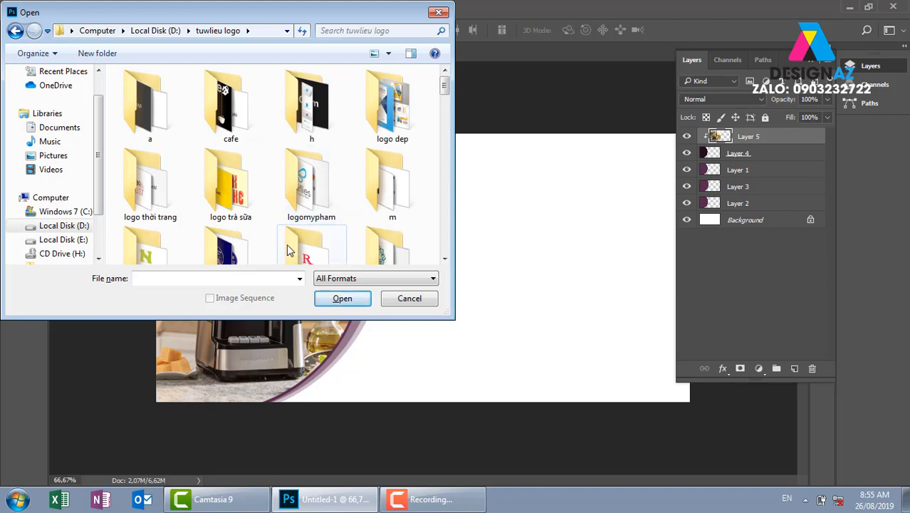
pyautogui.click(444, 260)
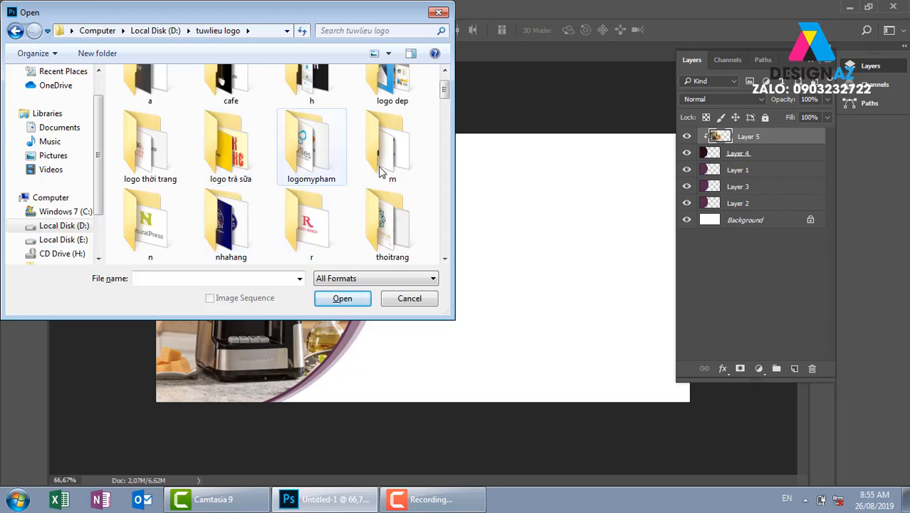
# Open the dark blue Charites Beauty logo image from the logomypham folder
pyautogui.doubleClick(338, 175)
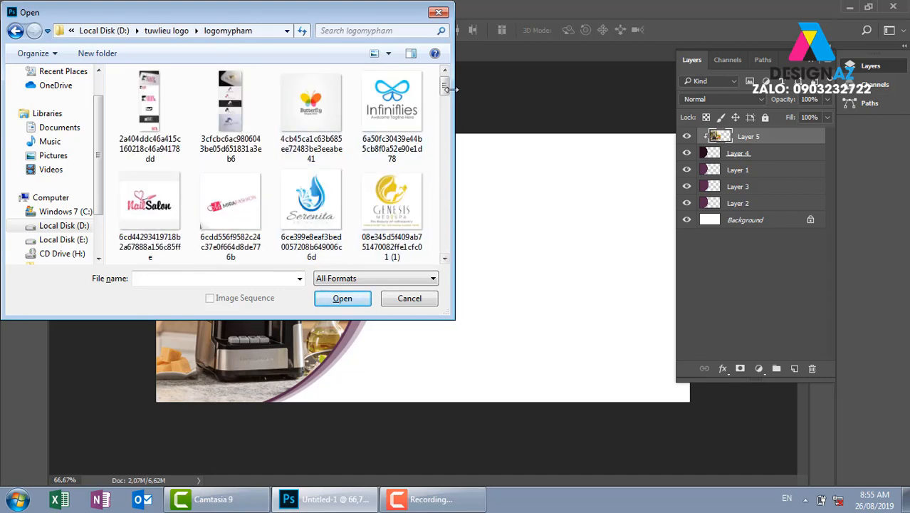
pyautogui.moveTo(447, 88); pyautogui.dragTo(463, 152)
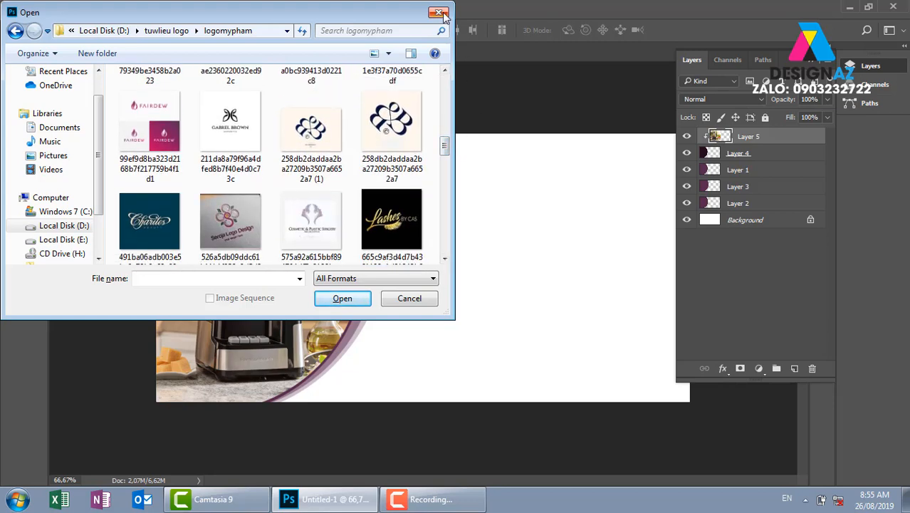
pyautogui.click(154, 228)
pyautogui.click(356, 298)
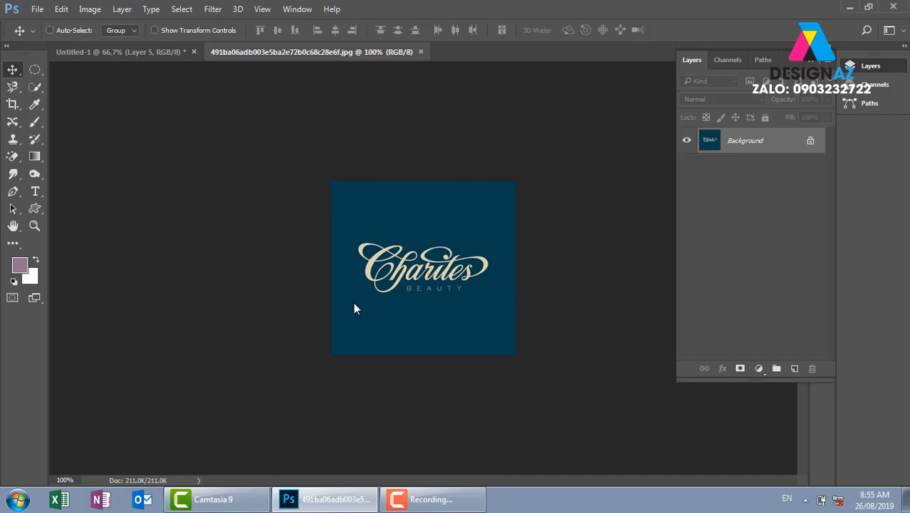
# Copy the entire logo image, close its file, and paste it onto the white area of the banner
pyautogui.hotkey('ctrl', 'a')
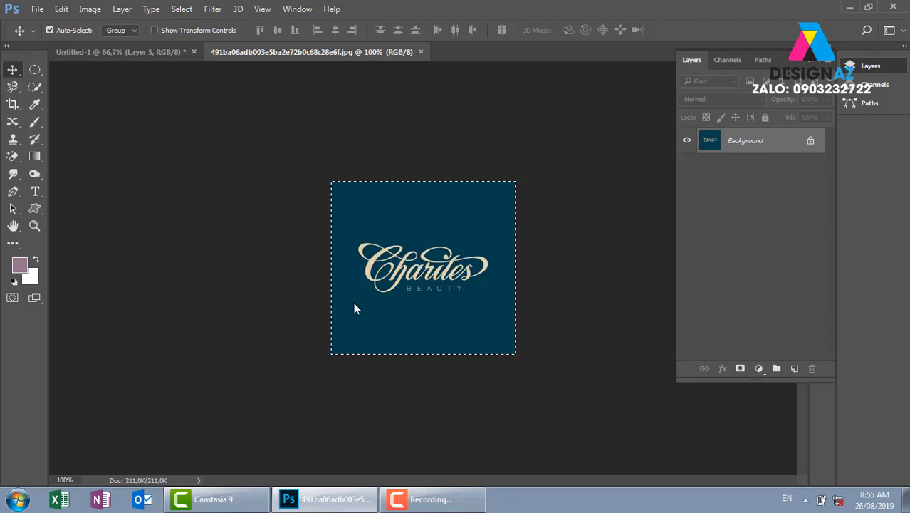
pyautogui.hotkey('ctrl', 'w')
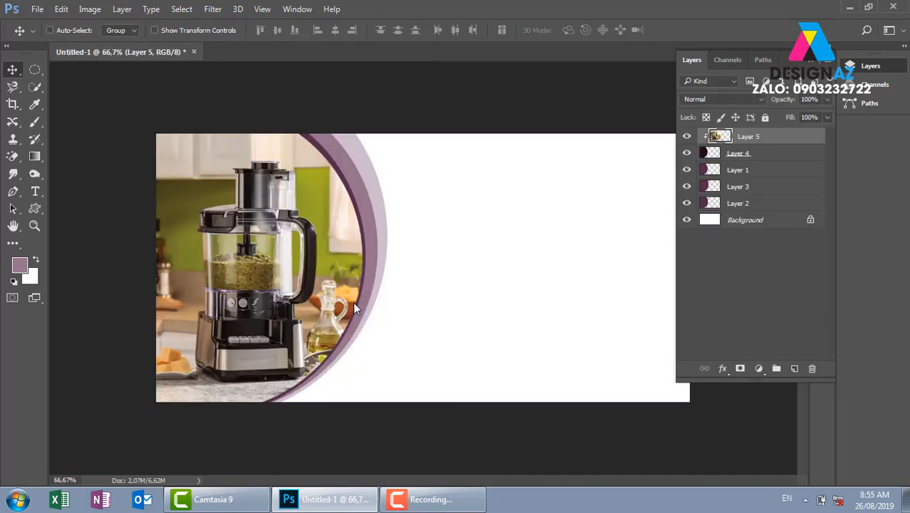
pyautogui.hotkey('ctrl', 'v')
pyautogui.moveTo(491, 323); pyautogui.dragTo(630, 231)
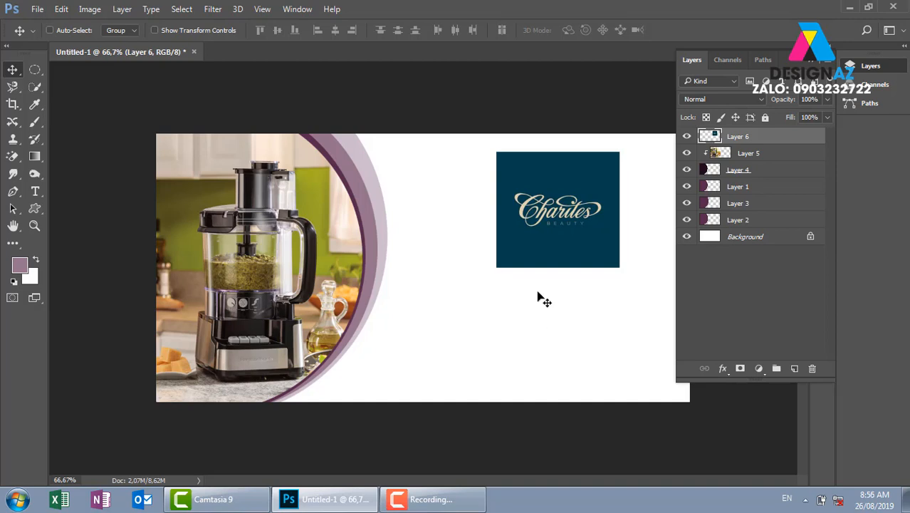
pyautogui.moveTo(574, 255); pyautogui.dragTo(592, 242)
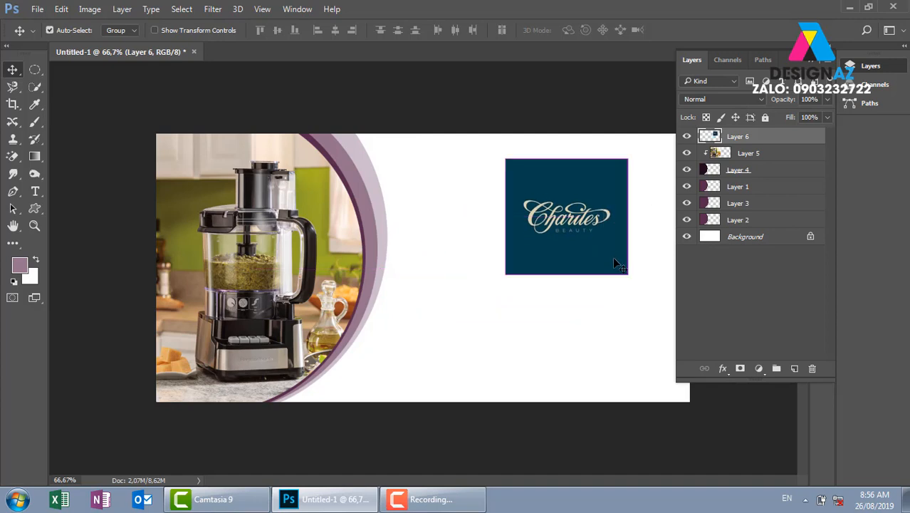
# Scale the pasted logo square down to about two thirds and align it flush with the banner's top edge
pyautogui.hotkey('ctrl', 't')
pyautogui.moveTo(628, 274); pyautogui.dragTo(569, 199)
pyautogui.press('Return')
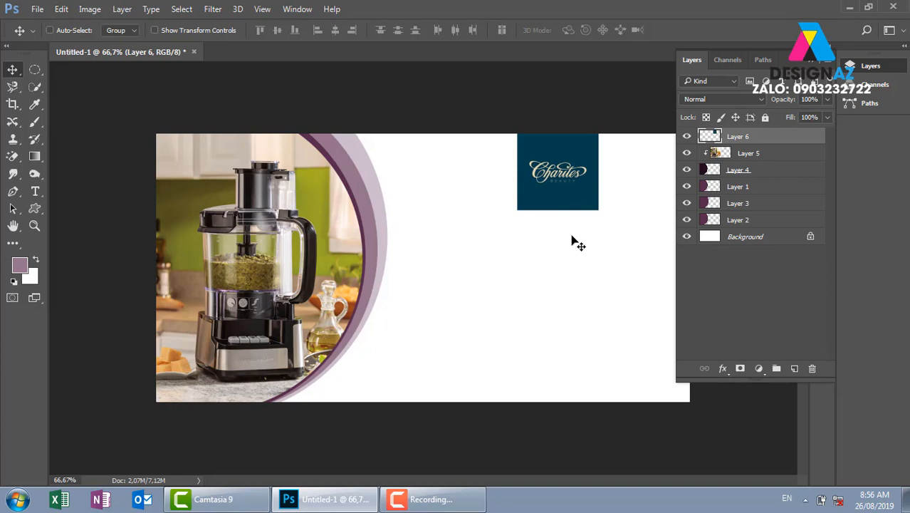
# Switch to the Rectangular Marquee tool and set its style to Normal
pyautogui.hotkey('ctrl', '+')
pyautogui.hscroll(3, 514, 238)
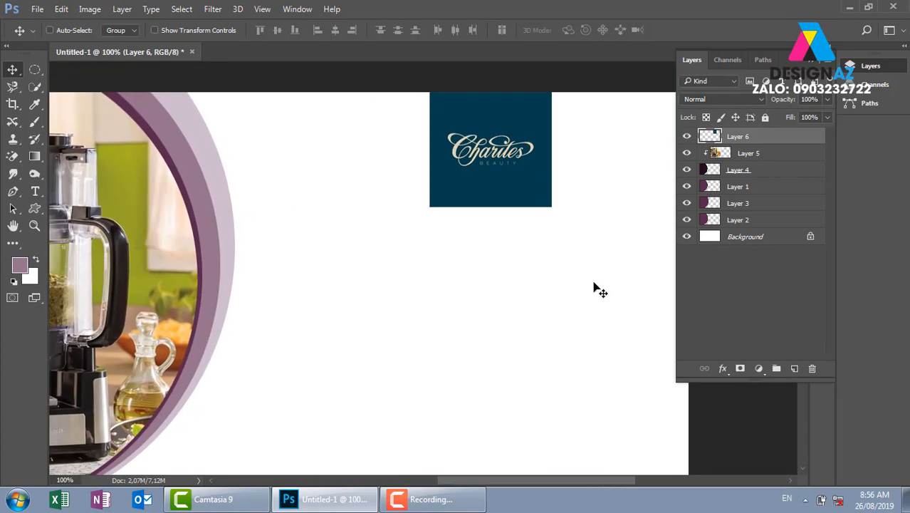
pyautogui.rightClick(36, 71)
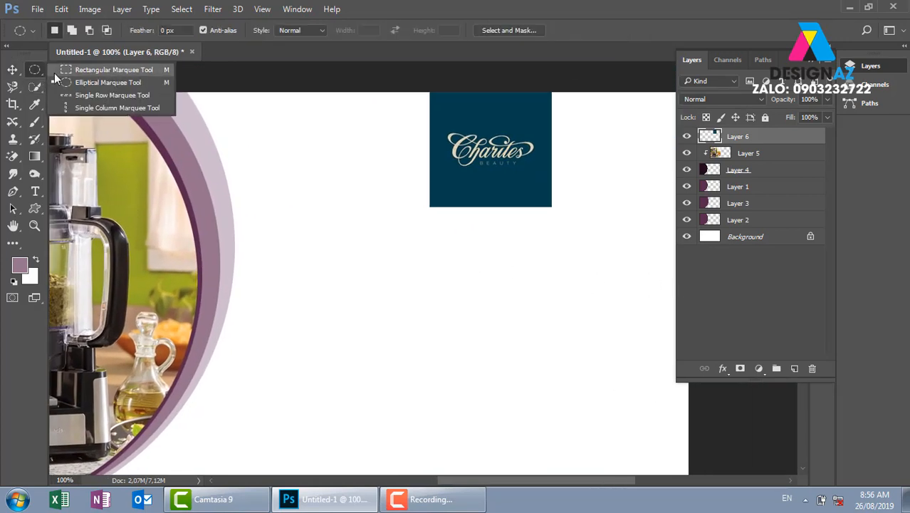
pyautogui.click(69, 69)
pyautogui.moveTo(378, 211); pyautogui.dragTo(360, 234)
pyautogui.click(291, 29)
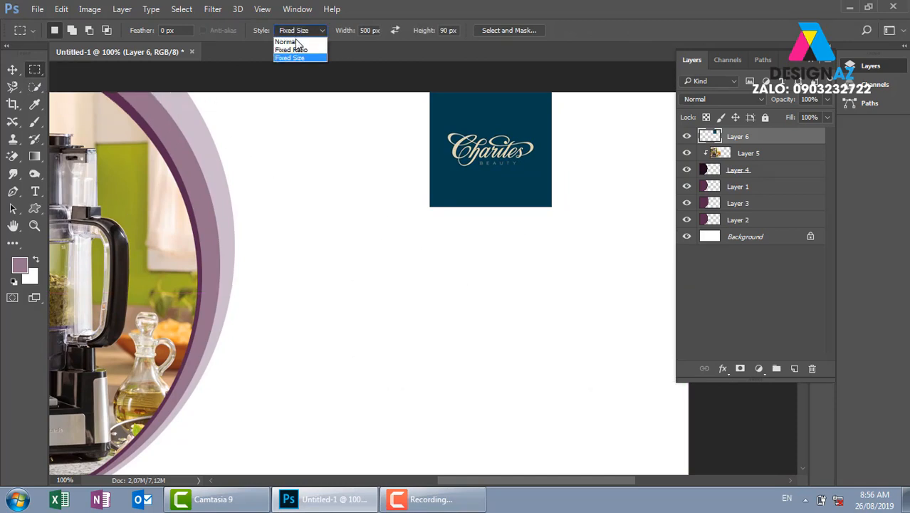
pyautogui.click(296, 40)
pyautogui.moveTo(394, 180); pyautogui.dragTo(514, 370)
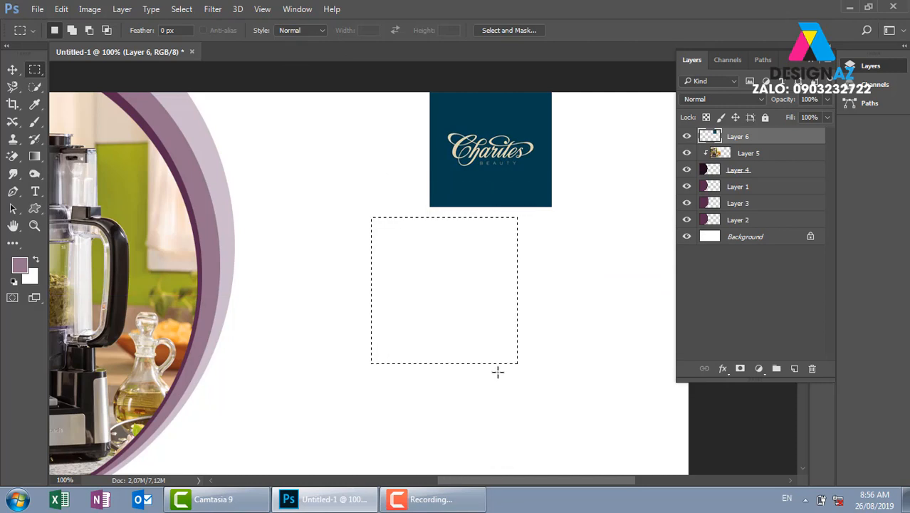
pyautogui.rightClick(471, 272)
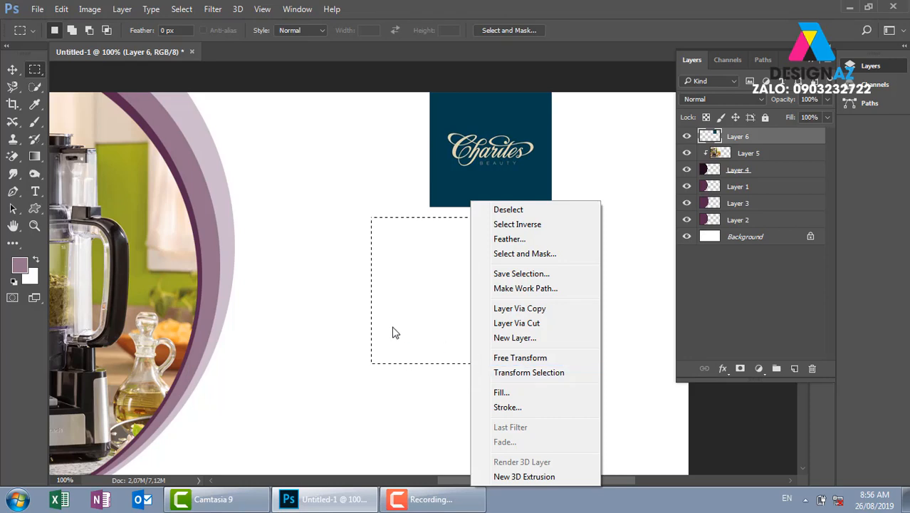
pyautogui.click(399, 276)
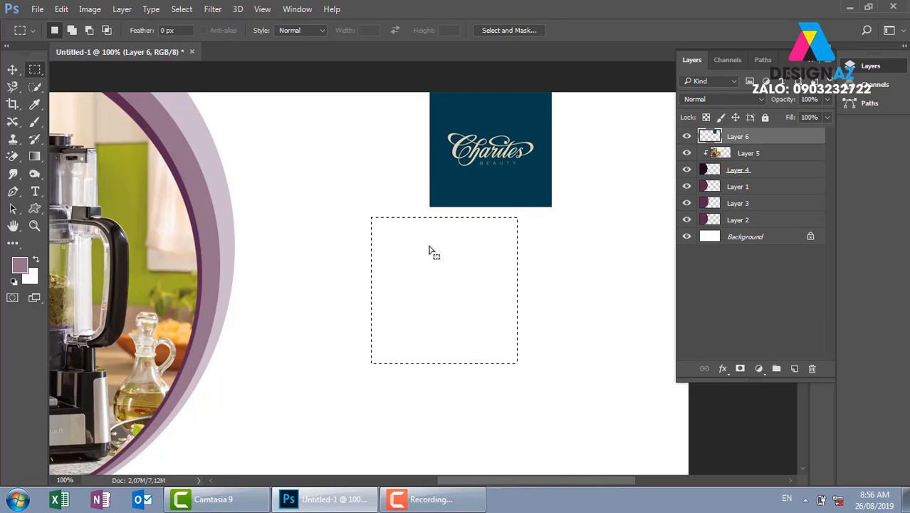
pyautogui.click(313, 255)
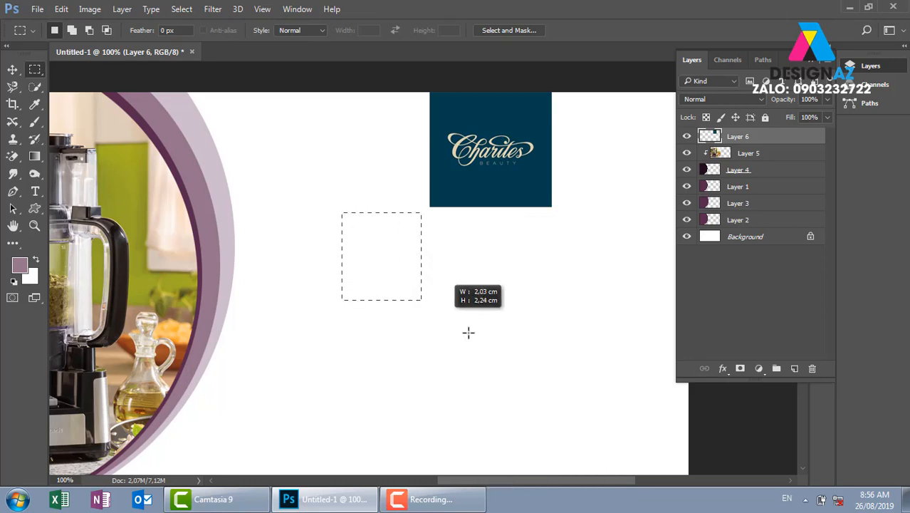
pyautogui.moveTo(468, 332); pyautogui.dragTo(513, 366)
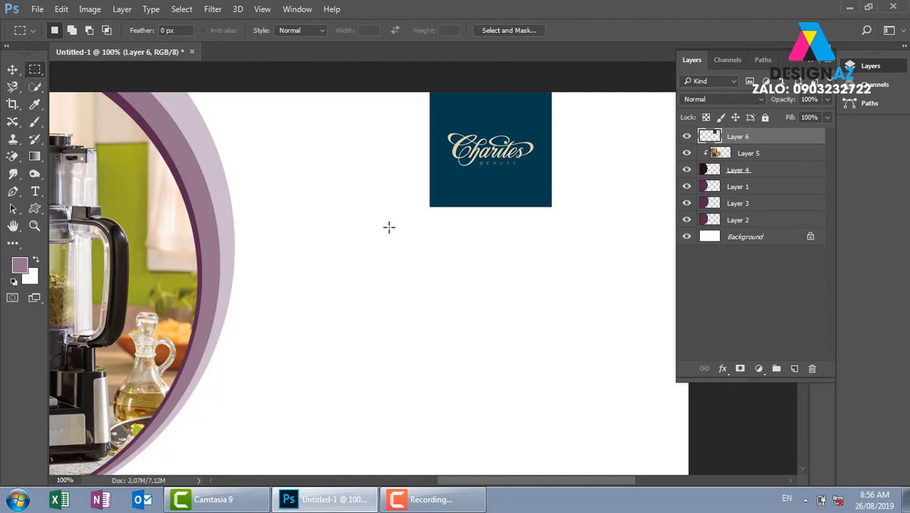
# Draw a square selection below the logo and transform it to about 99% width and 95% height
pyautogui.moveTo(389, 227); pyautogui.dragTo(548, 383)
pyautogui.rightClick(504, 271)
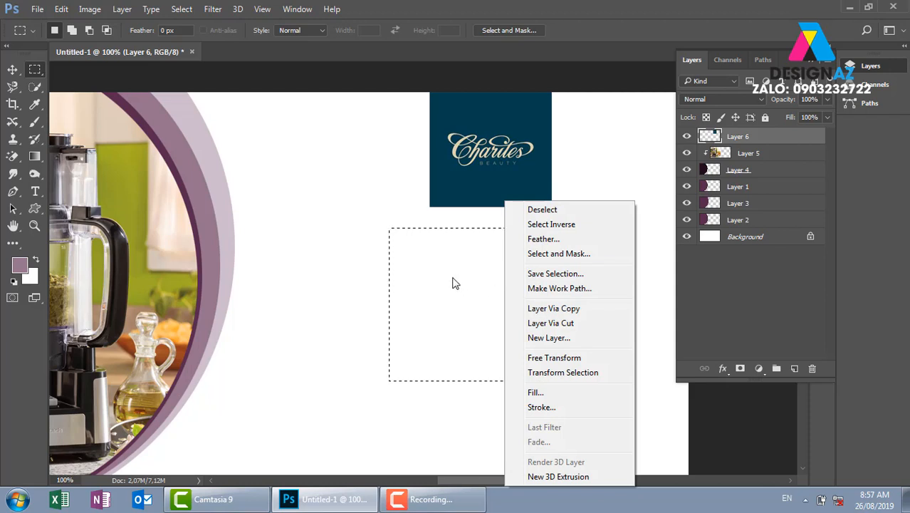
pyautogui.click(567, 381)
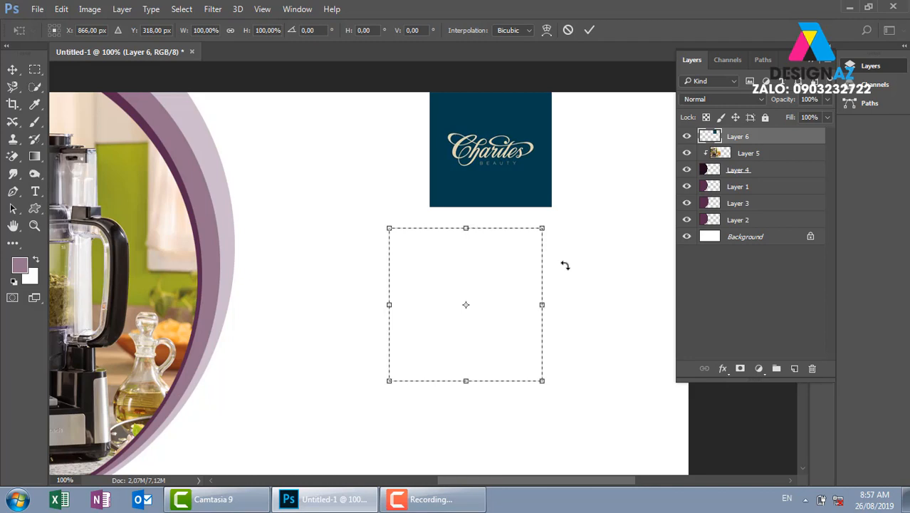
pyautogui.moveTo(466, 228)
pyautogui.mouseDown()
pyautogui.moveTo(467, 280)
pyautogui.moveTo(470, 228)
pyautogui.mouseUp()
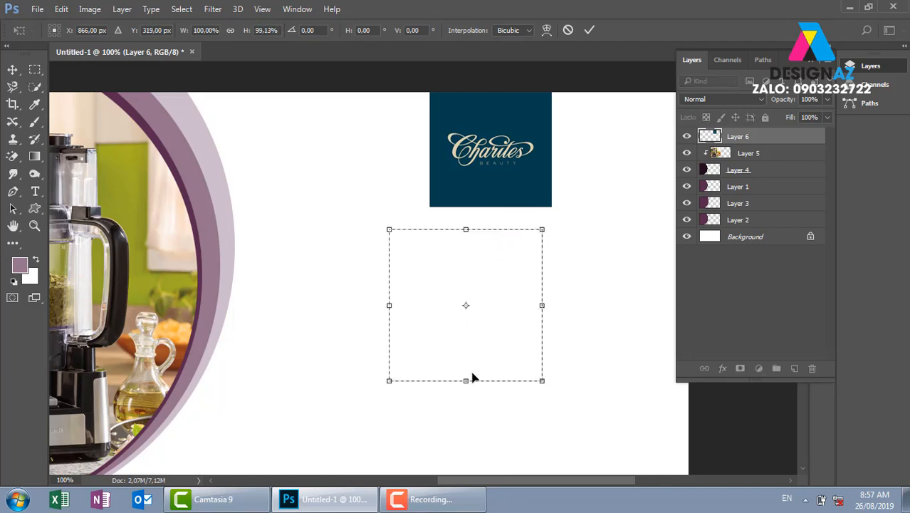
pyautogui.moveTo(467, 381); pyautogui.dragTo(469, 374)
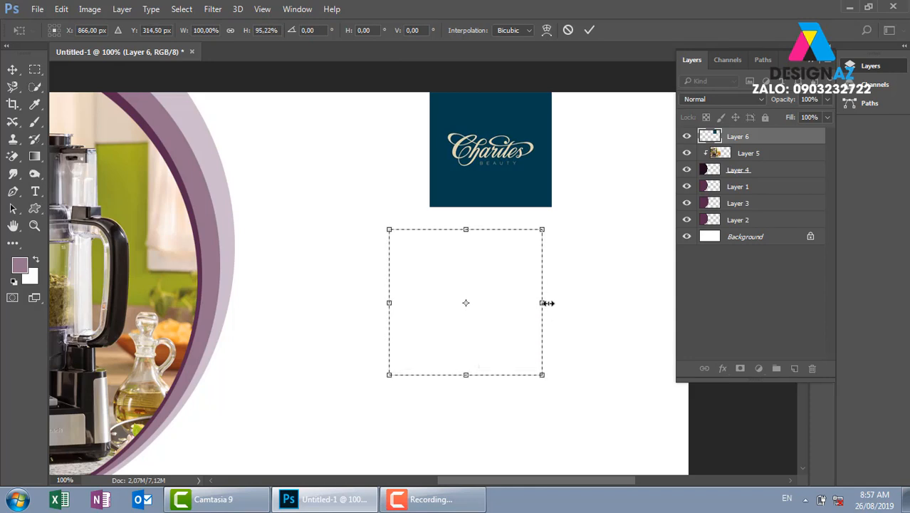
pyautogui.moveTo(547, 303); pyautogui.dragTo(527, 301)
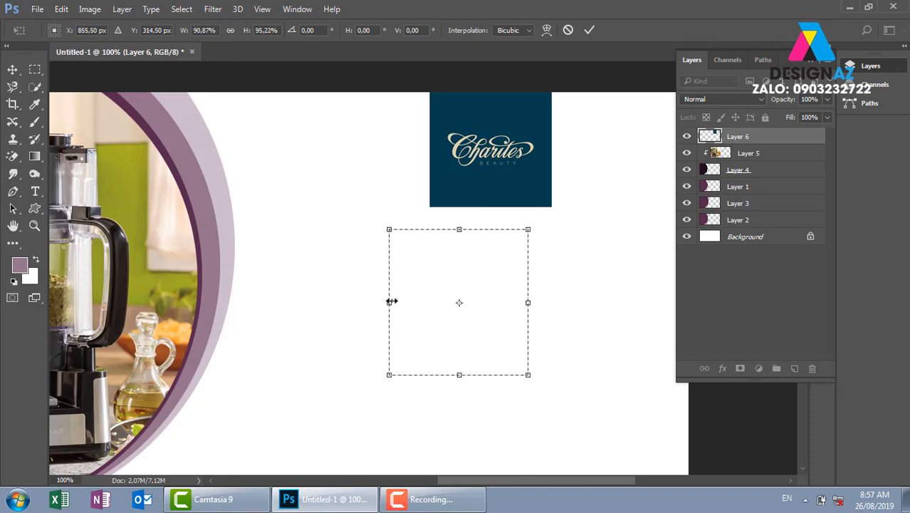
pyautogui.moveTo(391, 301)
pyautogui.mouseDown()
pyautogui.moveTo(363, 302)
pyautogui.moveTo(377, 302)
pyautogui.mouseUp()
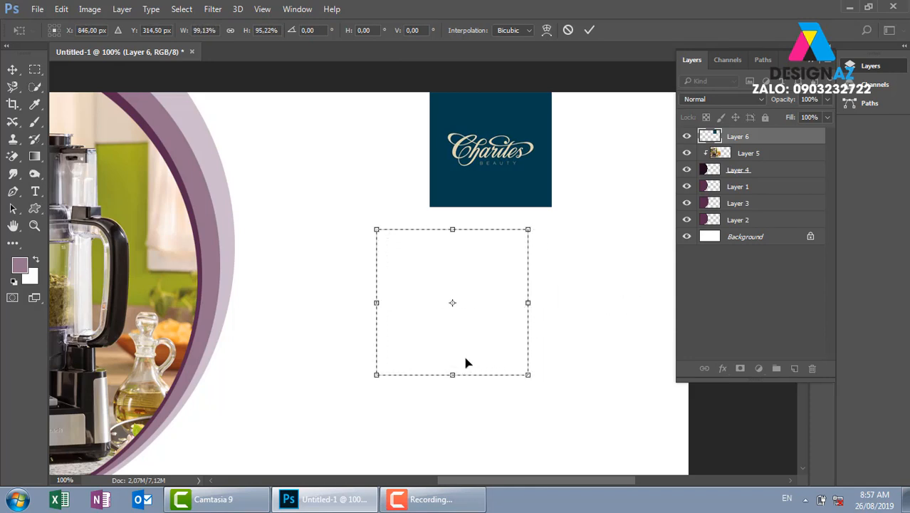
# Rotate the square selection 45° into a diamond and center it beneath the logo
pyautogui.moveTo(551, 222); pyautogui.dragTo(553, 305)
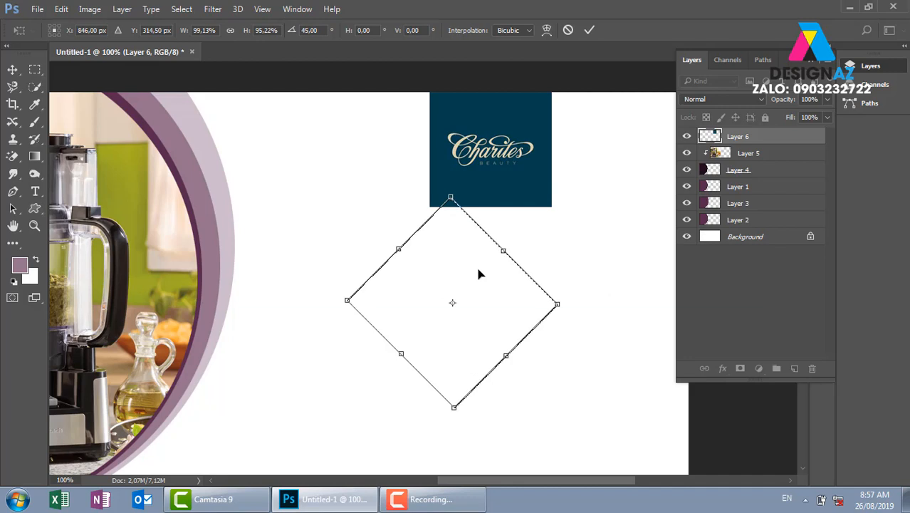
pyautogui.press('Return')
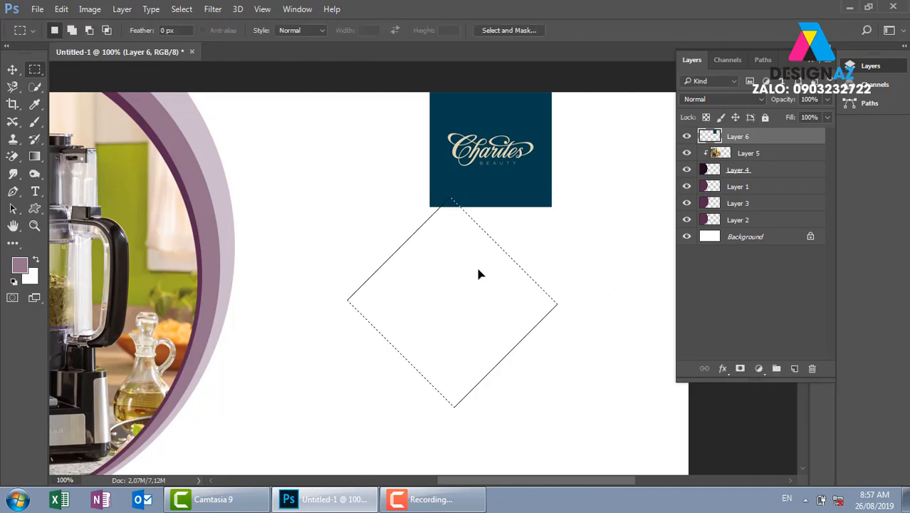
pyautogui.moveTo(478, 304); pyautogui.dragTo(507, 305)
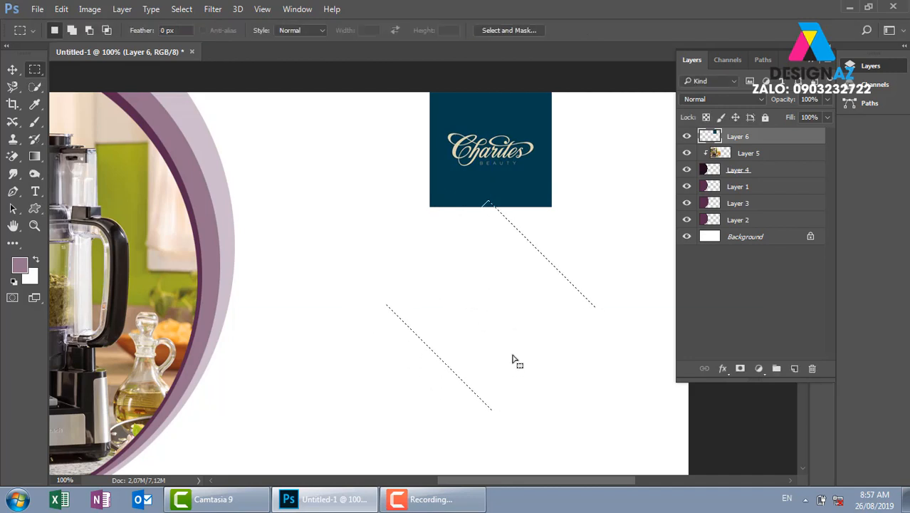
# Flatten the diamond selection to about 31% height and move it up so it overlaps the logo's bottom edge
pyautogui.rightClick(504, 285)
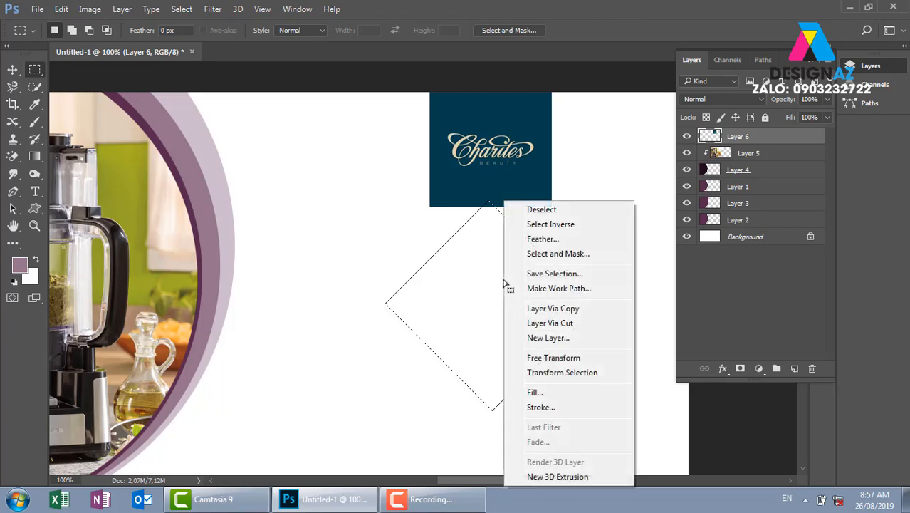
pyautogui.click(553, 376)
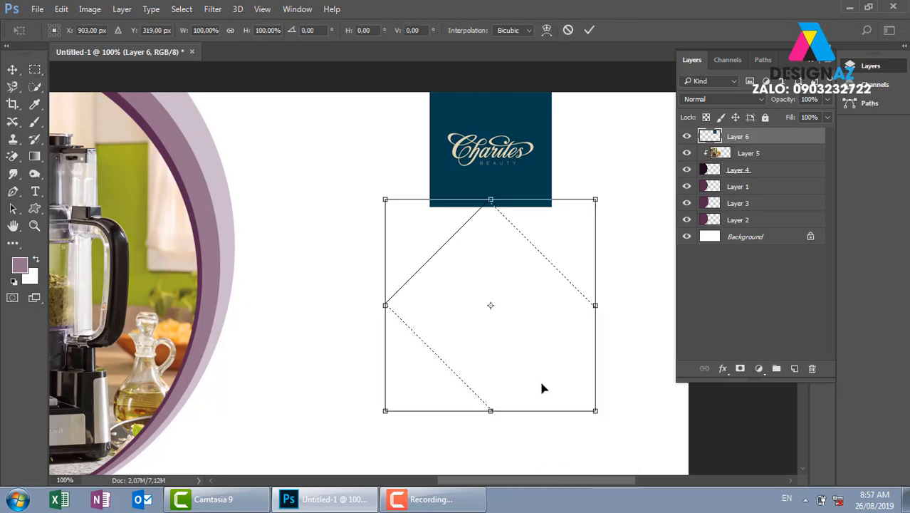
pyautogui.moveTo(490, 411); pyautogui.dragTo(484, 268)
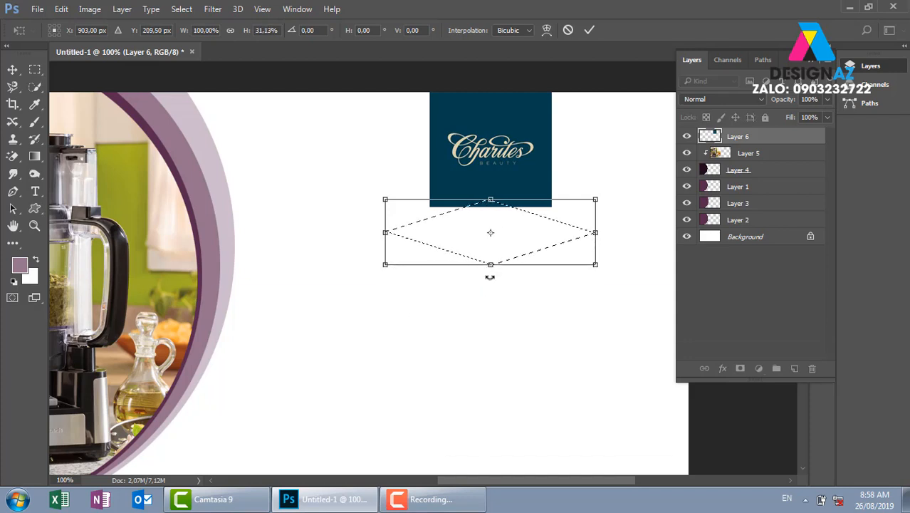
pyautogui.press('Return')
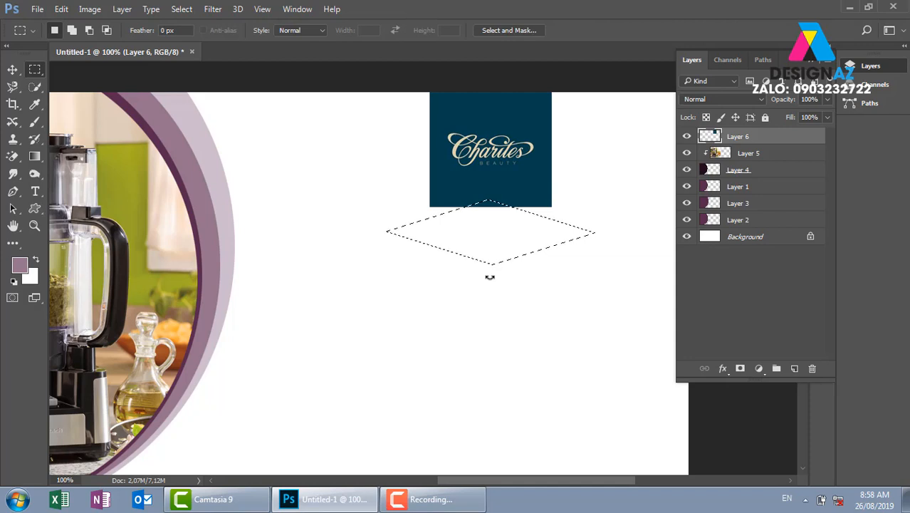
pyautogui.moveTo(504, 237); pyautogui.dragTo(504, 217)
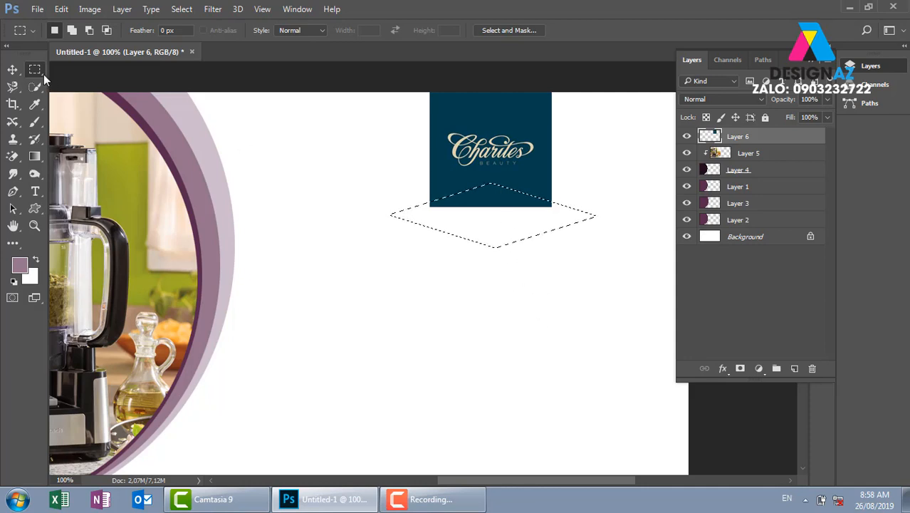
# Delete the logo area inside the diamond selection to form a ribbon notch, and clear the selection
pyautogui.click(12, 69)
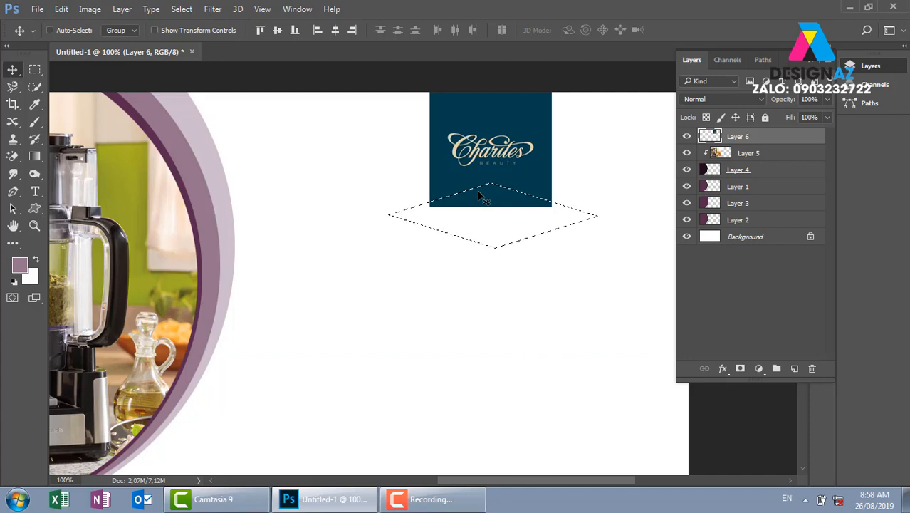
pyautogui.press('Delete')
pyautogui.moveTo(488, 236); pyautogui.dragTo(490, 283)
pyautogui.hotkey('ctrl', 'd')
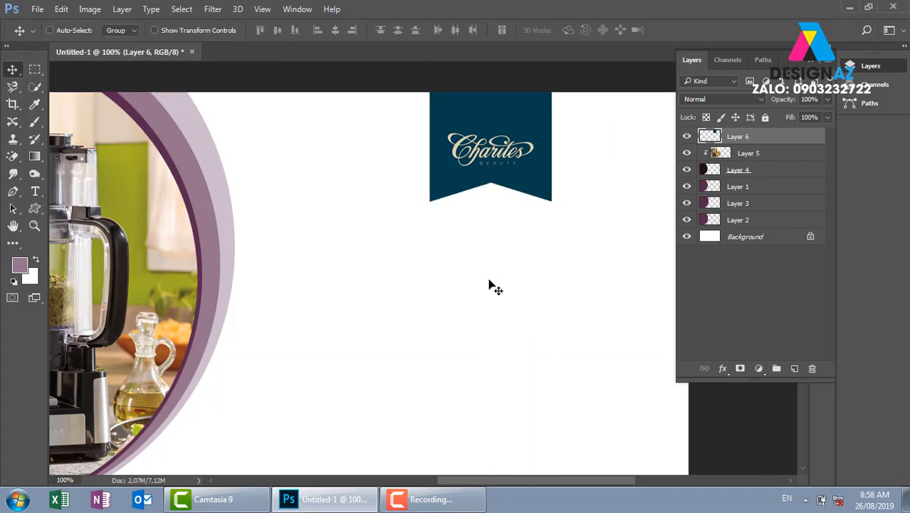
pyautogui.hotkey('ctrl', '-')
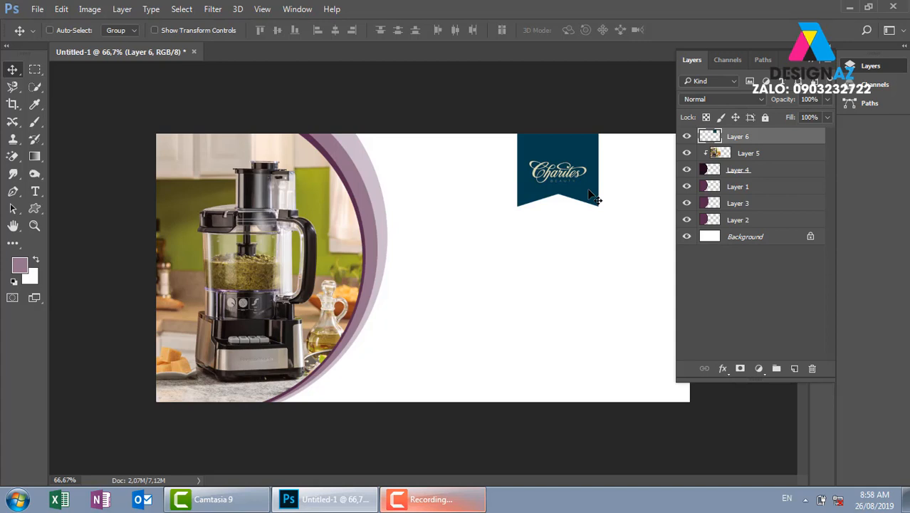
pyautogui.hotkey('ctrl', '+')
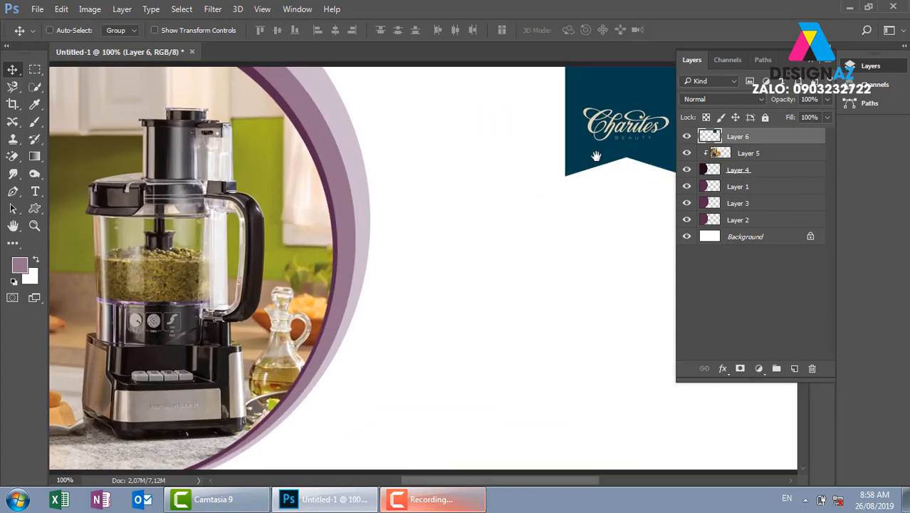
pyautogui.moveTo(595, 153); pyautogui.dragTo(426, 122)
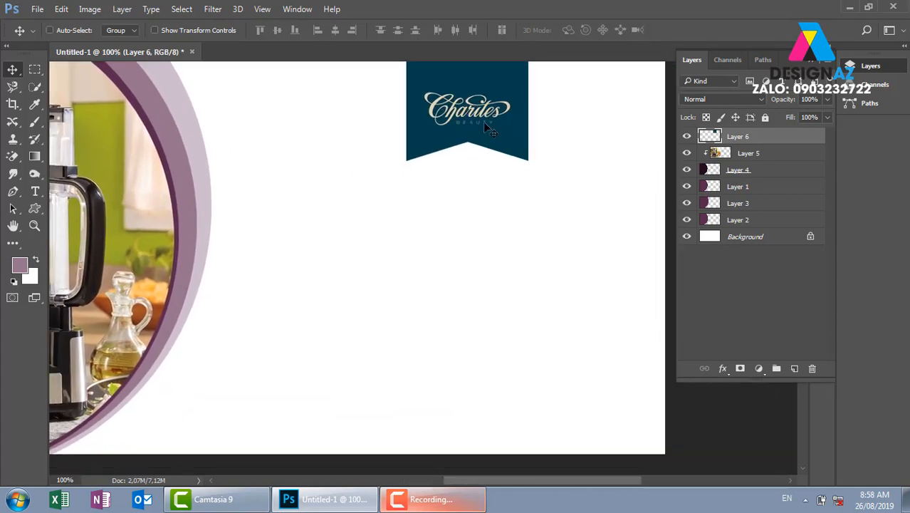
# Duplicate the logo ribbon below the original and fill the whole copy with the beige sampled from the logo lettering
pyautogui.moveTo(489, 128); pyautogui.dragTo(490, 274)
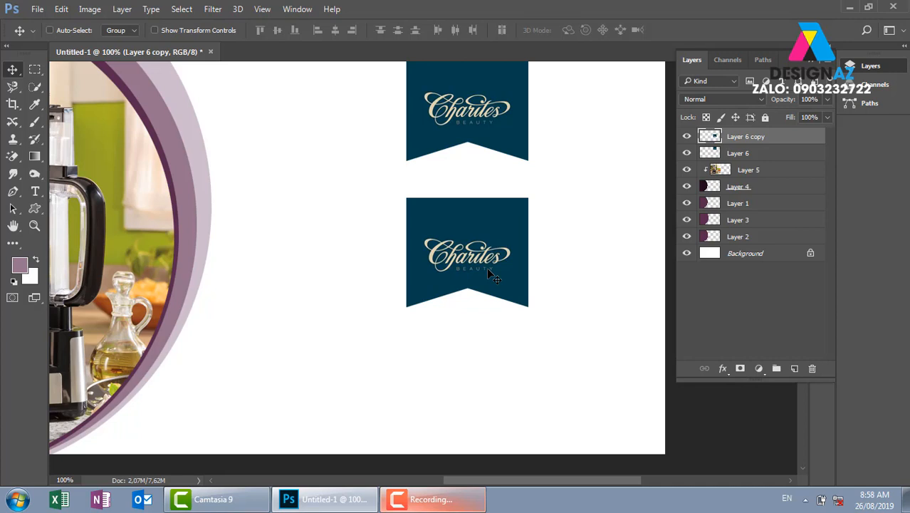
pyautogui.press('ctrl')
pyautogui.keyDown('ctrl'); pyautogui.click(711, 145); pyautogui.keyUp('ctrl')
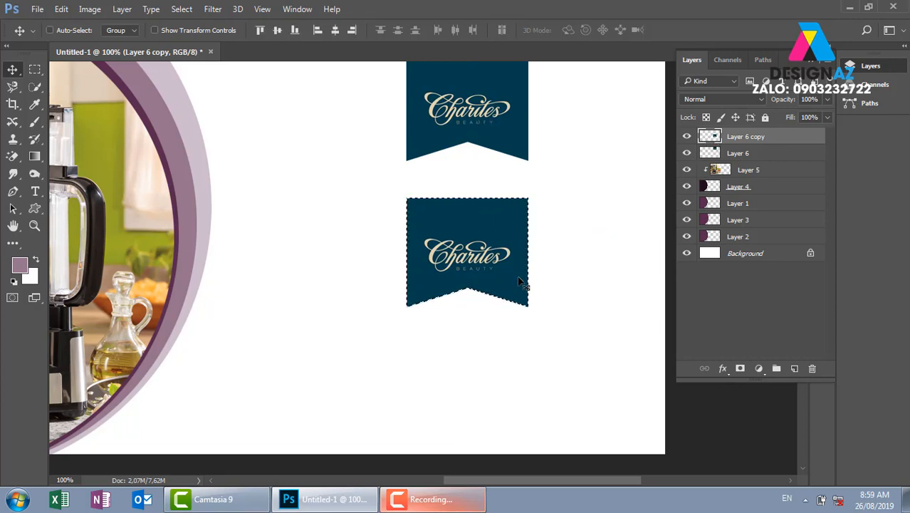
pyautogui.press('i')
pyautogui.click(434, 253)
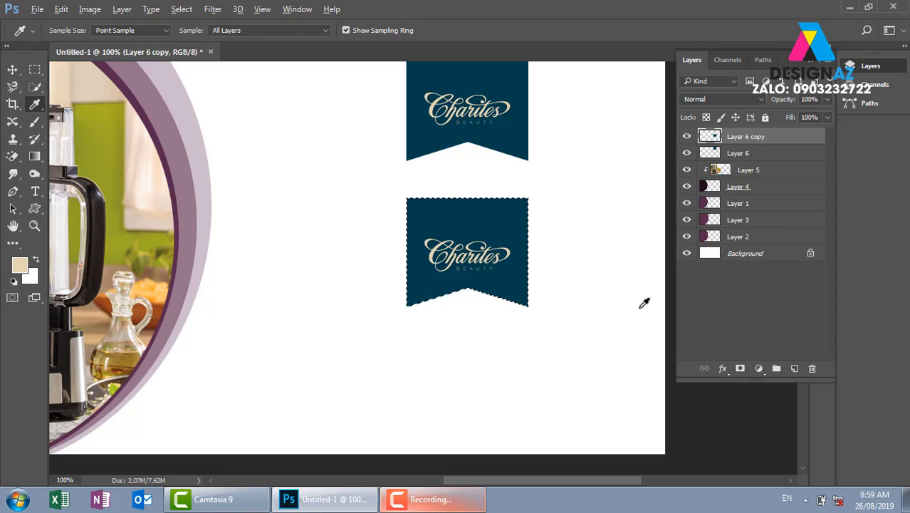
pyautogui.hotkey('alt', 'BackSpace')
pyautogui.press('v')
pyautogui.hotkey('ctrl', 'd')
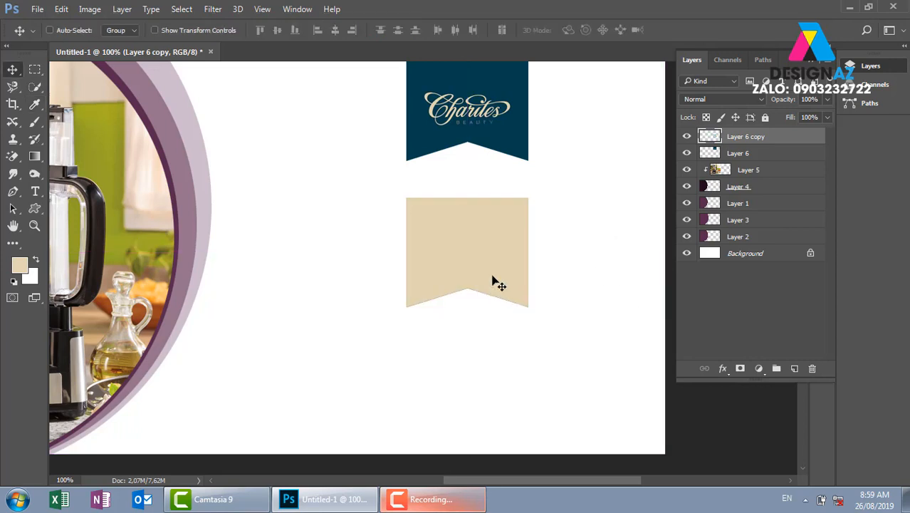
# Move the beige ribbon copy behind the logo ribbon so only a thin band shows along the notched bottom edge
pyautogui.moveTo(488, 264); pyautogui.dragTo(487, 147)
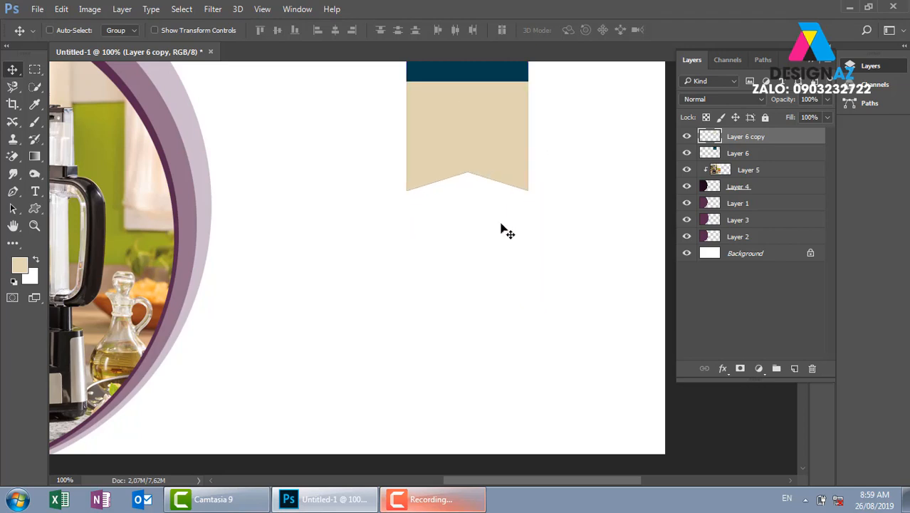
pyautogui.press('ctrl')
pyautogui.hotkey('ctrl', '[')
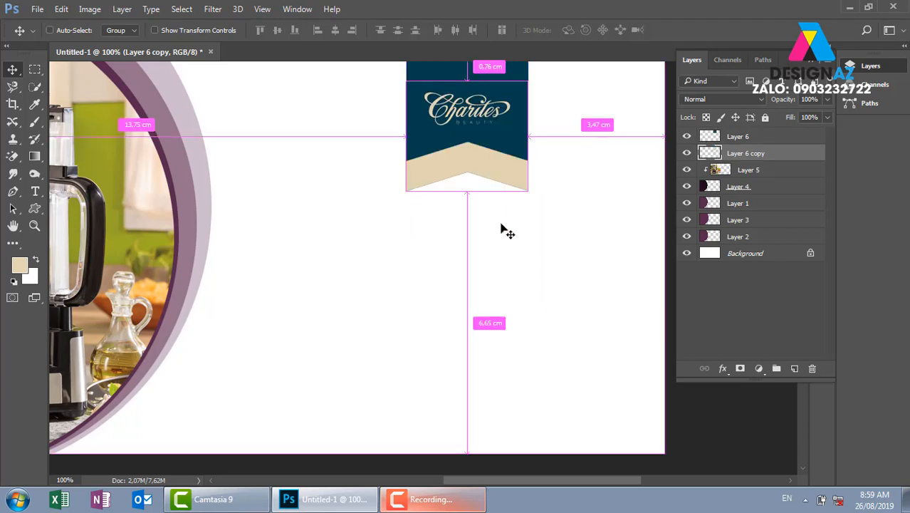
pyautogui.press('Up')
pyautogui.press('Up')
pyautogui.press('Up')
pyautogui.press('Up')
pyautogui.press('Up')
pyautogui.press('Up')
pyautogui.press('Up')
pyautogui.press('Up')
pyautogui.press('Up')
pyautogui.press('Up')
pyautogui.press('Up')
pyautogui.press('Up')
pyautogui.press('Up')
pyautogui.press('Up')
pyautogui.press('Up')
pyautogui.press('Up')
pyautogui.press('Up')
pyautogui.press('Up')
pyautogui.press('Up')
pyautogui.press('Up')
pyautogui.press('Up')
pyautogui.press('Up')
pyautogui.press('Up')
pyautogui.press('Up')
pyautogui.press('Up')
pyautogui.press('Up')
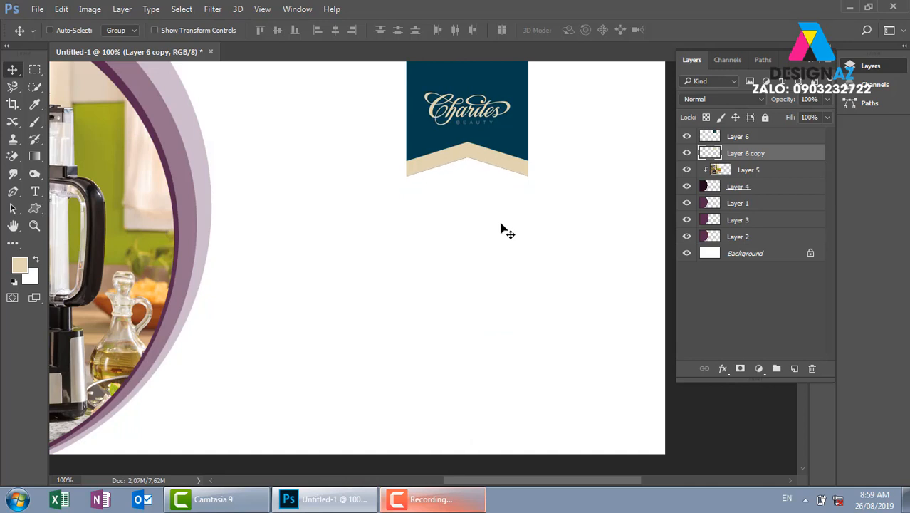
pyautogui.press('Up')
pyautogui.press('Up')
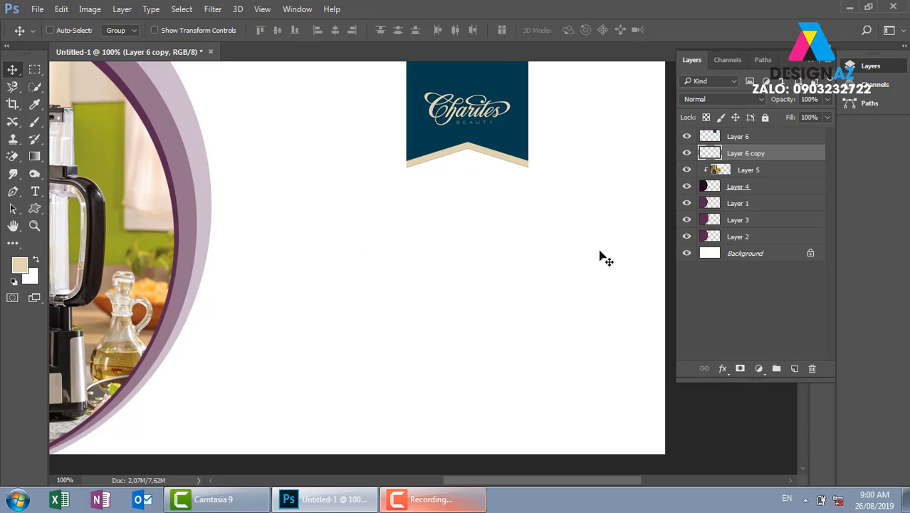
# Delete the beige ribbon copy and the logo ribbon, and select the Background layer
pyautogui.moveTo(493, 195); pyautogui.dragTo(488, 237)
pyautogui.press('Delete')
pyautogui.rightClick(529, 149)
pyautogui.click(535, 154)
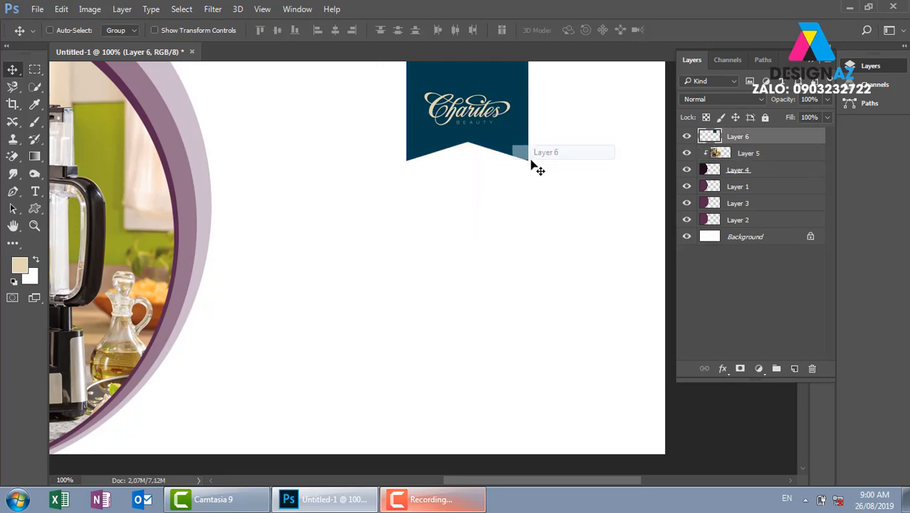
pyautogui.press('Delete')
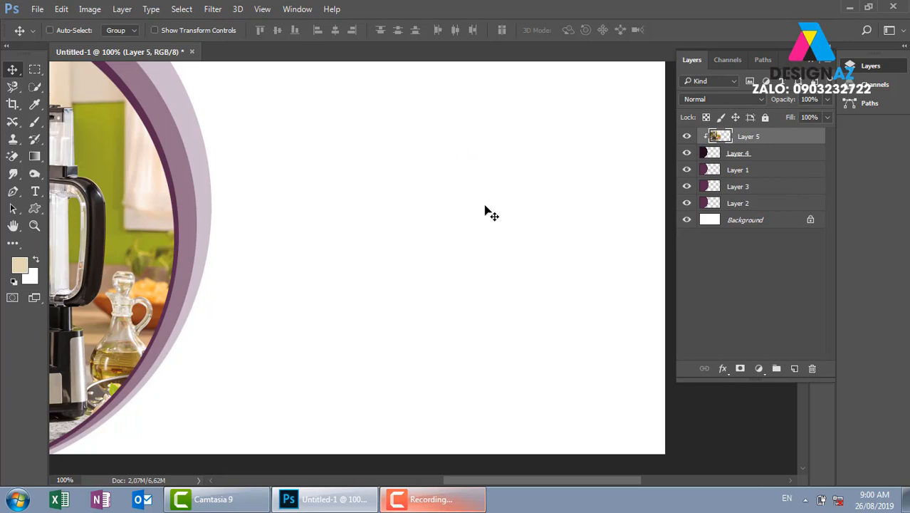
pyautogui.hotkey('ctrl', 'o')
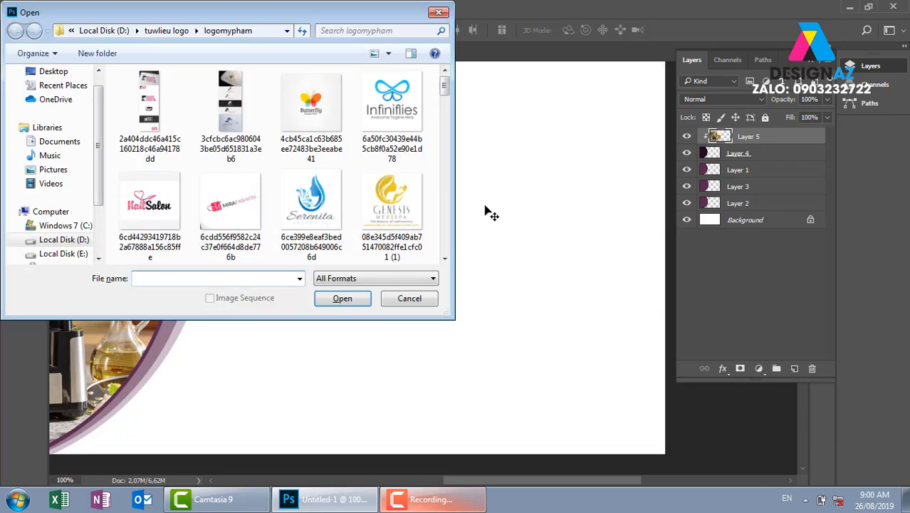
pyautogui.click(439, 12)
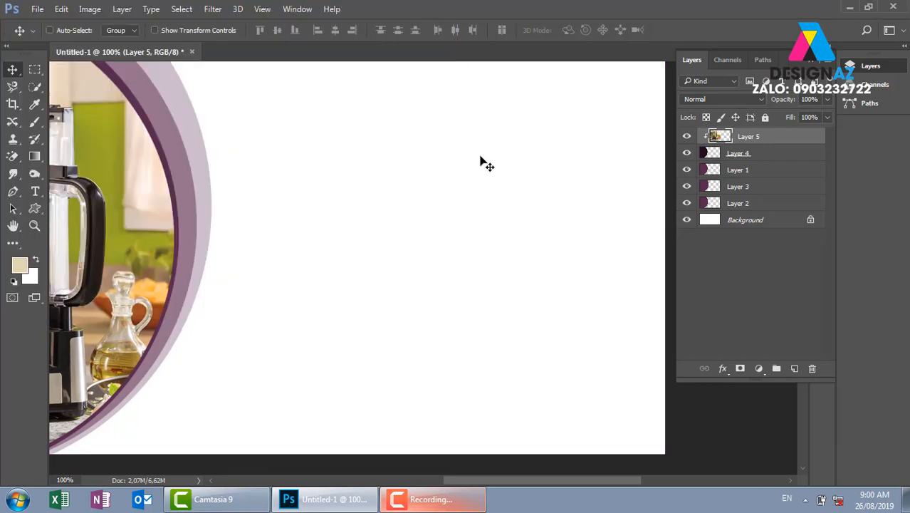
pyautogui.rightClick(482, 159)
pyautogui.click(507, 167)
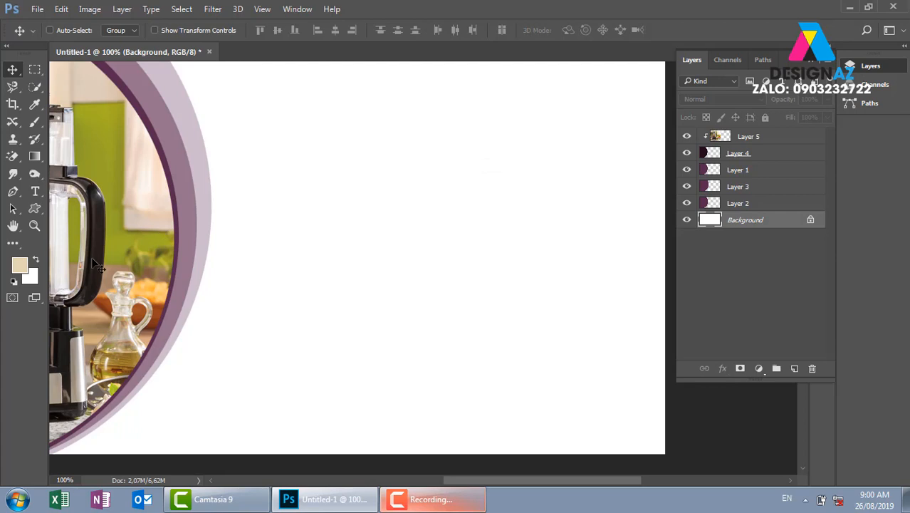
pyautogui.click(18, 269)
pyautogui.click(467, 134)
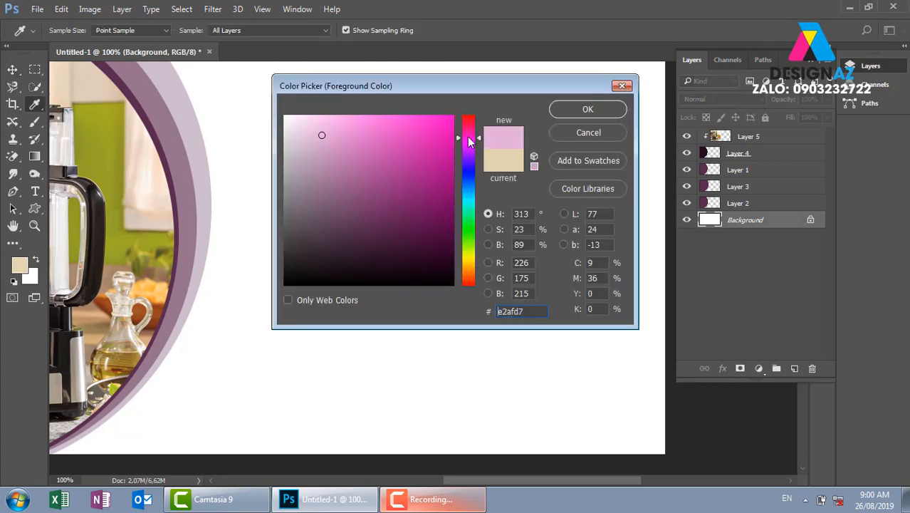
pyautogui.moveTo(466, 133)
pyautogui.mouseDown()
pyautogui.moveTo(466, 151)
pyautogui.moveTo(460, 128)
pyautogui.mouseUp()
pyautogui.click(307, 162)
pyautogui.click(460, 136)
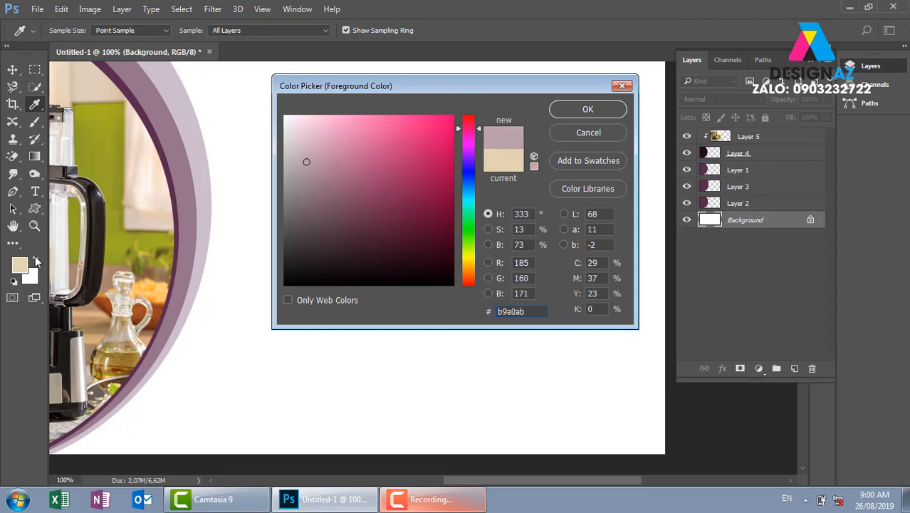
pyautogui.press('Escape')
# Fill the Background layer with the beige foreground color
pyautogui.press('v')
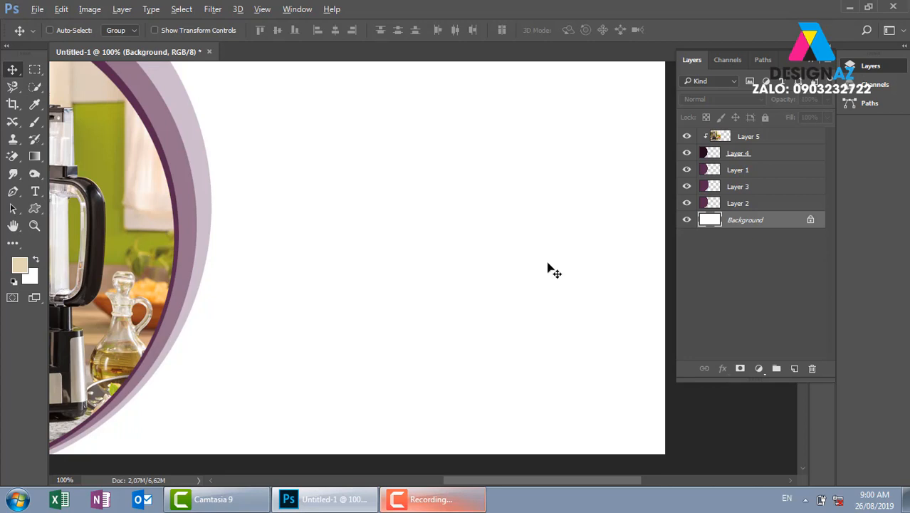
pyautogui.hotkey('alt', 'BackSpace')
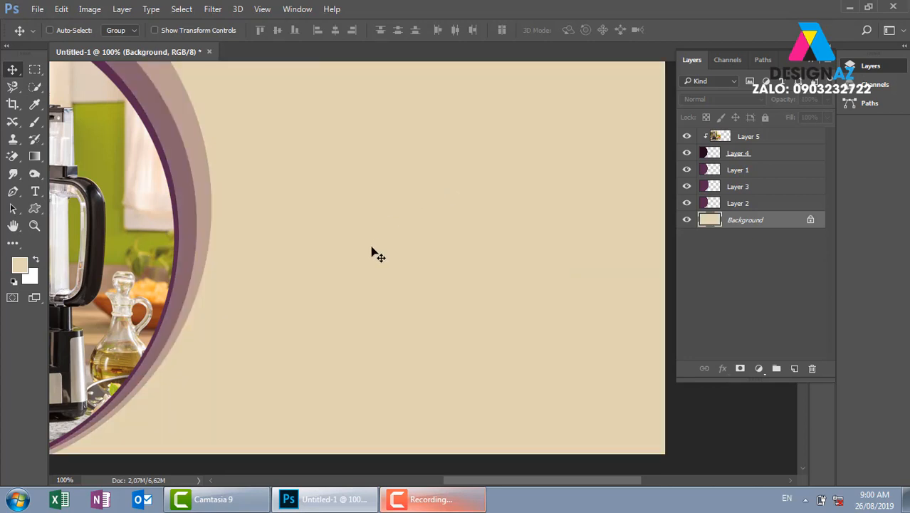
pyautogui.hotkey('ctrl', '-')
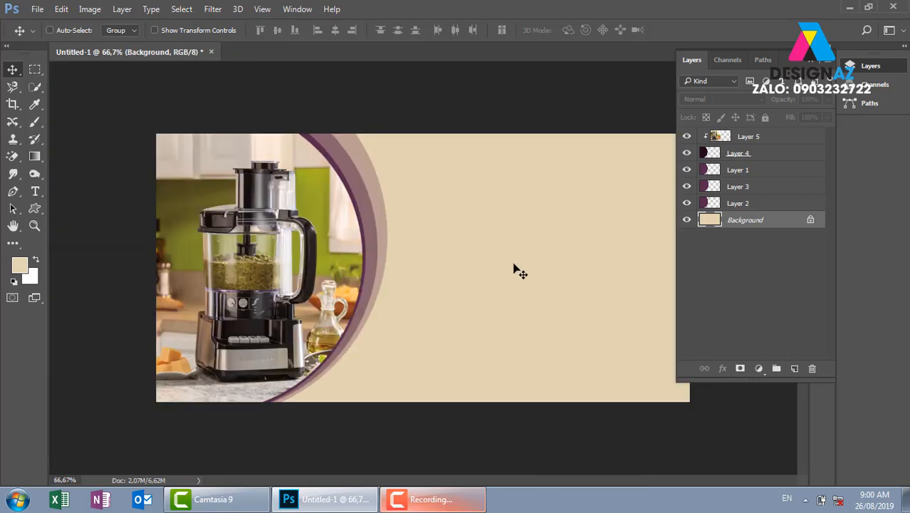
# Copy the Infiniflies logo from its image file in the logomypham folder and paste it onto the banner's beige area
pyautogui.press('ctrl')
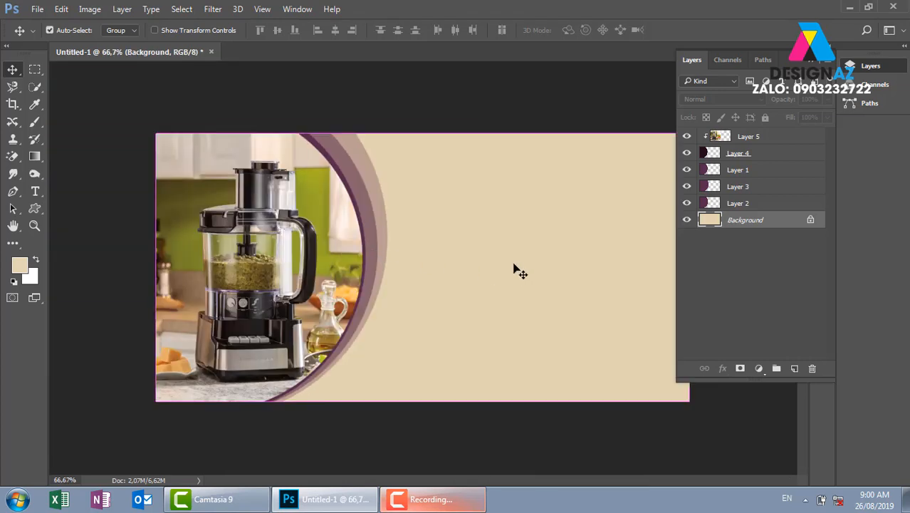
pyautogui.hotkey('ctrl', 'o')
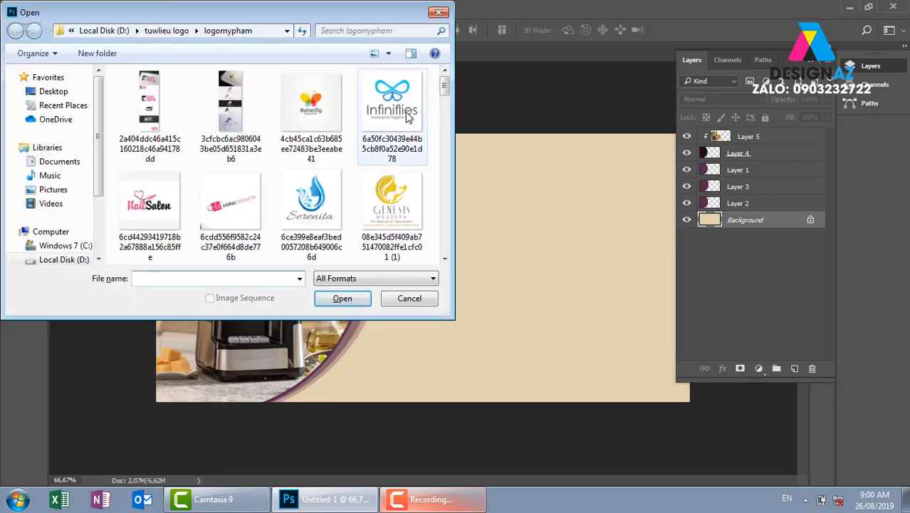
pyautogui.click(403, 114)
pyautogui.click(341, 299)
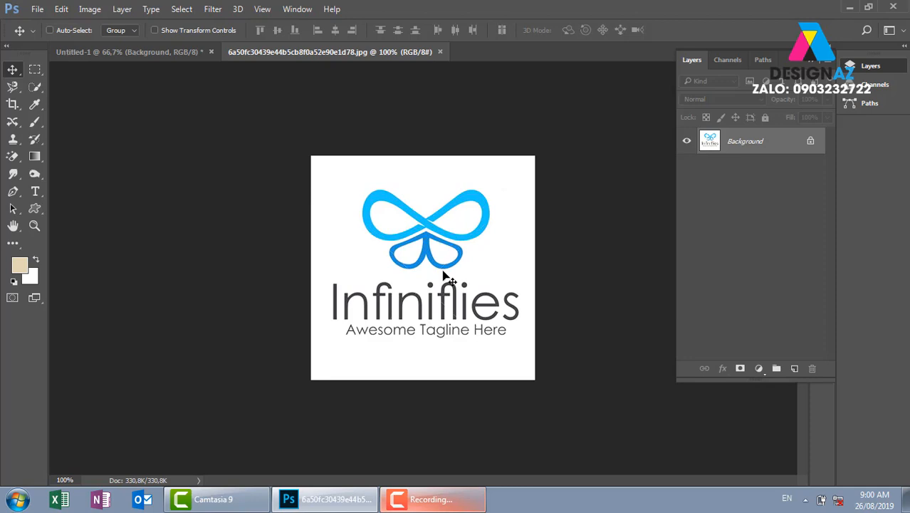
pyautogui.hotkey('ctrl', 'a')
pyautogui.hotkey('ctrl', 'w')
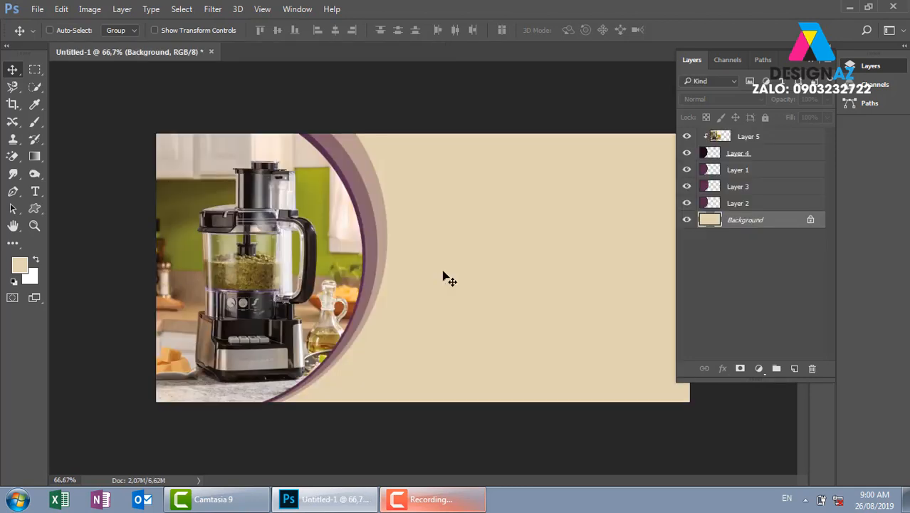
pyautogui.hotkey('ctrl', 'v')
pyautogui.moveTo(456, 288); pyautogui.dragTo(578, 264)
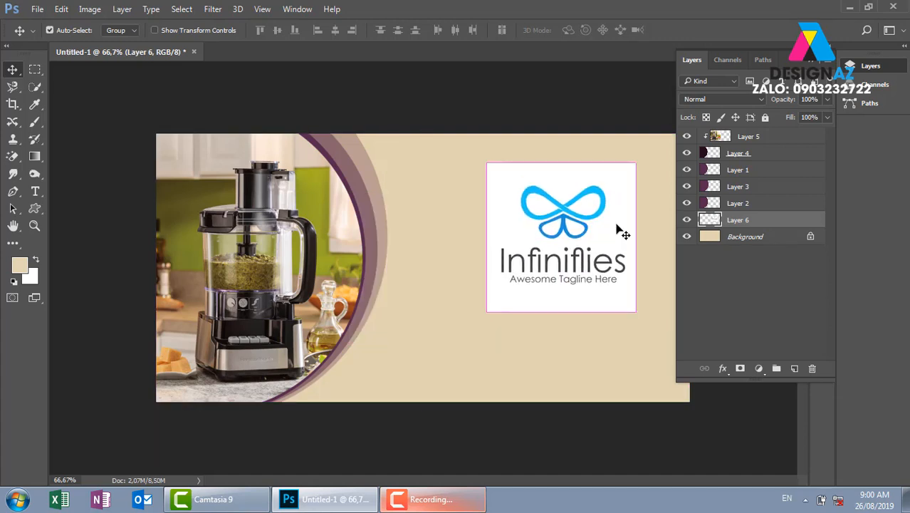
# Scale the pasted Infiniflies logo to about 64% and move it toward the top of the beige area
pyautogui.hotkey('ctrl', 't')
pyautogui.moveTo(634, 164); pyautogui.dragTo(603, 179)
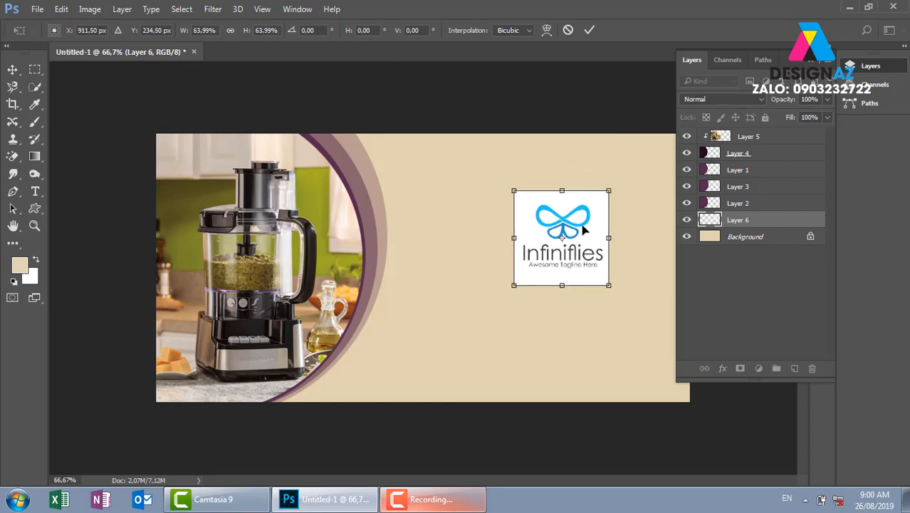
pyautogui.moveTo(587, 229); pyautogui.dragTo(564, 200)
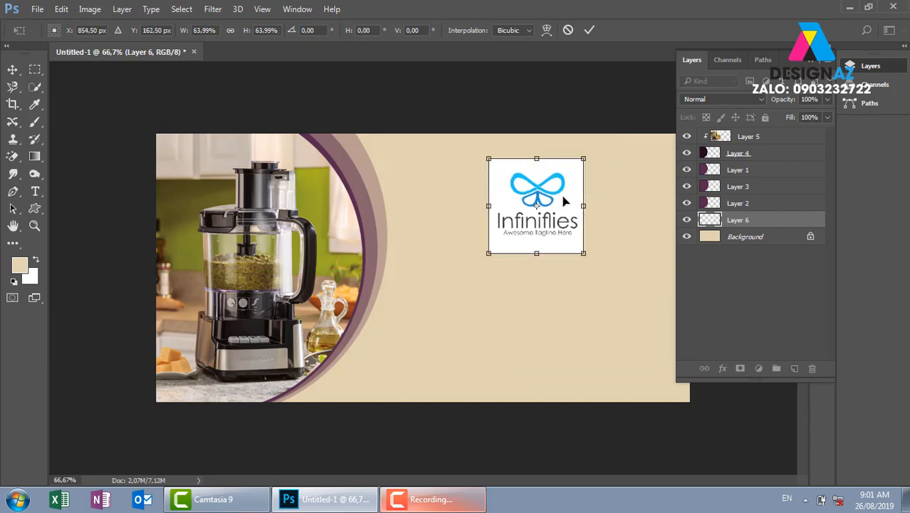
pyautogui.hotkey('ctrl', '+')
pyautogui.press('Return')
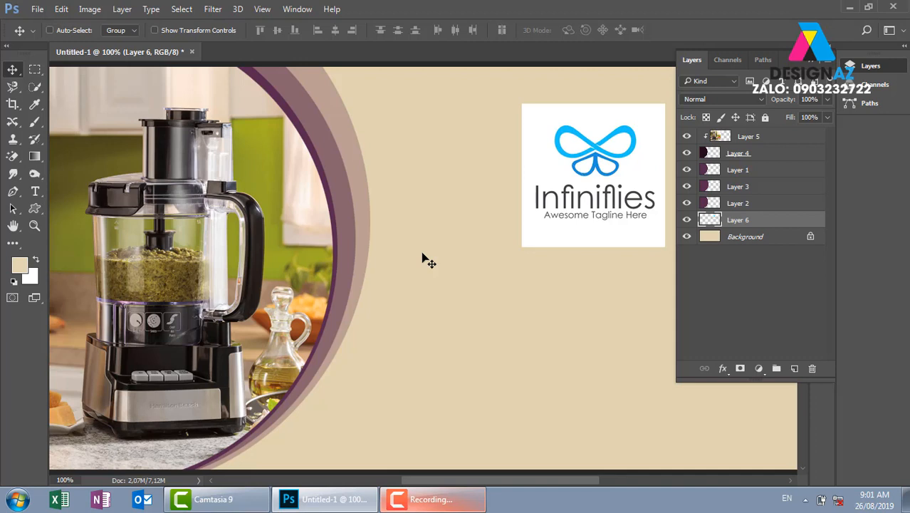
# Reposition the Infiniflies logo on the beige area and set its layer's blend mode to Multiply
pyautogui.rightClick(589, 166)
pyautogui.click(588, 174)
pyautogui.moveTo(519, 155); pyautogui.dragTo(488, 143)
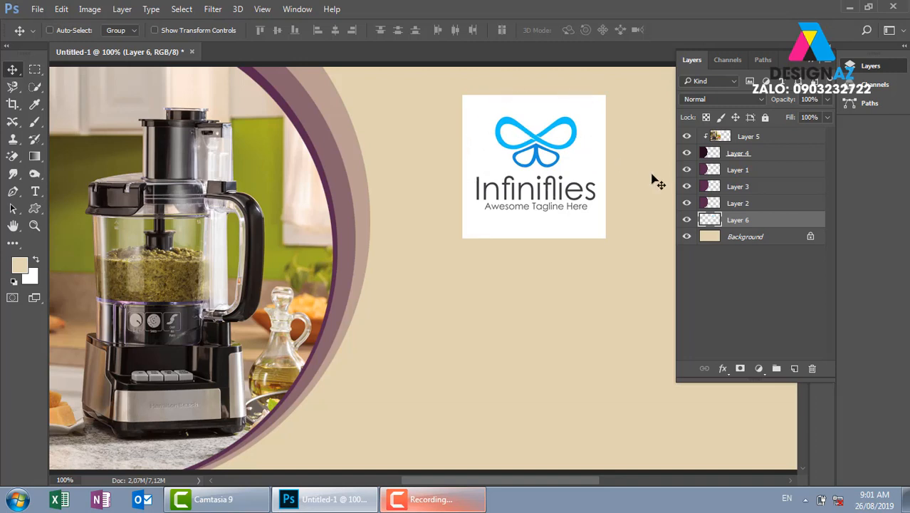
pyautogui.click(760, 100)
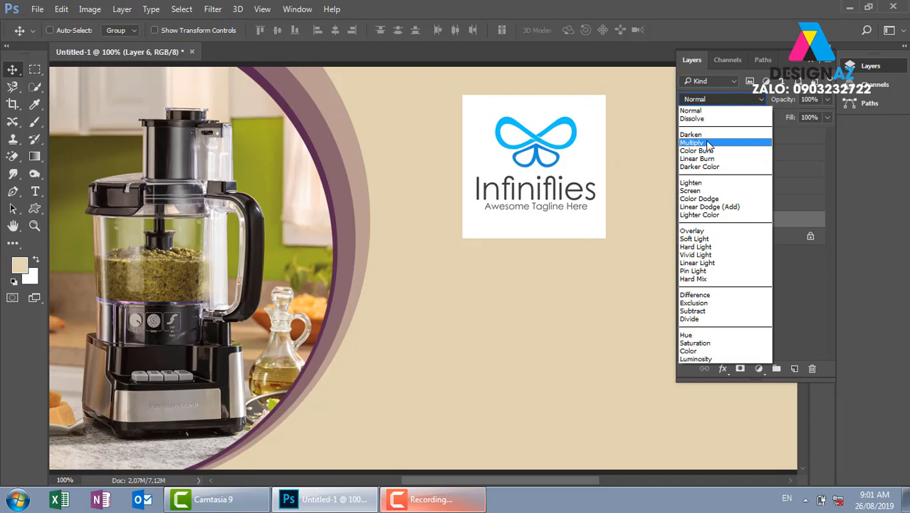
pyautogui.click(709, 143)
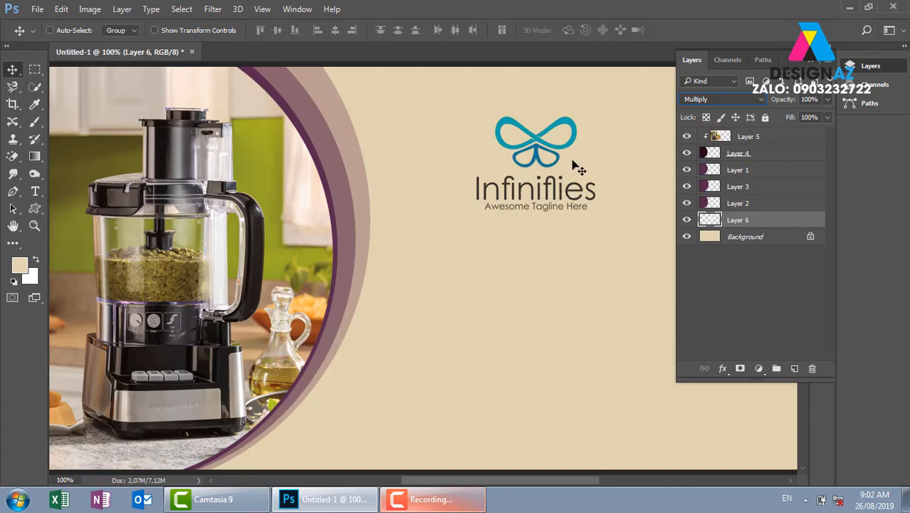
# Bring the logo layer to the front, try it over the food processor photo, and return it to the beige area
pyautogui.moveTo(517, 202); pyautogui.dragTo(226, 222)
pyautogui.hotkey('ctrl', 'shift', ']')
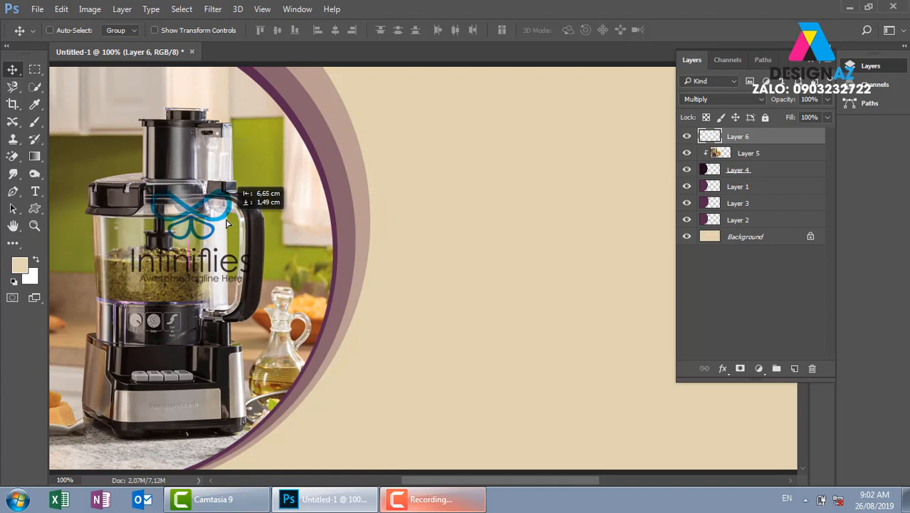
pyautogui.moveTo(226, 220); pyautogui.dragTo(557, 209)
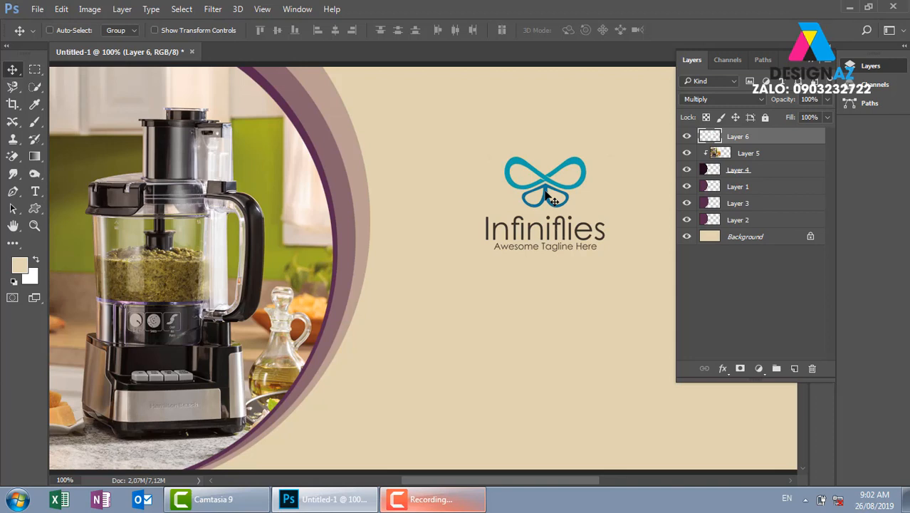
# Delete the Infiniflies logo layer from the banner
pyautogui.press('Delete')
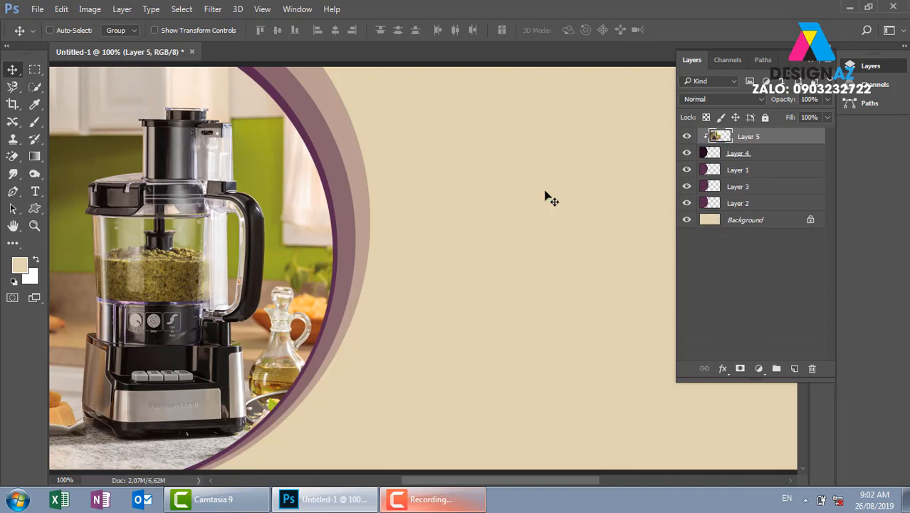
pyautogui.hotkey('ctrl', 'o')
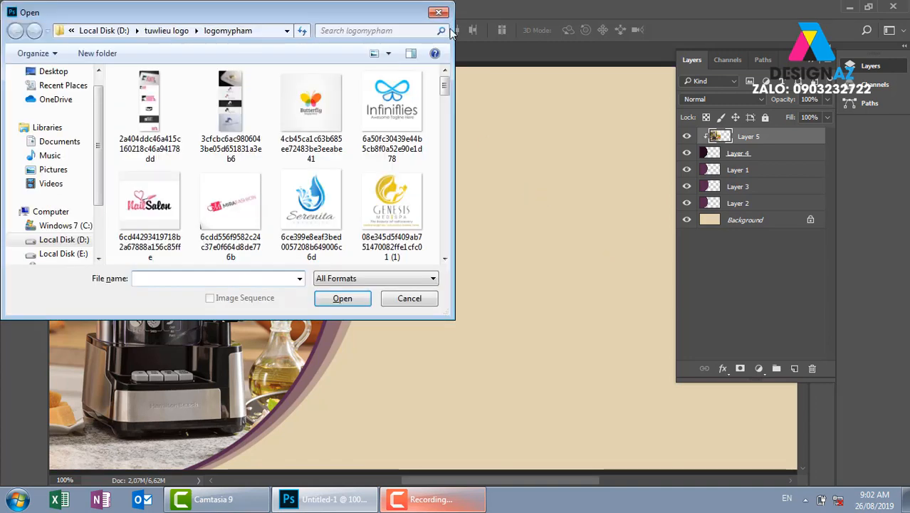
pyautogui.click(439, 13)
# Fill the Background layer with a near-black color sampled from the food processor photo
pyautogui.rightClick(555, 185)
pyautogui.click(580, 188)
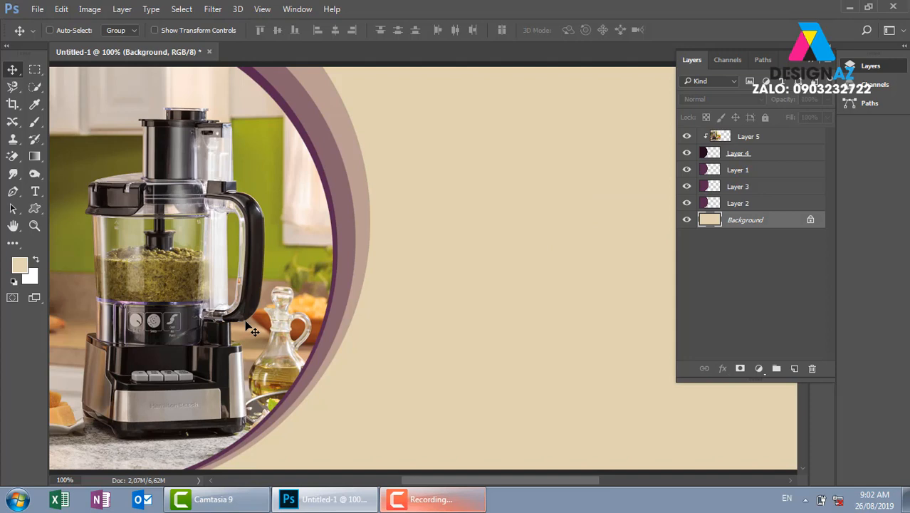
pyautogui.press('i')
pyautogui.click(270, 306)
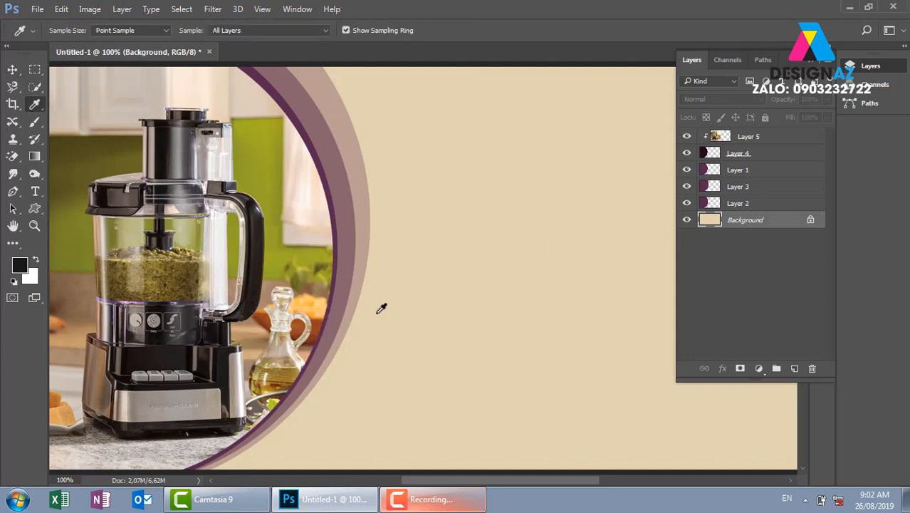
pyautogui.hotkey('alt', 'BackSpace')
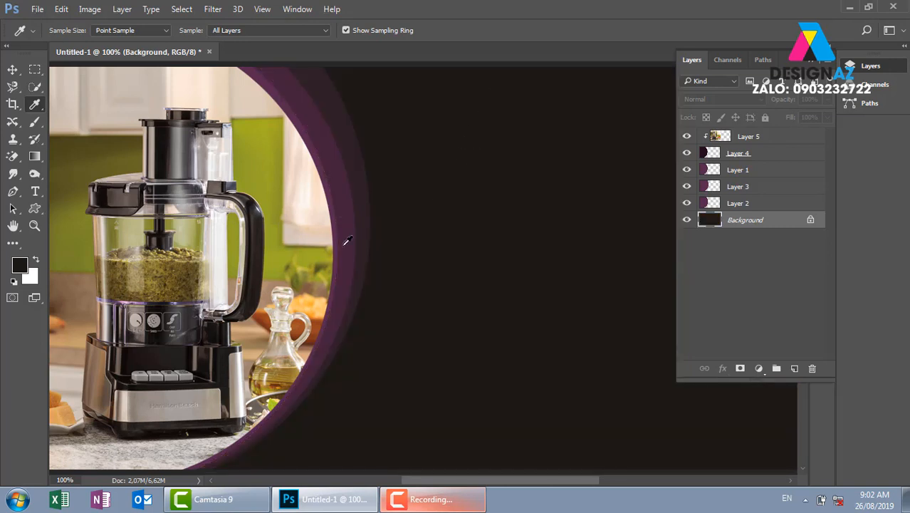
# Choose a dark magenta foreground color of about #530538 and fill the Background layer with it
pyautogui.click(23, 266)
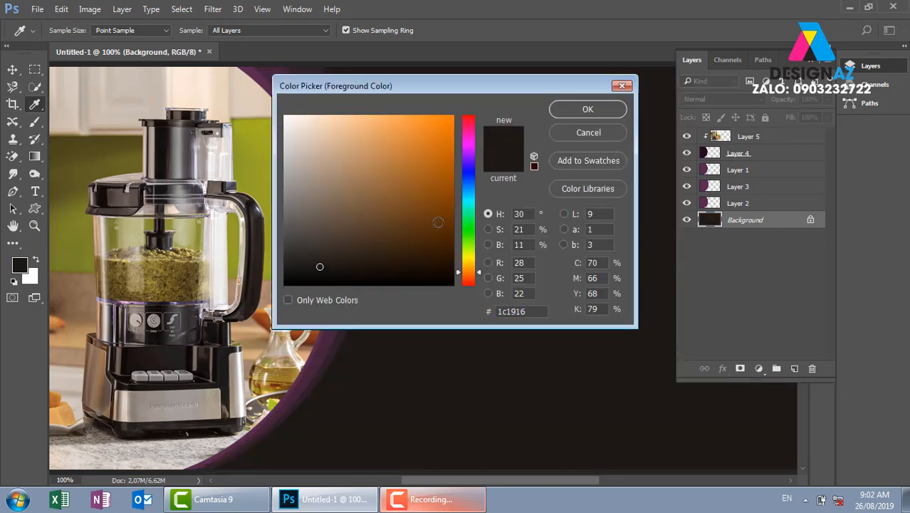
pyautogui.moveTo(472, 152); pyautogui.dragTo(469, 137)
pyautogui.click(445, 228)
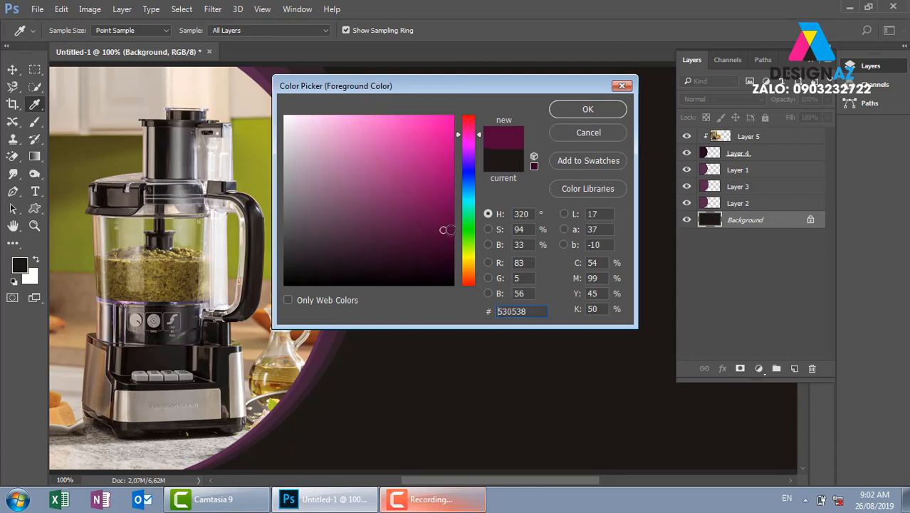
pyautogui.click(451, 228)
pyautogui.click(581, 110)
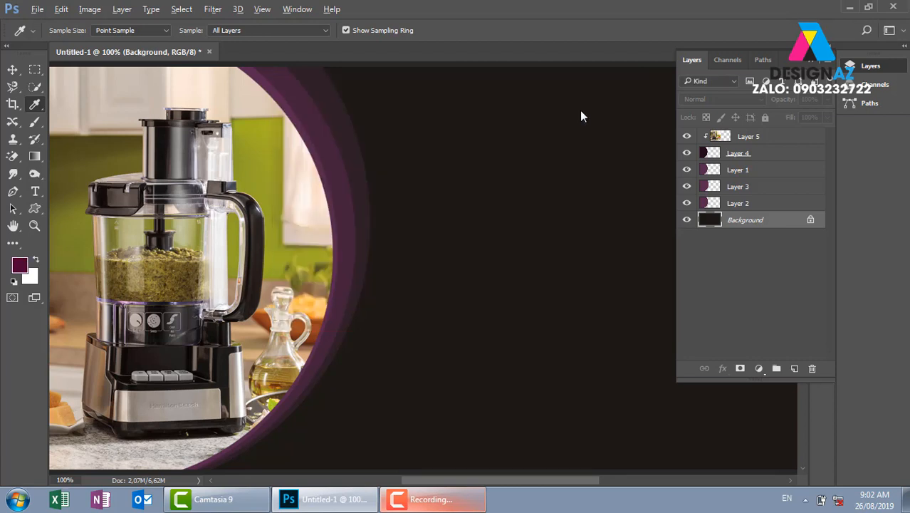
pyautogui.hotkey('alt', 'BackSpace')
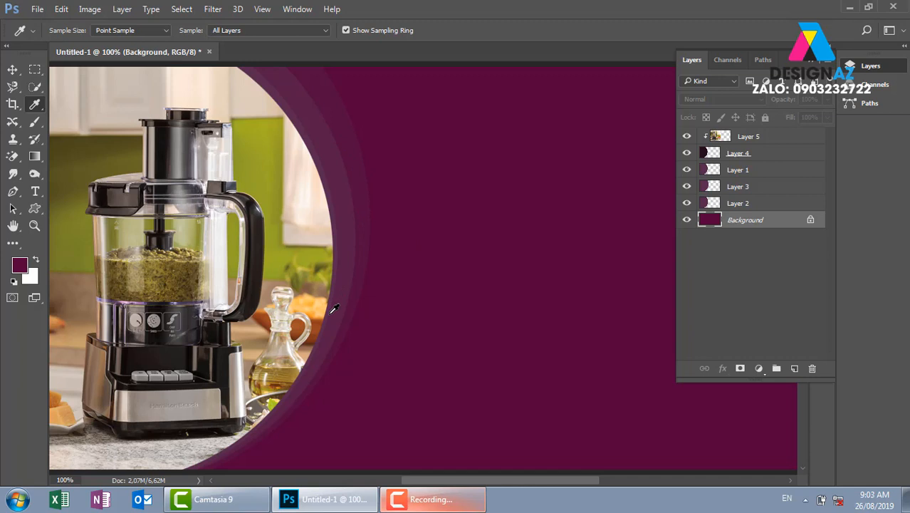
# Try raising the opacity of the outermost ring on Layer 3 to 100%, and undo the change
pyautogui.click(12, 69)
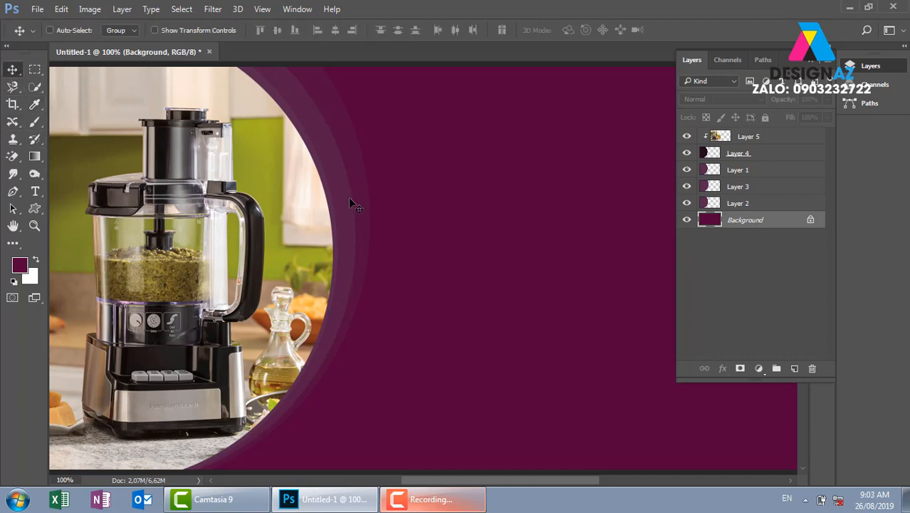
pyautogui.rightClick(357, 188)
pyautogui.click(380, 192)
pyautogui.moveTo(381, 192); pyautogui.dragTo(467, 218)
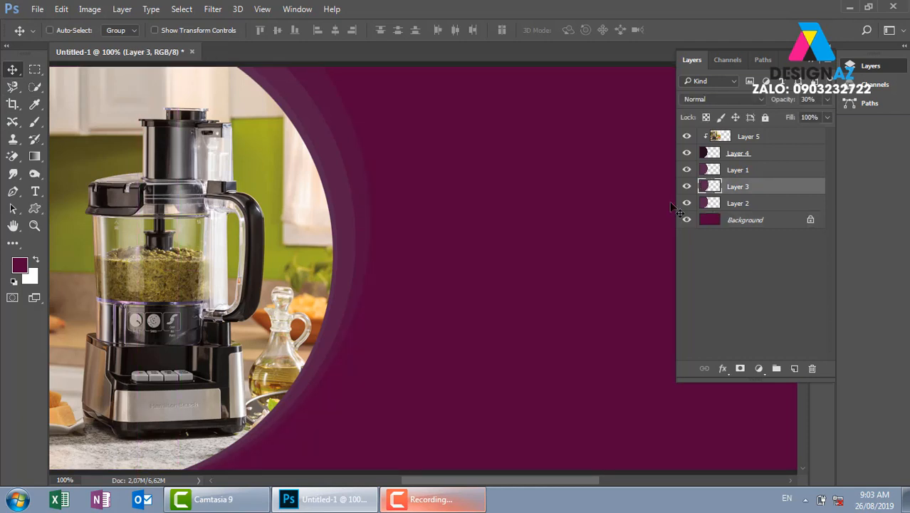
pyautogui.click(830, 104)
pyautogui.moveTo(783, 117); pyautogui.dragTo(861, 113)
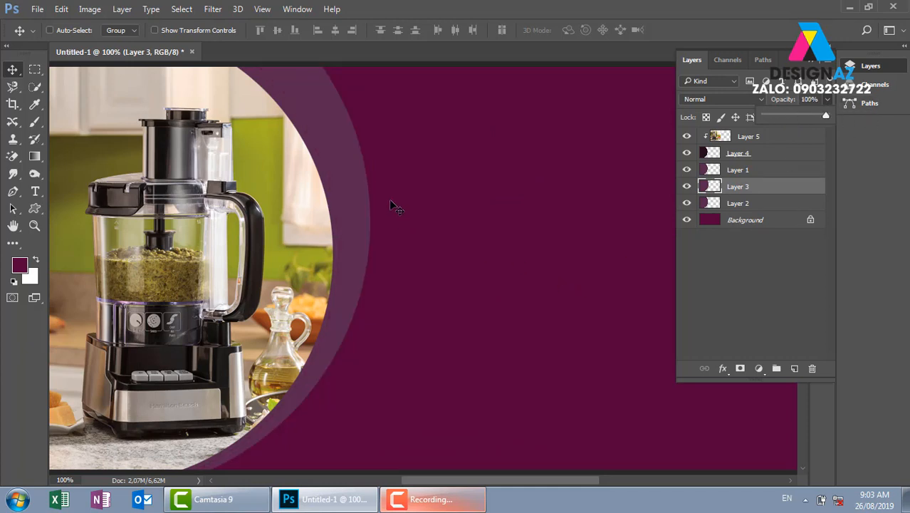
pyautogui.hotkey('ctrl', 'z')
# Set the foreground color to olive #5c5620 sampled from the green wall in the photo and fill the Background layer with it
pyautogui.rightClick(534, 193)
pyautogui.click(570, 201)
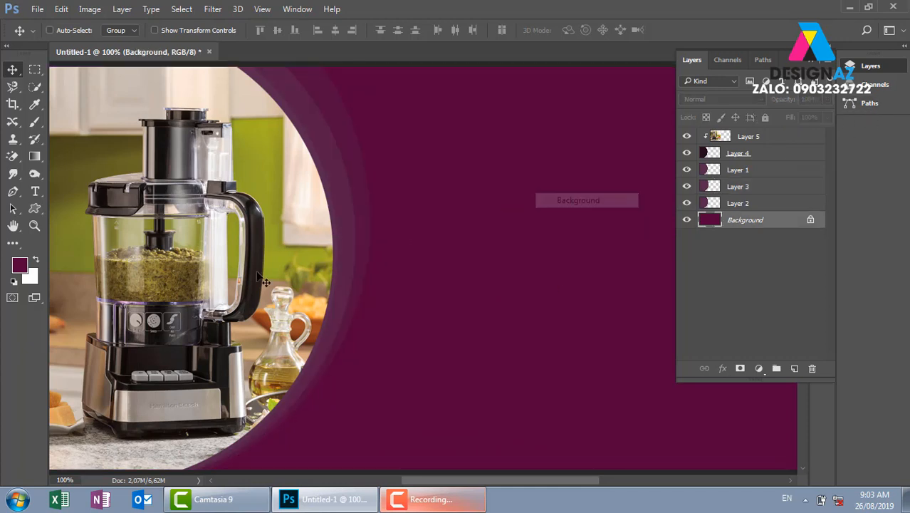
pyautogui.click(19, 264)
pyautogui.click(374, 221)
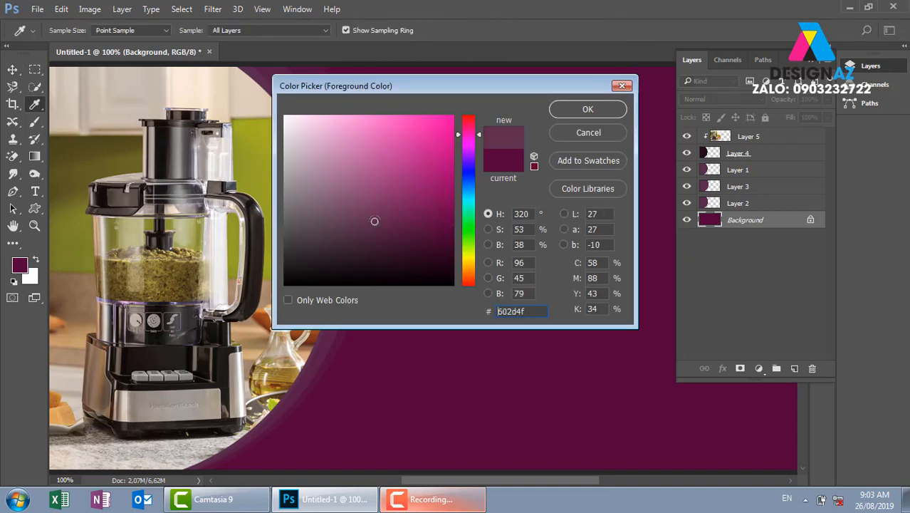
pyautogui.moveTo(374, 221)
pyautogui.mouseDown()
pyautogui.moveTo(380, 235)
pyautogui.moveTo(405, 237)
pyautogui.moveTo(409, 228)
pyautogui.mouseUp()
pyautogui.click(470, 202)
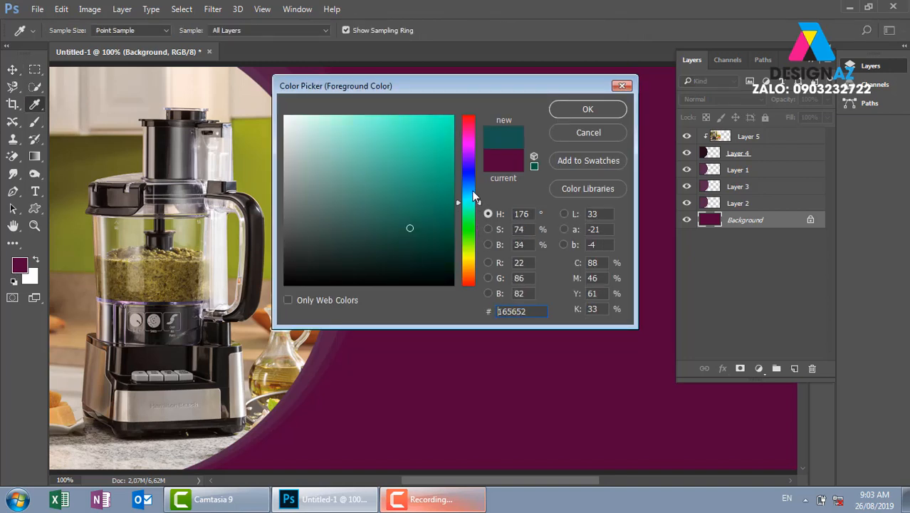
pyautogui.click(472, 188)
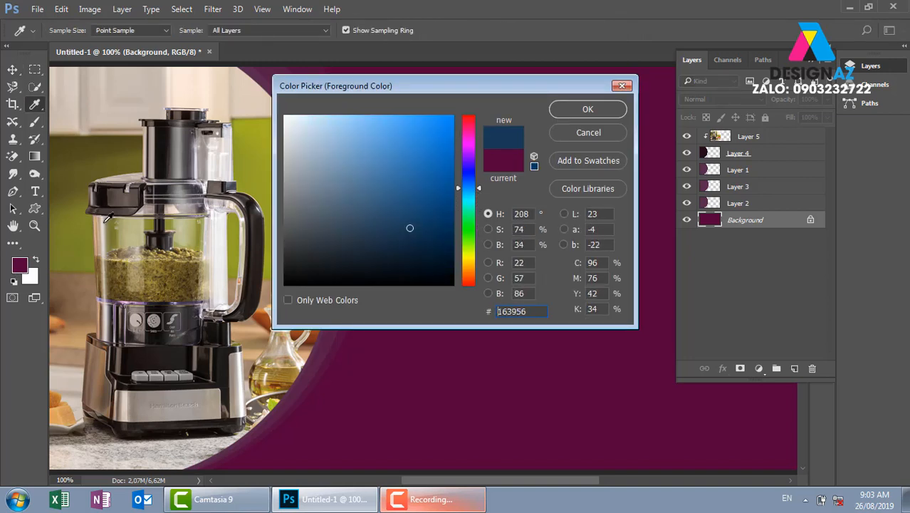
pyautogui.click(52, 203)
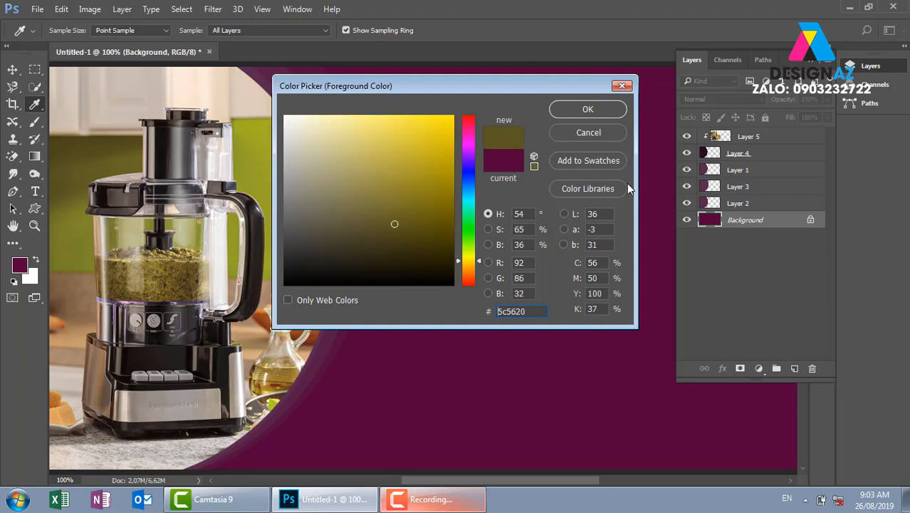
pyautogui.click(588, 109)
pyautogui.hotkey('alt', 'BackSpace')
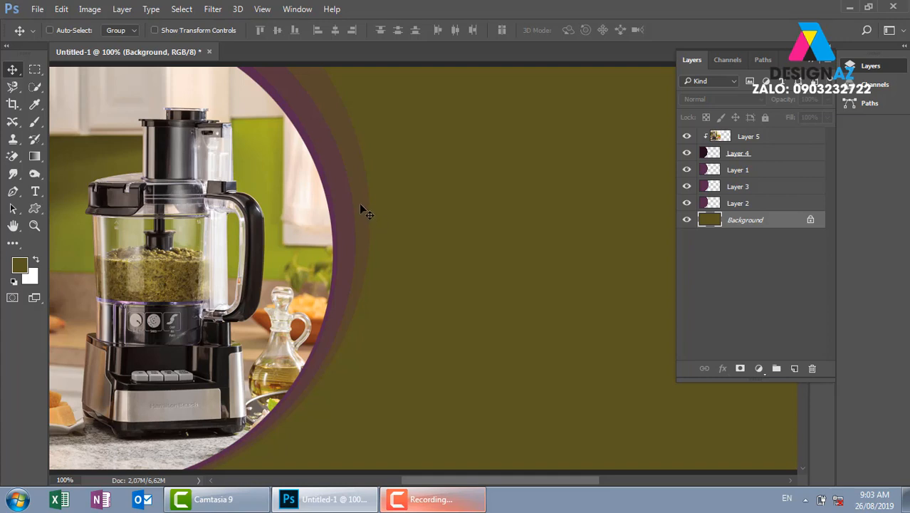
# Fill the outermost ring on Layer 3 with white using its own outline as the selection, and deselect
pyautogui.rightClick(363, 212)
pyautogui.click(366, 211)
pyautogui.moveTo(366, 211); pyautogui.dragTo(473, 206)
pyautogui.hotkey('ctrl', 'z')
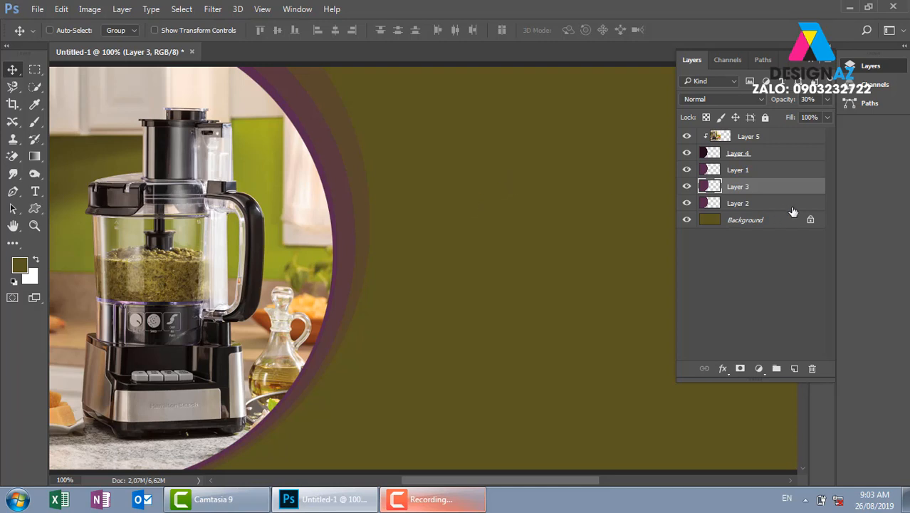
pyautogui.keyDown('ctrl'); pyautogui.click(710, 187); pyautogui.keyUp('ctrl')
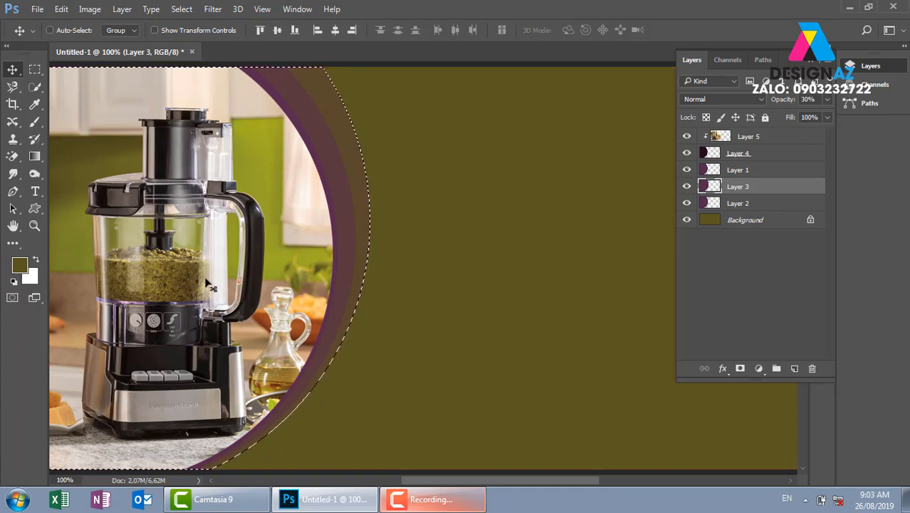
pyautogui.hotkey('ctrl', 'BackSpace')
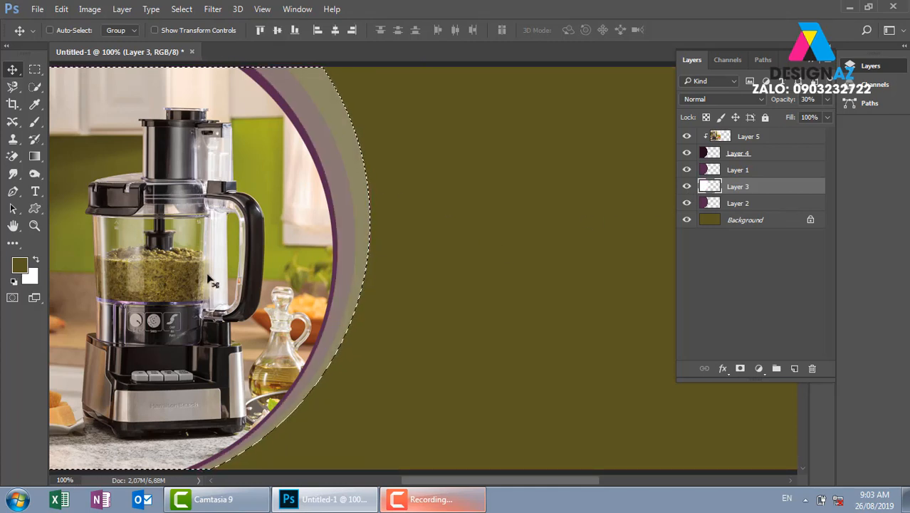
pyautogui.hotkey('ctrl', 'd')
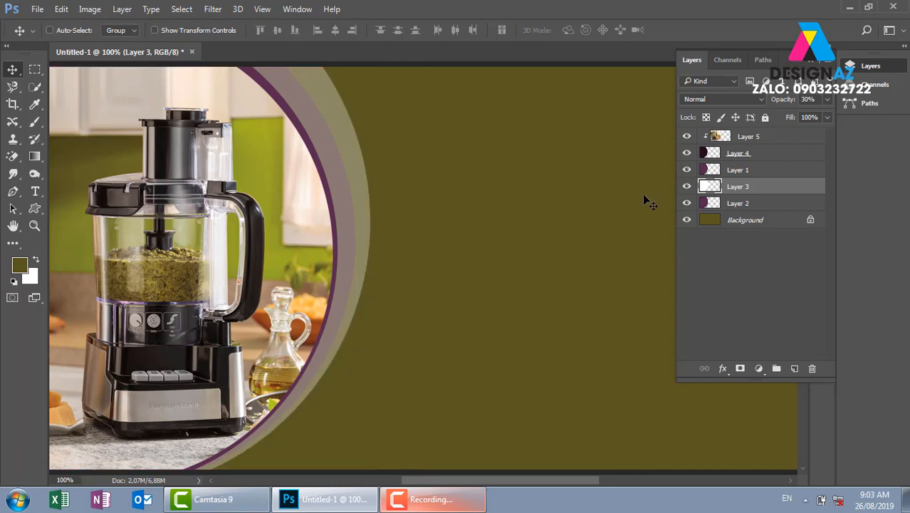
# Fill the thin inner ring on Layer 1 with white within its own outline, and deselect
pyautogui.click(712, 169)
pyautogui.keyDown('ctrl'); pyautogui.click(709, 171); pyautogui.keyUp('ctrl')
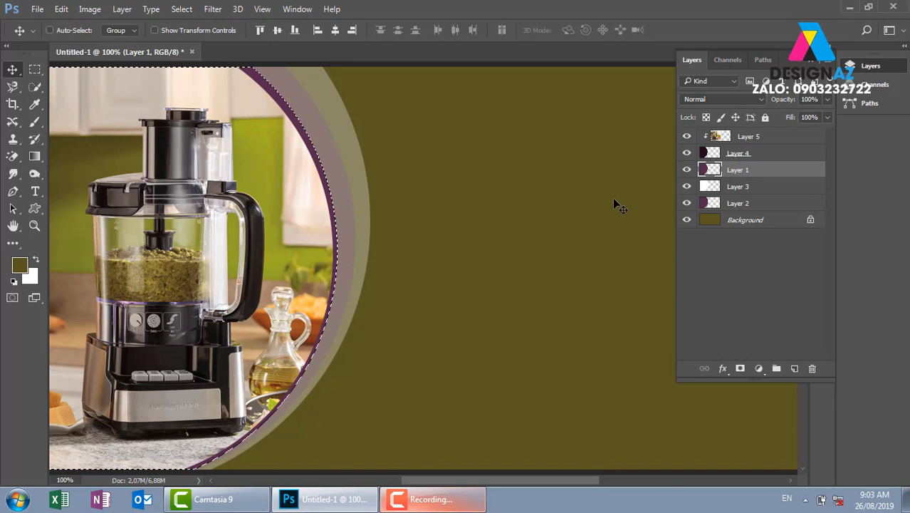
pyautogui.hotkey('ctrl', 'BackSpace')
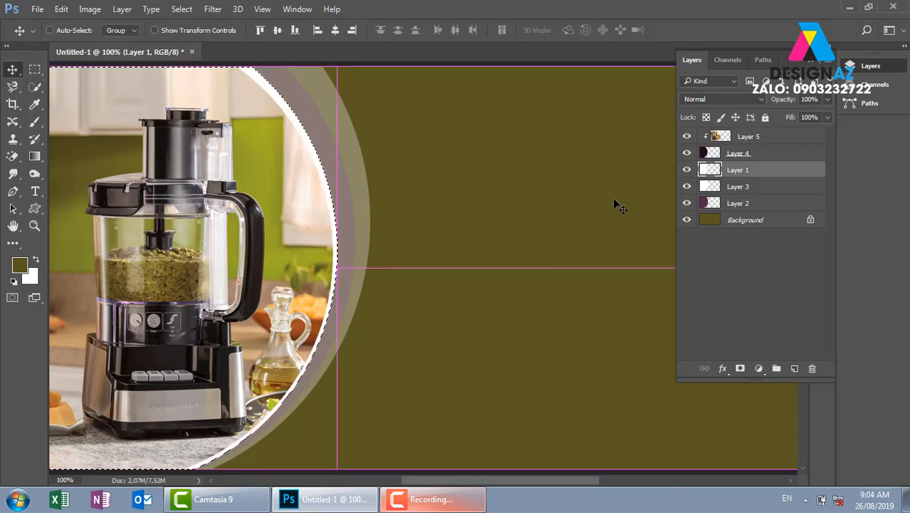
pyautogui.hotkey('ctrl', 'd')
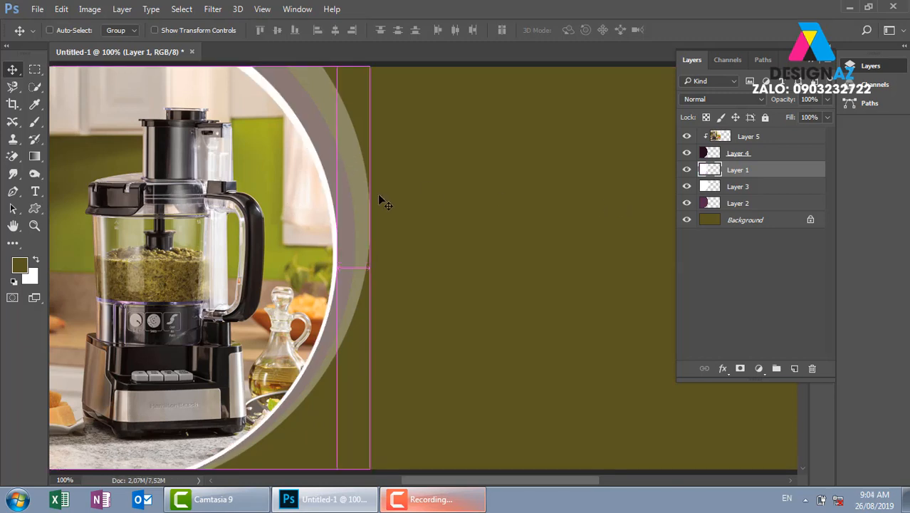
# Load the outline of Layer 2 as a selection, try filling Layer 4 with white, and undo the fill
pyautogui.click(763, 155)
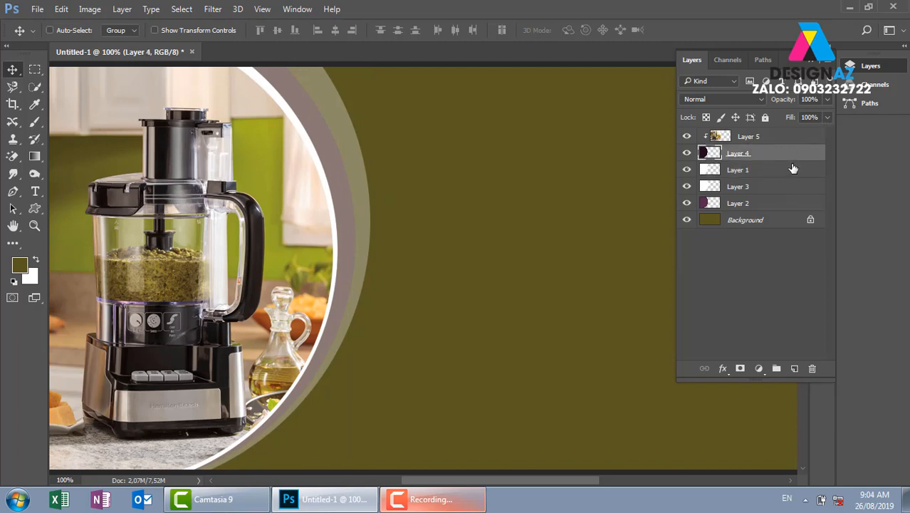
pyautogui.keyDown('ctrl'); pyautogui.click(710, 155); pyautogui.keyUp('ctrl')
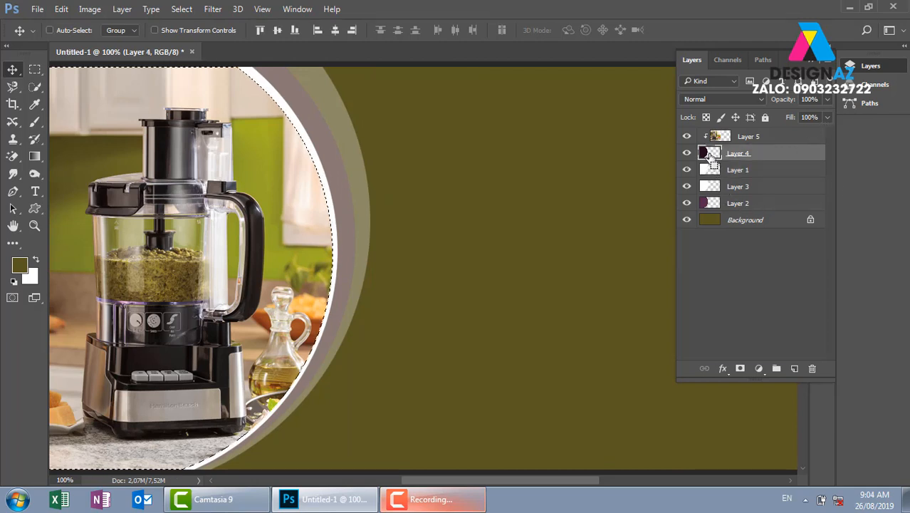
pyautogui.keyDown('ctrl'); pyautogui.click(712, 205); pyautogui.keyUp('ctrl')
pyautogui.hotkey('ctrl', 'BackSpace')
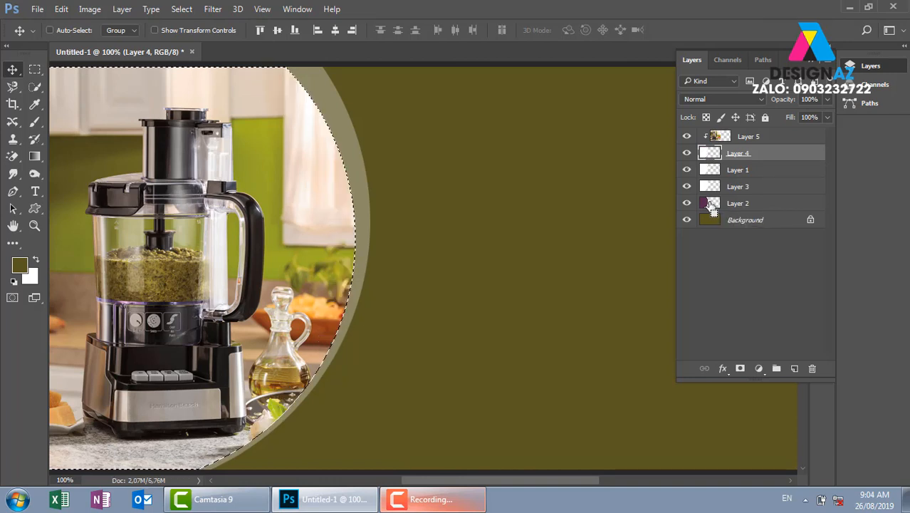
pyautogui.hotkey('ctrl', 'z')
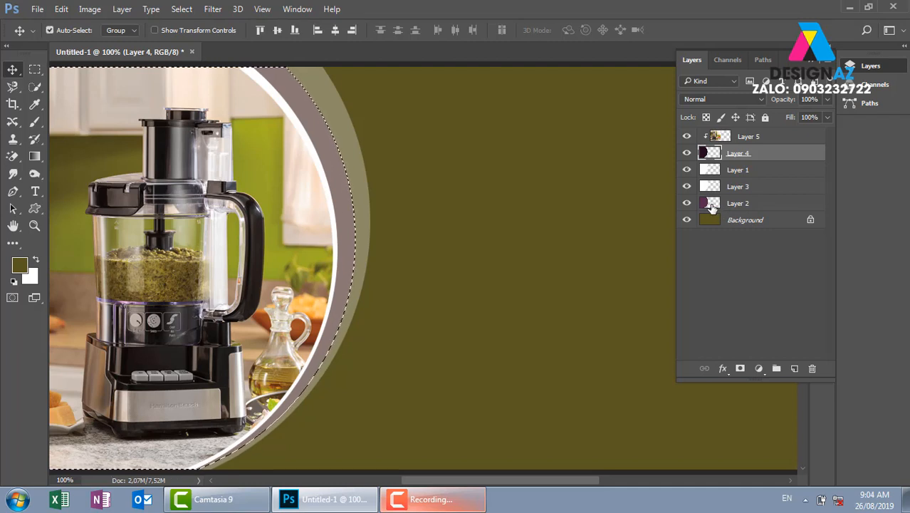
pyautogui.hotkey('ctrl', 'z')
pyautogui.hotkey('ctrl', 'z')
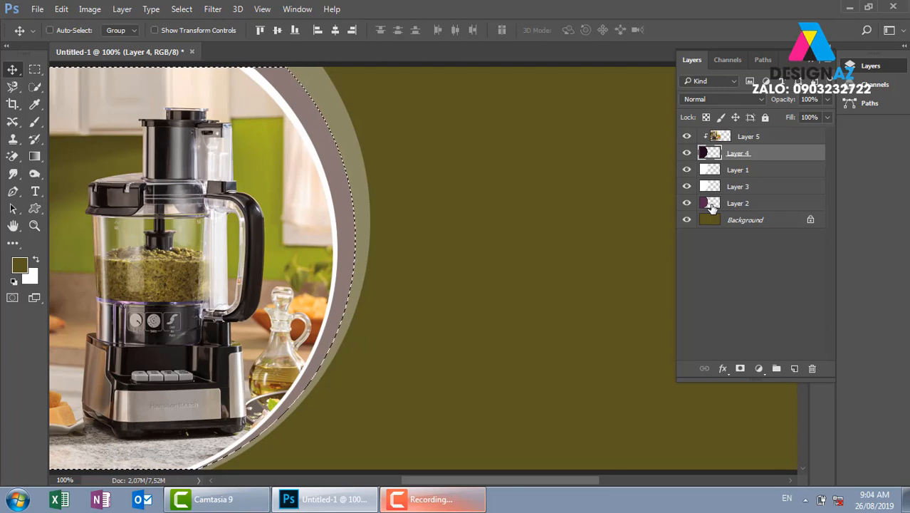
# Fill the selected middle ring shape on Layer 2 with white, and deselect
pyautogui.click(754, 203)
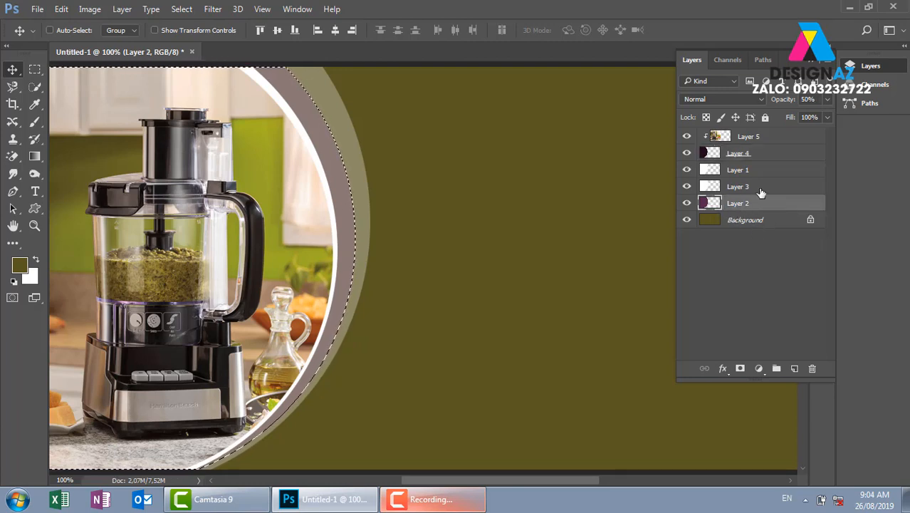
pyautogui.hotkey('ctrl', 'BackSpace')
pyautogui.hotkey('ctrl', 'd')
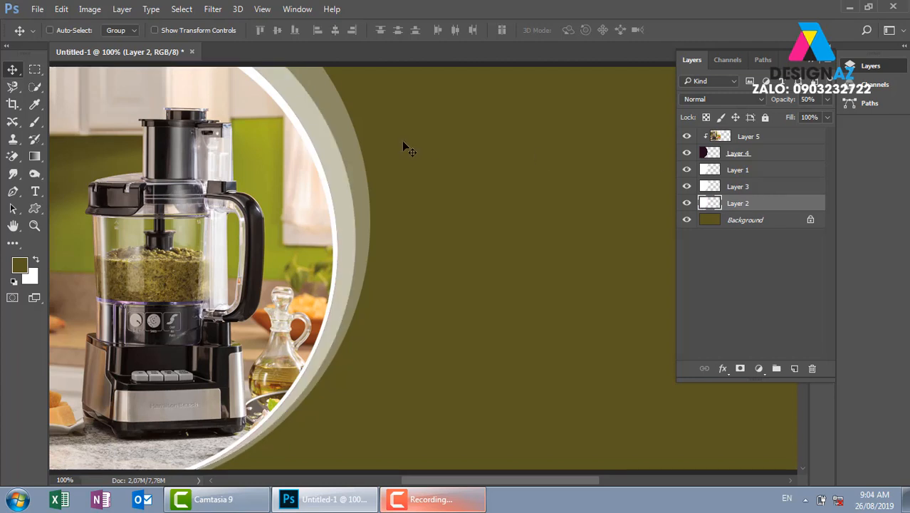
# Open the pink Aminda logo image from the logomypham folder, copy the whole image, and close its file
pyautogui.hotkey('ctrl', '-')
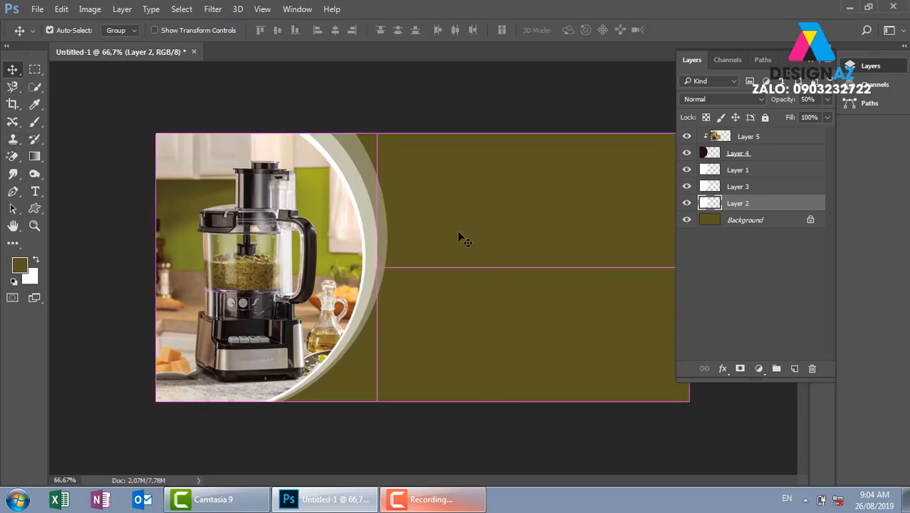
pyautogui.hotkey('ctrl', 'o')
pyautogui.moveTo(443, 91); pyautogui.dragTo(456, 118)
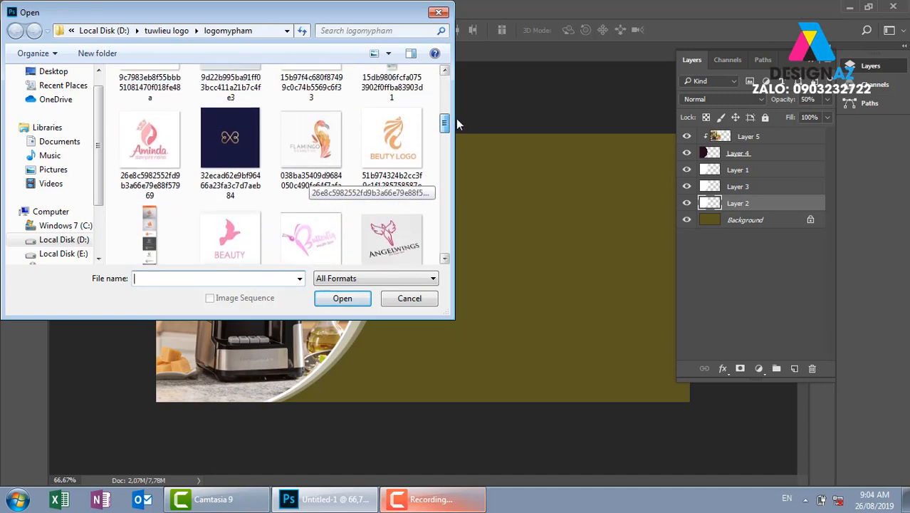
pyautogui.click(156, 150)
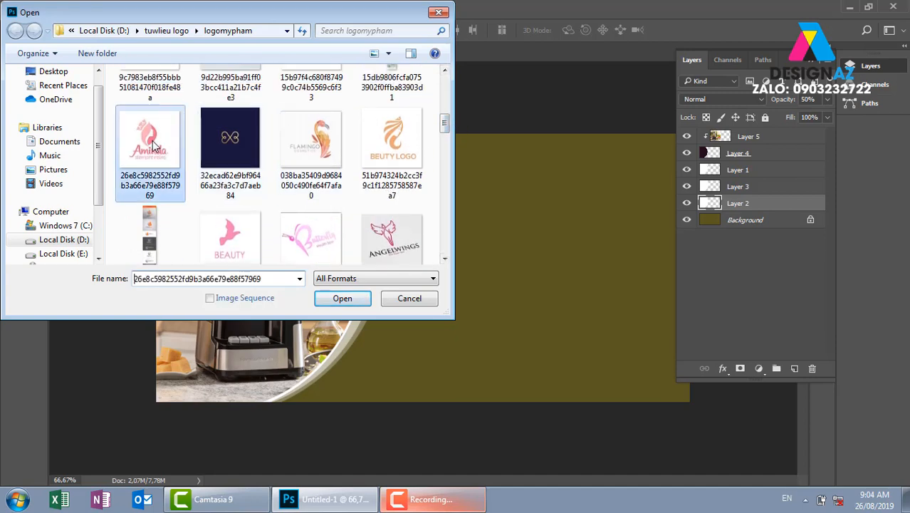
pyautogui.click(341, 300)
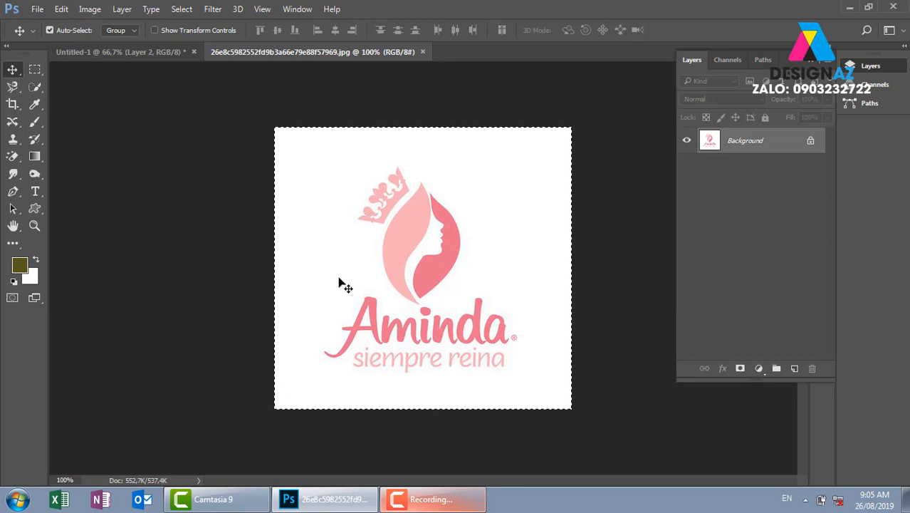
pyautogui.hotkey('ctrl', 'w')
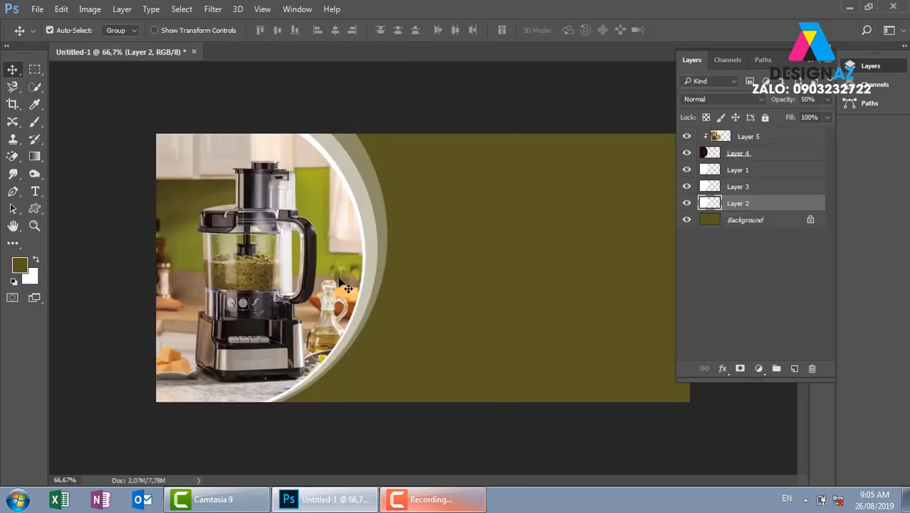
# Paste the Aminda logo onto the olive area of the banner, scale it to about half size, and reposition it
pyautogui.hotkey('ctrl', 'v')
pyautogui.moveTo(430, 290); pyautogui.dragTo(551, 257)
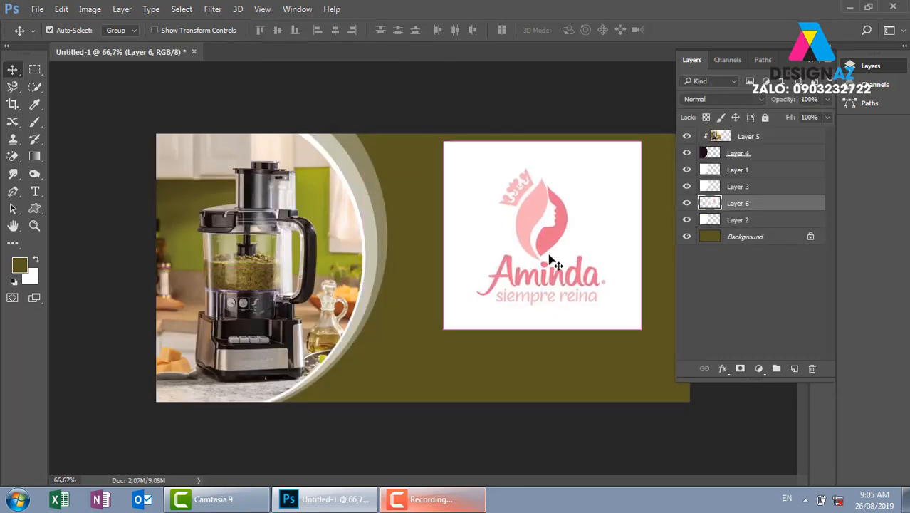
pyautogui.hotkey('ctrl', 't')
pyautogui.moveTo(638, 145); pyautogui.dragTo(590, 189)
pyautogui.press('Return')
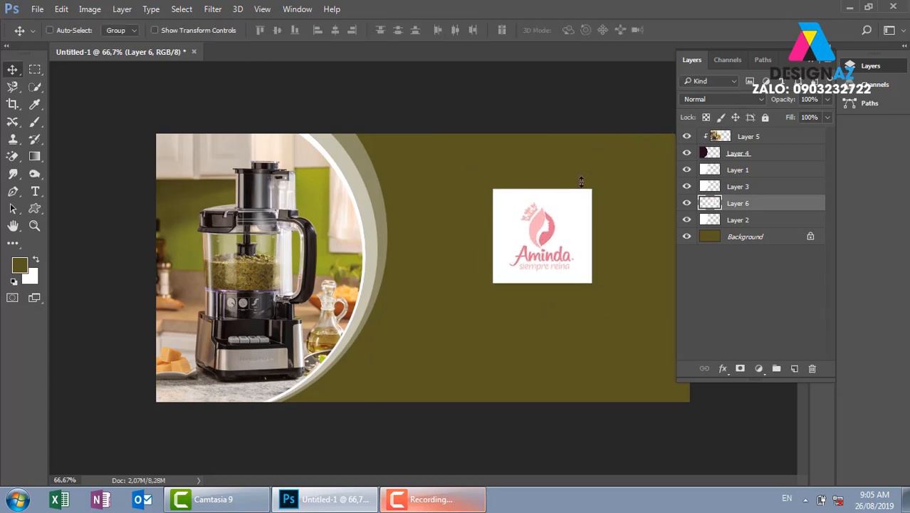
pyautogui.moveTo(564, 252); pyautogui.dragTo(559, 228)
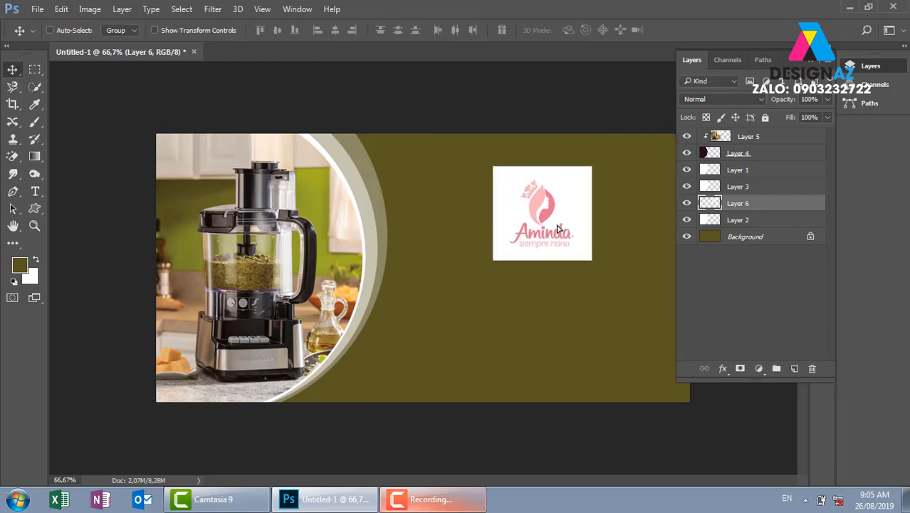
# Make a circular selection around the Aminda logo, fill it with white on a new layer, and deselect
pyautogui.rightClick(35, 71)
pyautogui.click(71, 84)
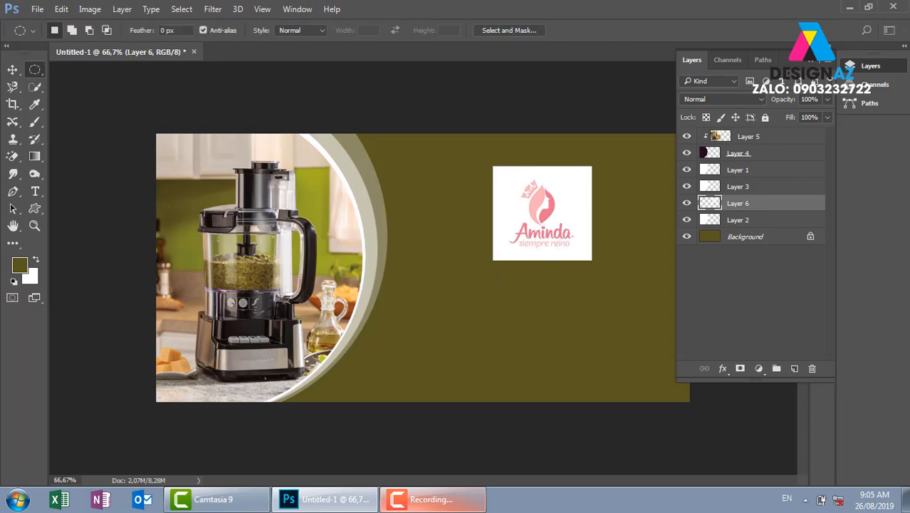
pyautogui.hotkey('ctrl', '+')
pyautogui.hotkey('ctrl', '+')
pyautogui.moveTo(434, 213); pyautogui.dragTo(418, 247)
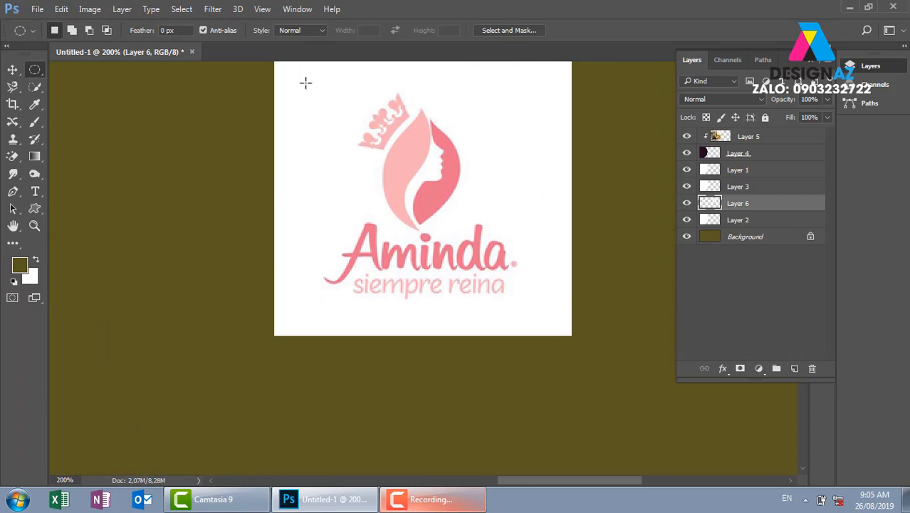
pyautogui.moveTo(306, 83); pyautogui.dragTo(552, 349)
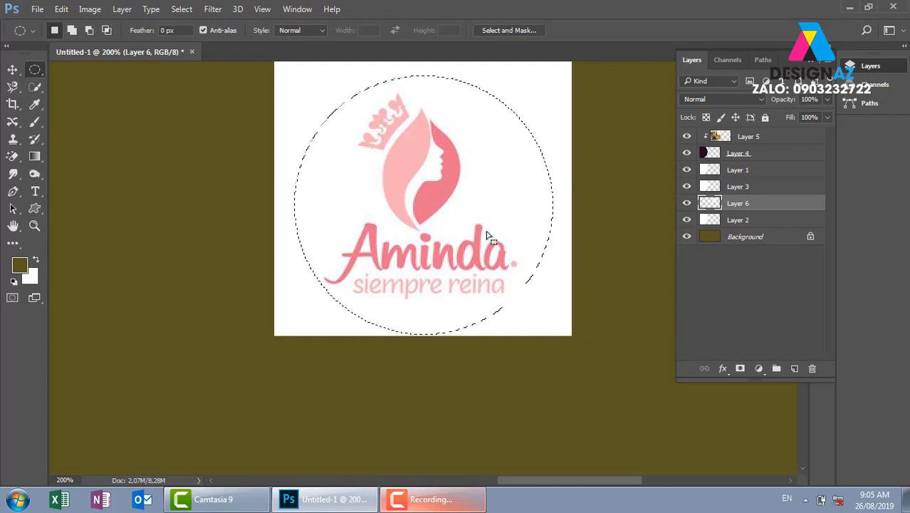
pyautogui.click(794, 369)
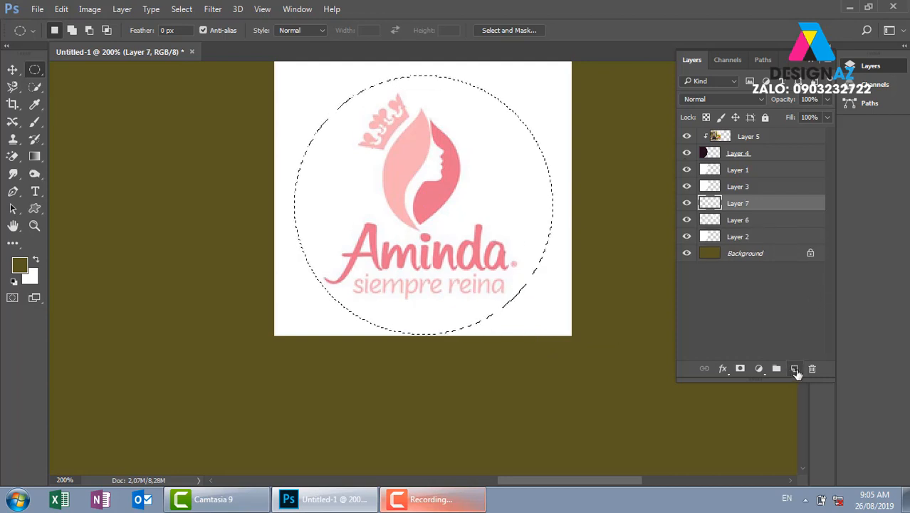
pyautogui.hotkey('ctrl', 'BackSpace')
pyautogui.press('v')
pyautogui.hotkey('ctrl', 'd')
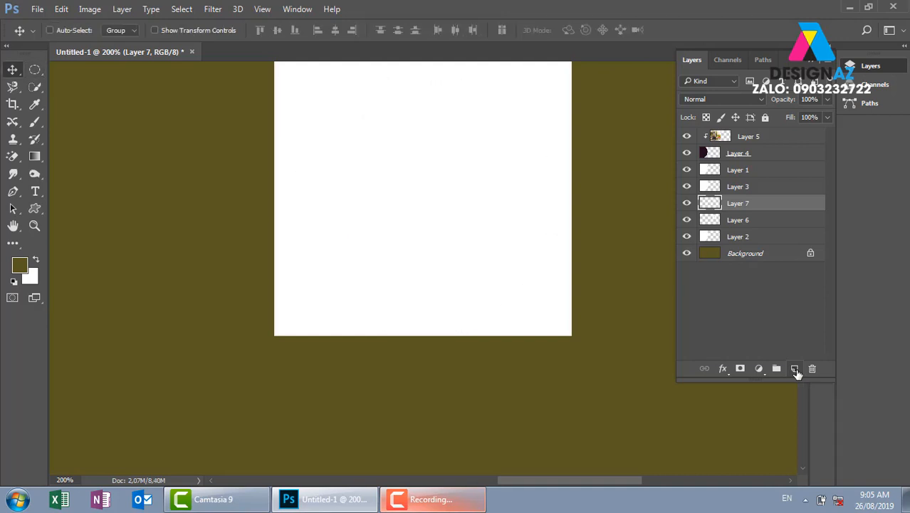
# Send the white circle layer directly below the logo layer
pyautogui.moveTo(420, 260); pyautogui.dragTo(411, 378)
pyautogui.hotkey('ctrl', 'z')
pyautogui.press('ctrl')
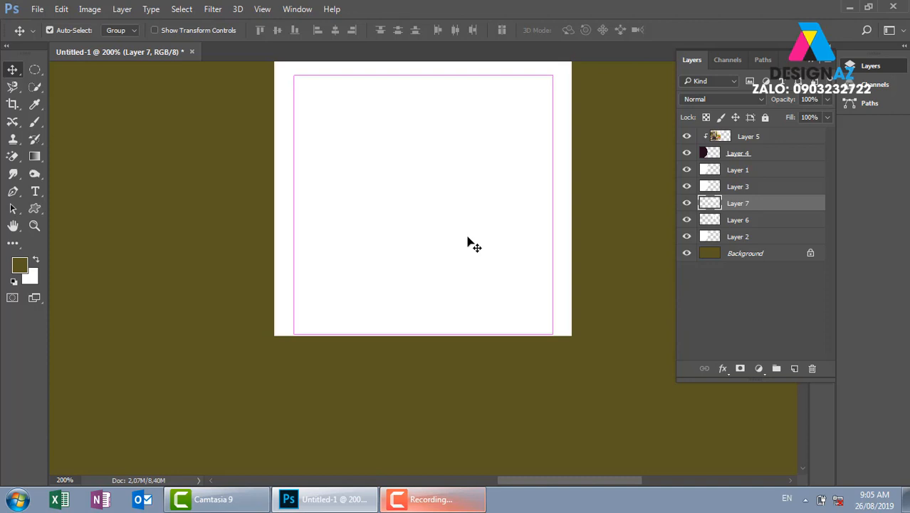
pyautogui.hotkey('ctrl', '[')
# Clip the logo on Layer 6 to the white circle on Layer 7
pyautogui.rightClick(414, 190)
pyautogui.click(437, 197)
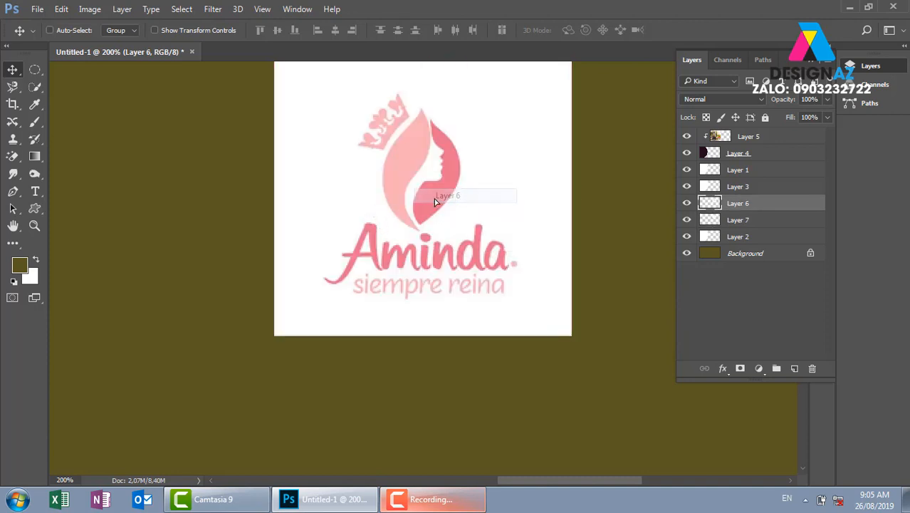
pyautogui.moveTo(434, 201); pyautogui.dragTo(235, 217)
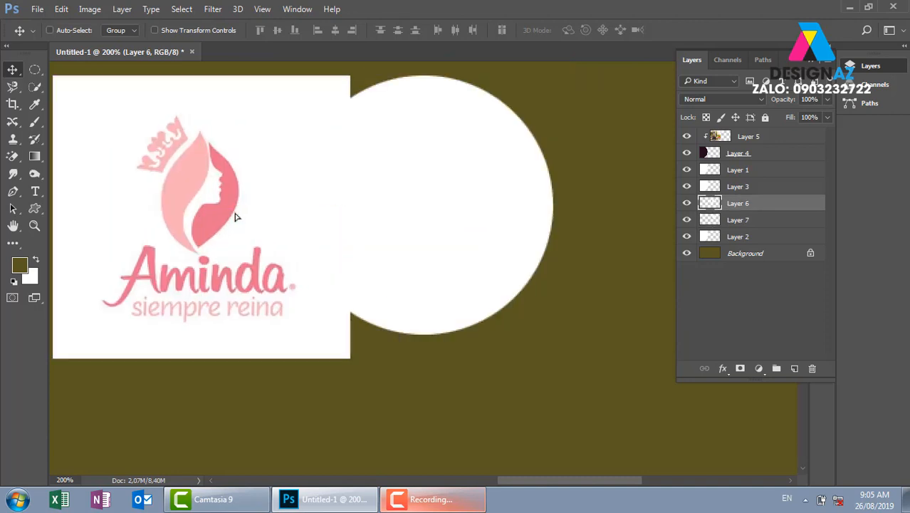
pyautogui.hotkey('ctrl', 'z')
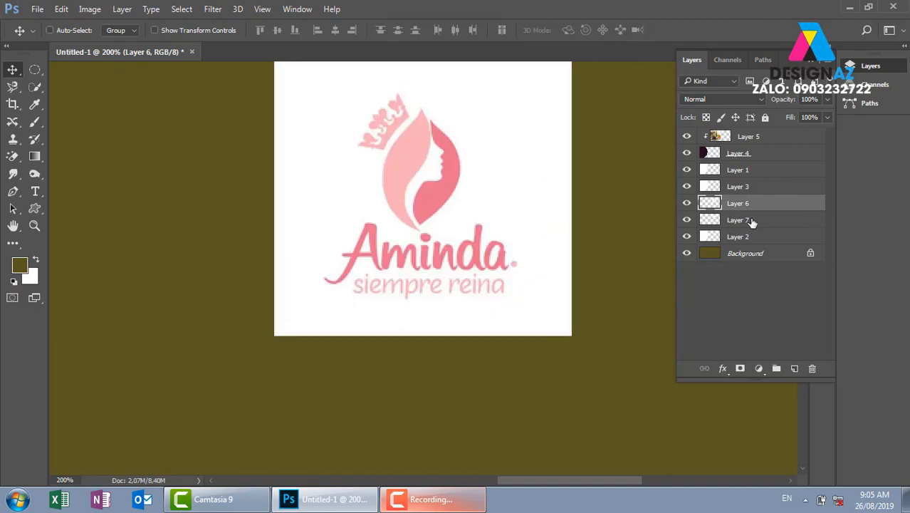
pyautogui.press('ctrl')
pyautogui.hotkey('ctrl', 'alt', 'g')
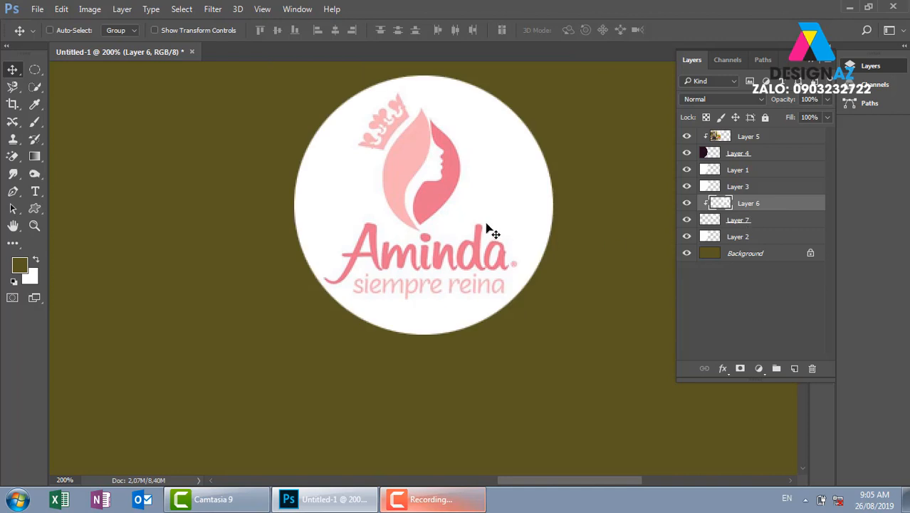
# Try moving the clipped logo layer on its own, and undo the move
pyautogui.hotkey('ctrl', '-')
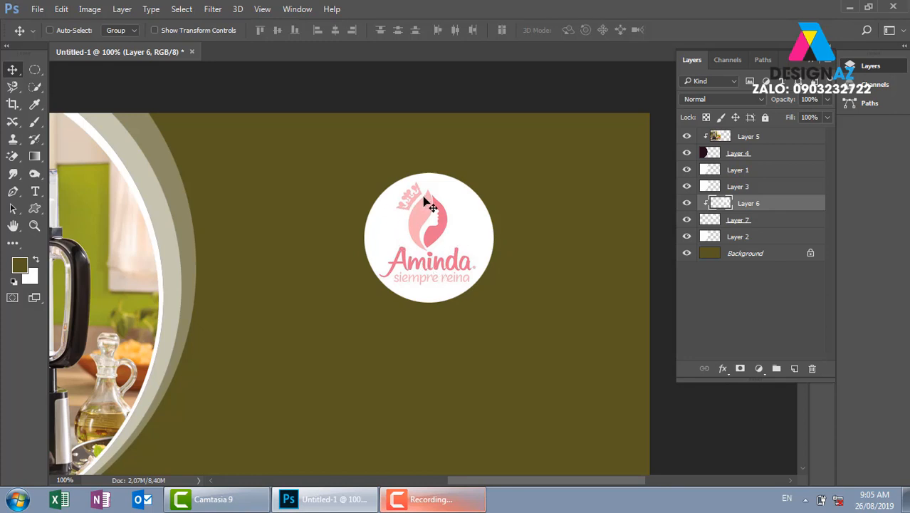
pyautogui.keyDown('shift'); pyautogui.click(764, 224); pyautogui.keyUp('shift')
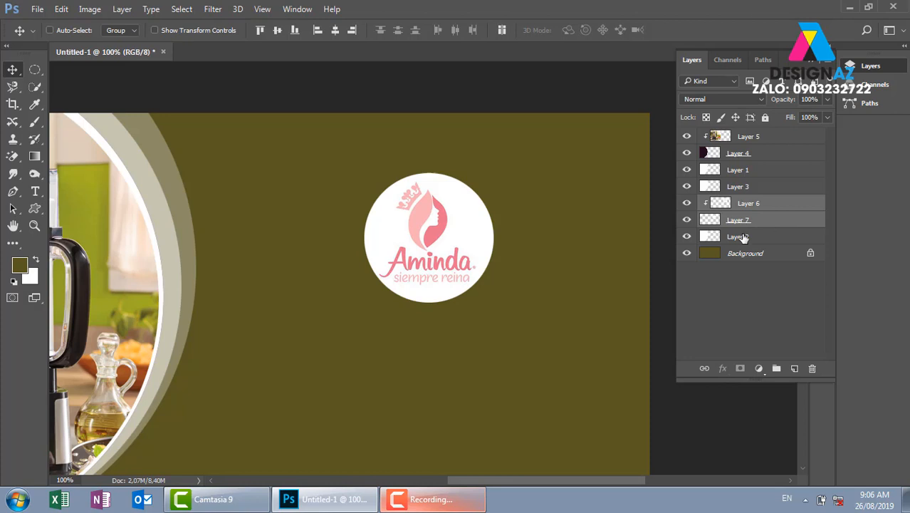
pyautogui.press('ctrl')
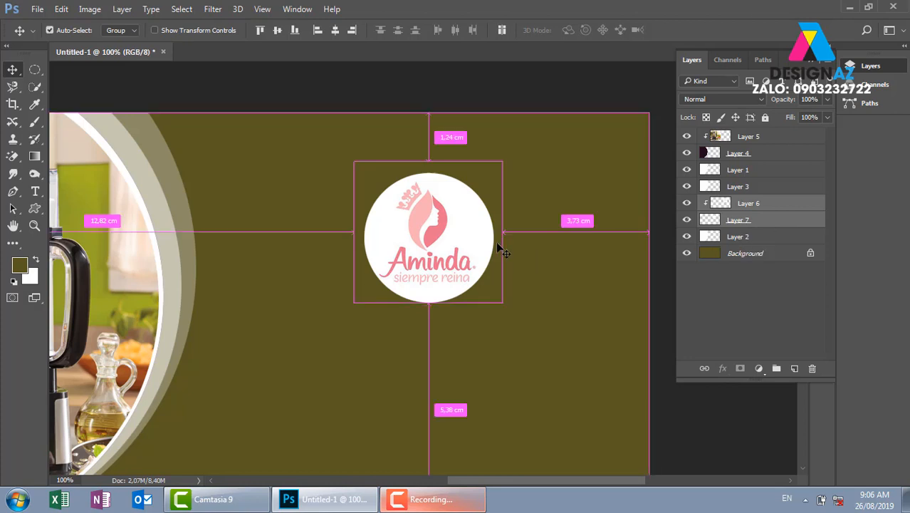
pyautogui.rightClick(435, 214)
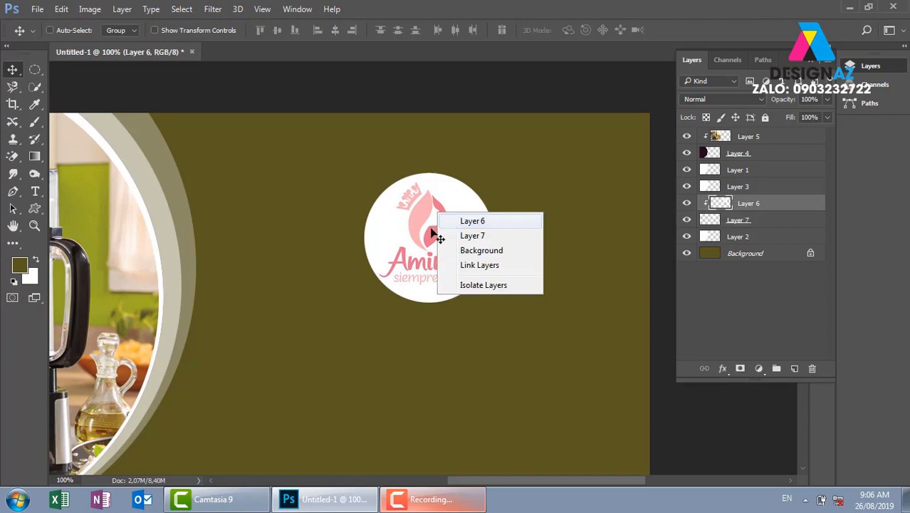
pyautogui.click(470, 220)
pyautogui.moveTo(422, 233); pyautogui.dragTo(439, 233)
pyautogui.hotkey('ctrl', 'z')
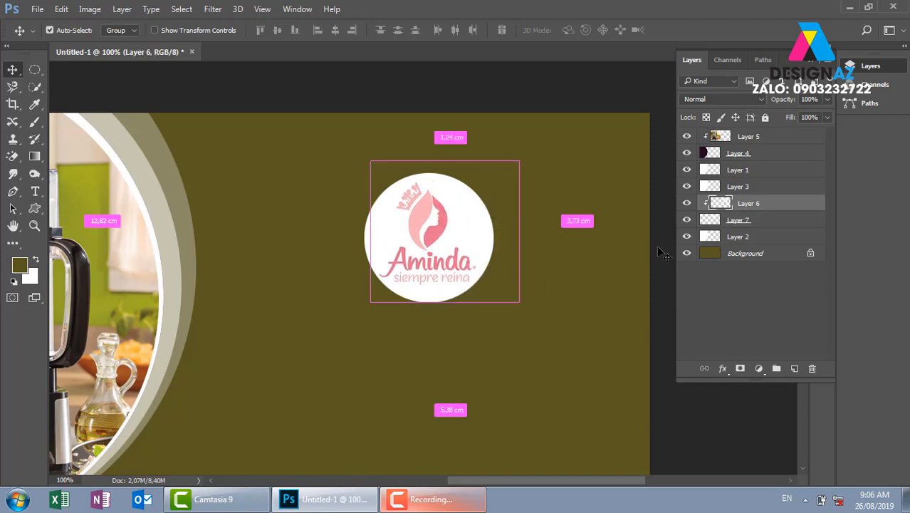
# Merge the clipped logo with its white circle layer and move the round logo up and to the right
pyautogui.keyDown('shift'); pyautogui.click(784, 226); pyautogui.keyUp('shift')
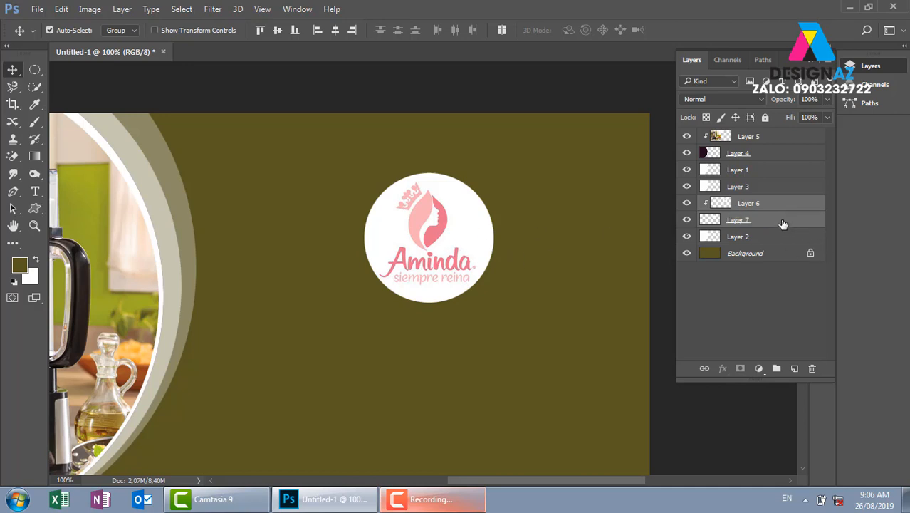
pyautogui.hotkey('ctrl', 'e')
pyautogui.moveTo(423, 258); pyautogui.dragTo(451, 229)
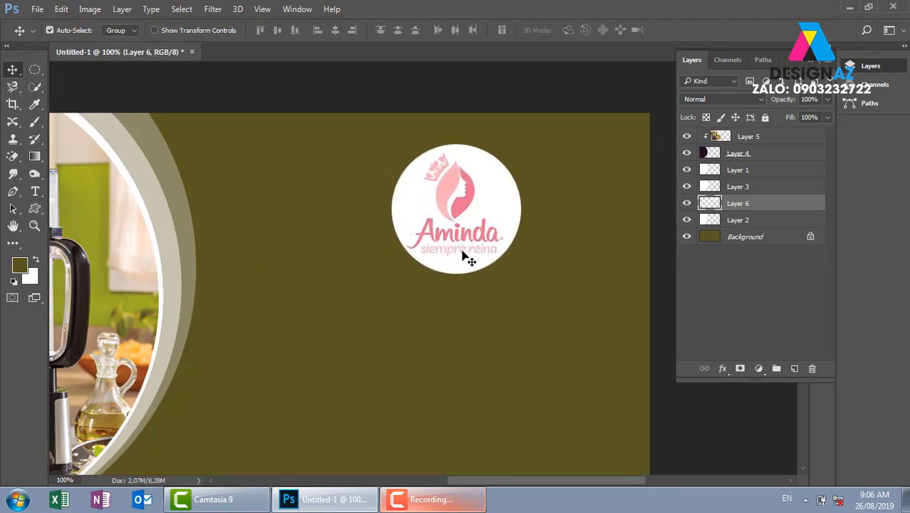
# Scale the round Aminda logo down slightly around its centre
pyautogui.hotkey('ctrl', 't')
pyautogui.moveTo(516, 148); pyautogui.dragTo(499, 155)
pyautogui.press('Return')
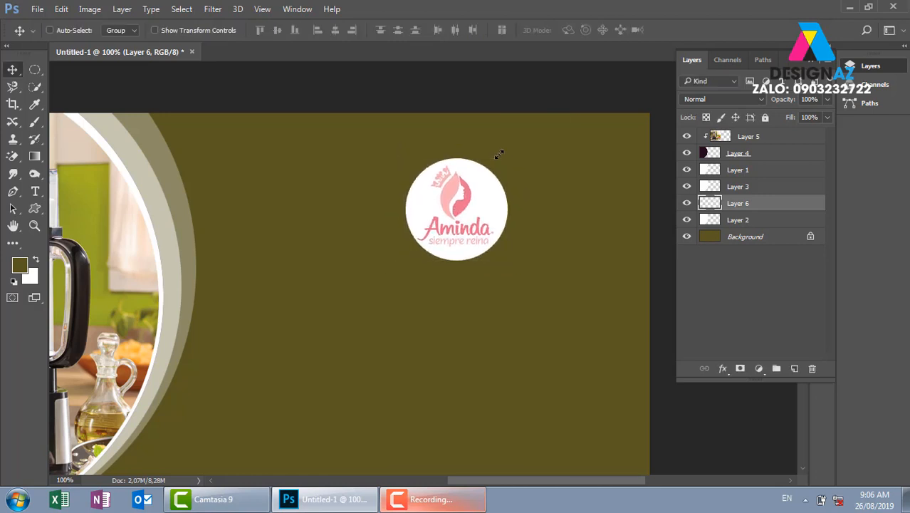
pyautogui.click(467, 212)
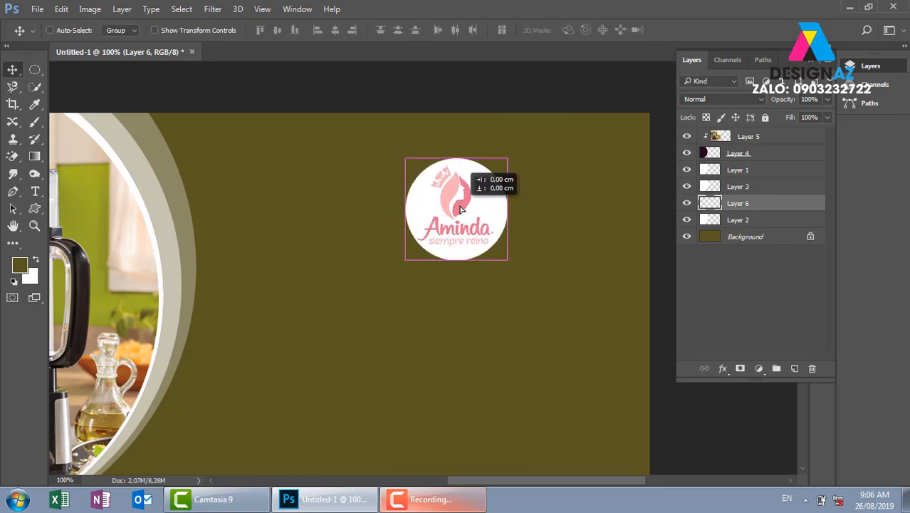
# Make a circular selection slightly larger than the round logo, fill it with white on a new layer, and deselect
pyautogui.click(35, 70)
pyautogui.moveTo(399, 161); pyautogui.dragTo(536, 271)
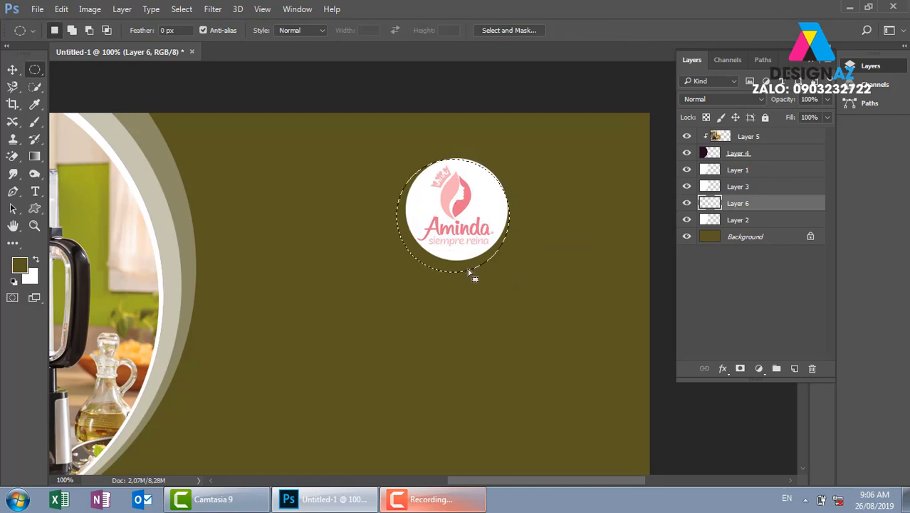
pyautogui.click(794, 369)
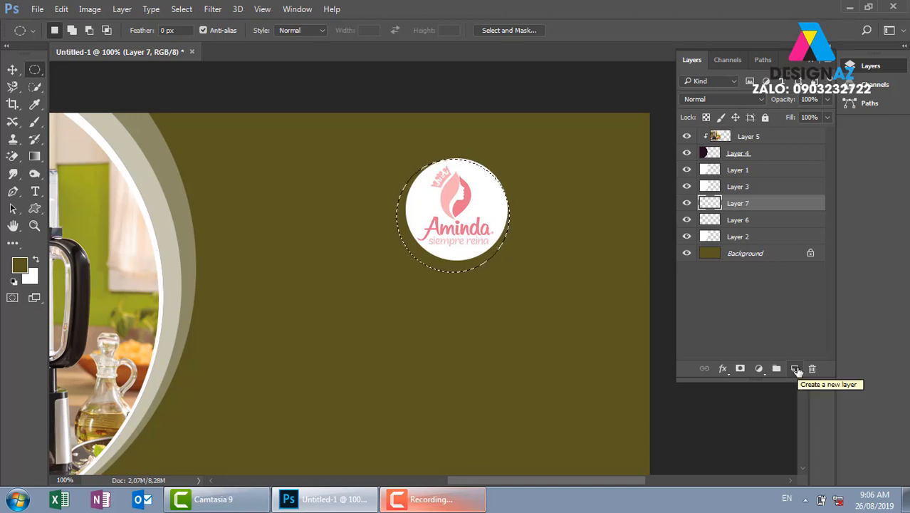
pyautogui.hotkey('ctrl', 'BackSpace')
pyautogui.hotkey('ctrl', 'd')
pyautogui.press('v')
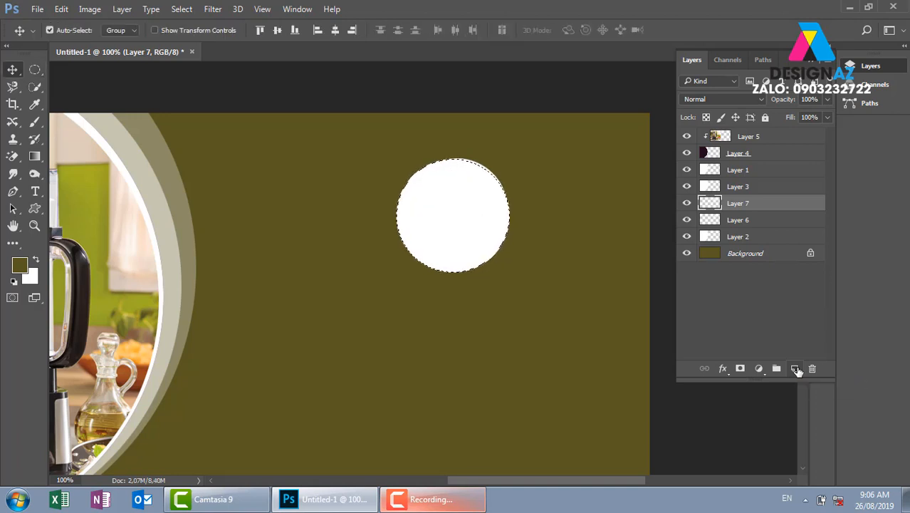
# Send the larger white circle behind the round logo and set its opacity to 50%
pyautogui.press('ctrl')
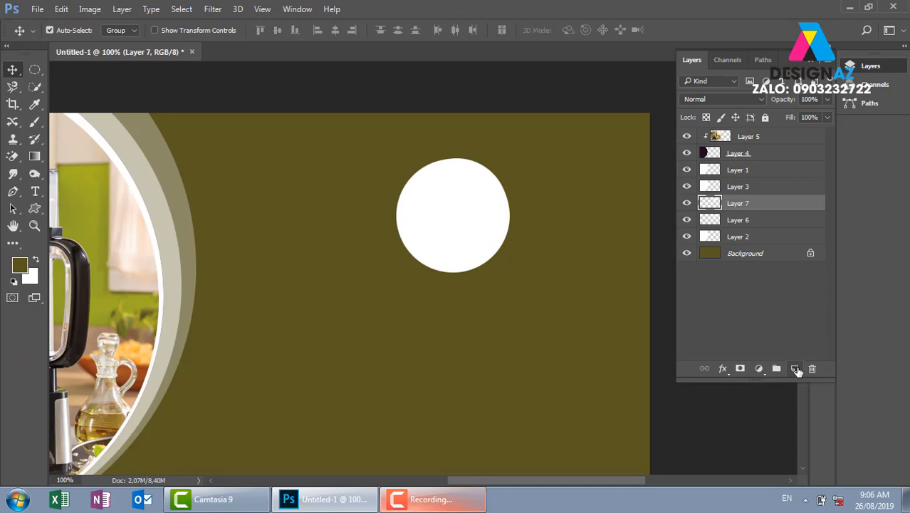
pyautogui.hotkey('ctrl', '[')
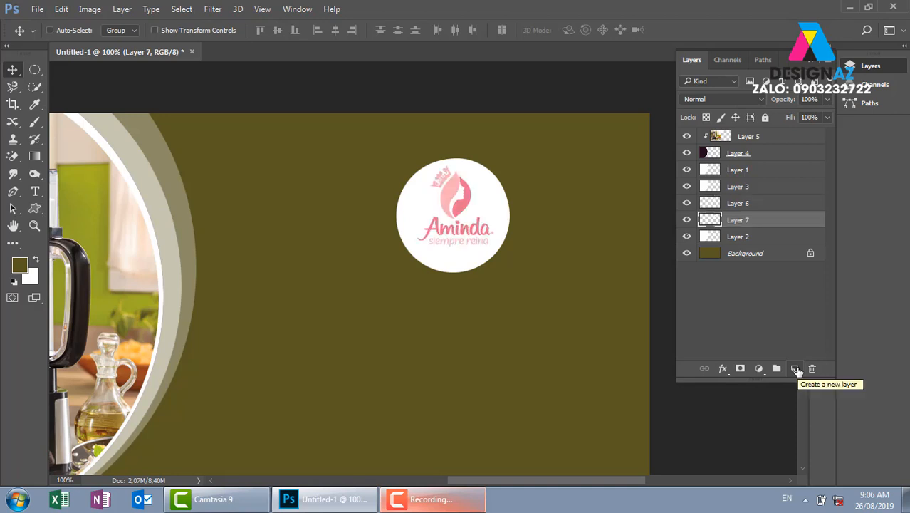
pyautogui.press('5')
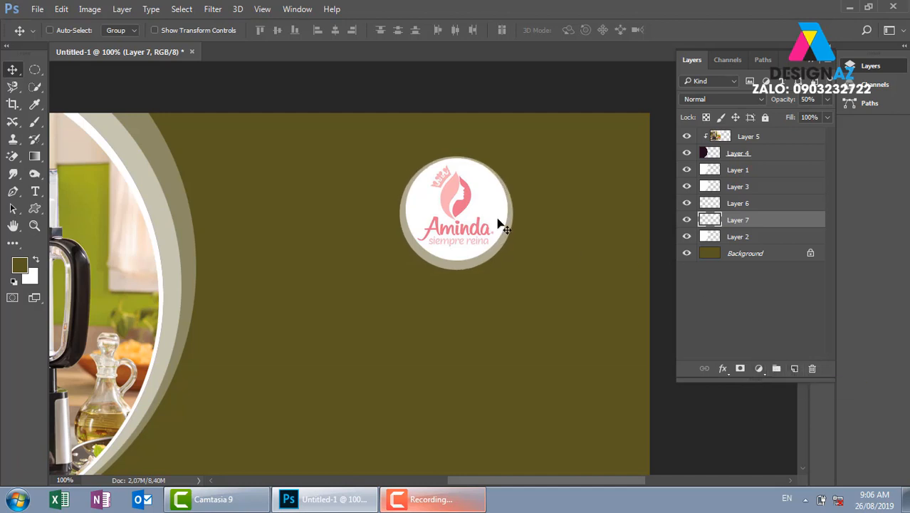
# Create a thin vertical white strip on a new layer from the banner's top edge to the round logo, centred above it
pyautogui.click(31, 72)
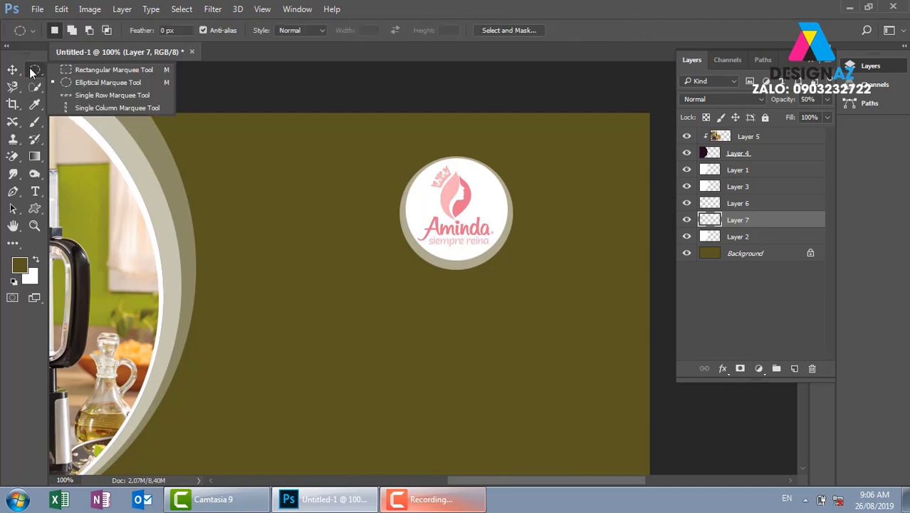
pyautogui.click(72, 69)
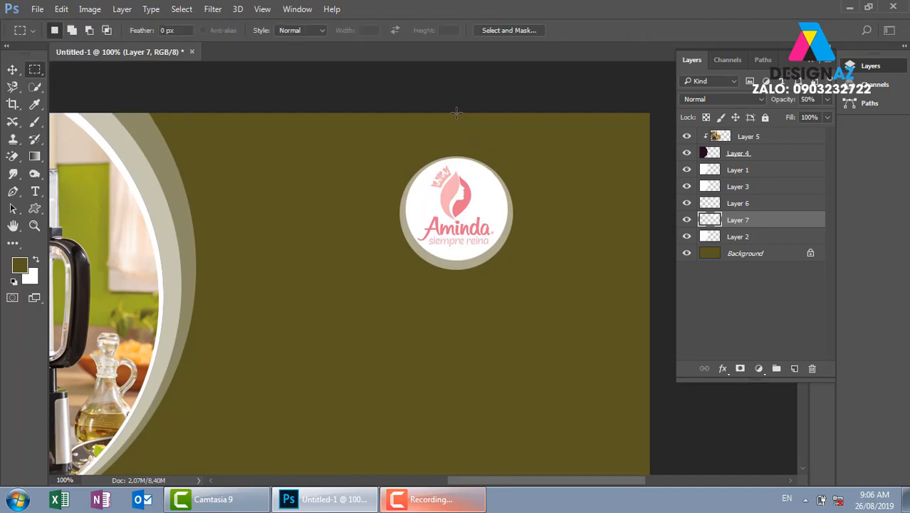
pyautogui.moveTo(455, 112); pyautogui.dragTo(456, 164)
pyautogui.click(794, 370)
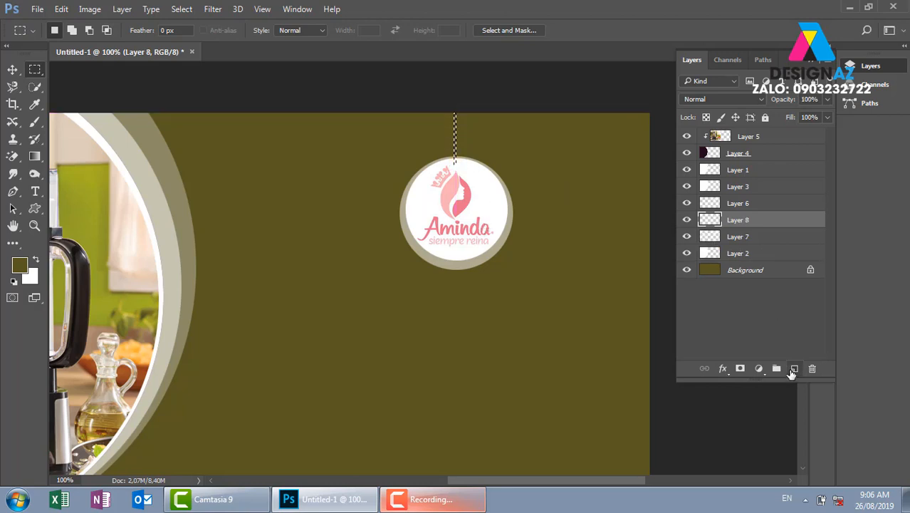
pyautogui.hotkey('ctrl', 'BackSpace')
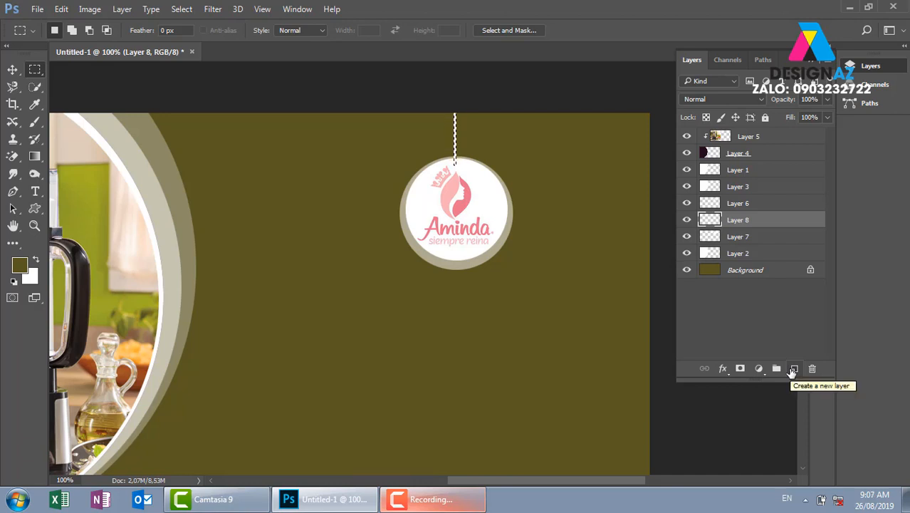
pyautogui.press('v')
pyautogui.hotkey('ctrl', 'd')
pyautogui.press('Right')
pyautogui.press('Right')
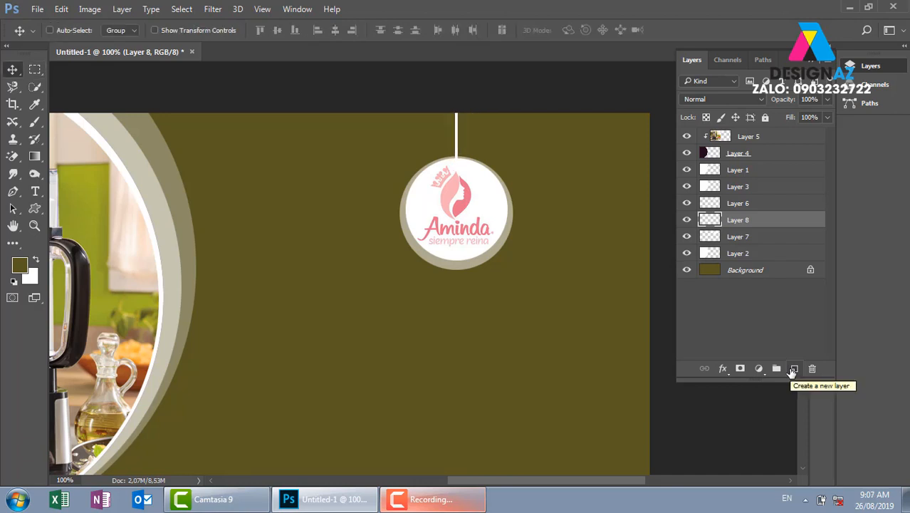
# Duplicate the white strip on both sides to form three parallel lines, and select all three strip layers
pyautogui.moveTo(474, 157); pyautogui.dragTo(456, 139)
pyautogui.press('Right')
pyautogui.press('Right')
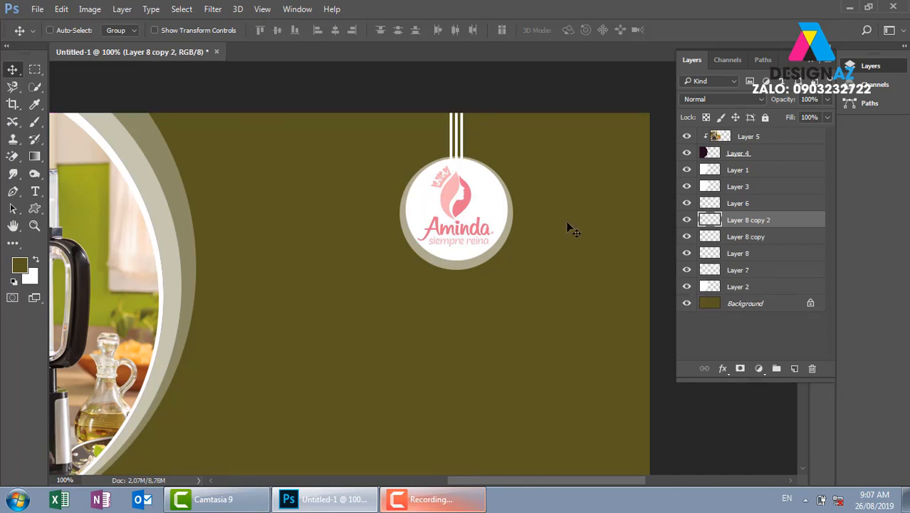
pyautogui.keyDown('shift'); pyautogui.click(768, 254); pyautogui.keyUp('shift')
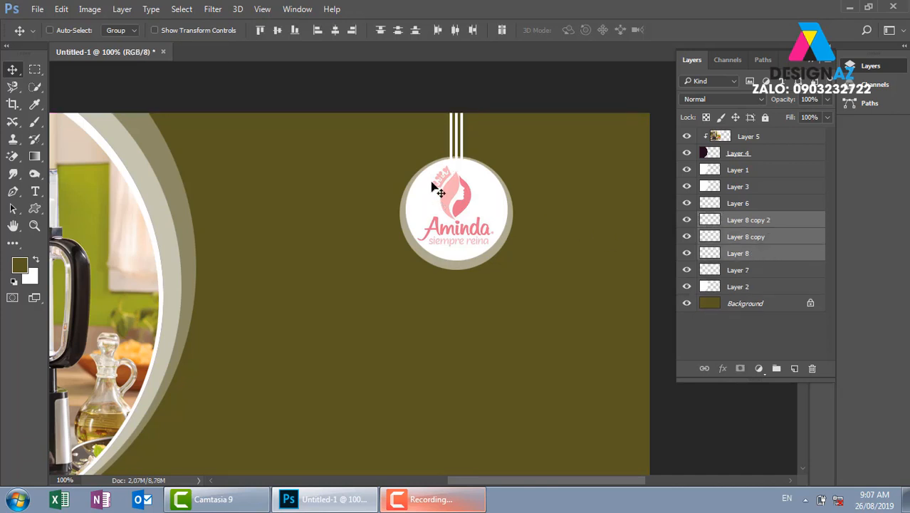
# Merge the three strip layers into one, then duplicate it to the right, continuing the pattern with even spacing
pyautogui.press('ctrl')
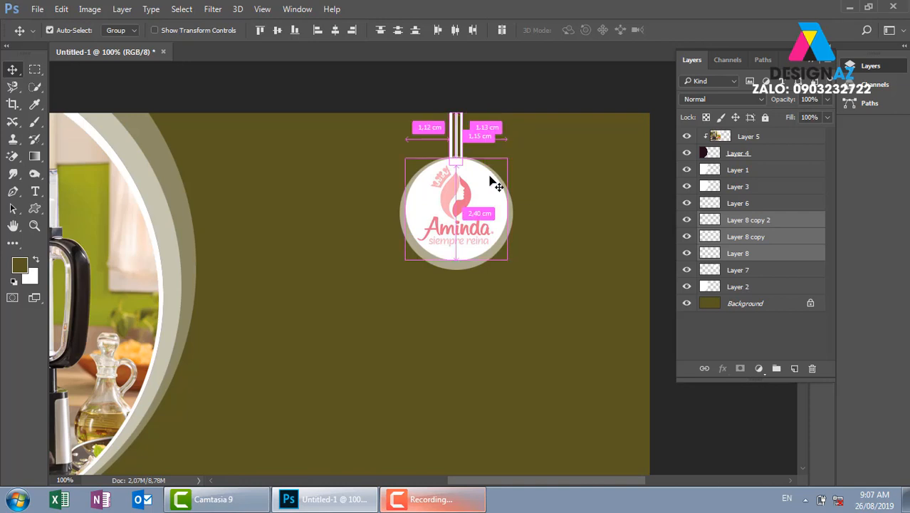
pyautogui.hotkey('ctrl', 'e')
pyautogui.moveTo(489, 141); pyautogui.dragTo(496, 145)
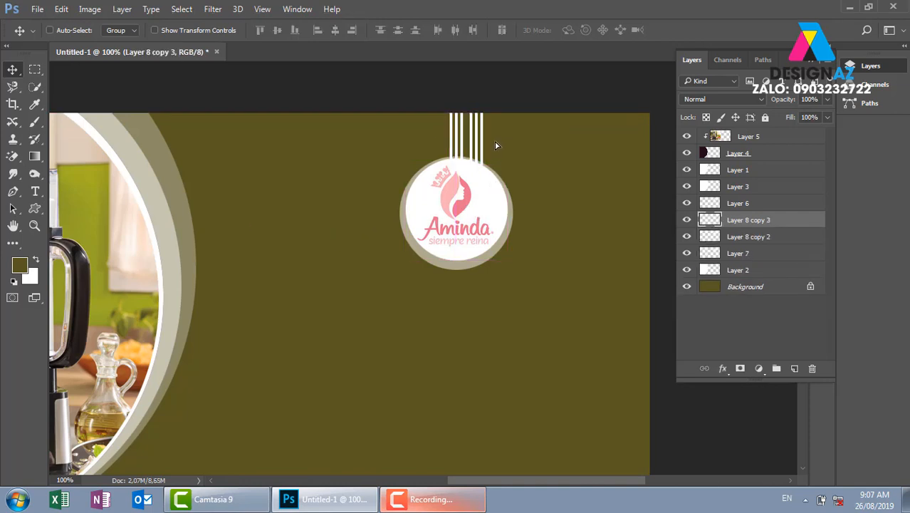
pyautogui.press('Left')
pyautogui.press('Left')
pyautogui.press('Left')
pyautogui.press('Left')
pyautogui.press('Left')
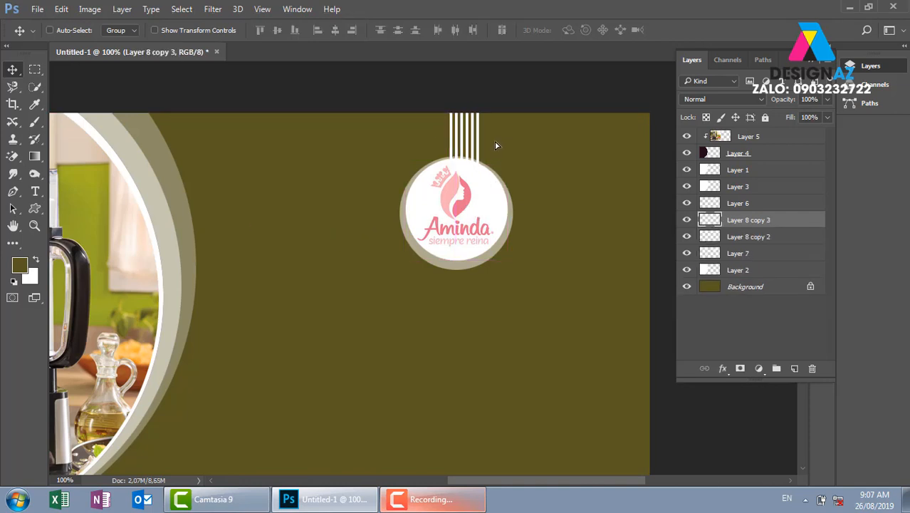
# Duplicate the merged strips to the left of the originals and nudge the copy until the gaps between lines are even
pyautogui.moveTo(464, 131); pyautogui.dragTo(441, 134)
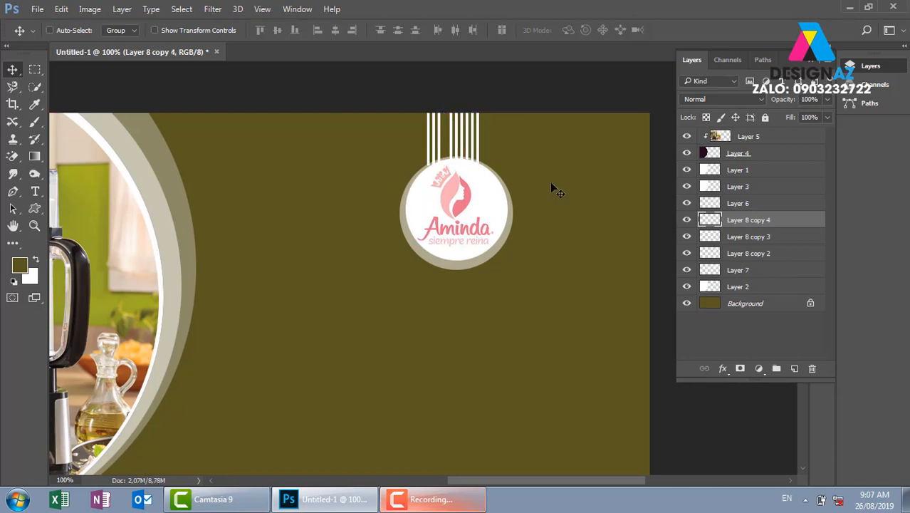
pyautogui.press('Right')
pyautogui.press('Right')
pyautogui.press('Right')
pyautogui.press('Right')
pyautogui.press('Right')
pyautogui.press('Right')
pyautogui.press('Right')
pyautogui.press('Right')
pyautogui.press('Right')
pyautogui.press('Right')
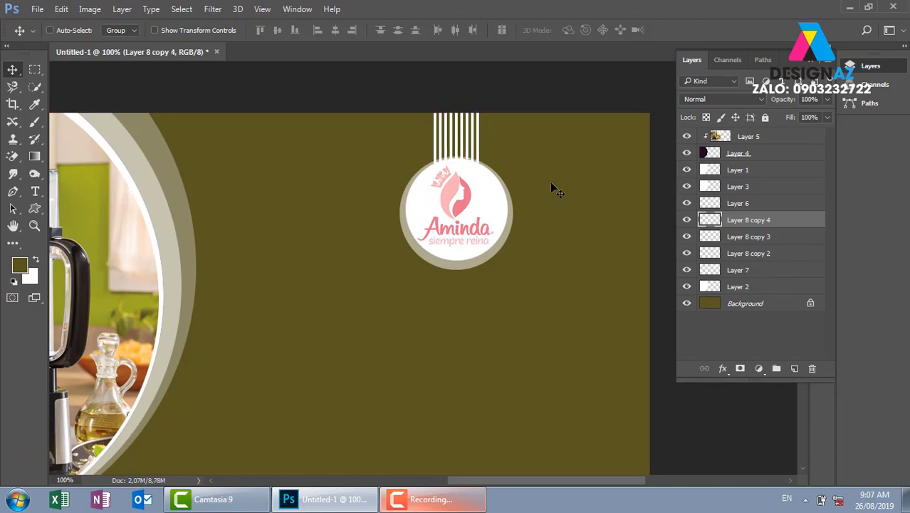
# Merge the three strip group layers into one layer and set its opacity to 50%
pyautogui.hotkey('ctrl', '-')
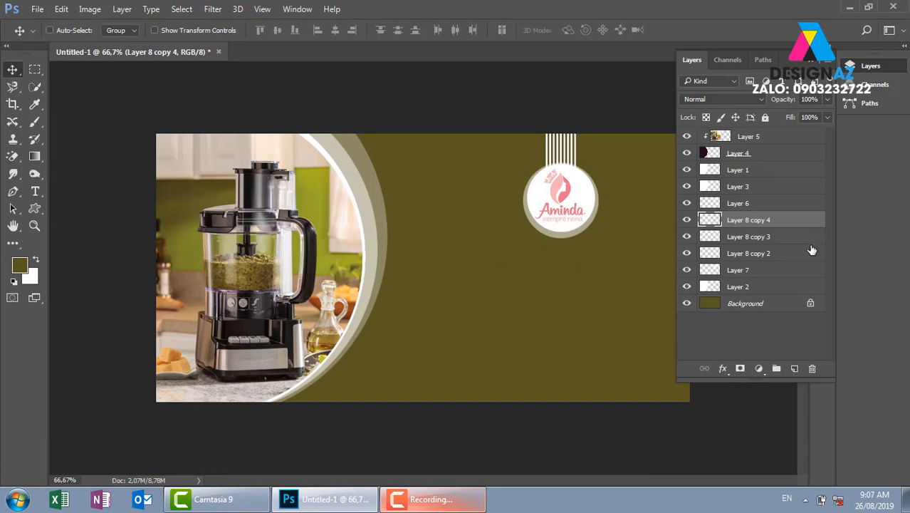
pyautogui.keyDown('shift'); pyautogui.click(786, 253); pyautogui.keyUp('shift')
pyautogui.moveTo(574, 158)
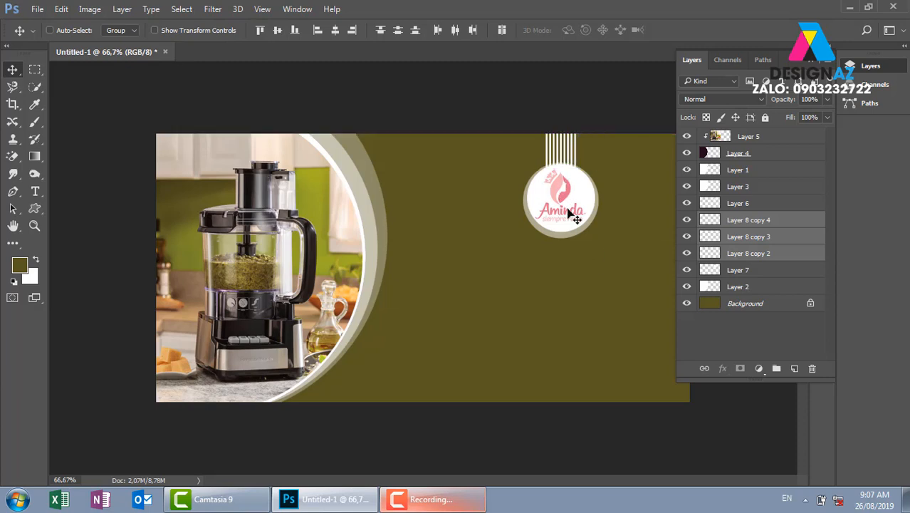
pyautogui.hotkey('ctrl', 'e')
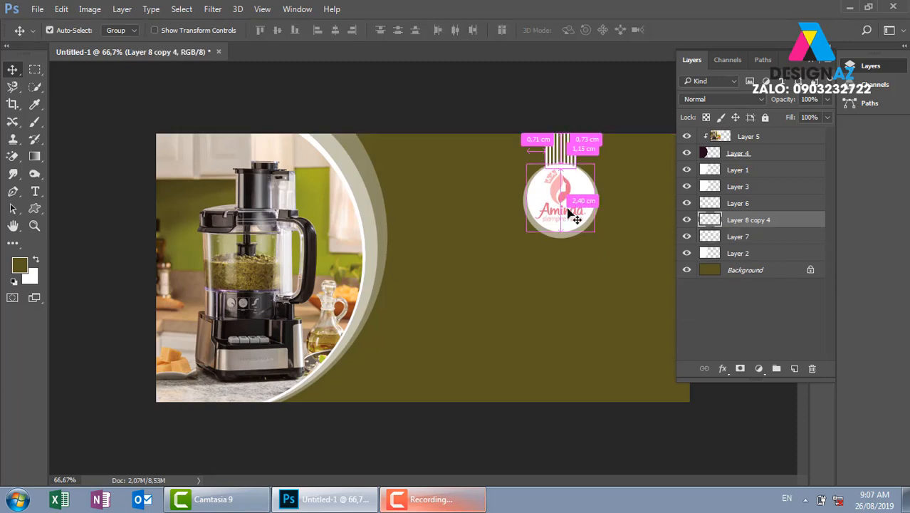
pyautogui.hotkey('ctrl', '+')
pyautogui.press('5')
pyautogui.moveTo(613, 146); pyautogui.dragTo(492, 152)
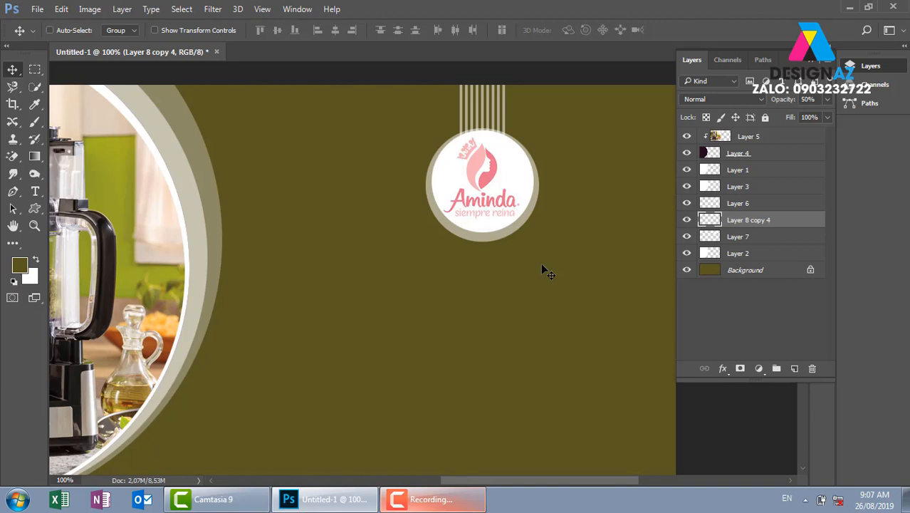
# Delete the hanging strips, the round logo and the translucent circle behind it from the banner
pyautogui.hotkey('ctrl', '-')
pyautogui.hotkey('ctrl', '-')
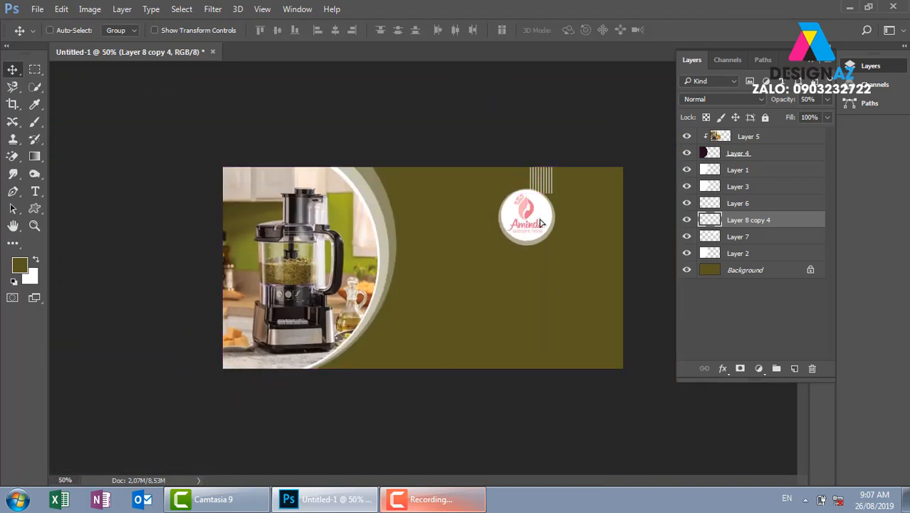
pyautogui.press('Delete')
pyautogui.rightClick(535, 211)
pyautogui.click(555, 219)
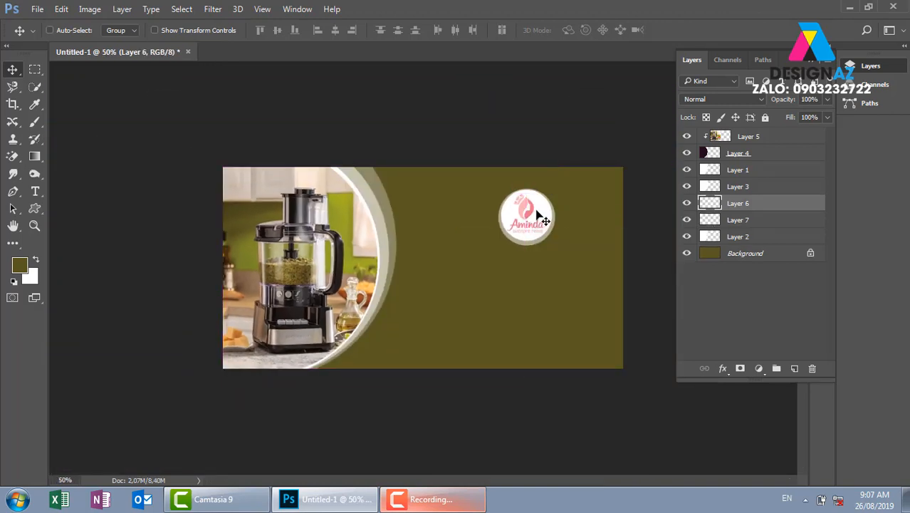
pyautogui.rightClick(544, 208)
pyautogui.click(545, 217)
pyautogui.press('Delete')
pyautogui.rightClick(541, 214)
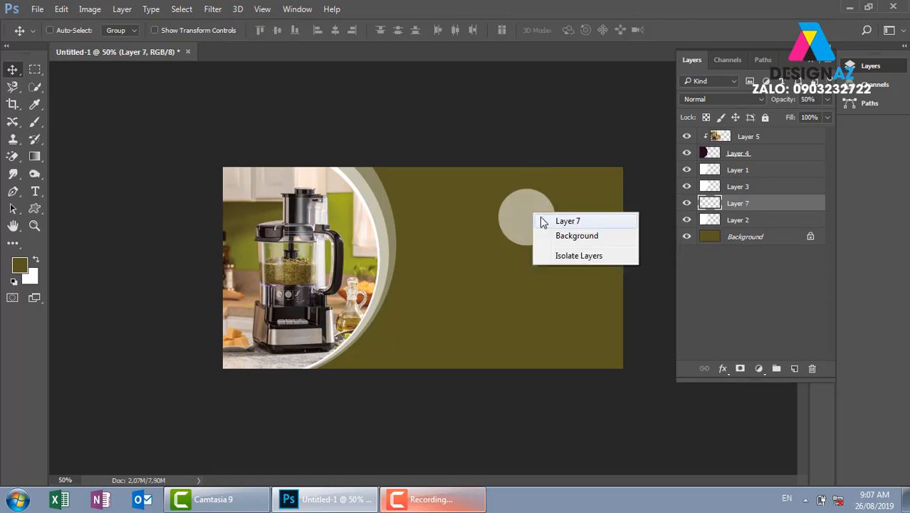
pyautogui.click(546, 218)
pyautogui.press('Delete')
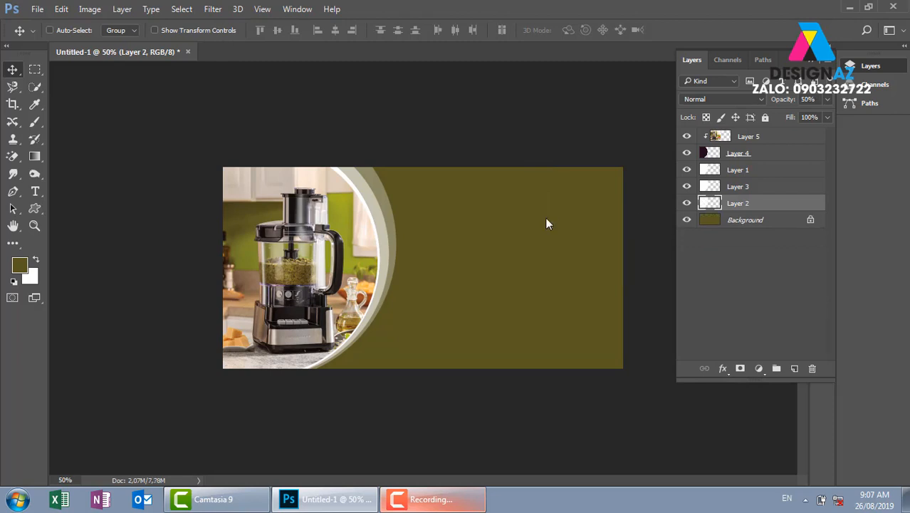
# Load the outermost translucent curve, Layer 3, as a selection and add a new layer above it
pyautogui.hotkey('ctrl', '+')
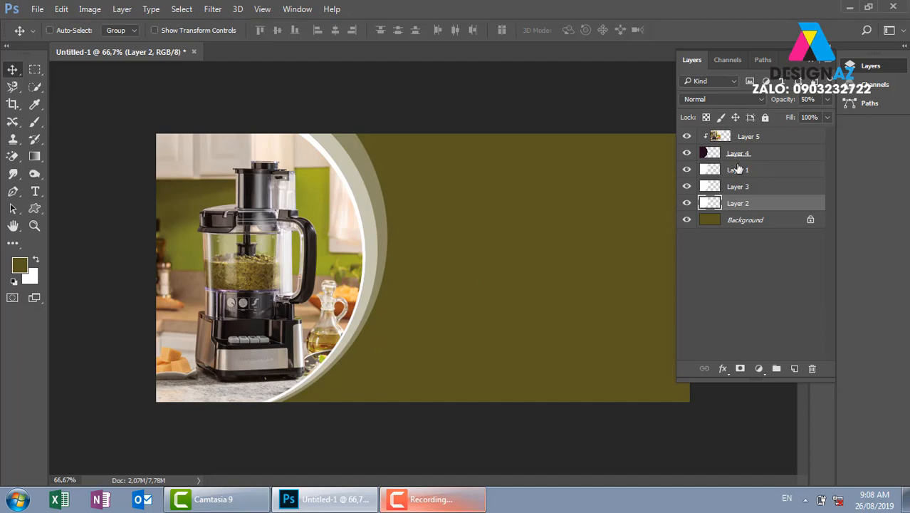
pyautogui.rightClick(380, 200)
pyautogui.click(411, 207)
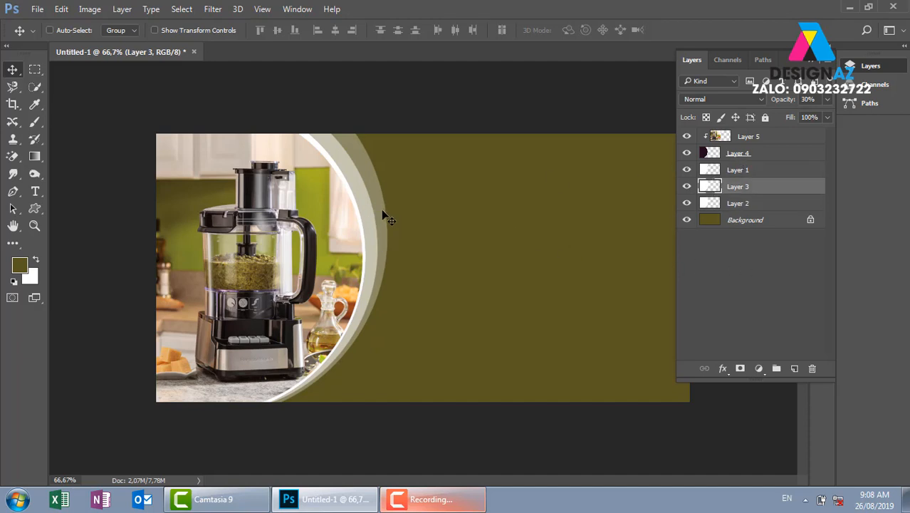
pyautogui.moveTo(385, 212)
pyautogui.mouseDown()
pyautogui.moveTo(407, 204)
pyautogui.moveTo(393, 204)
pyautogui.mouseUp()
pyautogui.press('ctrl')
pyautogui.keyDown('ctrl'); pyautogui.click(711, 191); pyautogui.keyUp('ctrl')
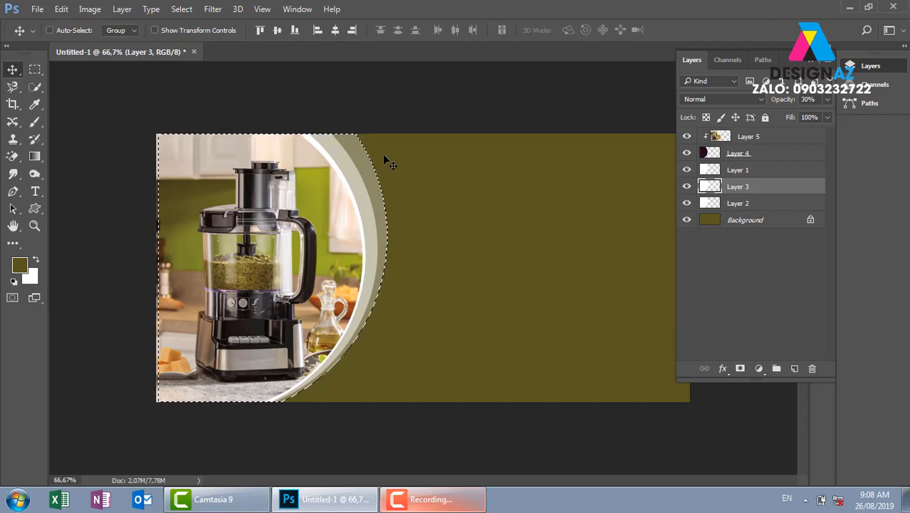
pyautogui.click(795, 368)
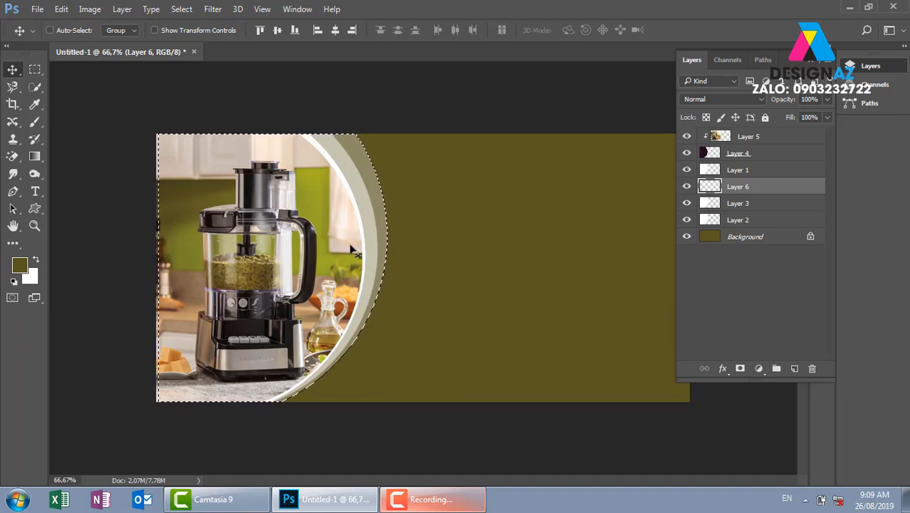
# Stroke the selection on the new layer with a 2 px white line, using the Center location and Normal mode at 100% opacity
pyautogui.click(34, 69)
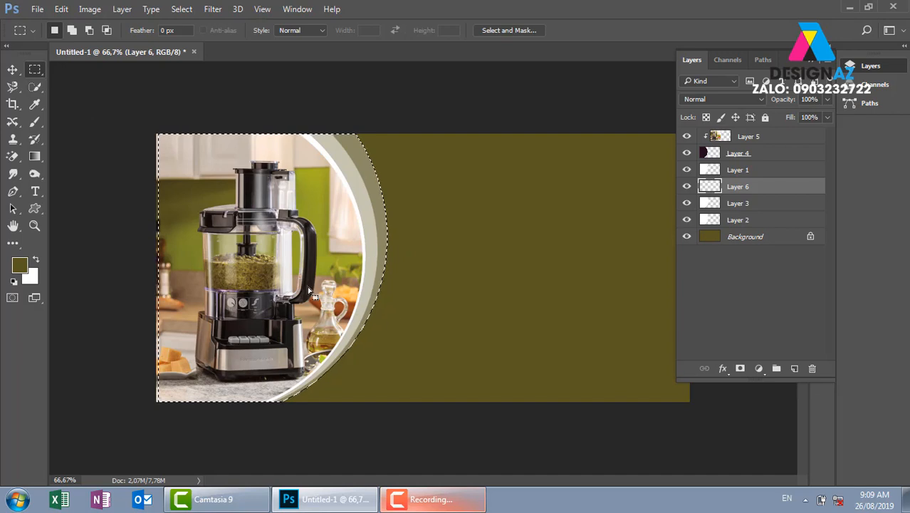
pyautogui.rightClick(340, 240)
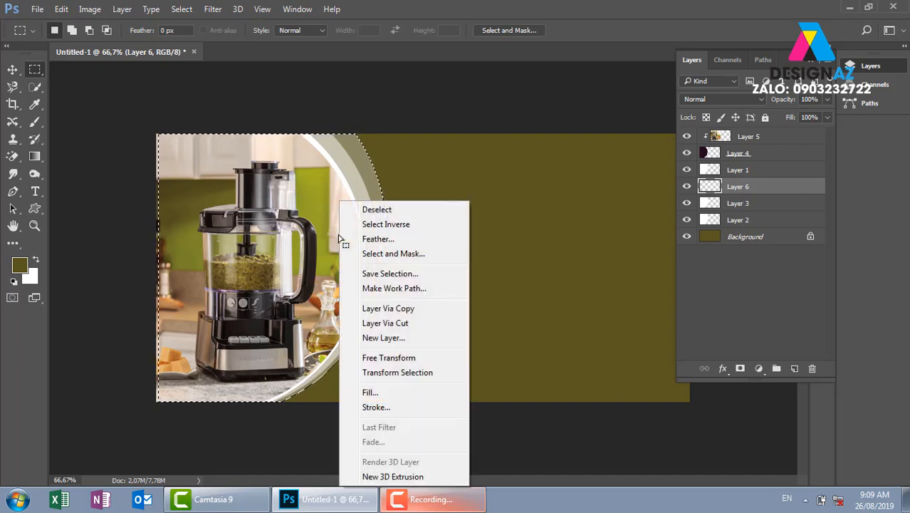
pyautogui.click(403, 409)
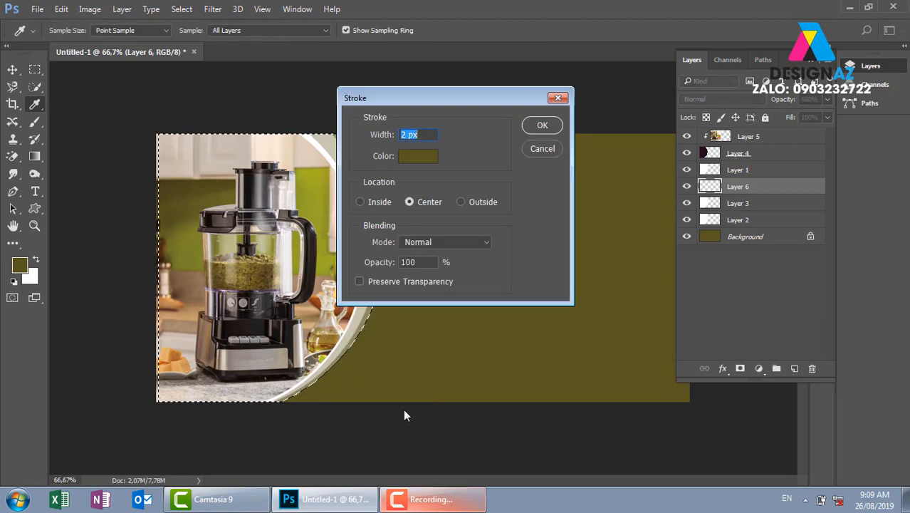
pyautogui.click(415, 163)
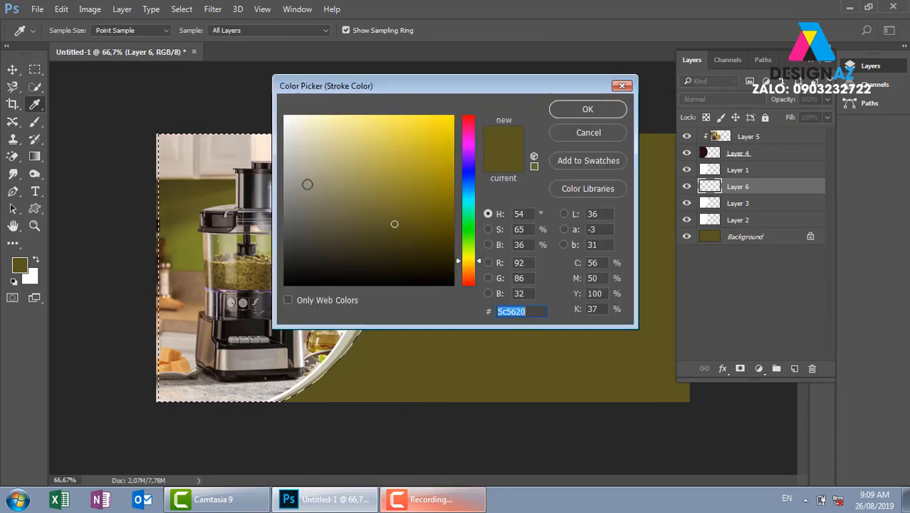
pyautogui.moveTo(307, 183); pyautogui.dragTo(284, 116)
pyautogui.click(574, 108)
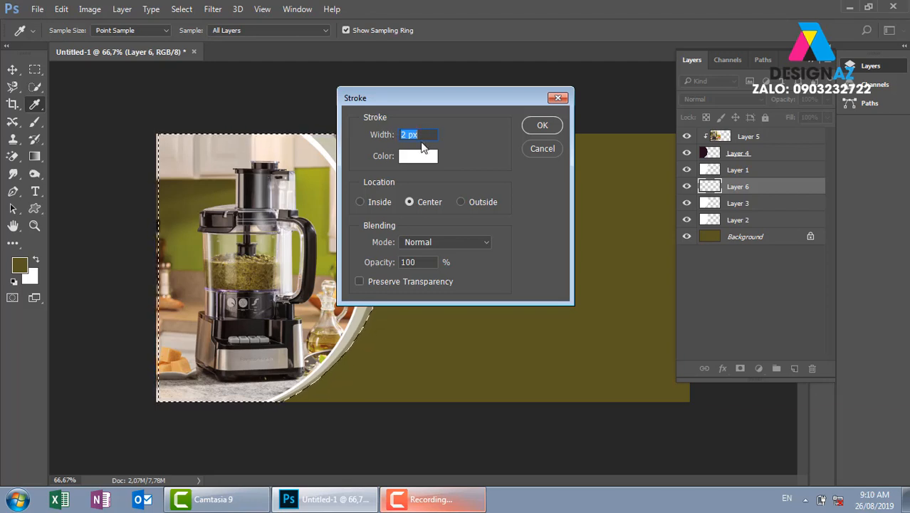
pyautogui.moveTo(516, 103); pyautogui.dragTo(612, 105)
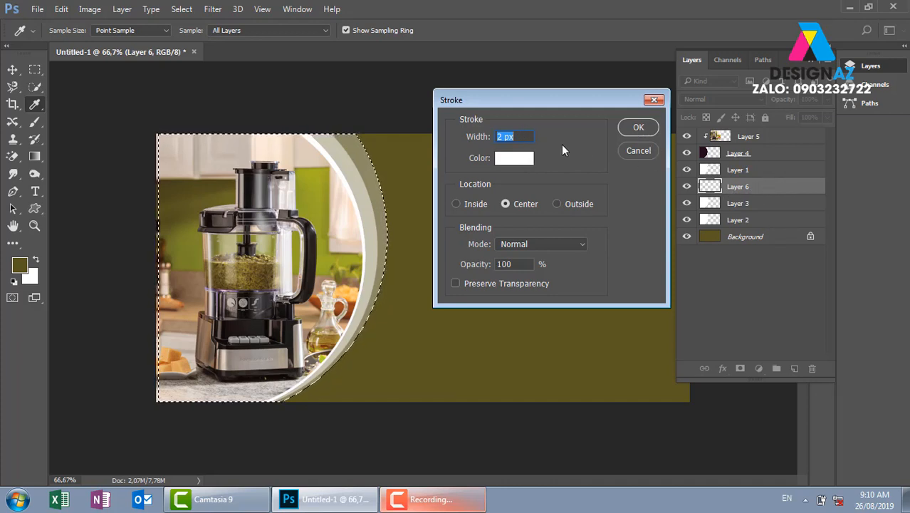
pyautogui.click(637, 127)
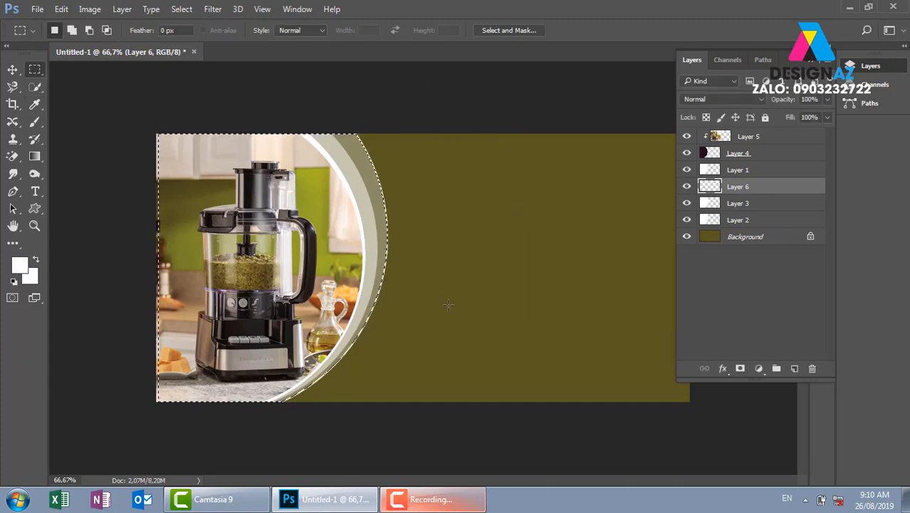
# Deselect and set the opacity of the curved white line's layer to 50%
pyautogui.press('v')
pyautogui.hotkey('ctrl', 'd')
pyautogui.moveTo(391, 299)
pyautogui.mouseDown()
pyautogui.moveTo(520, 289)
pyautogui.moveTo(390, 231)
pyautogui.mouseUp()
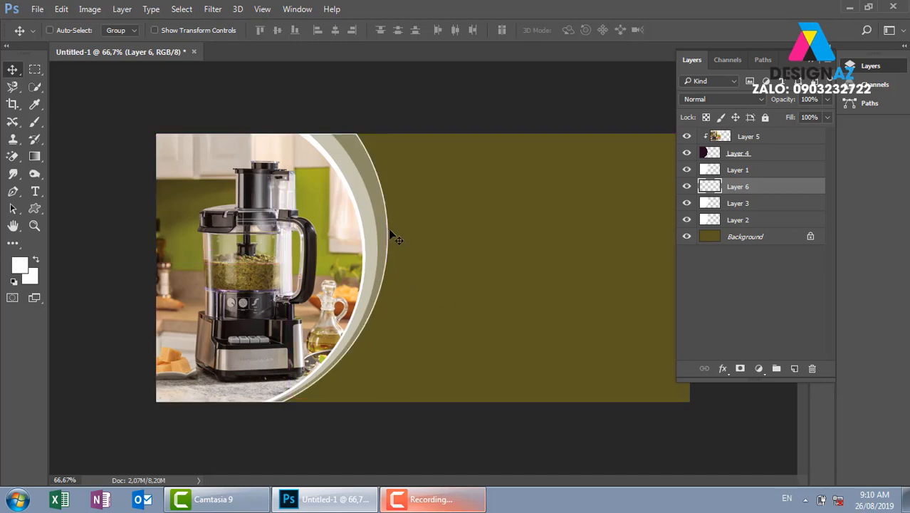
pyautogui.press('5')
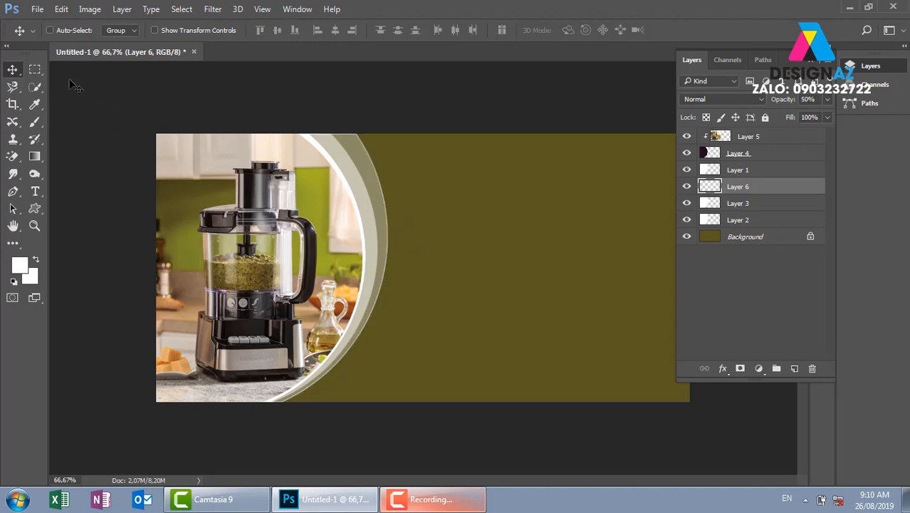
# Erase the upper part of the curved line with a rectangular selection reaching just past the photo's mid-height, and deselect
pyautogui.click(39, 71)
pyautogui.moveTo(156, 133); pyautogui.dragTo(548, 242)
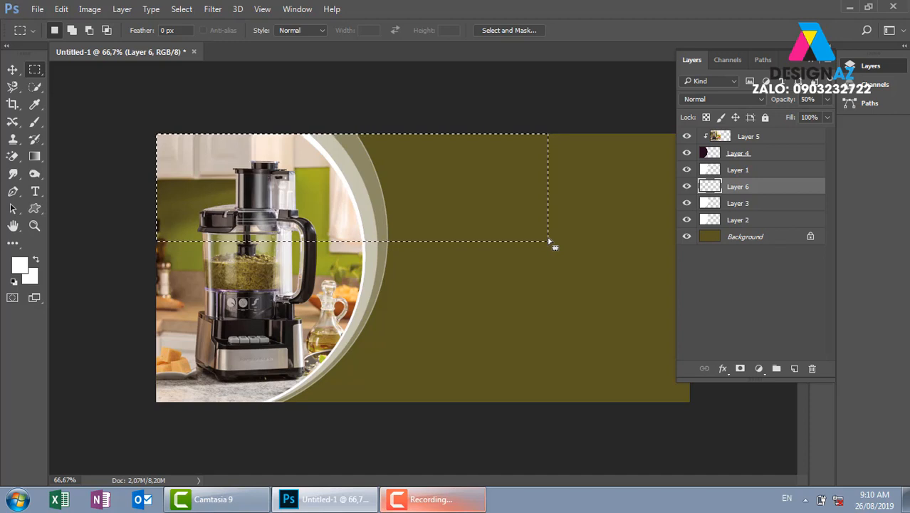
pyautogui.press('Delete')
pyautogui.press('v')
pyautogui.hotkey('ctrl', 'd')
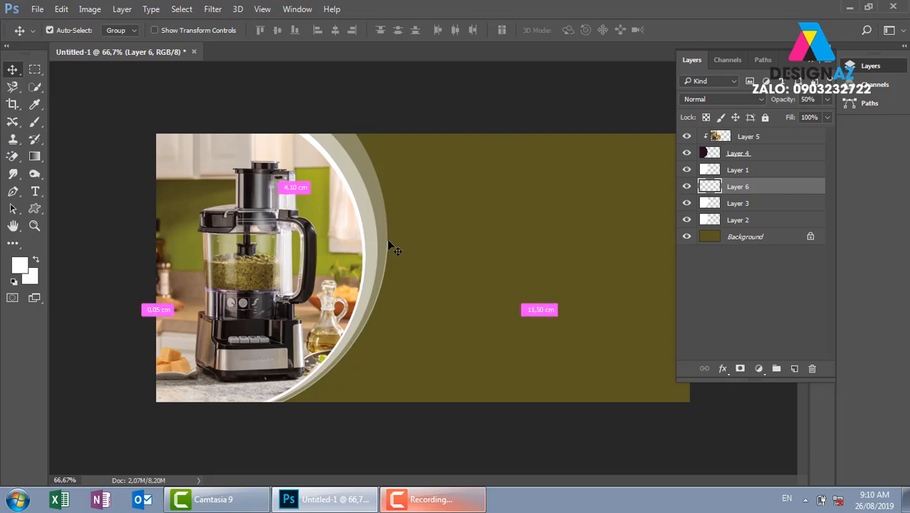
# Add a small white-filled circle at the cut upper end of the curved line using an elliptical selection, and deselect
pyautogui.hotkey('ctrl', '+')
pyautogui.hotkey('ctrl', '+')
pyautogui.hotkey('ctrl', '+')
pyautogui.hotkey('ctrl', '+')
pyautogui.moveTo(291, 221); pyautogui.dragTo(331, 244)
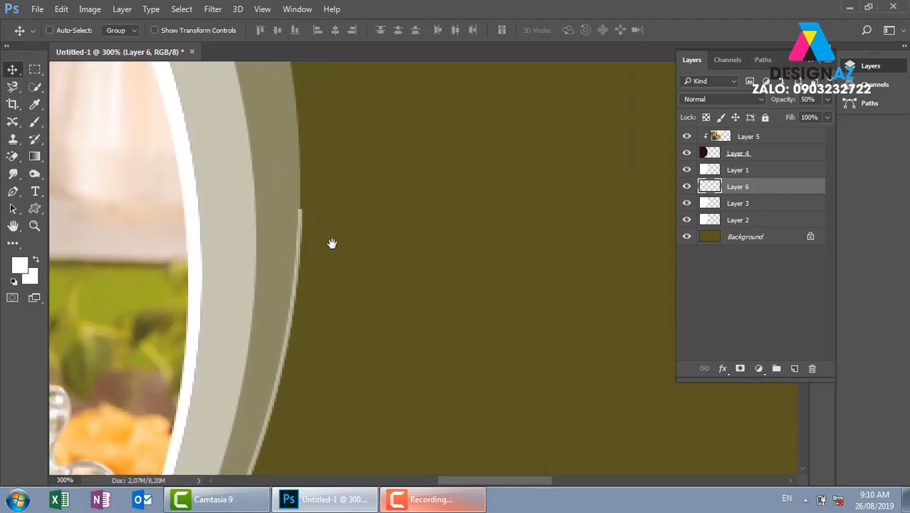
pyautogui.click(35, 69)
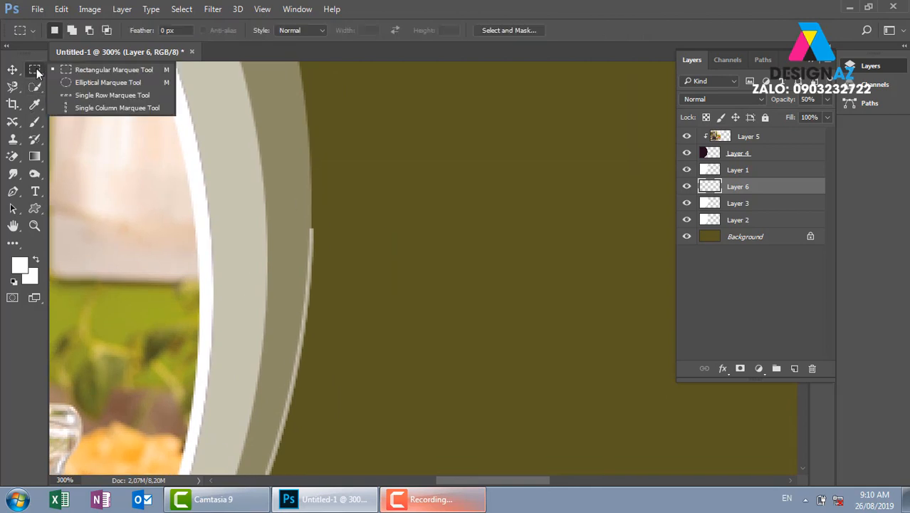
pyautogui.click(71, 83)
pyautogui.moveTo(304, 213); pyautogui.dragTo(326, 232)
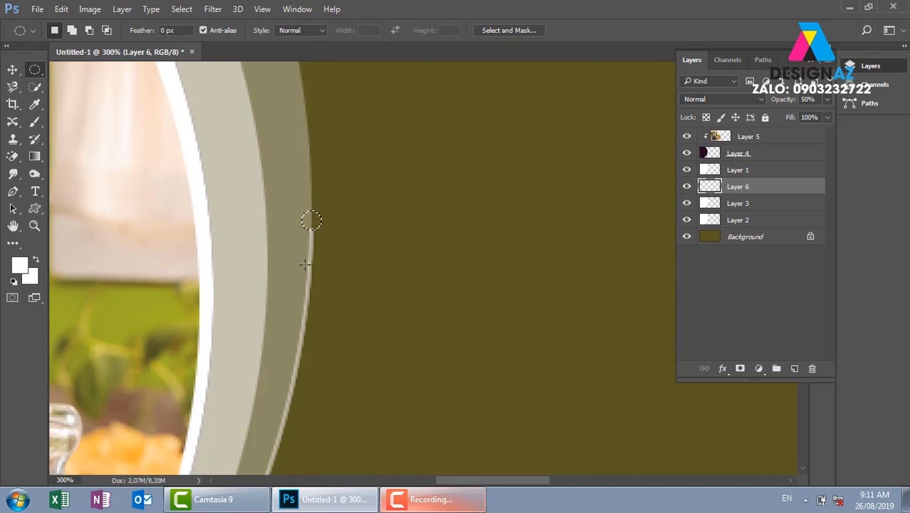
pyautogui.hotkey('alt', 'BackSpace')
pyautogui.press('v')
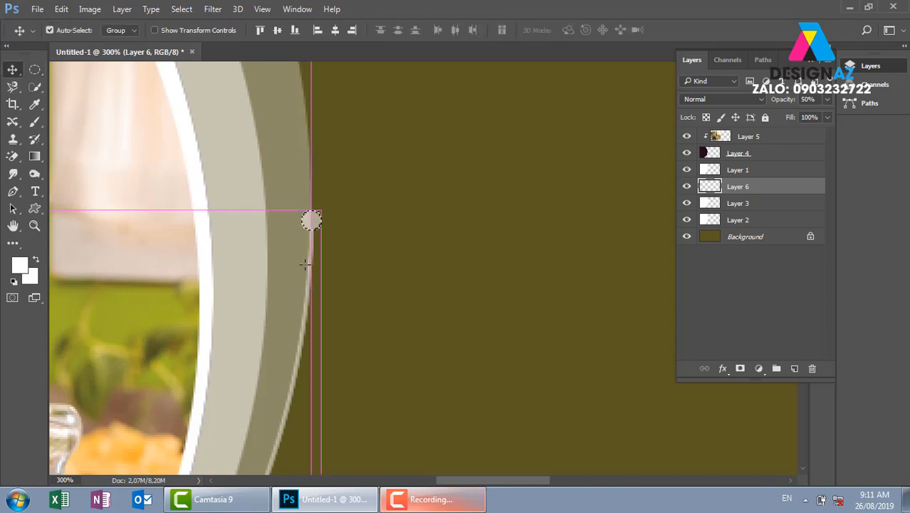
pyautogui.hotkey('ctrl', 'd')
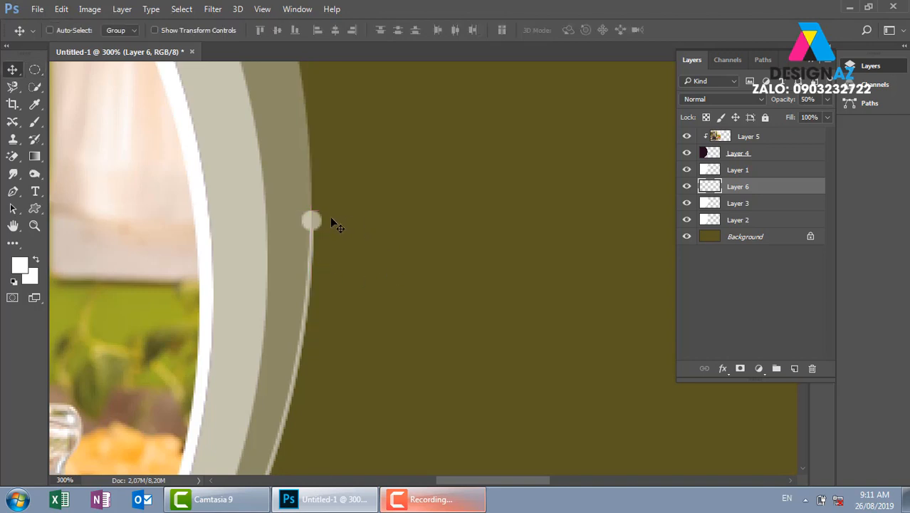
# Load the outline of Layer 2 as a selection and add a new layer above Layer 6
pyautogui.hotkey('ctrl', '-')
pyautogui.hotkey('ctrl', '-')
pyautogui.hotkey('ctrl', '-')
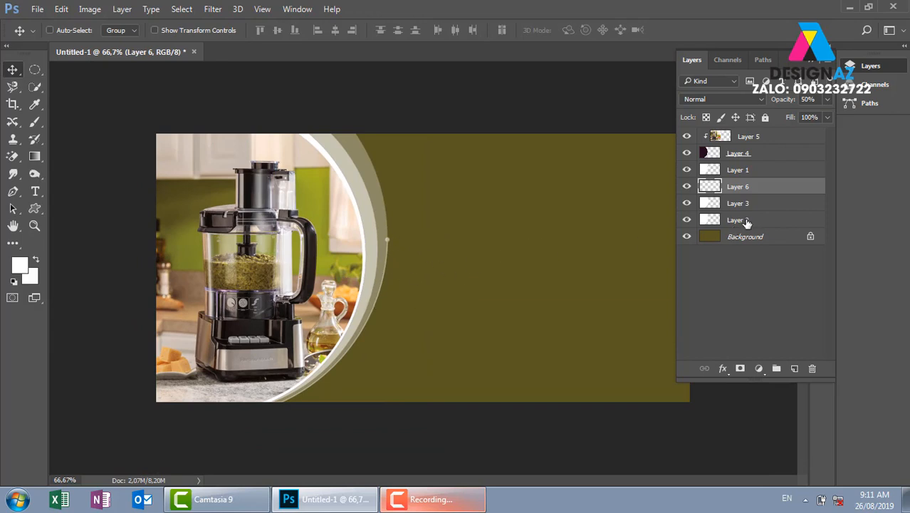
pyautogui.keyDown('ctrl'); pyautogui.click(713, 224); pyautogui.keyUp('ctrl')
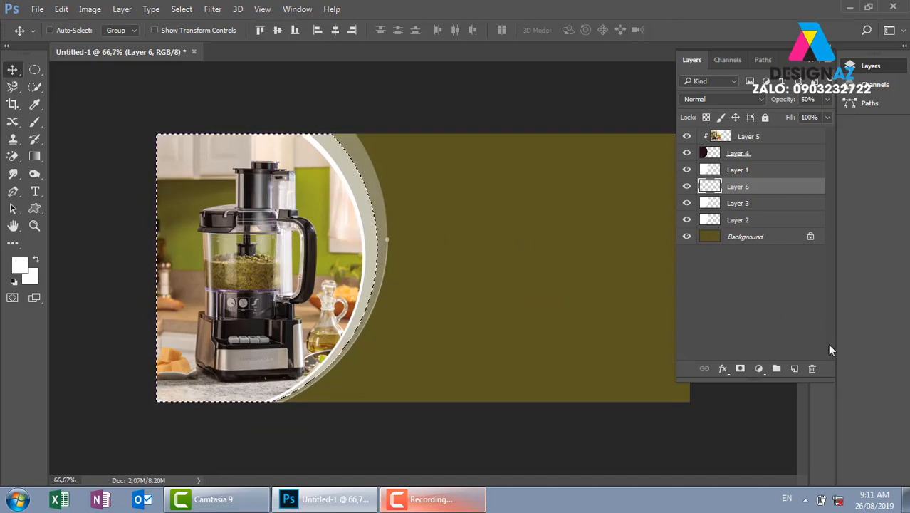
pyautogui.click(793, 368)
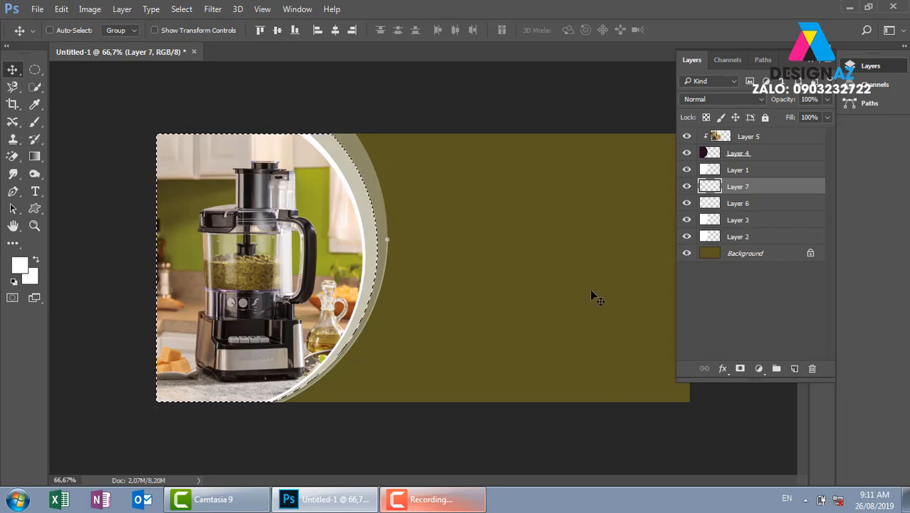
# Stroke the selection with a 2 px white line using the Center location, deselect, and set the new layer's opacity to 80%
pyautogui.press('m')
pyautogui.rightClick(371, 212)
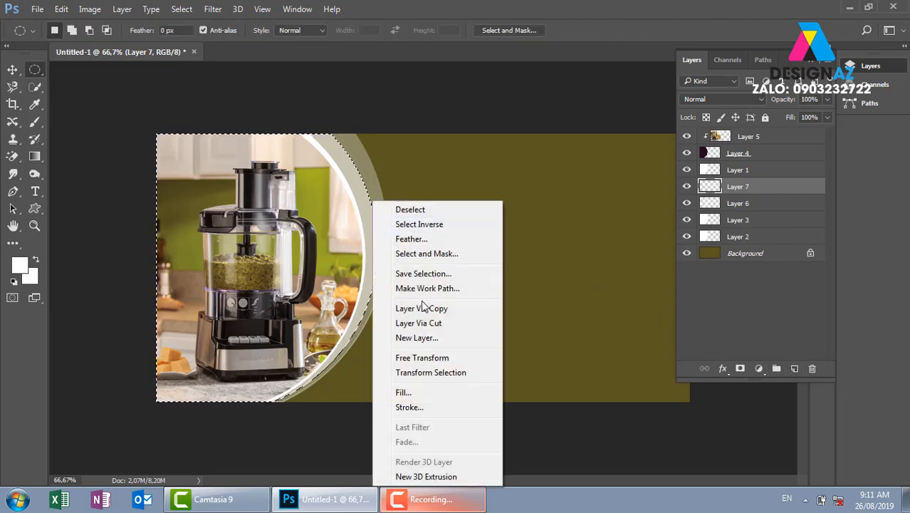
pyautogui.click(420, 408)
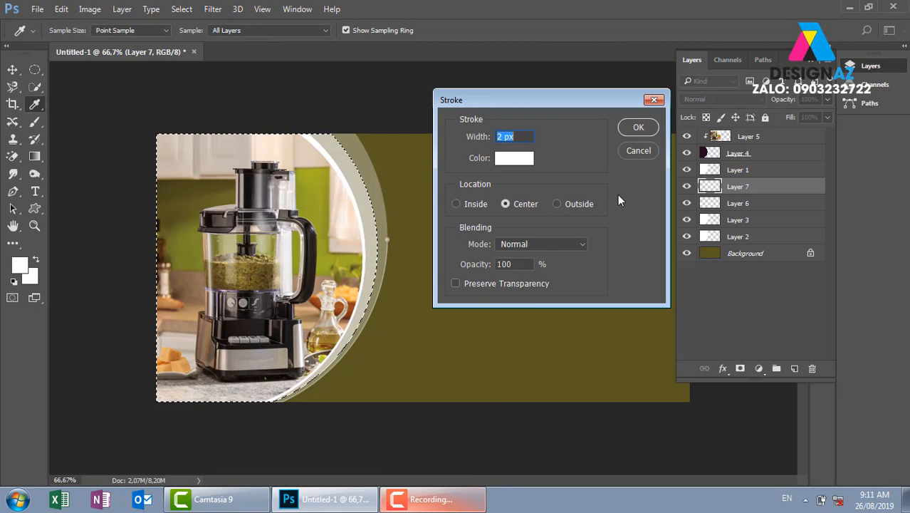
pyautogui.click(637, 128)
pyautogui.press('v')
pyautogui.hotkey('ctrl', 'd')
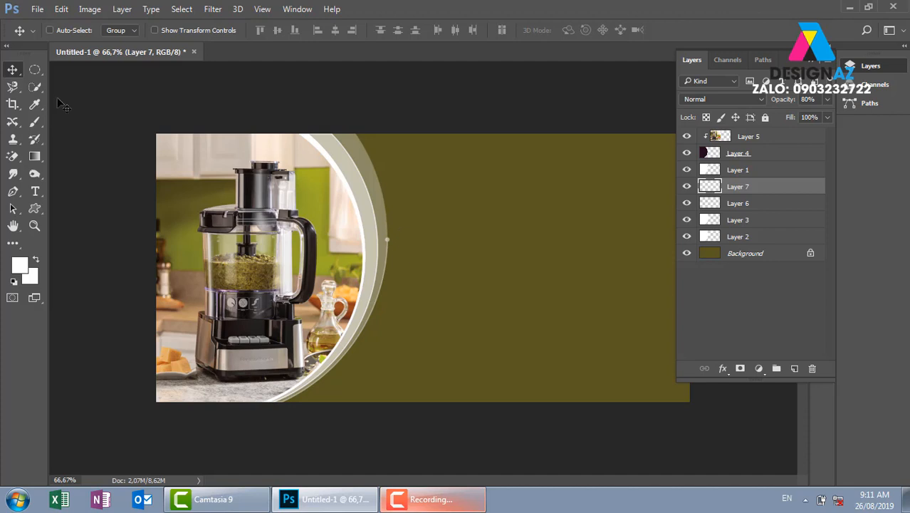
# Erase the part of the middle curved line within about the top fifth of the banner using a rectangular selection, and deselect
pyautogui.click(33, 69)
pyautogui.click(85, 69)
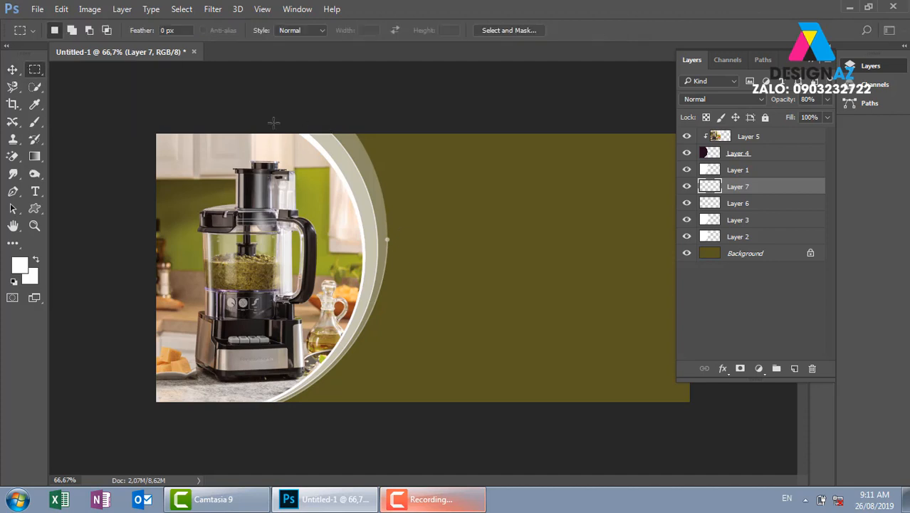
pyautogui.moveTo(213, 133); pyautogui.dragTo(551, 181)
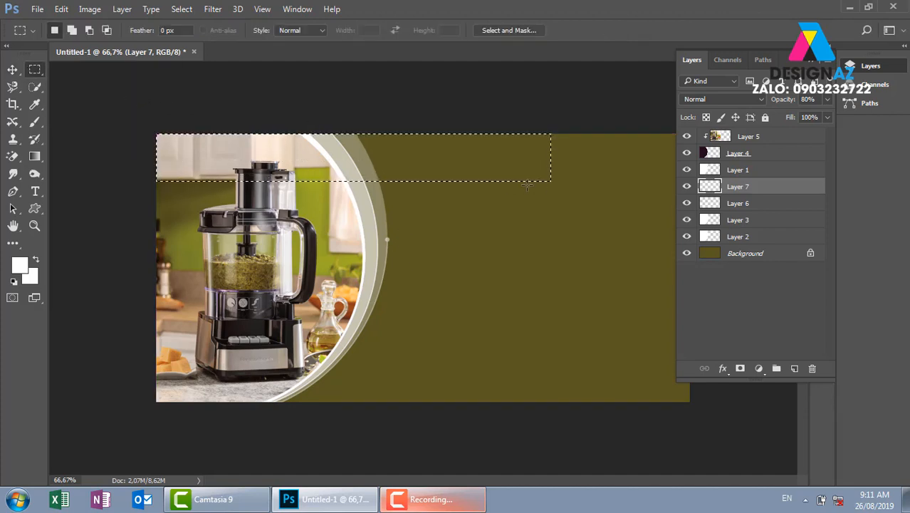
pyautogui.press('v')
pyautogui.hotkey('ctrl', 'd')
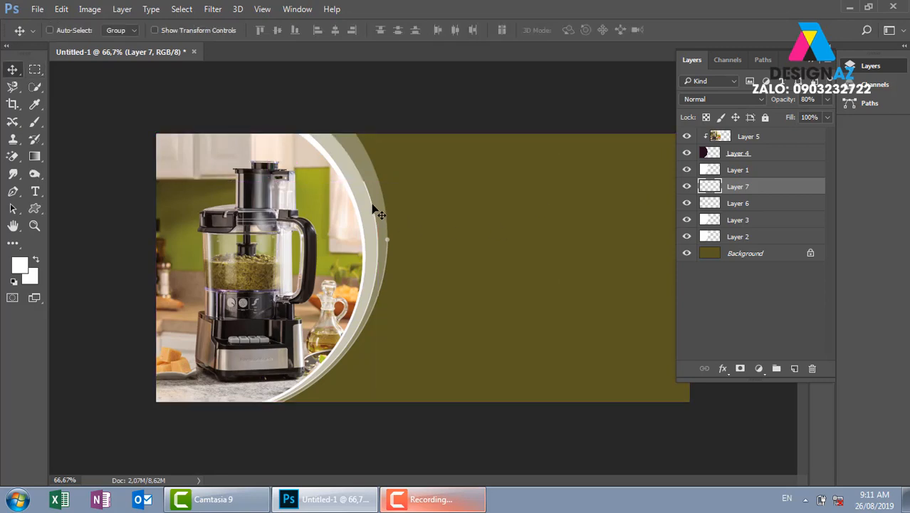
# Add a small white-filled circle at the cut upper end of the middle curved line using an elliptical selection, and deselect
pyautogui.scroll(4, 372, 208)
pyautogui.moveTo(253, 172); pyautogui.dragTo(379, 346)
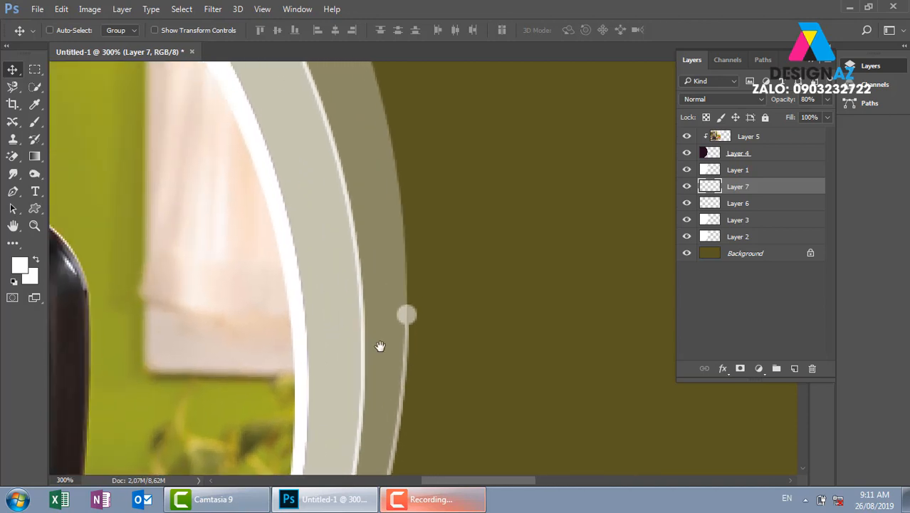
pyautogui.rightClick(34, 69)
pyautogui.click(93, 81)
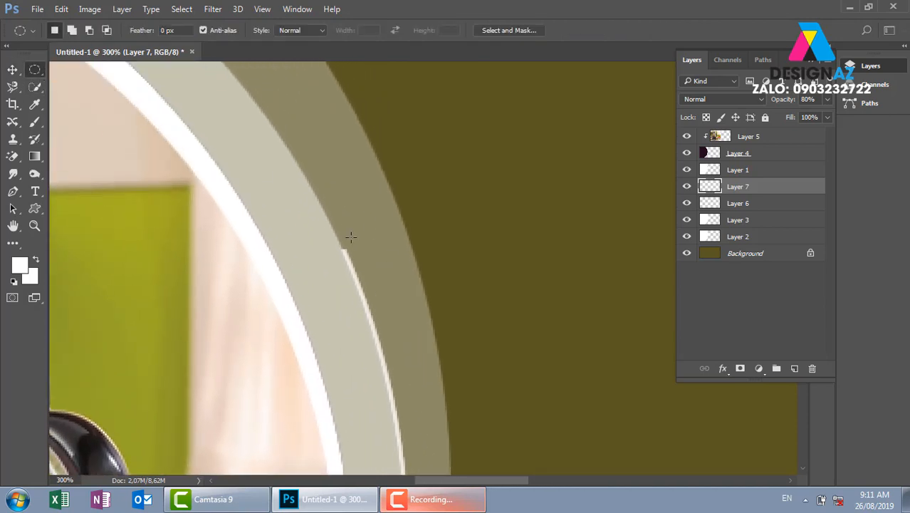
pyautogui.moveTo(327, 231); pyautogui.dragTo(353, 257)
pyautogui.hotkey('alt', 'BackSpace')
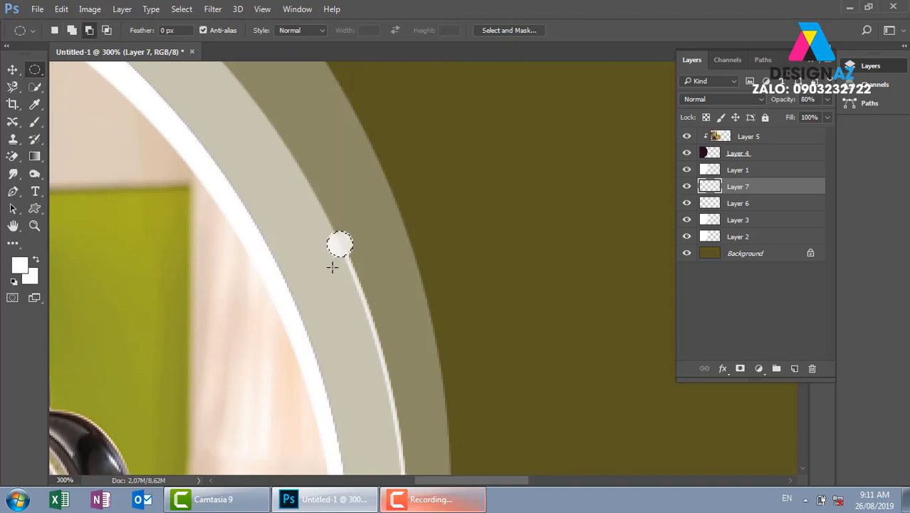
pyautogui.press('v')
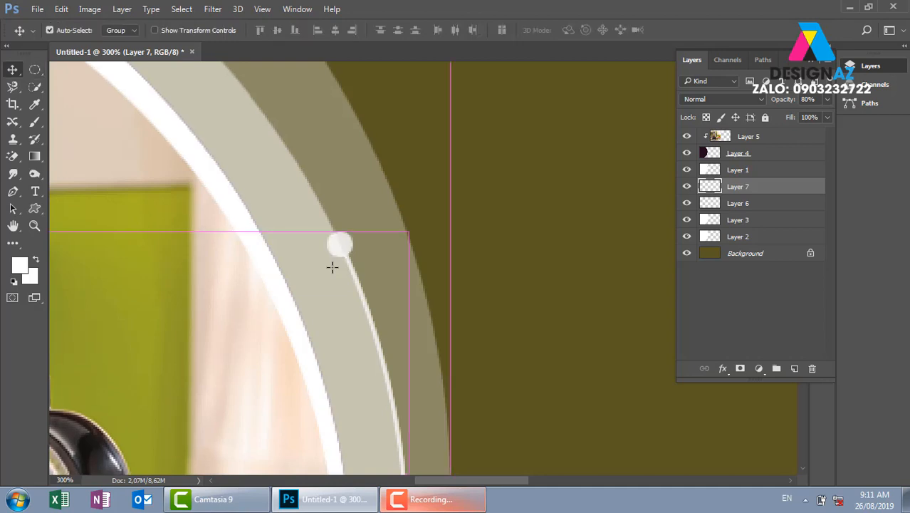
# Make a large circular selection around the photo, just outside the translucent curved bands, and add a new layer above Layer 7
pyautogui.hotkey('ctrl', '1')
pyautogui.hotkey('ctrl', '-')
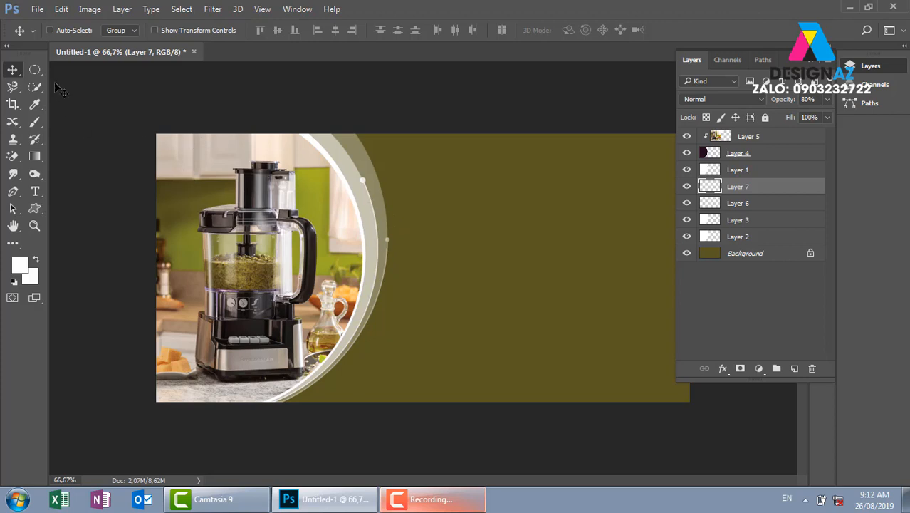
pyautogui.click(34, 70)
pyautogui.moveTo(99, 96); pyautogui.dragTo(398, 416)
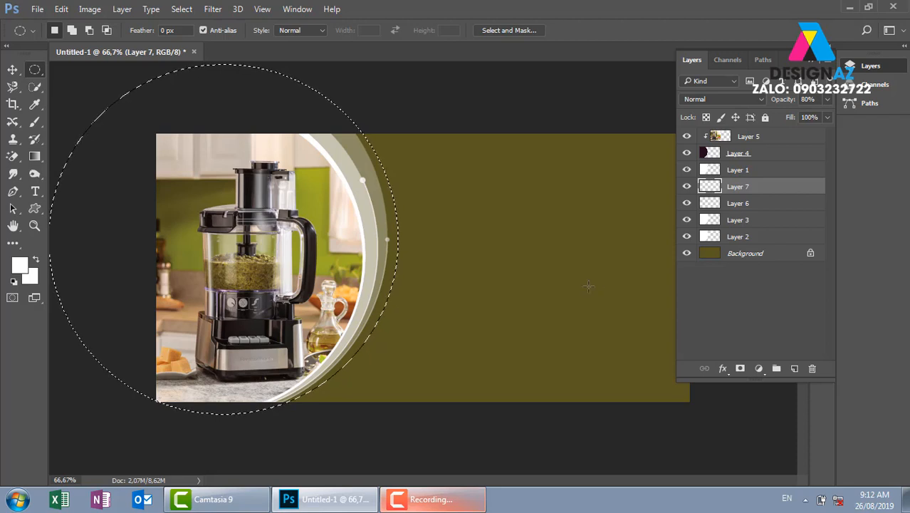
pyautogui.click(794, 368)
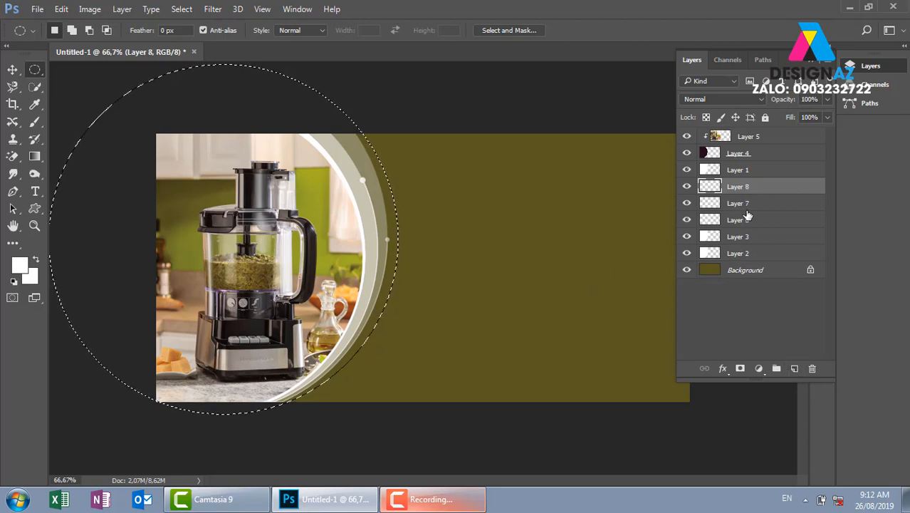
# Stroke the large circular selection with a 2 px white line centered on it, deselect, and set the layer's opacity to 30%
pyautogui.rightClick(307, 234)
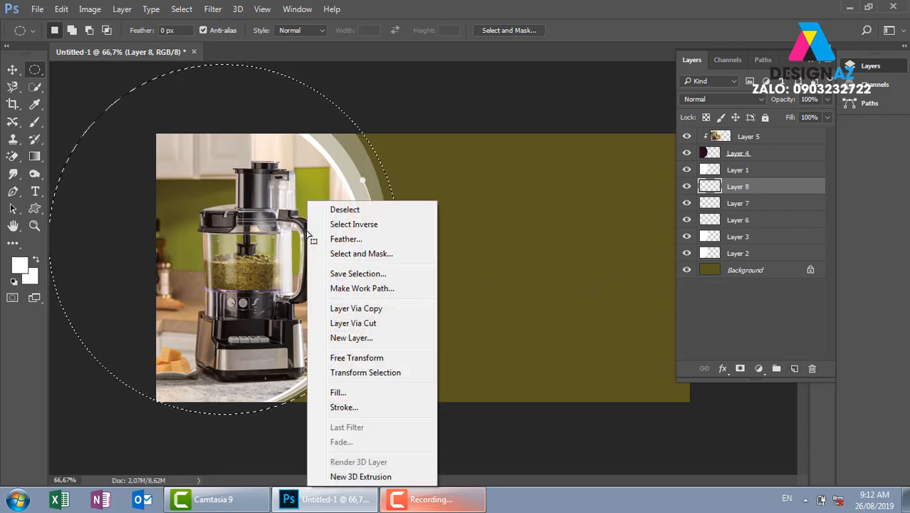
pyautogui.click(346, 408)
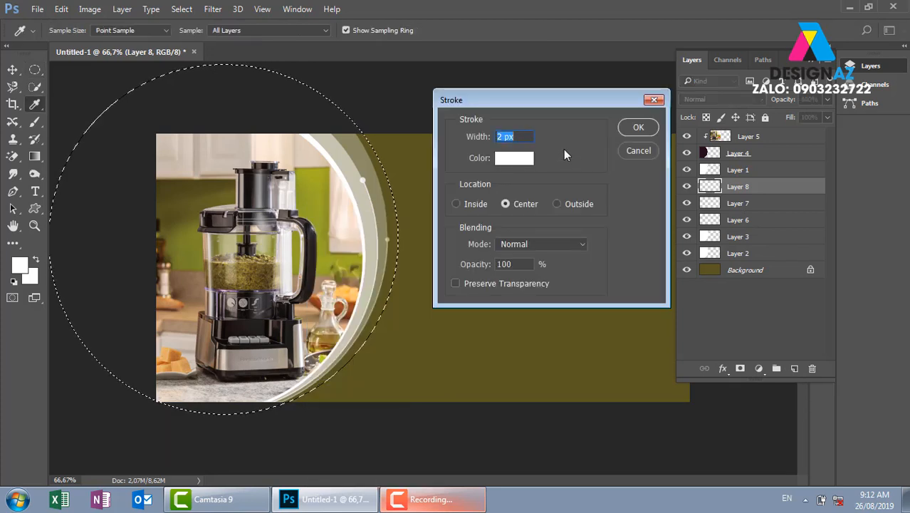
pyautogui.click(622, 129)
pyautogui.press('v')
pyautogui.hotkey('ctrl', 'd')
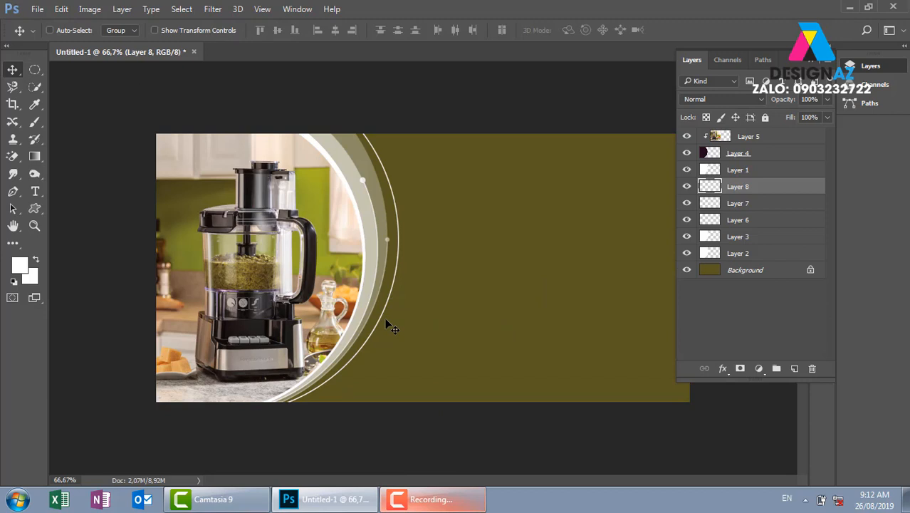
pyautogui.press('3')
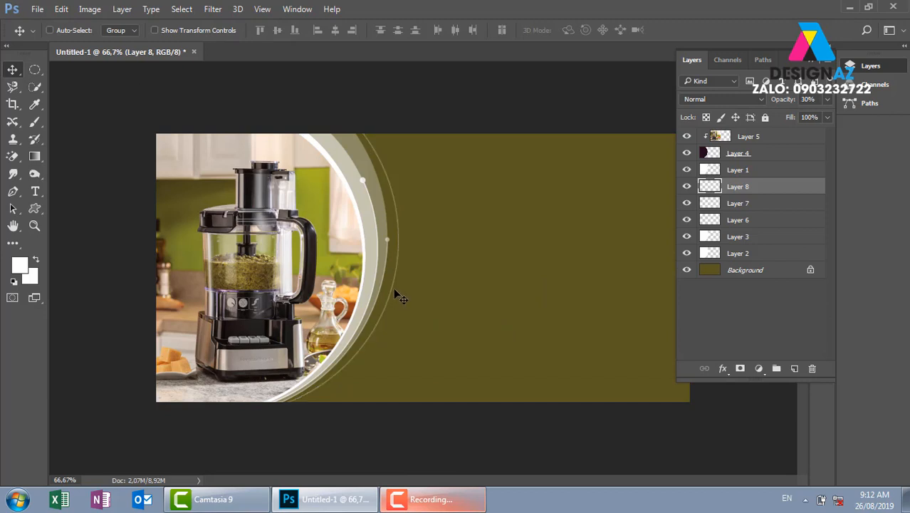
# Erase the outermost curved line down to about two-thirds of the banner's height with a rectangular selection, and deselect
pyautogui.rightClick(34, 69)
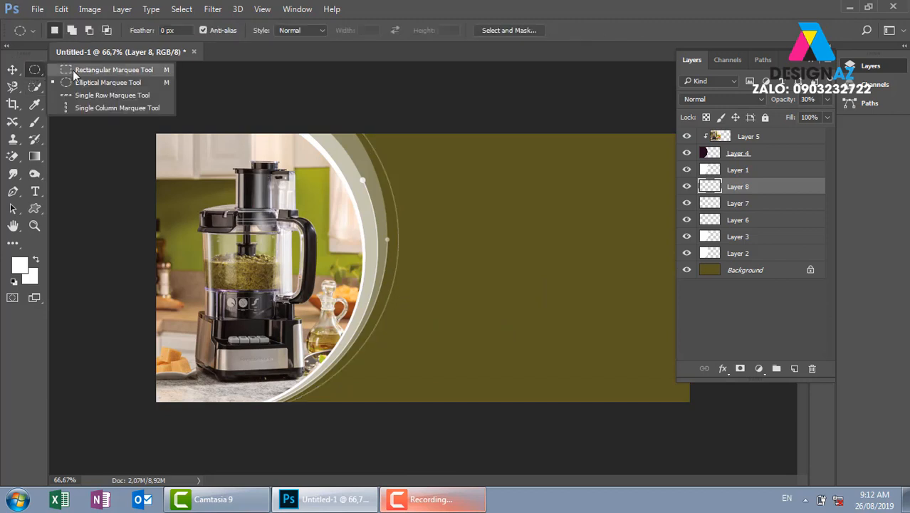
pyautogui.click(72, 69)
pyautogui.moveTo(157, 134); pyautogui.dragTo(521, 311)
pyautogui.press('Delete')
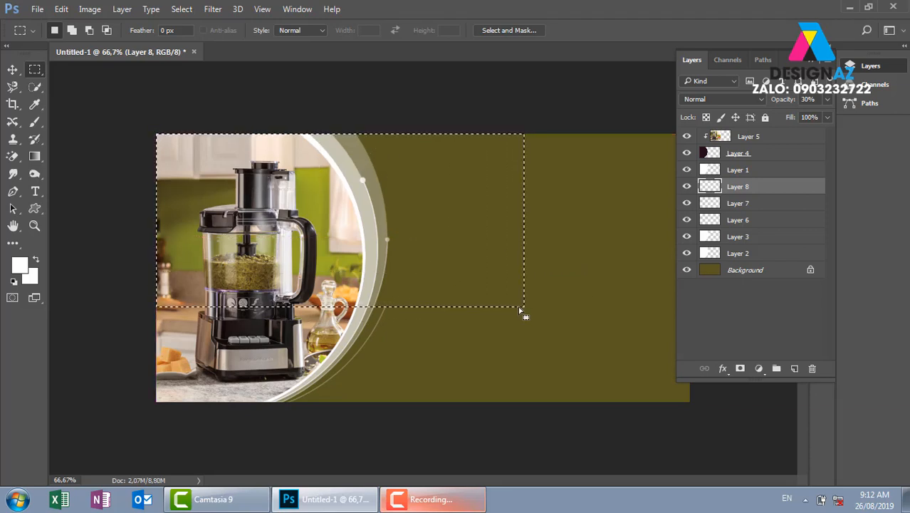
pyautogui.hotkey('ctrl', 'd')
pyautogui.press('v')
# Add a small white-filled circle at the cut upper end of the outermost line with an elliptical selection, and deselect
pyautogui.scroll(3, 517, 304)
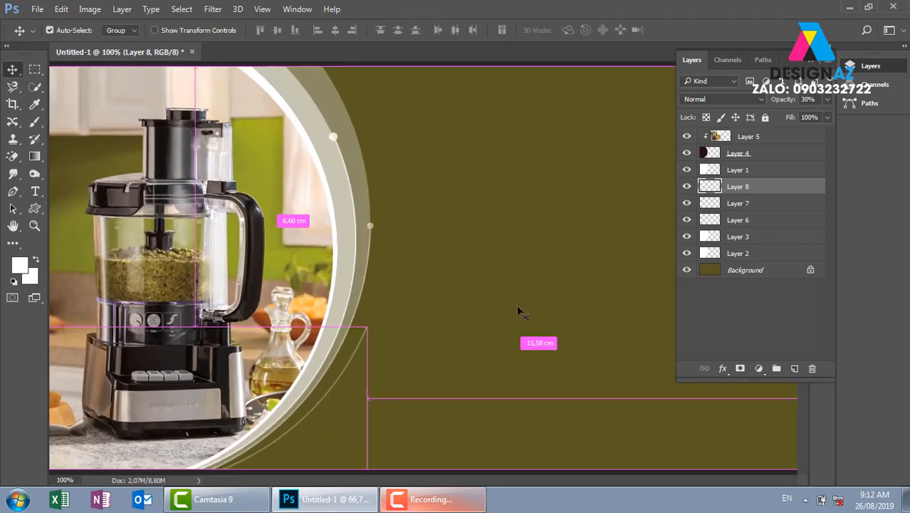
pyautogui.moveTo(410, 219); pyautogui.dragTo(423, 201)
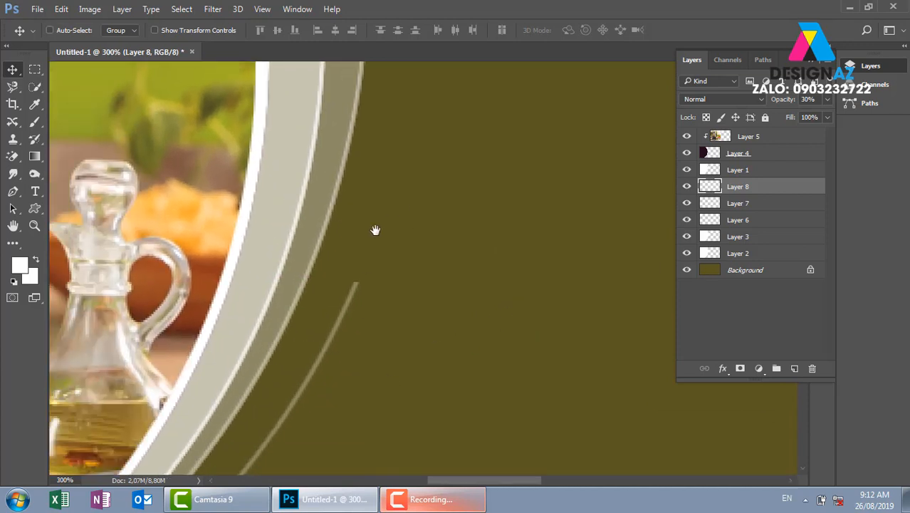
pyautogui.click(35, 69)
pyautogui.click(67, 81)
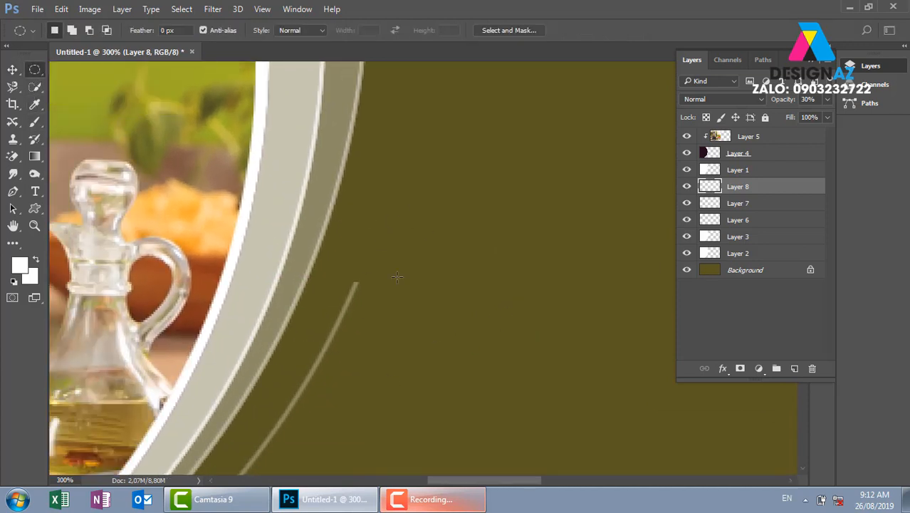
pyautogui.moveTo(342, 262); pyautogui.dragTo(372, 289)
pyautogui.hotkey('alt', 'BackSpace')
pyautogui.press('v')
pyautogui.hotkey('ctrl', 'd')
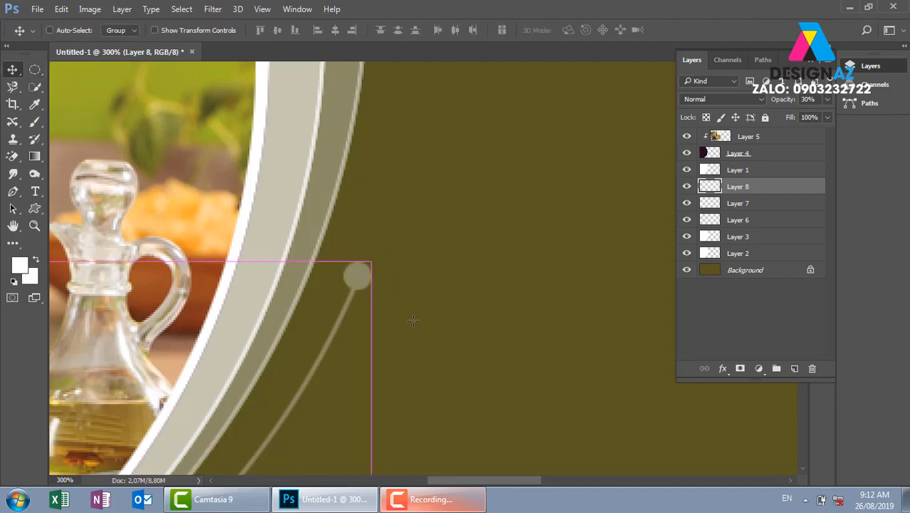
# Delete the food processor photo layer clipped to the dark curved shape
pyautogui.hotkey('ctrl', '-')
pyautogui.hotkey('ctrl', '-')
pyautogui.hotkey('ctrl', '-')
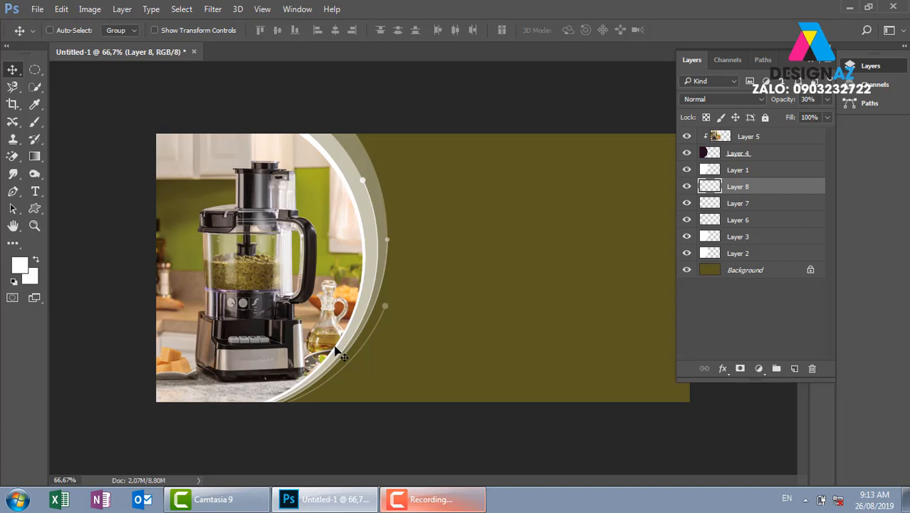
pyautogui.rightClick(305, 243)
pyautogui.click(333, 245)
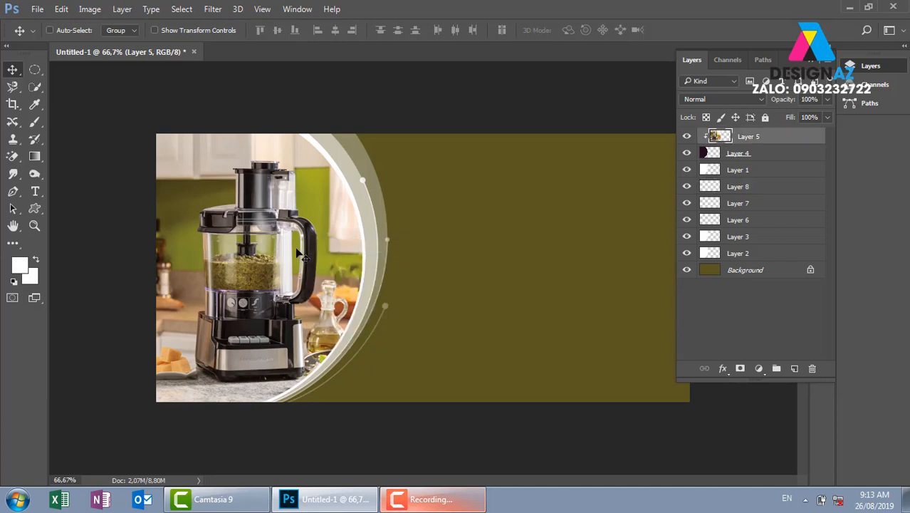
pyautogui.moveTo(300, 255); pyautogui.dragTo(288, 228)
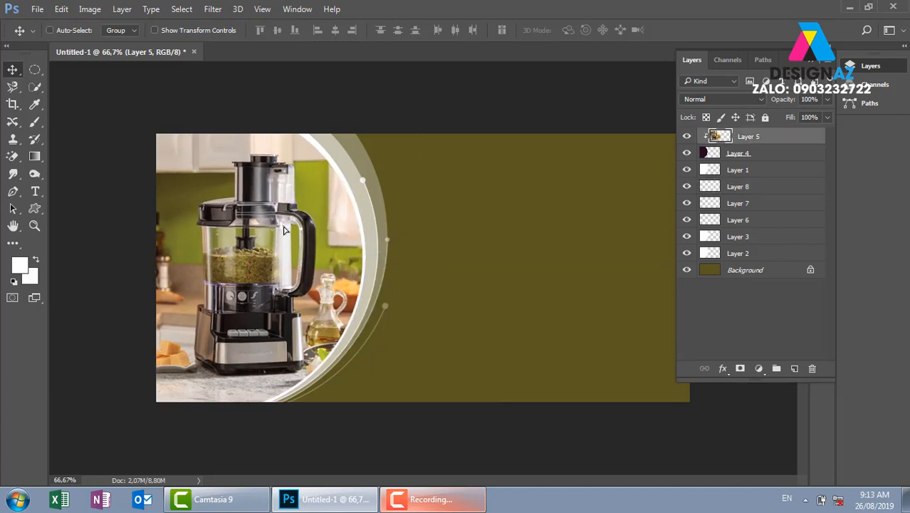
pyautogui.press('Delete')
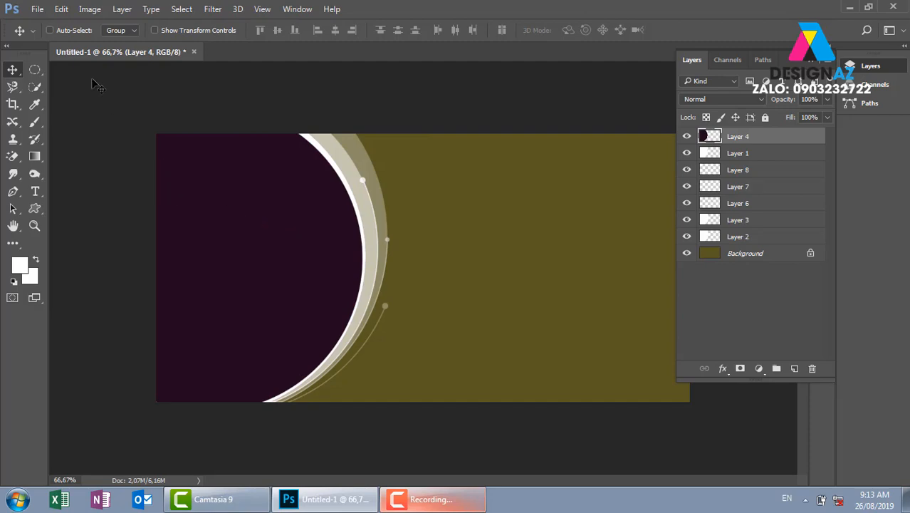
# Open the jewellery image PNJweb_Home_ThanhHang_2 from the thuvienanh > trangsuc > New folder directory on Local Disk (E:)
pyautogui.click(37, 8)
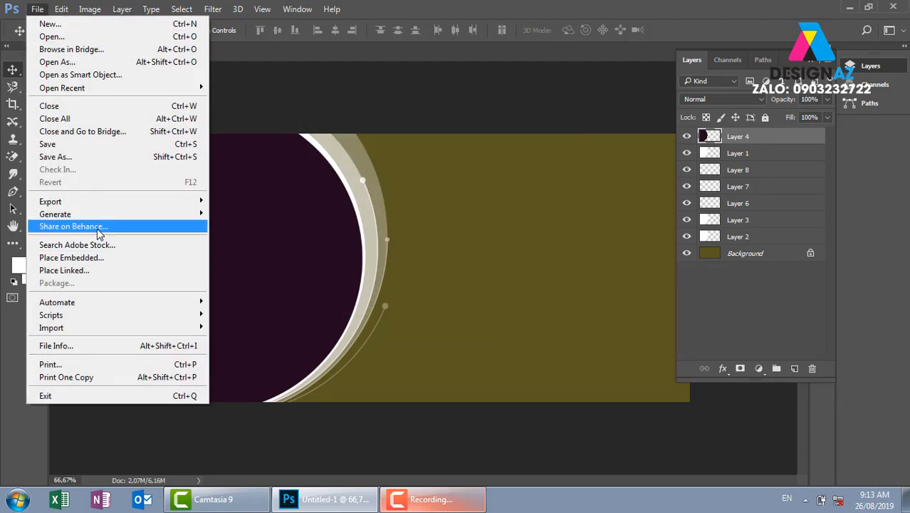
pyautogui.click(121, 36)
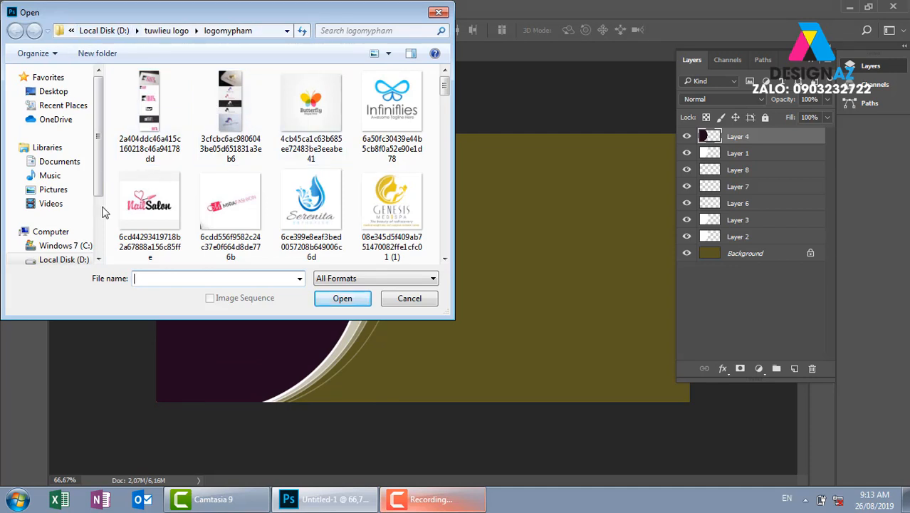
pyautogui.scroll(-1, 97, 223)
pyautogui.click(63, 239)
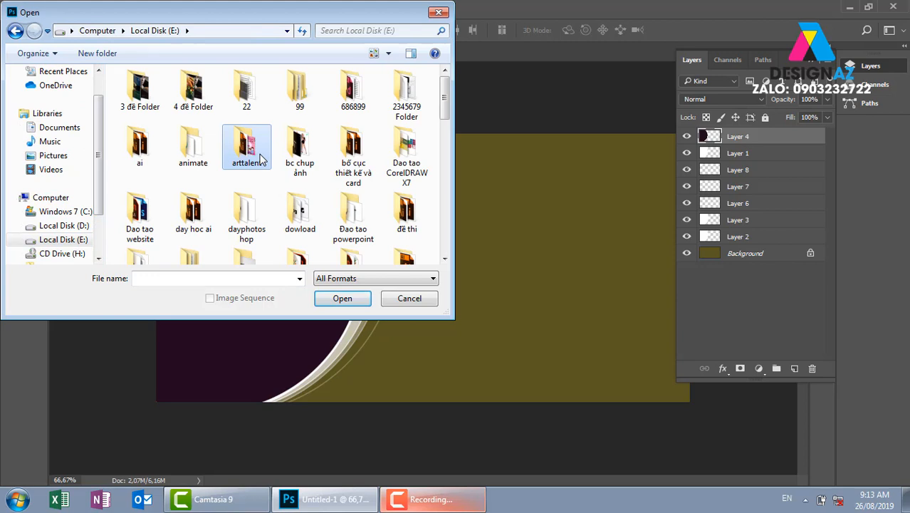
pyautogui.scroll(-5, 262, 160)
pyautogui.doubleClick(140, 146)
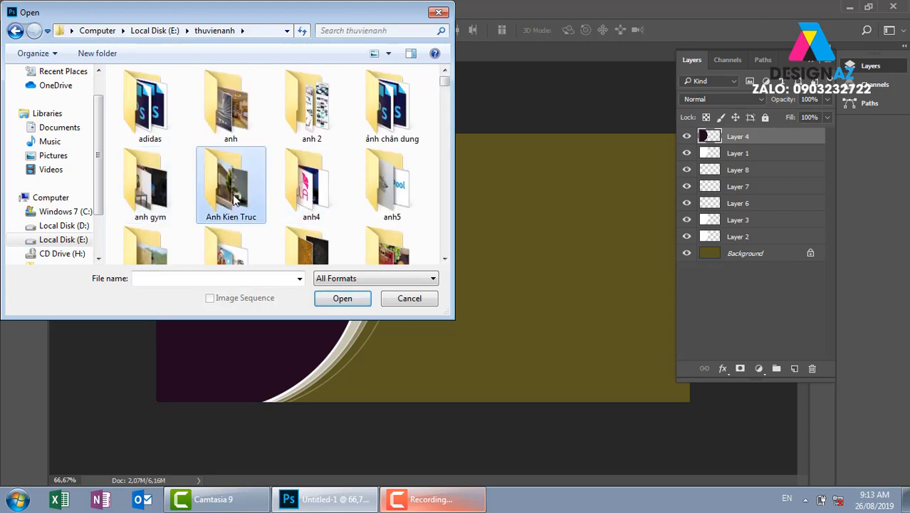
pyautogui.scroll(-3, 235, 200)
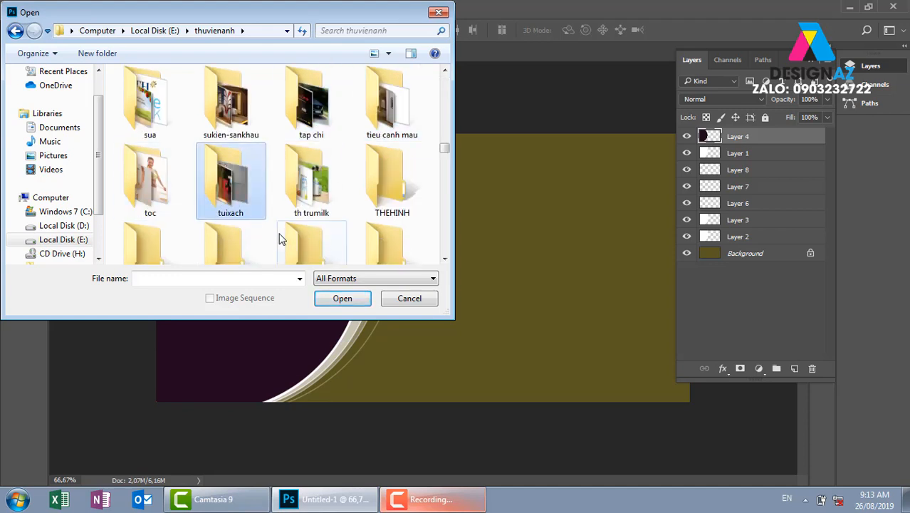
pyautogui.scroll(-3, 281, 239)
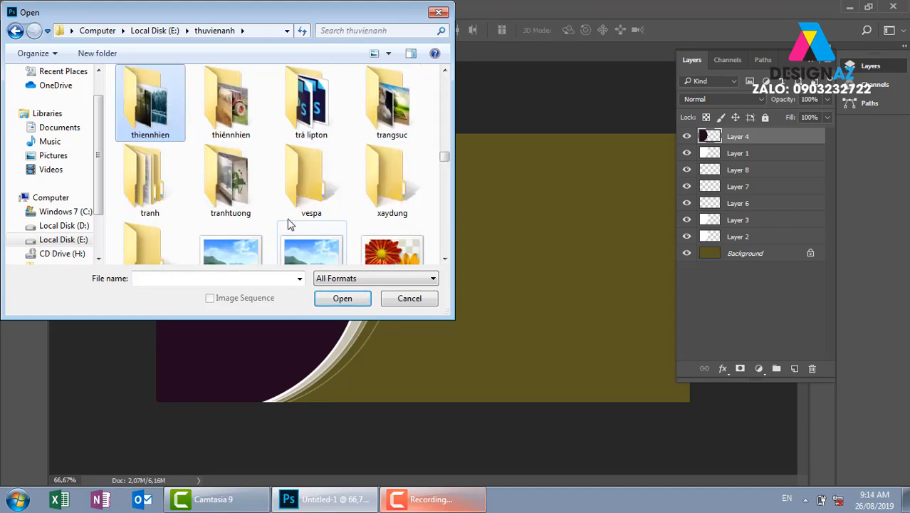
pyautogui.doubleClick(402, 126)
pyautogui.doubleClick(167, 118)
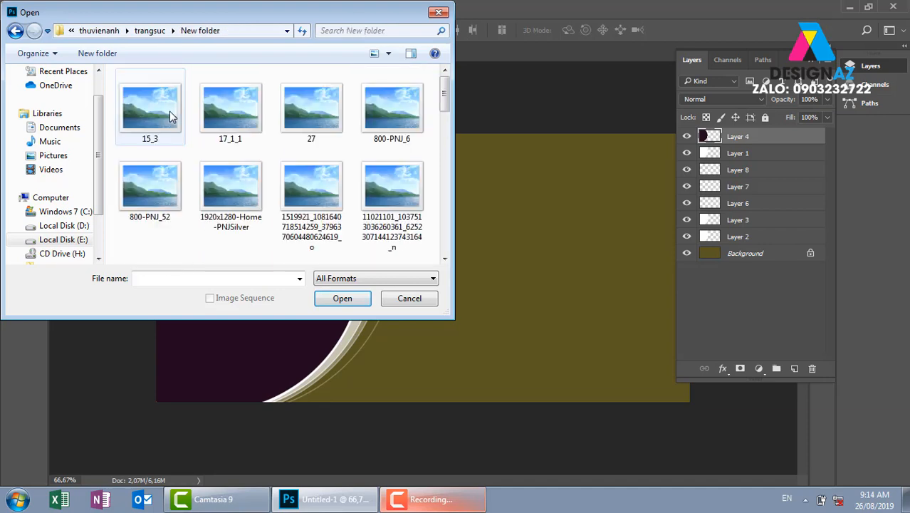
pyautogui.moveTo(448, 92); pyautogui.dragTo(443, 215)
pyautogui.click(324, 125)
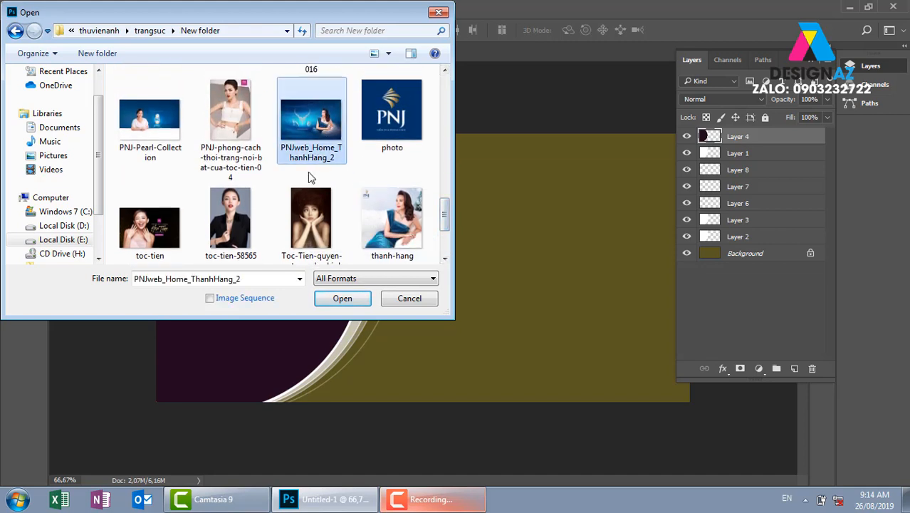
pyautogui.click(342, 299)
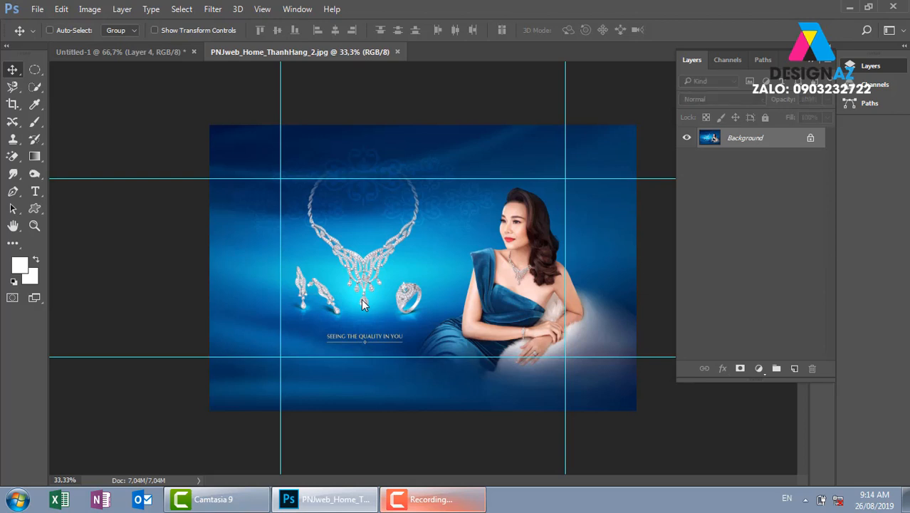
# Copy the whole jewellery image, close its document, and paste it directly above the dark curved shape's layer in the banner
pyautogui.hotkey('ctrl', 'a')
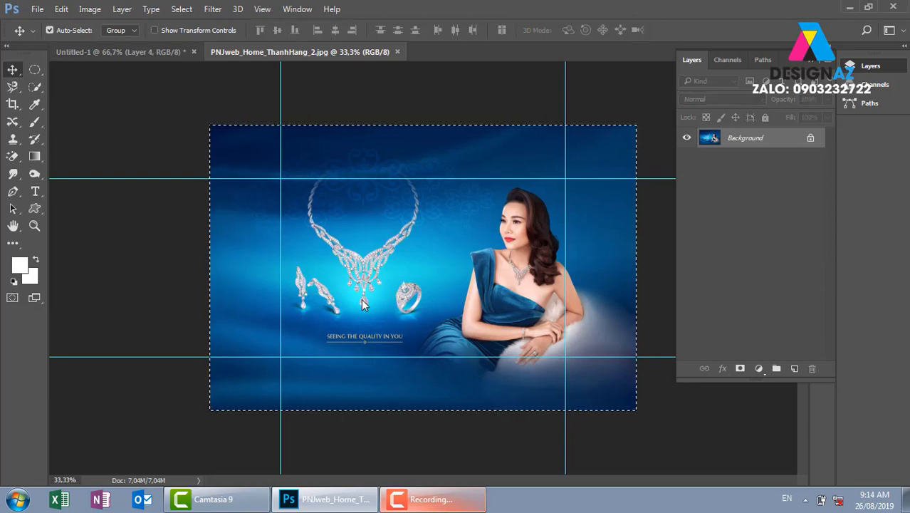
pyautogui.hotkey('ctrl', 'w')
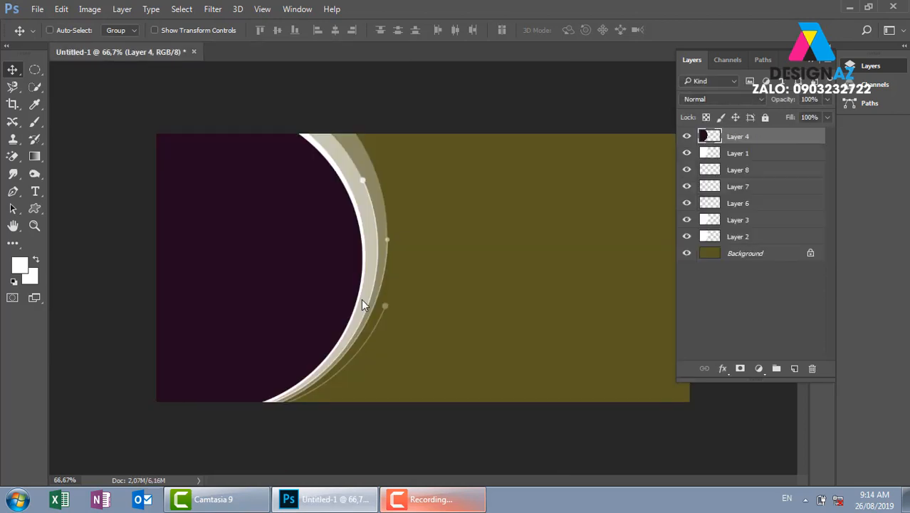
pyautogui.rightClick(300, 224)
pyautogui.click(324, 228)
pyautogui.moveTo(323, 228); pyautogui.dragTo(288, 238)
pyautogui.hotkey('ctrl', 'v')
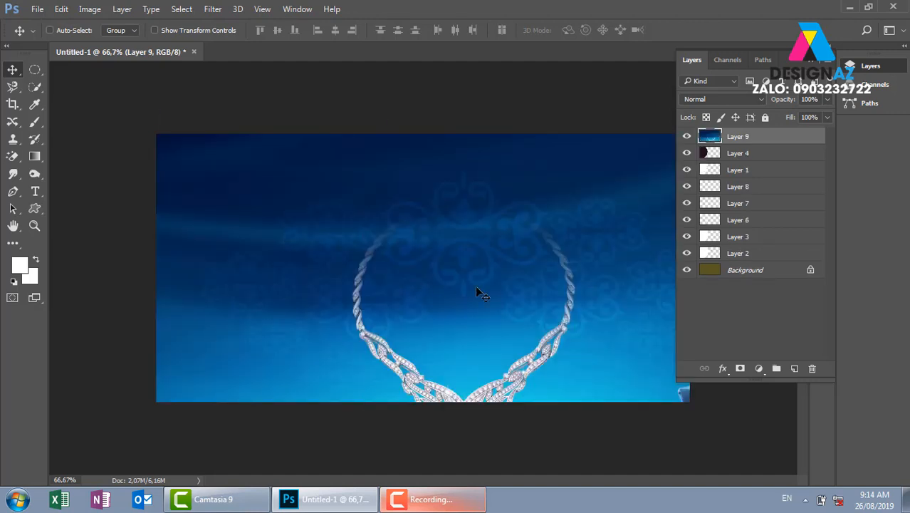
# Clip the pasted photo to the dark curved shape and move it so the woman shows inside the curve
pyautogui.moveTo(476, 287); pyautogui.dragTo(370, 248)
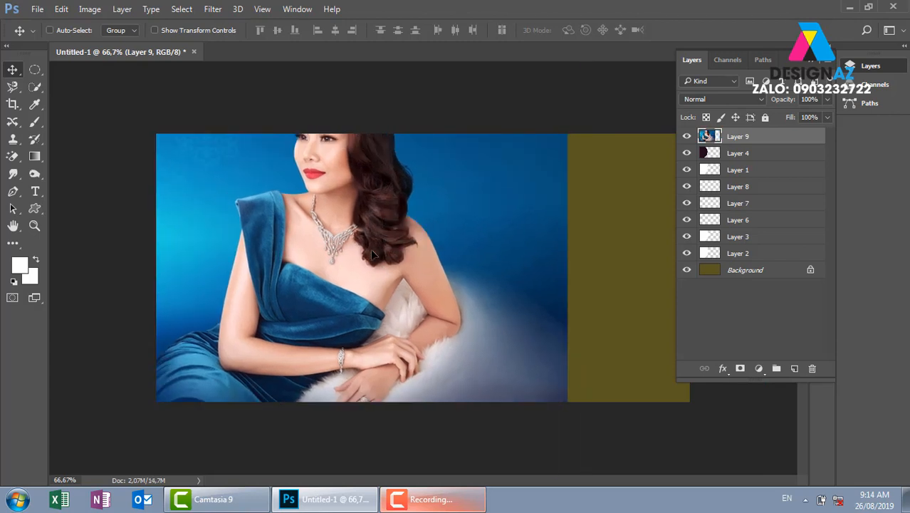
pyautogui.hotkey('ctrl', 'alt', 'g')
pyautogui.hotkey('ctrl', '-')
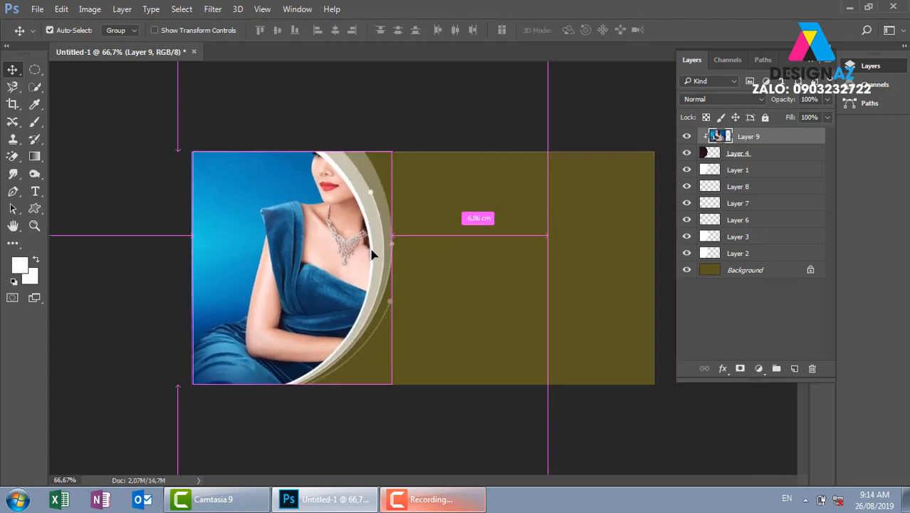
pyautogui.hotkey('ctrl', '-')
pyautogui.moveTo(371, 254); pyautogui.dragTo(303, 295)
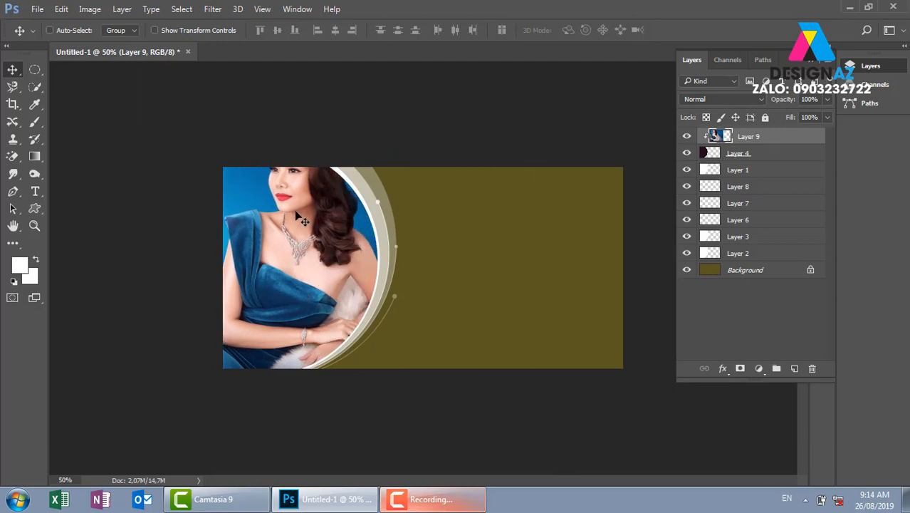
# Flip the clipped photo horizontally, move it over the banner, and scale it down proportionally to about 83%
pyautogui.hotkey('ctrl', '-')
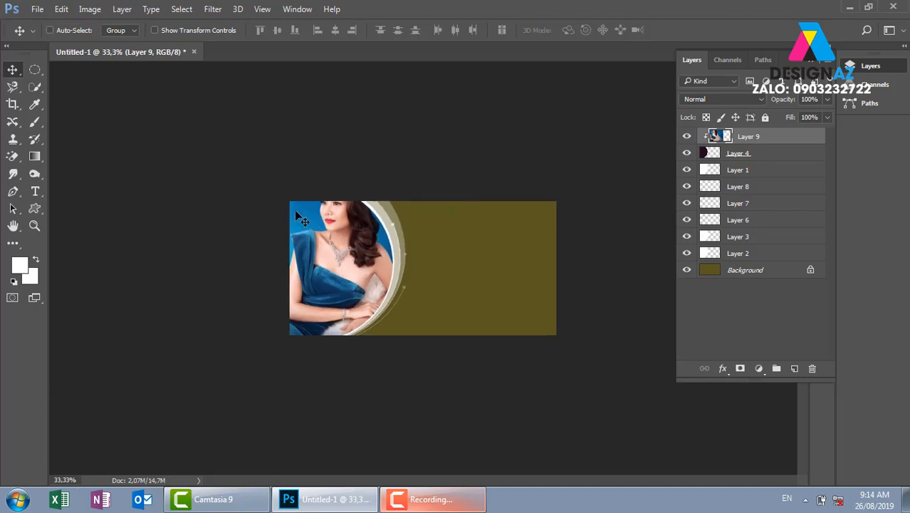
pyautogui.press('ctrl')
pyautogui.hotkey('ctrl', 't')
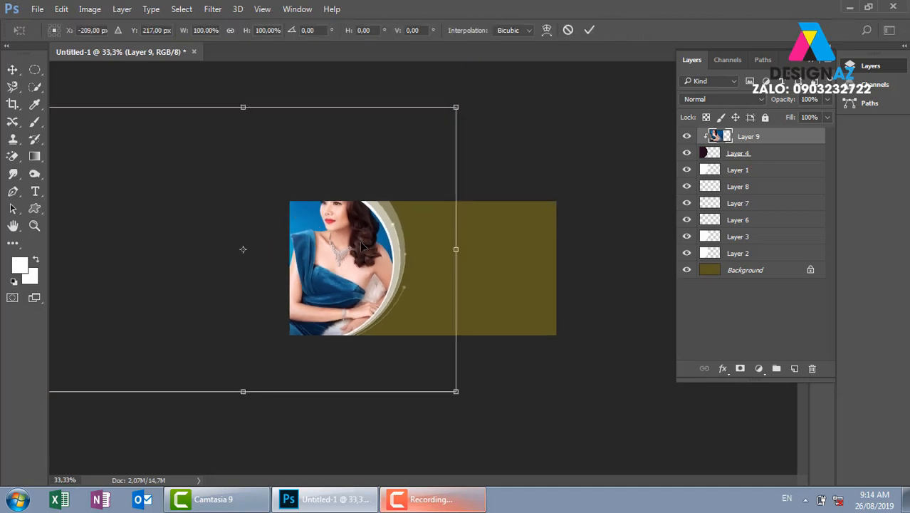
pyautogui.rightClick(363, 245)
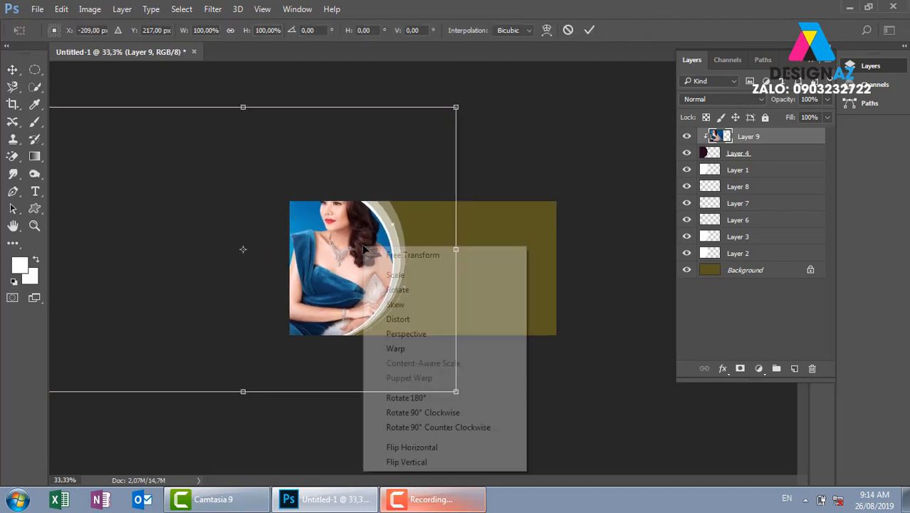
pyautogui.click(413, 450)
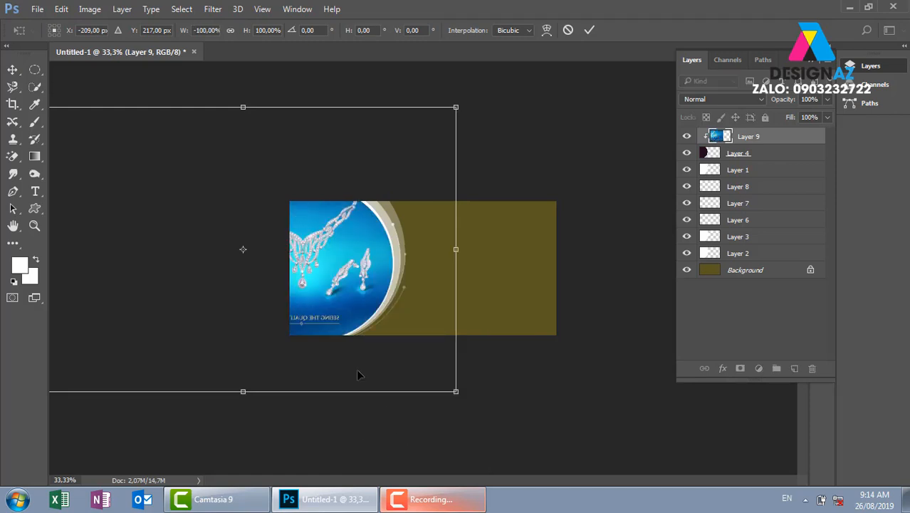
pyautogui.moveTo(360, 375); pyautogui.dragTo(502, 313)
pyautogui.moveTo(635, 106); pyautogui.dragTo(599, 131)
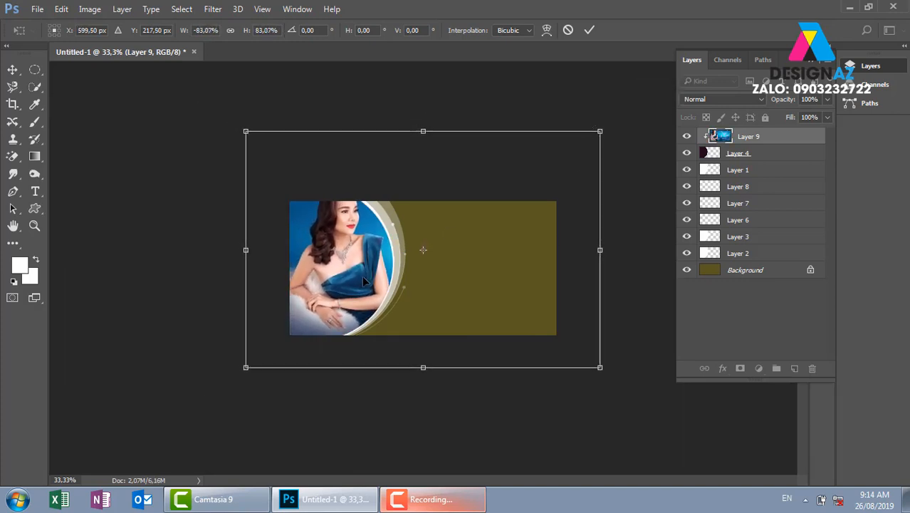
# Shrink the photo further and reposition it so the woman's head and hands fit inside the curved shape, then apply the transform
pyautogui.moveTo(364, 276); pyautogui.dragTo(364, 280)
pyautogui.moveTo(602, 132); pyautogui.dragTo(566, 152)
pyautogui.moveTo(385, 331); pyautogui.dragTo(377, 282)
pyautogui.press('Return')
pyautogui.hotkey('ctrl', '+')
pyautogui.hotkey('ctrl', '+')
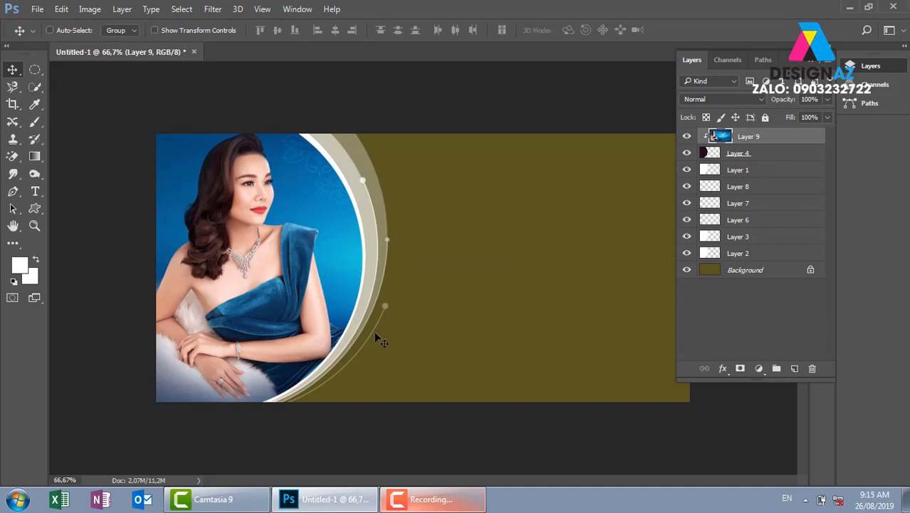
# Delete the woman's photo and all curved shape and line layers, keeping only the olive Background layer
pyautogui.rightClick(331, 246)
pyautogui.click(347, 247)
pyautogui.press('Delete')
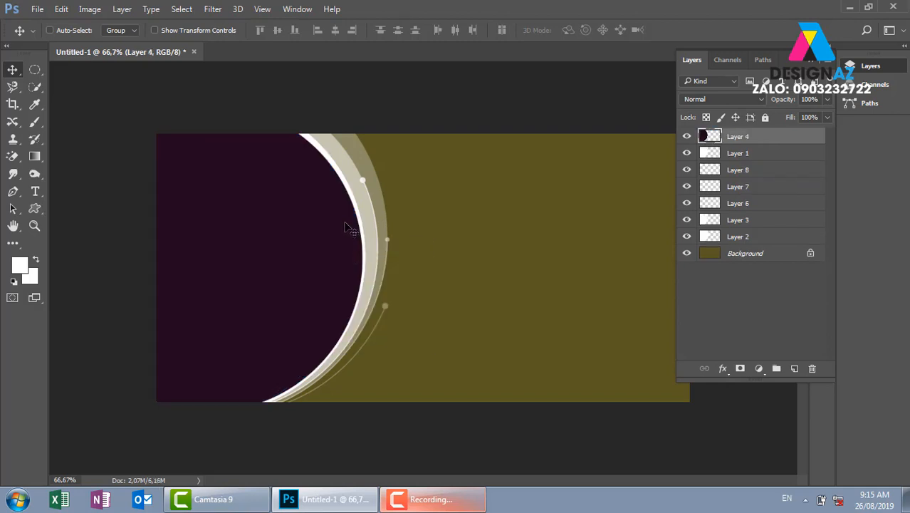
pyautogui.rightClick(347, 228)
pyautogui.click(353, 229)
pyautogui.press('Delete')
pyautogui.rightClick(355, 225)
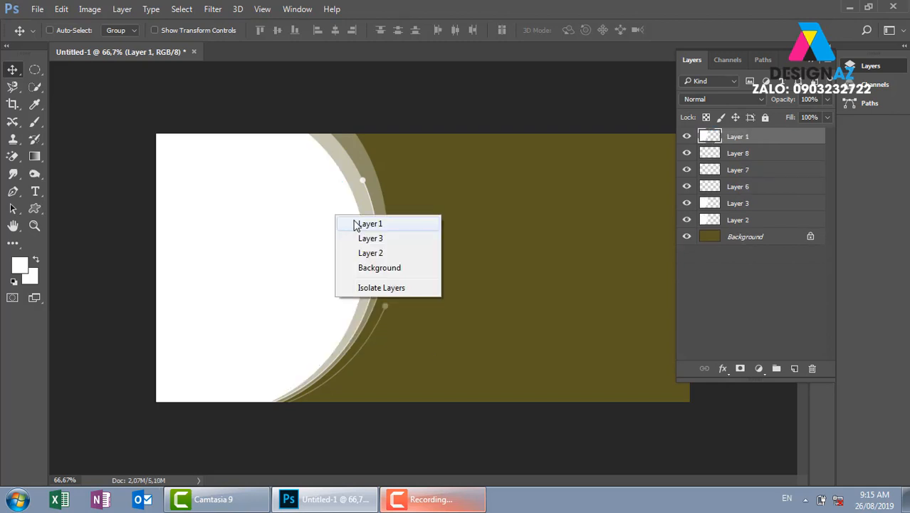
pyautogui.click(356, 225)
pyautogui.press('Delete')
pyautogui.click(780, 207)
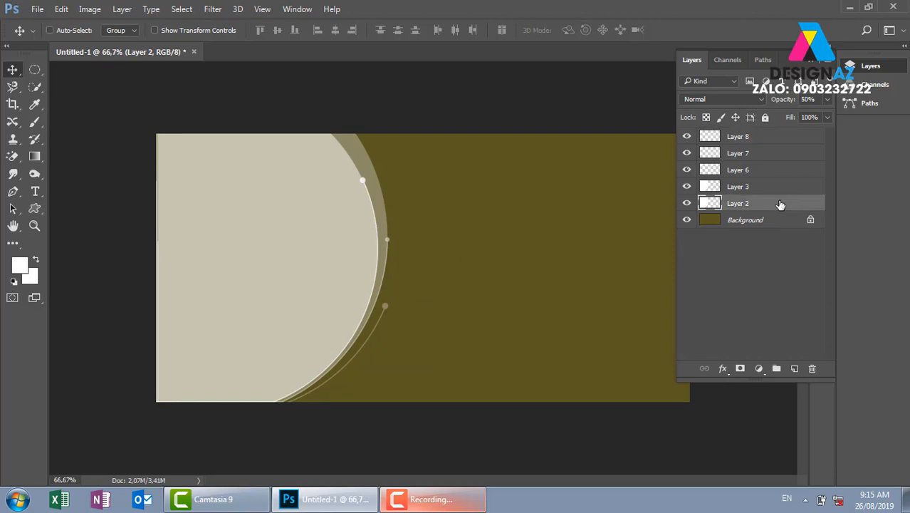
pyautogui.keyDown('shift'); pyautogui.click(781, 142); pyautogui.keyUp('shift')
pyautogui.press('Delete')
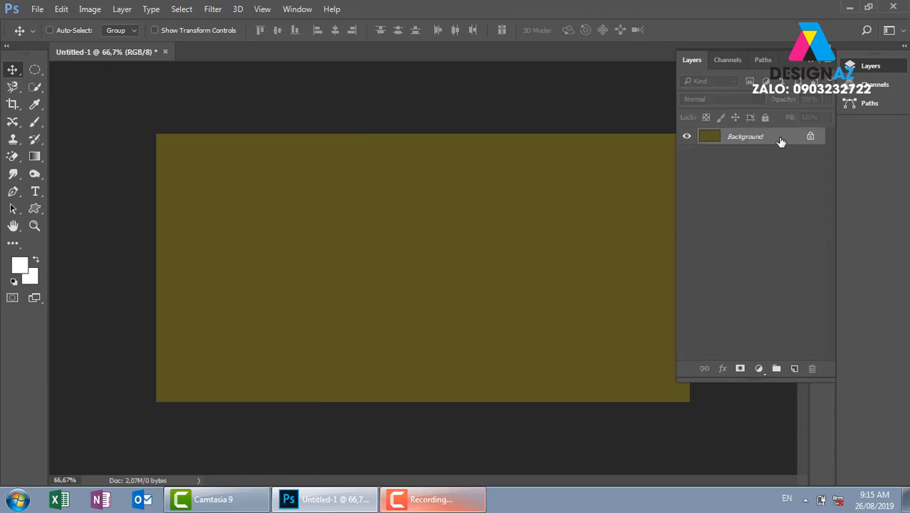
# Fill a large circular selection overlapping the banner's left side with white on a new layer, deselect, and set the layer's opacity to 50%
pyautogui.click(35, 70)
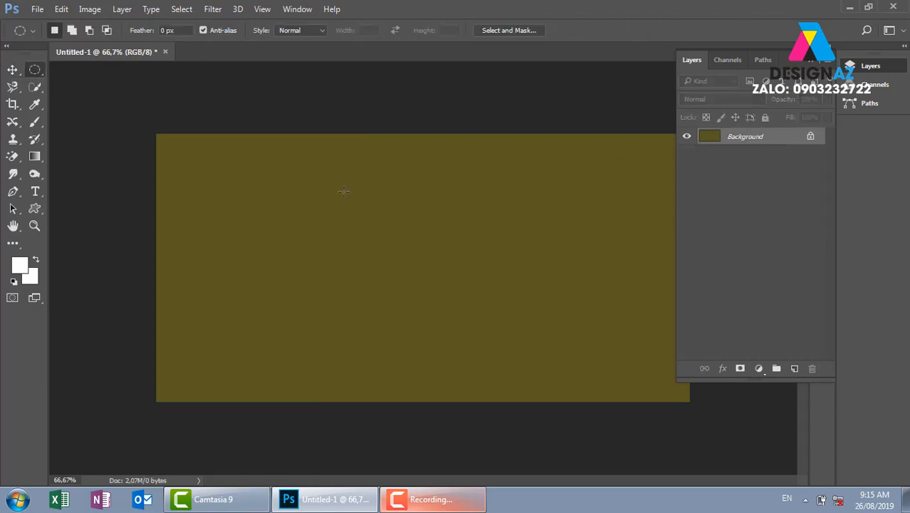
pyautogui.hotkey('ctrl', '-')
pyautogui.hotkey('ctrl', '-')
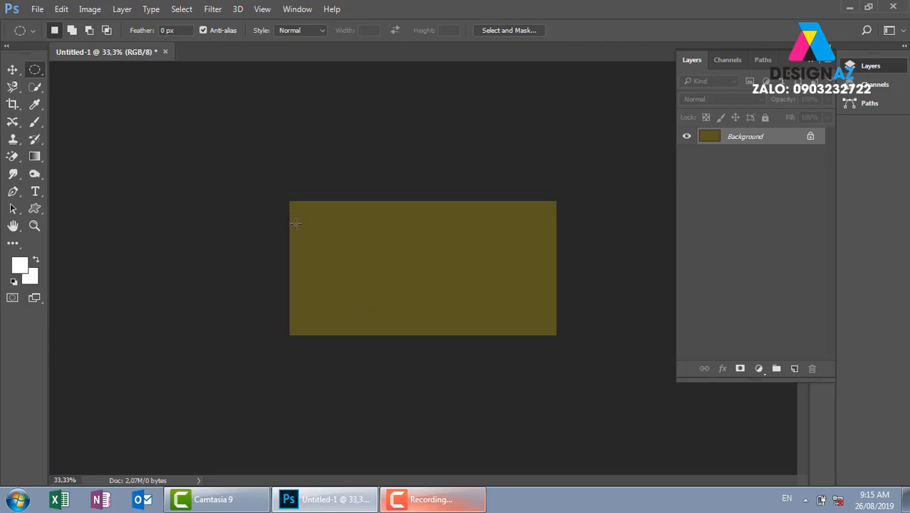
pyautogui.moveTo(245, 155); pyautogui.dragTo(445, 420)
pyautogui.click(794, 368)
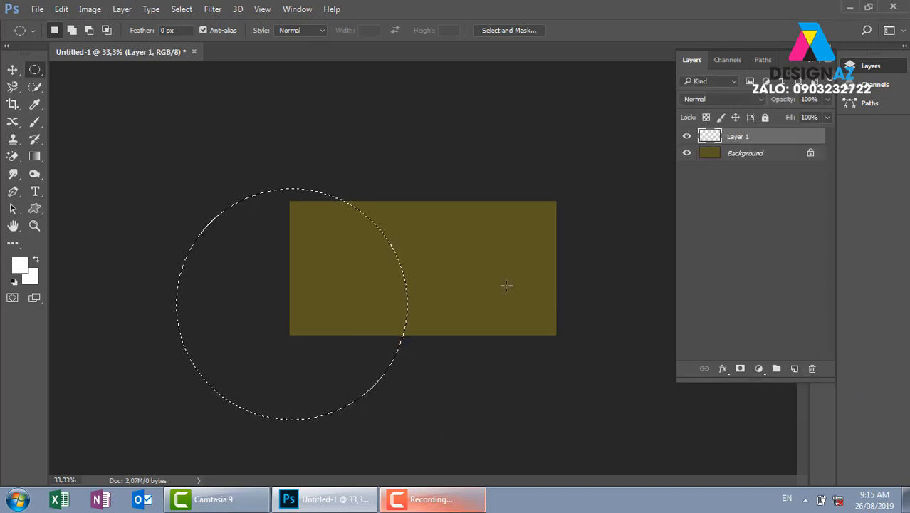
pyautogui.hotkey('alt', 'BackSpace')
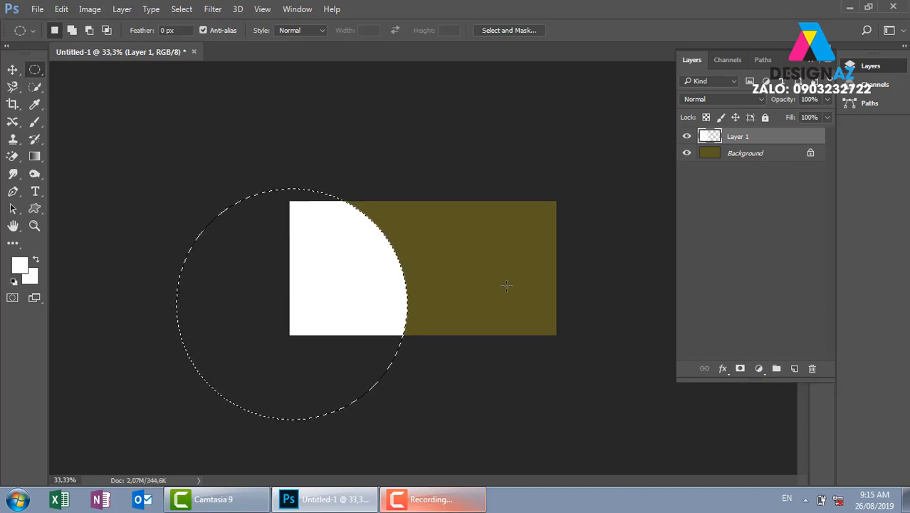
pyautogui.press('v')
pyautogui.hotkey('ctrl', 'd')
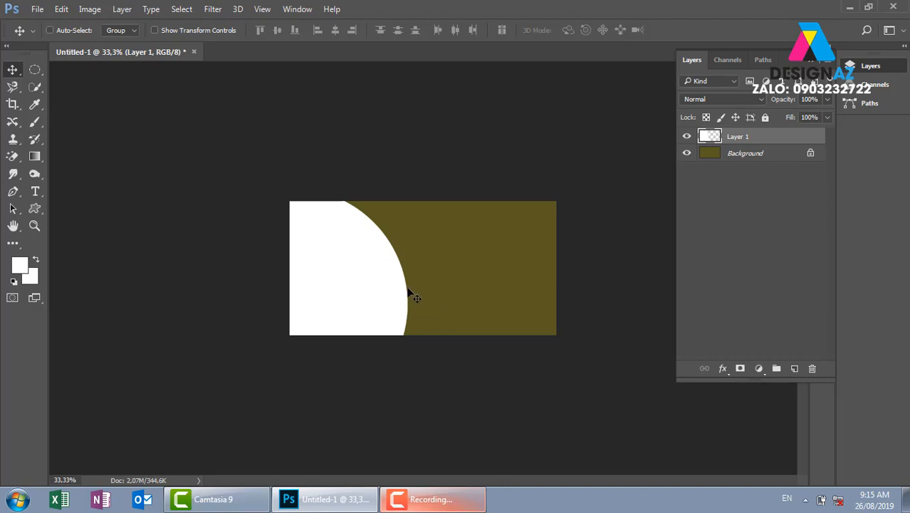
pyautogui.press('5')
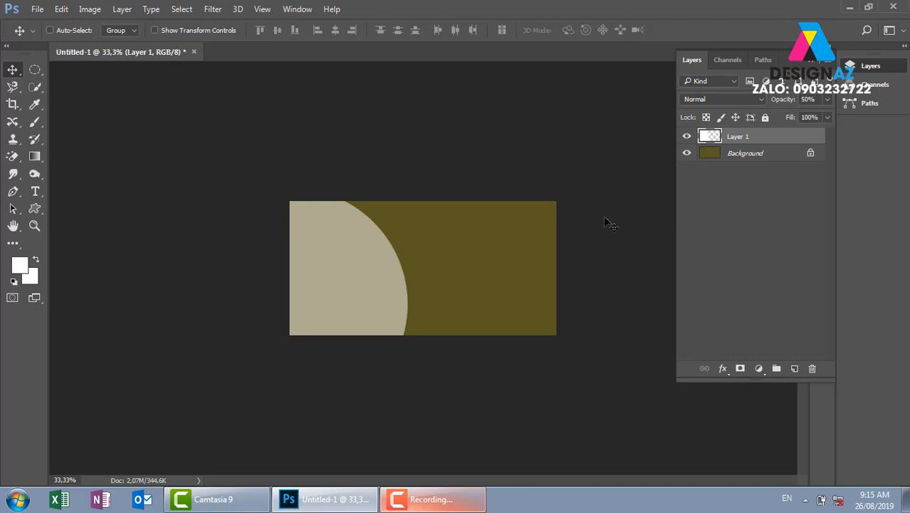
# Fill a second, larger circular selection extending above the banner's top edge with white on a new layer
pyautogui.click(36, 68)
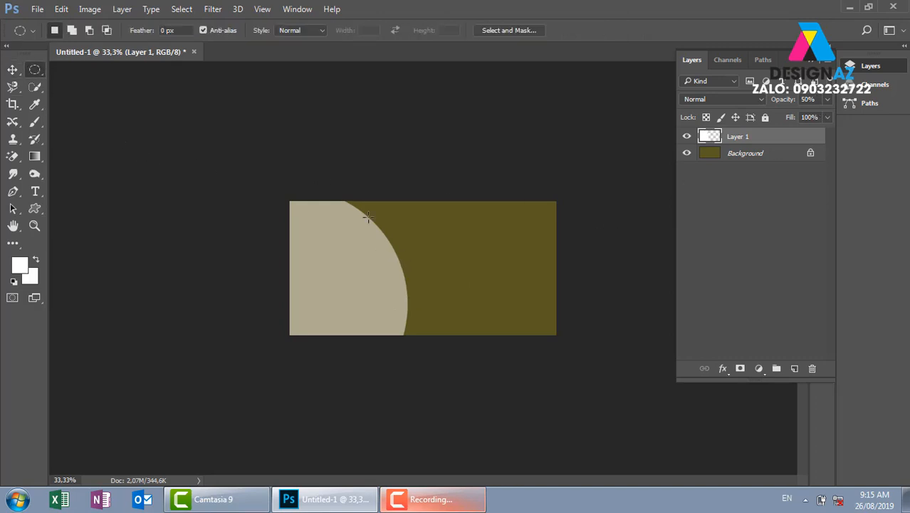
pyautogui.moveTo(279, 123); pyautogui.dragTo(637, 321)
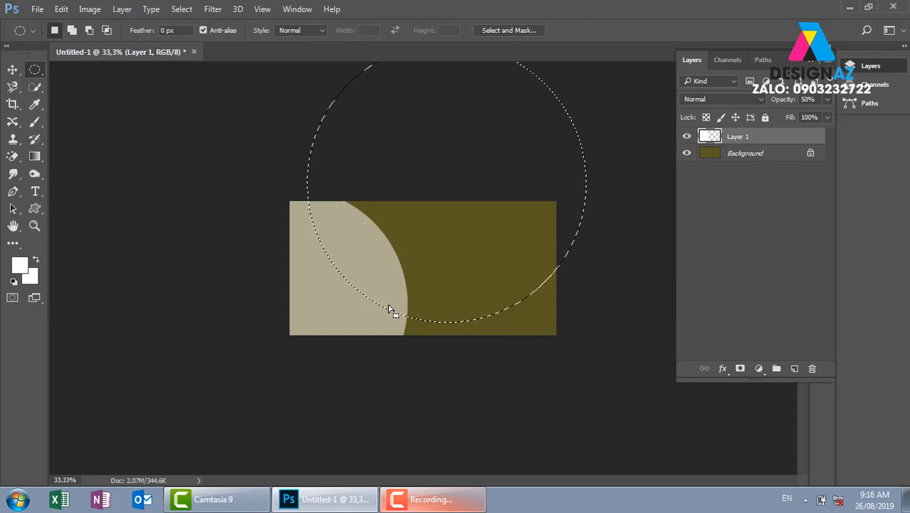
pyautogui.click(795, 369)
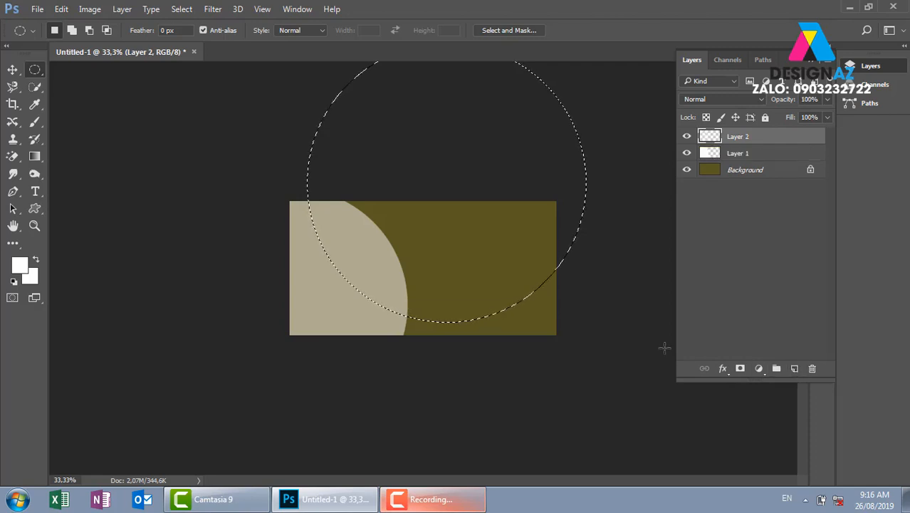
pyautogui.hotkey('alt', 'BackSpace')
pyautogui.press('v')
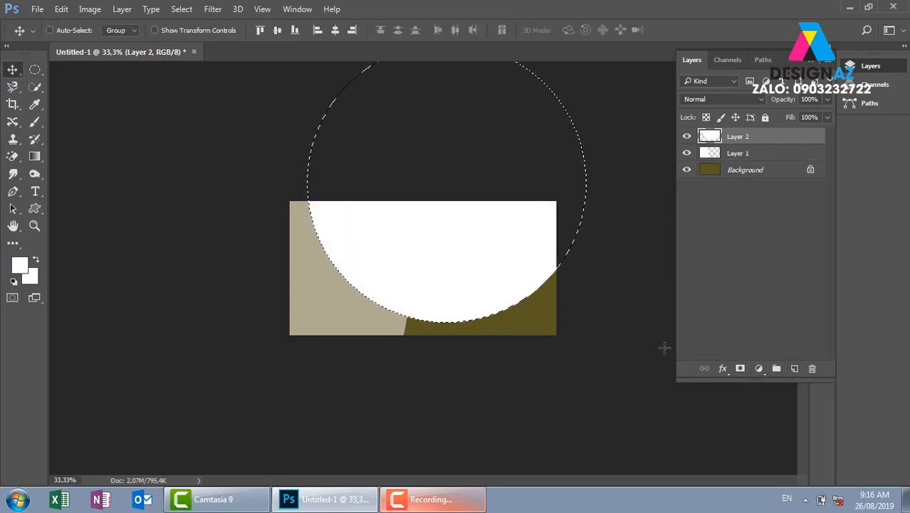
# Deselect the second circle and set its layer's opacity to 50%
pyautogui.hotkey('ctrl', 'd')
pyautogui.press('5')
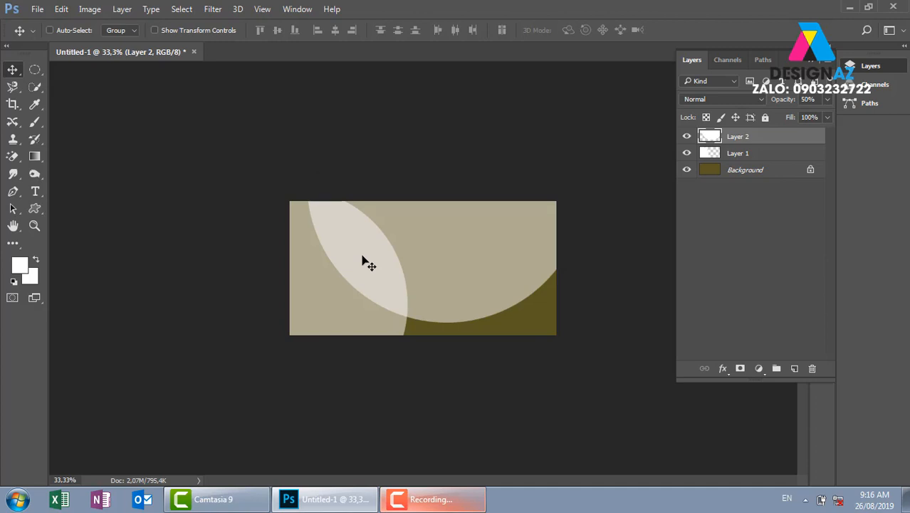
pyautogui.hotkey('ctrl', '+')
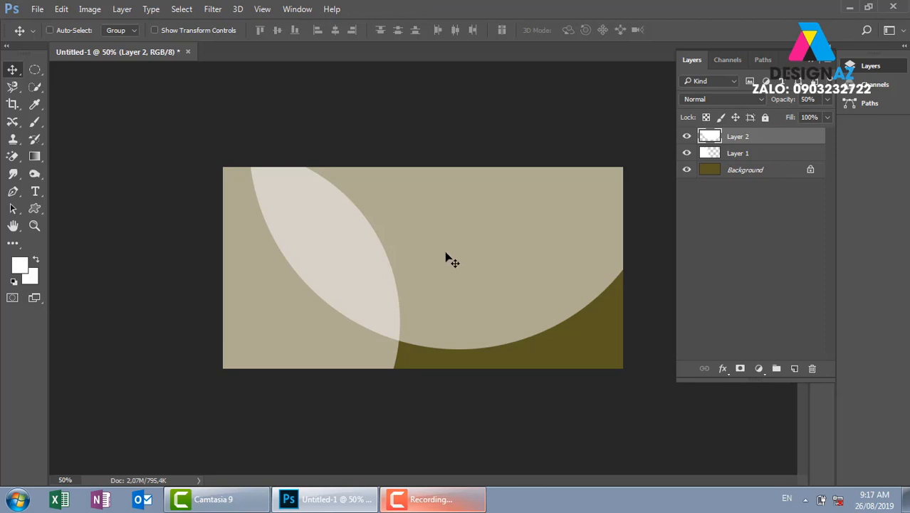
# Select Layer 2's shape, hide that layer, and copy the area of Layer 1 inside the selection to a new layer
pyautogui.rightClick(519, 278)
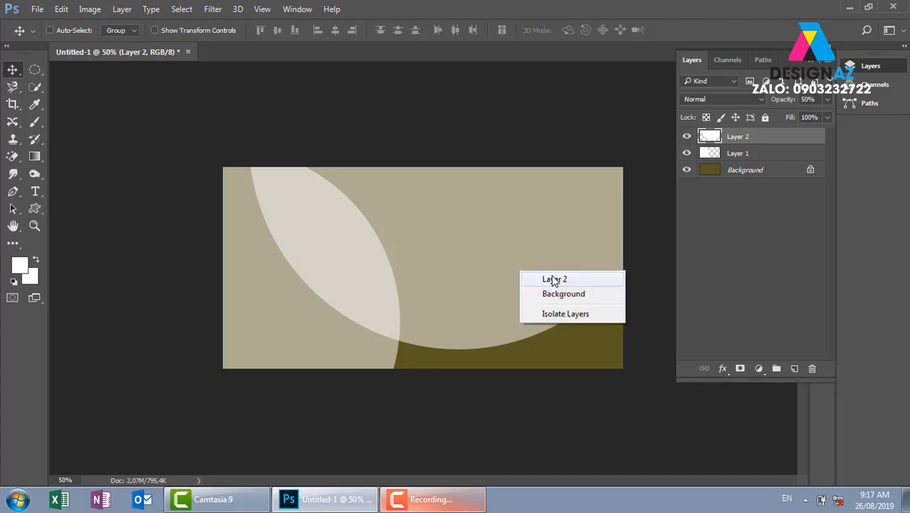
pyautogui.click(553, 279)
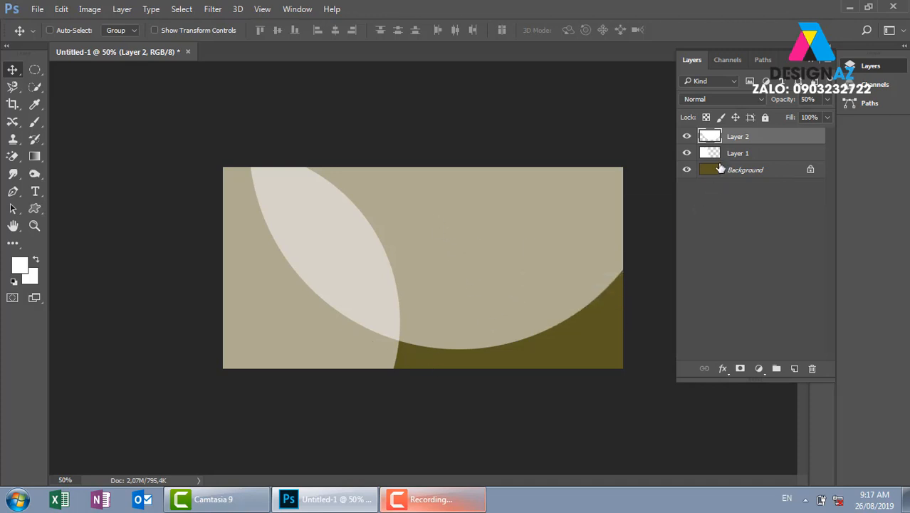
pyautogui.keyDown('ctrl'); pyautogui.click(715, 139); pyautogui.keyUp('ctrl')
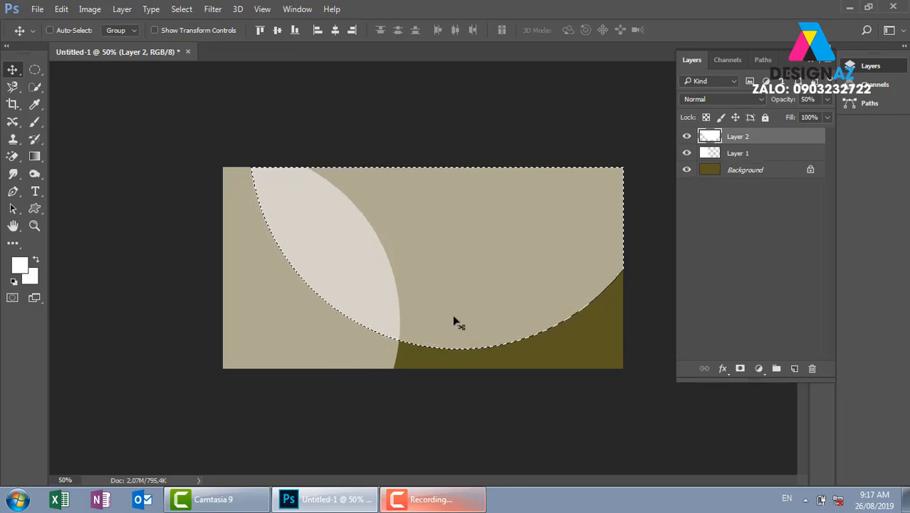
pyautogui.click(770, 153)
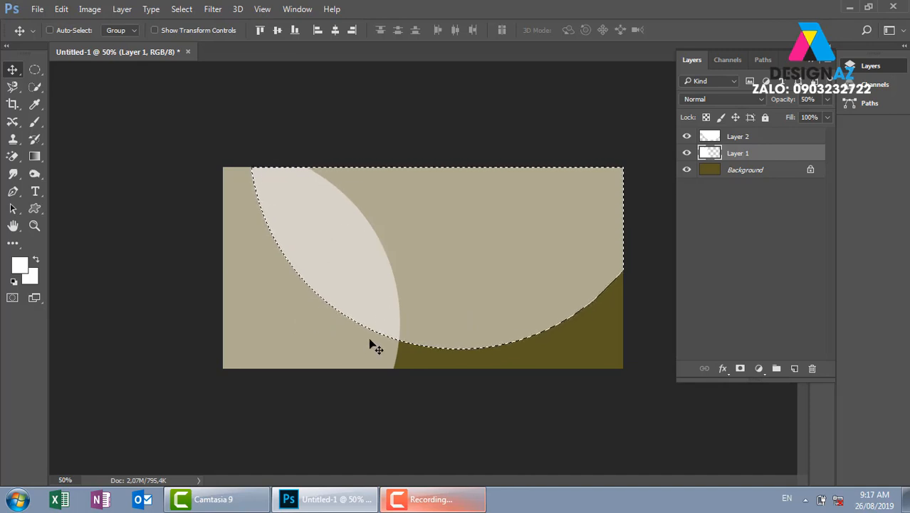
pyautogui.click(687, 136)
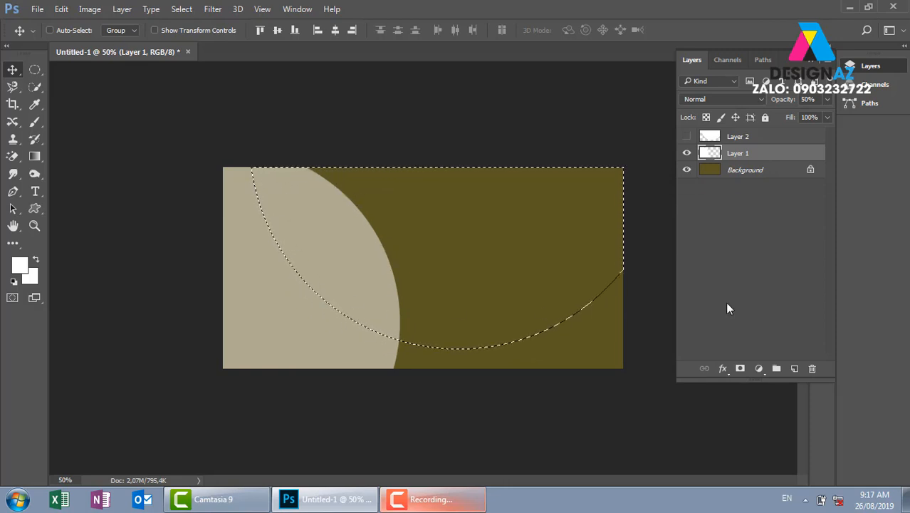
pyautogui.press('ctrl')
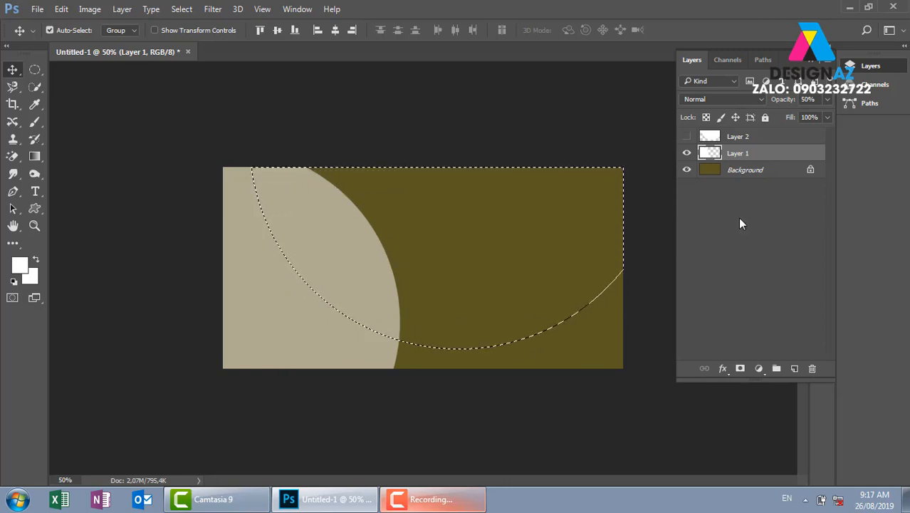
pyautogui.hotkey('ctrl', 'j')
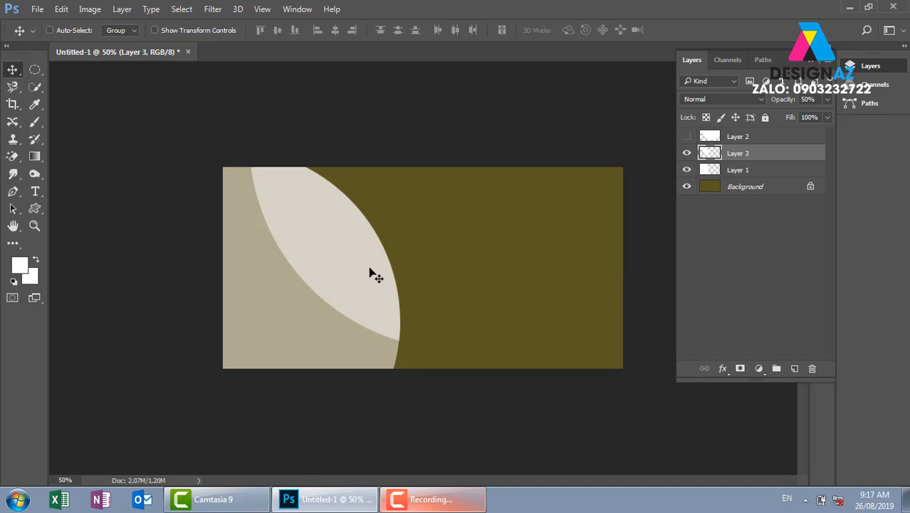
pyautogui.moveTo(380, 267); pyautogui.dragTo(426, 262)
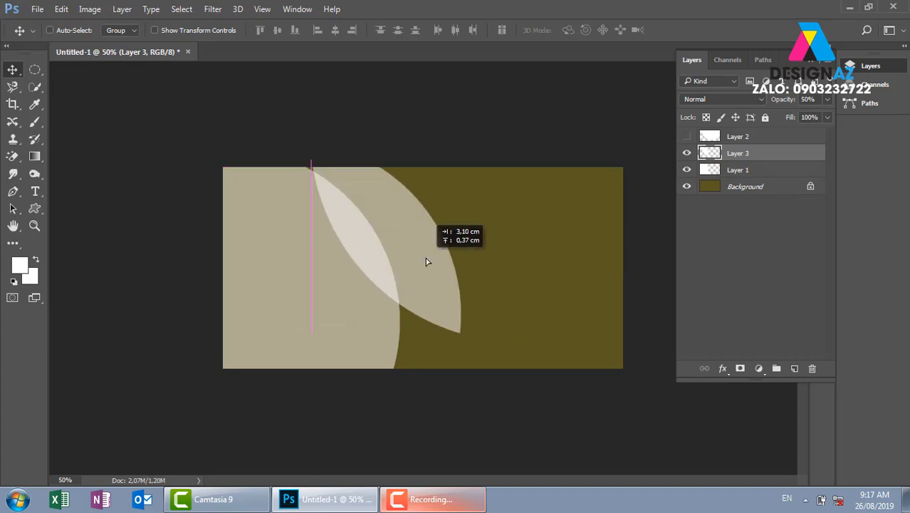
pyautogui.hotkey('ctrl', 'z')
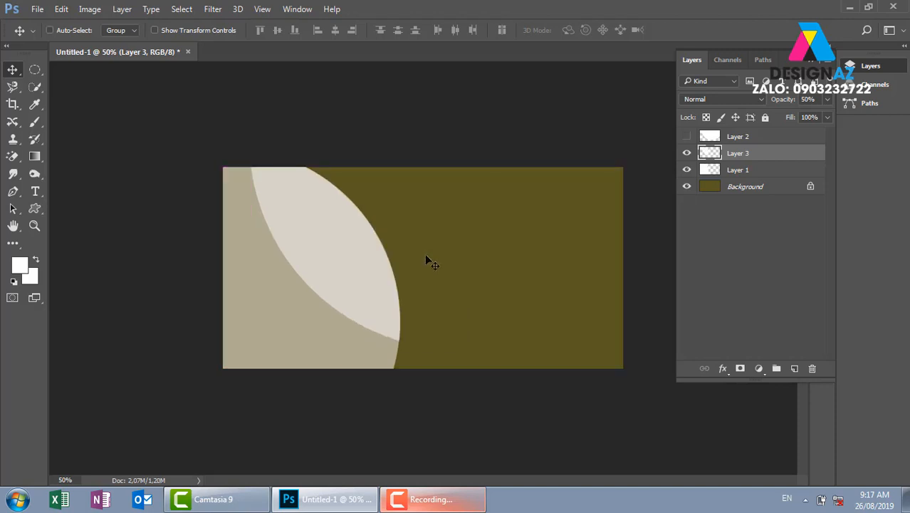
# Set the lens-shaped overlap layer's opacity to 100% and show Layer 2 again
pyautogui.click(827, 101)
pyautogui.moveTo(795, 115); pyautogui.dragTo(859, 120)
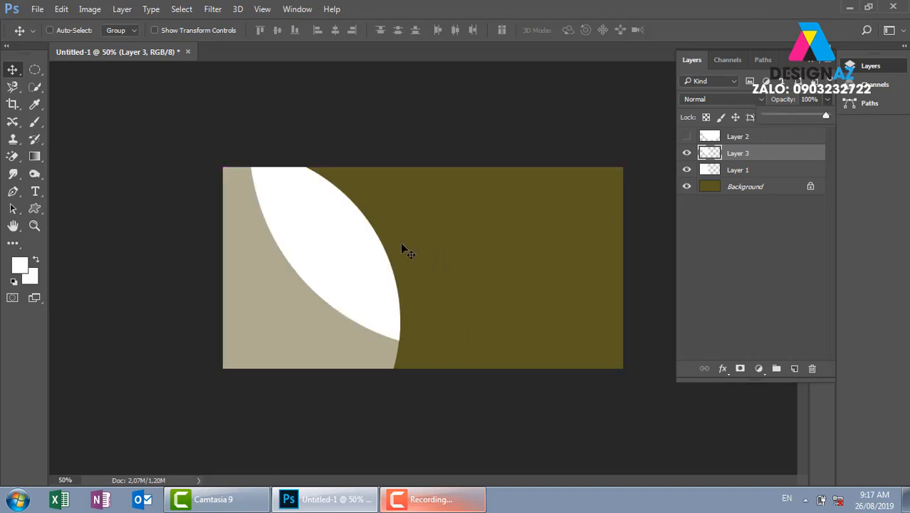
pyautogui.click(688, 137)
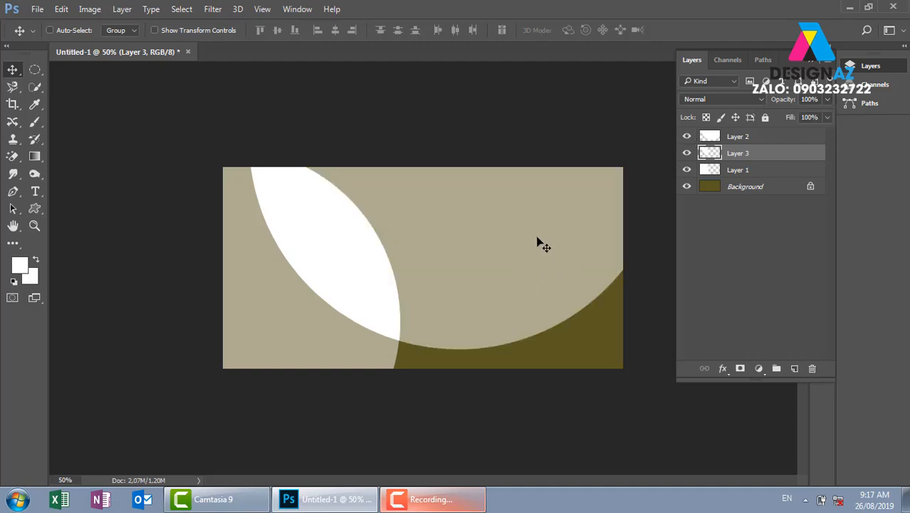
# Hide Layer 2 and trace its shape on a new layer with a centered 2 px white stroke, then deselect
pyautogui.click(713, 137)
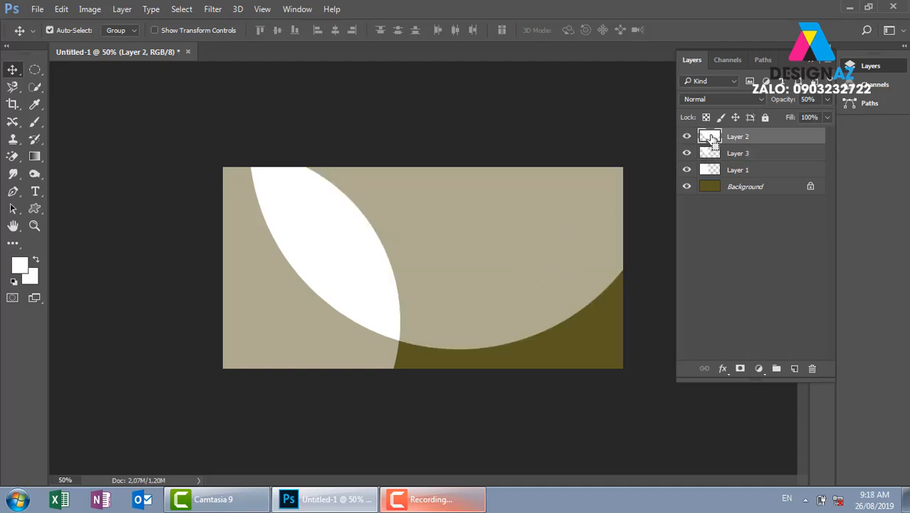
pyautogui.keyDown('ctrl'); pyautogui.click(713, 138); pyautogui.keyUp('ctrl')
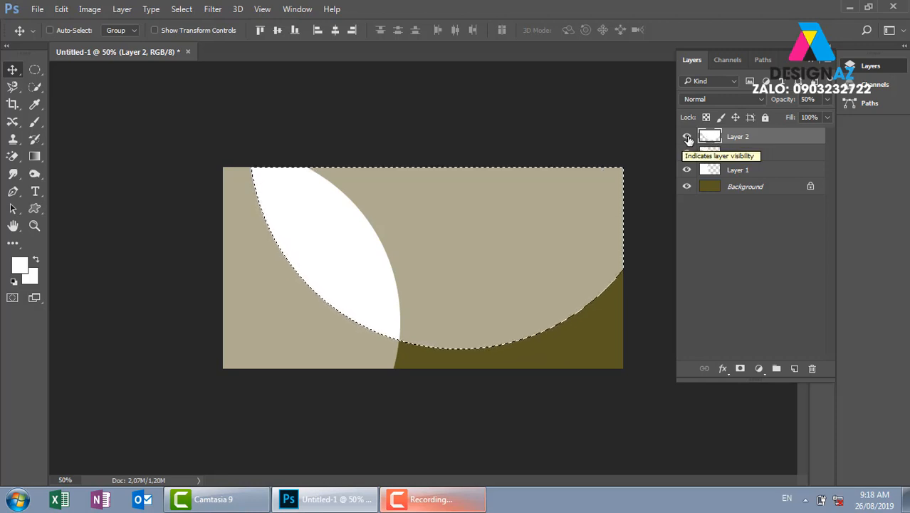
pyautogui.click(687, 136)
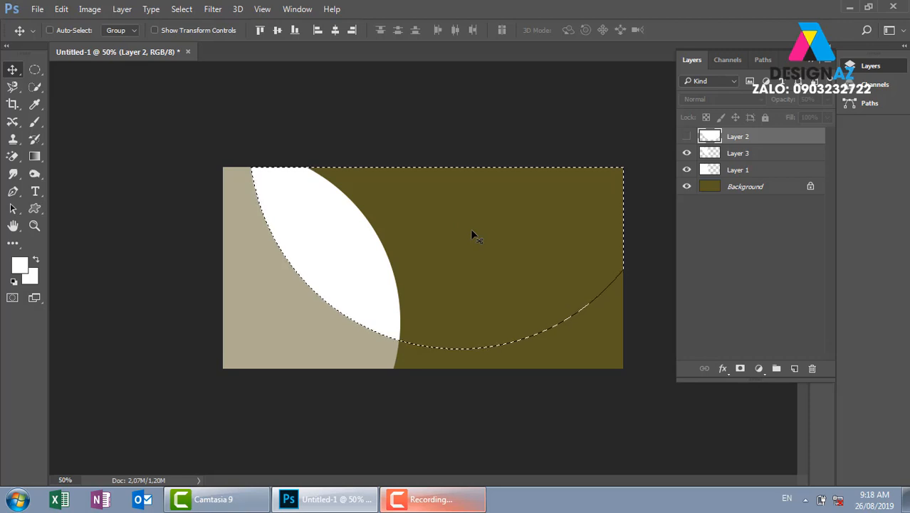
pyautogui.click(794, 368)
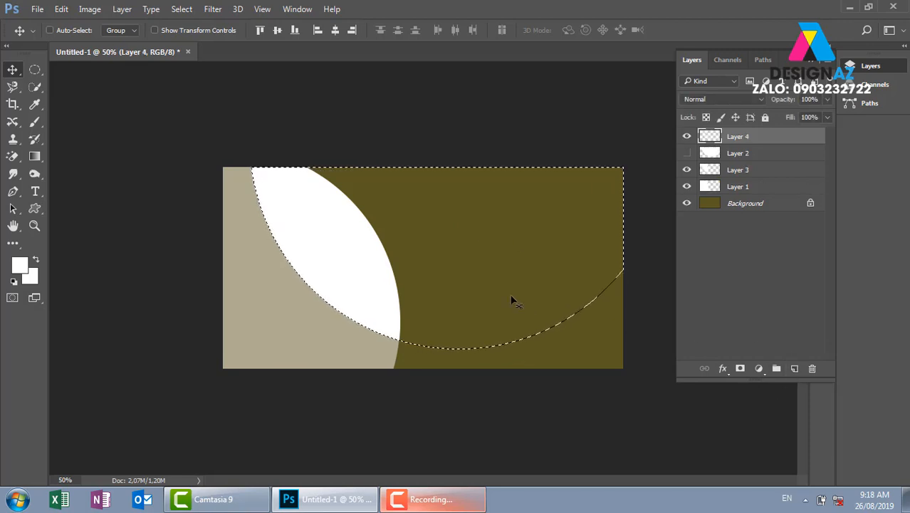
pyautogui.press('m')
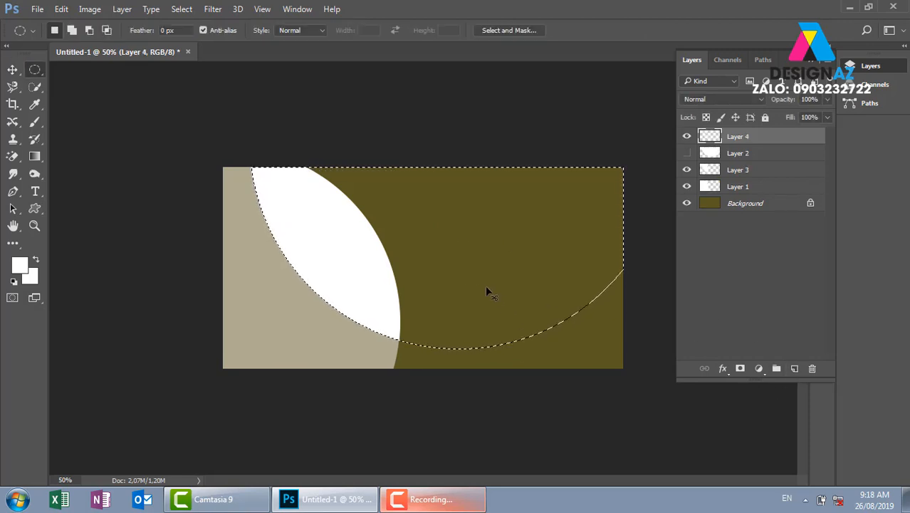
pyautogui.rightClick(486, 287)
pyautogui.click(527, 207)
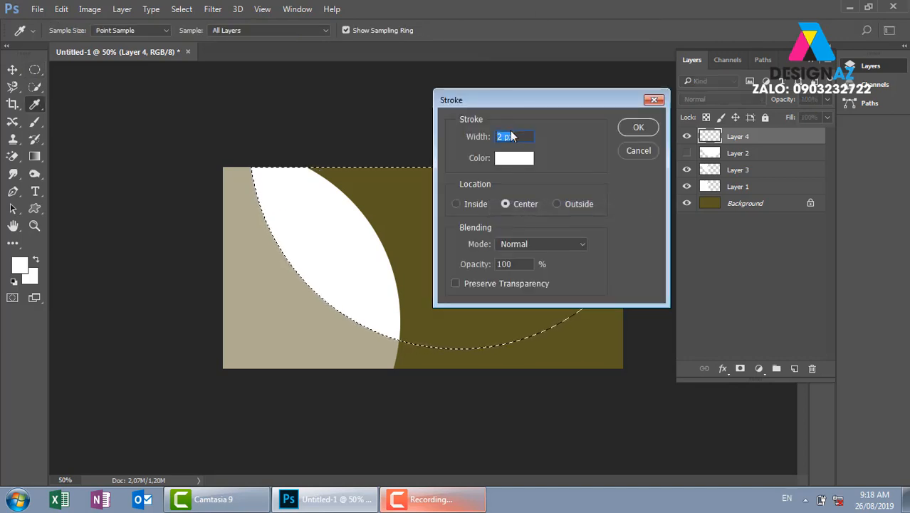
pyautogui.click(645, 130)
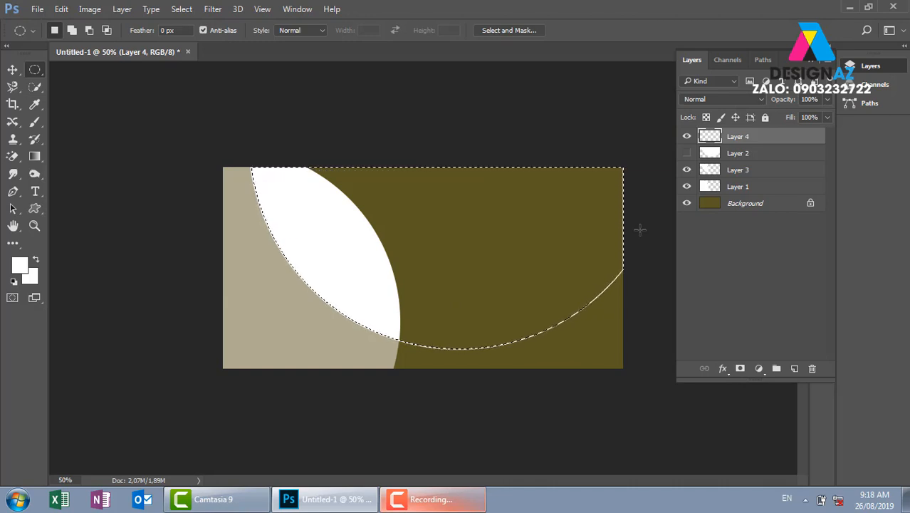
pyautogui.press('v')
pyautogui.hotkey('ctrl', 'd')
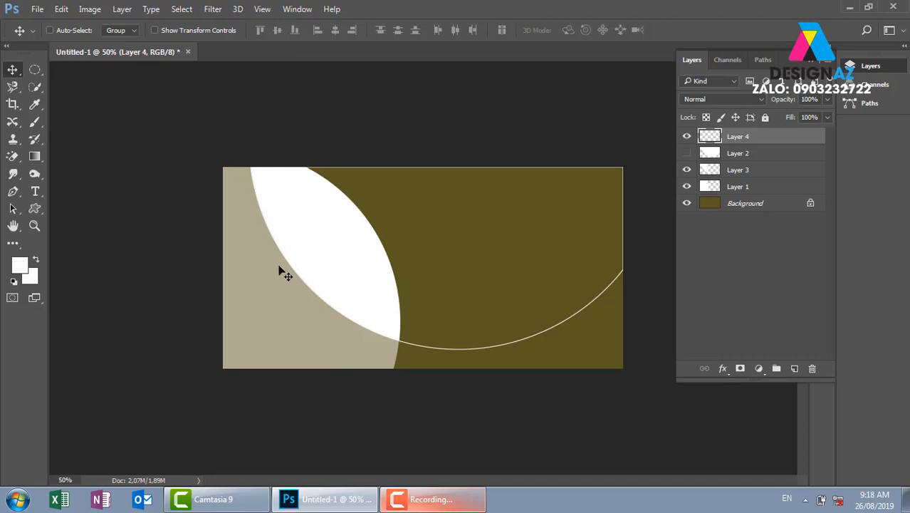
# Hide Layer 1 and trace its shape on a new layer with a centered 2 px white stroke, then deselect
pyautogui.rightClick(283, 307)
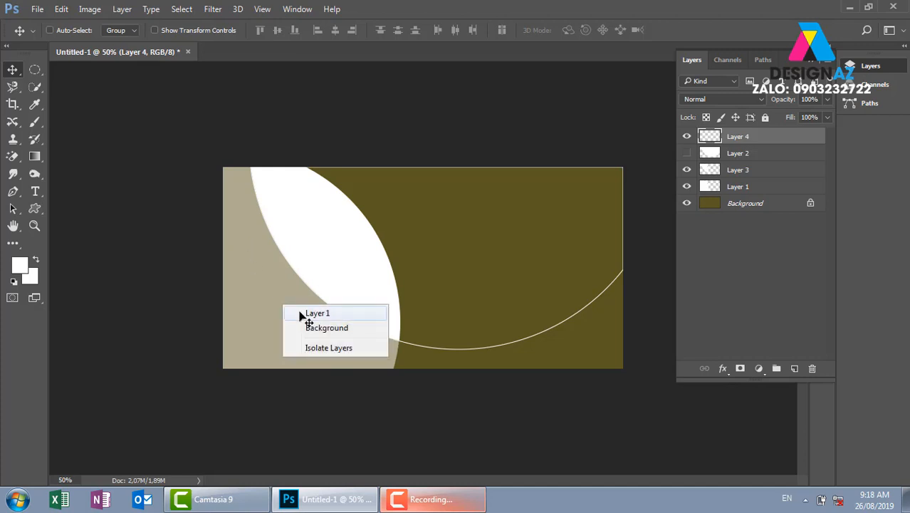
pyautogui.click(301, 312)
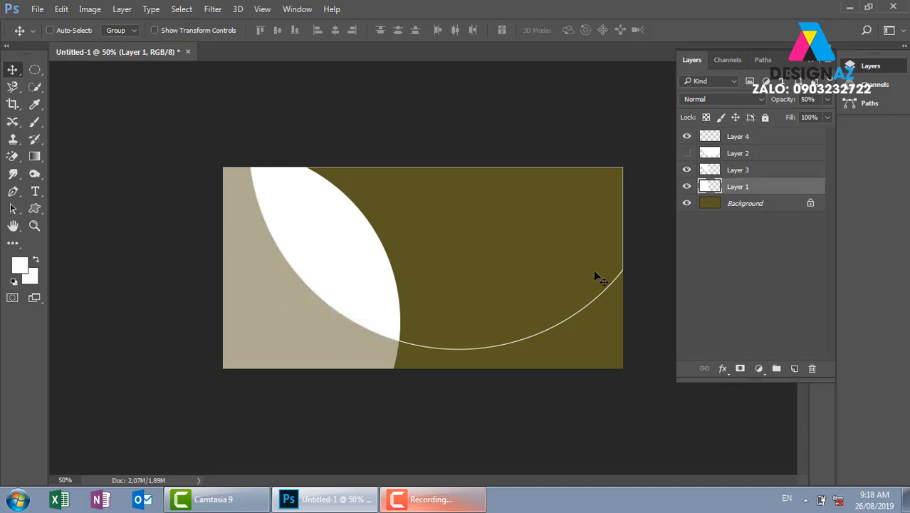
pyautogui.keyDown('ctrl'); pyautogui.click(710, 188); pyautogui.keyUp('ctrl')
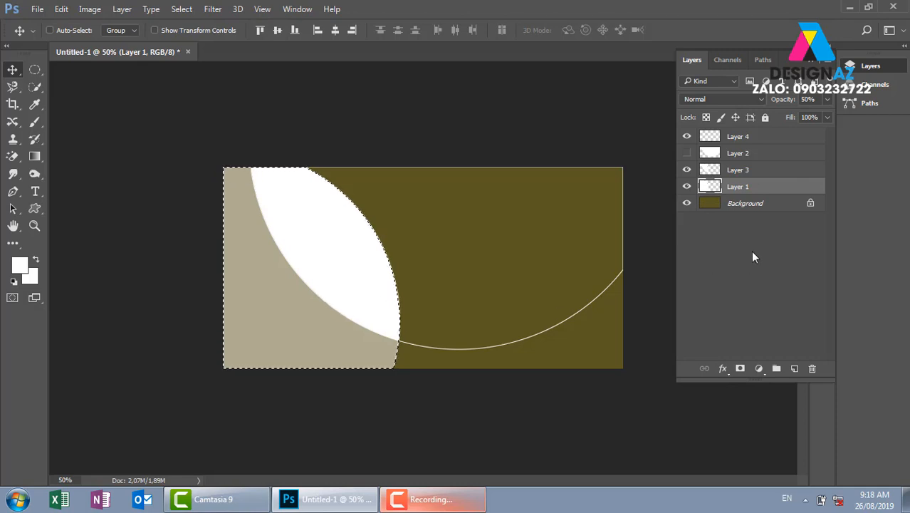
pyautogui.click(686, 186)
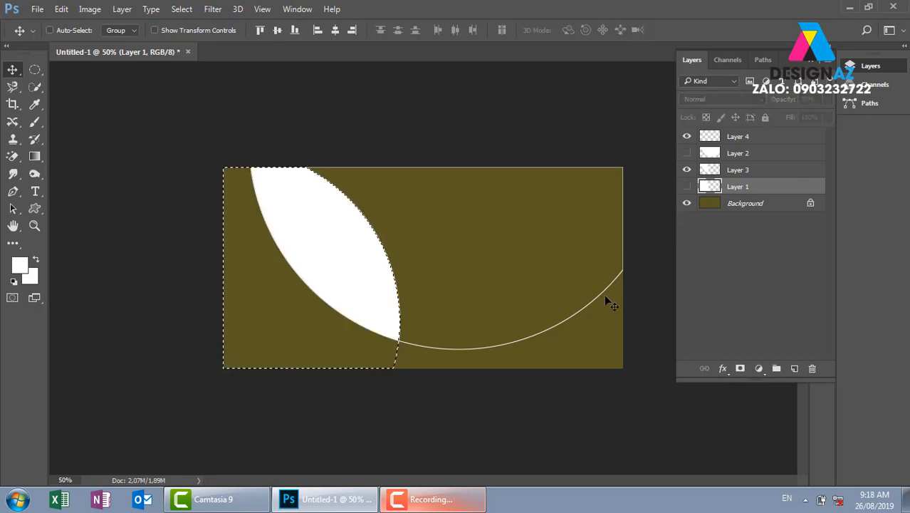
pyautogui.click(794, 368)
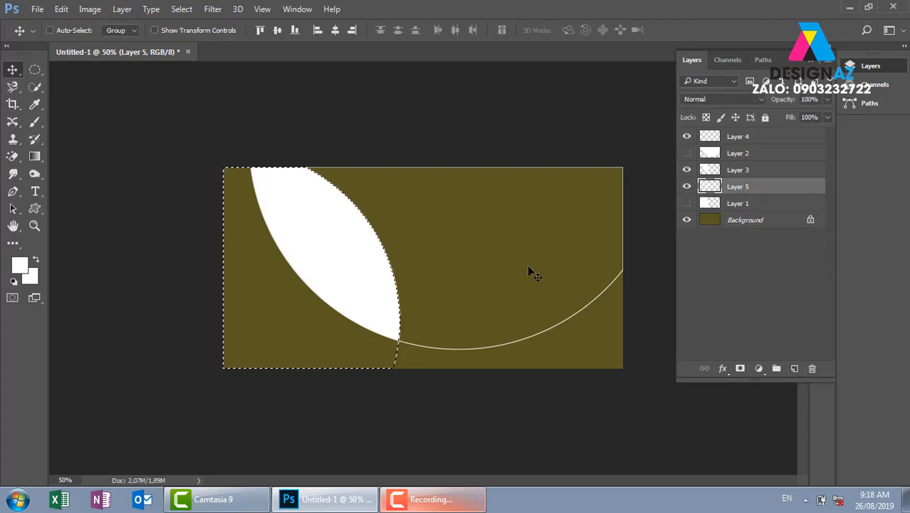
pyautogui.press('m')
pyautogui.rightClick(350, 242)
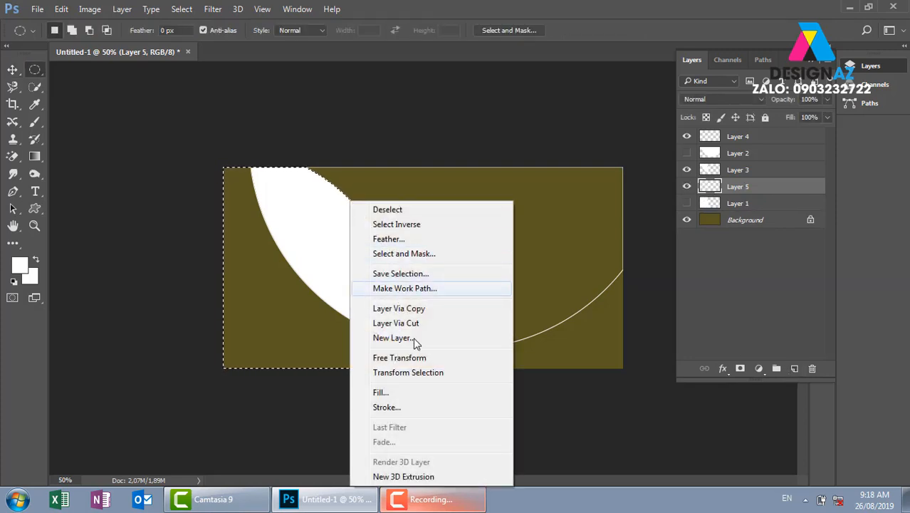
pyautogui.click(395, 407)
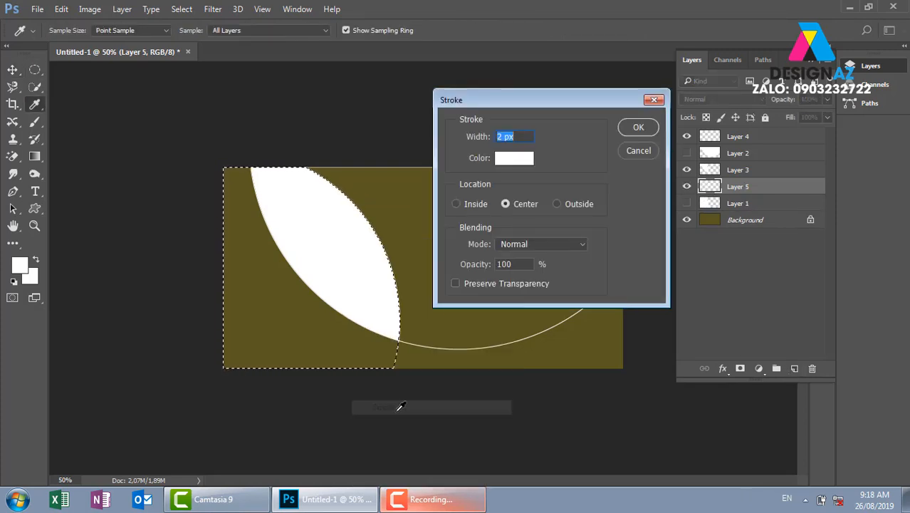
pyautogui.click(644, 131)
pyautogui.press('v')
pyautogui.hotkey('ctrl', 'd')
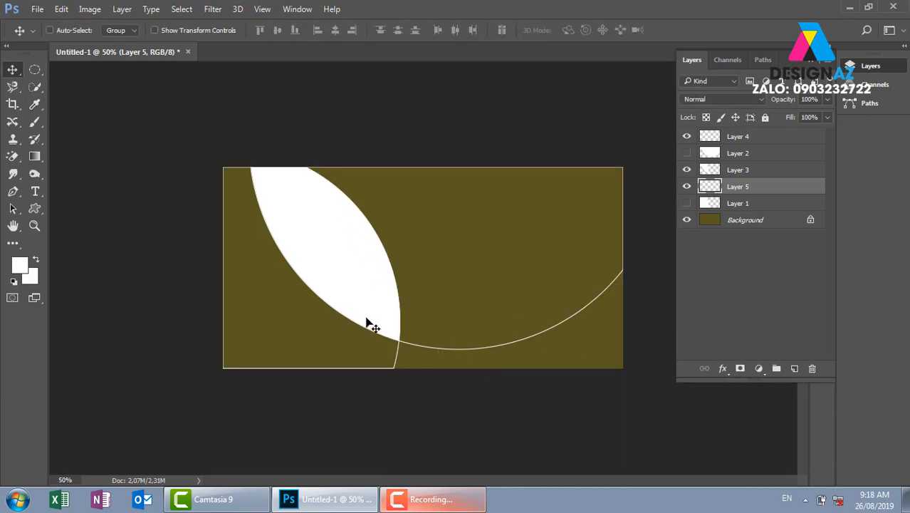
# Delete the hidden semi-transparent circle layers, Layer 1 and Layer 2
pyautogui.click(753, 205)
pyautogui.click(811, 369)
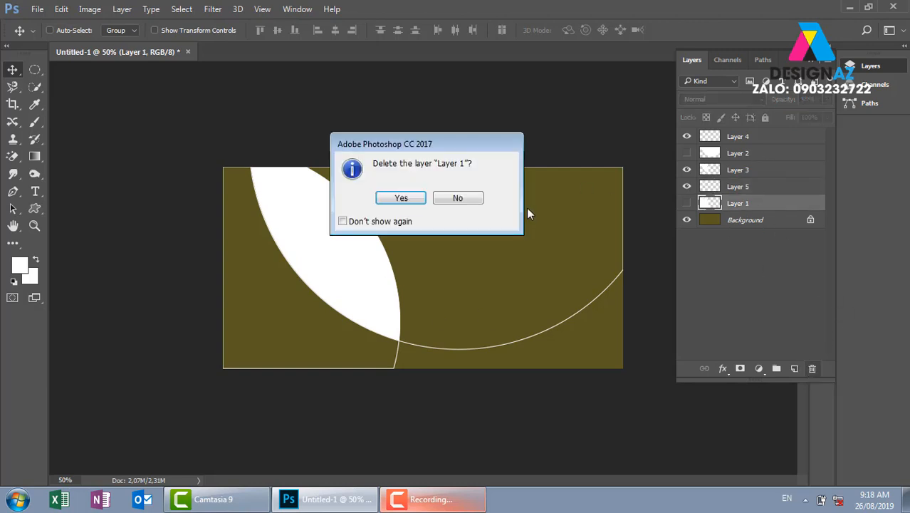
pyautogui.click(401, 198)
pyautogui.click(782, 155)
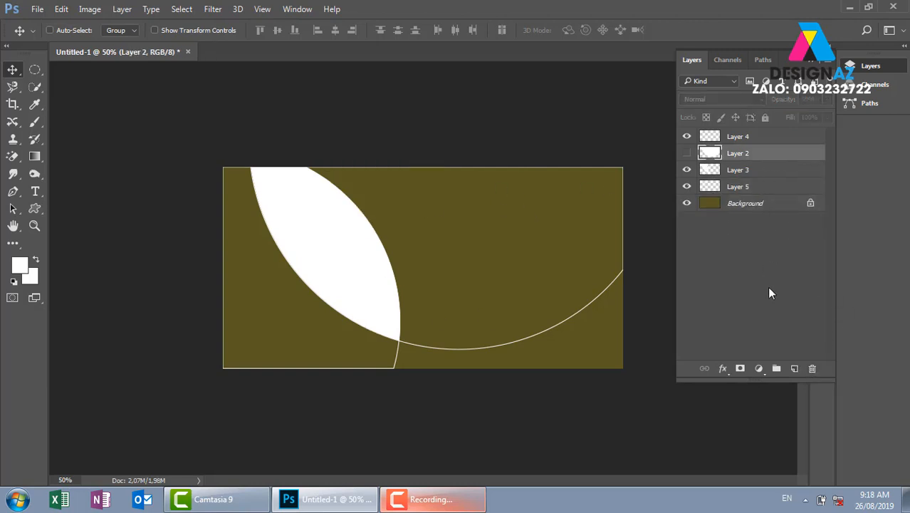
pyautogui.click(813, 369)
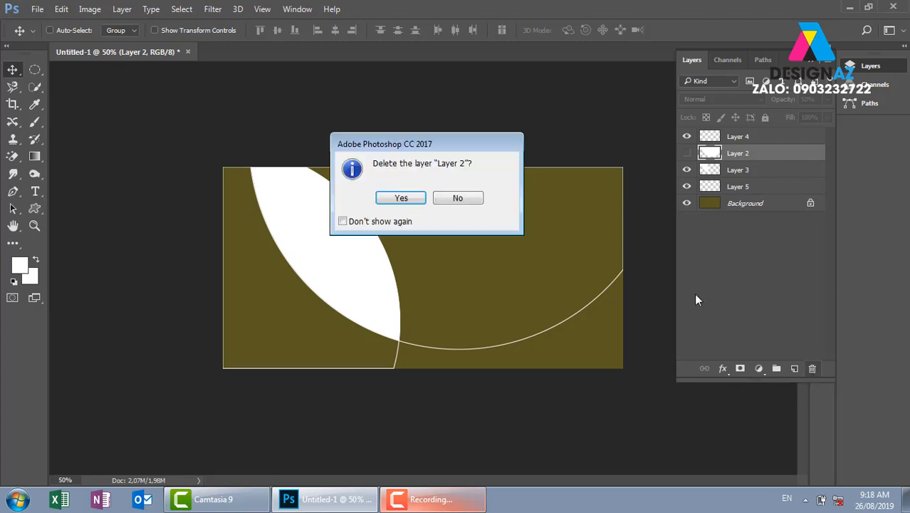
pyautogui.click(401, 198)
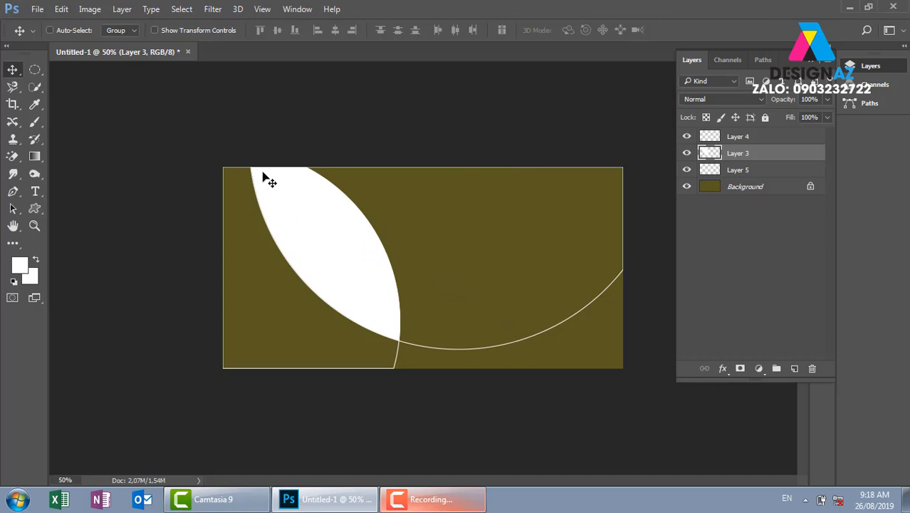
# Select Layer 3, which holds the white lens shape between the two outline layers
pyautogui.rightClick(600, 303)
pyautogui.click(613, 305)
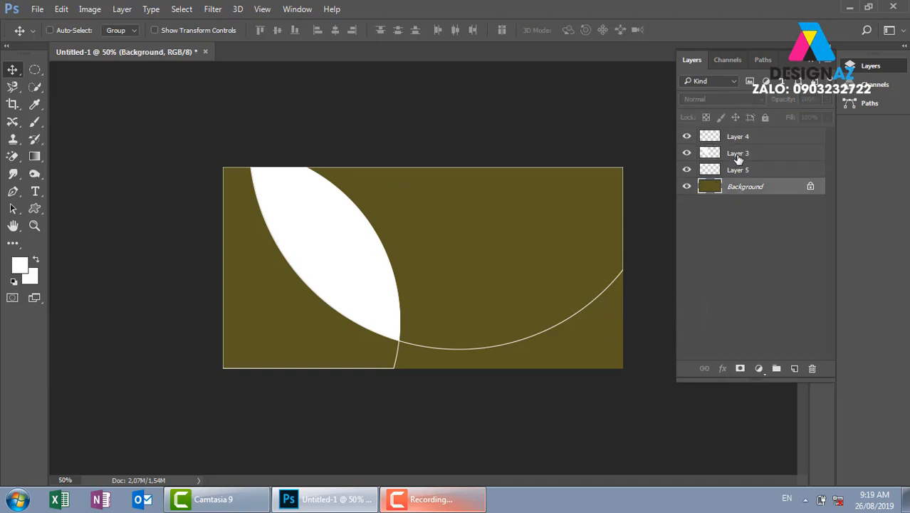
pyautogui.click(760, 142)
pyautogui.click(749, 155)
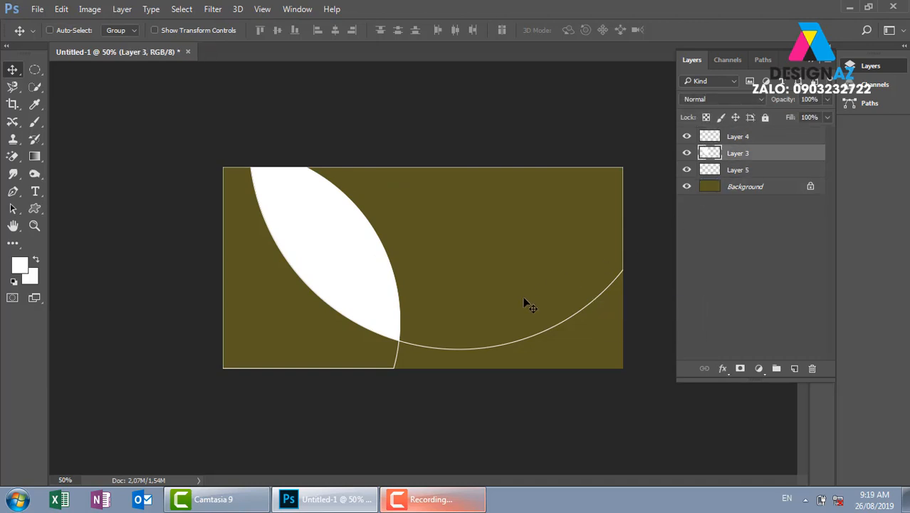
# Nudge the Layer 4 outline straight down to leave a thin gap below the white lens shape's lower edge
pyautogui.click(759, 137)
pyautogui.moveTo(564, 308); pyautogui.dragTo(579, 319)
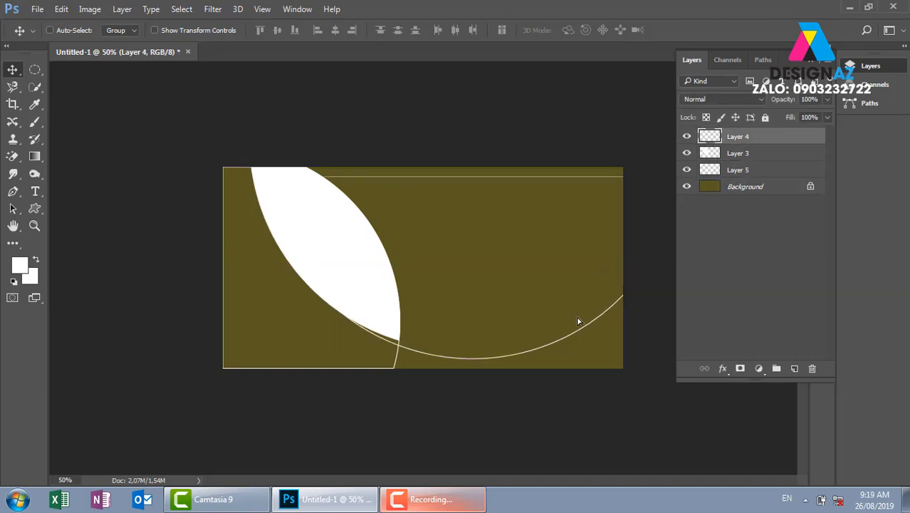
pyautogui.press('Down')
pyautogui.press('Down')
pyautogui.press('Down')
pyautogui.press('Down')
pyautogui.press('Down')
pyautogui.press('Down')
pyautogui.press('Down')
pyautogui.press('Down')
pyautogui.press('Down')
pyautogui.press('Down')
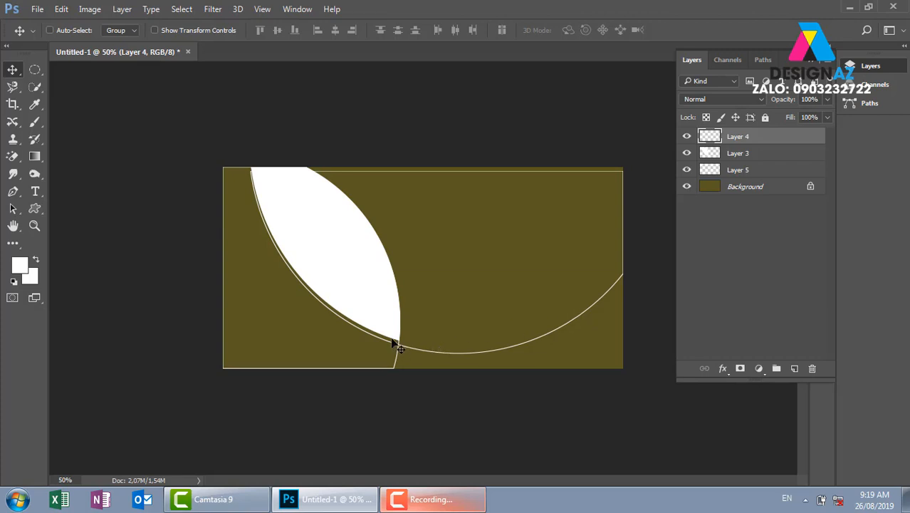
# Delete the straight lines along the upper and right edges of the Layer 4 outline, leaving only its curve, then deselect
pyautogui.moveTo(35, 69); pyautogui.dragTo(98, 70)
pyautogui.moveTo(217, 161); pyautogui.dragTo(658, 172)
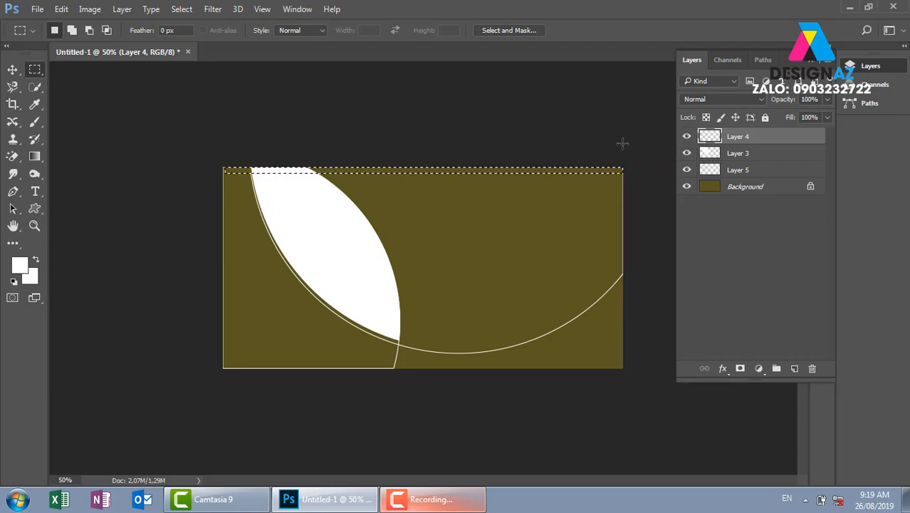
pyautogui.moveTo(611, 134); pyautogui.dragTo(679, 273)
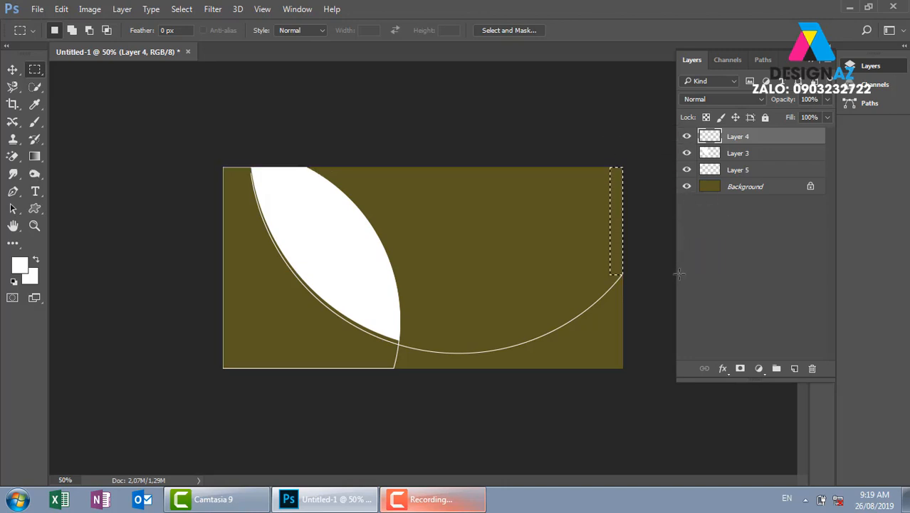
pyautogui.hotkey('ctrl', 'd')
pyautogui.press('v')
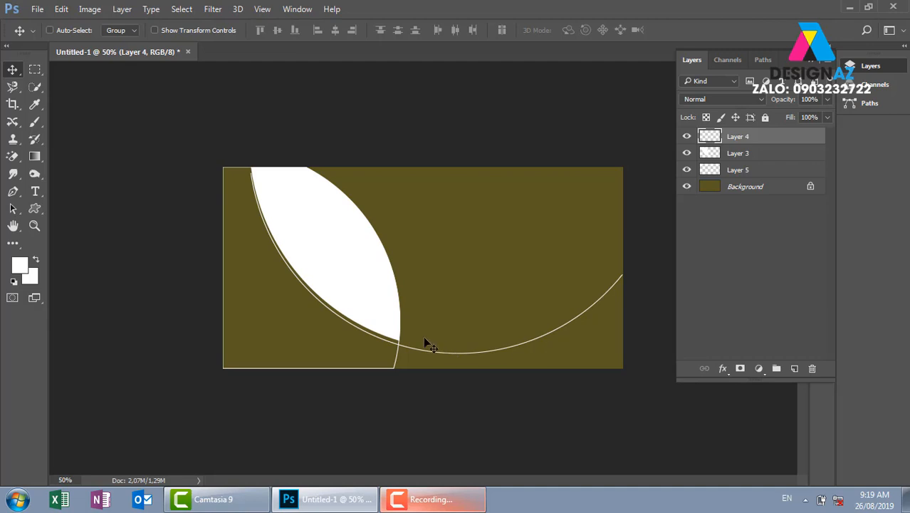
# Shift the Layer 5 outline slightly right of the lens and delete its straight bottom, top and left lines, leaving only the curve
pyautogui.click(762, 171)
pyautogui.moveTo(388, 353); pyautogui.dragTo(394, 354)
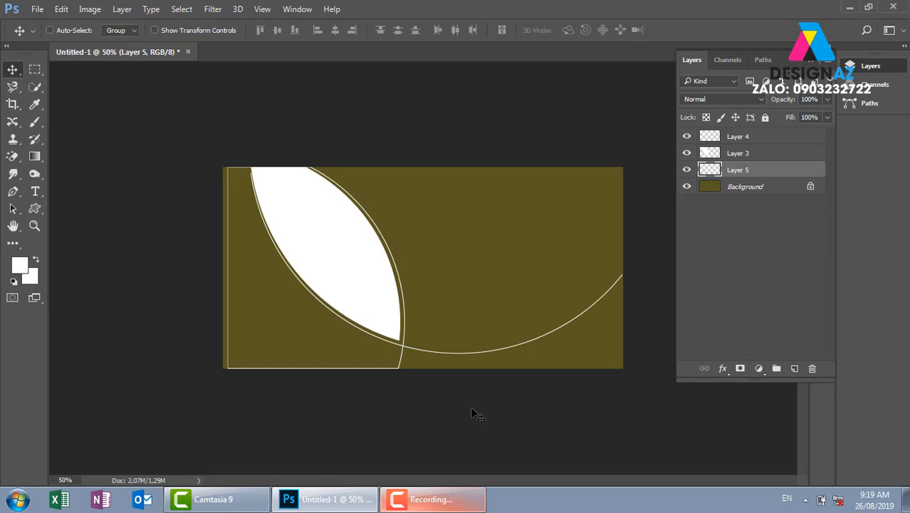
pyautogui.press('m')
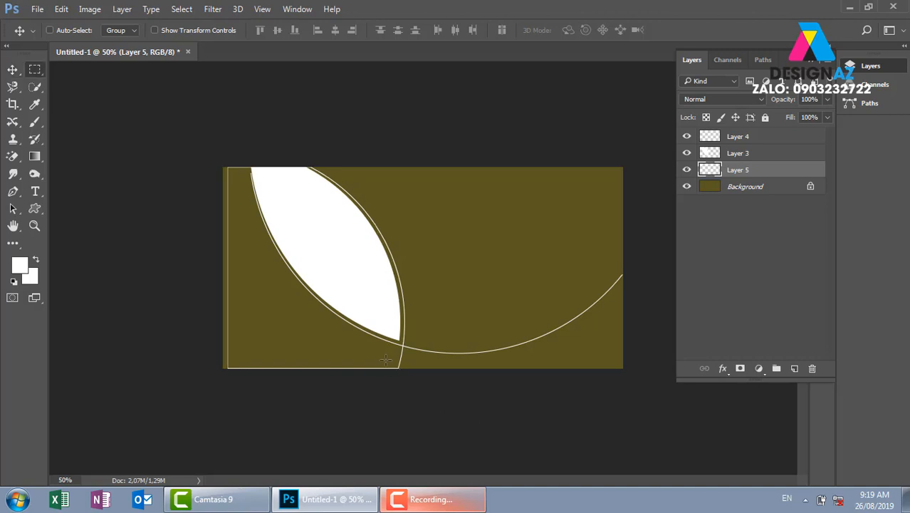
pyautogui.moveTo(397, 365); pyautogui.dragTo(138, 419)
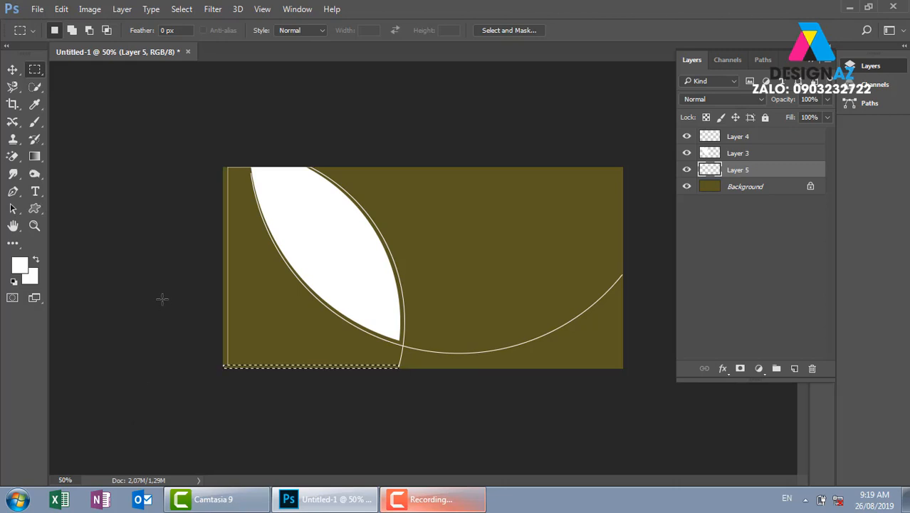
pyautogui.click(189, 137)
pyautogui.moveTo(223, 167); pyautogui.dragTo(312, 403)
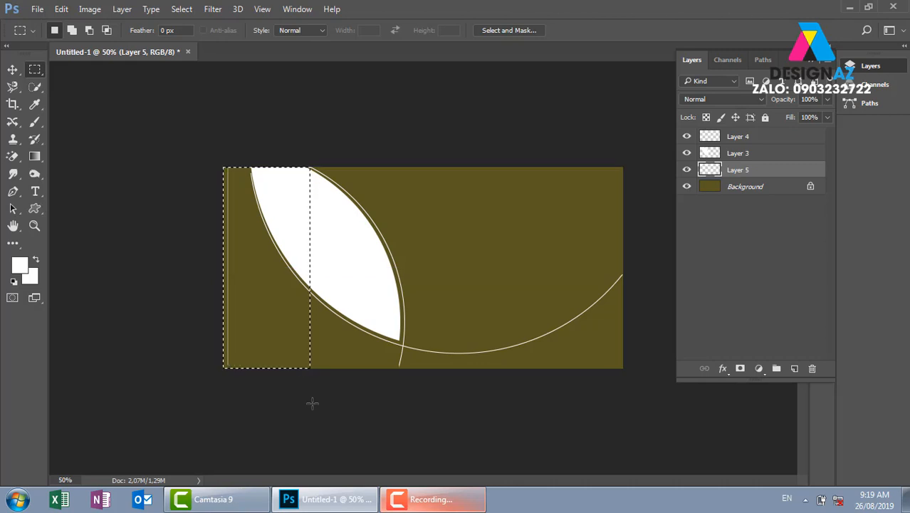
pyautogui.press('v')
pyautogui.hotkey('ctrl', 'd')
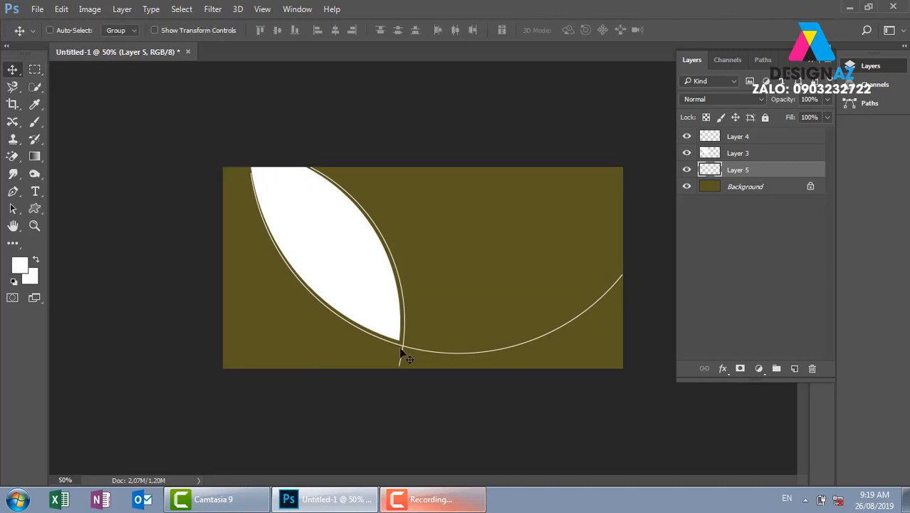
# Duplicate the Layer 4 curve, offset the copy slightly below the original, and set the copy's opacity to 50%
pyautogui.hotkey('ctrl', '+')
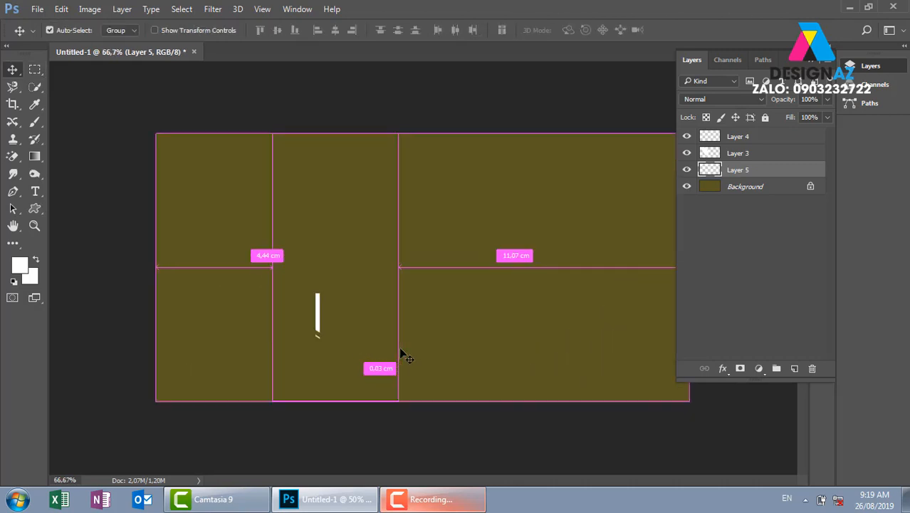
pyautogui.hotkey('ctrl', '+')
pyautogui.moveTo(467, 399); pyautogui.dragTo(461, 343)
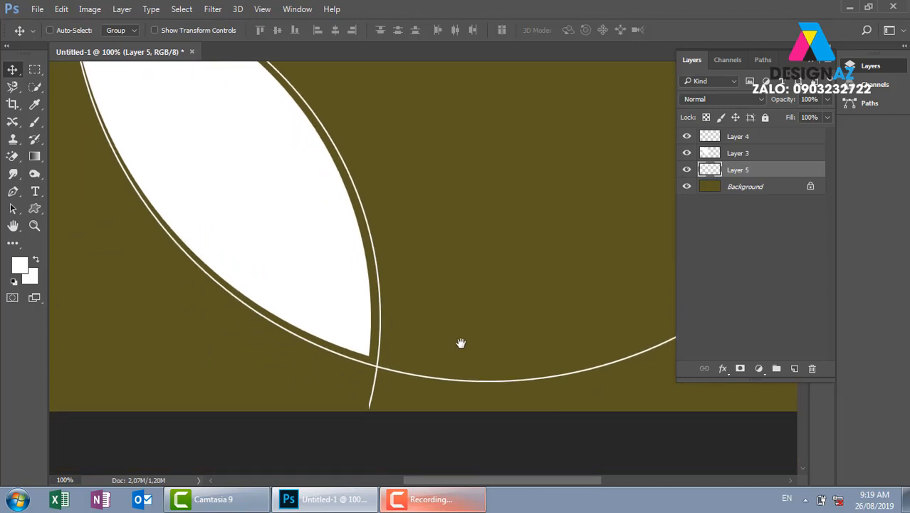
pyautogui.rightClick(456, 381)
pyautogui.click(467, 386)
pyautogui.moveTo(459, 382); pyautogui.dragTo(524, 319)
pyautogui.hotkey('ctrl', 'j')
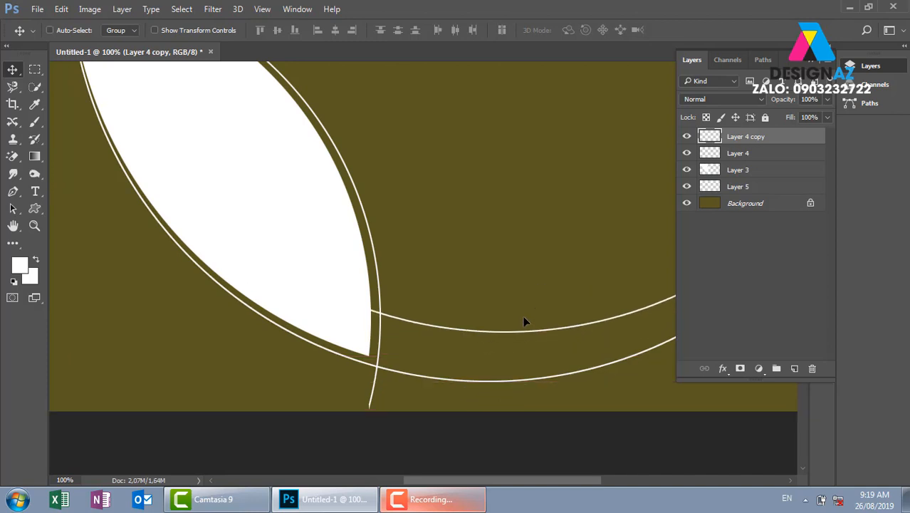
pyautogui.hotkey('ctrl', 'z')
pyautogui.press('Down')
pyautogui.press('Down')
pyautogui.press('Down')
pyautogui.press('Down')
pyautogui.press('Down')
pyautogui.press('Down')
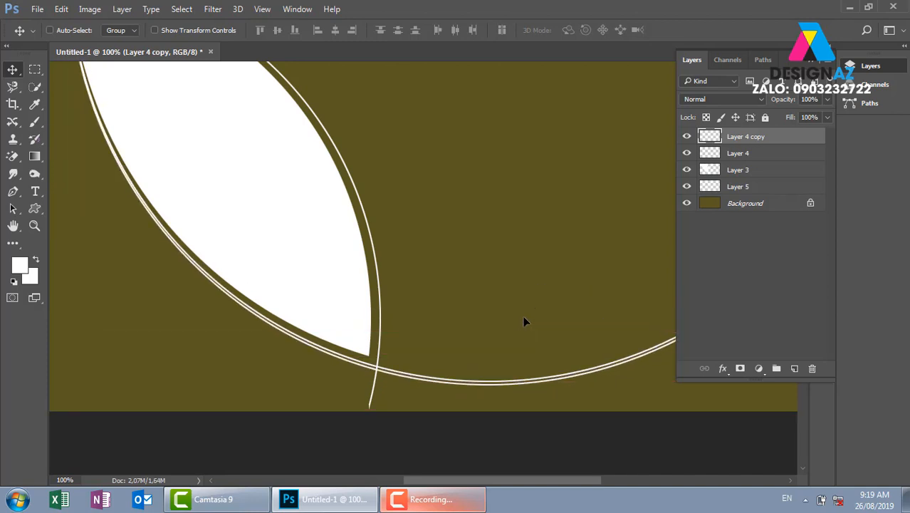
pyautogui.press('Down')
pyautogui.press('Down')
pyautogui.press('Down')
pyautogui.press('5')
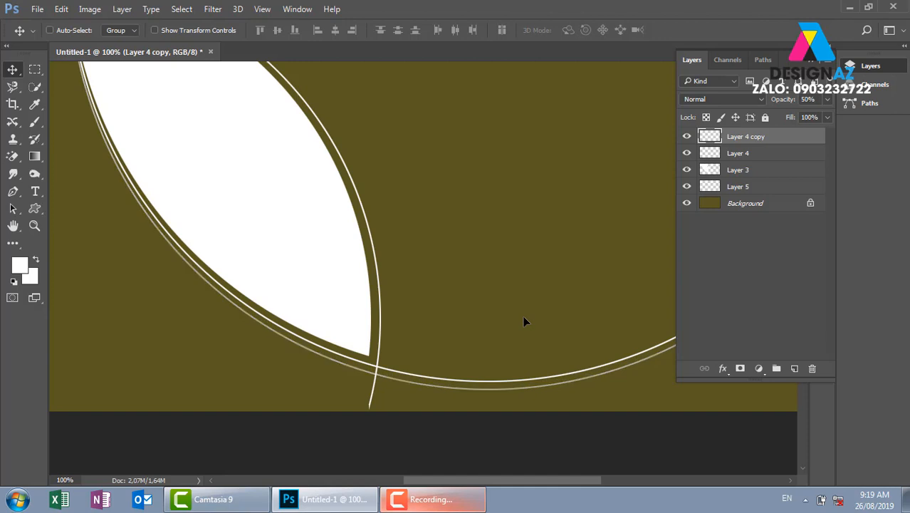
# Add a second copy of the lower curve just beneath the 50% one and set its opacity to 30%
pyautogui.hotkey('alt', 'Down')
pyautogui.hotkey('alt', 'Down')
pyautogui.hotkey('alt', 'Down')
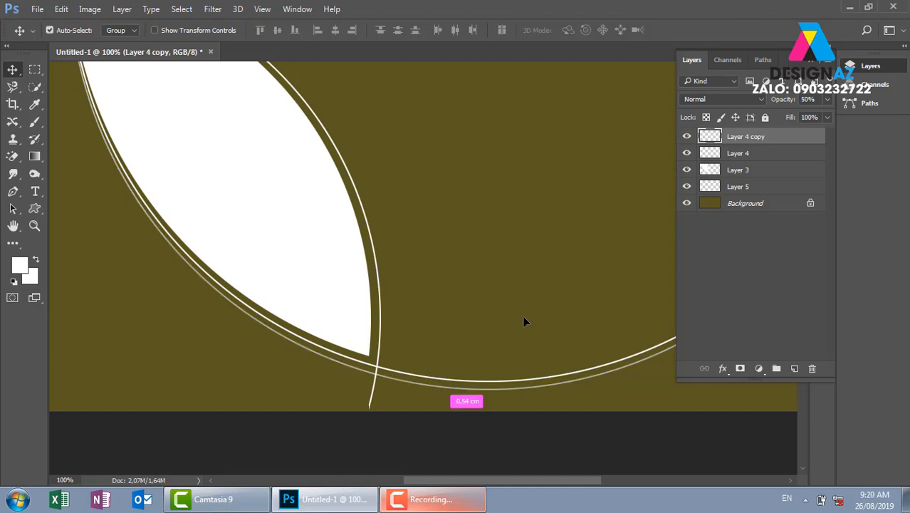
pyautogui.press('Down')
pyautogui.press('Down')
pyautogui.press('Down')
pyautogui.press('Down')
pyautogui.press('Down')
pyautogui.press('Down')
pyautogui.press('Down')
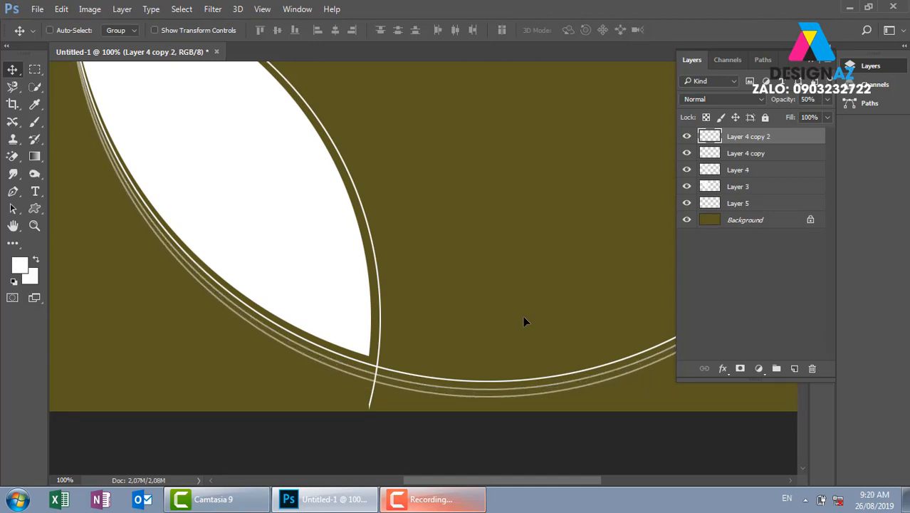
pyautogui.press('3')
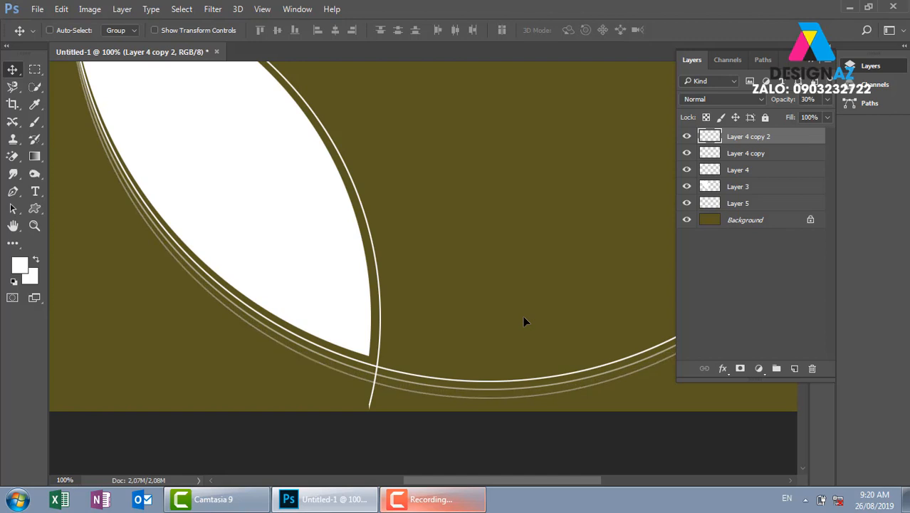
# Add a third copy of the lower curve beneath the 30% one and set its opacity to 10%
pyautogui.press('ctrl')
pyautogui.press('Down')
pyautogui.press('Down')
pyautogui.press('Down')
pyautogui.press('Down')
pyautogui.press('Down')
pyautogui.press('Down')
pyautogui.press('Down')
pyautogui.press('Down')
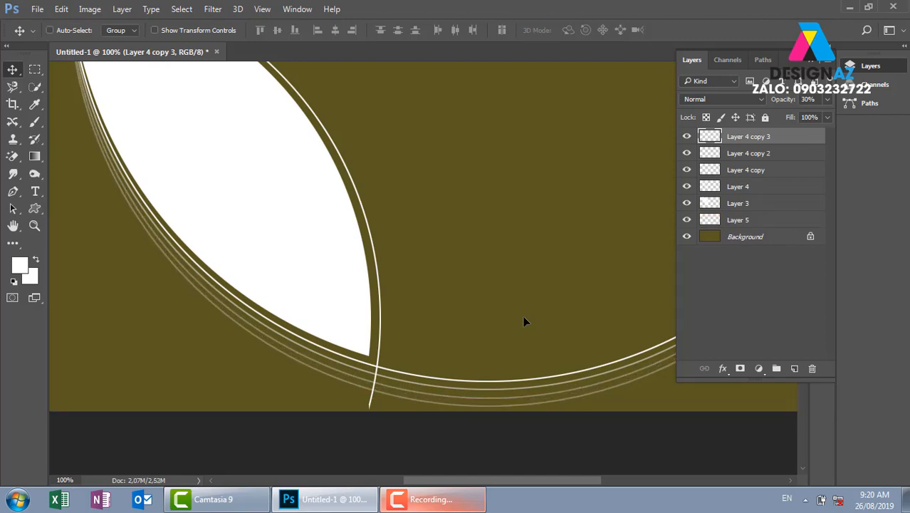
pyautogui.press('1')
# Duplicate the Layer 5 curve, offset the copy slightly to the right, and set the copy's opacity to 50%
pyautogui.hotkey('ctrl', '-')
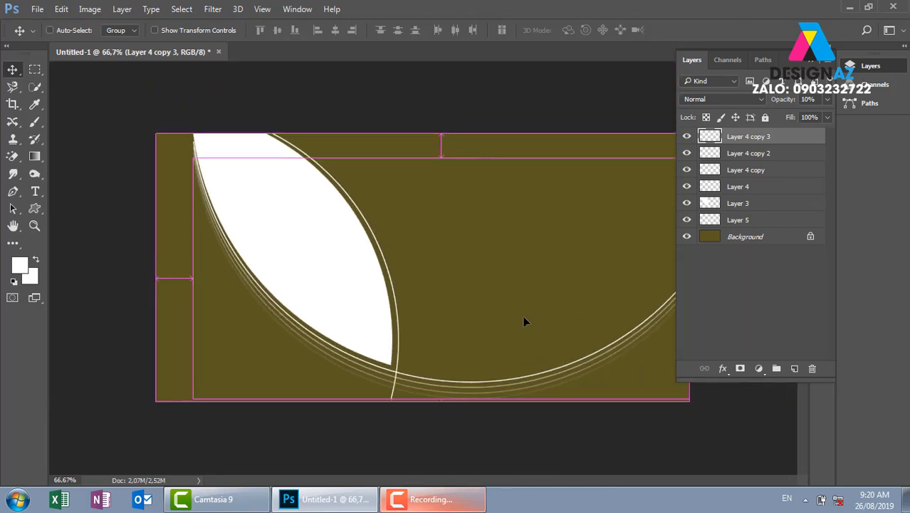
pyautogui.rightClick(393, 397)
pyautogui.click(412, 348)
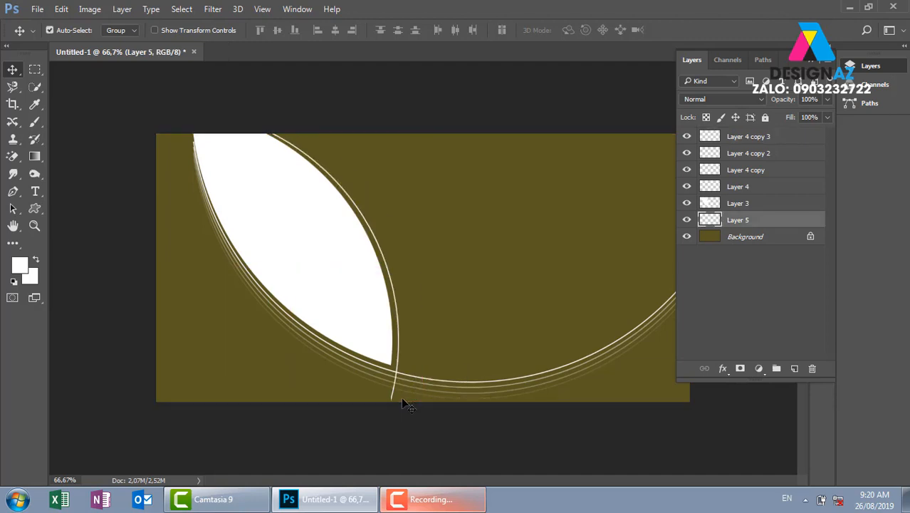
pyautogui.hotkey('alt', 'shift', 'Right')
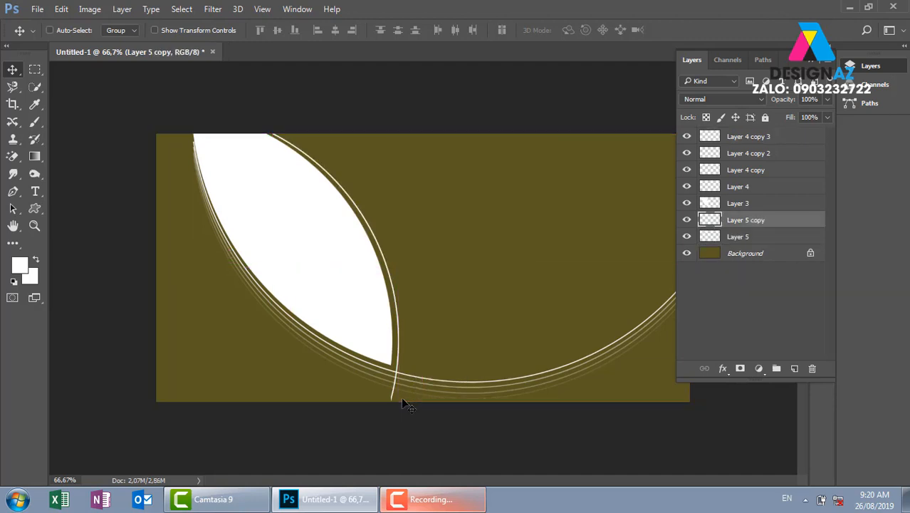
pyautogui.press('Right')
pyautogui.press('Right')
pyautogui.press('Right')
pyautogui.press('Right')
pyautogui.press('Right')
pyautogui.press('Right')
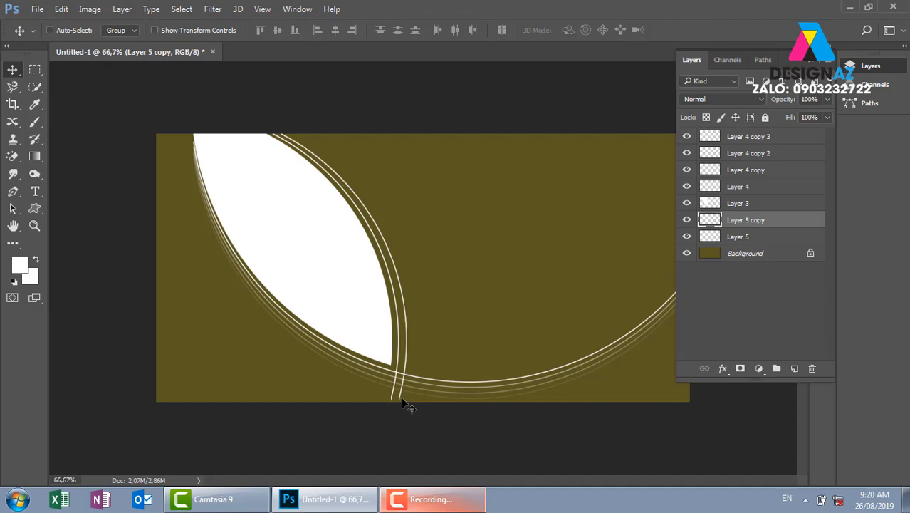
pyautogui.press('5')
# Add a second copy of the Layer 5 curve, evenly spaced to the right of the first, at 30% opacity
pyautogui.hotkey('alt', 'Right')
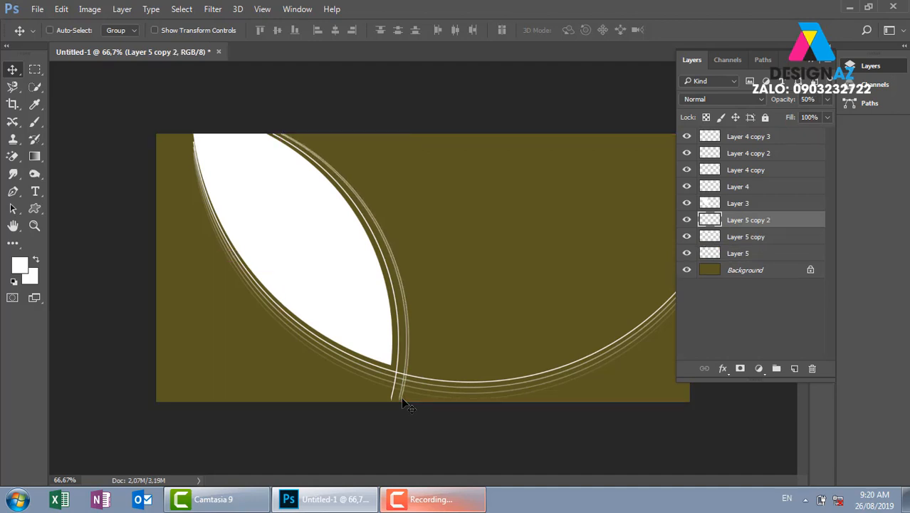
pyautogui.hotkey('shift', 'Right')
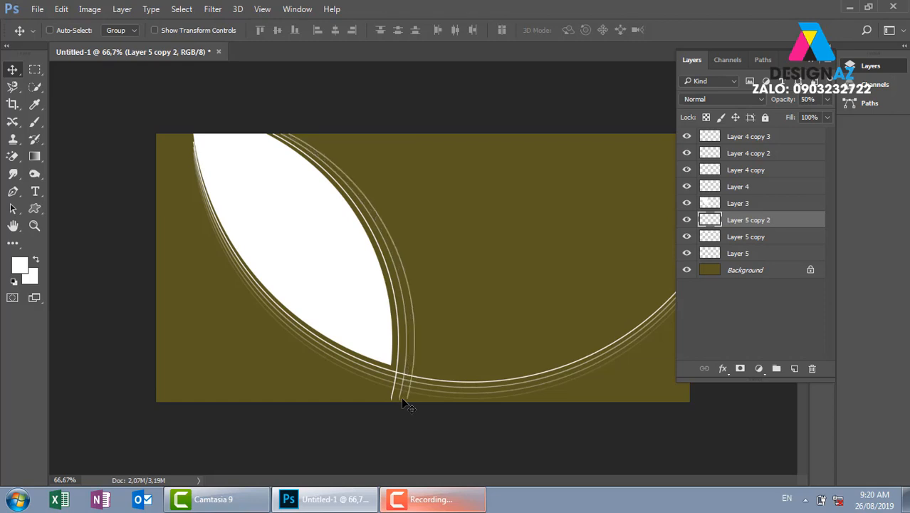
pyautogui.press('3')
pyautogui.press('j')
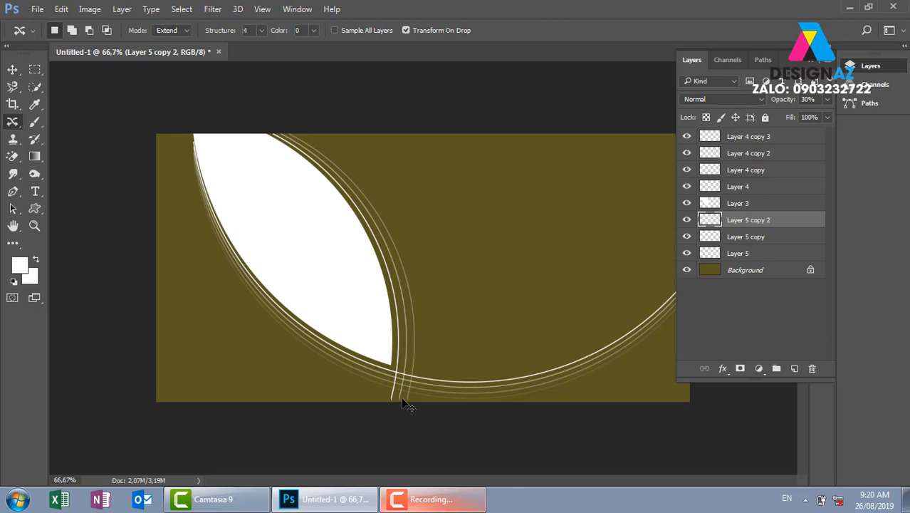
pyautogui.press('v')
pyautogui.hotkey('shift', 'Right')
pyautogui.hotkey('shift', 'Right')
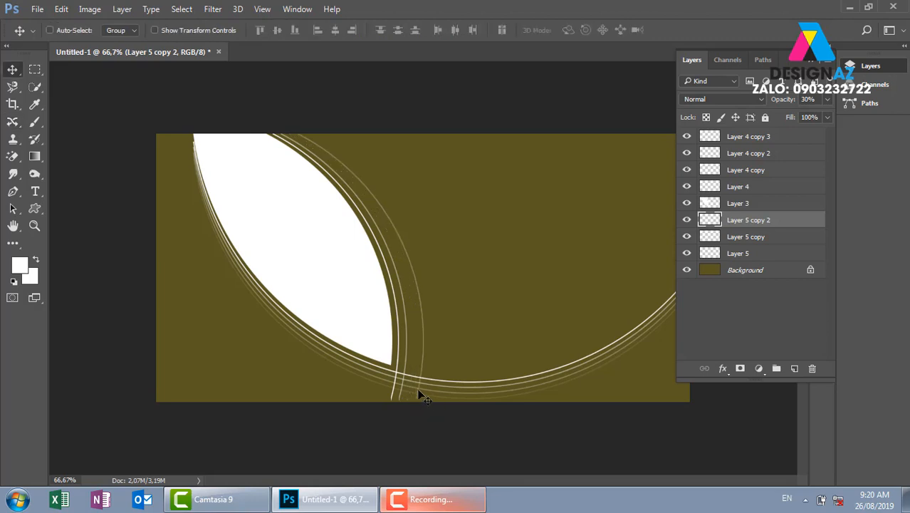
pyautogui.hotkey('shift', 'Left')
pyautogui.hotkey('shift', 'Left')
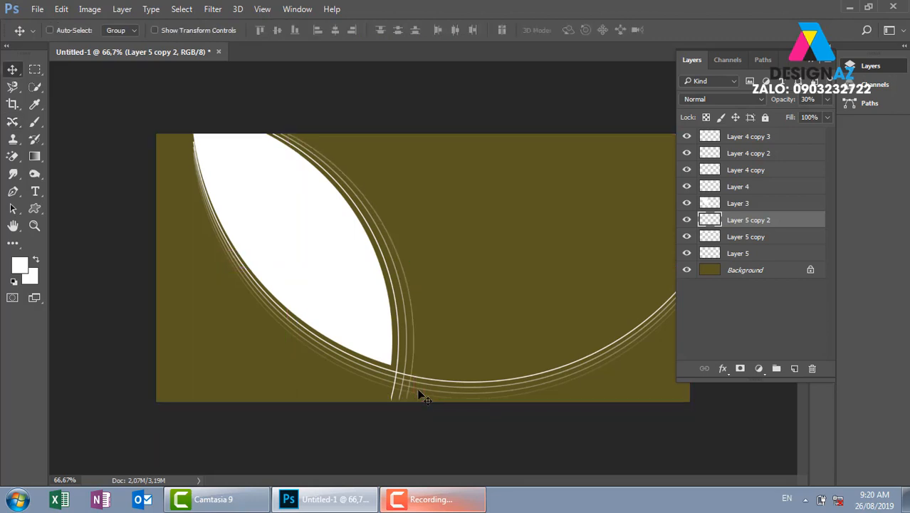
# Add a third copy of the Layer 5 curve further to the right and set its opacity to 10%
pyautogui.hotkey('alt', 'shift', 'Right')
pyautogui.hotkey('shift', 'Right')
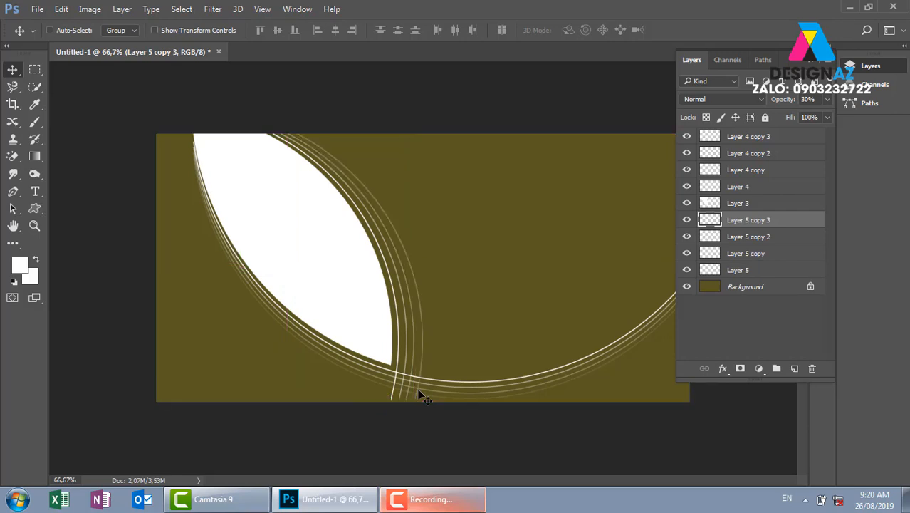
pyautogui.press('1')
# Fill the Background layer with the crimson foreground color 9e0030
pyautogui.rightClick(315, 217)
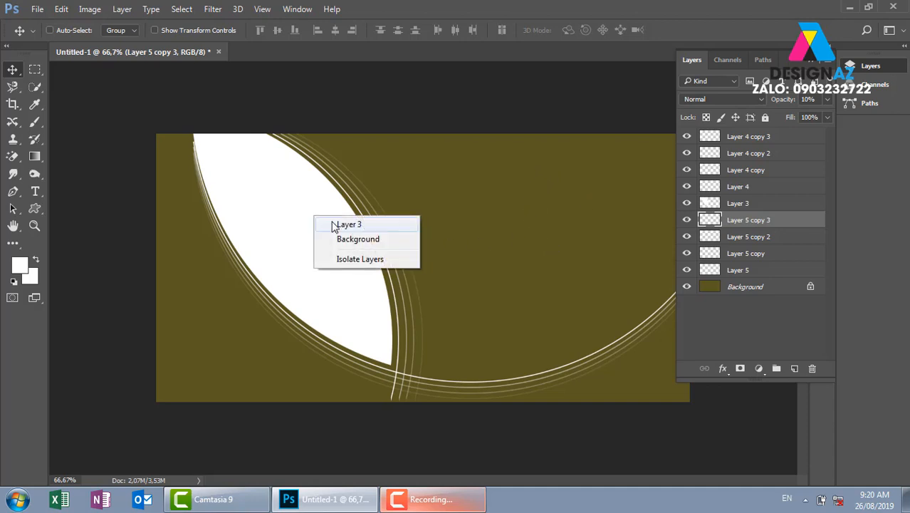
pyautogui.click(331, 223)
pyautogui.rightClick(199, 313)
pyautogui.click(232, 315)
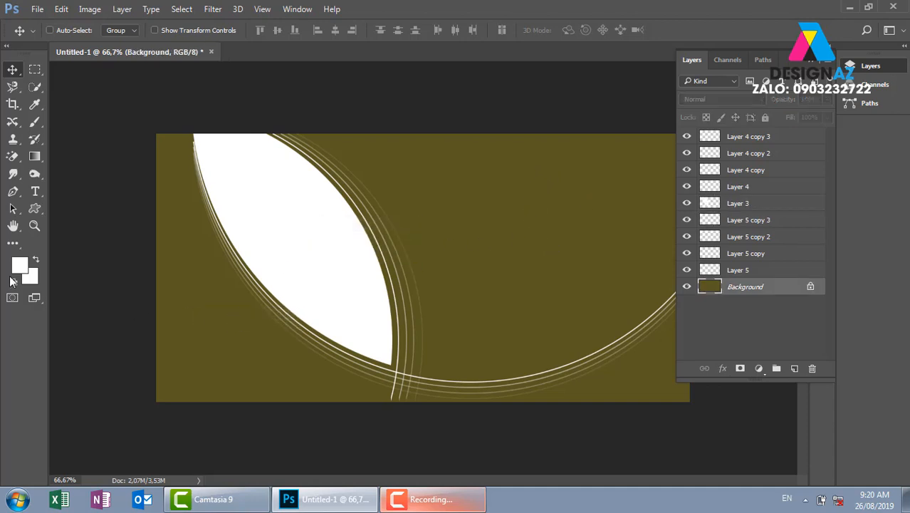
pyautogui.click(20, 264)
pyautogui.moveTo(471, 143); pyautogui.dragTo(469, 123)
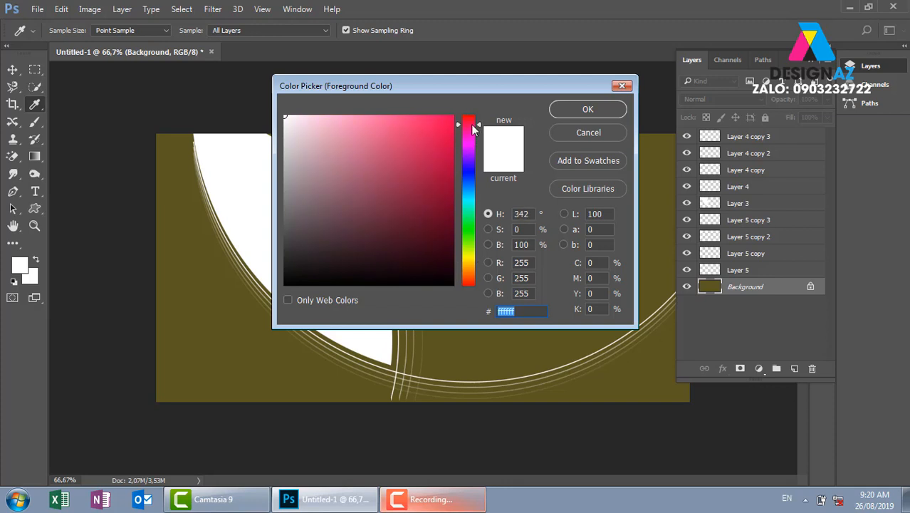
pyautogui.moveTo(423, 176); pyautogui.dragTo(453, 179)
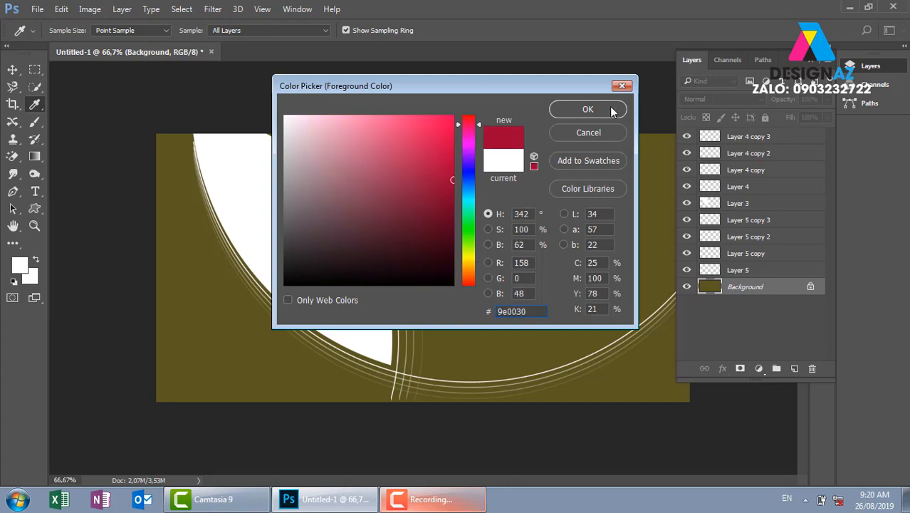
pyautogui.click(587, 109)
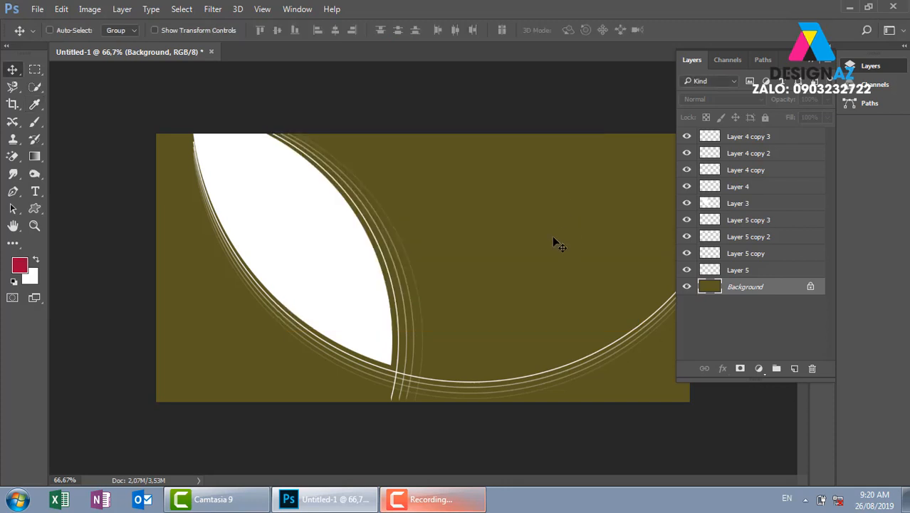
pyautogui.hotkey('alt', 'BackSpace')
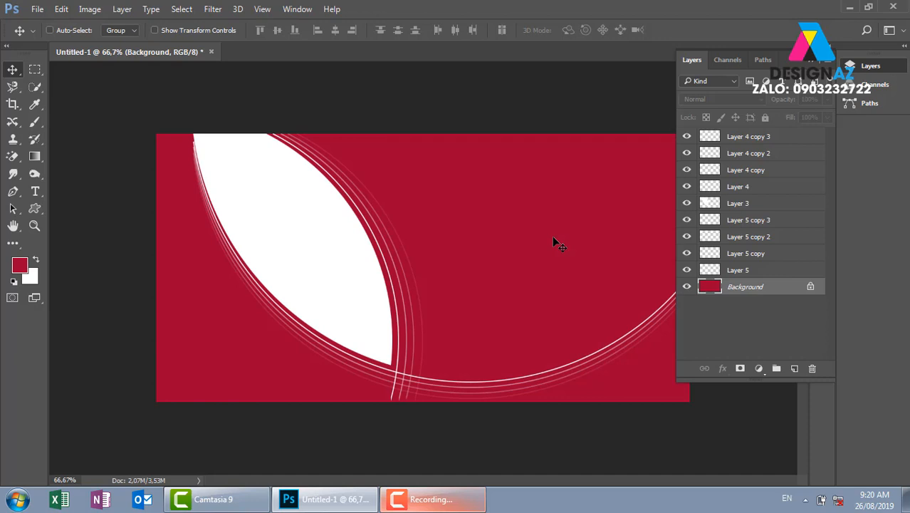
# Select the white lens on Layer 3 and browse for a photo to open in the thuvienanh Food folder on drive E
pyautogui.rightClick(317, 223)
pyautogui.click(338, 230)
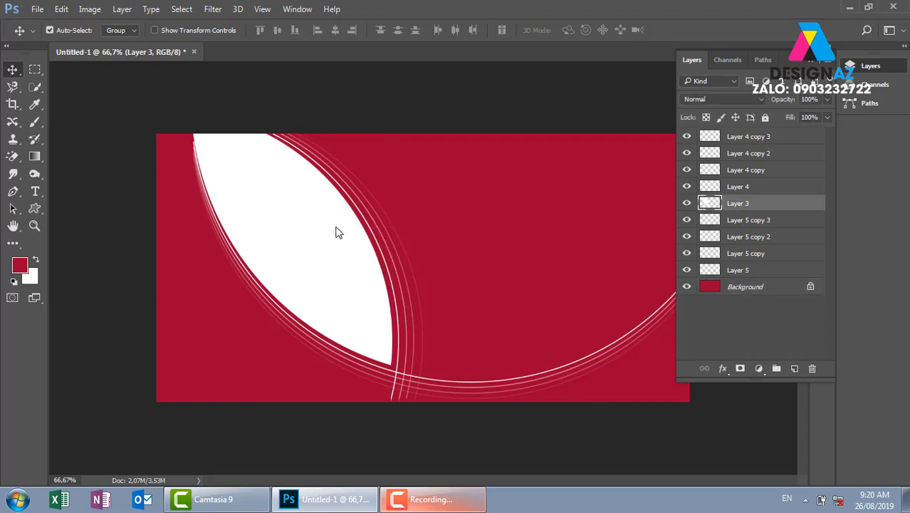
pyautogui.hotkey('ctrl', 'o')
pyautogui.click(149, 32)
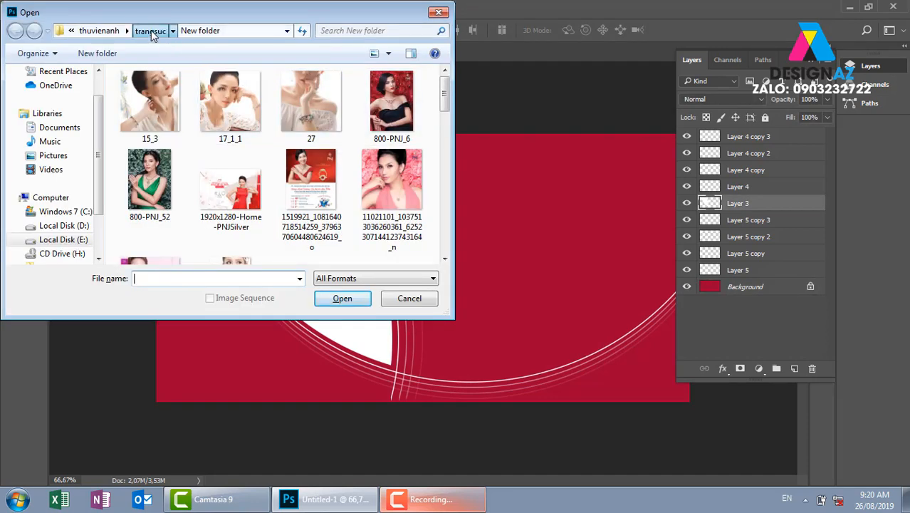
pyautogui.click(107, 30)
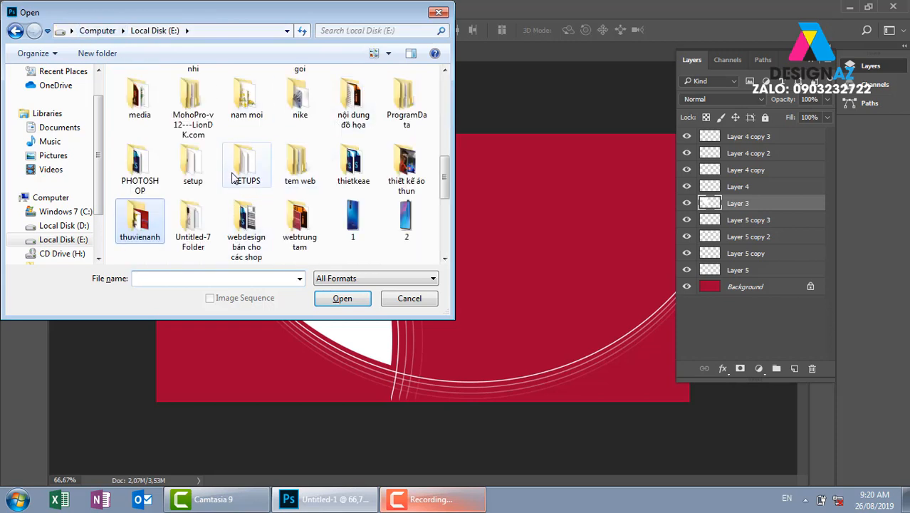
pyautogui.doubleClick(146, 219)
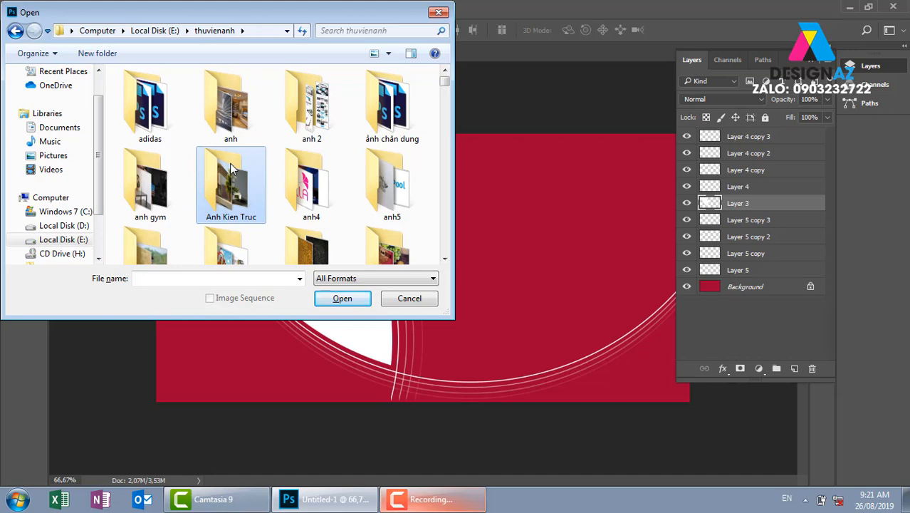
pyautogui.scroll(-5, 230, 168)
pyautogui.doubleClick(311, 103)
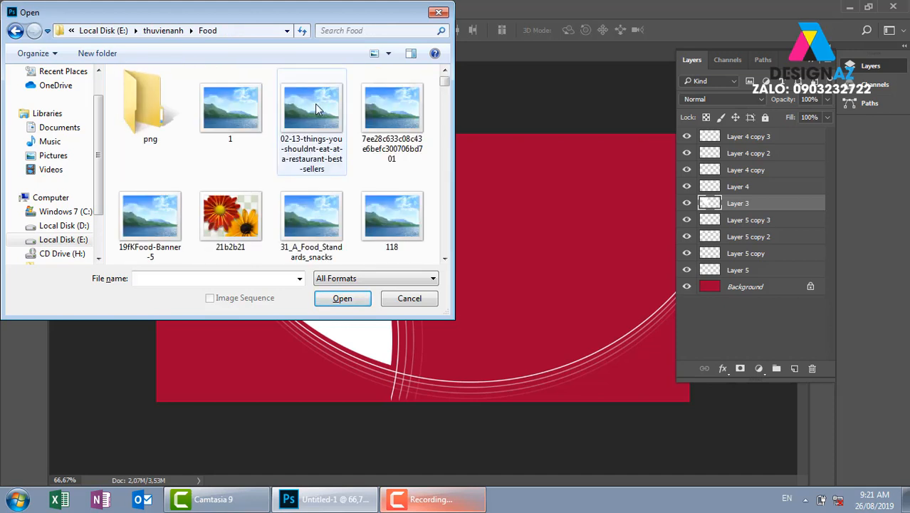
# Open the sushi photo from the Food folder, copy the whole image, and return to the red banner document
pyautogui.click(445, 259)
pyautogui.click(151, 210)
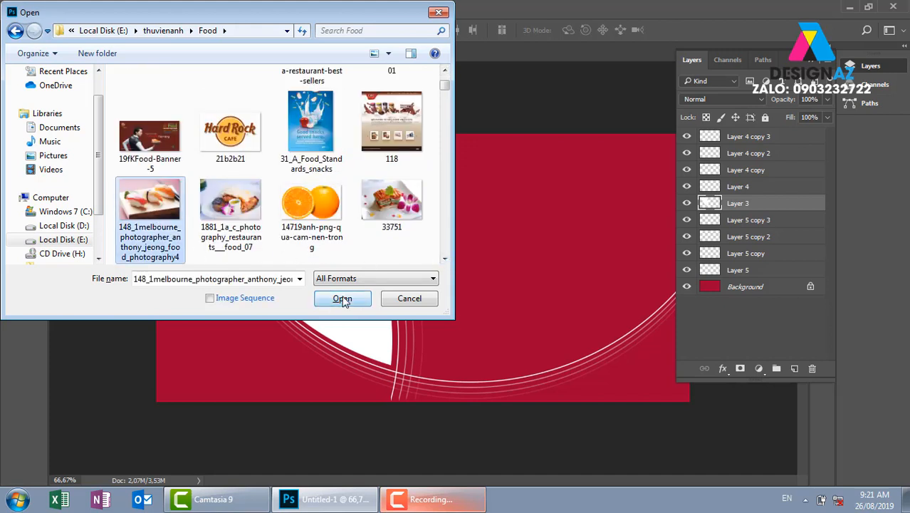
pyautogui.click(342, 299)
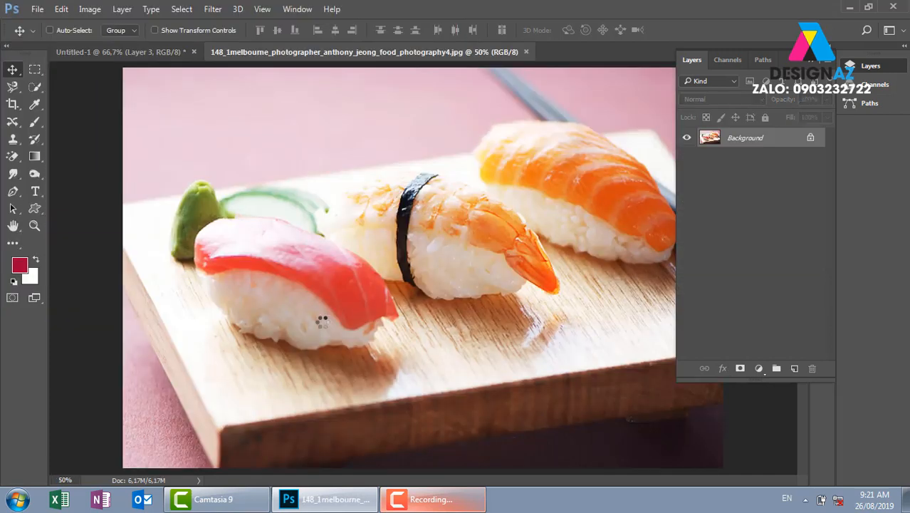
pyautogui.hotkey('ctrl', 'a')
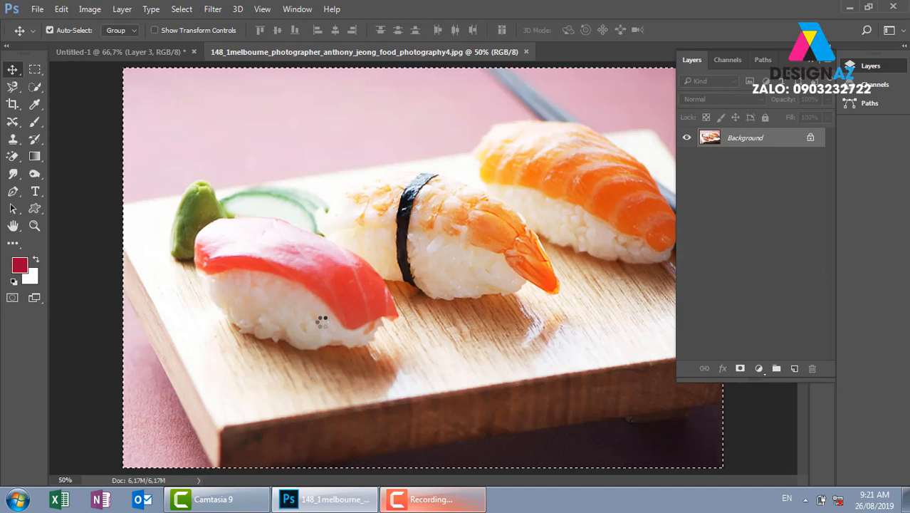
pyautogui.hotkey('ctrl', 'Tab')
# Paste the sushi photo directly above the white leaf shape on Layer 3 and clip it to that shape
pyautogui.rightClick(325, 244)
pyautogui.click(349, 254)
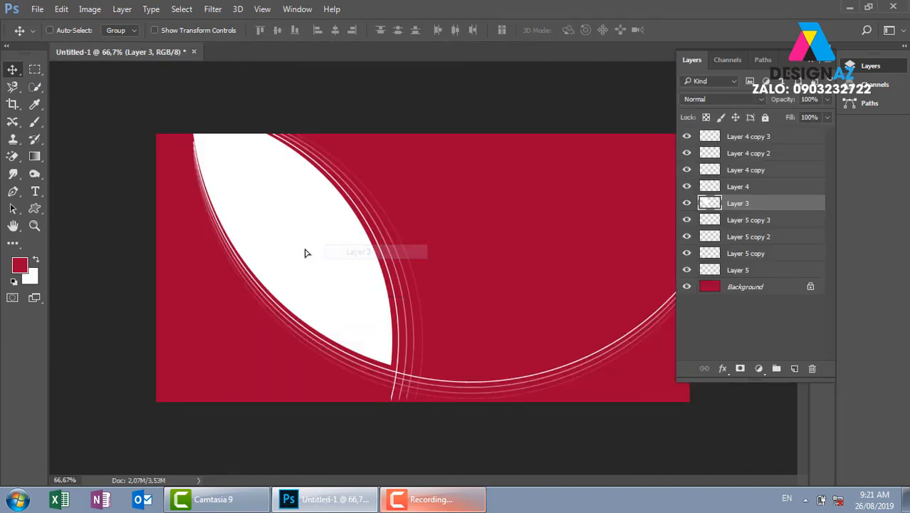
pyautogui.moveTo(305, 252); pyautogui.dragTo(313, 238)
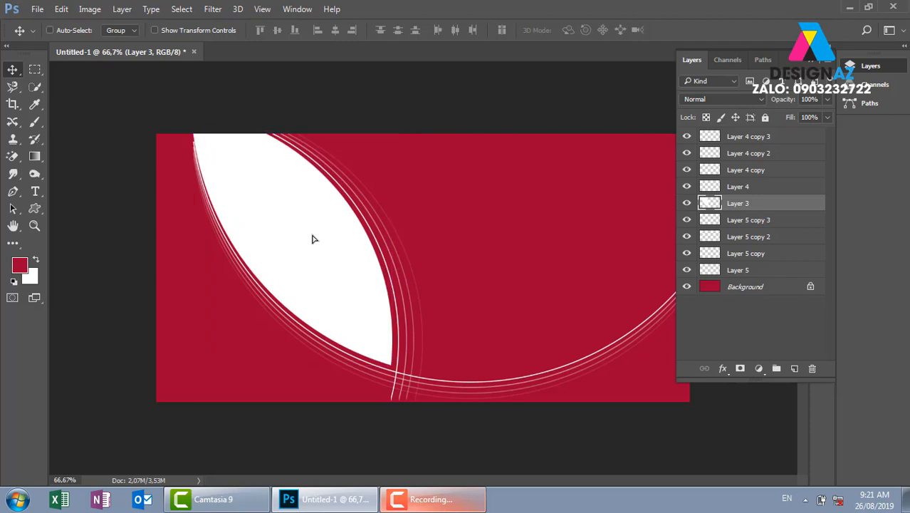
pyautogui.hotkey('ctrl', 'v')
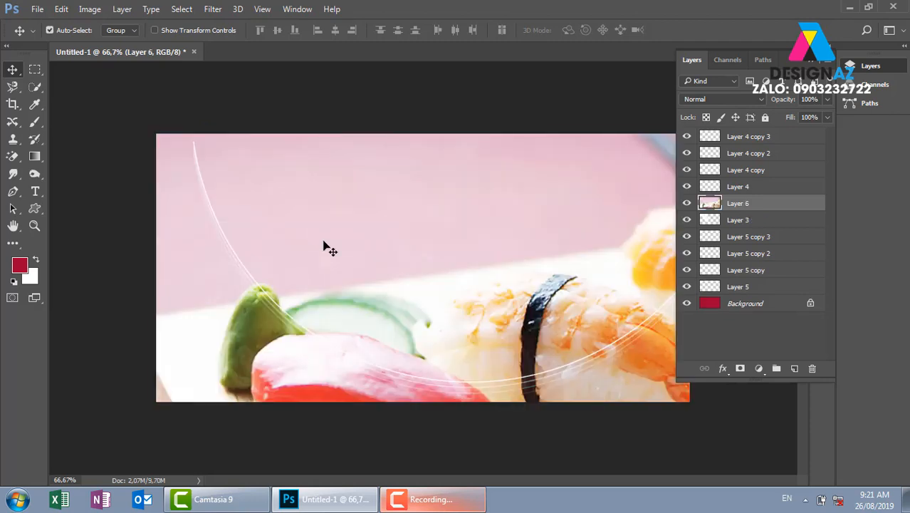
pyautogui.hotkey('ctrl', 'alt', 'g')
pyautogui.moveTo(392, 278); pyautogui.dragTo(321, 189)
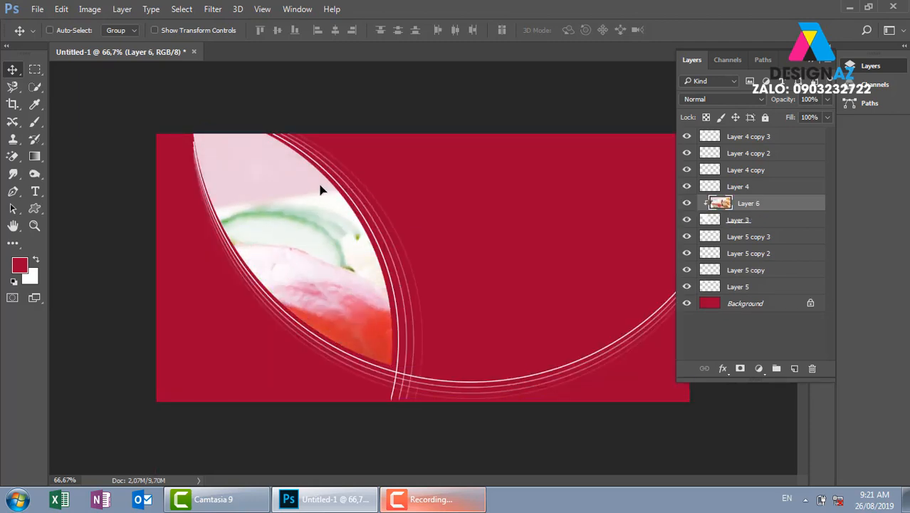
# Scale the clipped sushi photo proportionally to about 48% and position it over the leaf shape
pyautogui.hotkey('ctrl', '-')
pyautogui.hotkey('ctrl', '-')
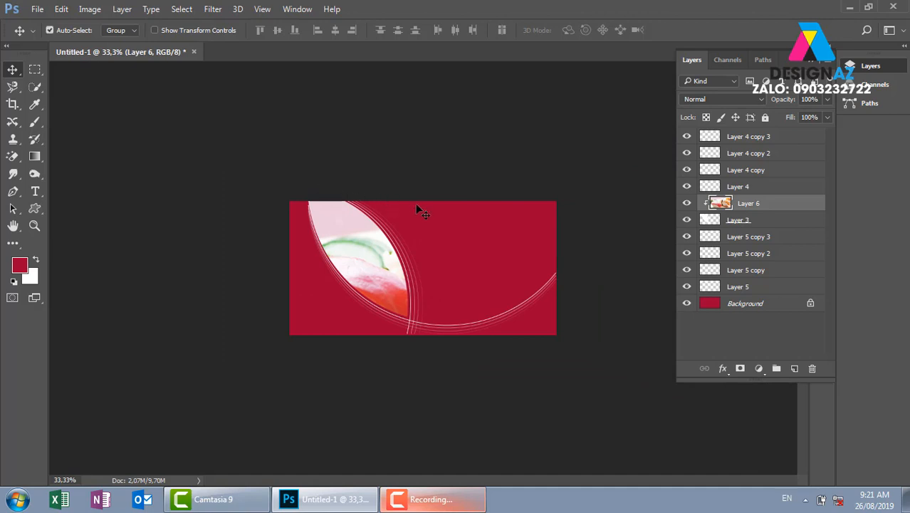
pyautogui.hotkey('ctrl', 't')
pyautogui.moveTo(653, 158); pyautogui.dragTo(579, 179)
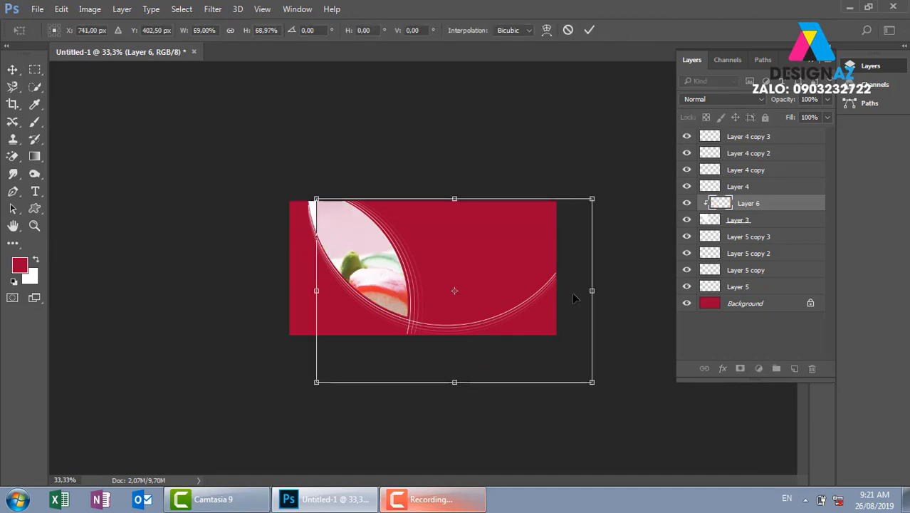
pyautogui.moveTo(592, 381); pyautogui.dragTo(491, 322)
pyautogui.moveTo(437, 286); pyautogui.dragTo(425, 280)
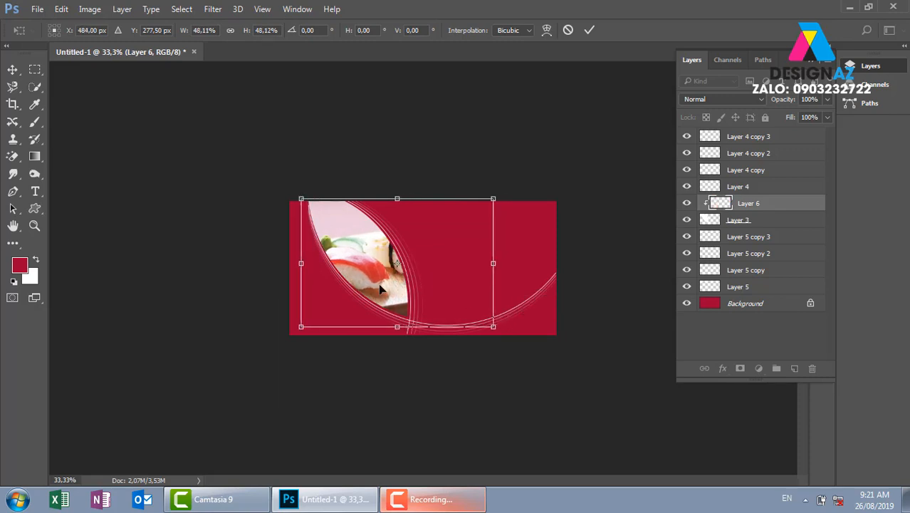
# Flip the sushi photo horizontally, shift it left within the leaf shape, and apply the transformation
pyautogui.rightClick(359, 238)
pyautogui.click(422, 437)
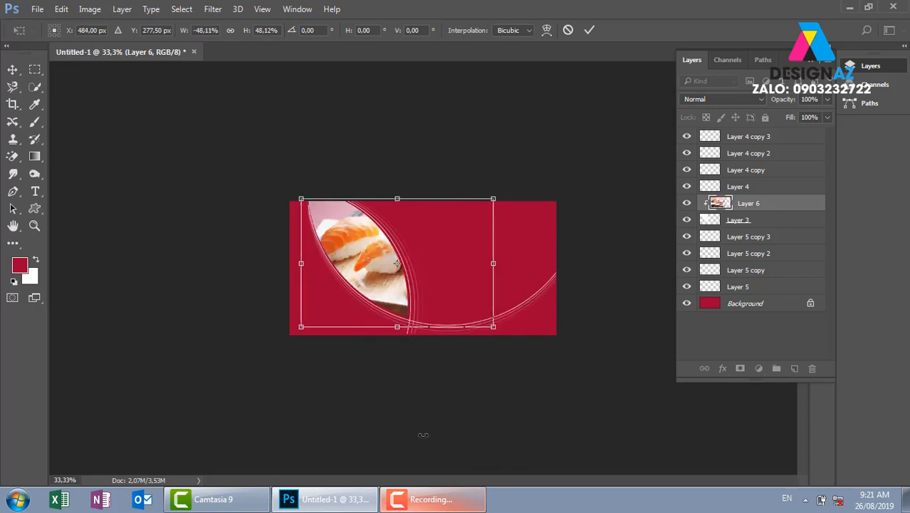
pyautogui.moveTo(396, 283); pyautogui.dragTo(370, 280)
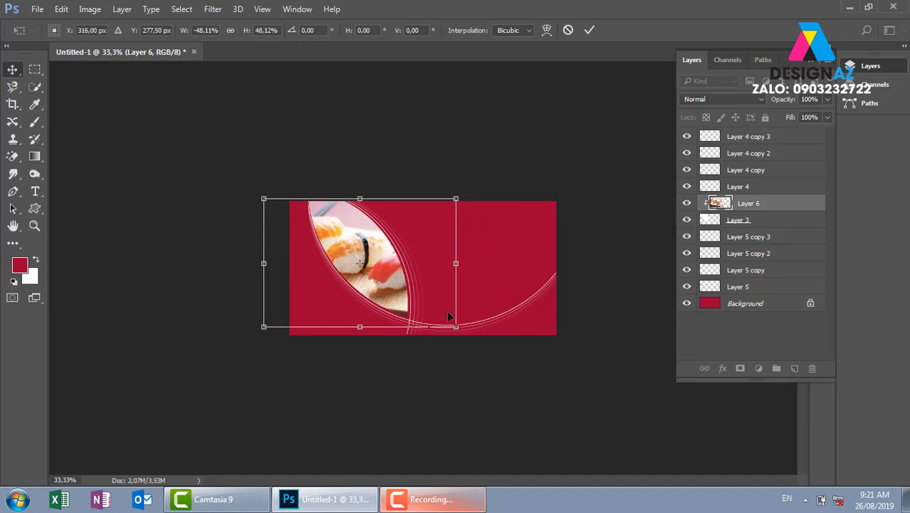
pyautogui.press('Return')
pyautogui.hotkey('ctrl', '+')
pyautogui.hotkey('ctrl', '+')
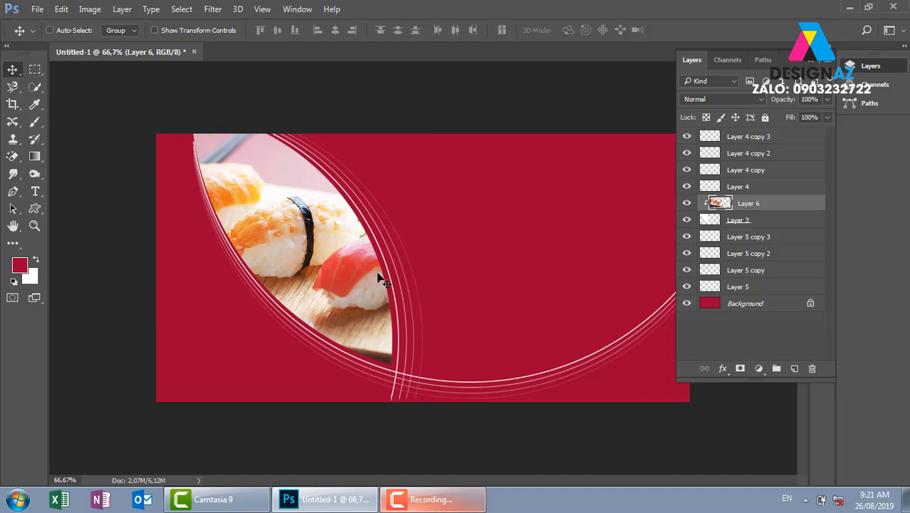
# Delete all layers from Layer 4 copy 3 down to Layer 5, keeping only the red Background
pyautogui.click(781, 139)
pyautogui.keyDown('shift'); pyautogui.click(800, 288); pyautogui.keyUp('shift')
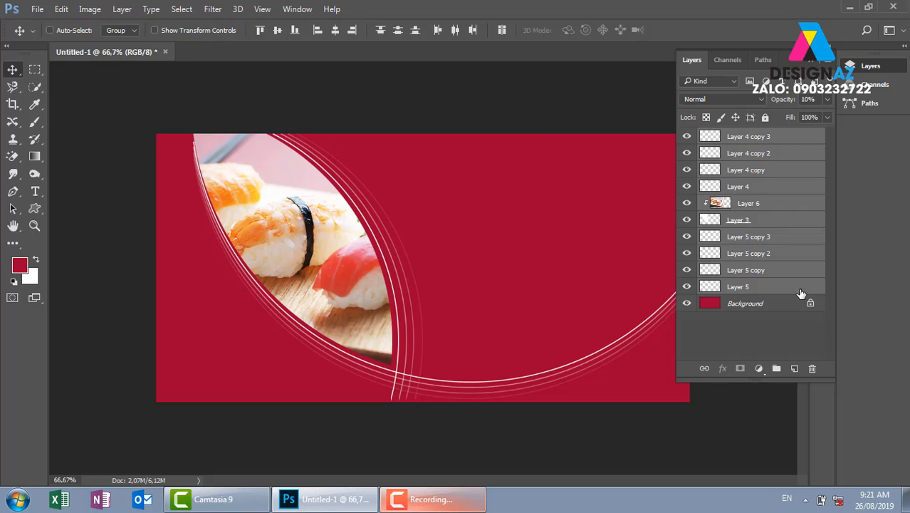
pyautogui.press('Delete')
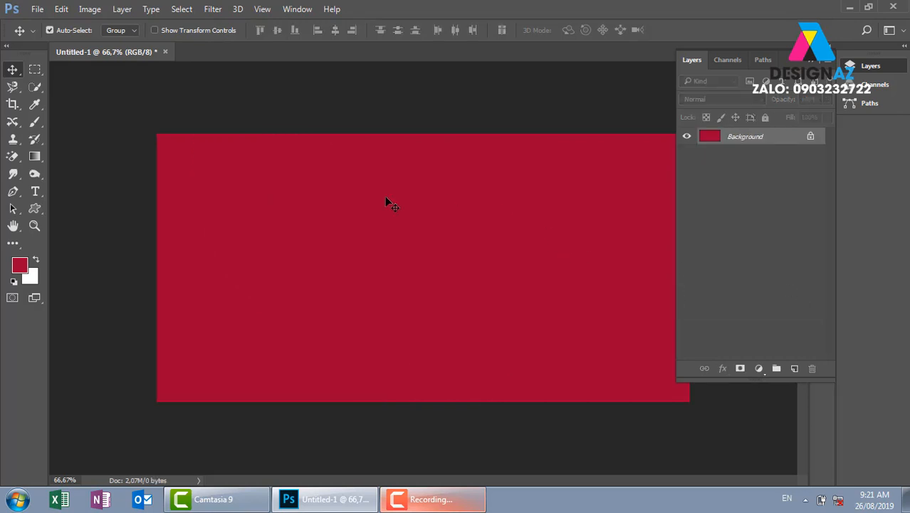
pyautogui.hotkey('ctrl', '-')
pyautogui.click(34, 69)
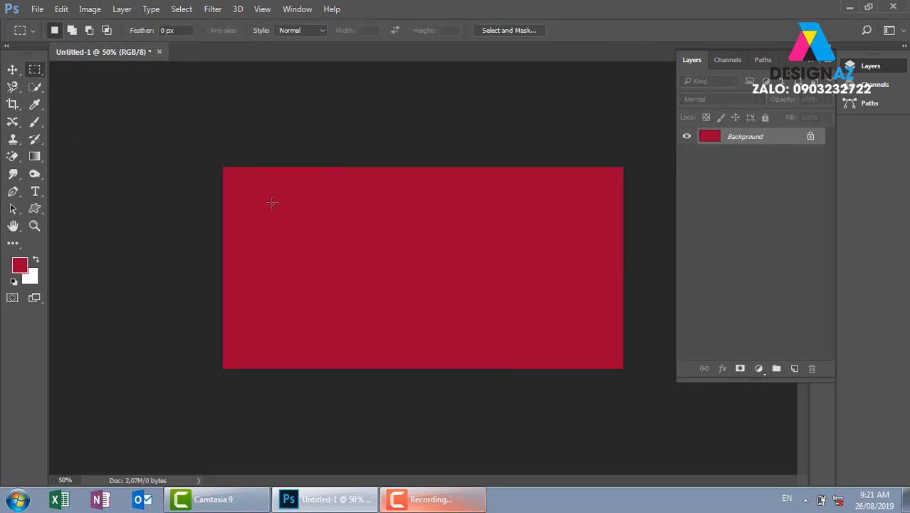
pyautogui.moveTo(162, 109); pyautogui.dragTo(419, 298)
pyautogui.click(419, 298)
# Draw a large circular selection overlapping the banner's upper-left corner, fill it with white on a new layer, and deselect
pyautogui.rightClick(34, 71)
pyautogui.click(78, 84)
pyautogui.moveTo(163, 109); pyautogui.dragTo(450, 289)
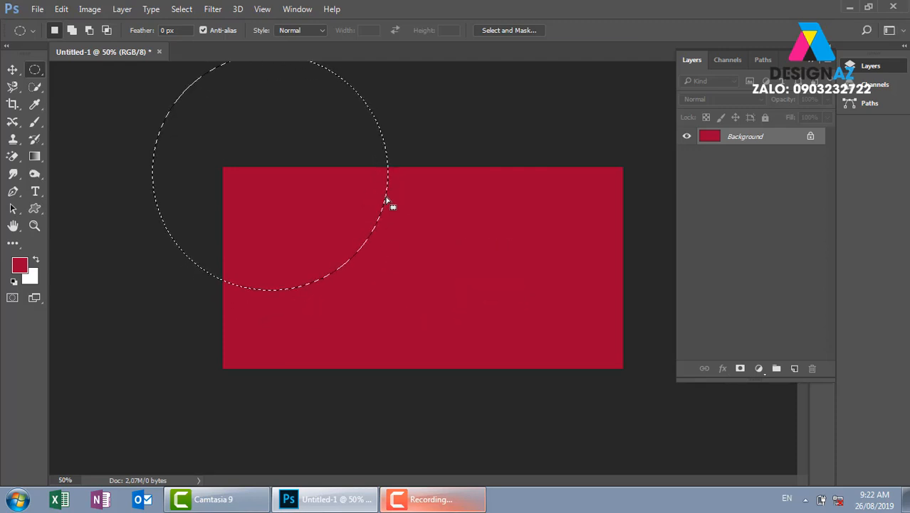
pyautogui.click(794, 368)
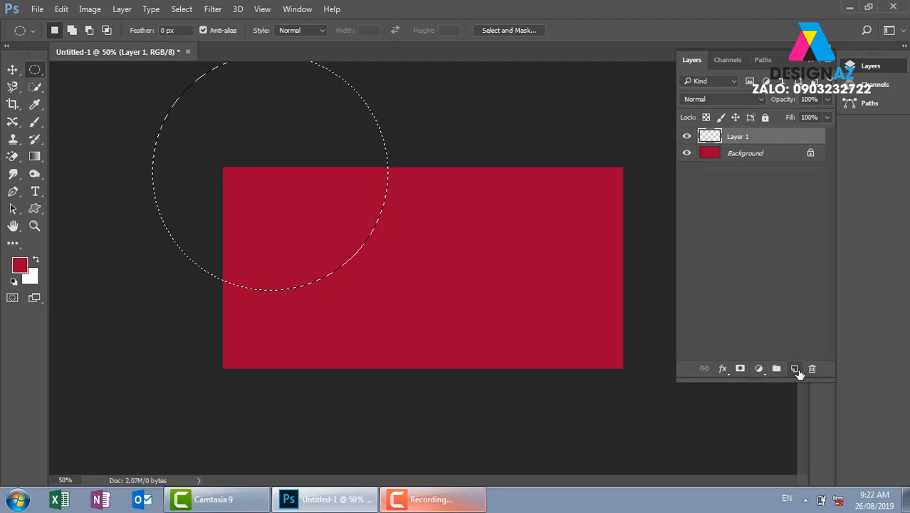
pyautogui.hotkey('ctrl', 'BackSpace')
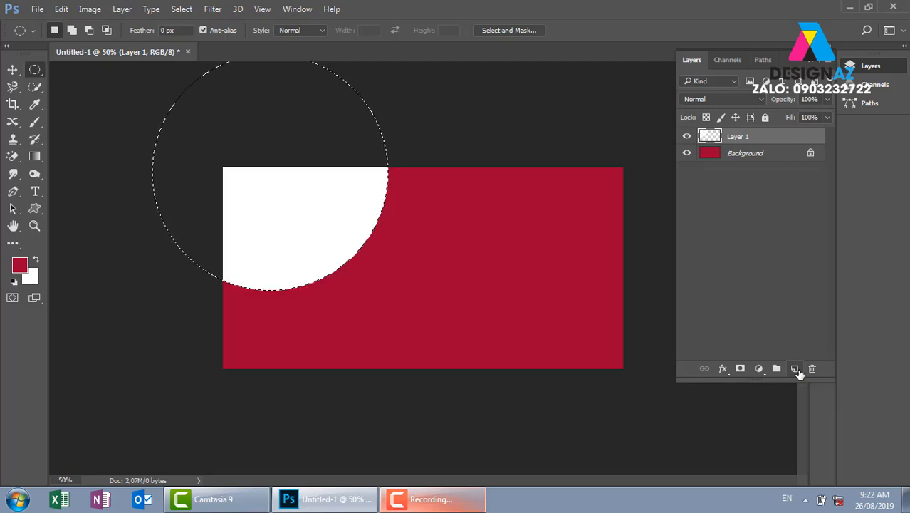
pyautogui.press('v')
pyautogui.hotkey('ctrl', 'd')
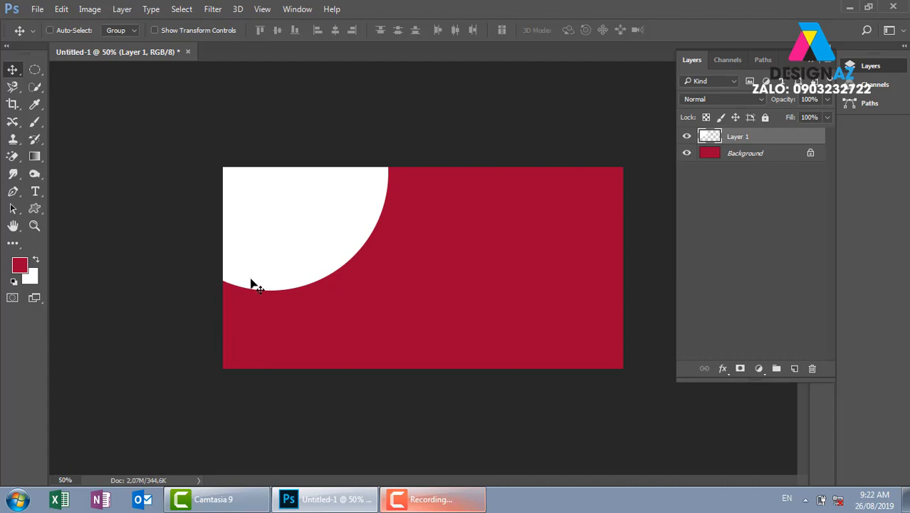
# Create a second white circle on a new layer over the banner's lower-left corner and set its opacity to 50%
pyautogui.press('m')
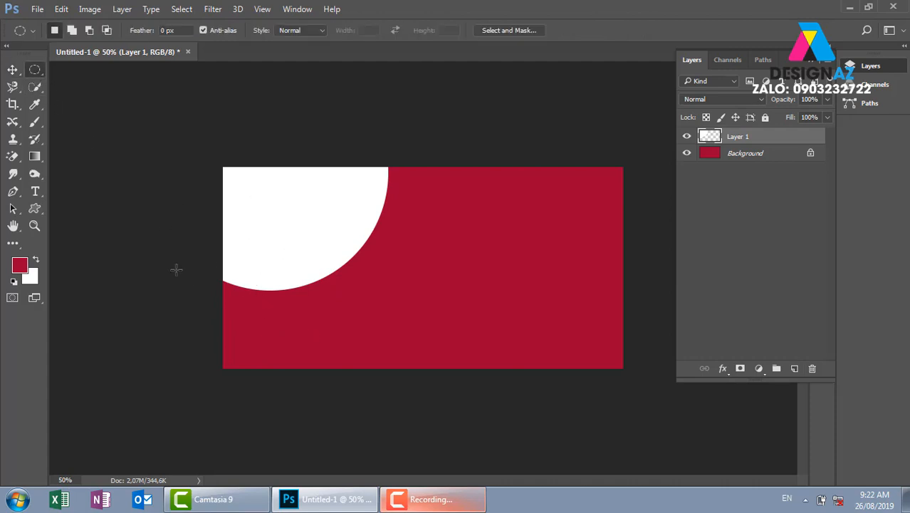
pyautogui.moveTo(153, 241); pyautogui.dragTo(456, 491)
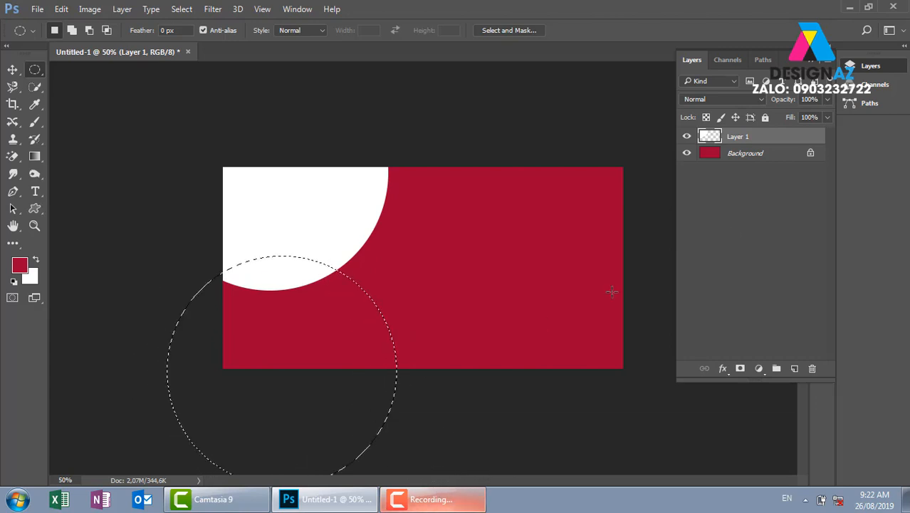
pyautogui.click(795, 369)
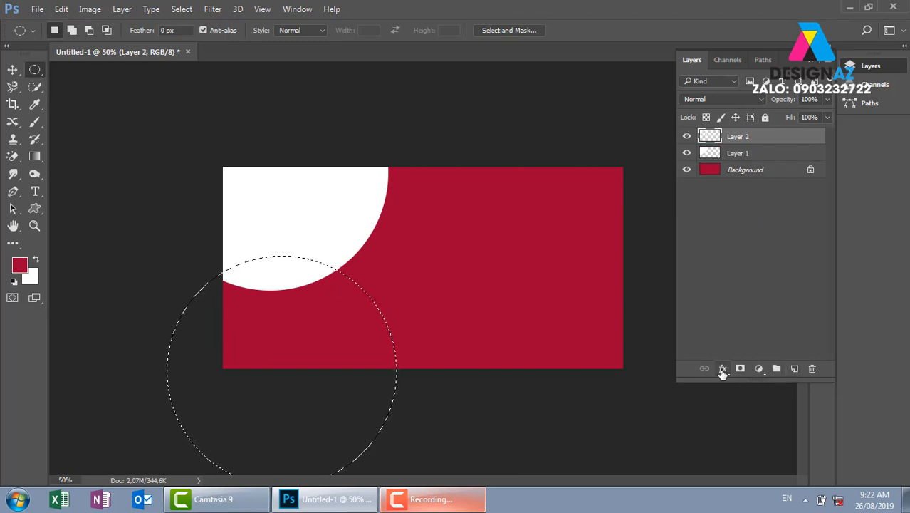
pyautogui.hotkey('ctrl', 'BackSpace')
pyautogui.press('v')
pyautogui.hotkey('ctrl', 'd')
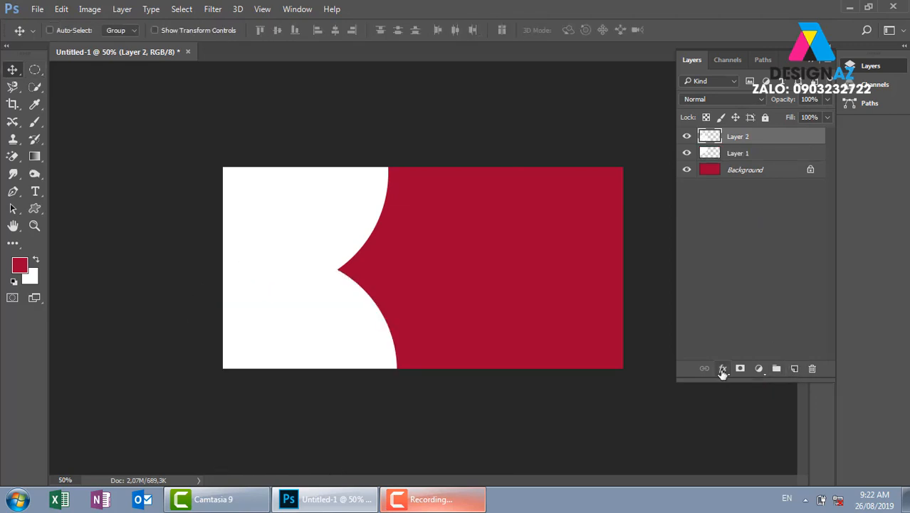
pyautogui.press('5')
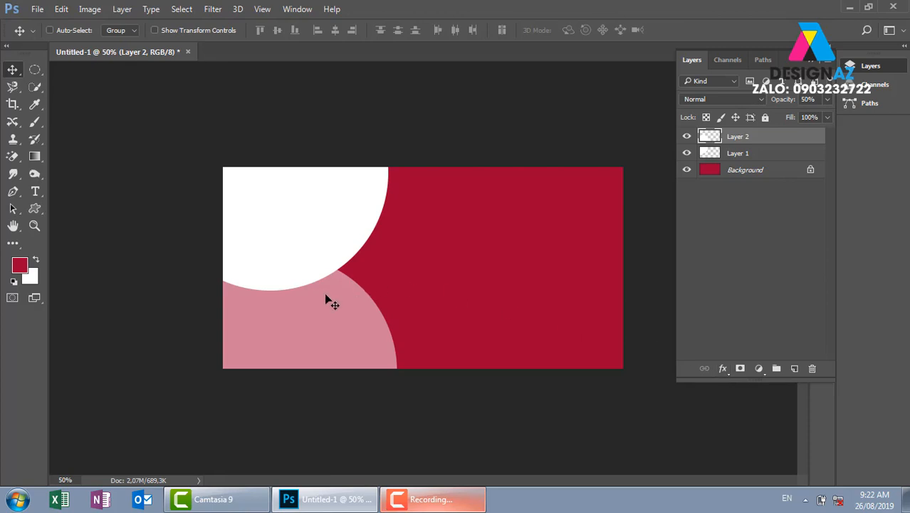
# Add a smaller white circle on a new layer overlapping both corner circles and set its opacity to 30%
pyautogui.click(35, 69)
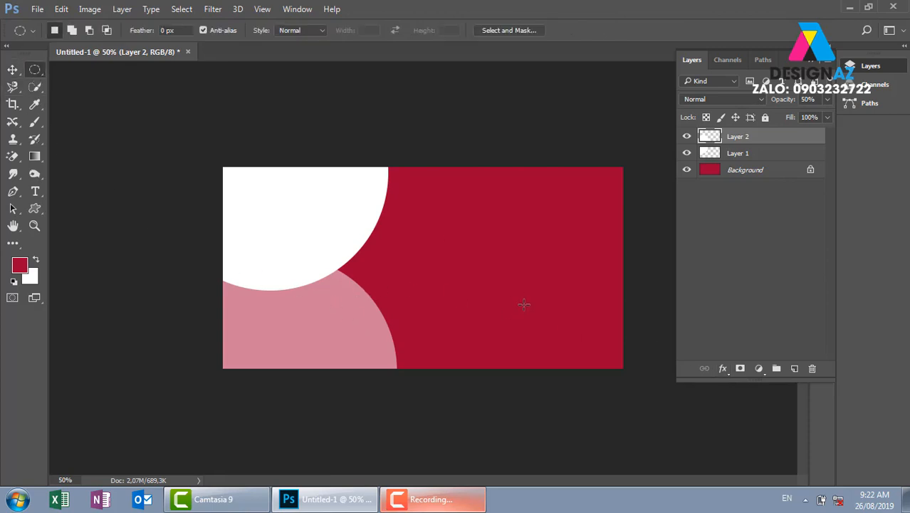
pyautogui.moveTo(319, 188); pyautogui.dragTo(471, 335)
pyautogui.moveTo(428, 292); pyautogui.dragTo(437, 296)
pyautogui.click(794, 368)
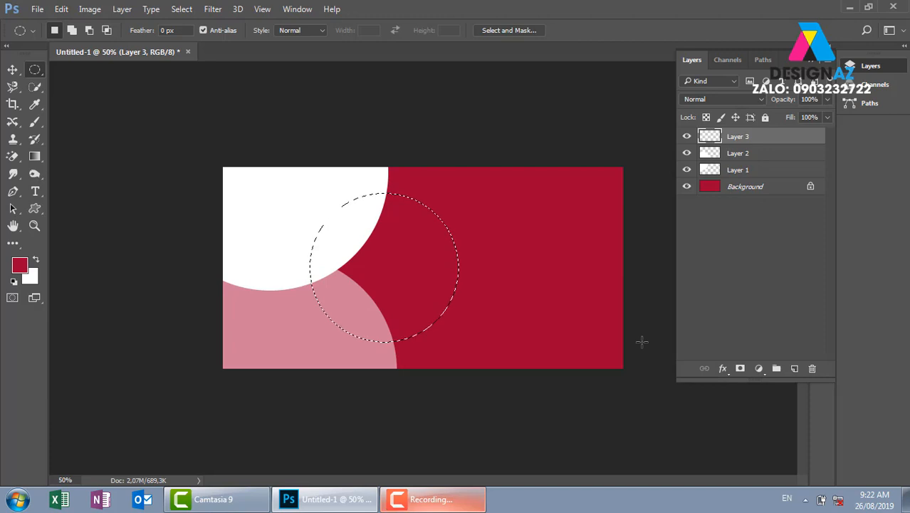
pyautogui.hotkey('ctrl', 'BackSpace')
pyautogui.hotkey('ctrl', 'd')
pyautogui.press('v')
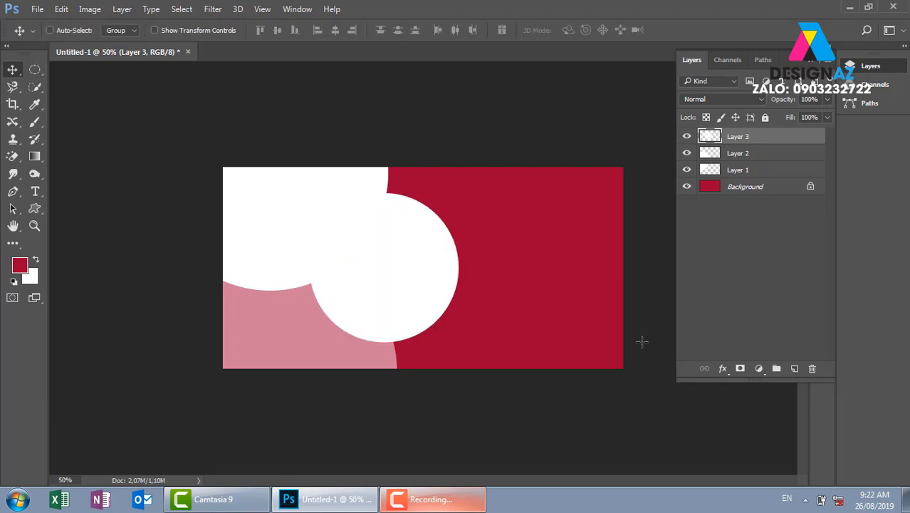
pyautogui.press('3')
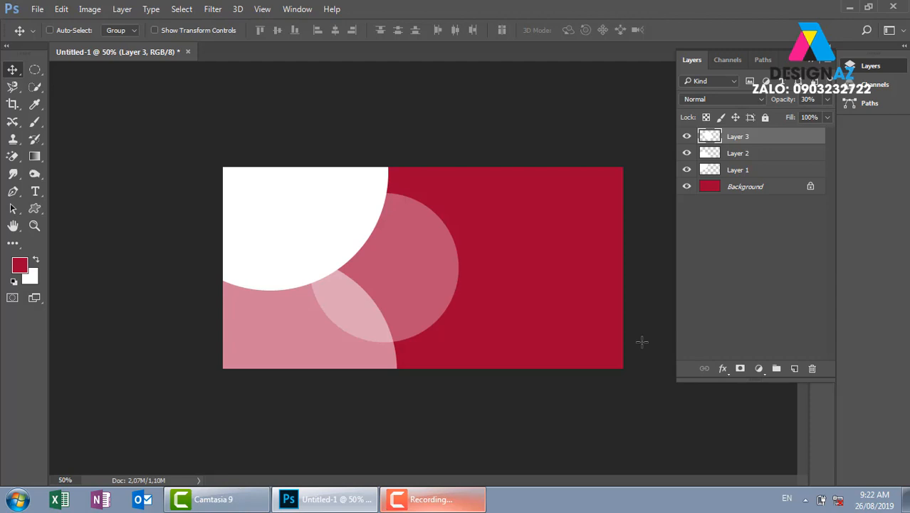
# Load the upper-left white circle on Layer 1 as a selection and nudge the selection outline slightly to the right
pyautogui.hotkey('ctrl', '+')
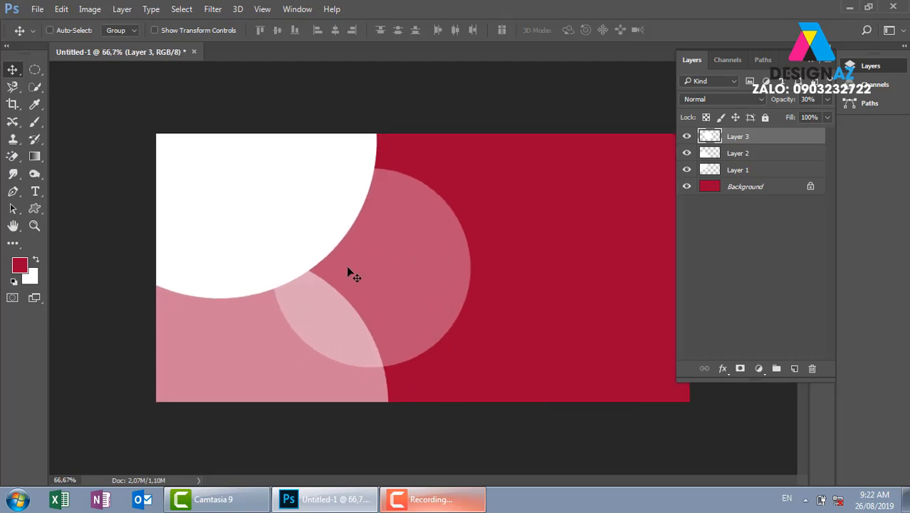
pyautogui.rightClick(301, 154)
pyautogui.click(377, 217)
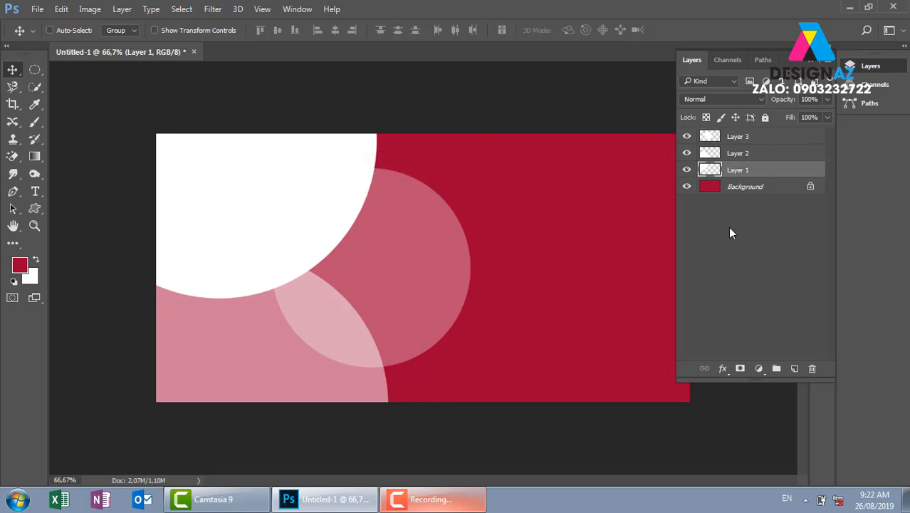
pyautogui.keyDown('ctrl'); pyautogui.click(710, 171); pyautogui.keyUp('ctrl')
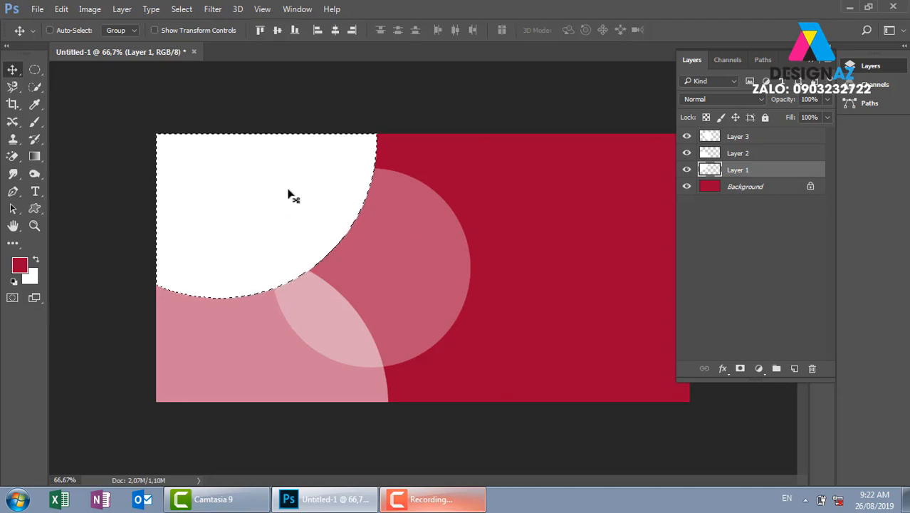
pyautogui.press('m')
pyautogui.press('Right')
pyautogui.press('Right')
pyautogui.press('Right')
pyautogui.press('Right')
pyautogui.press('Right')
pyautogui.press('Right')
pyautogui.press('Right')
pyautogui.press('Right')
pyautogui.press('Right')
pyautogui.press('Right')
pyautogui.press('Right')
pyautogui.press('Right')
pyautogui.press('Right')
pyautogui.press('Right')
pyautogui.press('Right')
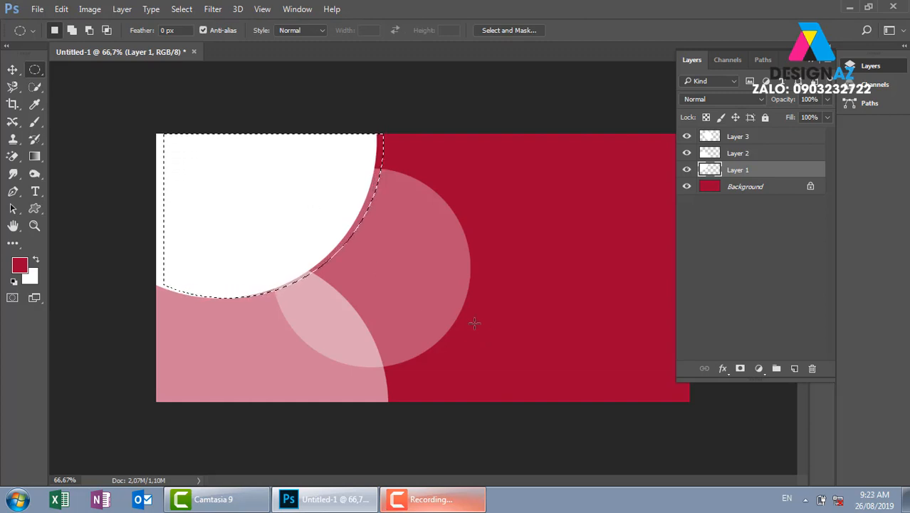
# Remove the part of the smaller circle on Layer 3 that lies inside the shifted selection
pyautogui.press('v')
pyautogui.rightClick(432, 245)
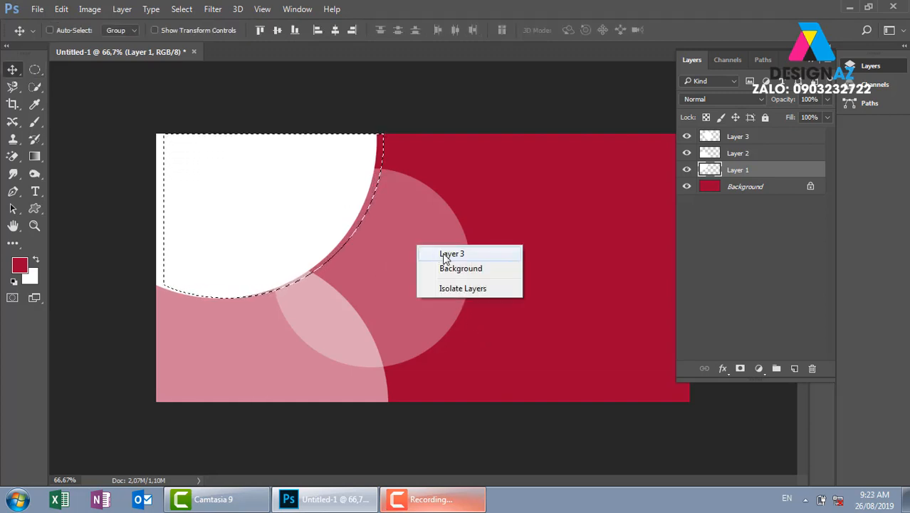
pyautogui.click(444, 253)
pyautogui.moveTo(441, 255); pyautogui.dragTo(370, 181)
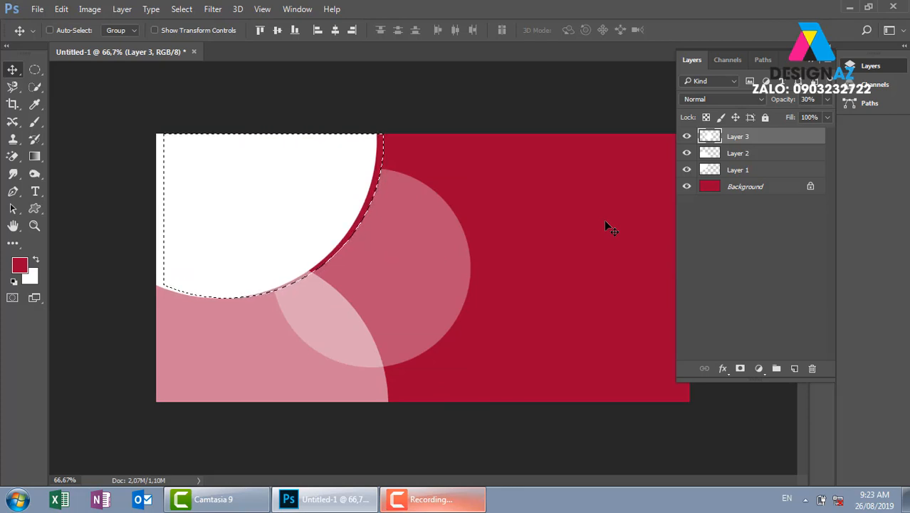
# Clear the current selection, load the lower-left circle on Layer 2 as a selection, and nudge its outline slightly to the right
pyautogui.hotkey('ctrl', 'd')
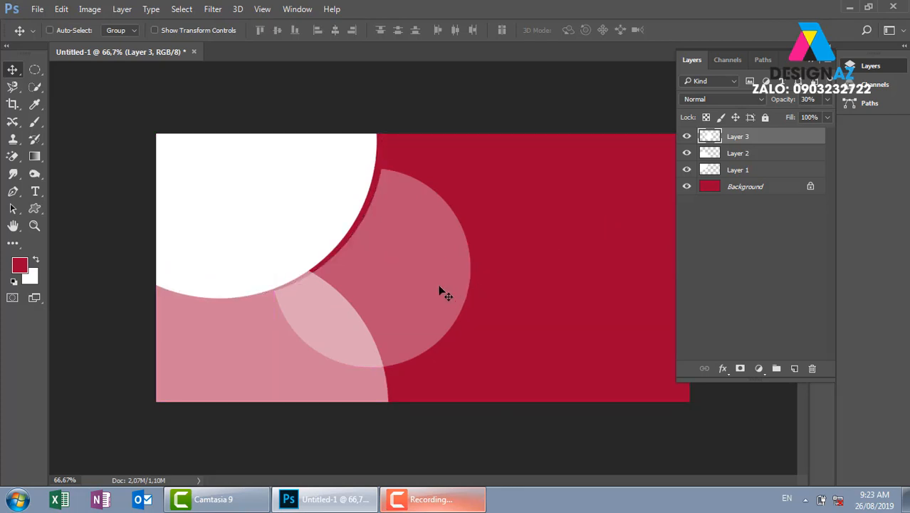
pyautogui.rightClick(258, 347)
pyautogui.click(276, 354)
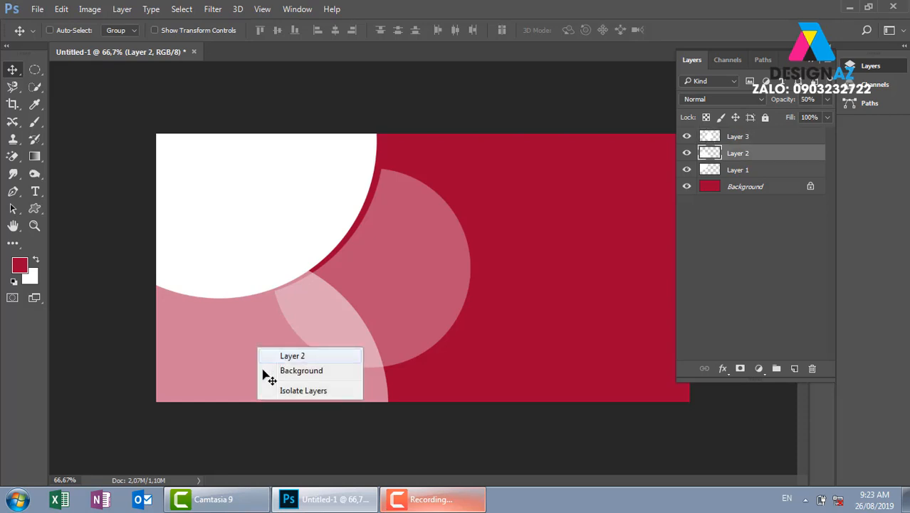
pyautogui.keyDown('ctrl'); pyautogui.click(712, 156); pyautogui.keyUp('ctrl')
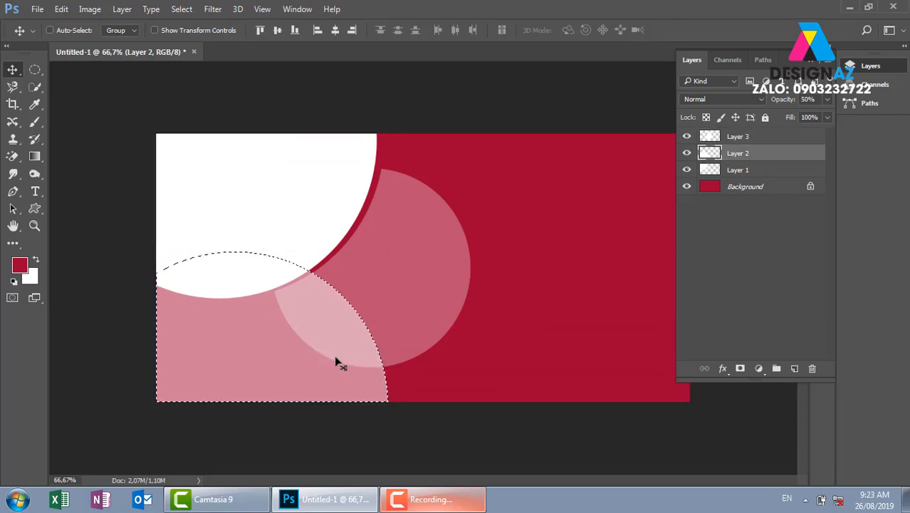
pyautogui.press('m')
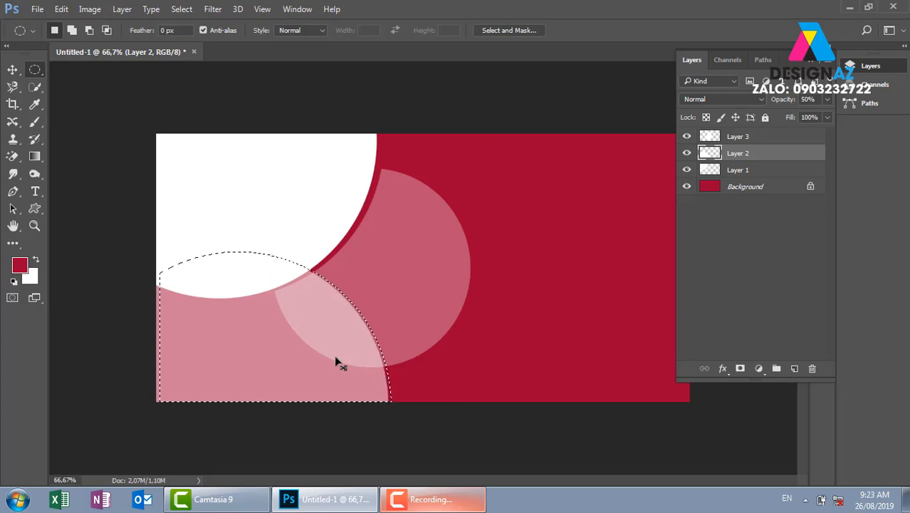
pyautogui.press('Right')
pyautogui.press('Right')
pyautogui.press('Right')
pyautogui.press('Right')
pyautogui.press('Right')
pyautogui.press('Right')
pyautogui.press('Right')
pyautogui.press('Right')
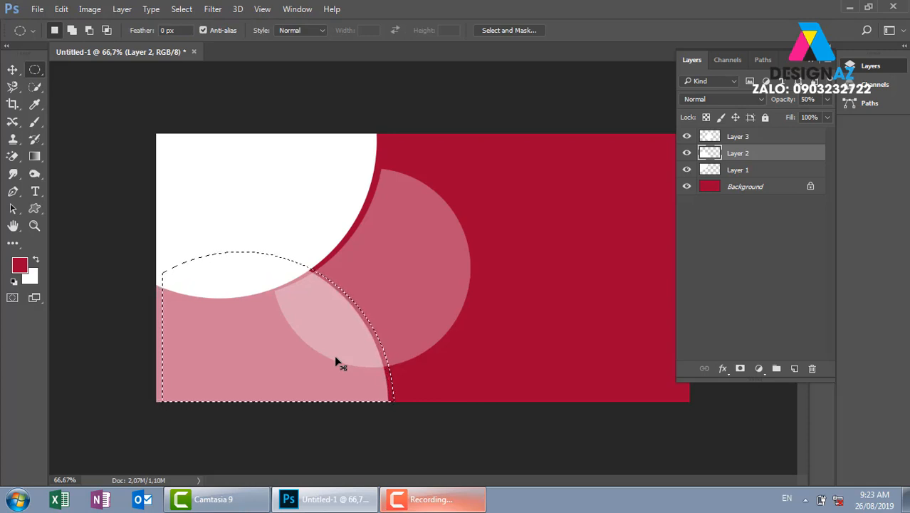
pyautogui.press('Escape')
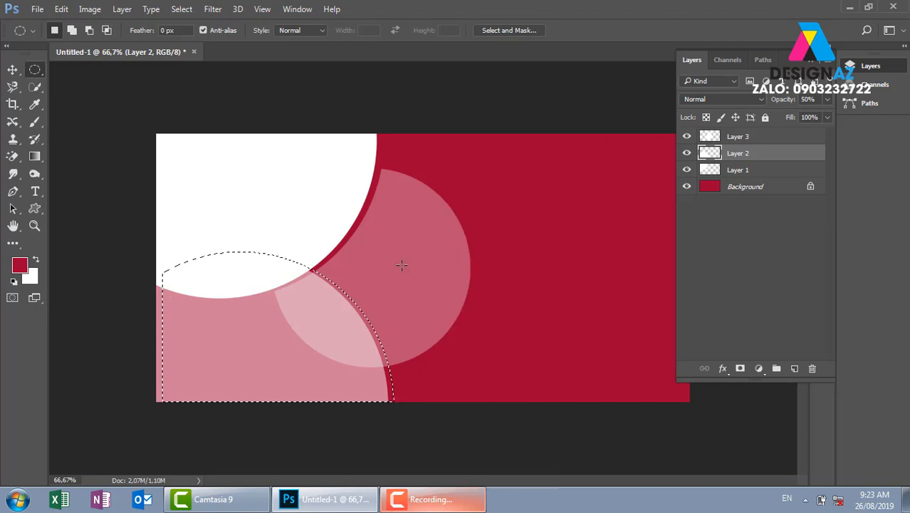
# Remove the part of the smaller circle on Layer 3 inside the shifted selection, deselect, and set Layer 3's opacity to 100%
pyautogui.press('v')
pyautogui.rightClick(405, 239)
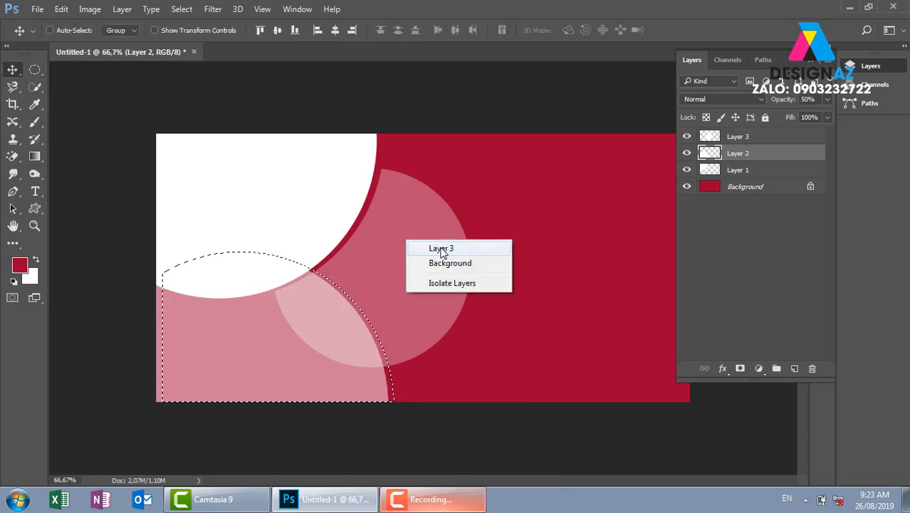
pyautogui.click(441, 250)
pyautogui.press('Delete')
pyautogui.hotkey('ctrl', 'd')
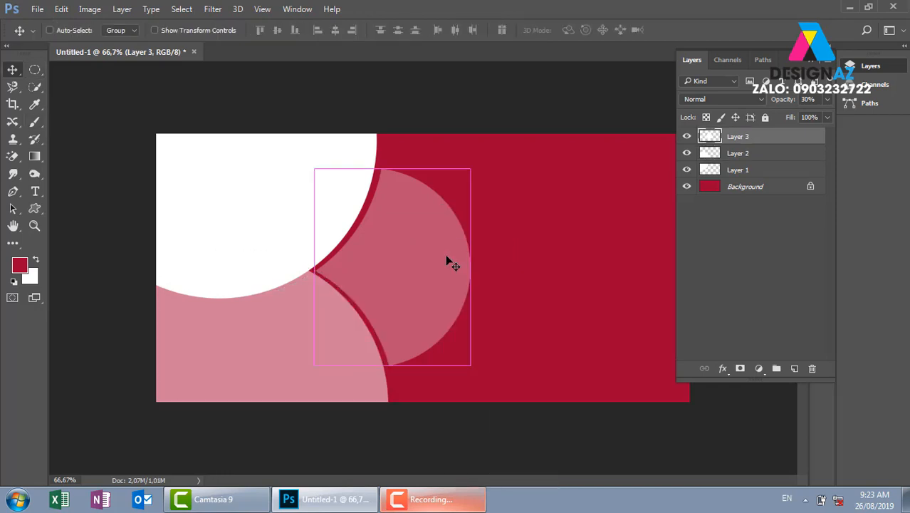
pyautogui.click(828, 101)
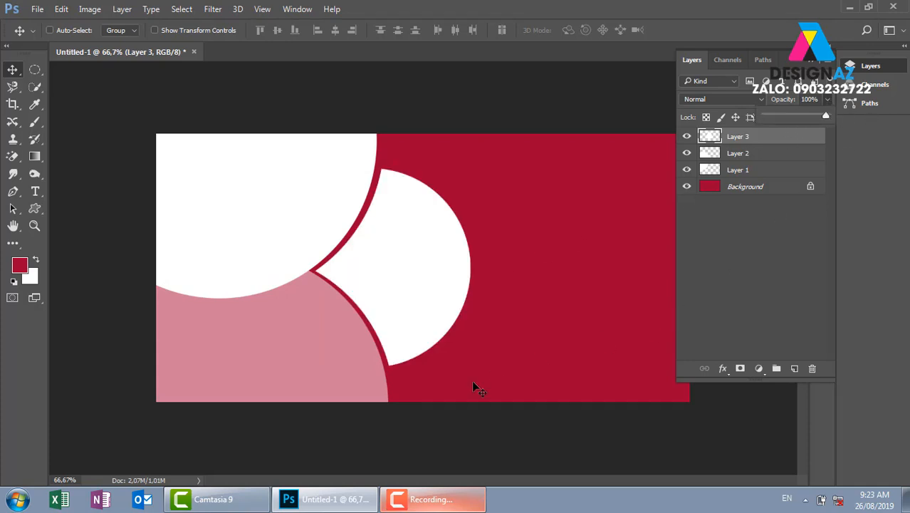
# Load the upper-left circle on Layer 1 as a selection and nudge the selection outline slightly down
pyautogui.rightClick(294, 205)
pyautogui.click(324, 210)
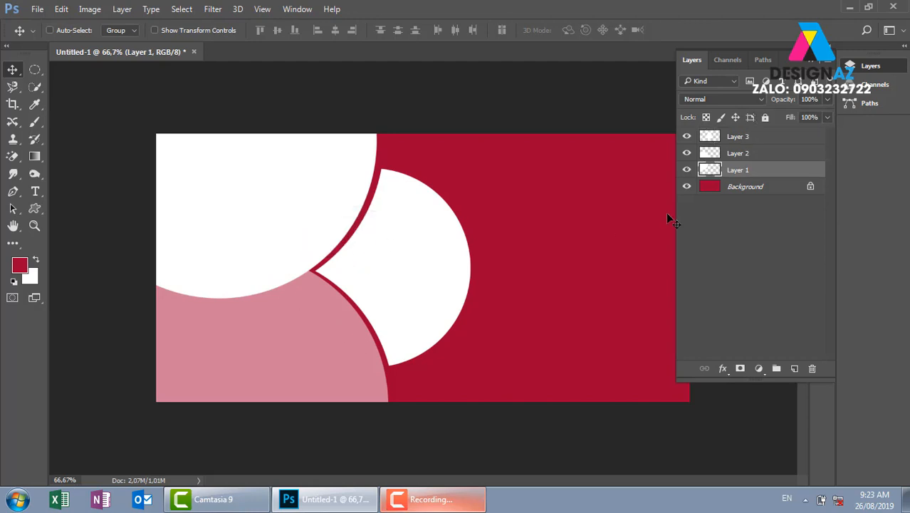
pyautogui.keyDown('ctrl'); pyautogui.click(708, 171); pyautogui.keyUp('ctrl')
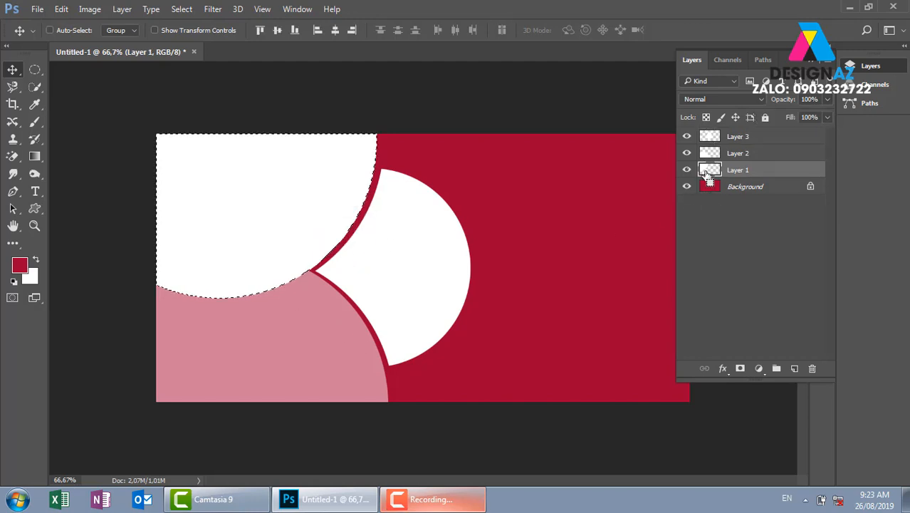
pyautogui.press('m')
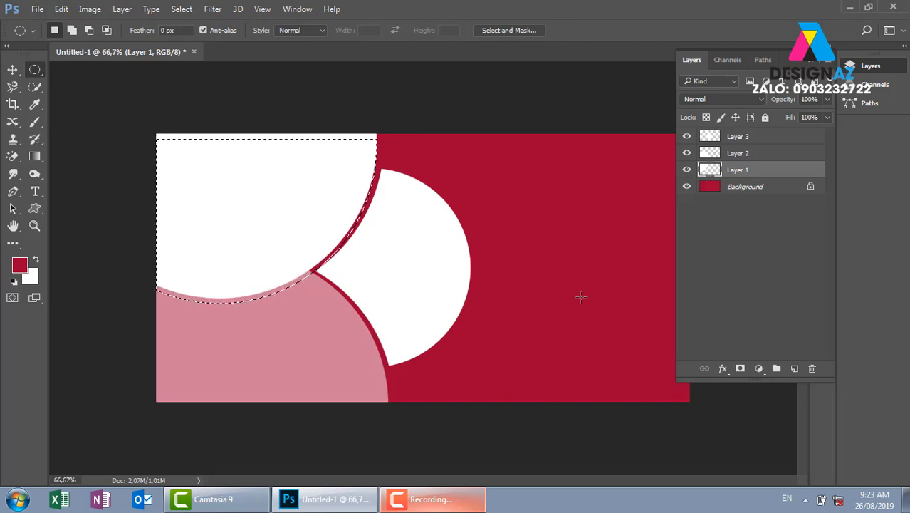
# Cut the selected area out of the lower-left circle on Layer 2, deselect, and set Layer 2's opacity to 100%
pyautogui.press('v')
pyautogui.rightClick(274, 360)
pyautogui.click(308, 364)
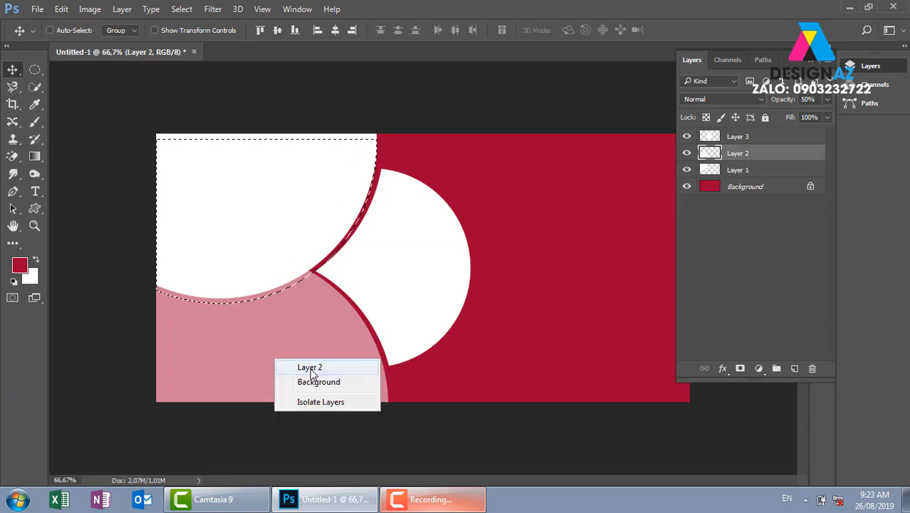
pyautogui.press('Delete')
pyautogui.hotkey('ctrl', 'd')
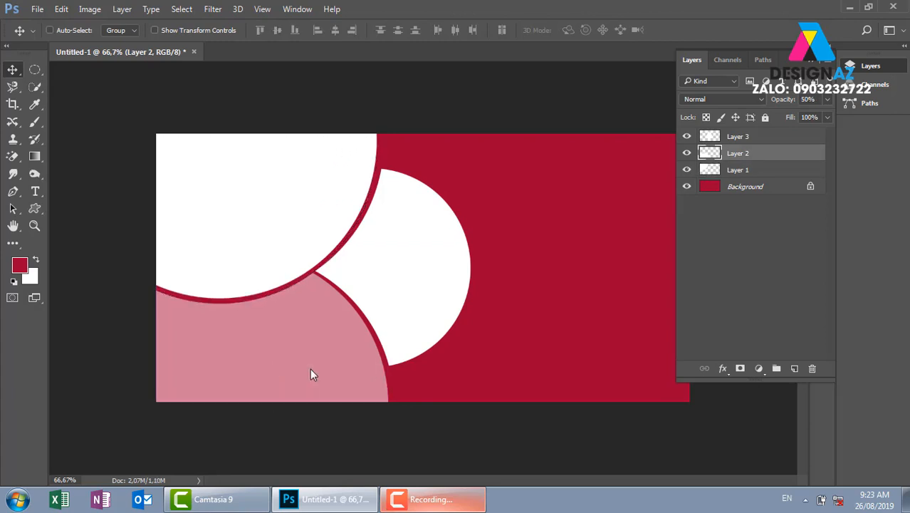
pyautogui.click(827, 100)
pyautogui.moveTo(849, 119); pyautogui.dragTo(883, 121)
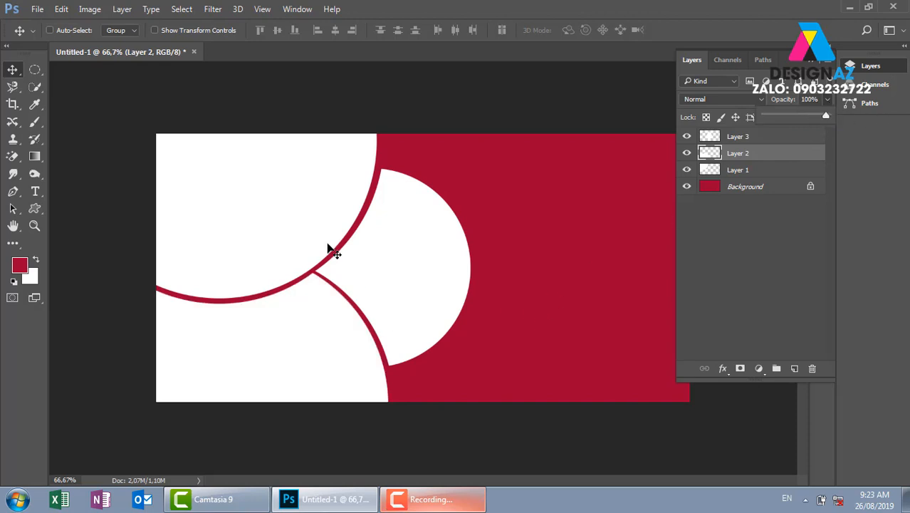
# Set the opacity of the upper-left circle on Layer 1 to 50%
pyautogui.rightClick(304, 197)
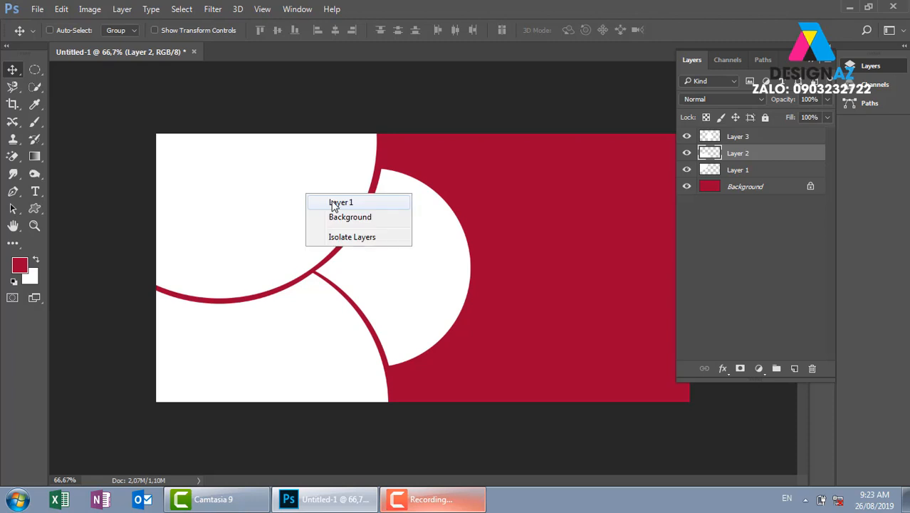
pyautogui.click(331, 203)
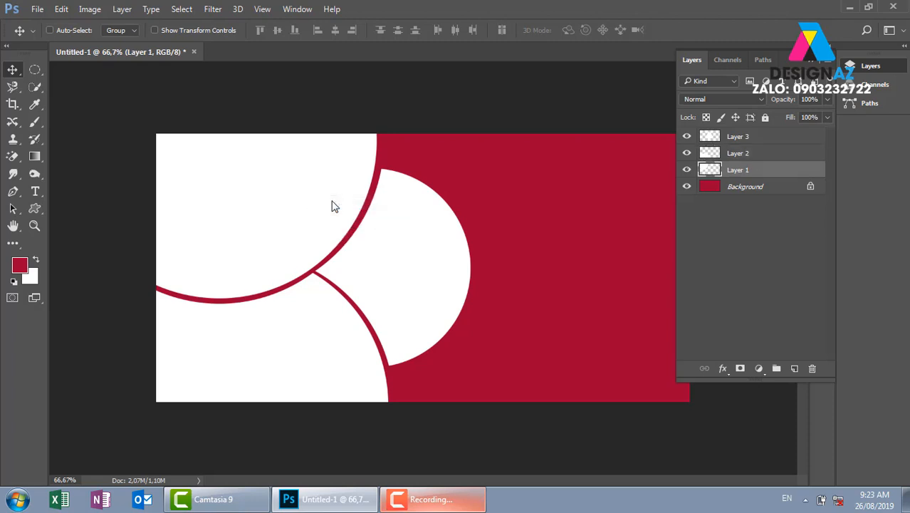
pyautogui.press('5')
pyautogui.moveTo(333, 204); pyautogui.dragTo(290, 197)
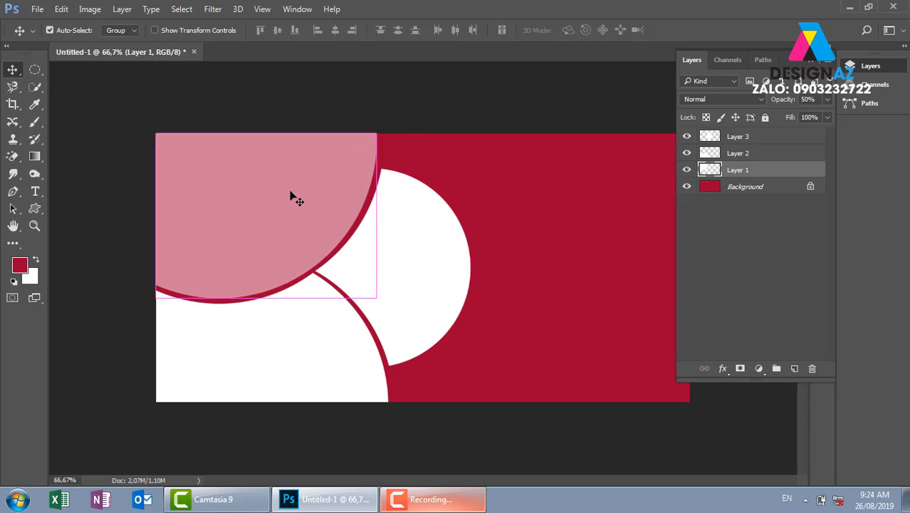
# Duplicate Layer 1, scale the copy down slightly to leave a thin translucent rim, and set the copy's opacity to 100%
pyautogui.hotkey('ctrl', 'j')
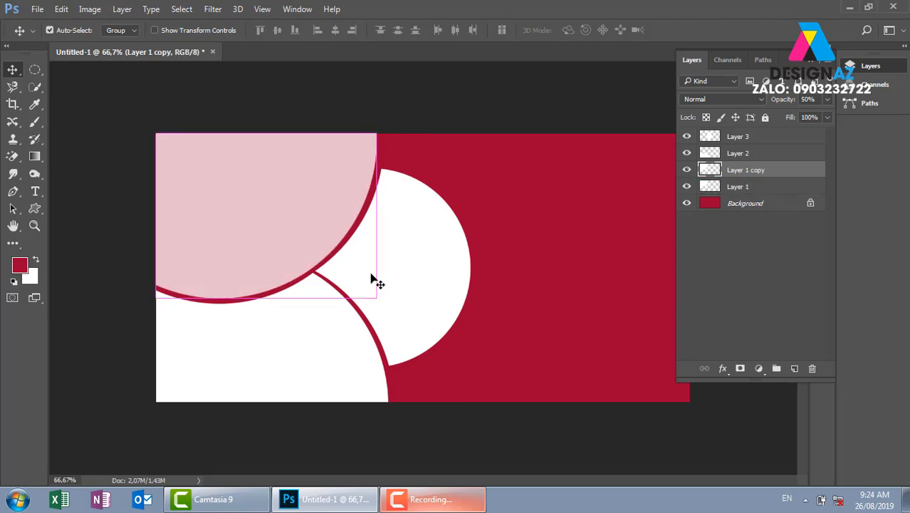
pyautogui.hotkey('ctrl', 't')
pyautogui.moveTo(371, 295); pyautogui.dragTo(367, 290)
pyautogui.press('Return')
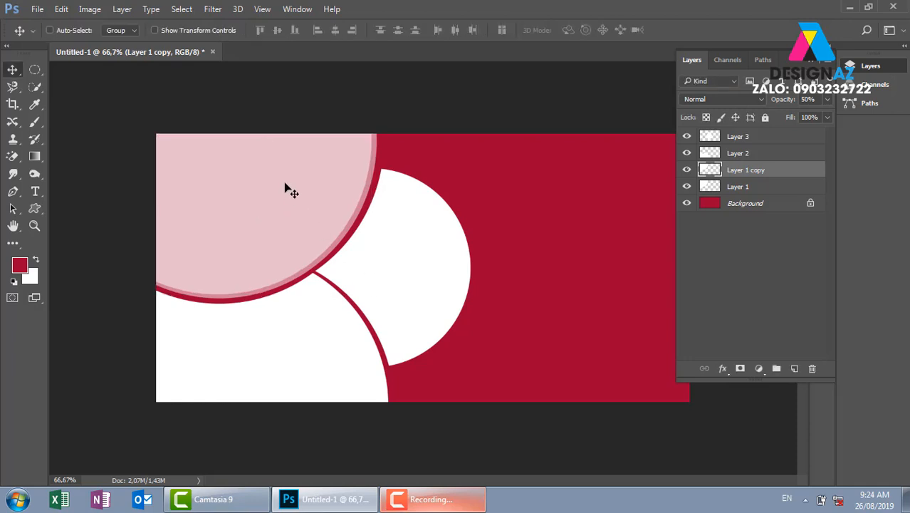
pyautogui.click(827, 101)
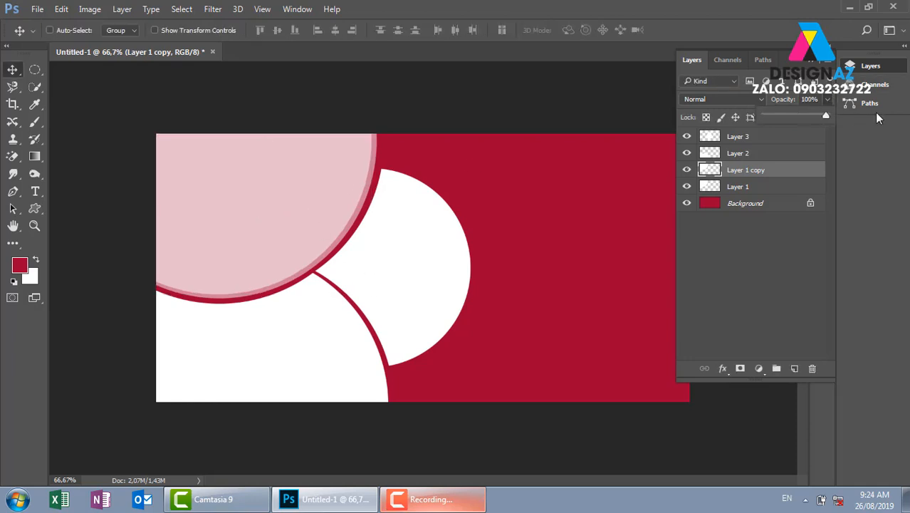
pyautogui.moveTo(875, 112); pyautogui.dragTo(874, 111)
# Set the opacity of the middle cut-out circle on Layer 3 to 50%
pyautogui.rightClick(429, 259)
pyautogui.click(449, 267)
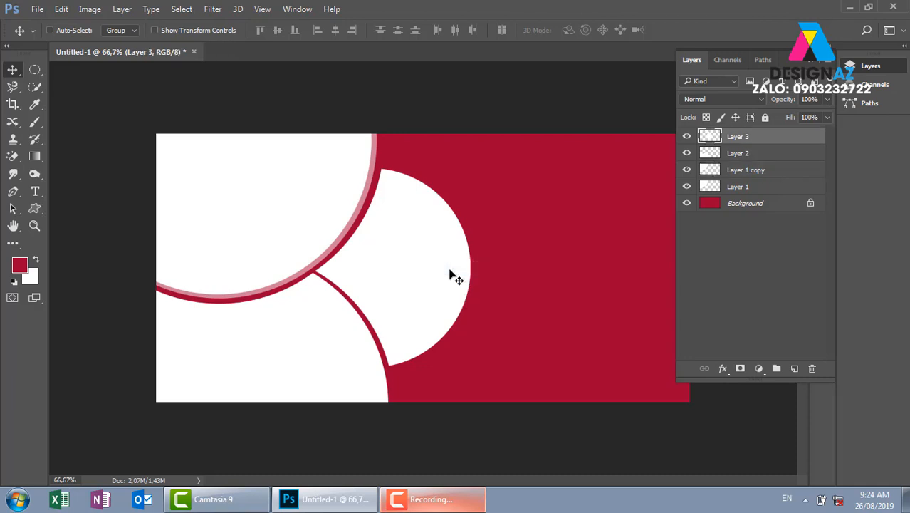
pyautogui.press('5')
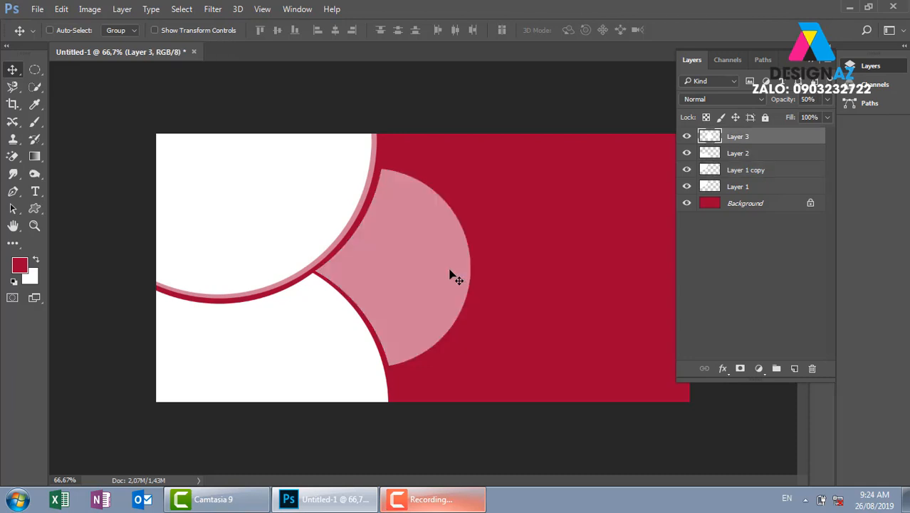
# Duplicate Layer 3, shrink the copy slightly inside the original shape, and set the copy's opacity to 100%
pyautogui.hotkey('ctrl', 'j')
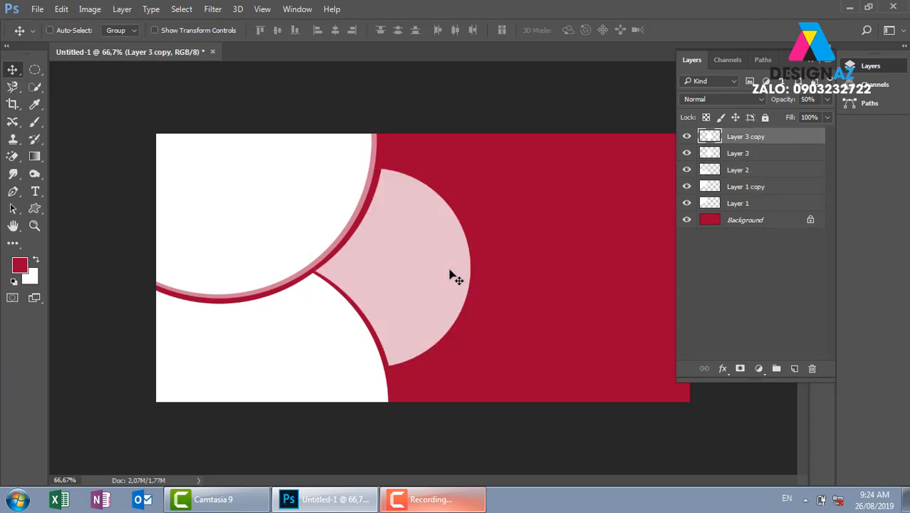
pyautogui.hotkey('ctrl', 't')
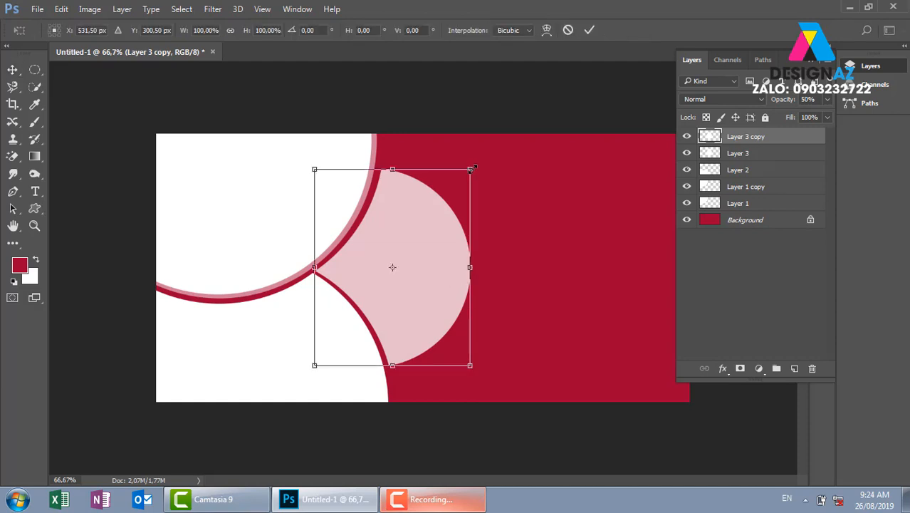
pyautogui.moveTo(473, 169); pyautogui.dragTo(464, 169)
pyautogui.press('Return')
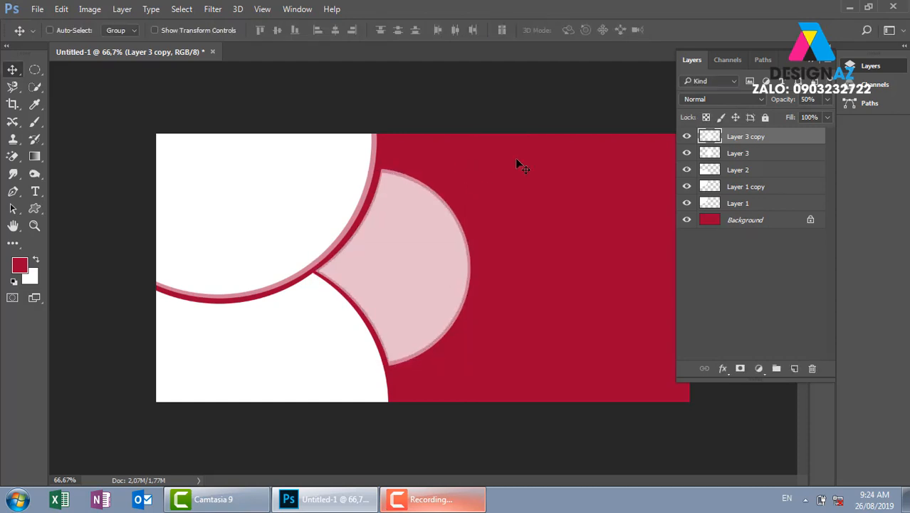
pyautogui.click(830, 100)
pyautogui.moveTo(796, 116); pyautogui.dragTo(857, 115)
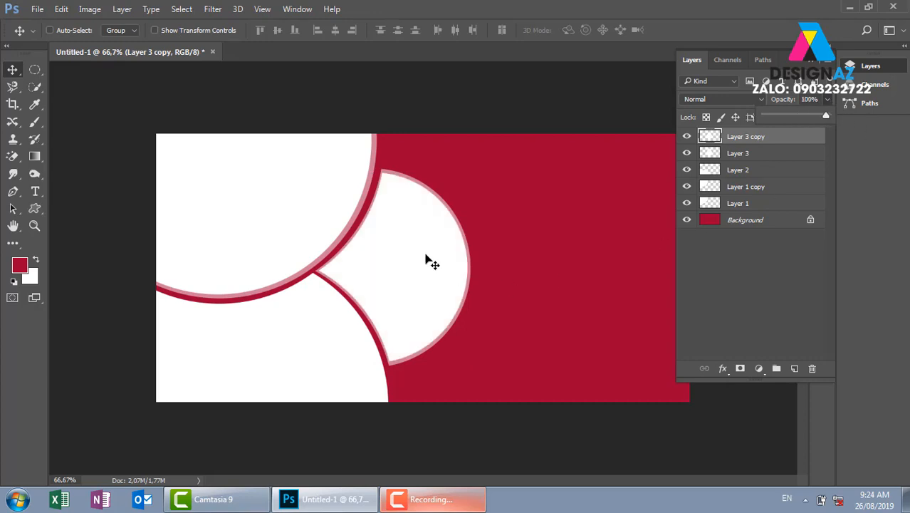
# Set the opacity of the lower-left shape on Layer 2 to 50%
pyautogui.rightClick(287, 339)
pyautogui.click(319, 348)
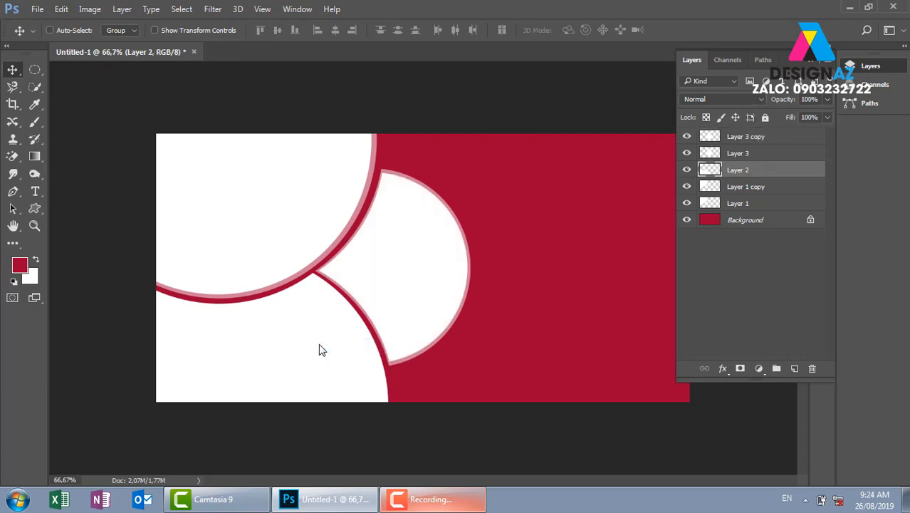
pyautogui.press('5')
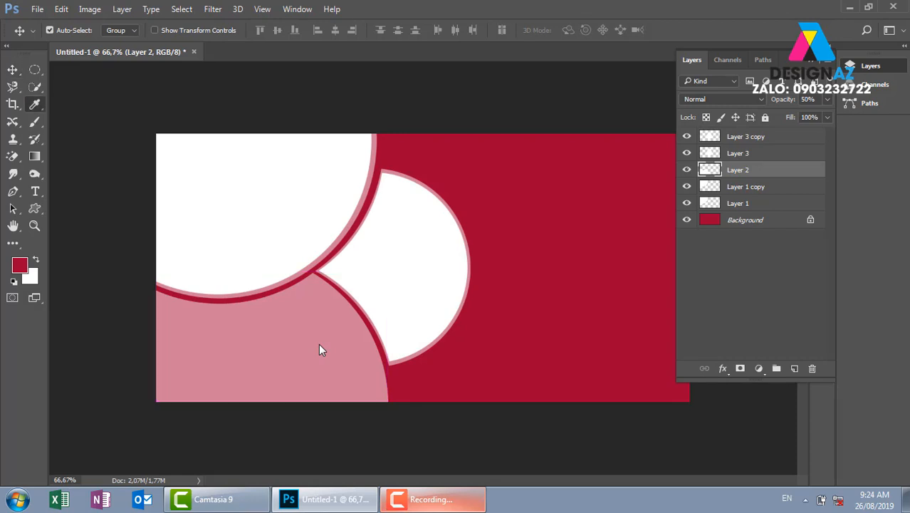
pyautogui.hotkey('ctrl', 'u')
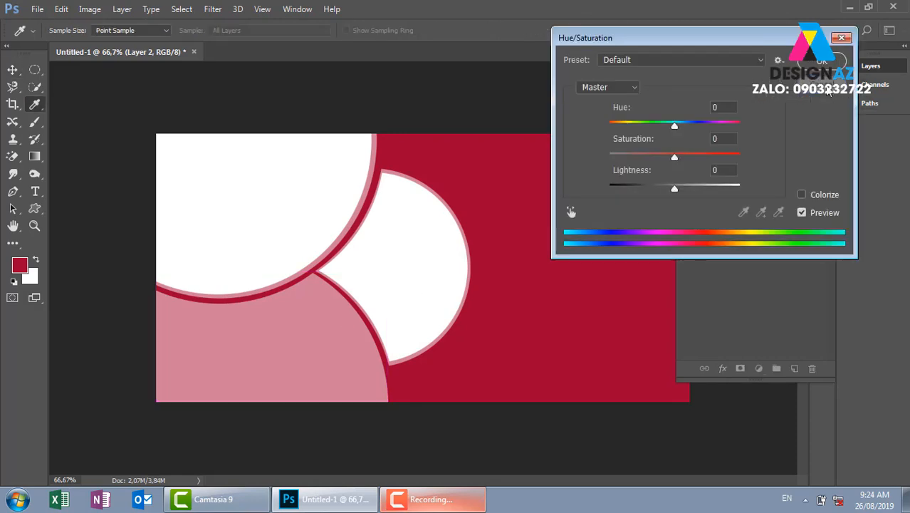
pyautogui.click(823, 84)
# Duplicate Layer 2, scale the copy down slightly to leave a translucent rim, and set the copy's opacity to 100%
pyautogui.hotkey('ctrl', 'j')
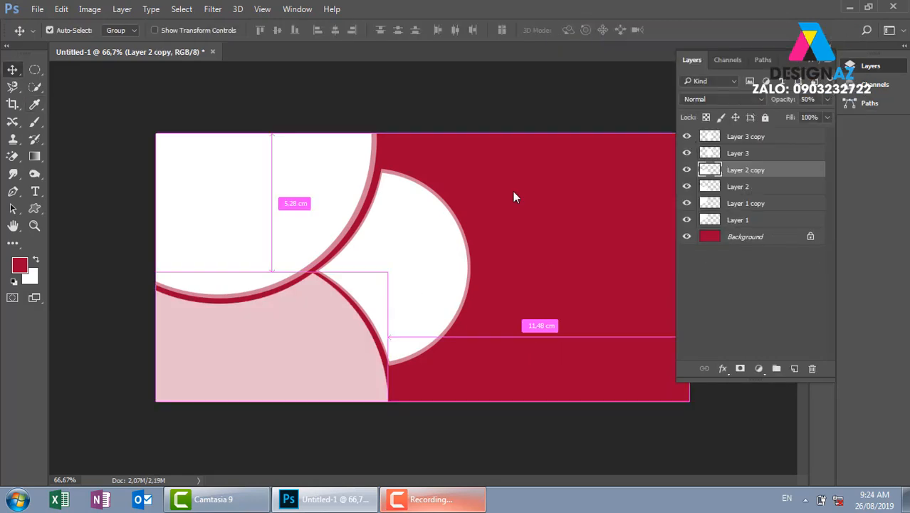
pyautogui.hotkey('ctrl', 't')
pyautogui.moveTo(383, 276); pyautogui.dragTo(379, 279)
pyautogui.press('Return')
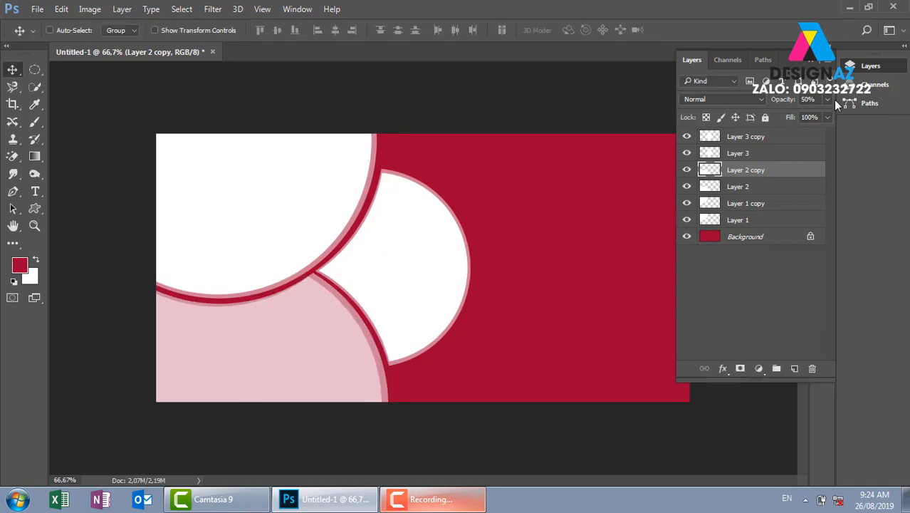
pyautogui.click(827, 101)
pyautogui.moveTo(804, 115); pyautogui.dragTo(827, 116)
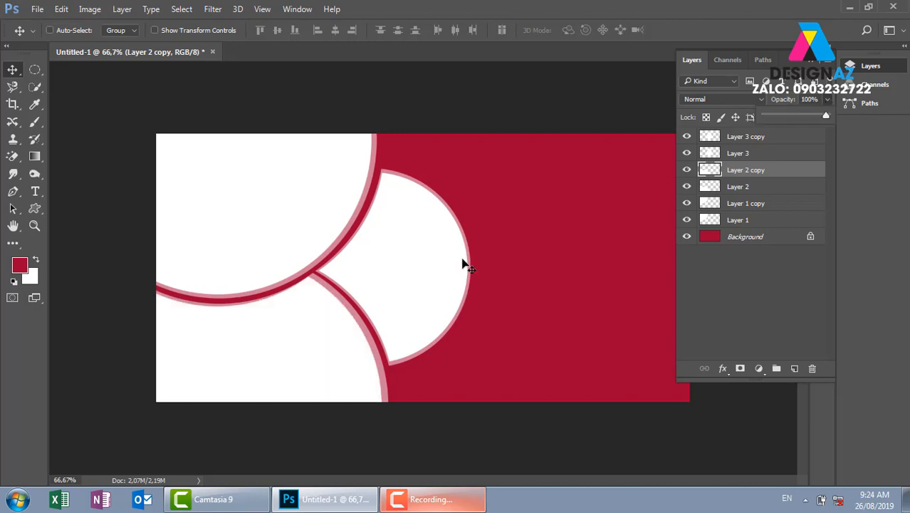
# Open the plated-pastry photo 7ee28c633c08c43e6befc300706bd701 from the Food folder, copy the whole image, and close it
pyautogui.rightClick(295, 197)
pyautogui.click(305, 193)
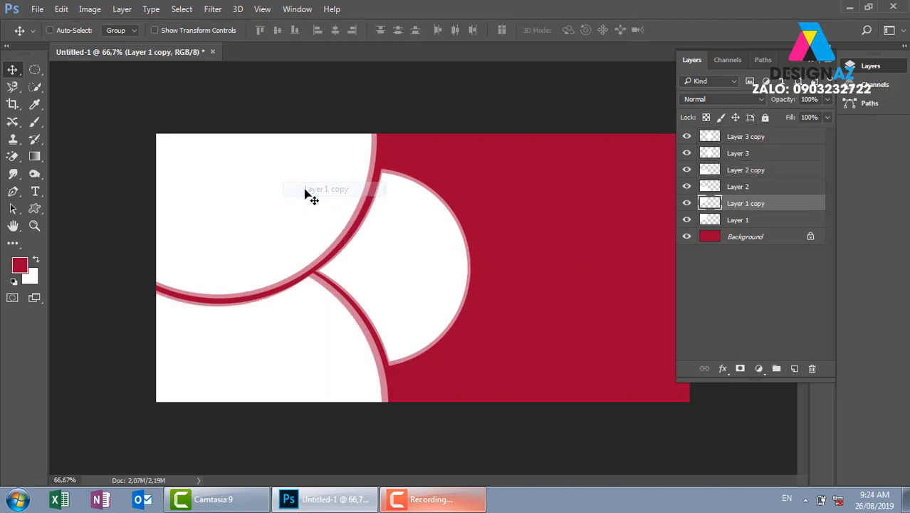
pyautogui.hotkey('ctrl', 'o')
pyautogui.click(392, 118)
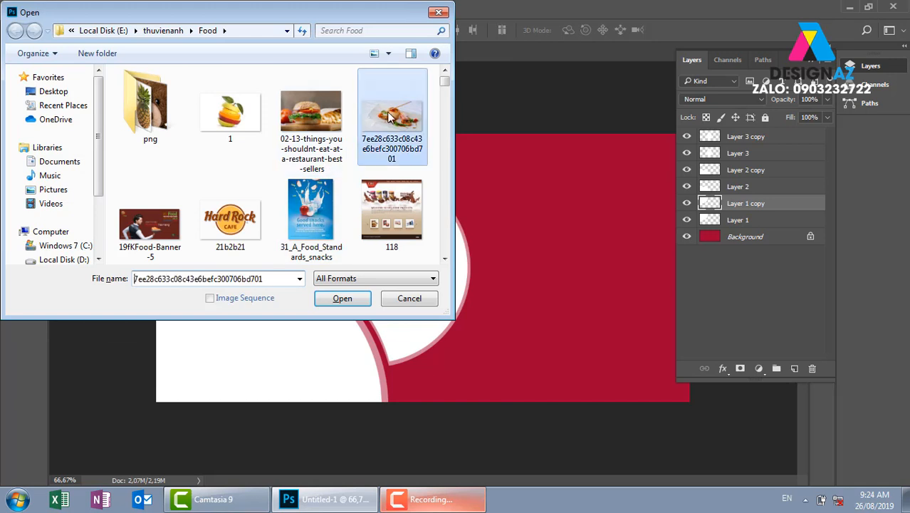
pyautogui.click(359, 298)
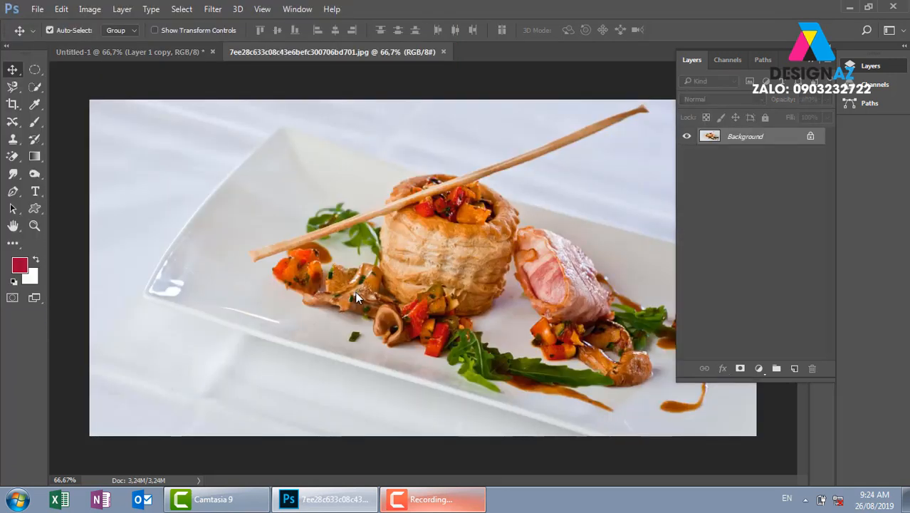
pyautogui.hotkey('ctrl', 'a')
pyautogui.hotkey('ctrl', 'w')
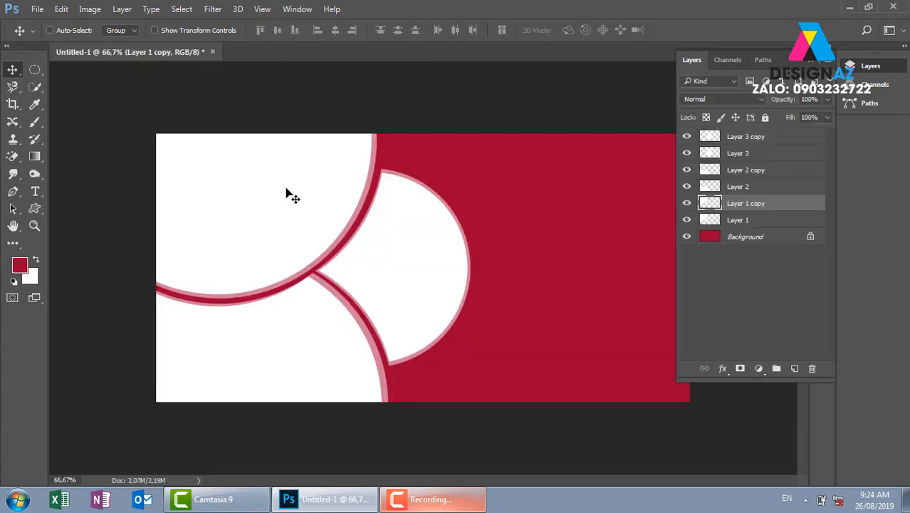
# Paste the pastry photo above Layer 1 copy, move it over the upper-left circle, and clip it to that shape
pyautogui.rightClick(285, 193)
pyautogui.click(317, 194)
pyautogui.hotkey('ctrl', 'v')
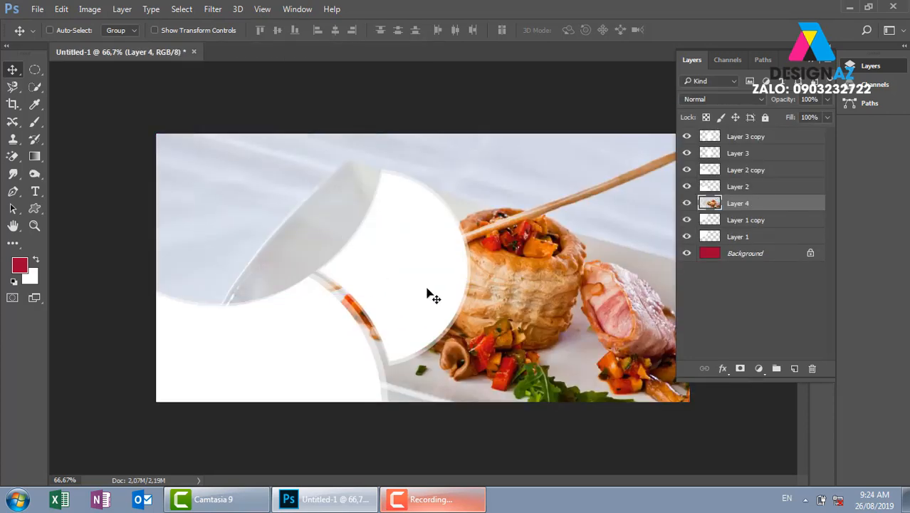
pyautogui.moveTo(427, 294); pyautogui.dragTo(311, 216)
pyautogui.hotkey('ctrl', 'alt', 'g')
pyautogui.hotkey('ctrl', '-')
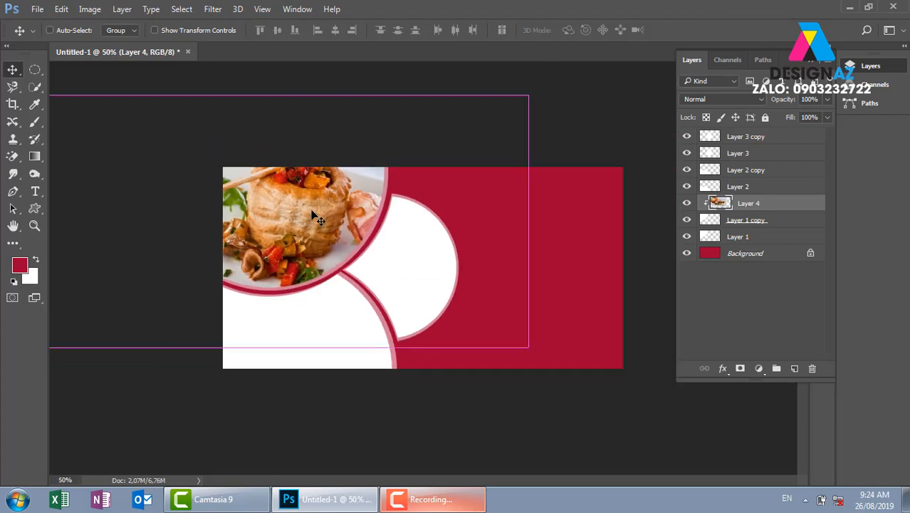
# Scale the clipped pastry photo down around its centre so the dish fits inside the upper-left frame
pyautogui.hotkey('ctrl', 't')
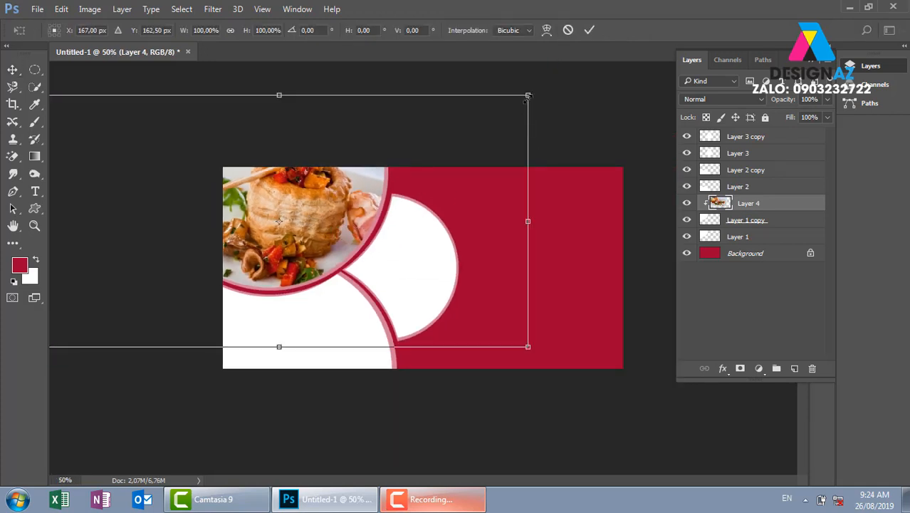
pyautogui.moveTo(528, 95); pyautogui.dragTo(408, 132)
pyautogui.press('Return')
pyautogui.hotkey('ctrl', '+')
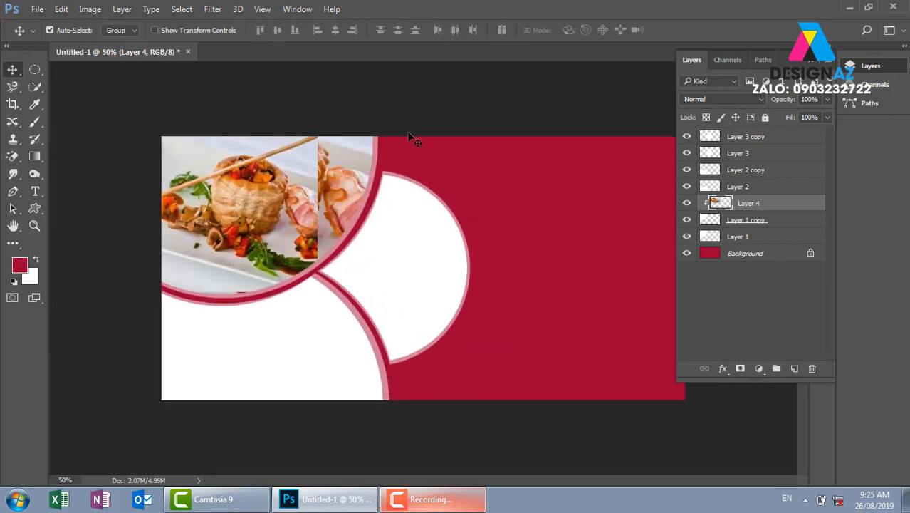
# Select Layer 2 copy, open 33751 from the Food folder, copy the whole image, and close it
pyautogui.rightClick(311, 328)
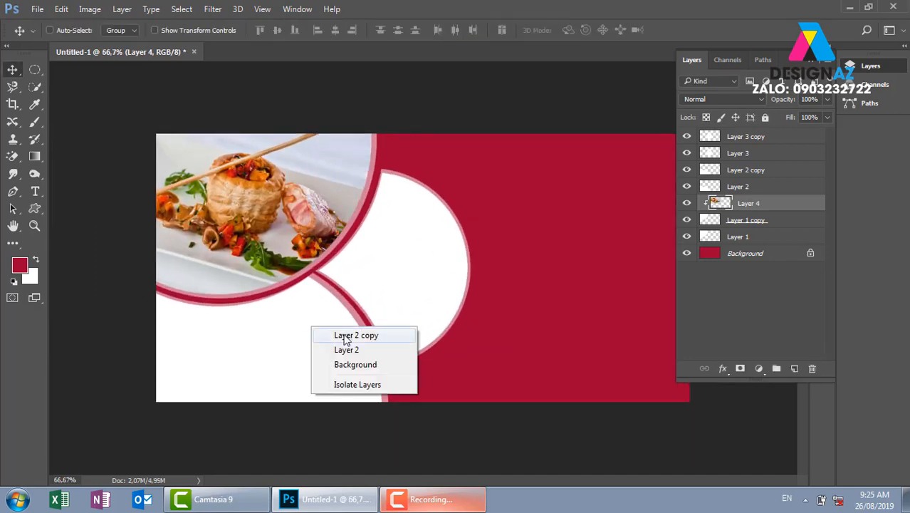
pyautogui.click(345, 336)
pyautogui.hotkey('ctrl', 'o')
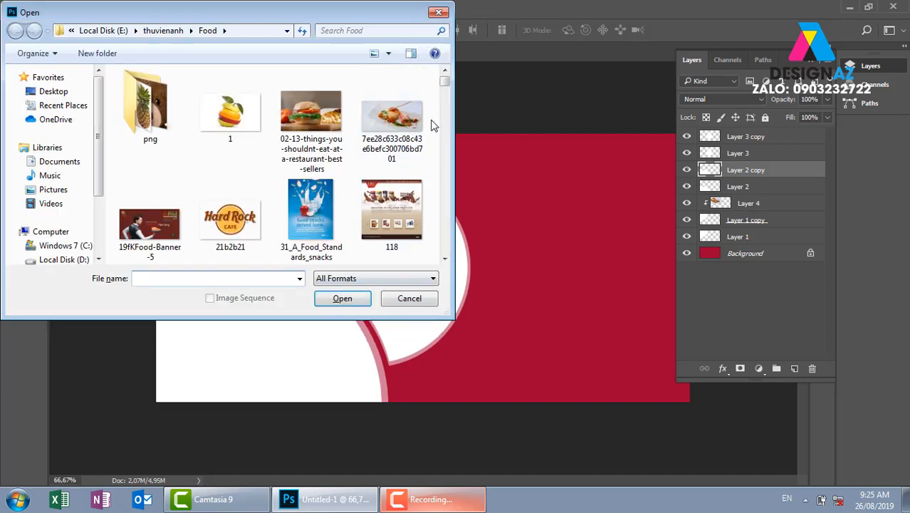
pyautogui.moveTo(444, 81); pyautogui.dragTo(450, 95)
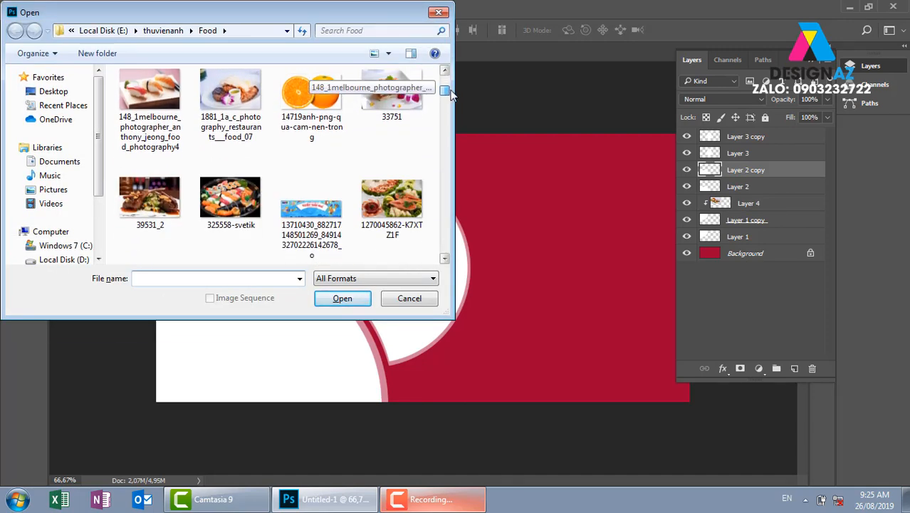
pyautogui.click(391, 92)
pyautogui.click(360, 300)
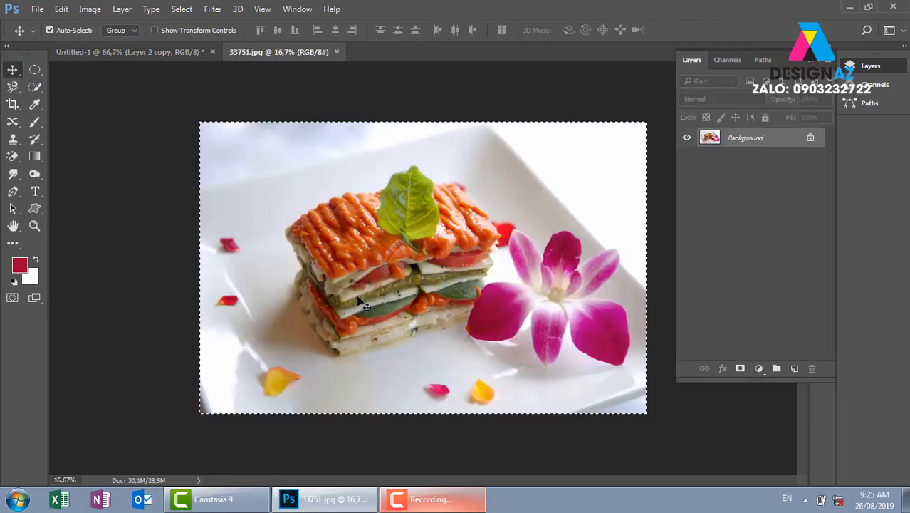
pyautogui.hotkey('ctrl', 'w')
# Paste the layered-vegetable photo above Layer 2 copy and clip it to the lower-left shape
pyautogui.rightClick(299, 346)
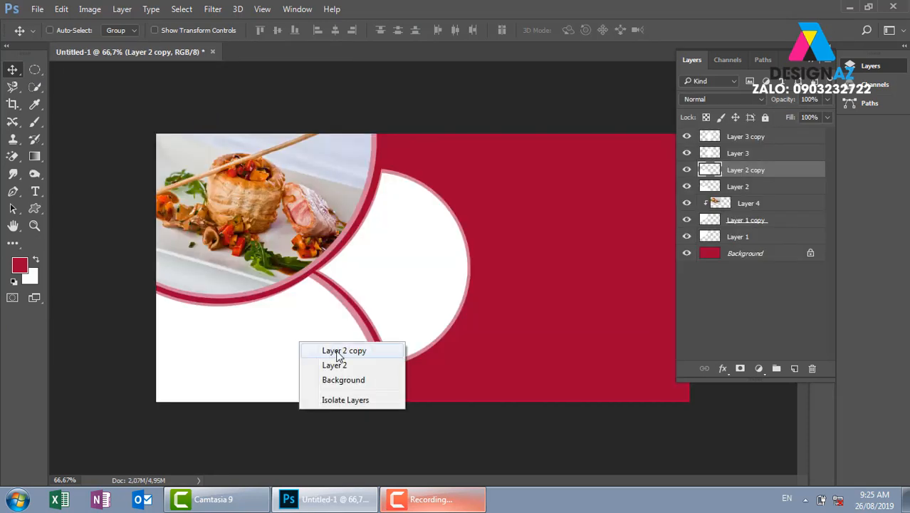
pyautogui.click(337, 354)
pyautogui.hotkey('ctrl', 'shift', 'alt', 'n')
pyautogui.hotkey('ctrl', 'v')
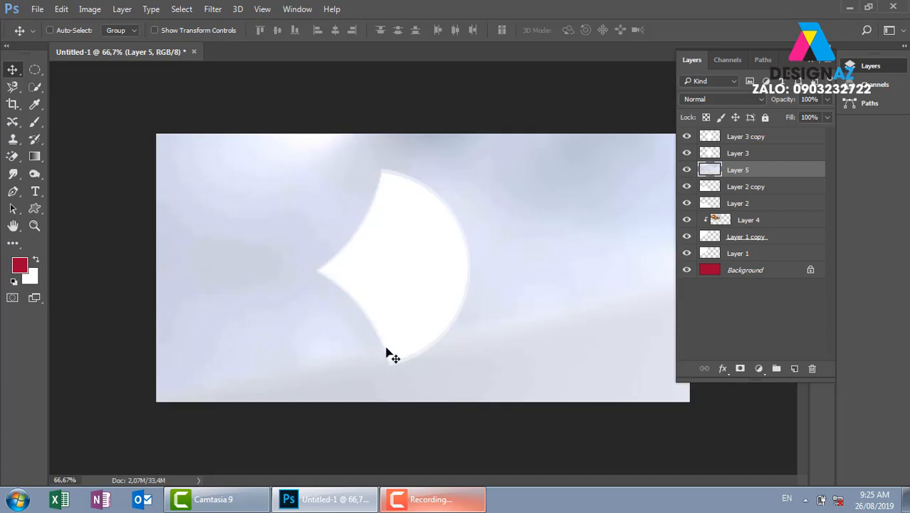
pyautogui.hotkey('ctrl', 'alt', 'g')
pyautogui.hotkey('ctrl', '-')
pyautogui.hotkey('ctrl', '-')
pyautogui.hotkey('ctrl', '-')
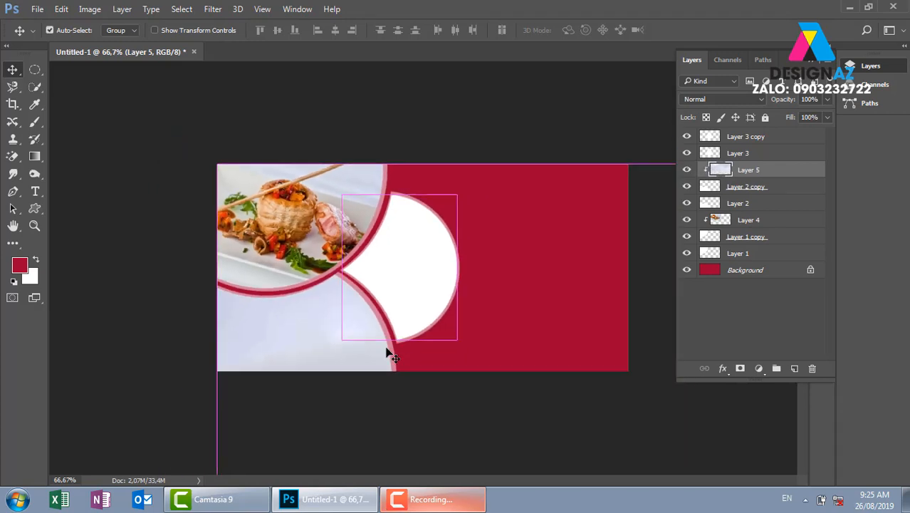
# Scale the clipped vegetable photo to about 15% and position it to fill the lower-left frame
pyautogui.hotkey('ctrl', 't')
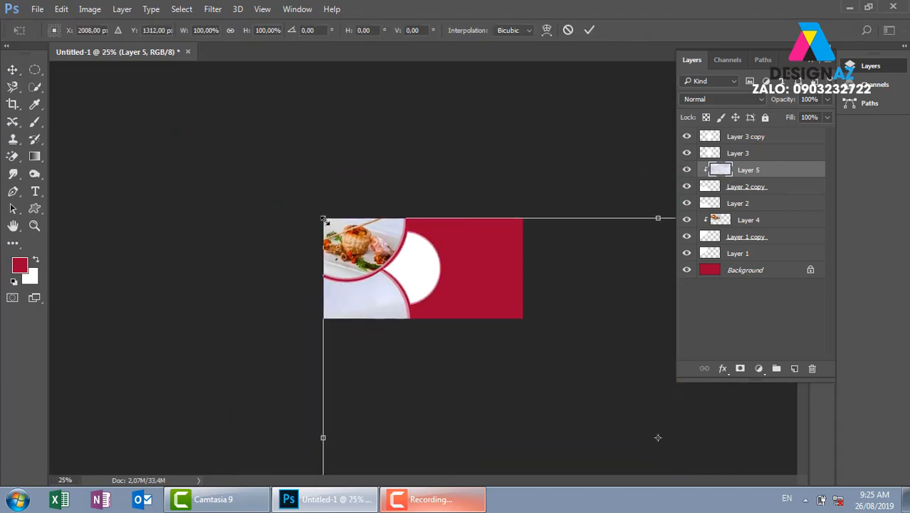
pyautogui.moveTo(325, 218); pyautogui.dragTo(330, 264)
pyautogui.moveTo(517, 228); pyautogui.dragTo(460, 264)
pyautogui.moveTo(459, 380); pyautogui.dragTo(400, 329)
pyautogui.moveTo(289, 348); pyautogui.dragTo(311, 327)
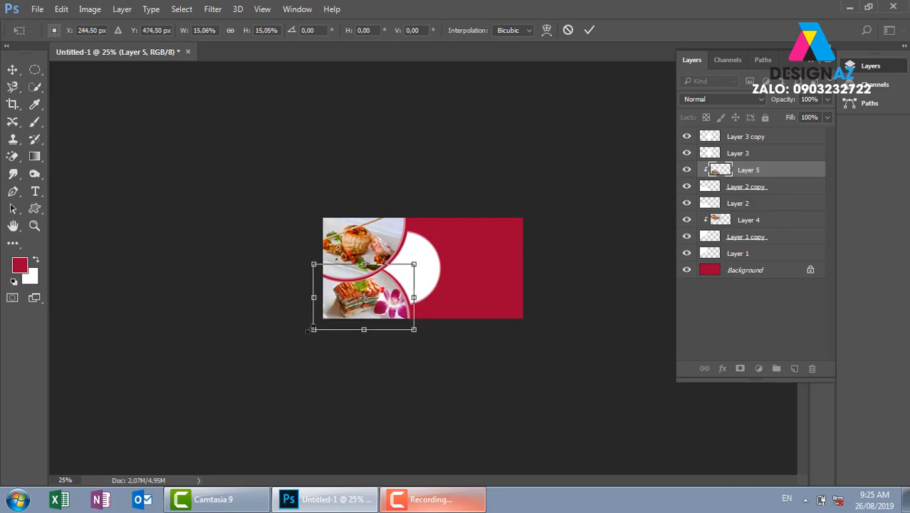
pyautogui.press('Return')
pyautogui.hotkey('ctrl', '+')
pyautogui.hotkey('ctrl', '+')
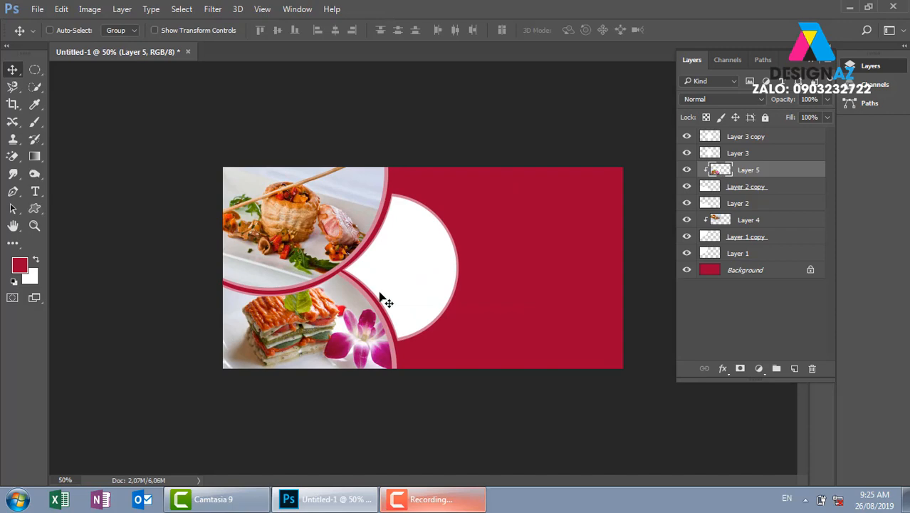
# Select Layer 3 copy, open Food-for-Thought-Organic-Food-Restaurant-Cafe-Dubai-1 from the Food folder, copy the whole image, and close it
pyautogui.rightClick(421, 262)
pyautogui.click(441, 265)
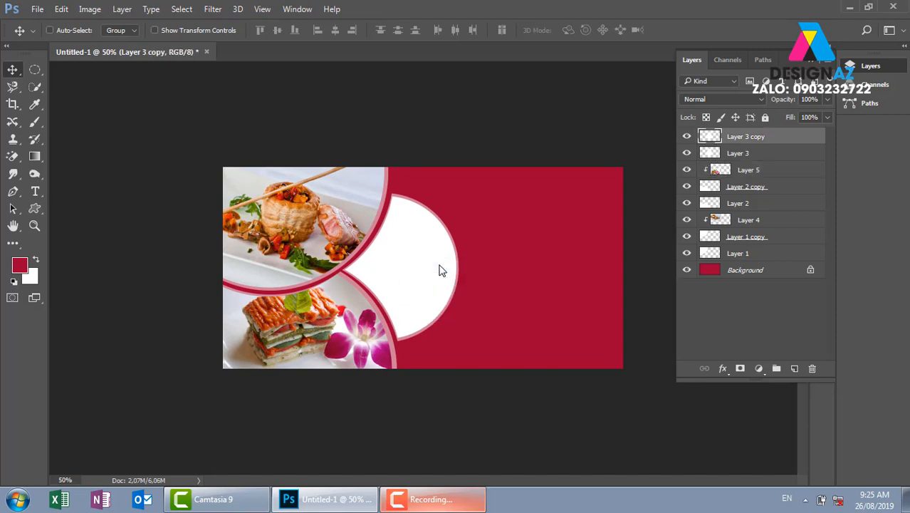
pyautogui.hotkey('ctrl', 'o')
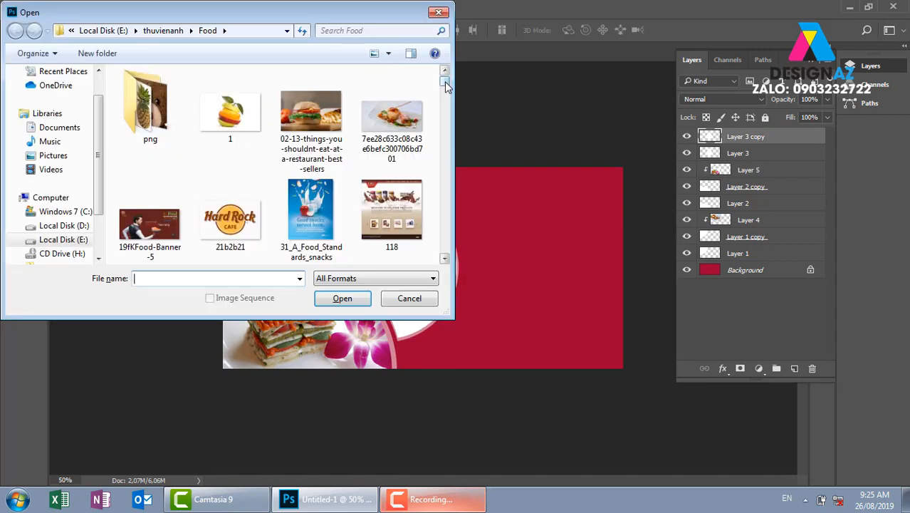
pyautogui.moveTo(444, 83); pyautogui.dragTo(437, 135)
pyautogui.scroll(-5, 287, 178)
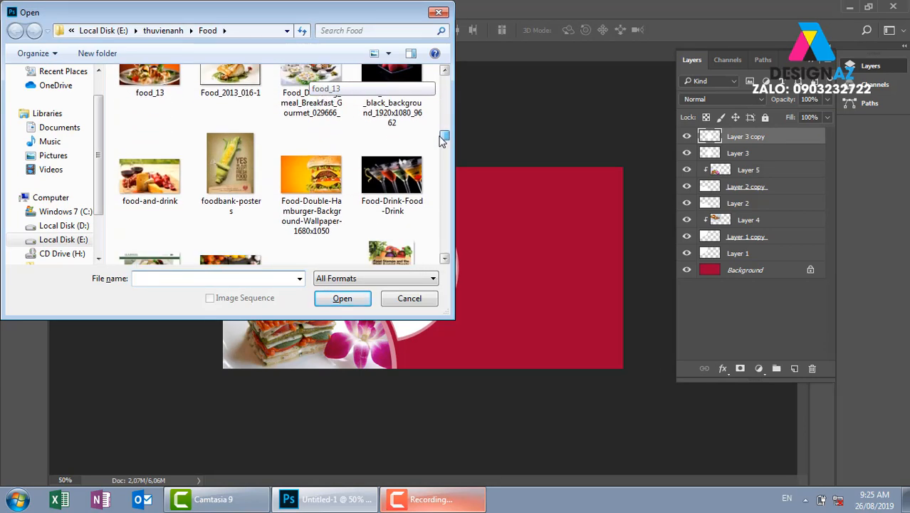
pyautogui.click(230, 175)
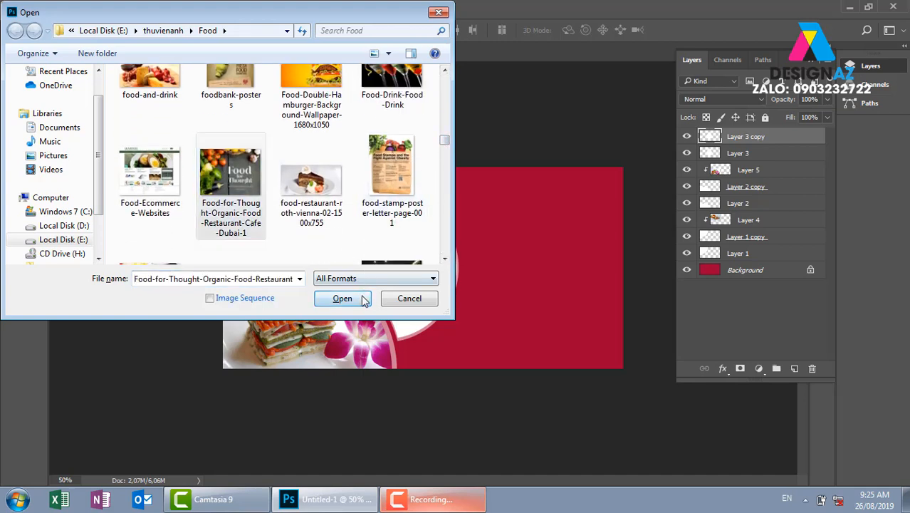
pyautogui.click(361, 299)
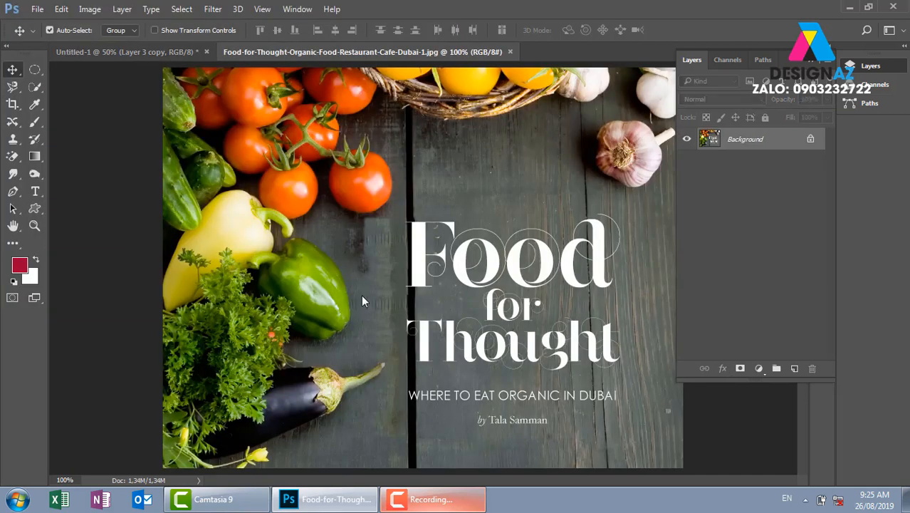
pyautogui.hotkey('ctrl', 'w')
# Paste the vegetables photo above Layer 3 copy, clip it to the middle shape, and position its tomatoes and peppers to fill the frame
pyautogui.rightClick(421, 249)
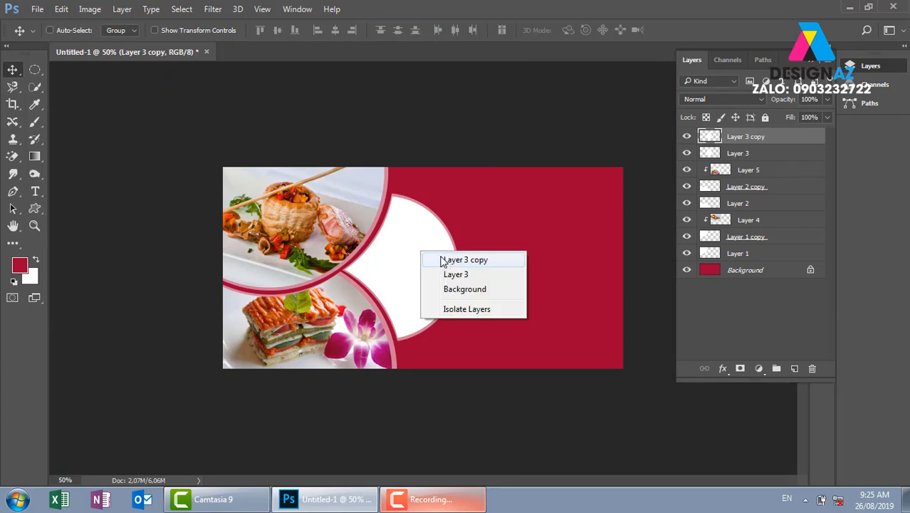
pyautogui.click(446, 259)
pyautogui.hotkey('ctrl', 'v')
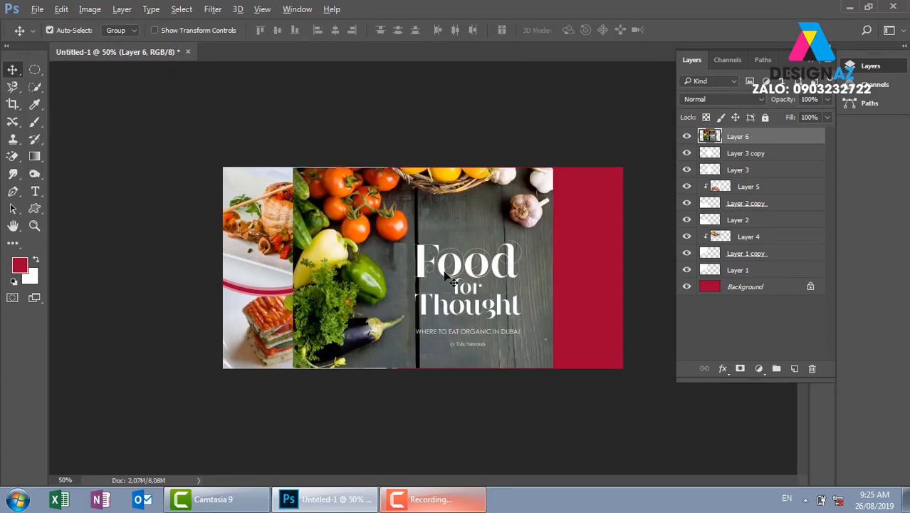
pyautogui.hotkey('ctrl', 'alt', 'g')
pyautogui.moveTo(449, 279); pyautogui.dragTo(427, 289)
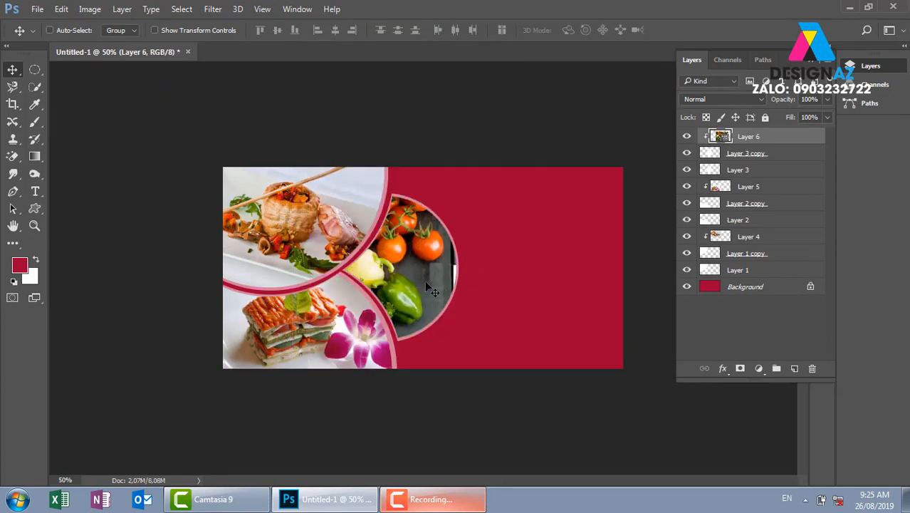
pyautogui.hotkey('ctrl', '+')
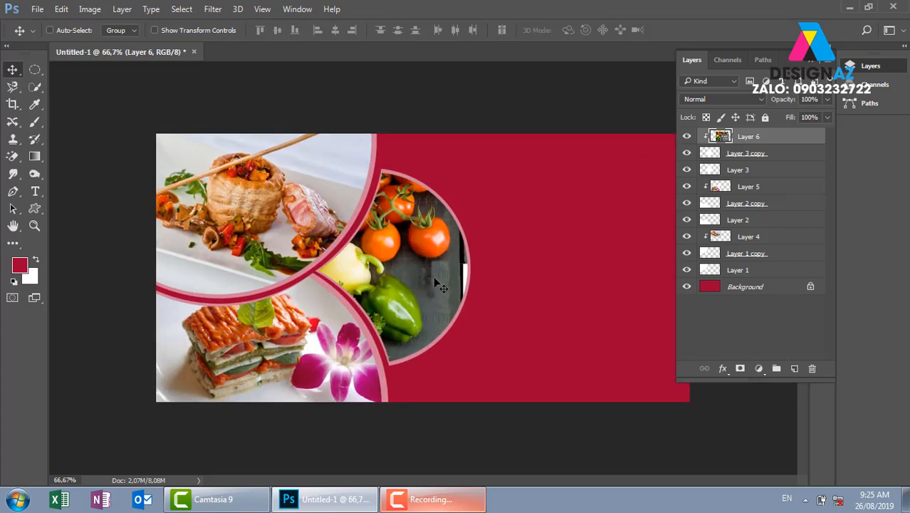
pyautogui.moveTo(435, 279)
pyautogui.mouseDown()
pyautogui.moveTo(444, 279)
pyautogui.moveTo(438, 291)
pyautogui.mouseUp()
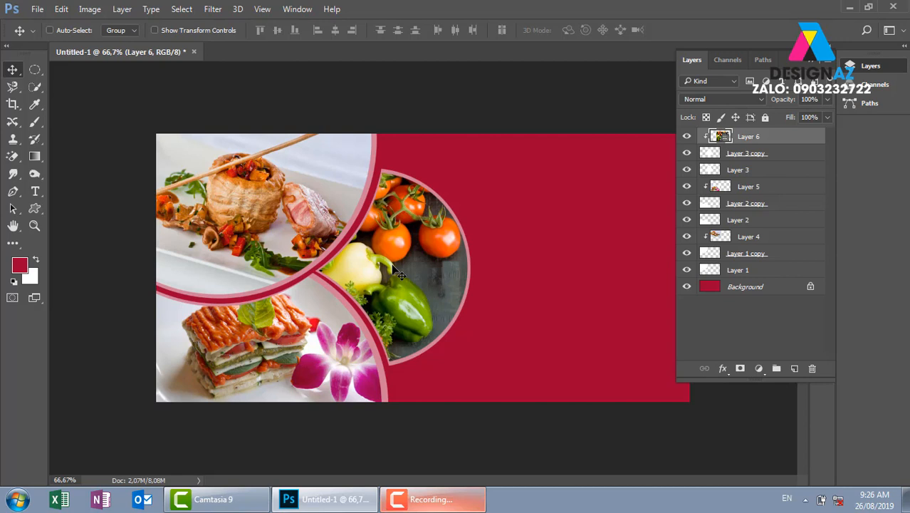
# Select Layer 4 and load the outline of Layer 1 copy as a selection
pyautogui.click(35, 69)
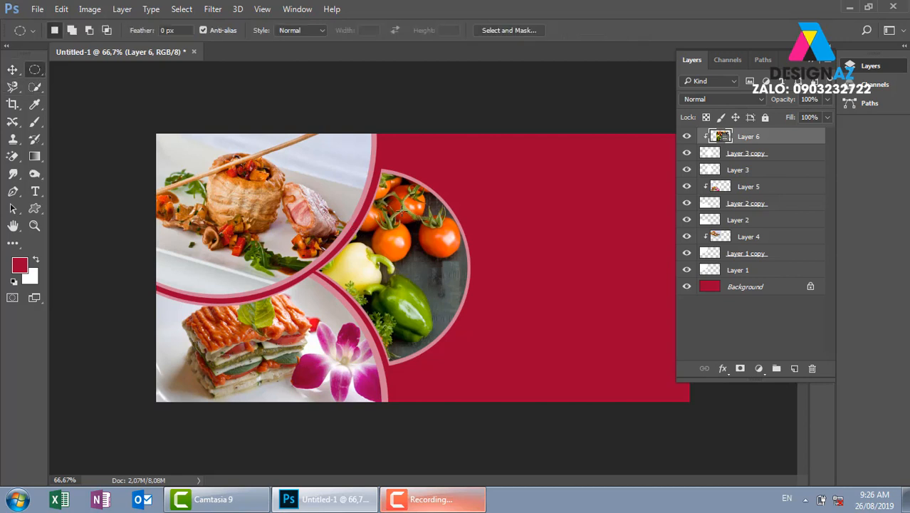
pyautogui.click(13, 71)
pyautogui.rightClick(293, 187)
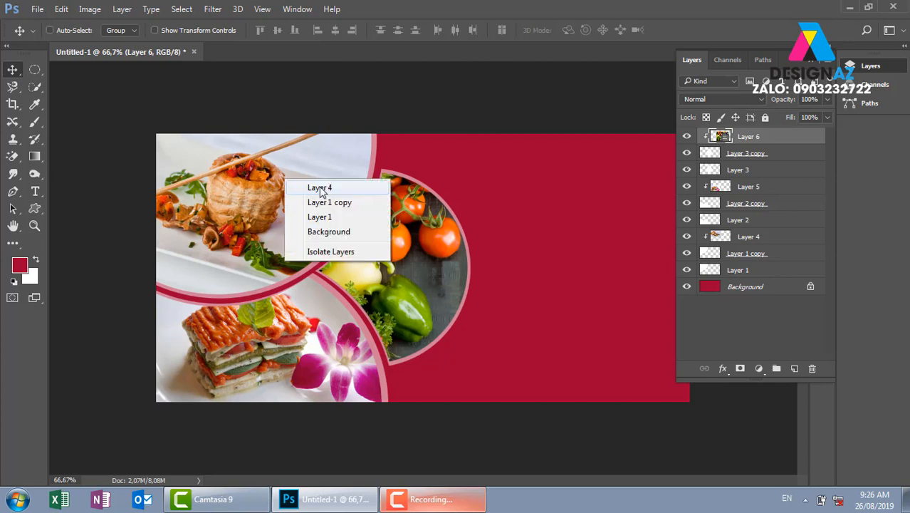
pyautogui.click(321, 187)
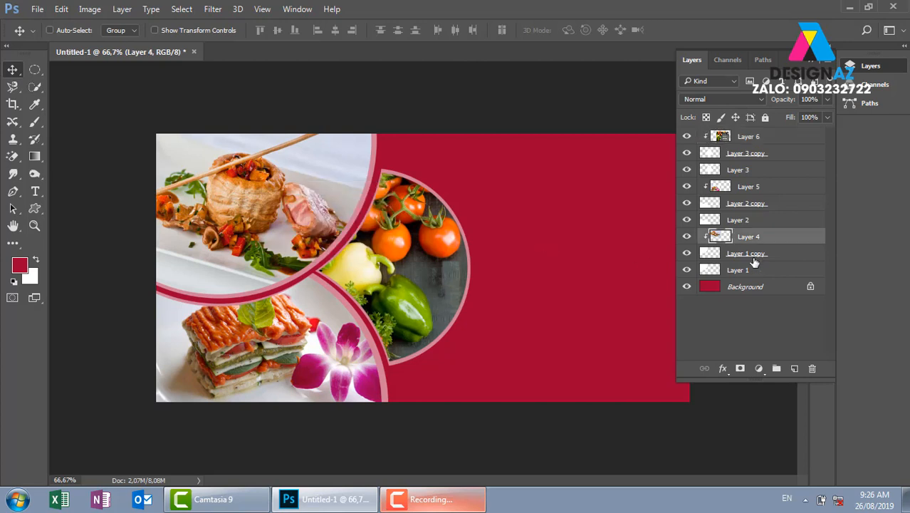
pyautogui.keyDown('ctrl'); pyautogui.click(703, 256); pyautogui.keyUp('ctrl')
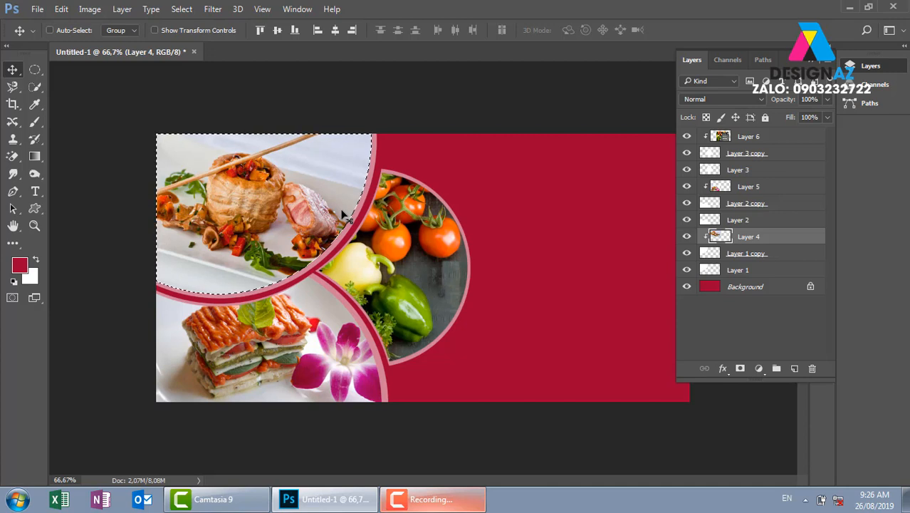
# Shift the circle selection outline slightly up and left, and add a new layer above Layer 4
pyautogui.press('m')
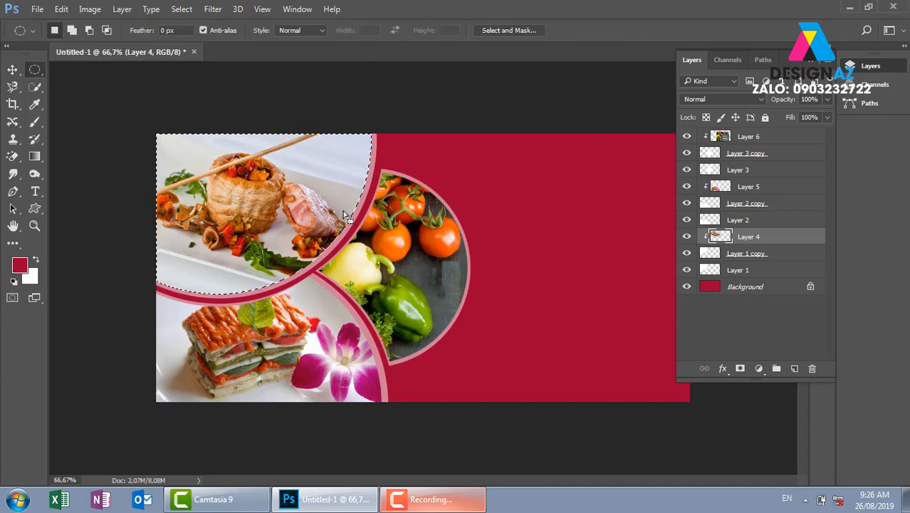
pyautogui.press('Left')
pyautogui.press('Left')
pyautogui.press('Left')
pyautogui.press('Left')
pyautogui.press('Left')
pyautogui.press('Left')
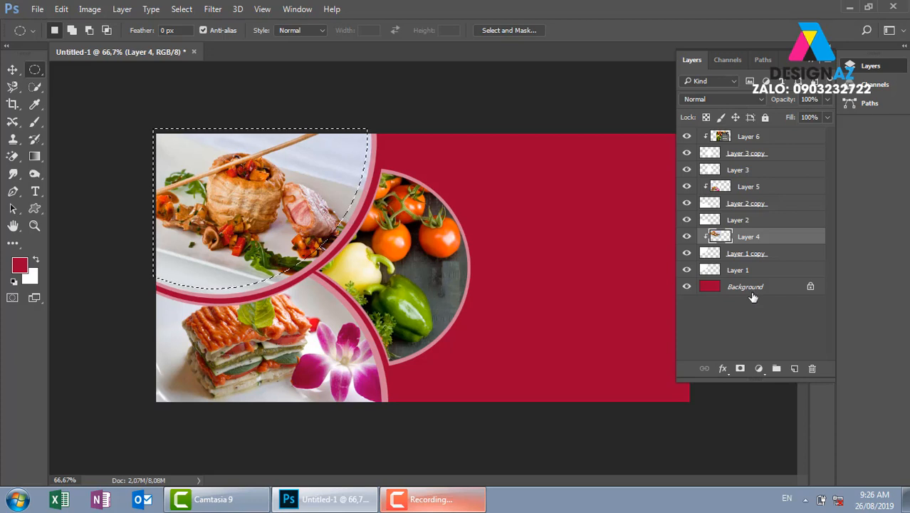
pyautogui.click(794, 369)
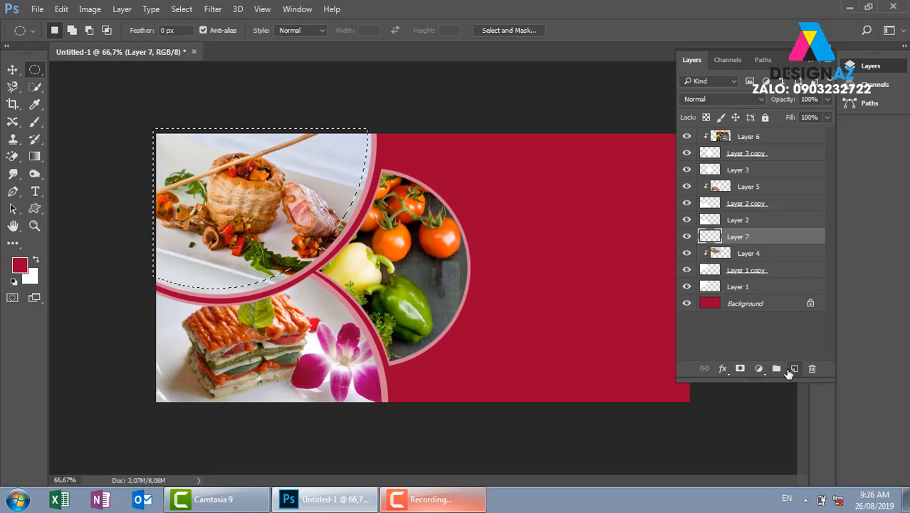
# Stroke the circle selection on Layer 7 with a 2 px centered white (ffffff) line and deselect
pyautogui.rightClick(306, 228)
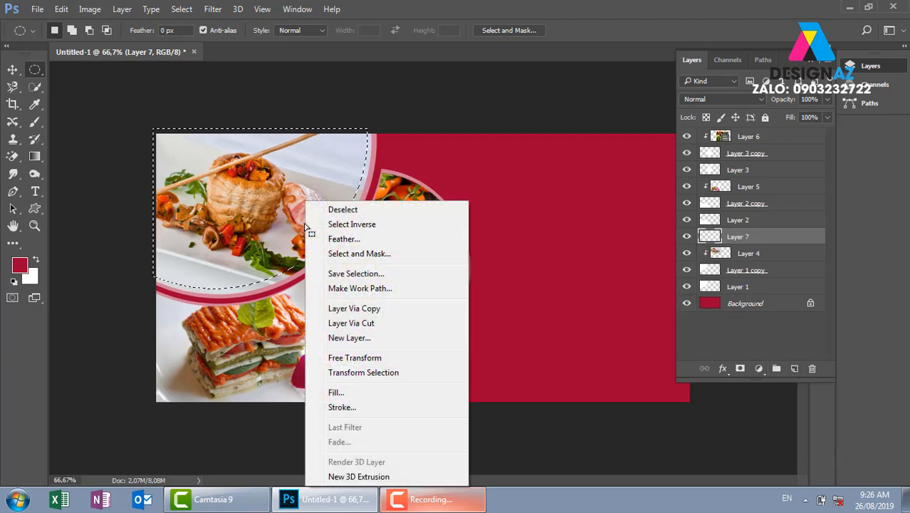
pyautogui.click(360, 407)
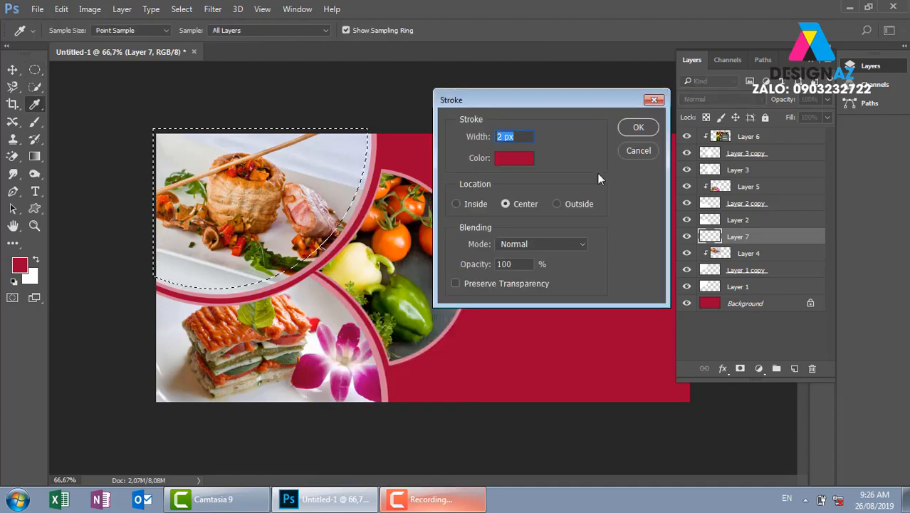
pyautogui.click(514, 158)
pyautogui.moveTo(292, 121); pyautogui.dragTo(276, 103)
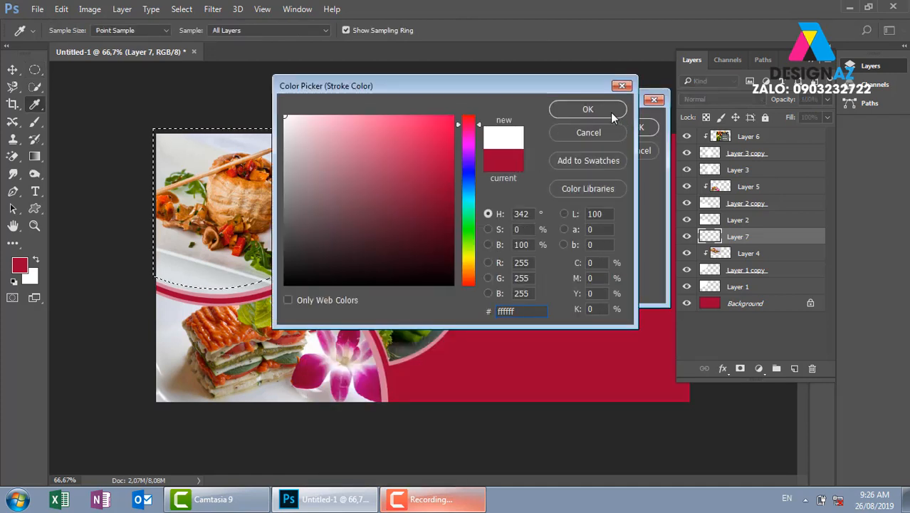
pyautogui.click(610, 114)
pyautogui.click(639, 128)
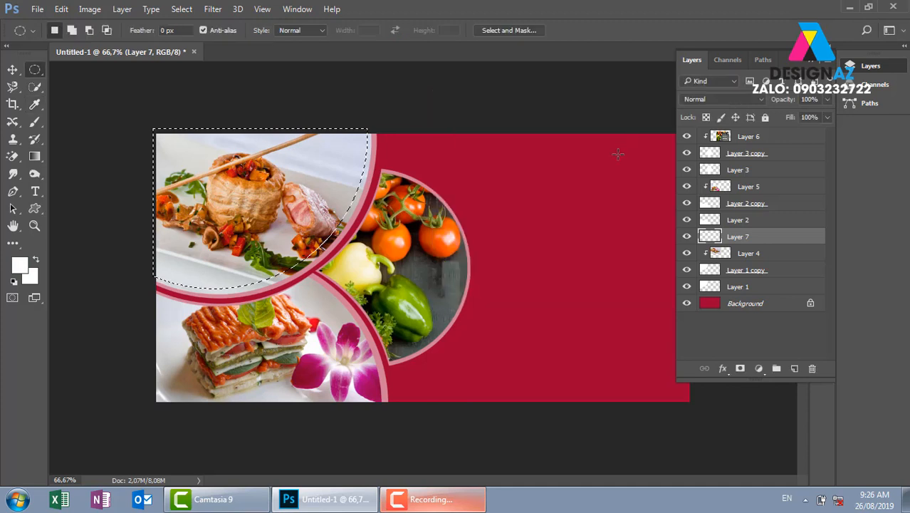
pyautogui.press('v')
pyautogui.hotkey('ctrl', 'd')
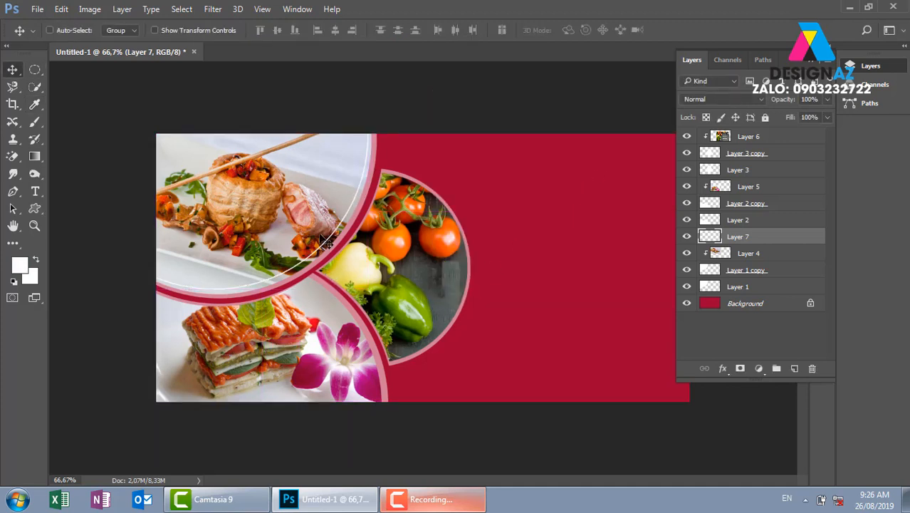
# Erase the upper end of the white arc on Layer 7 using a rectangular selection across the top of the upper photo, then deselect
pyautogui.hotkey('ctrl', '+')
pyautogui.moveTo(291, 142); pyautogui.dragTo(358, 191)
pyautogui.press('ctrl')
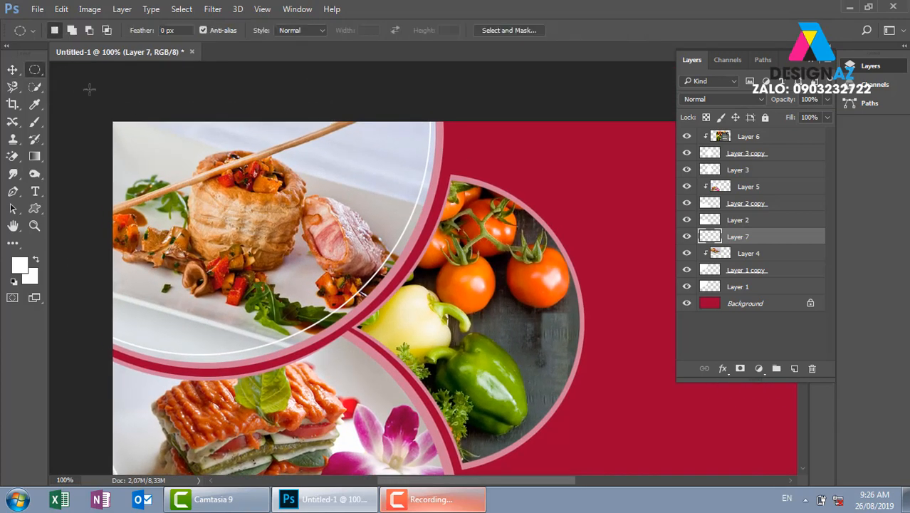
pyautogui.rightClick(37, 74)
pyautogui.click(99, 71)
pyautogui.moveTo(113, 121); pyautogui.dragTo(562, 176)
pyautogui.press('Delete')
pyautogui.hotkey('ctrl', 'd')
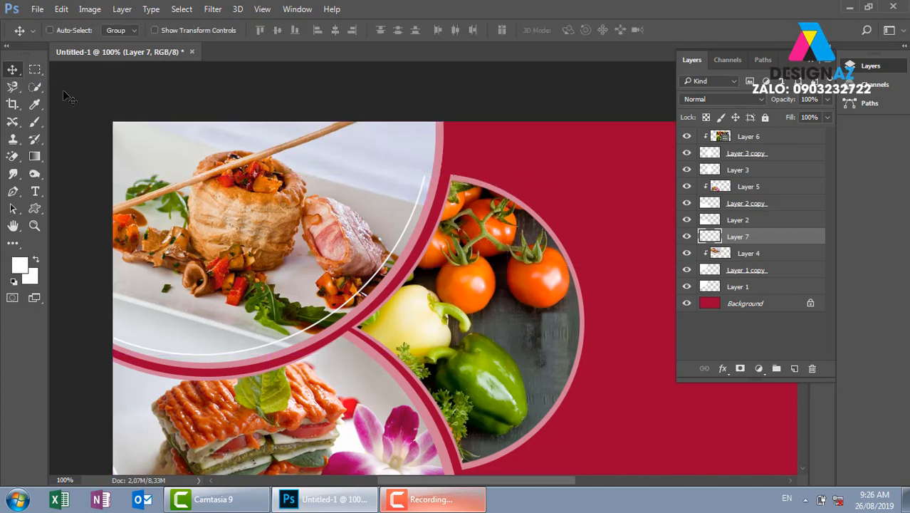
# Draw a small circular selection at the upper tip of the white arc and fill it with white as an end dot
pyautogui.rightClick(41, 72)
pyautogui.click(92, 82)
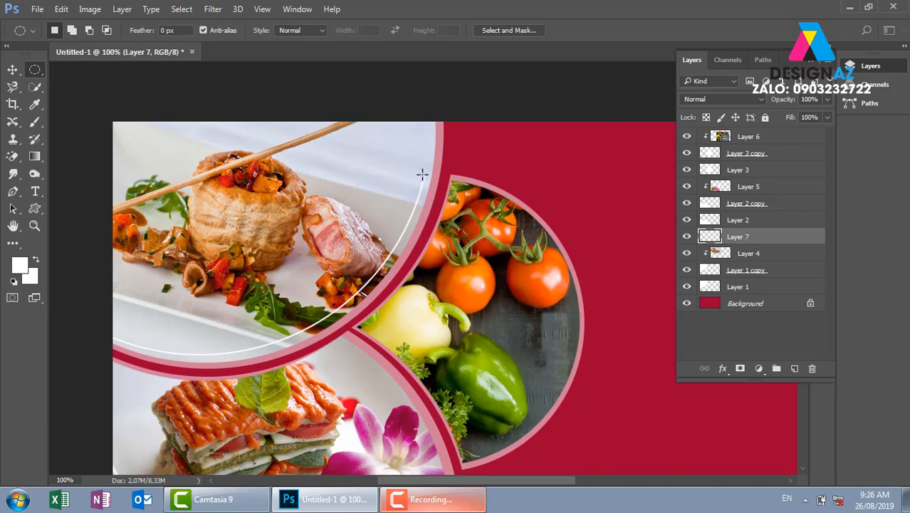
pyautogui.moveTo(418, 168); pyautogui.dragTo(428, 180)
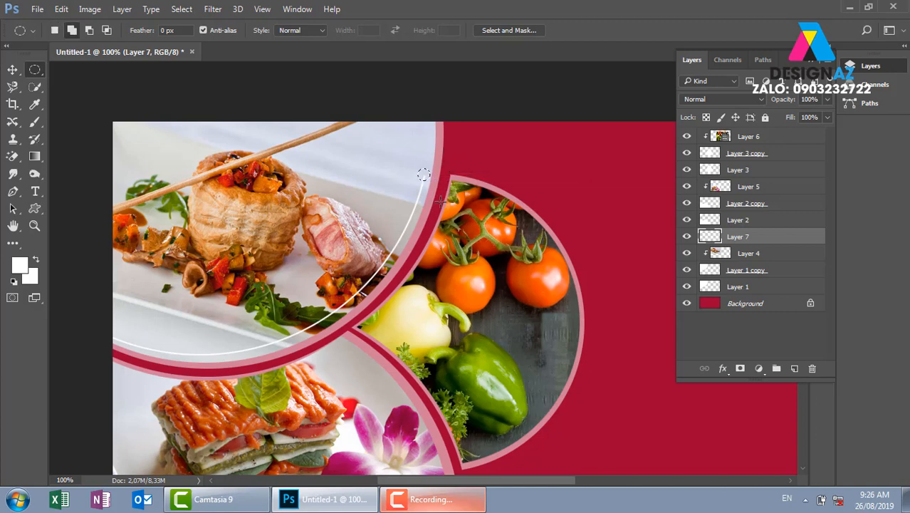
pyautogui.hotkey('alt', 'Delete')
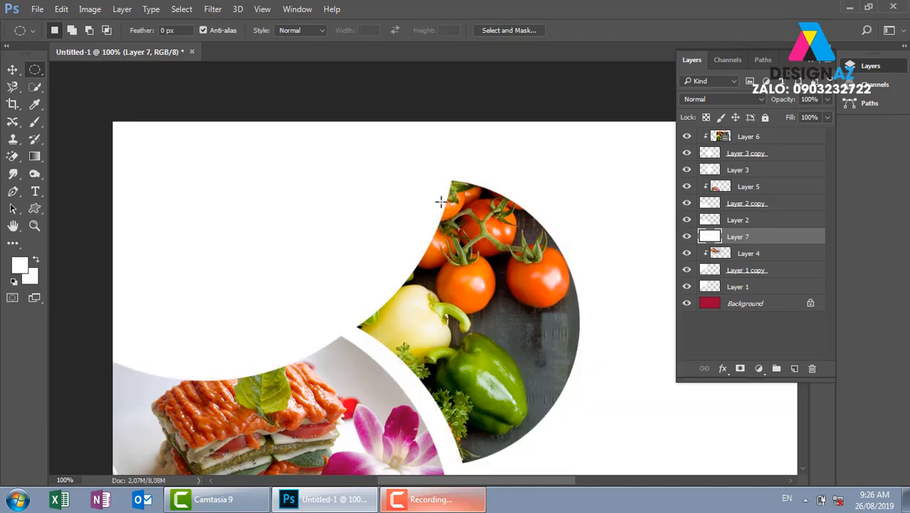
pyautogui.hotkey('ctrl', 'z')
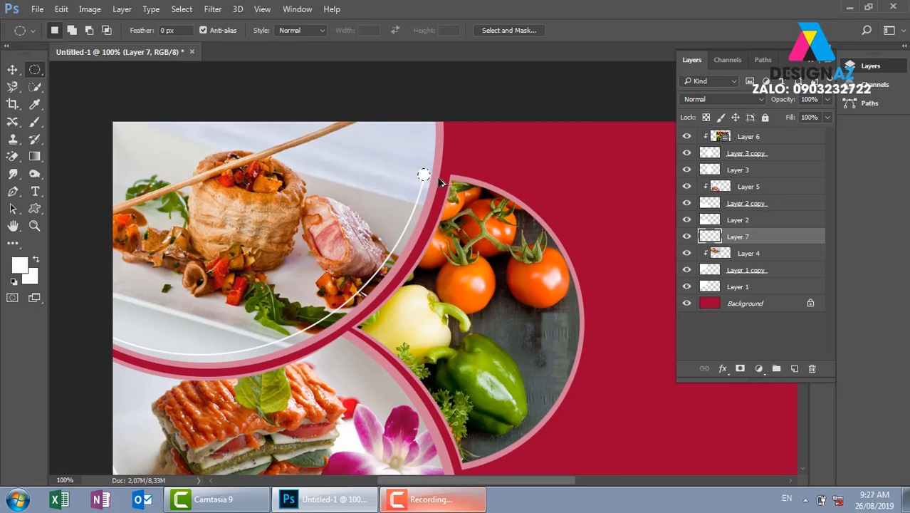
pyautogui.hotkey('alt', 'Delete')
pyautogui.press('v')
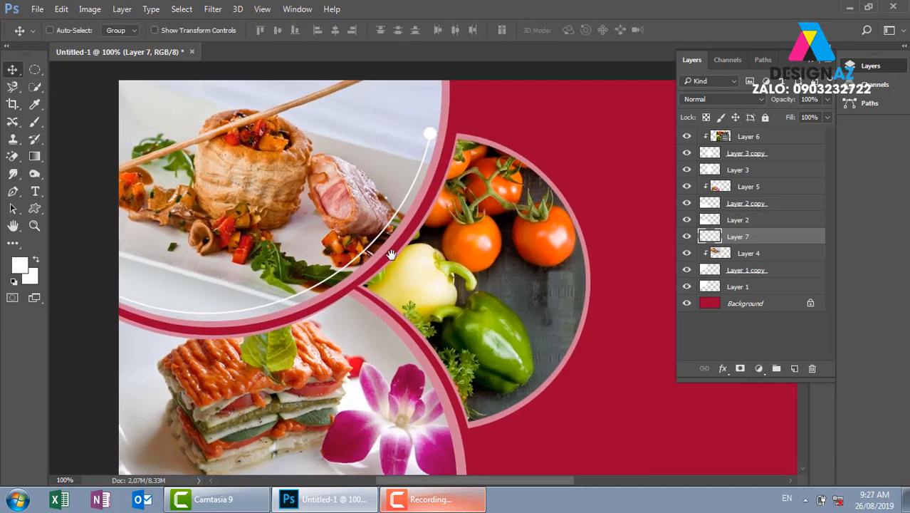
pyautogui.moveTo(200, 347); pyautogui.dragTo(206, 307)
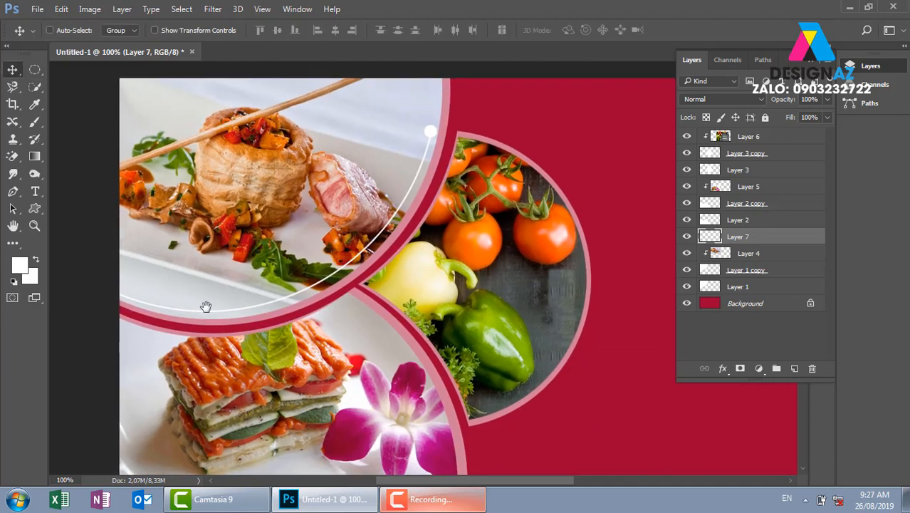
pyautogui.hotkey('ctrl', '-')
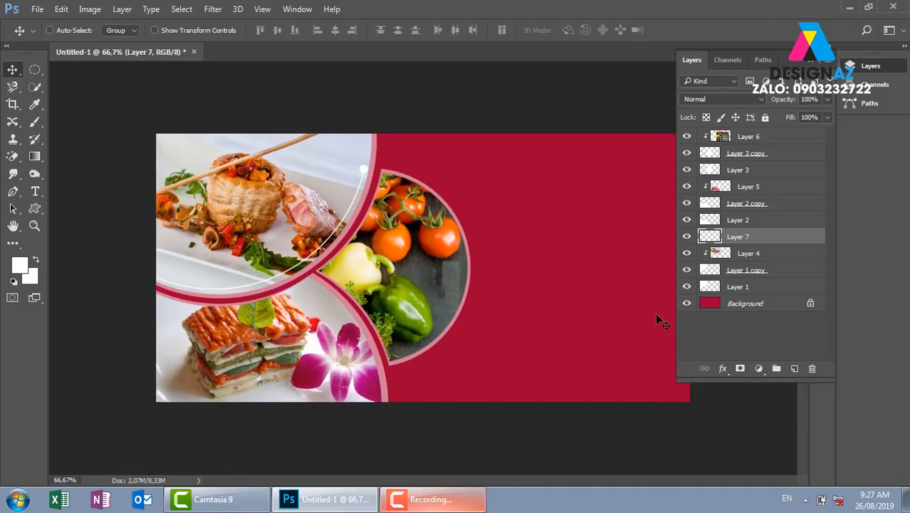
# Select Layer 6, load the outline of Layer 3 copy as a selection, and add a new layer above Layer 6
pyautogui.rightClick(442, 261)
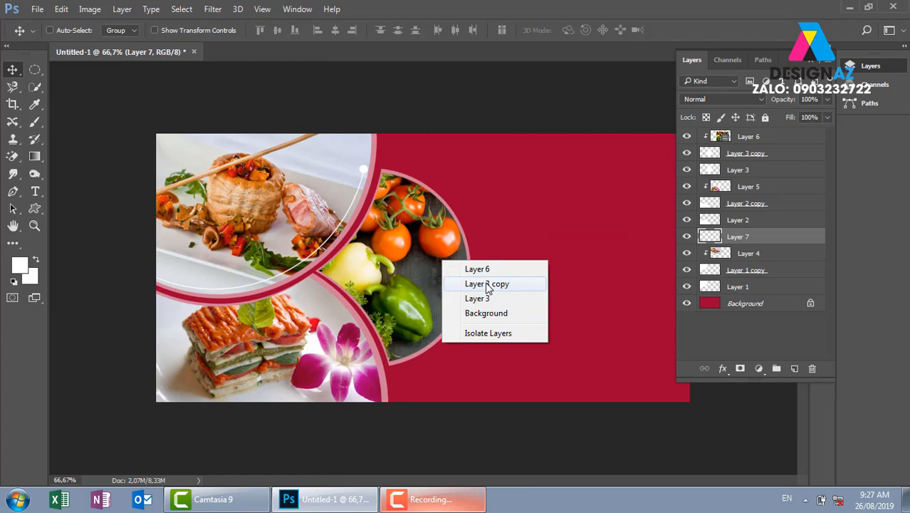
pyautogui.click(491, 269)
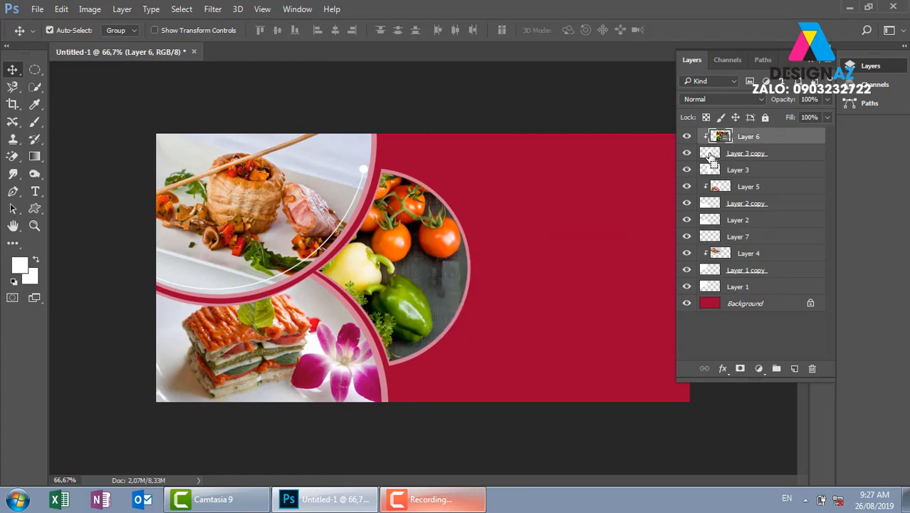
pyautogui.keyDown('ctrl'); pyautogui.click(710, 154); pyautogui.keyUp('ctrl')
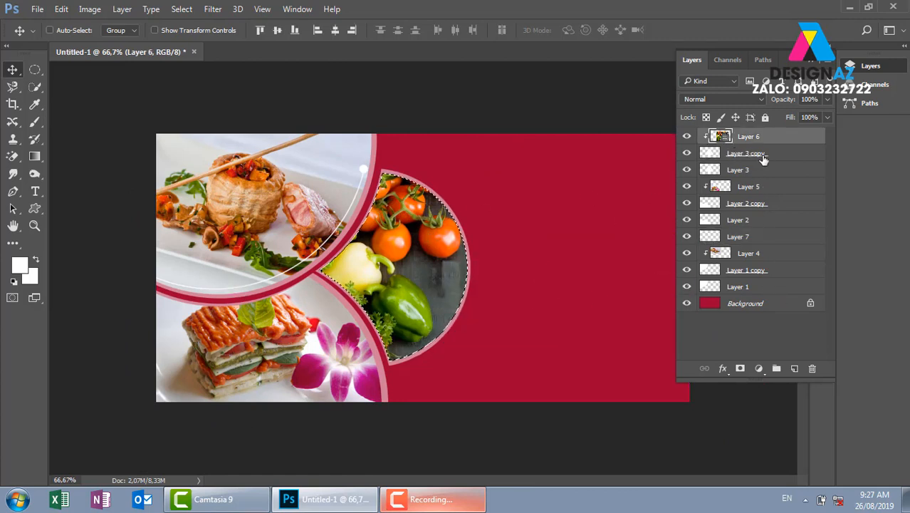
pyautogui.hotkey('ctrl', 'd')
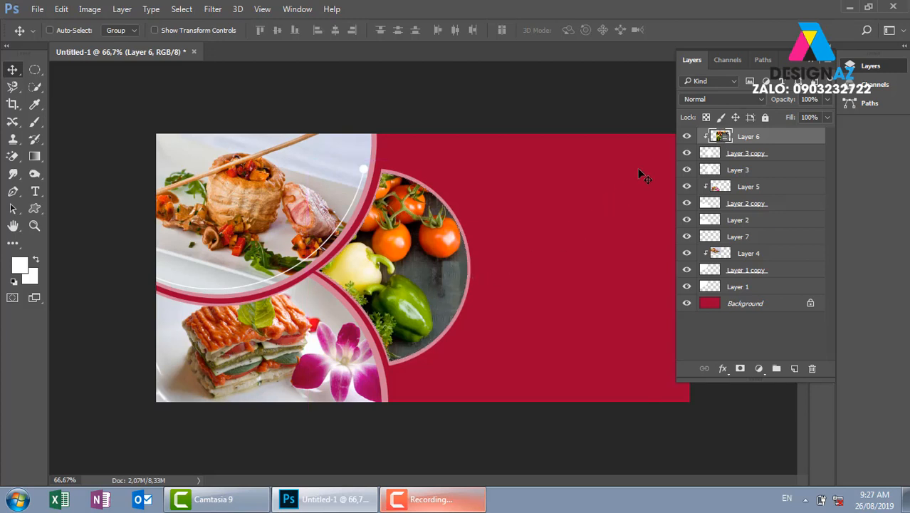
pyautogui.keyDown('ctrl'); pyautogui.click(713, 156); pyautogui.keyUp('ctrl')
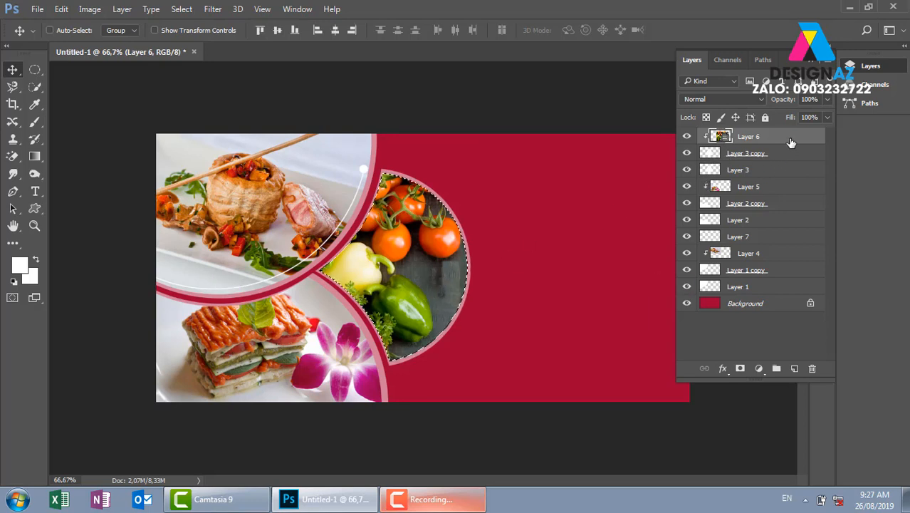
pyautogui.click(794, 369)
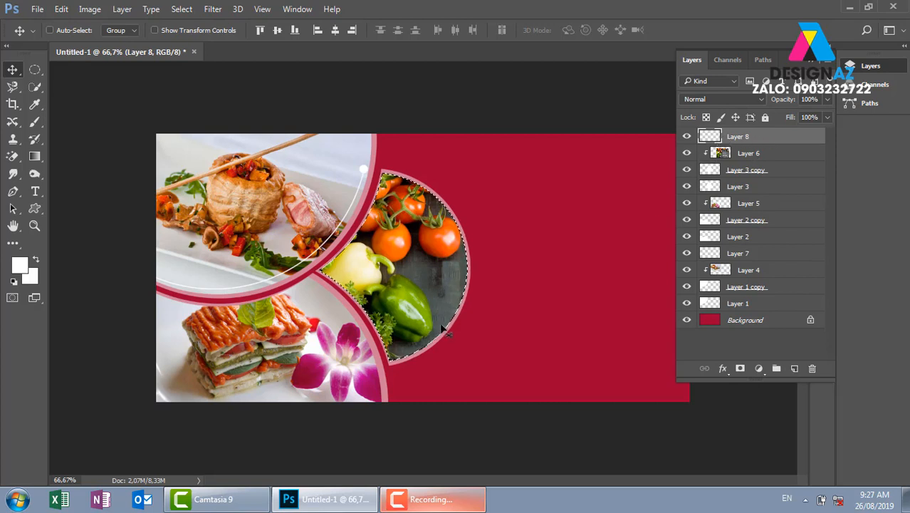
# Stroke the vegetables shape's selection with a thin white line on Layer 8 and deselect
pyautogui.press('m')
pyautogui.rightClick(434, 270)
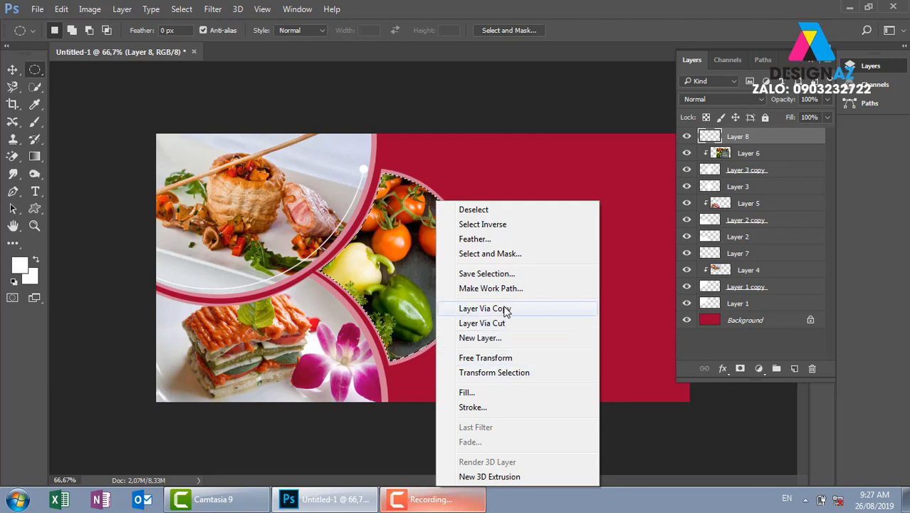
pyautogui.click(493, 407)
pyautogui.click(636, 128)
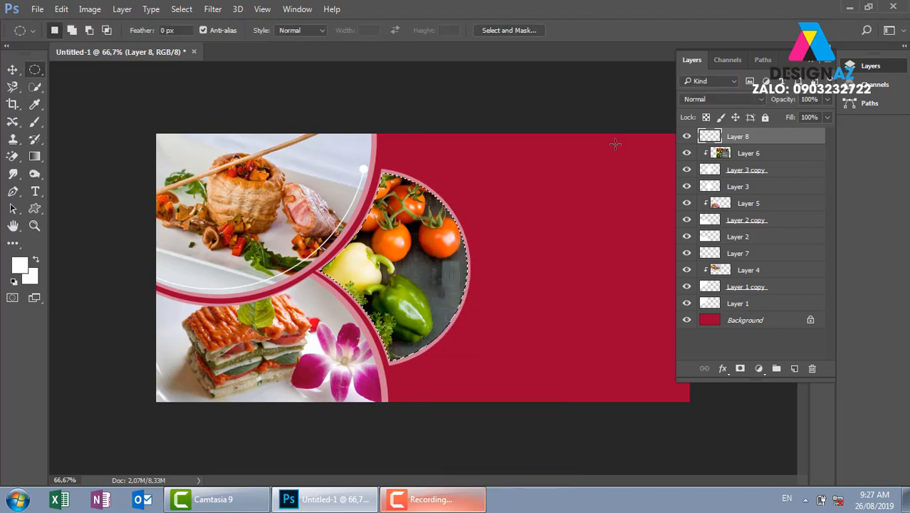
pyautogui.hotkey('ctrl', 'd')
# Nudge the white outline on Layer 8 left so its curve sits inside the vegetables frame's outer edge
pyautogui.press('v')
pyautogui.press('Down')
pyautogui.press('Down')
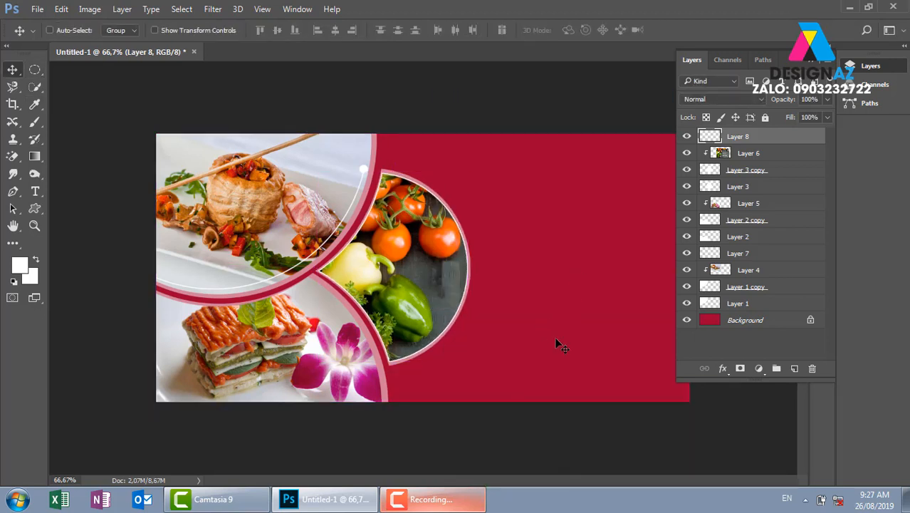
pyautogui.press('Left')
pyautogui.press('Left')
pyautogui.press('Left')
pyautogui.press('Left')
pyautogui.press('Left')
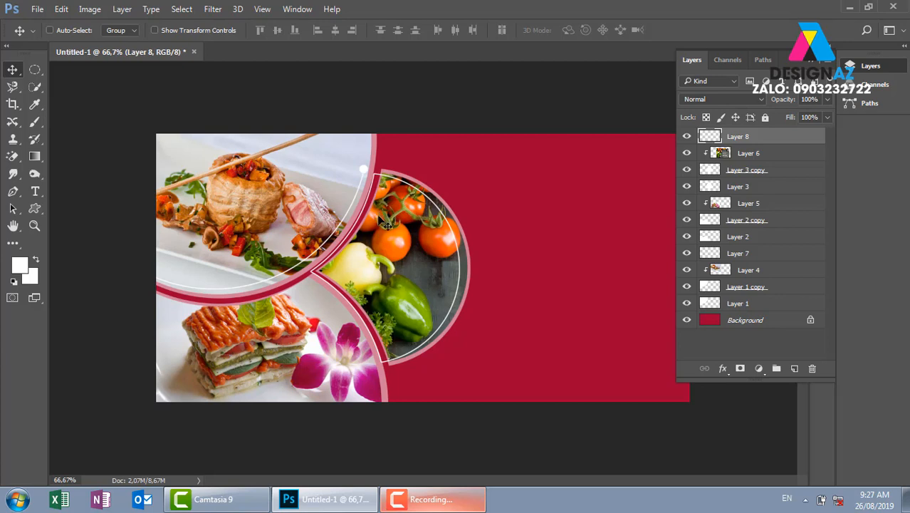
# Erase the left and lower parts of the Layer 8 outline with elliptical selections, keeping only the arc along the vegetables' right side
pyautogui.press('m')
pyautogui.moveTo(246, 133); pyautogui.dragTo(394, 321)
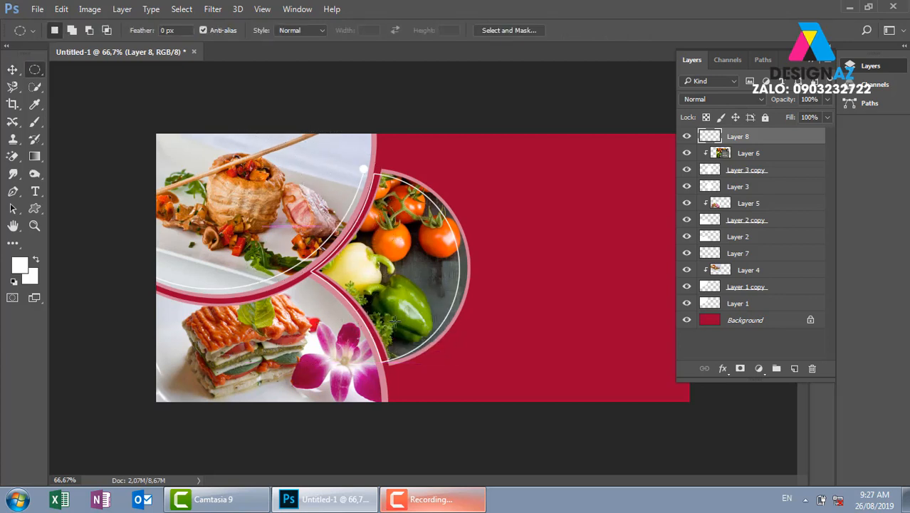
pyautogui.press('ctrl')
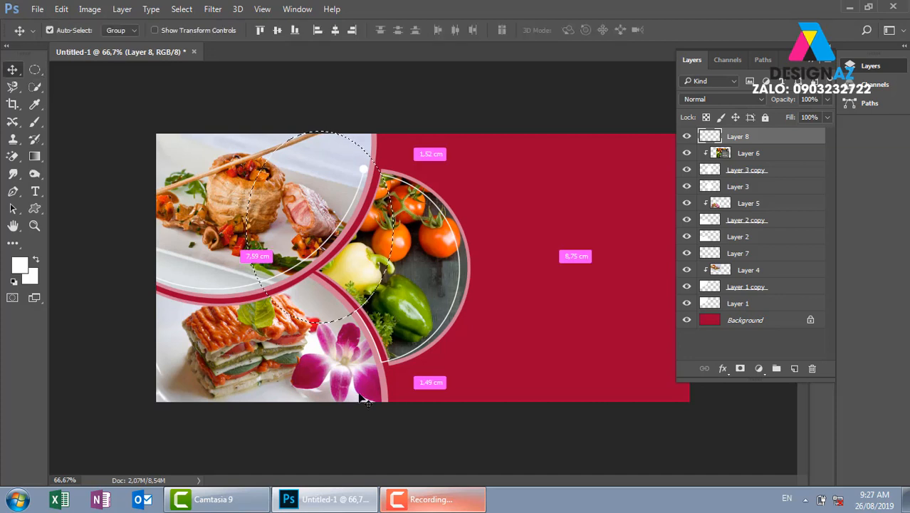
pyautogui.moveTo(303, 414); pyautogui.dragTo(410, 383)
pyautogui.moveTo(293, 420); pyautogui.dragTo(482, 301)
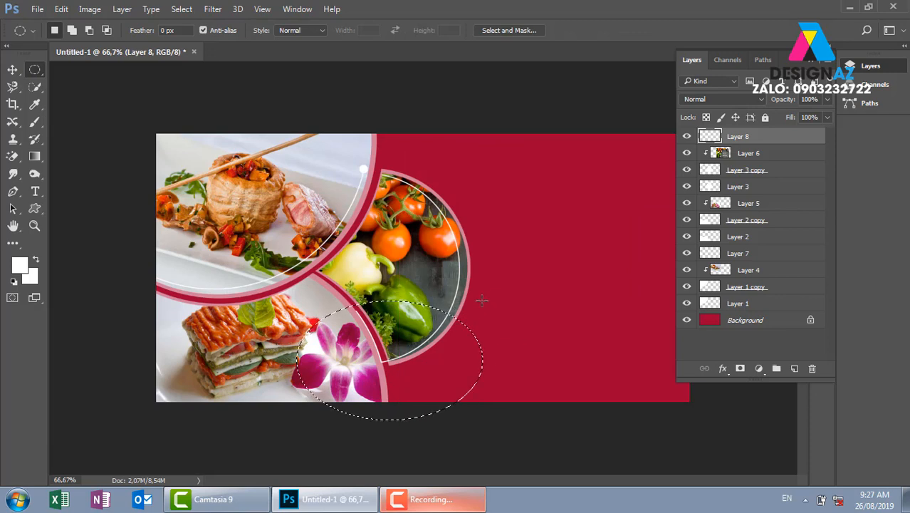
pyautogui.press('v')
pyautogui.hotkey('ctrl', 'd')
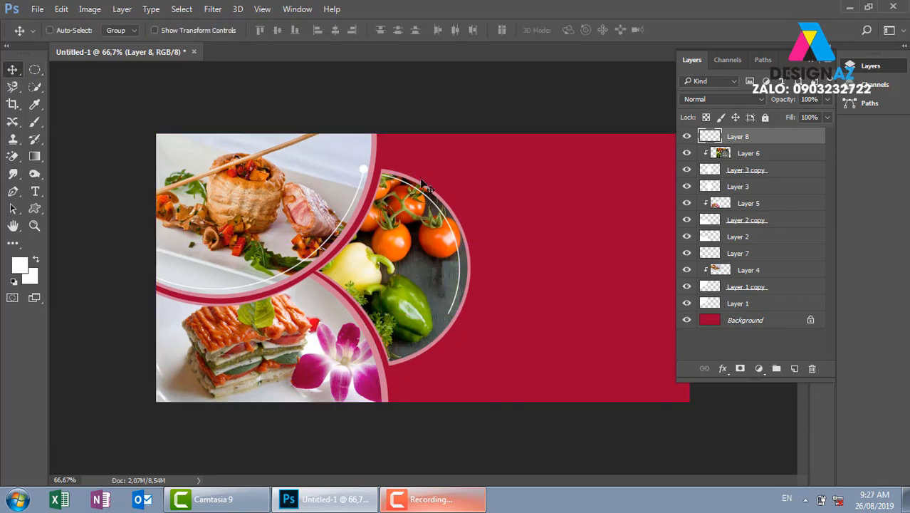
# Add a small white-filled circle at the lower tip of the vegetables photo's arc on Layer 8
pyautogui.hotkey('ctrl', '+')
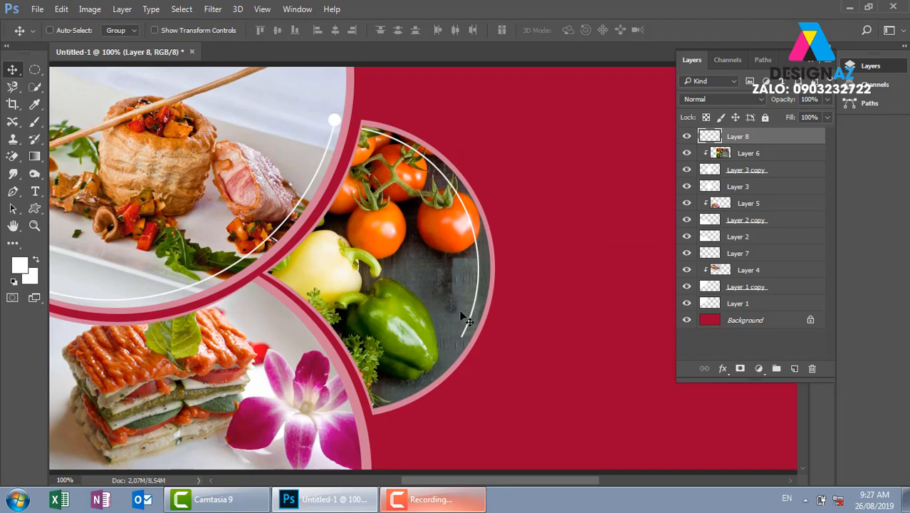
pyautogui.click(35, 69)
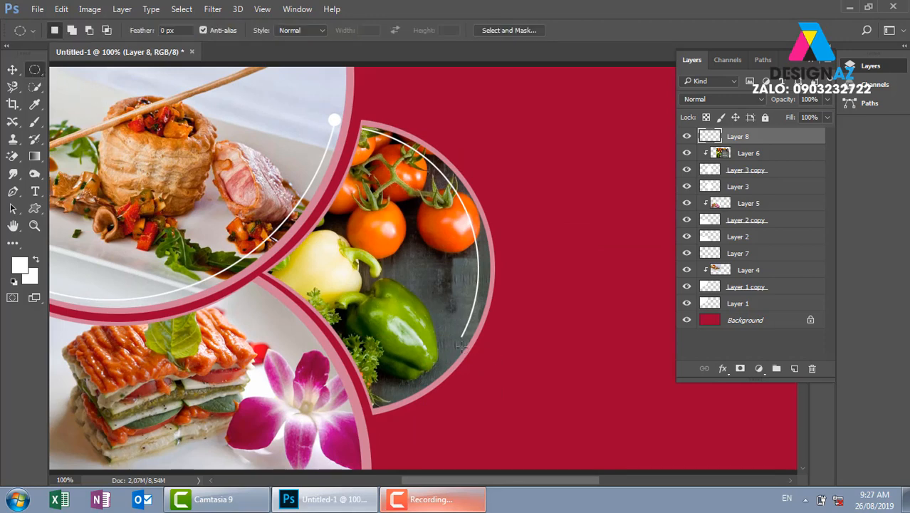
pyautogui.moveTo(452, 332); pyautogui.dragTo(464, 343)
pyautogui.press('v')
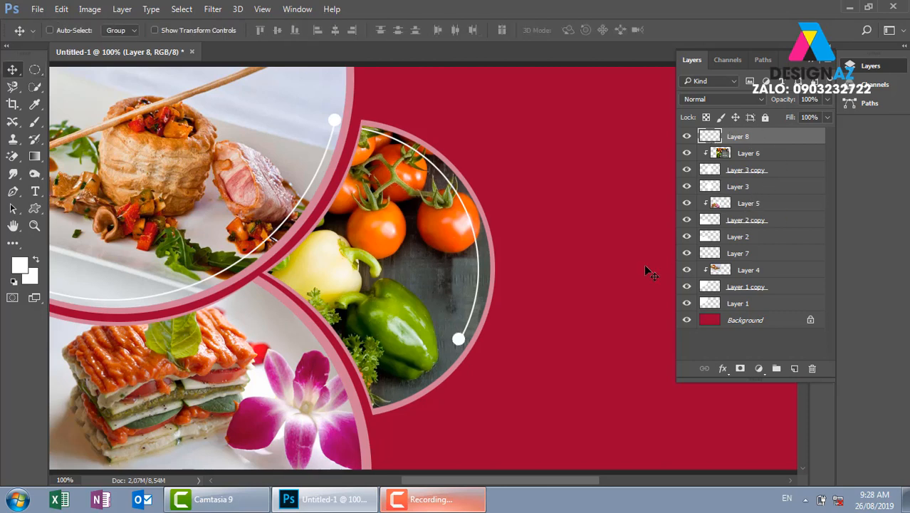
pyautogui.hotkey('ctrl', '-')
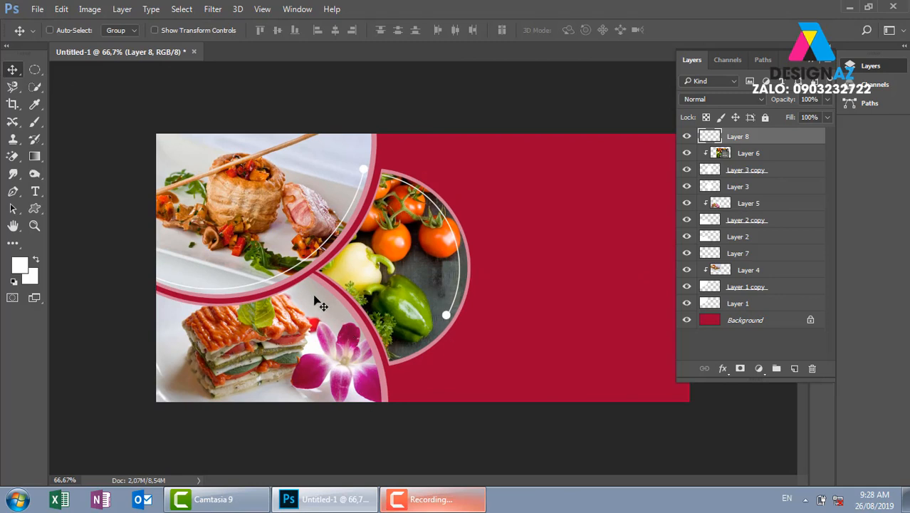
# Draw a large circular selection just inside the curved edge of the lower-left photo frame and add a new layer above Layer 8
pyautogui.hotkey('ctrl', '-')
pyautogui.click(36, 74)
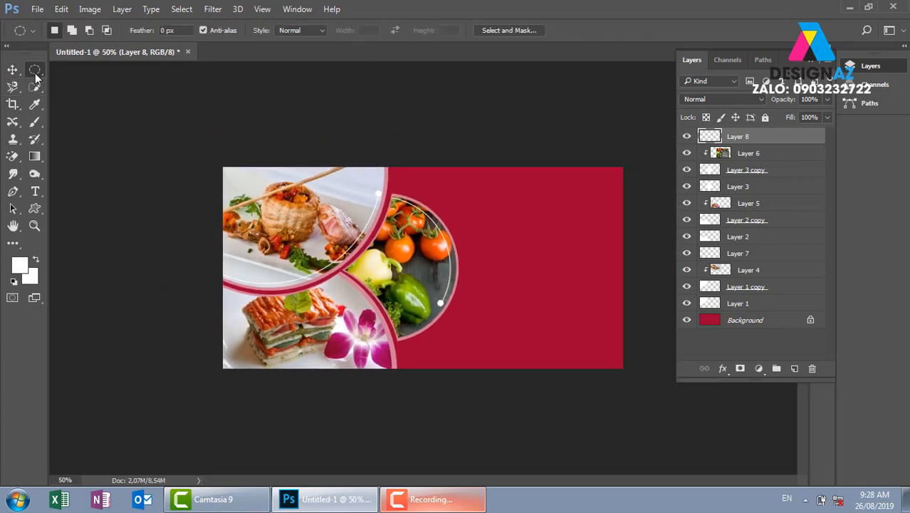
pyautogui.moveTo(223, 301); pyautogui.dragTo(430, 470)
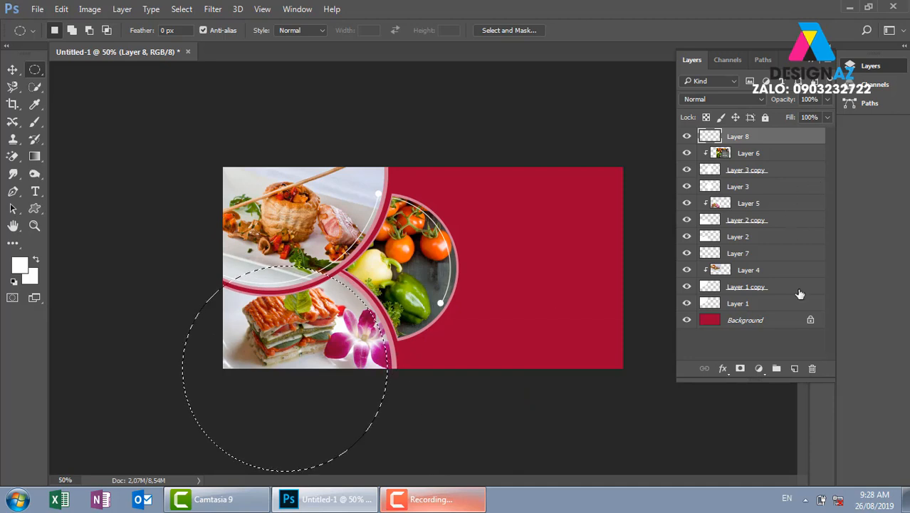
pyautogui.click(794, 368)
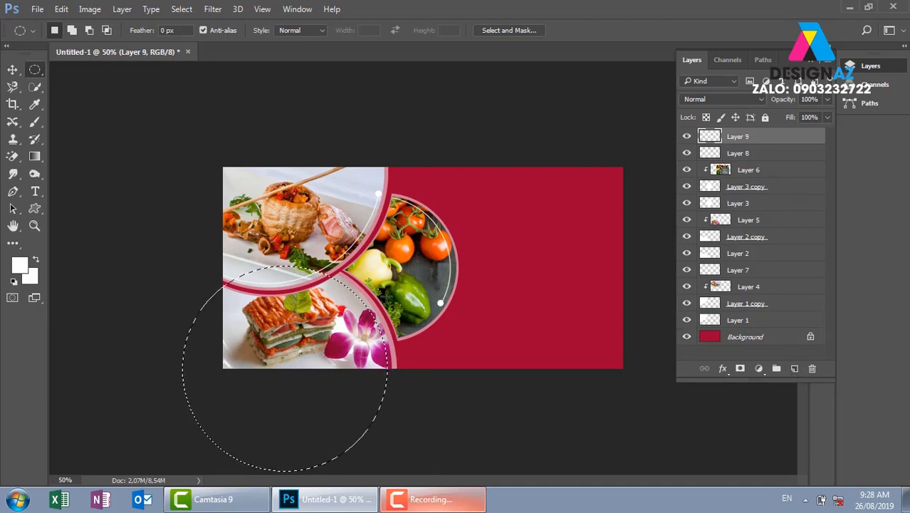
# Stroke the circular selection on Layer 9 with a centred 2 px white line and clear the selection
pyautogui.rightClick(338, 314)
pyautogui.click(374, 233)
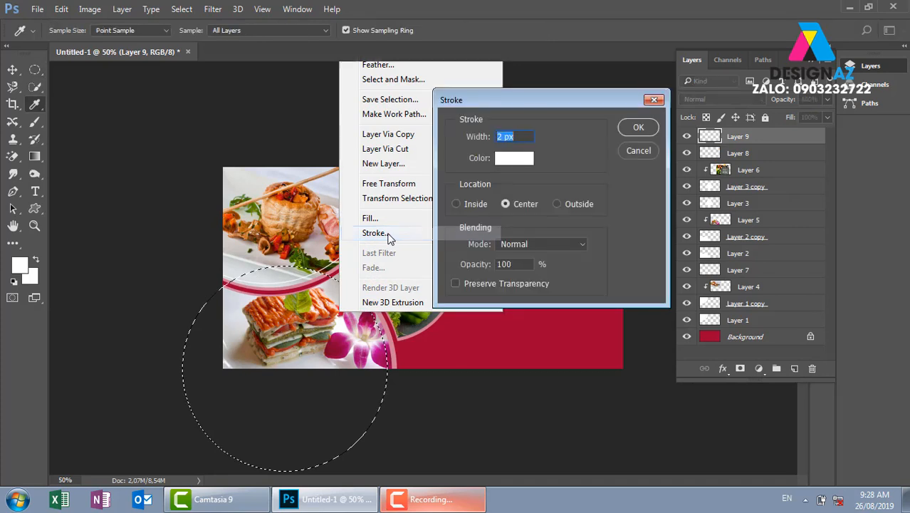
pyautogui.click(638, 128)
pyautogui.press('v')
pyautogui.hotkey('ctrl', 'd')
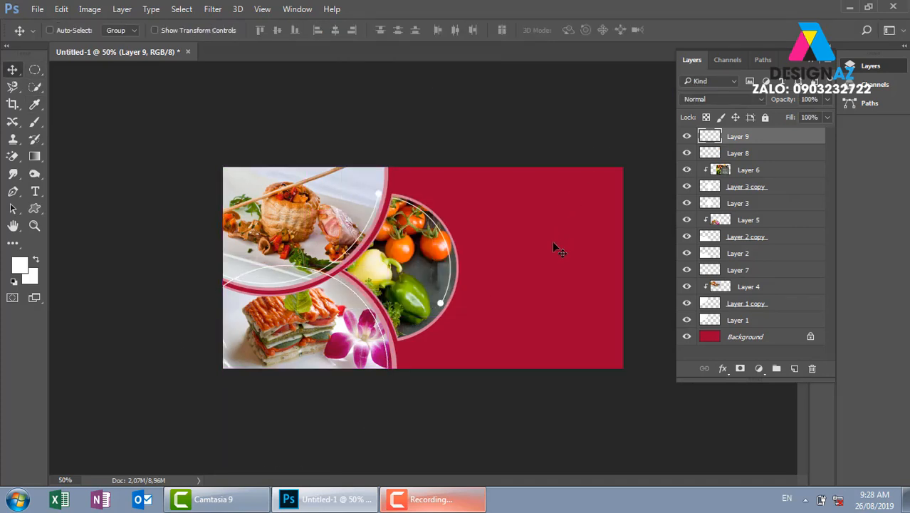
# Erase the upper part of the Layer 9 outline with a rectangular selection, keeping only the arc inside the lower-left photo's curved edge
pyautogui.hotkey('ctrl', '+')
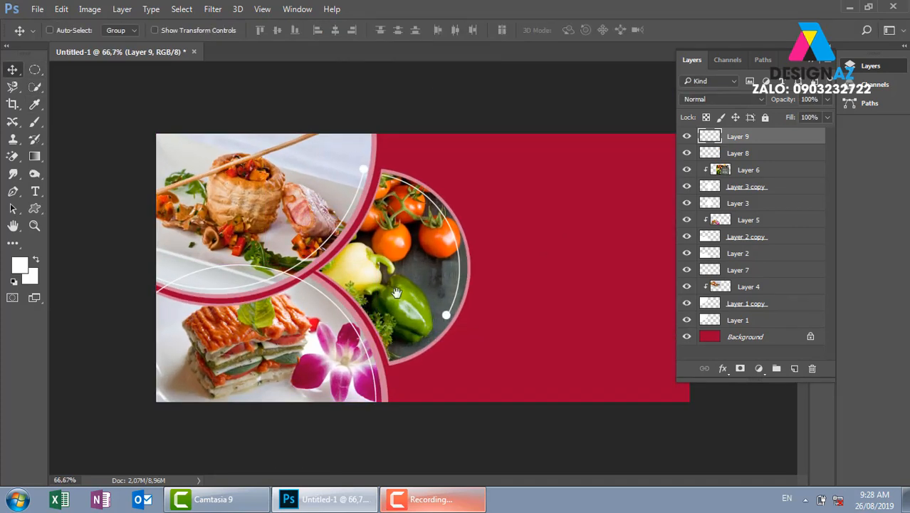
pyautogui.press('m')
pyautogui.rightClick(41, 70)
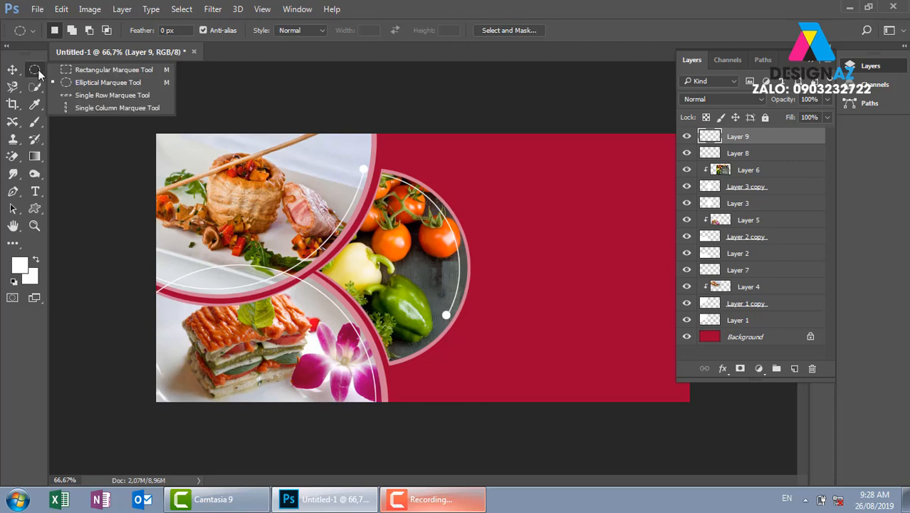
pyautogui.click(78, 68)
pyautogui.moveTo(236, 244); pyautogui.dragTo(383, 300)
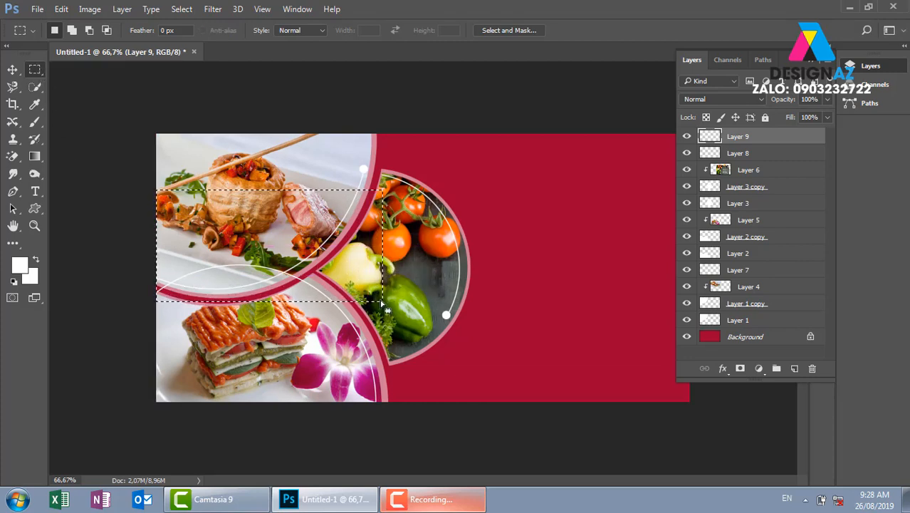
pyautogui.press('Delete')
pyautogui.press('v')
pyautogui.hotkey('ctrl', 'd')
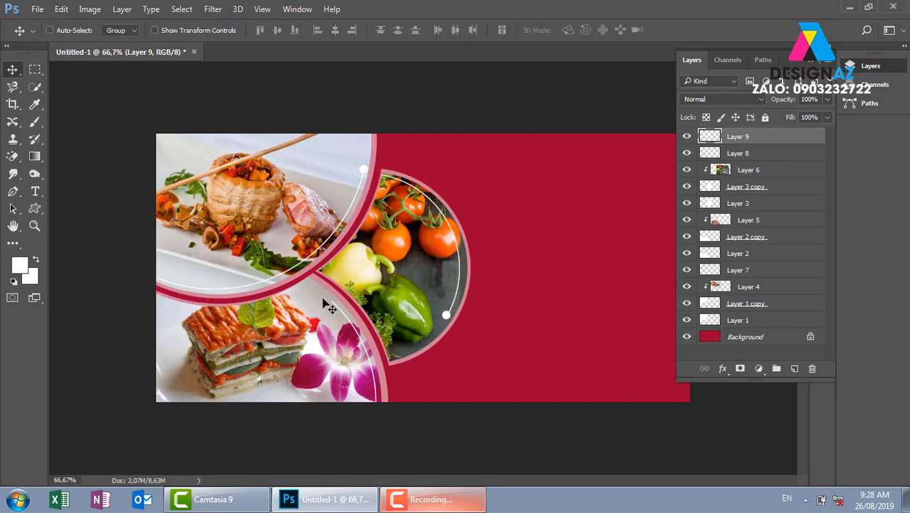
# Add a small white-filled circle at the upper tip of the lower-left photo's arc on Layer 9
pyautogui.hotkey('ctrl', '+')
pyautogui.hotkey('ctrl', '+')
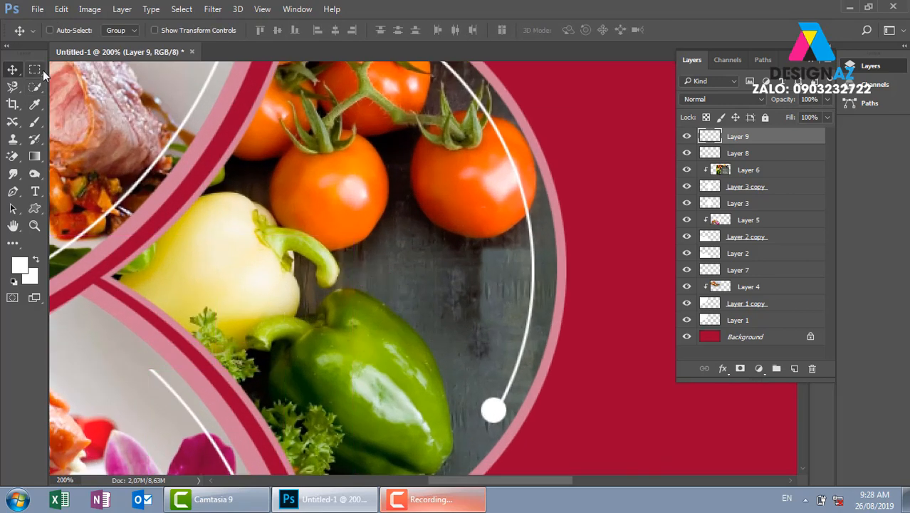
pyautogui.rightClick(39, 67)
pyautogui.click(69, 83)
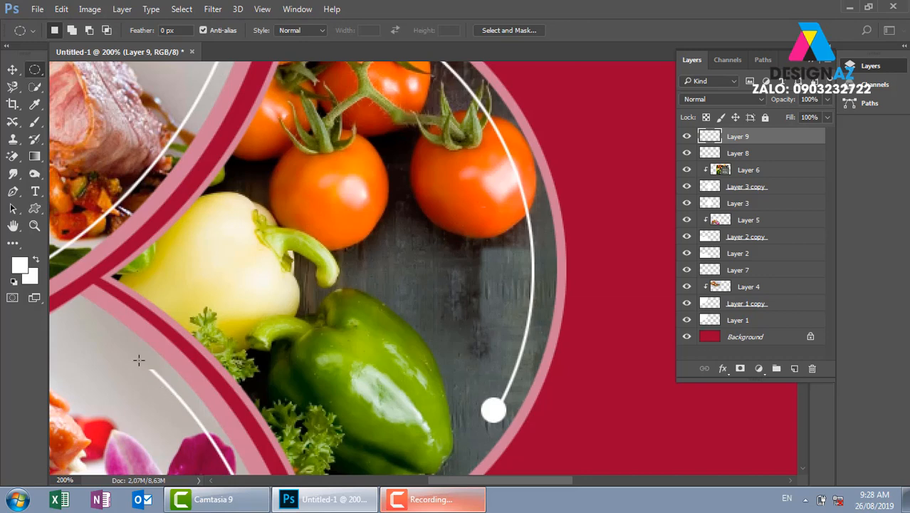
pyautogui.moveTo(136, 356); pyautogui.dragTo(158, 378)
pyautogui.hotkey('alt', 'BackSpace')
pyautogui.hotkey('ctrl', 'd')
pyautogui.press('v')
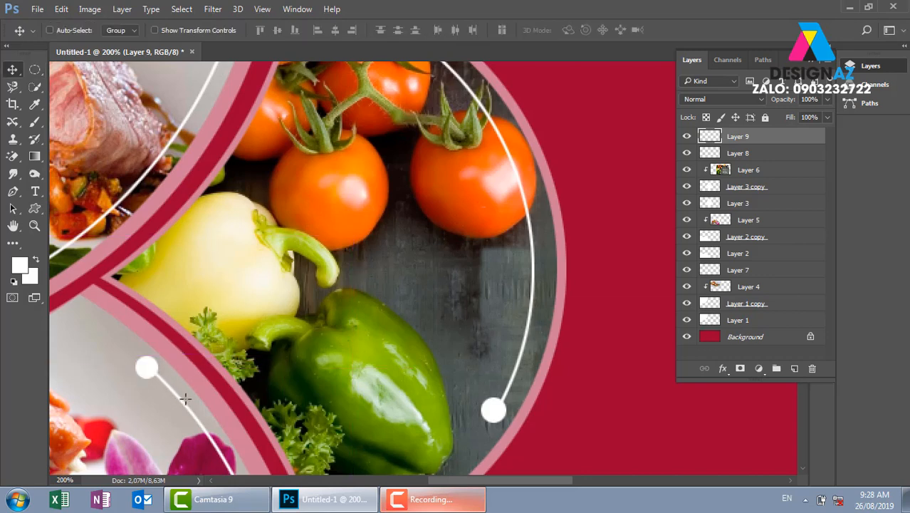
pyautogui.hotkey('ctrl', '-')
pyautogui.hotkey('ctrl', '-')
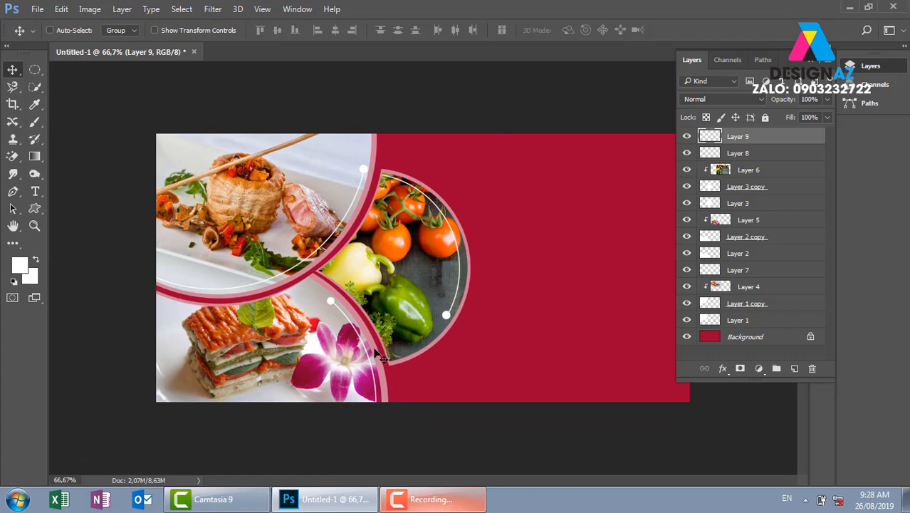
# Delete all layers above the Background to clear the banner for a new layout
pyautogui.keyDown('shift'); pyautogui.click(766, 326); pyautogui.keyUp('shift')
pyautogui.press('Delete')
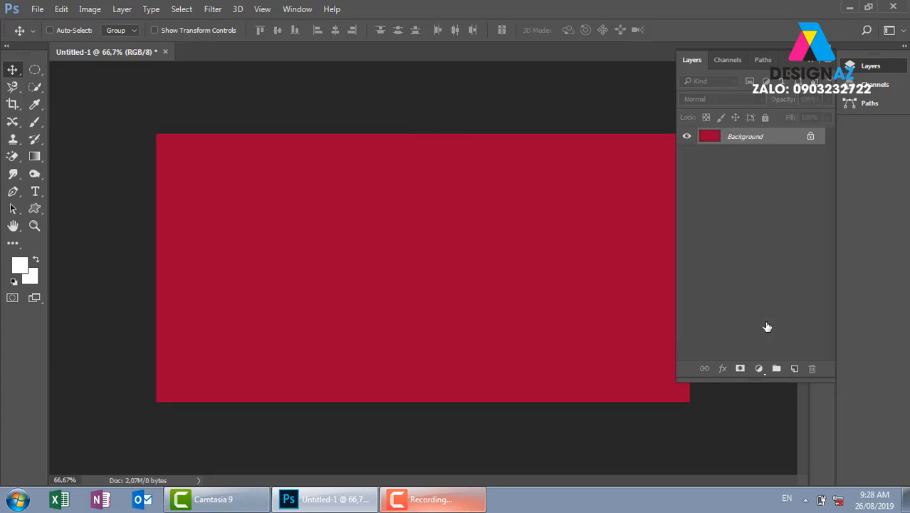
pyautogui.hotkey('ctrl', '-')
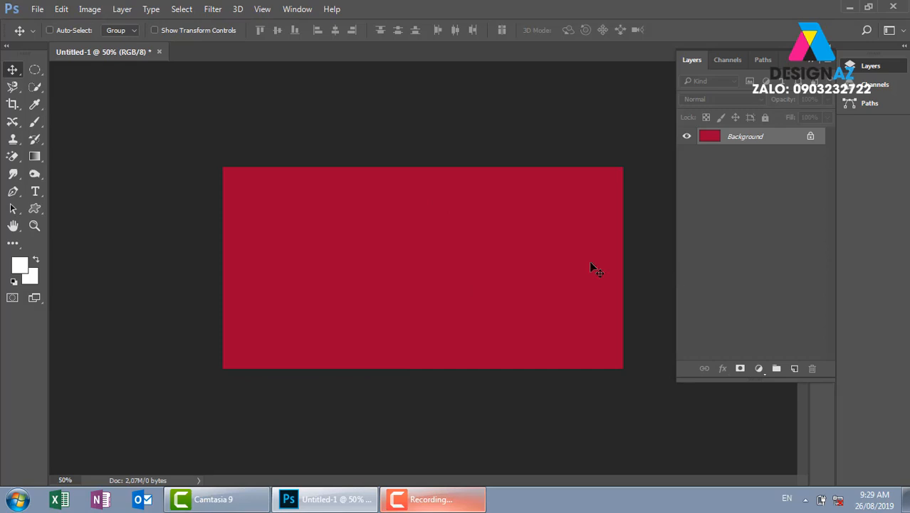
# Build a combined selection from one large circle left of the banner's centre and four smaller overlapping circles chained above and below it
pyautogui.click(33, 69)
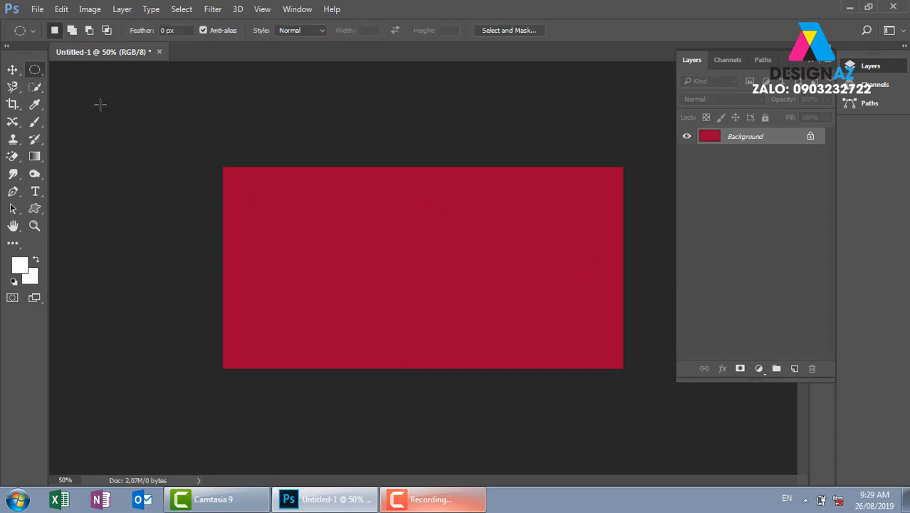
pyautogui.moveTo(330, 223); pyautogui.dragTo(414, 302)
pyautogui.press('shift')
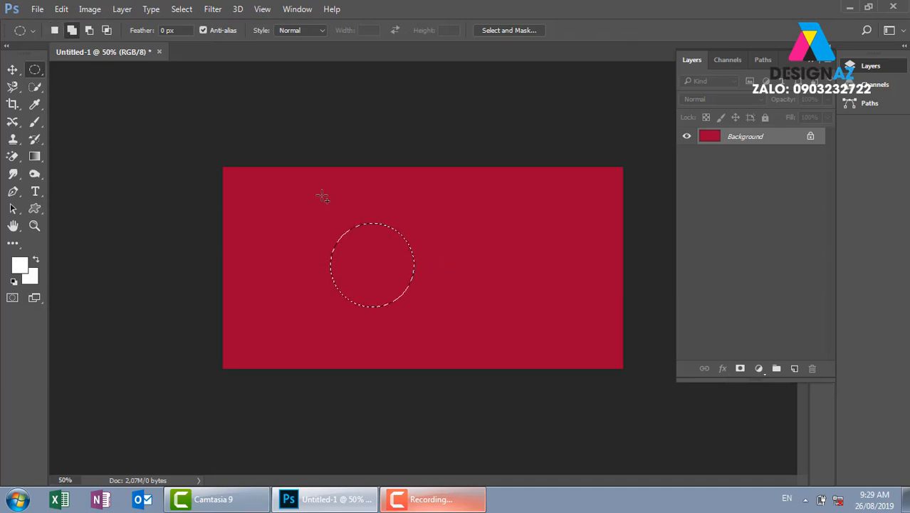
pyautogui.moveTo(321, 193); pyautogui.dragTo(367, 243)
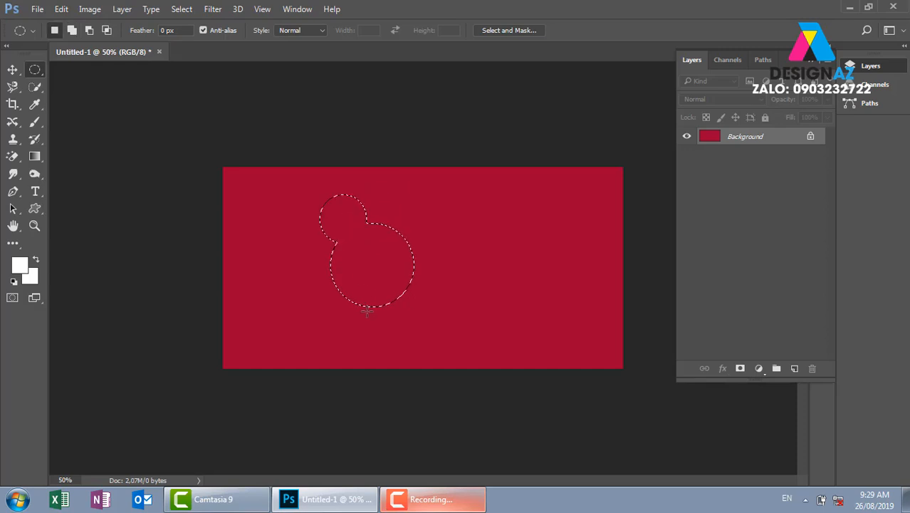
pyautogui.press('shift')
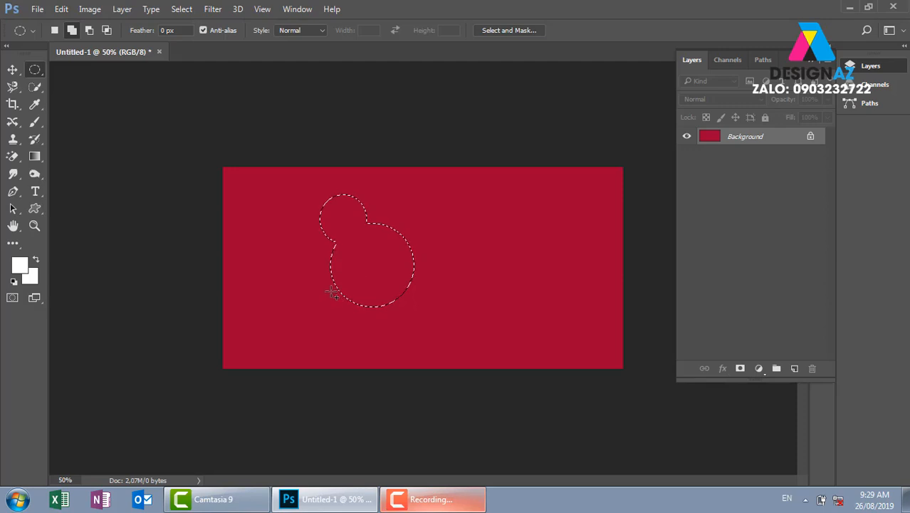
pyautogui.moveTo(333, 293); pyautogui.dragTo(378, 341)
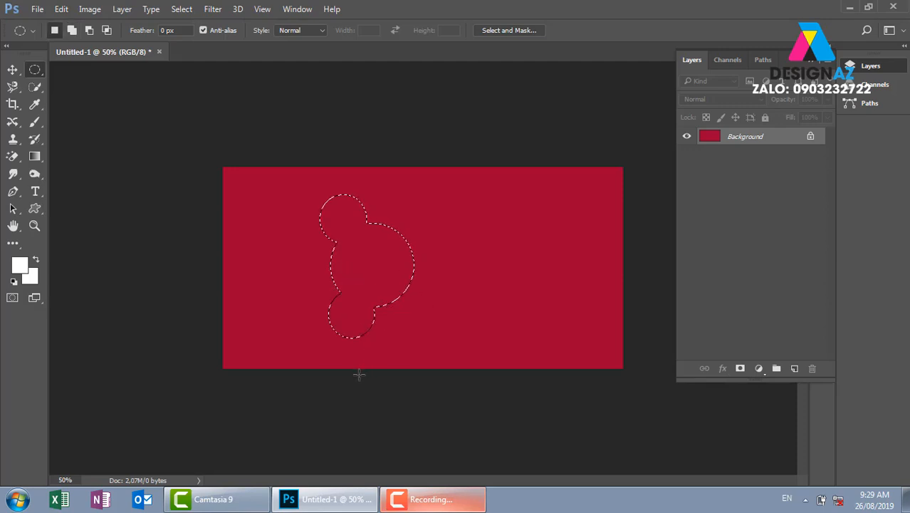
pyautogui.press('shift')
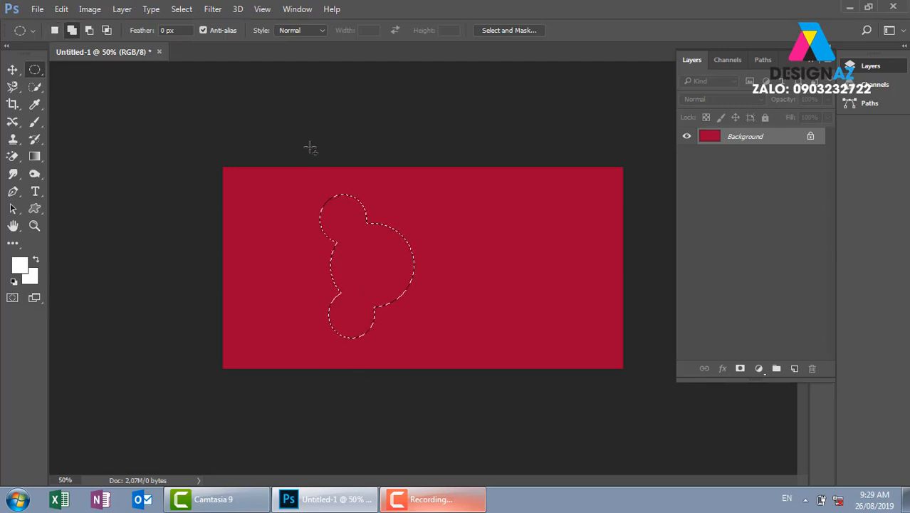
pyautogui.moveTo(309, 146); pyautogui.dragTo(361, 202)
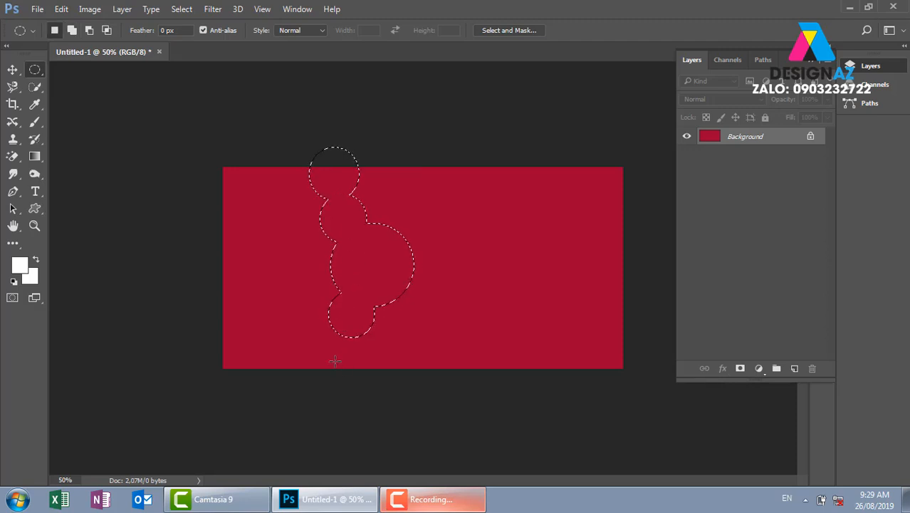
pyautogui.press('shift')
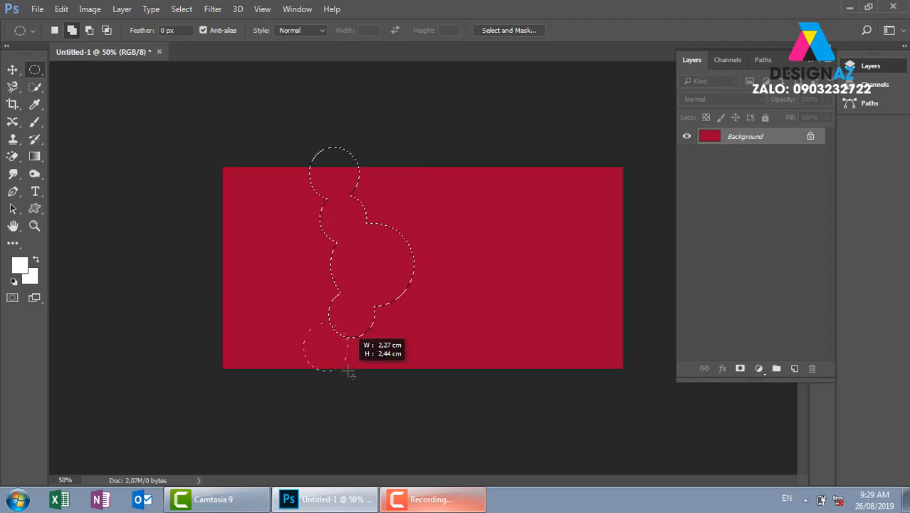
pyautogui.moveTo(348, 372); pyautogui.dragTo(348, 372)
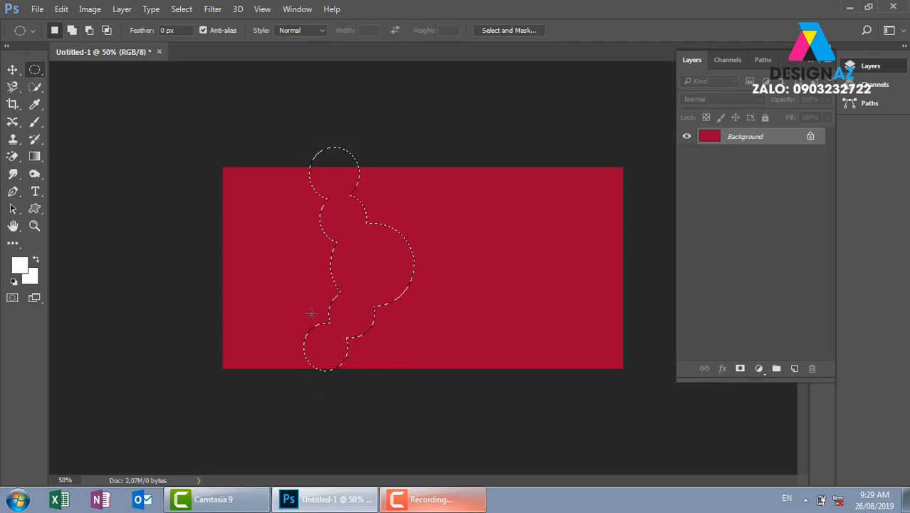
# Add large overlapping ellipses to the selection so it covers the banner's whole left side up to the chain of circles
pyautogui.press('shift')
pyautogui.moveTo(243, 143); pyautogui.dragTo(326, 255)
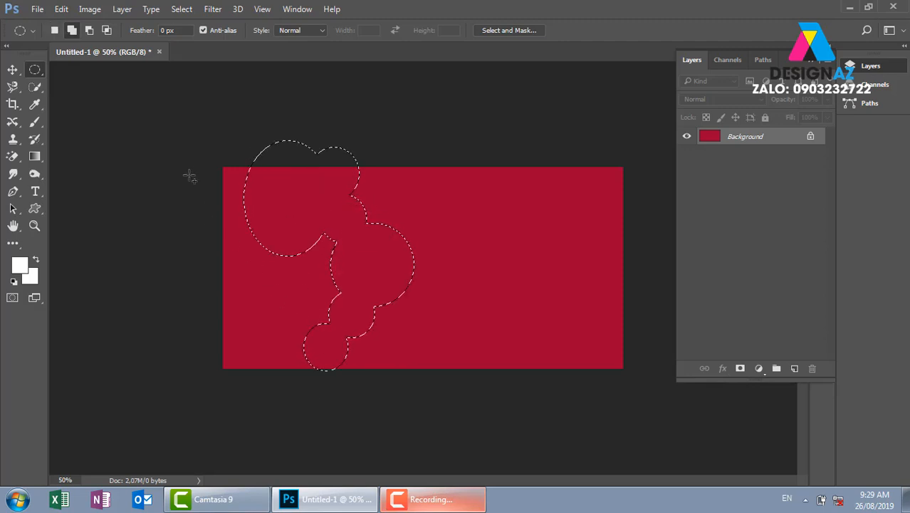
pyautogui.moveTo(189, 177); pyautogui.dragTo(288, 258)
pyautogui.press('shift')
pyautogui.moveTo(234, 240); pyautogui.dragTo(336, 272)
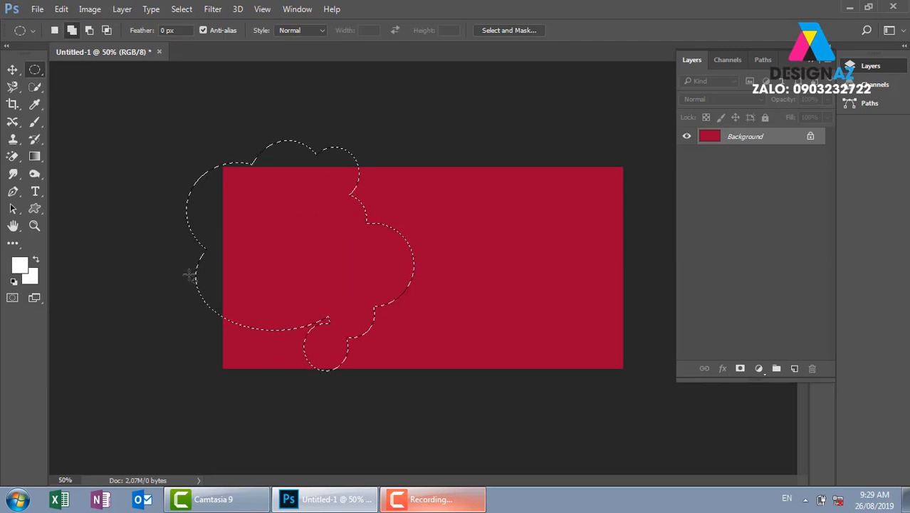
pyautogui.moveTo(190, 274); pyautogui.dragTo(305, 384)
pyautogui.moveTo(274, 288); pyautogui.dragTo(278, 415)
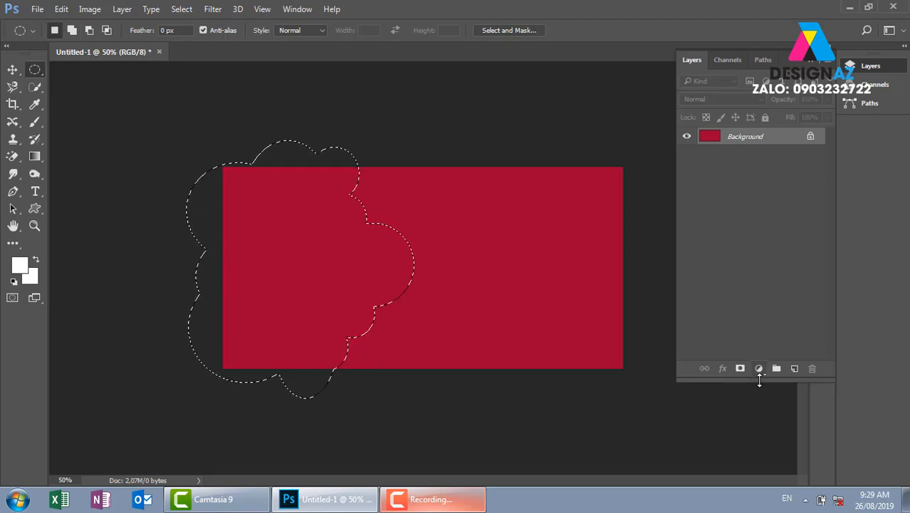
# Fill the scalloped selection with white on a new layer and clear the selection
pyautogui.click(794, 369)
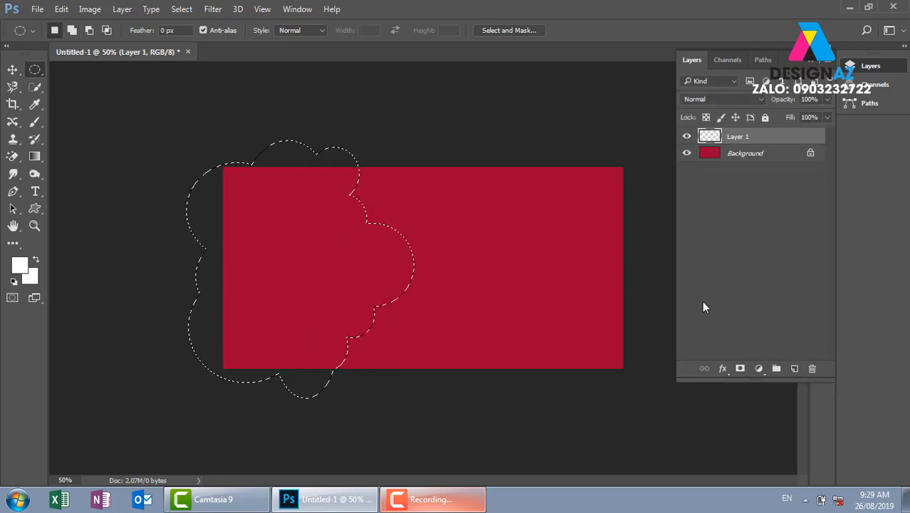
pyautogui.hotkey('alt', 'BackSpace')
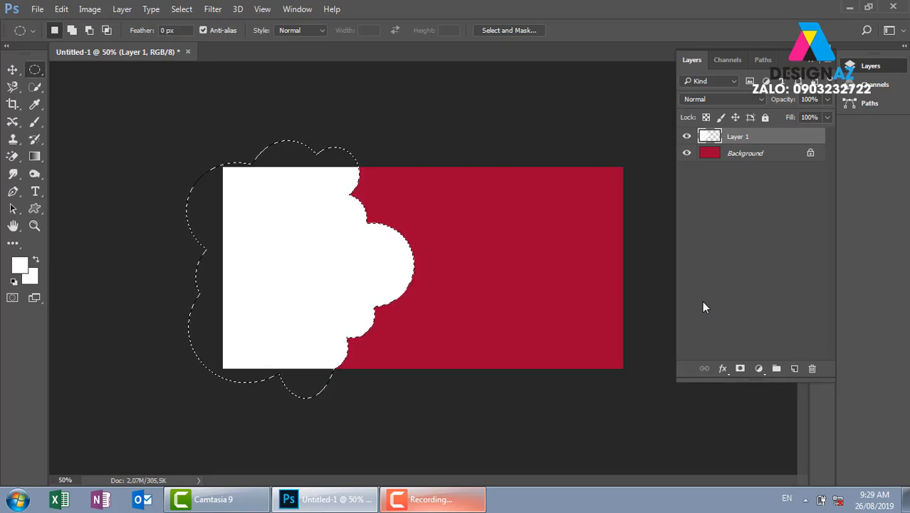
pyautogui.press('v')
pyautogui.hotkey('ctrl', 'd')
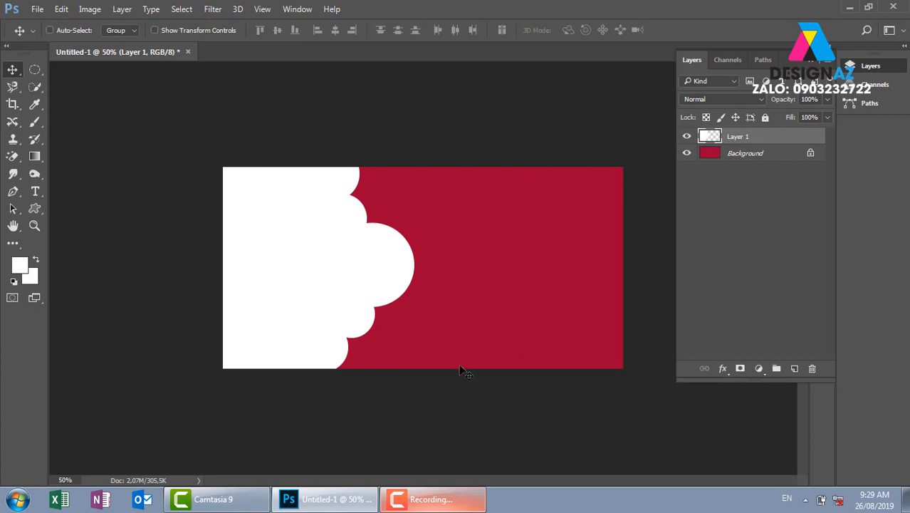
# Duplicate the white scalloped Layer 1, set the copy to 50% opacity and shift it slightly right as an offset edge band
pyautogui.rightClick(378, 284)
pyautogui.click(404, 277)
pyautogui.hotkey('ctrl', 'j')
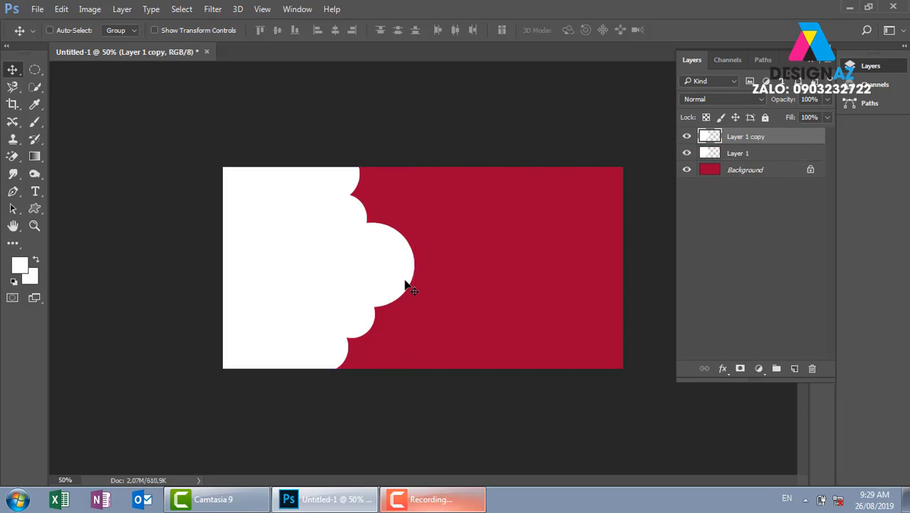
pyautogui.hotkey('shift', 'Right')
pyautogui.hotkey('shift', 'Right')
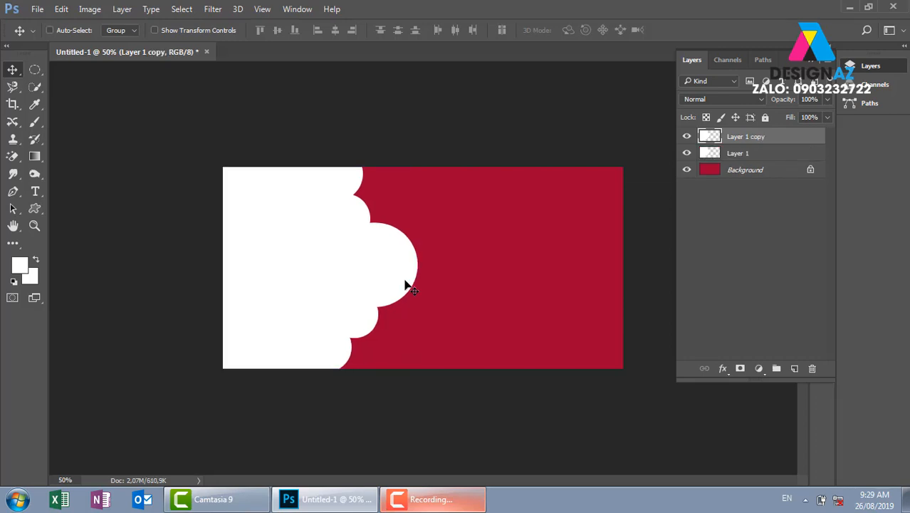
pyautogui.press('5')
pyautogui.press('Right')
pyautogui.press('Right')
pyautogui.press('Right')
pyautogui.press('Right')
pyautogui.press('Right')
pyautogui.press('Right')
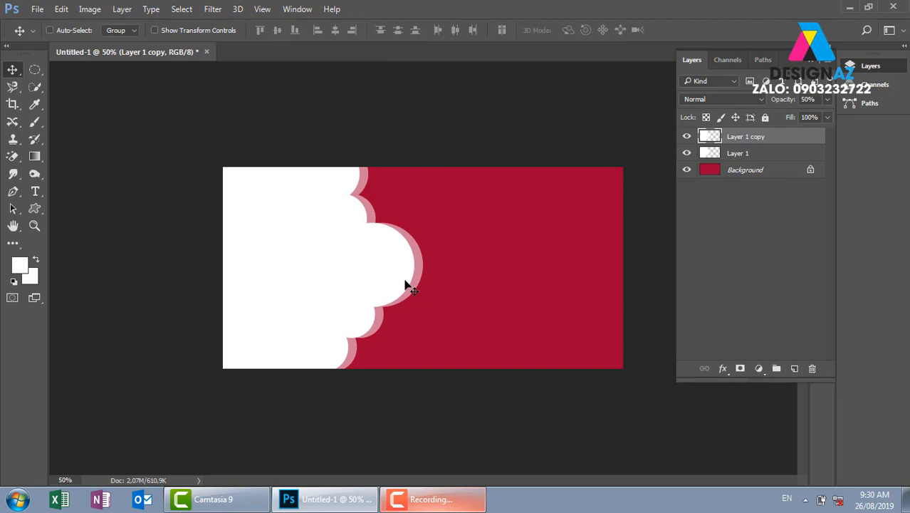
# Duplicate the translucent copy, shift the duplicate further right and set its opacity to 30% to form a second band
pyautogui.hotkey('ctrl', 'j')
pyautogui.hotkey('shift', 'Right')
pyautogui.hotkey('shift', 'Right')
pyautogui.hotkey('shift', 'Right')
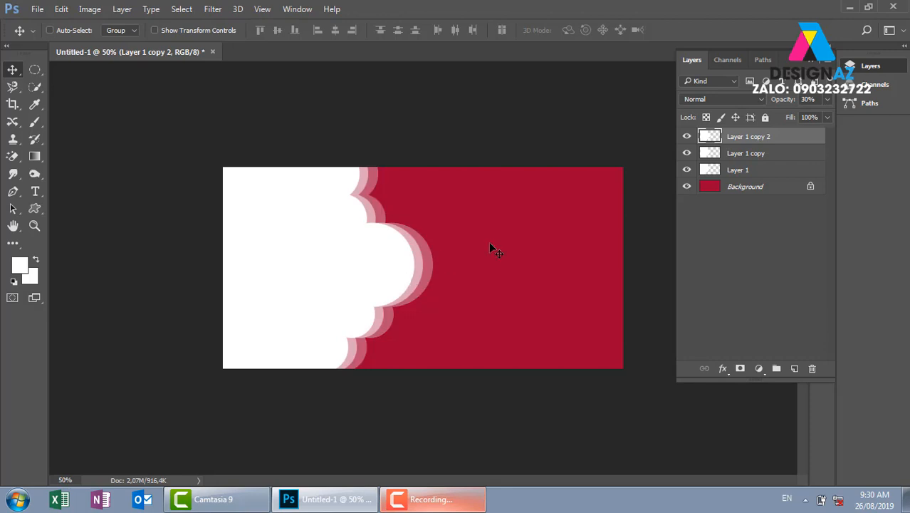
# Move Layer 1 copy and Layer 1 copy 2 below Layer 1, and make Layer 1 the active layer
pyautogui.keyDown('shift'); pyautogui.click(777, 158); pyautogui.keyUp('shift')
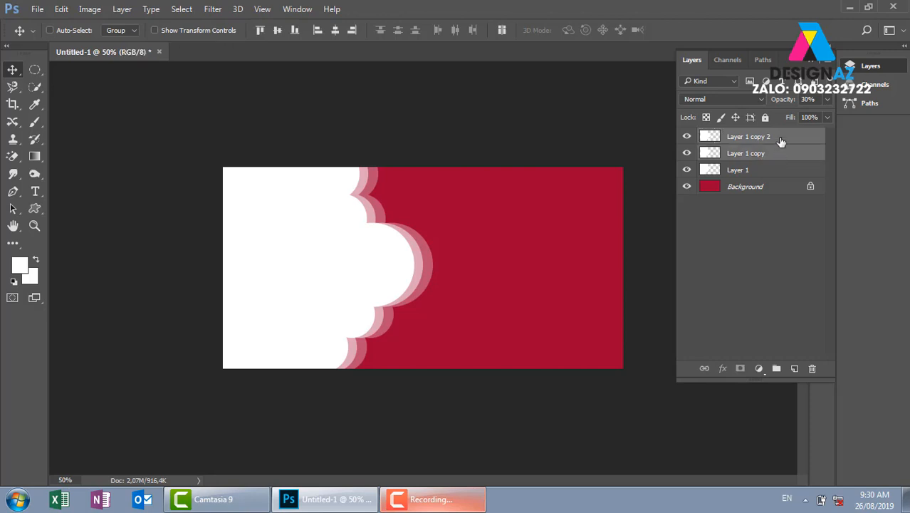
pyautogui.moveTo(778, 158); pyautogui.dragTo(734, 185)
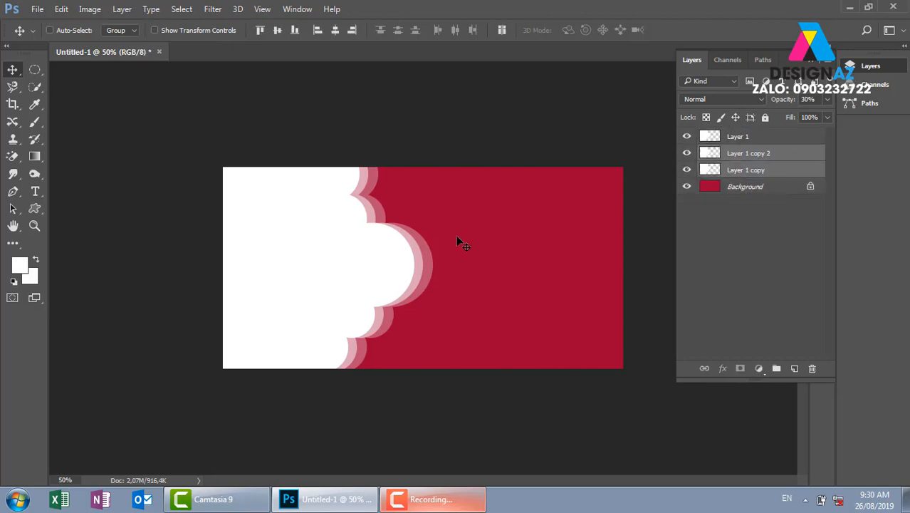
pyautogui.rightClick(345, 266)
pyautogui.click(375, 272)
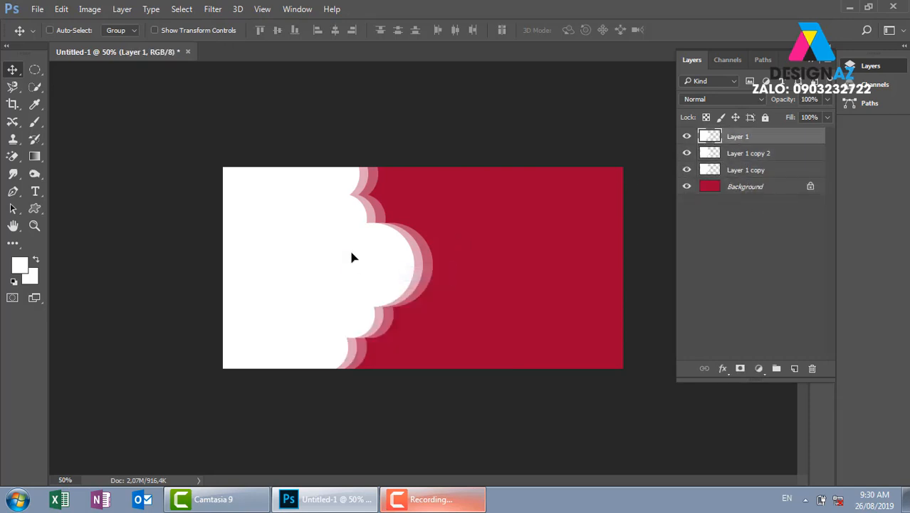
# Open american-food09-640x480-.jpg from the Food folder, copy the entire image and close the file
pyautogui.moveTo(351, 253)
pyautogui.mouseDown()
pyautogui.moveTo(327, 244)
pyautogui.moveTo(335, 250)
pyautogui.mouseUp()
pyautogui.hotkey('ctrl', 'z')
pyautogui.press('ctrl')
pyautogui.hotkey('ctrl', 'o')
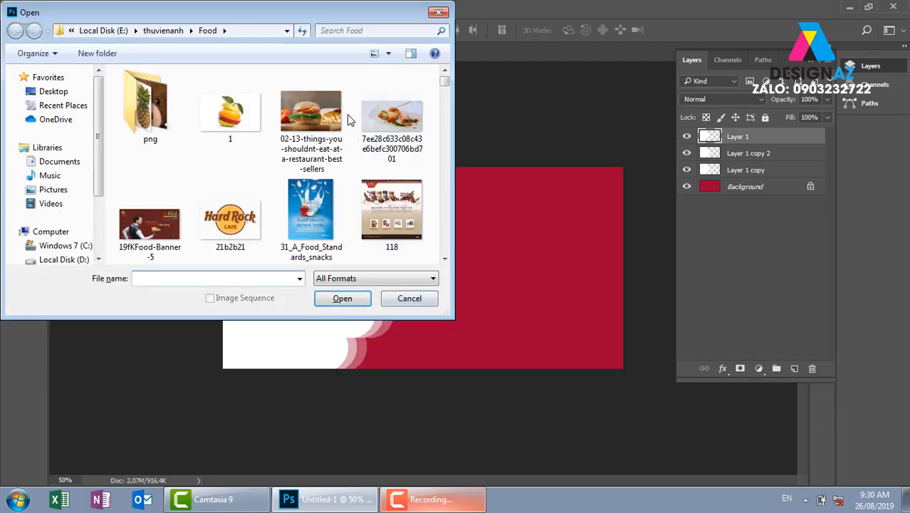
pyautogui.moveTo(444, 75); pyautogui.dragTo(448, 104)
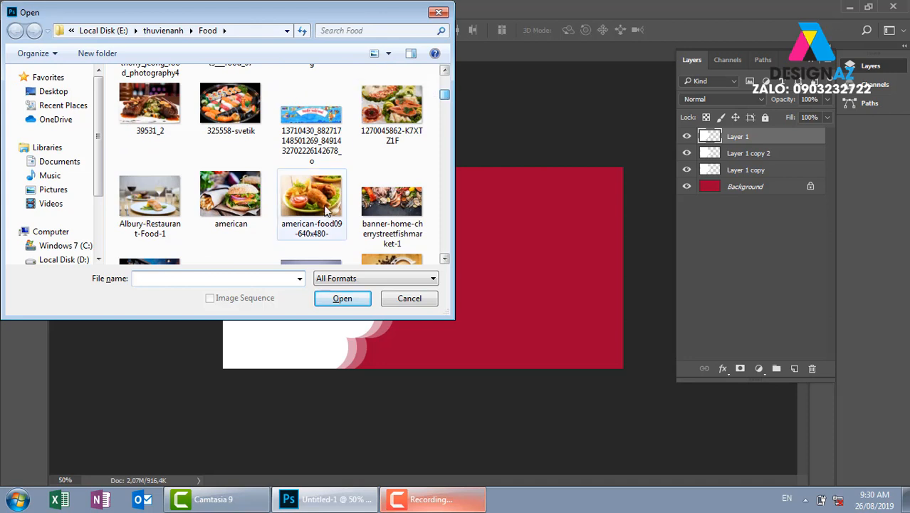
pyautogui.click(340, 235)
pyautogui.click(343, 298)
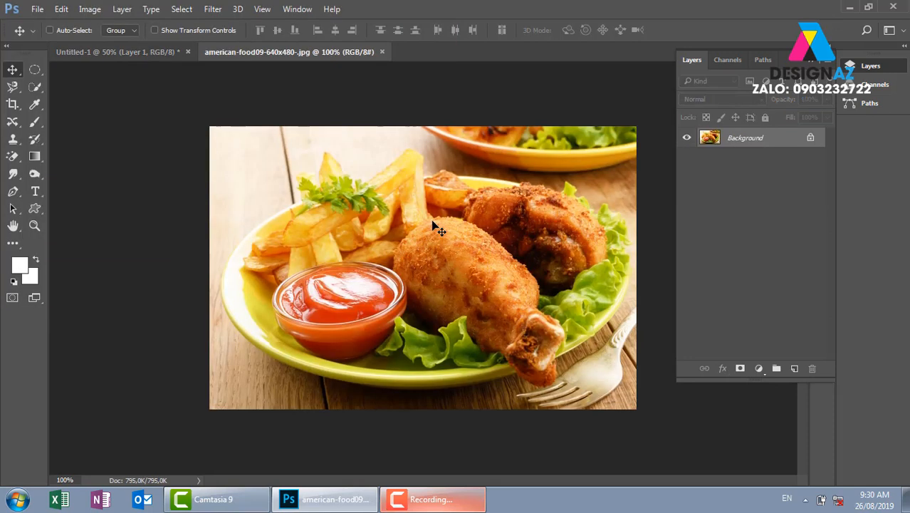
pyautogui.hotkey('ctrl', 'a')
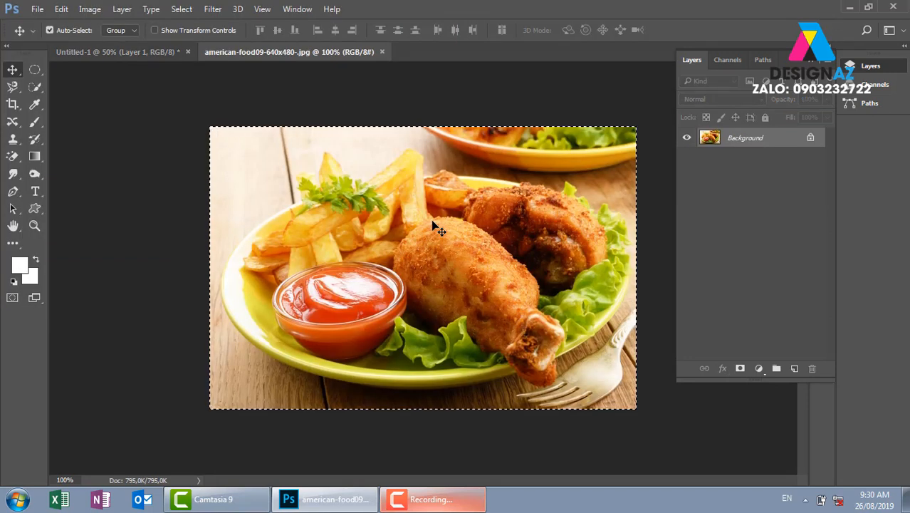
pyautogui.hotkey('ctrl', 'w')
# Paste the chicken photo above Layer 1, move it over the white scalloped shape and clip it to Layer 1
pyautogui.rightClick(332, 246)
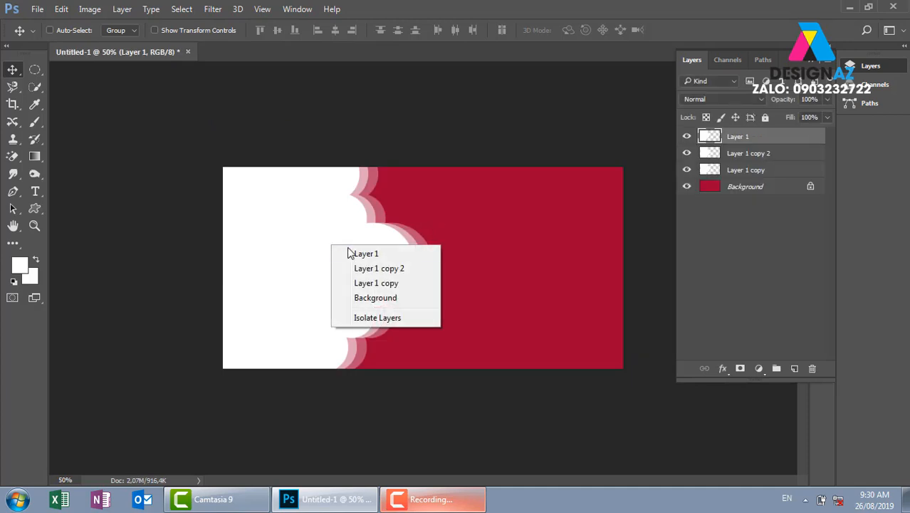
pyautogui.click(364, 254)
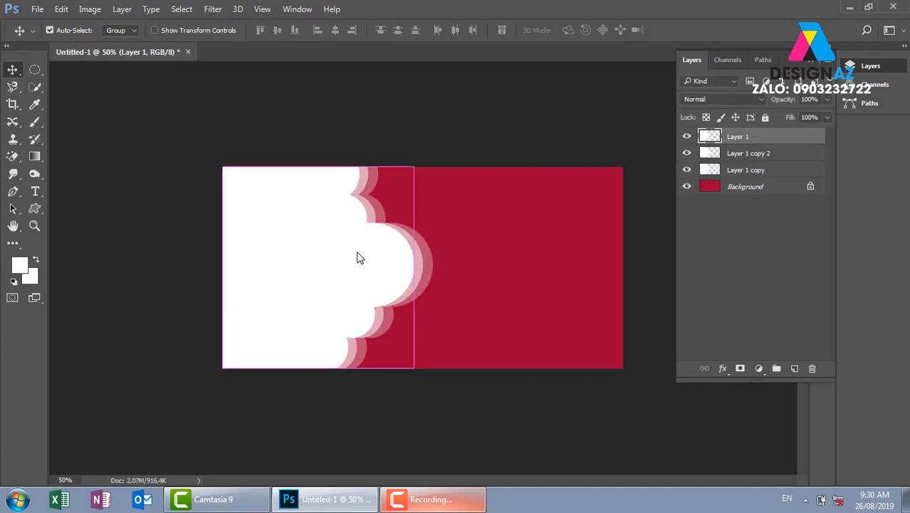
pyautogui.hotkey('ctrl', 'v')
pyautogui.moveTo(487, 279); pyautogui.dragTo(343, 249)
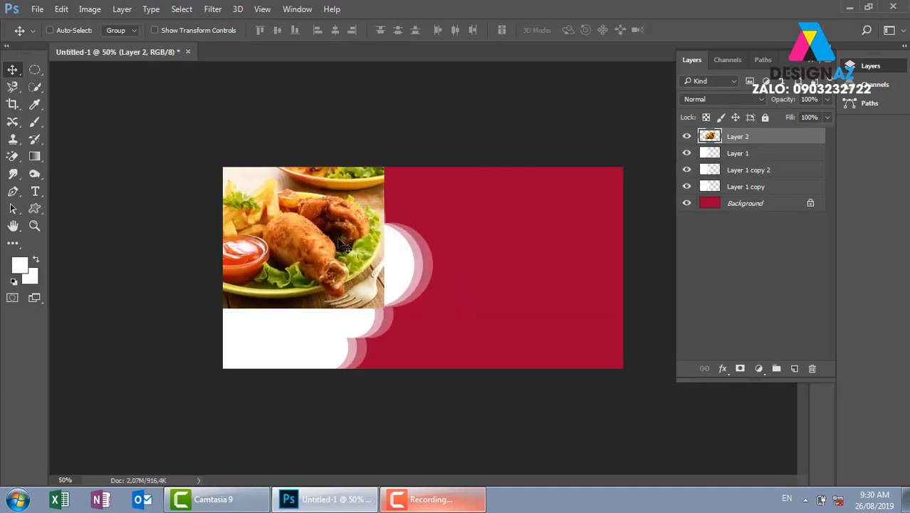
pyautogui.hotkey('ctrl', 'alt', 'g')
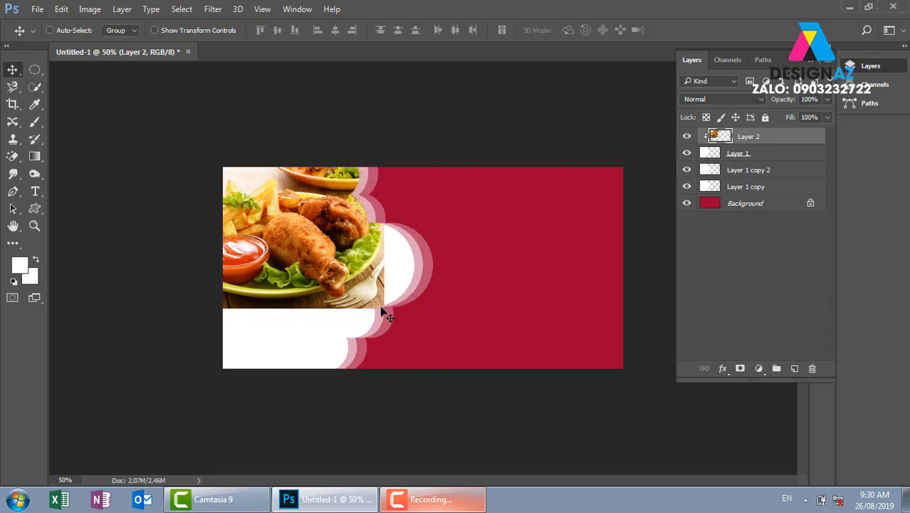
# Enlarge the clipped photo with Free Transform so that it covers the entire scalloped shape
pyautogui.moveTo(385, 306); pyautogui.dragTo(349, 297)
pyautogui.hotkey('ctrl', 't')
pyautogui.press('Return')
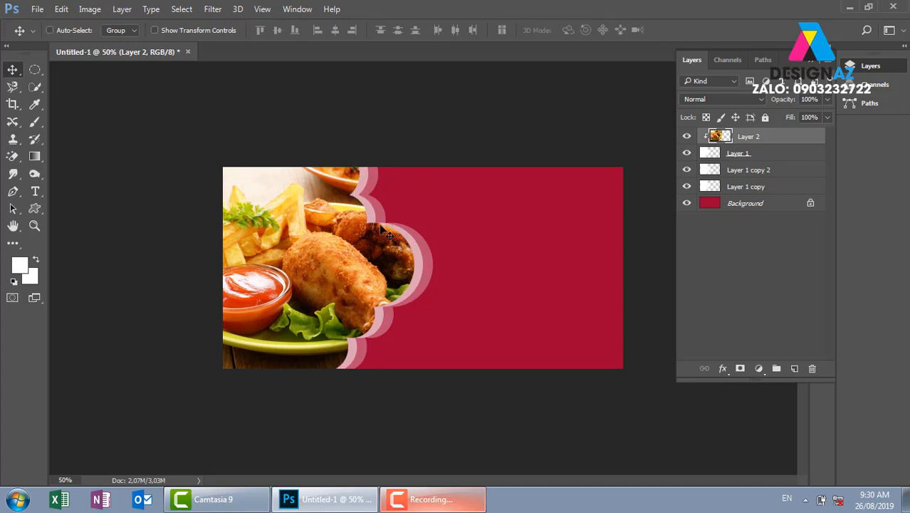
# Stroke Layer 1's outline with a 2 px white centered line on a new layer above the photo and clear the selection
pyautogui.keyDown('ctrl'); pyautogui.click(709, 155); pyautogui.keyUp('ctrl')
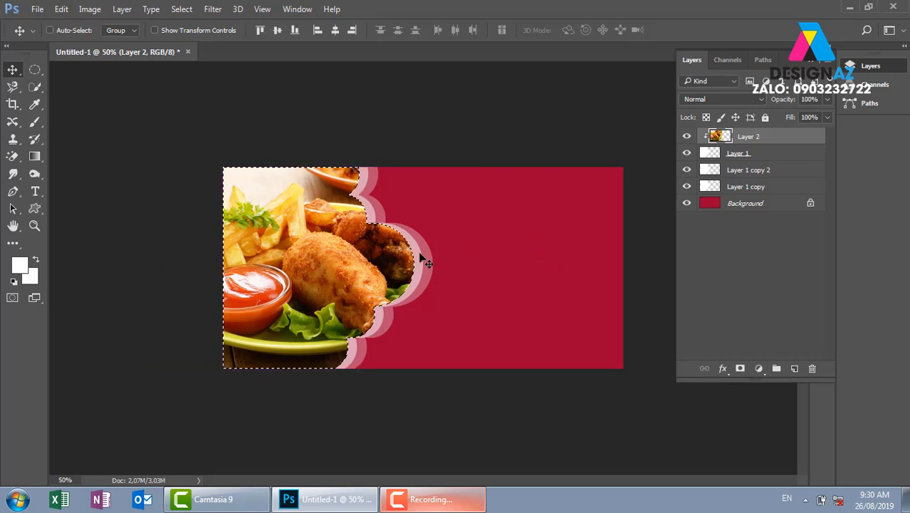
pyautogui.click(795, 369)
pyautogui.press('m')
pyautogui.rightClick(342, 249)
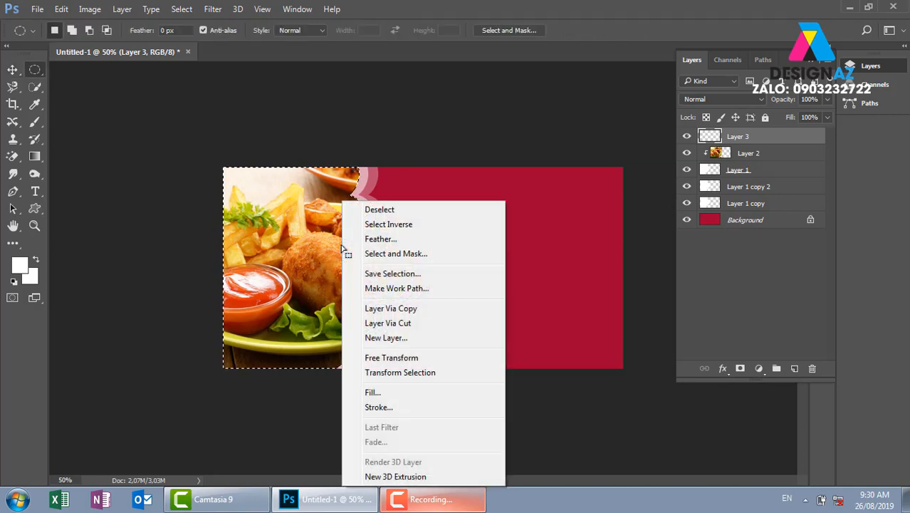
pyautogui.click(395, 408)
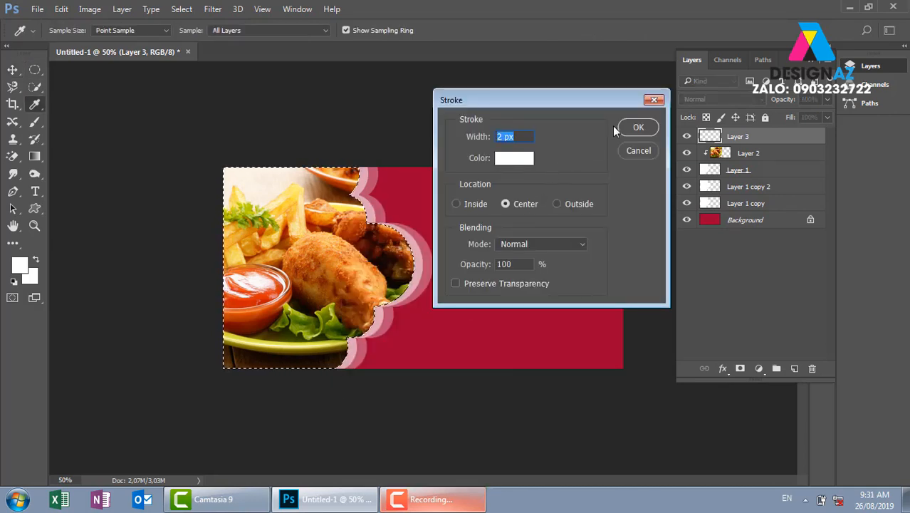
pyautogui.click(638, 127)
pyautogui.press('v')
pyautogui.hotkey('ctrl', 'd')
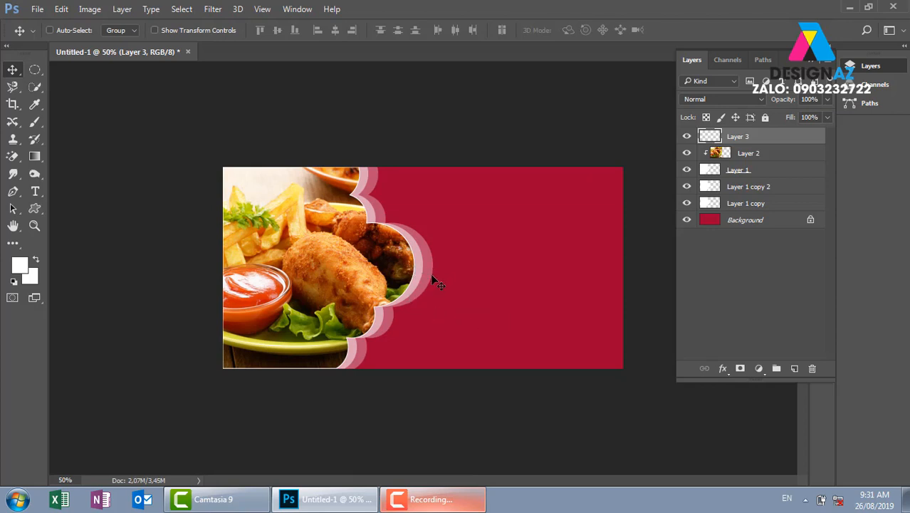
# Duplicate the white outline twice, nudging each copy further left, with the first copy at 50% opacity and the second at 30%
pyautogui.press('ctrl')
pyautogui.hotkey('ctrl', 'j')
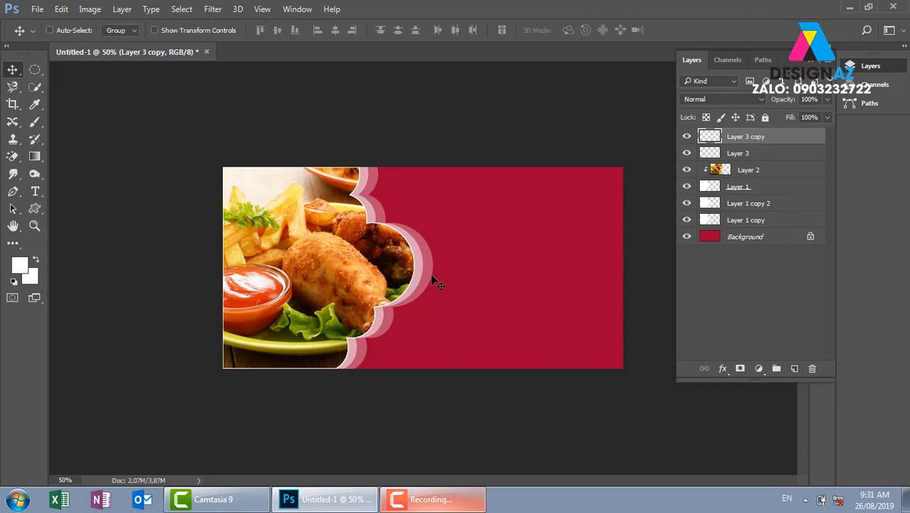
pyautogui.press('Left')
pyautogui.press('5')
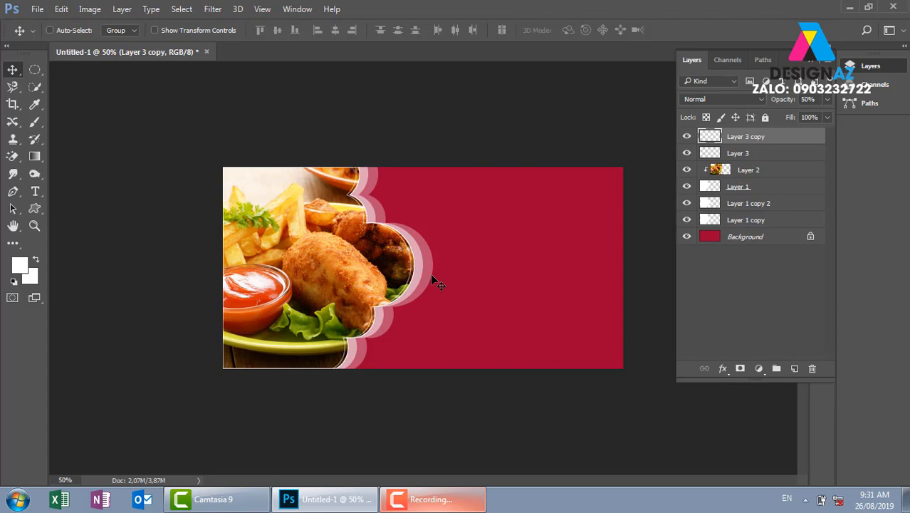
pyautogui.hotkey('ctrl', 'j')
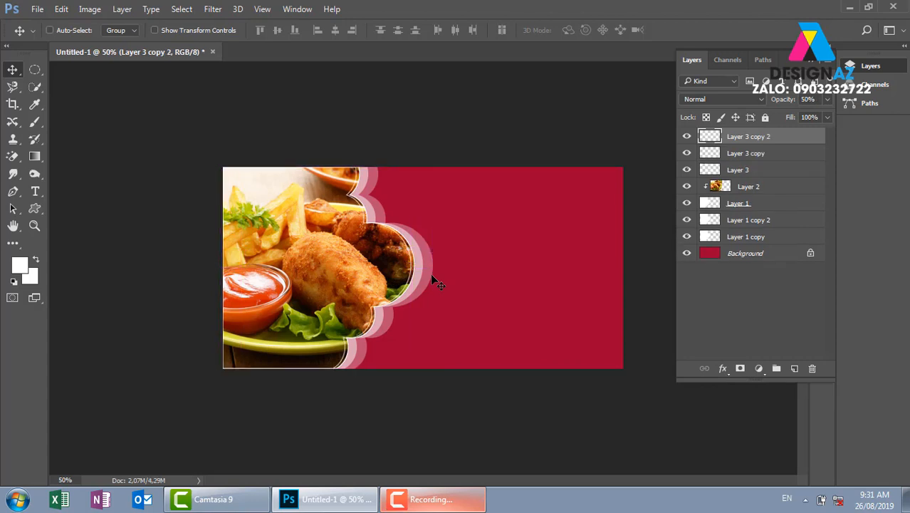
pyautogui.press('Left')
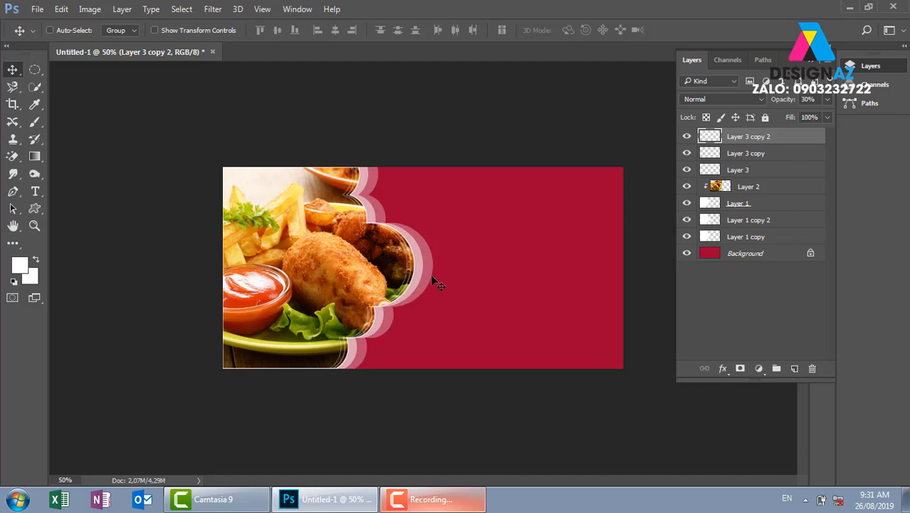
# Add a small white circle on a new layer beside the upper scallops, just outside the bands, and set its opacity to 30%
pyautogui.hotkey('ctrl', '+')
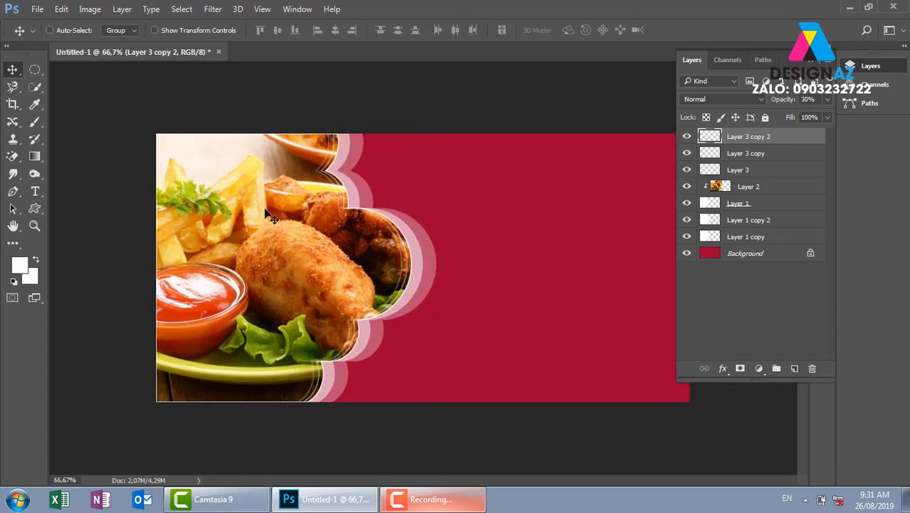
pyautogui.click(35, 70)
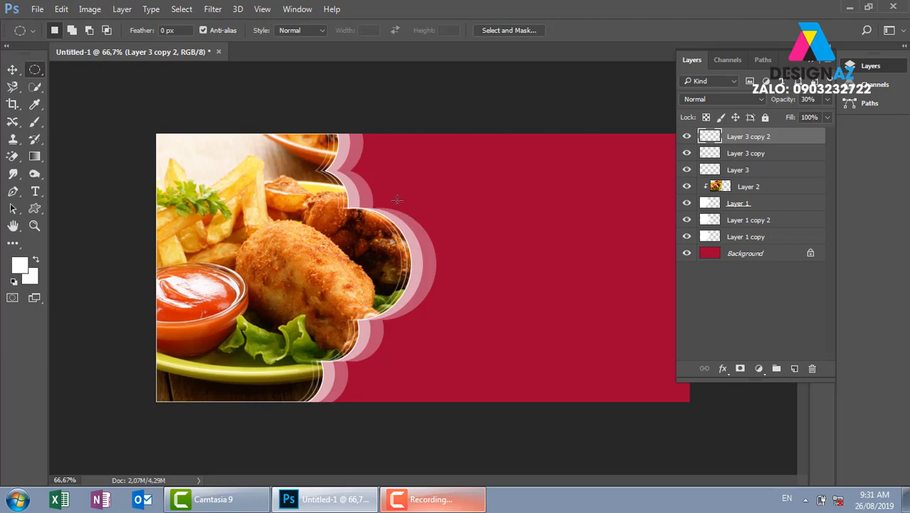
pyautogui.moveTo(379, 187); pyautogui.dragTo(392, 199)
pyautogui.click(794, 368)
pyautogui.hotkey('alt', 'Delete')
pyautogui.press('v')
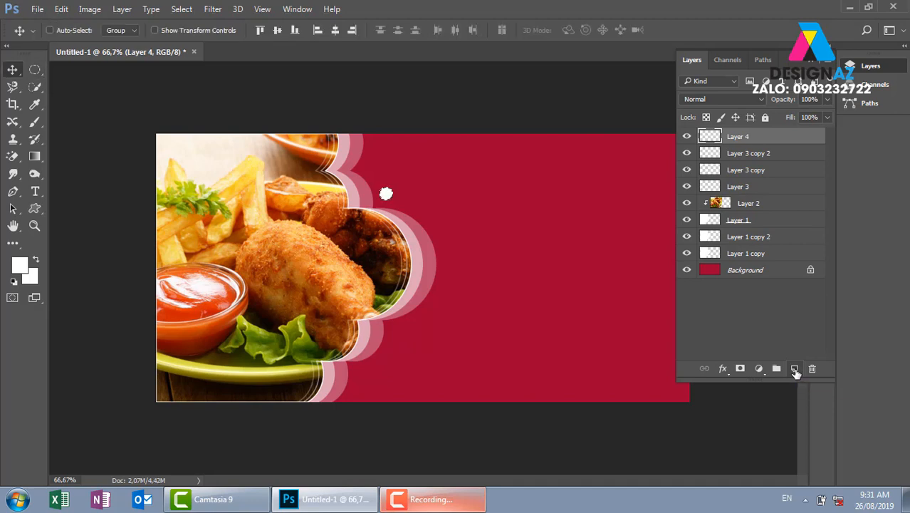
pyautogui.hotkey('ctrl', 'd')
pyautogui.press('3')
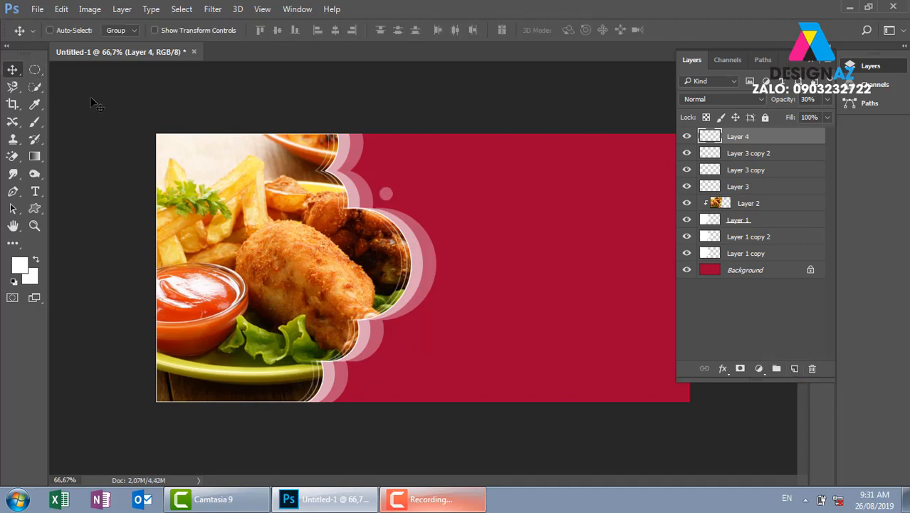
# Add a small circle on a new layer, filled with the sampled background red, and position it inside the upper scallop
pyautogui.click(35, 71)
pyautogui.moveTo(327, 216); pyautogui.dragTo(348, 235)
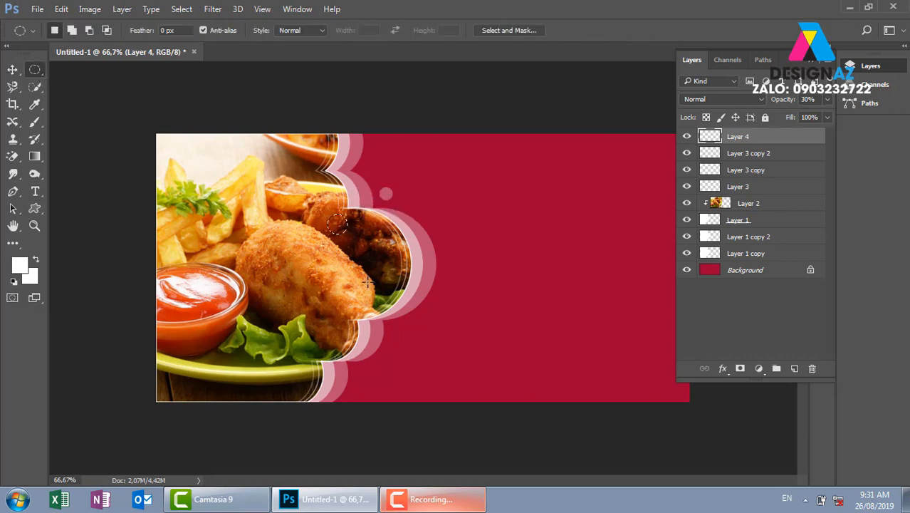
pyautogui.click(794, 369)
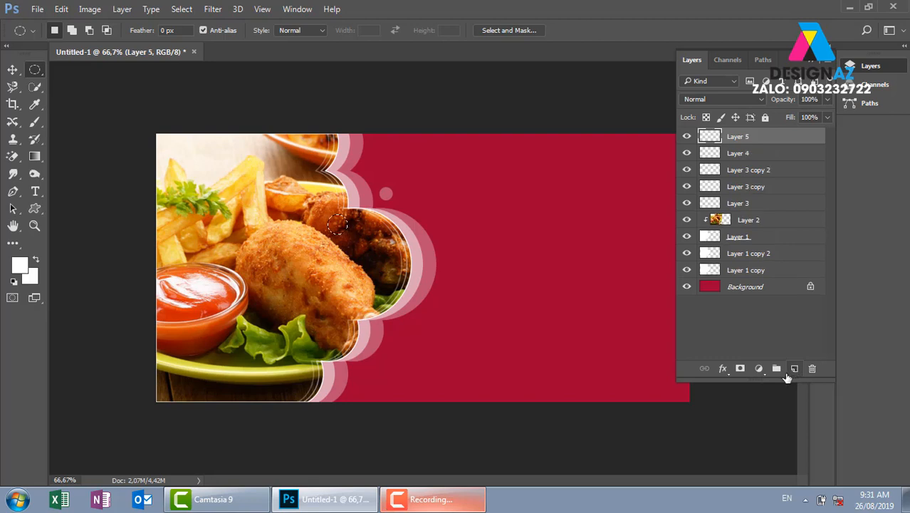
pyautogui.press('i')
pyautogui.click(573, 237)
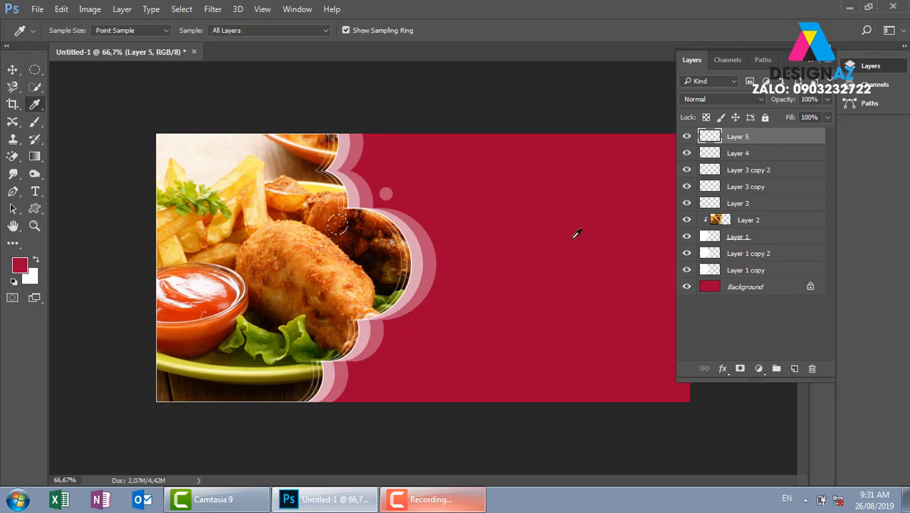
pyautogui.hotkey('alt', 'BackSpace')
pyautogui.press('v')
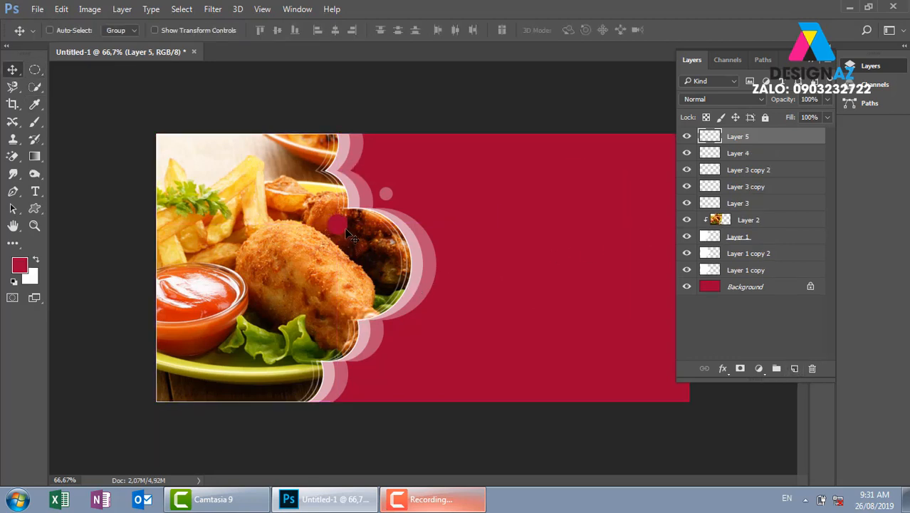
pyautogui.moveTo(345, 231); pyautogui.dragTo(329, 205)
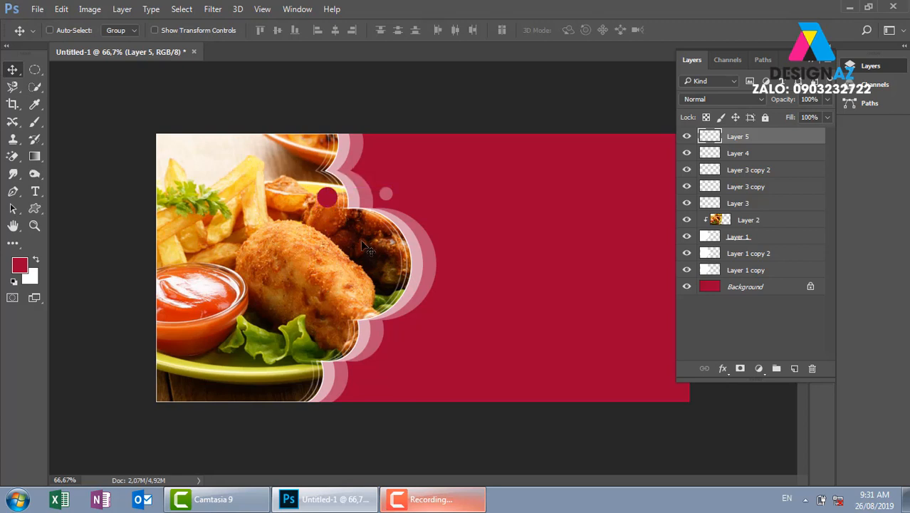
# Add a larger white circle on a new layer beside the lower scallops and set its opacity to 50%
pyautogui.click(34, 71)
pyautogui.moveTo(389, 326); pyautogui.dragTo(419, 356)
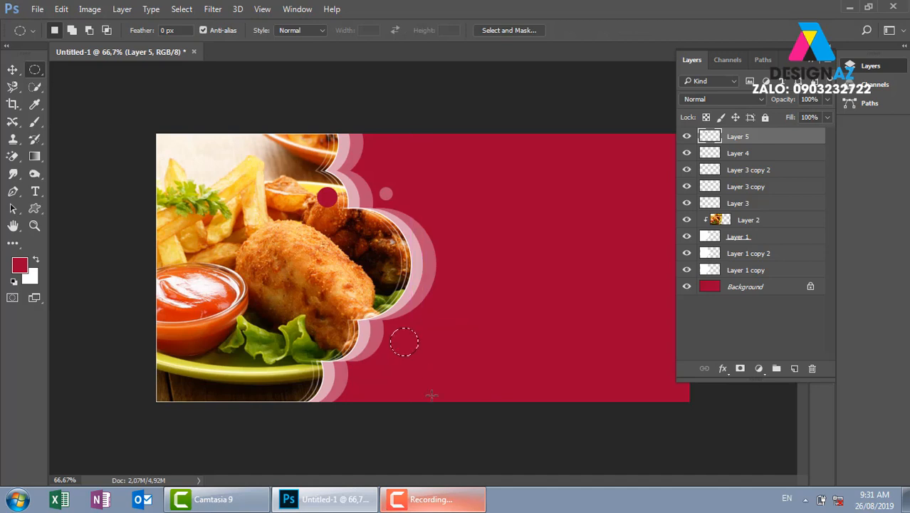
pyautogui.click(793, 370)
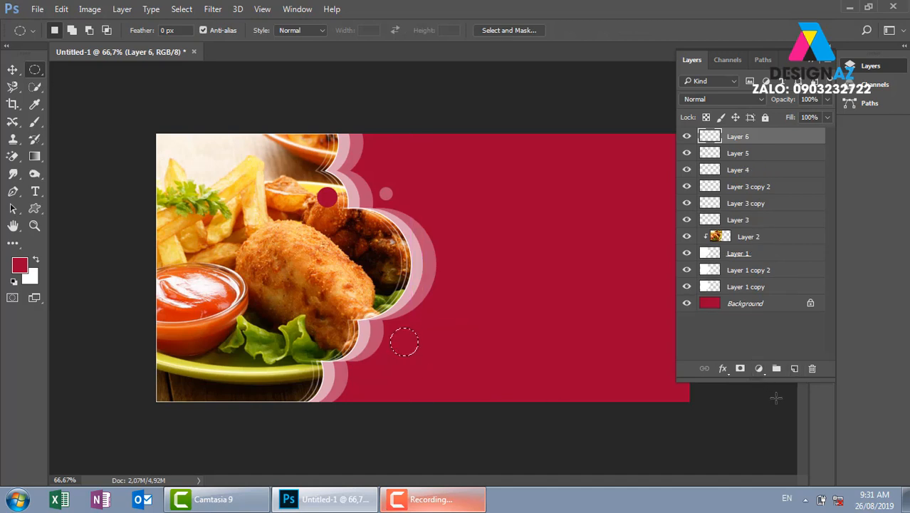
pyautogui.hotkey('ctrl', 'BackSpace')
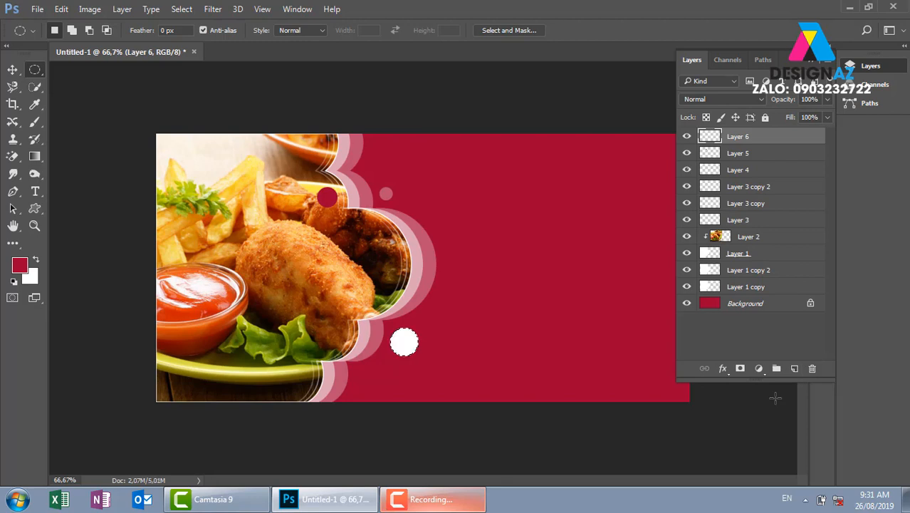
pyautogui.press('v')
pyautogui.hotkey('ctrl', 'd')
pyautogui.press('5')
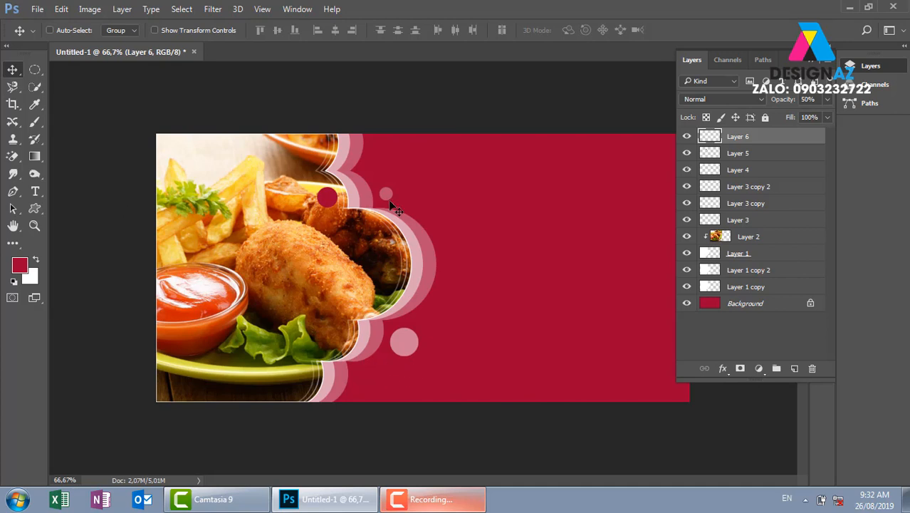
# Add a tiny white circle on a new layer beside the lowest scallop and set its opacity to 60%
pyautogui.click(35, 69)
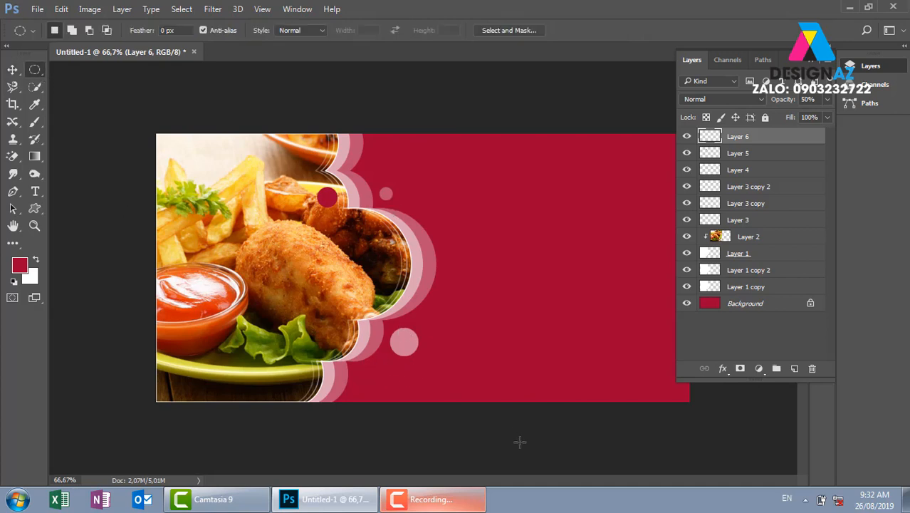
pyautogui.click(356, 372)
pyautogui.click(794, 369)
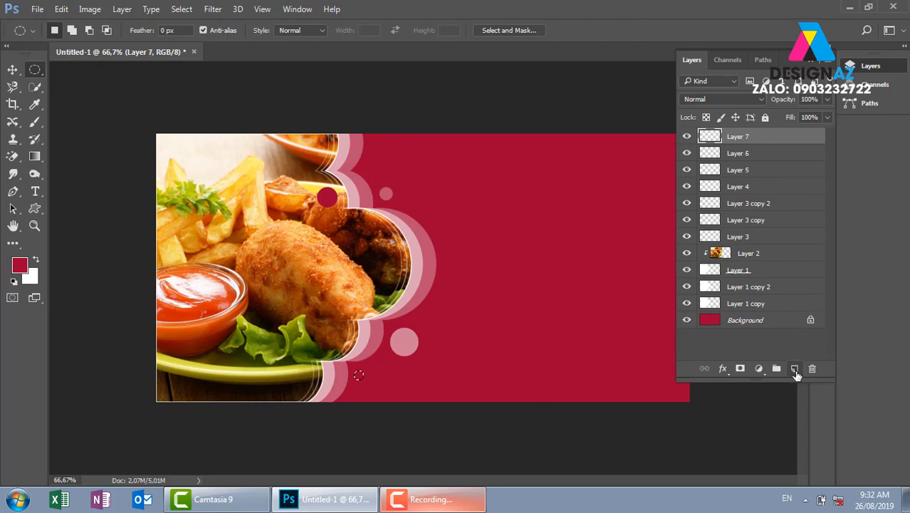
pyautogui.hotkey('ctrl', 'BackSpace')
pyautogui.hotkey('ctrl', 'd')
pyautogui.press('v')
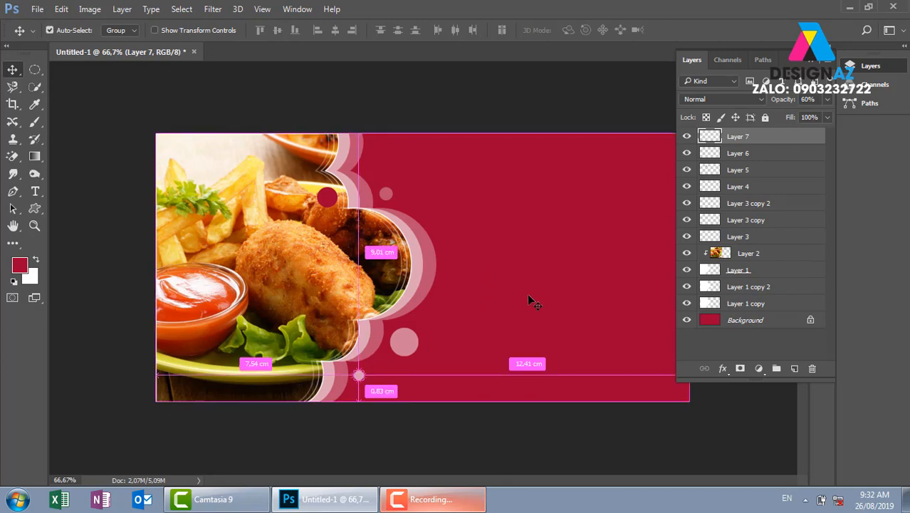
# Delete the clipped photo, Layer 2, to leave the white scalloped frame empty
pyautogui.hotkey('ctrl', '-')
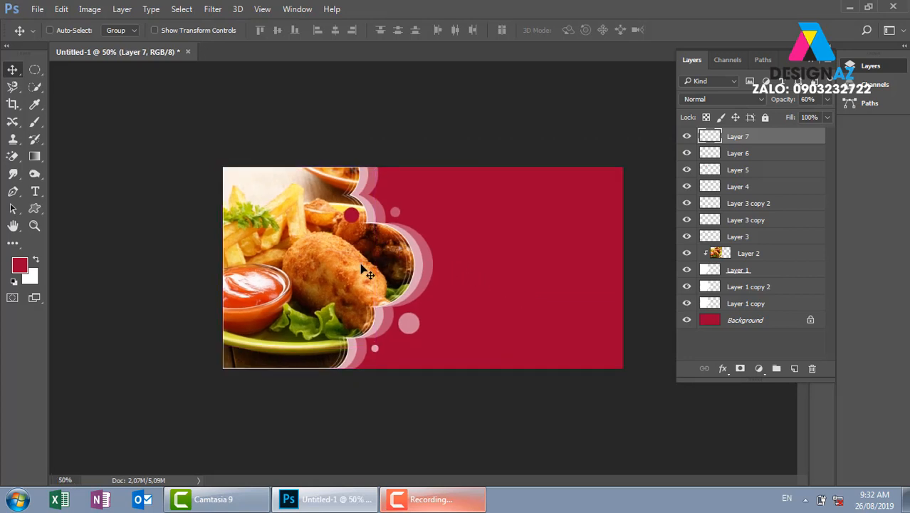
pyautogui.rightClick(317, 240)
pyautogui.click(353, 251)
pyautogui.press('Delete')
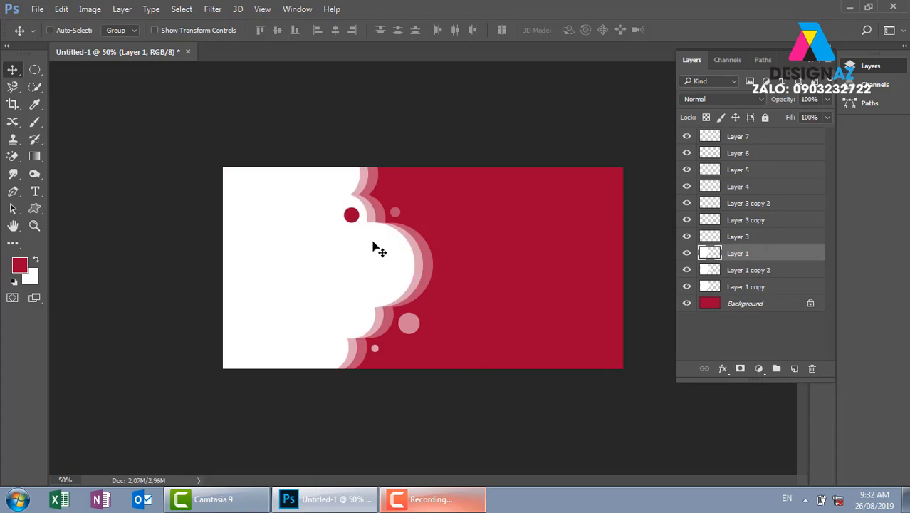
# Delete Layer 1 and all the remaining frame, outline and circle layers, keeping only the red Background
pyautogui.rightClick(369, 240)
pyautogui.click(393, 244)
pyautogui.press('Delete')
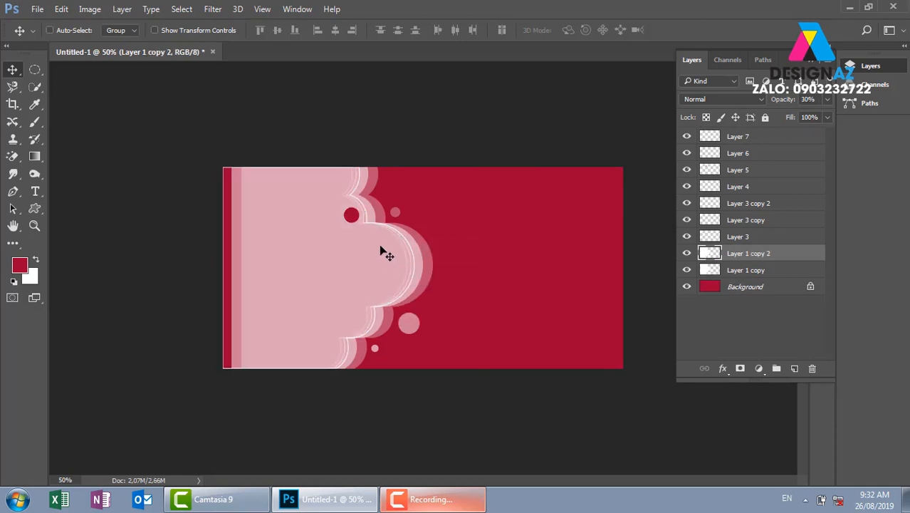
pyautogui.keyDown('shift'); pyautogui.click(753, 272); pyautogui.keyUp('shift')
pyautogui.keyDown('shift'); pyautogui.click(769, 141); pyautogui.keyUp('shift')
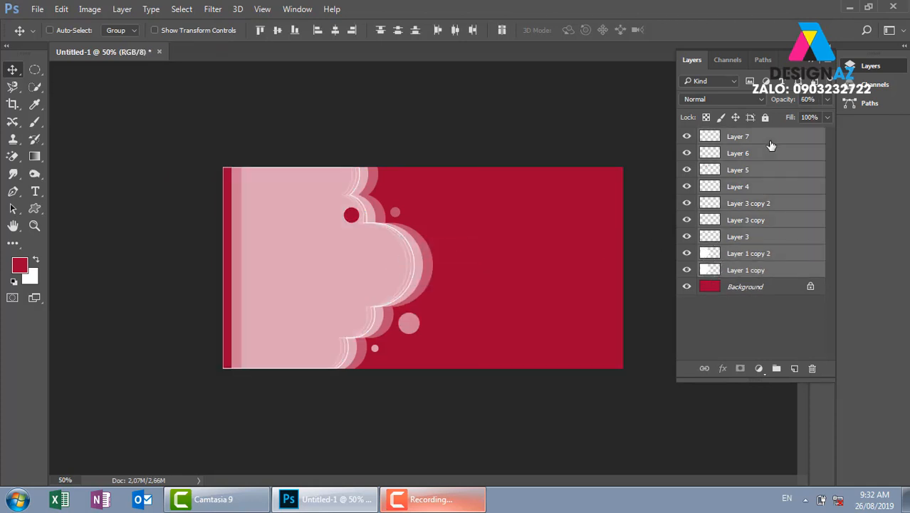
pyautogui.press('Delete')
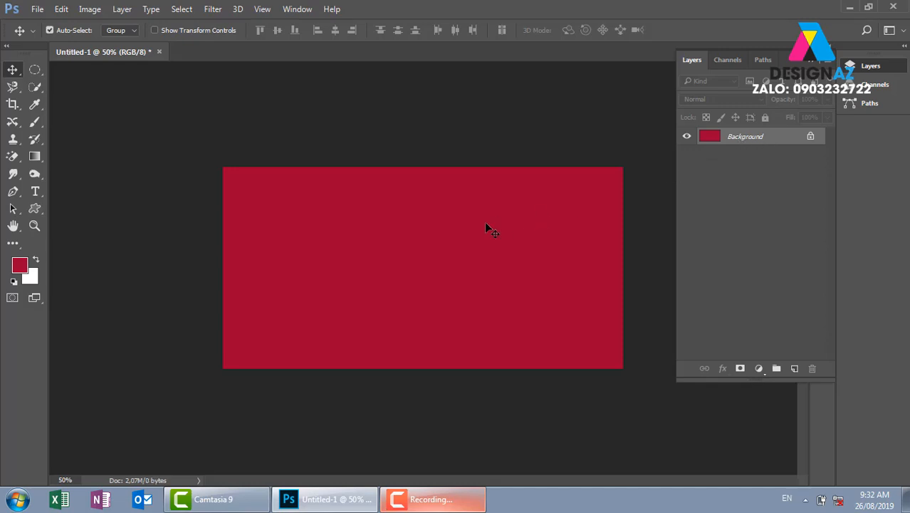
# Open the coffee photo Café-para-restaurantes-y-bares-en-Valencia from the Food folder
pyautogui.hotkey('ctrl', 'o')
pyautogui.scroll(-3, 448, 99)
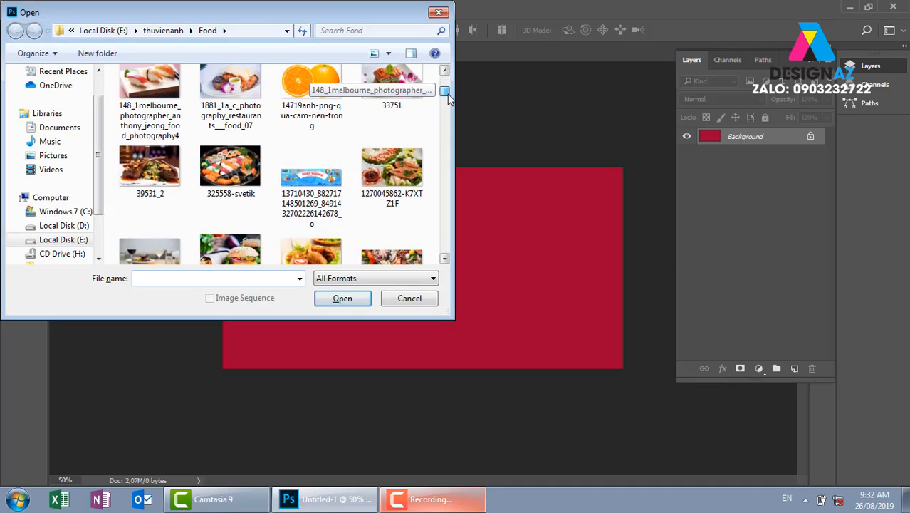
pyautogui.moveTo(449, 98); pyautogui.dragTo(452, 110)
pyautogui.click(242, 161)
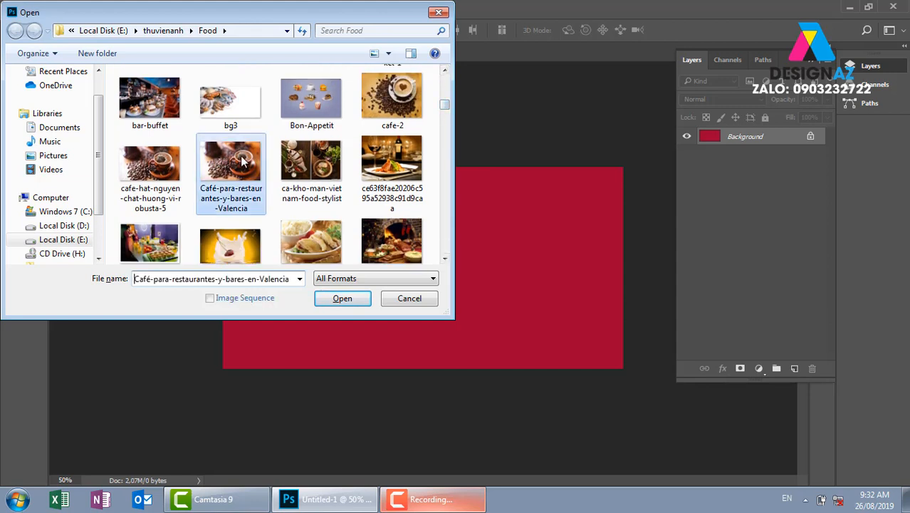
pyautogui.click(341, 298)
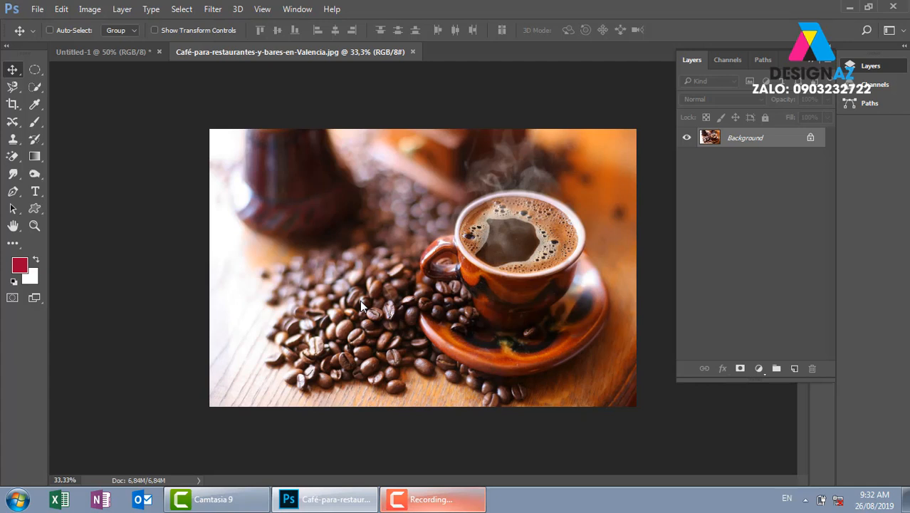
# Copy the whole coffee photo, close its file, and paste it into the red banner as a new layer
pyautogui.hotkey('ctrl', 'a')
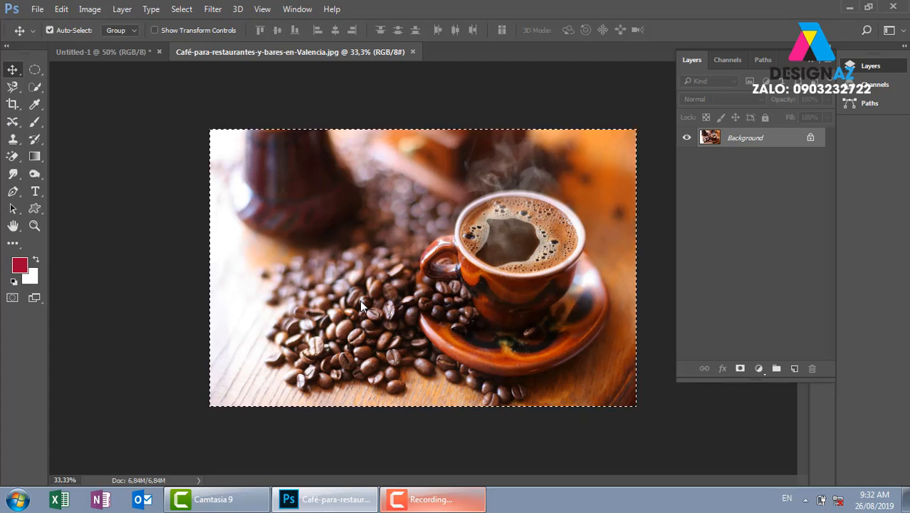
pyautogui.hotkey('ctrl', 'w')
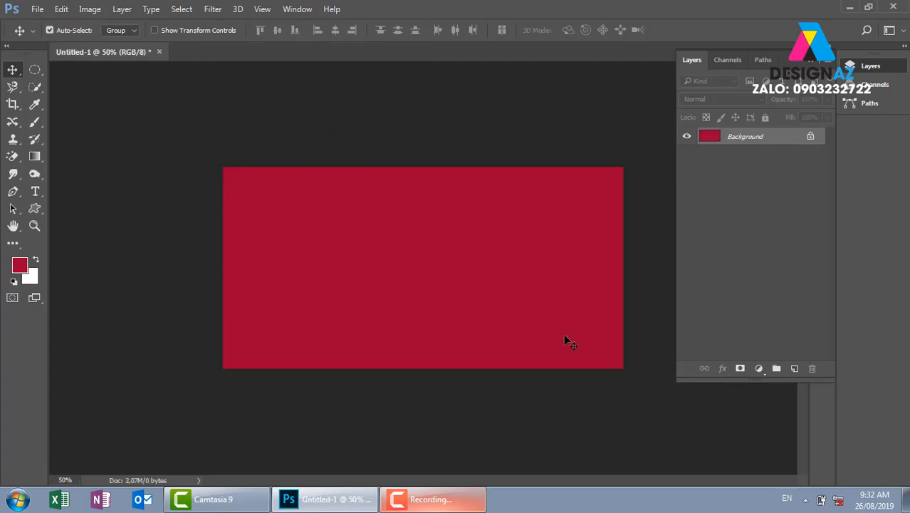
pyautogui.hotkey('ctrl', 'v')
pyautogui.moveTo(563, 334); pyautogui.dragTo(468, 309)
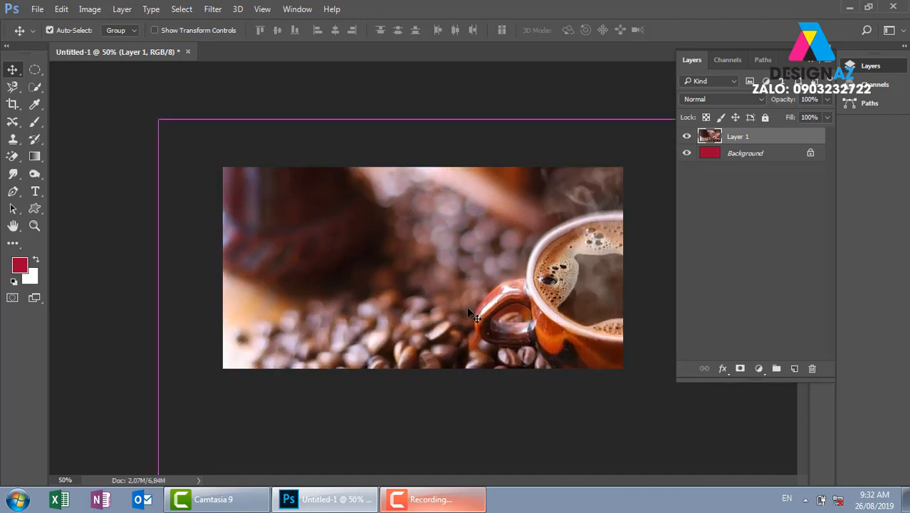
# Scale down the coffee photo to the banner's height and align it with the canvas's right edge, leaving a red strip on the left
pyautogui.hotkey('ctrl', 't')
pyautogui.moveTo(158, 119); pyautogui.dragTo(313, 214)
pyautogui.moveTo(508, 300); pyautogui.dragTo(489, 242)
pyautogui.moveTo(292, 375); pyautogui.dragTo(300, 370)
pyautogui.press('Return')
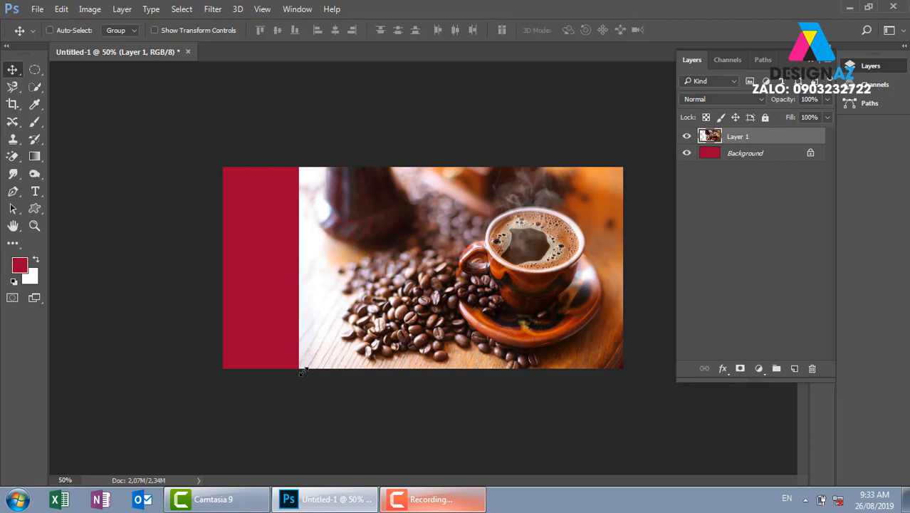
# Open the light wood texture wood1 from the gổ folder in thuvienanh
pyautogui.hotkey('ctrl', 'o')
pyautogui.click(175, 35)
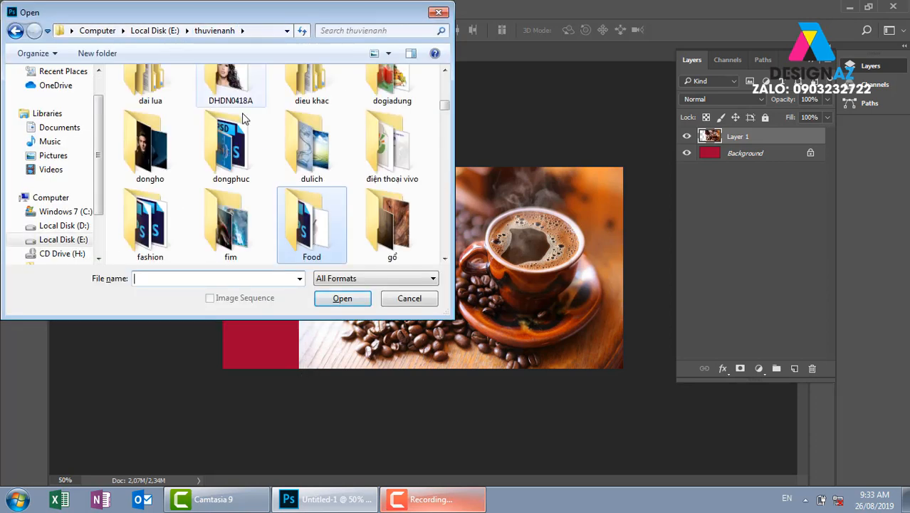
pyautogui.doubleClick(393, 225)
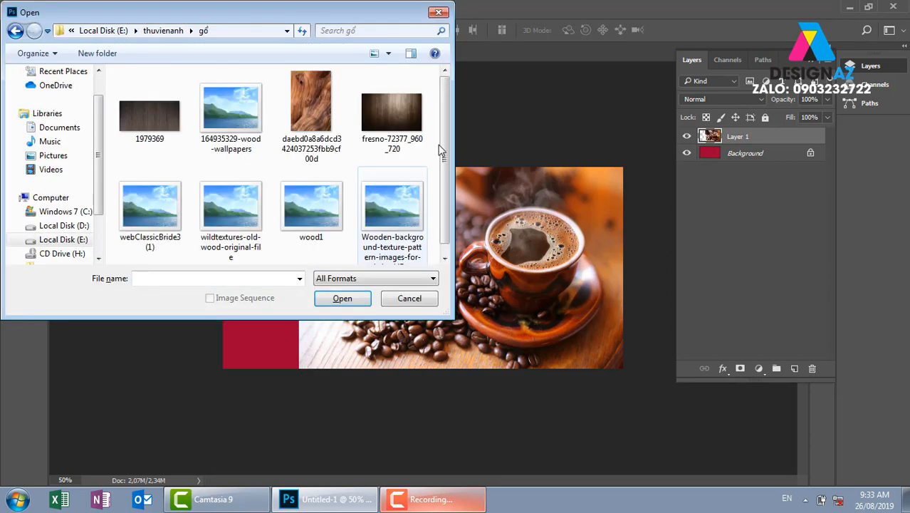
pyautogui.scroll(-1, 444, 103)
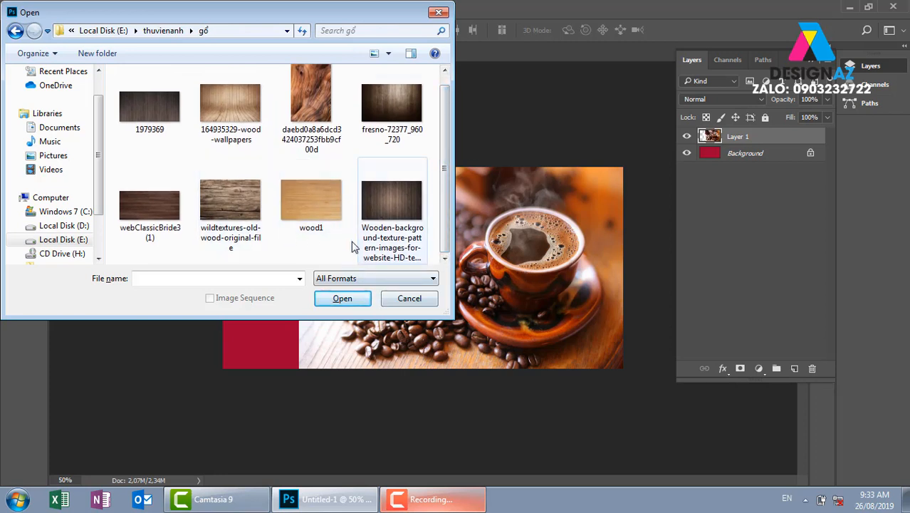
pyautogui.click(321, 202)
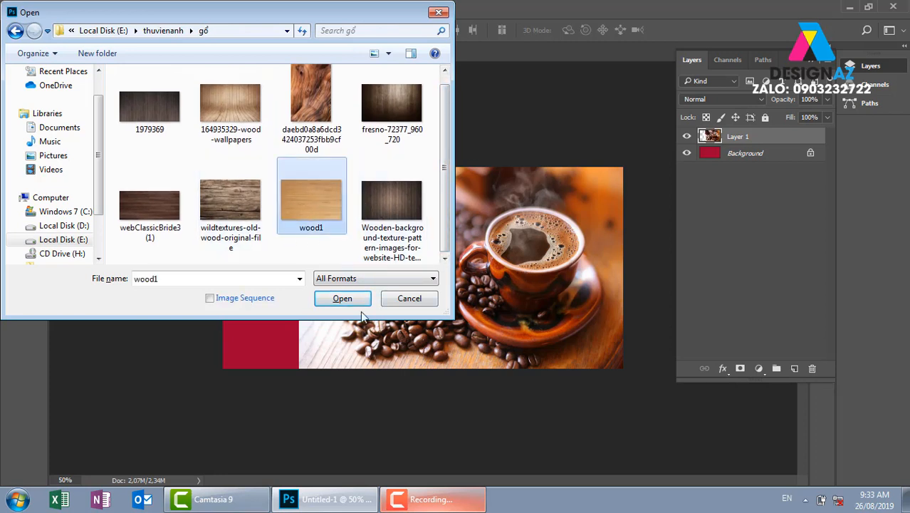
pyautogui.click(356, 302)
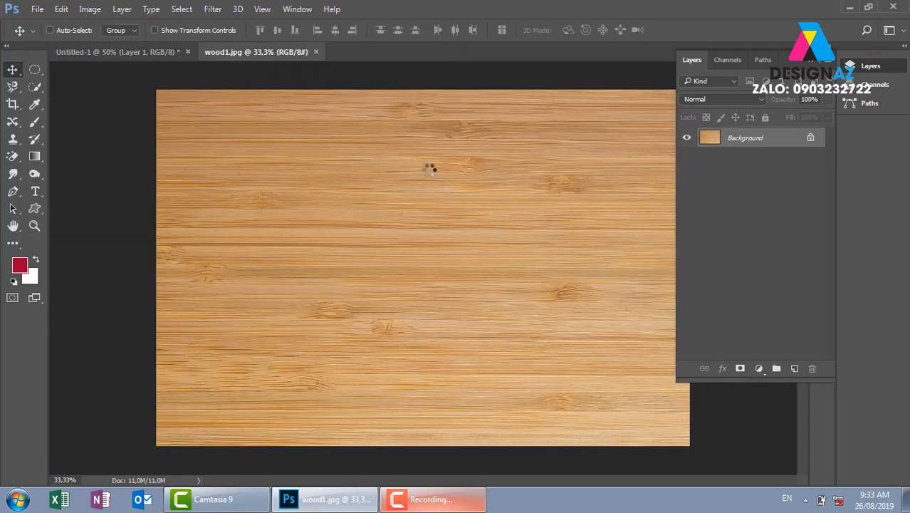
# Copy the whole wood texture, close its file, and paste it into the banner between the Background and the coffee photo
pyautogui.hotkey('ctrl', 'a')
pyautogui.hotkey('ctrl', 'w')
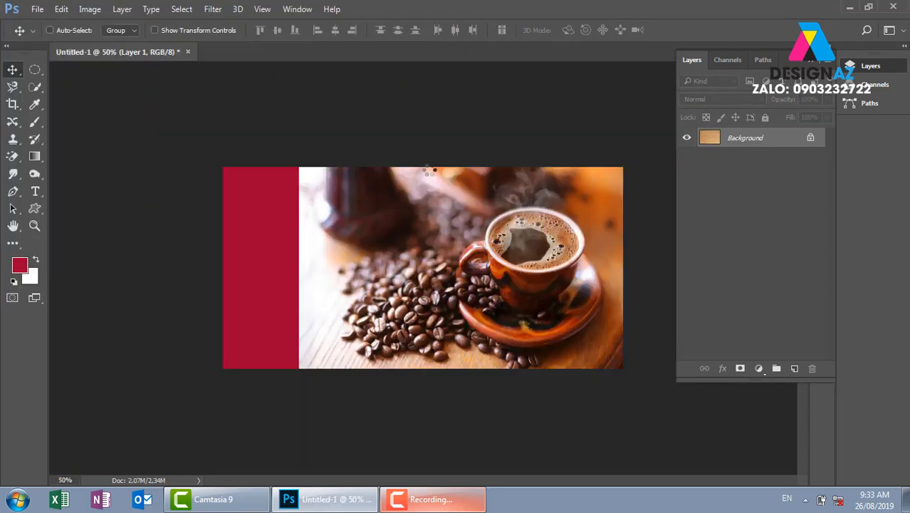
pyautogui.rightClick(270, 246)
pyautogui.click(284, 241)
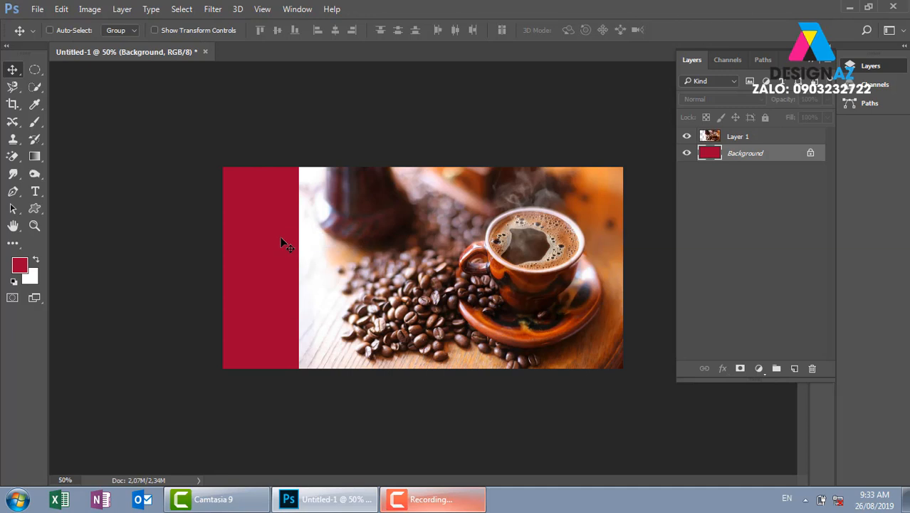
pyautogui.hotkey('ctrl', 'v')
pyautogui.moveTo(309, 282); pyautogui.dragTo(266, 254)
# Scale down the wood texture and position it to cover the red area on the banner's left side
pyautogui.hotkey('ctrl', 't')
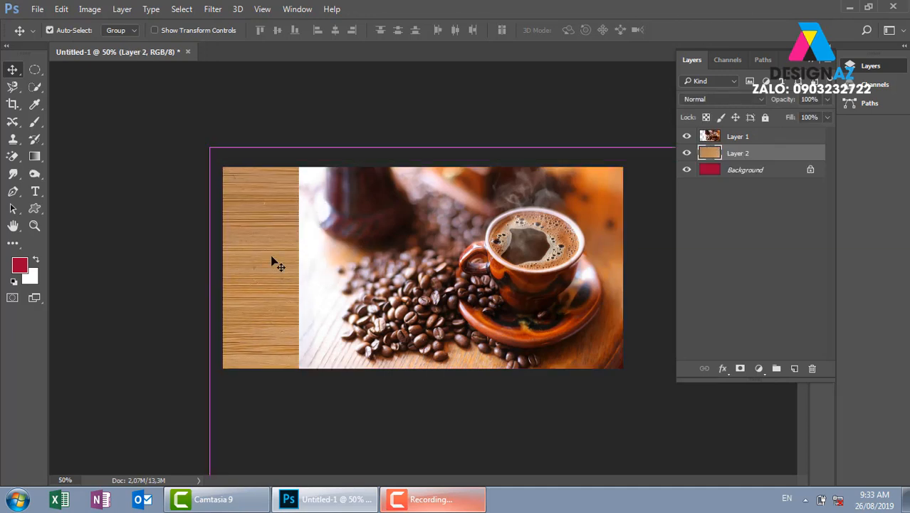
pyautogui.moveTo(241, 171); pyautogui.dragTo(427, 293)
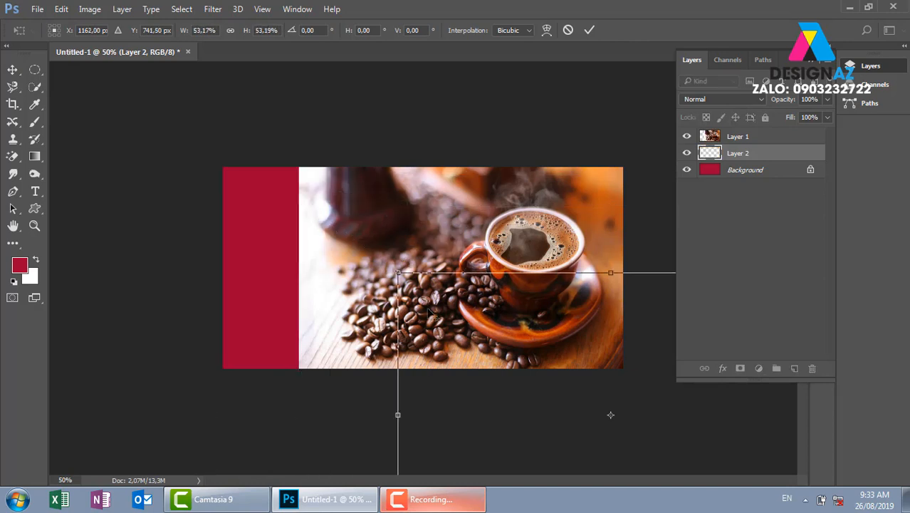
pyautogui.moveTo(460, 345); pyautogui.dragTo(287, 210)
pyautogui.moveTo(288, 213); pyautogui.dragTo(301, 234)
pyautogui.moveTo(647, 444); pyautogui.dragTo(549, 354)
pyautogui.press('Return')
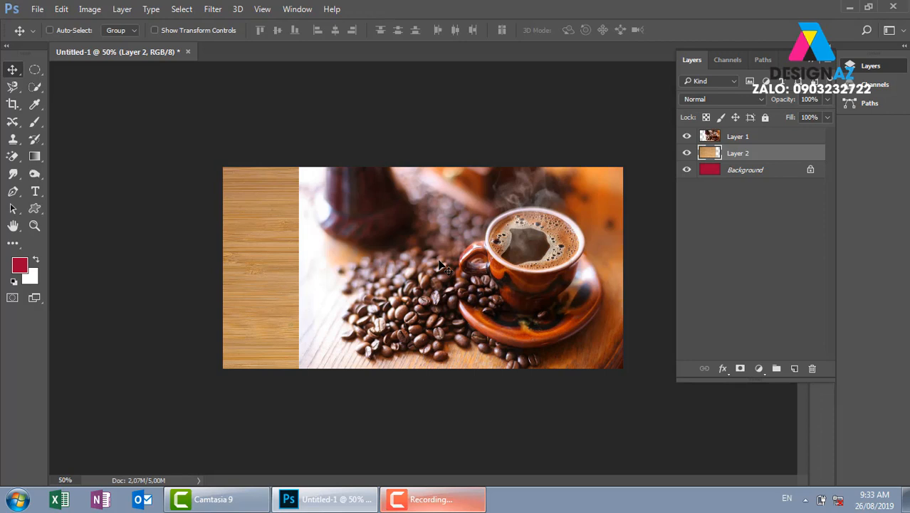
# On the coffee photo layer, make a rectangular selection over the banner's left part, reaching into the coffee beans
pyautogui.rightClick(481, 242)
pyautogui.click(510, 252)
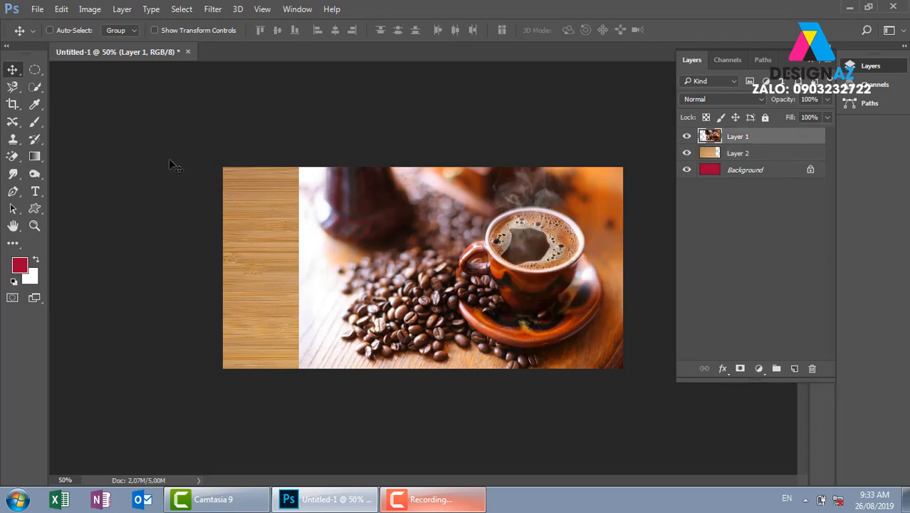
pyautogui.click(34, 69)
pyautogui.click(78, 67)
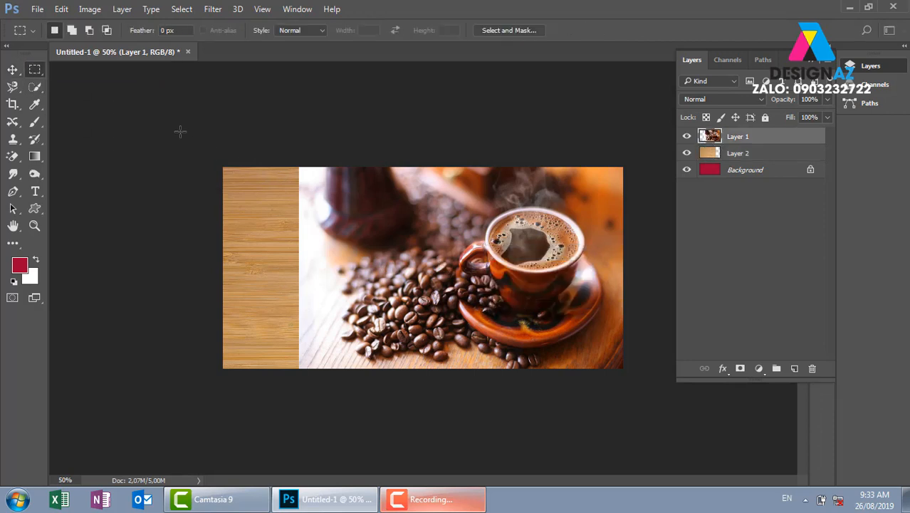
pyautogui.moveTo(180, 131); pyautogui.dragTo(405, 410)
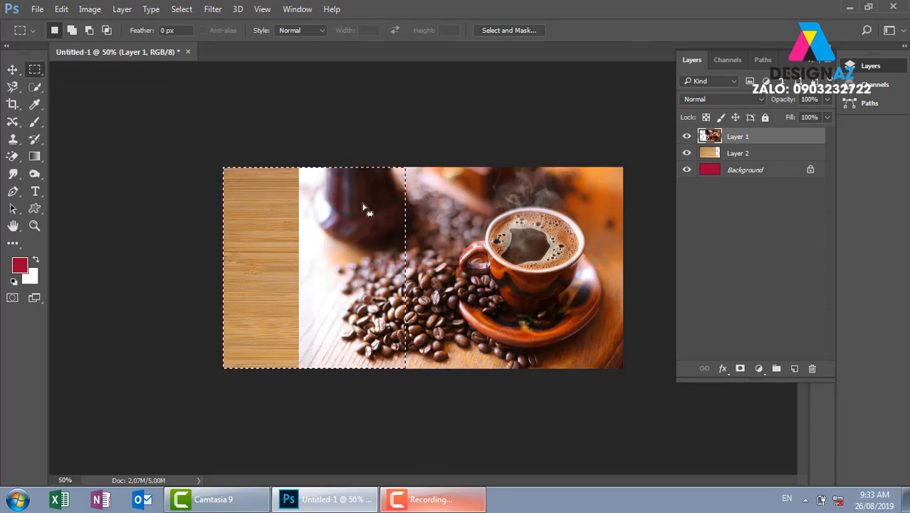
# Feather the rectangular selection with a radius of 100 pixels
pyautogui.hotkey('shift', 'F6')
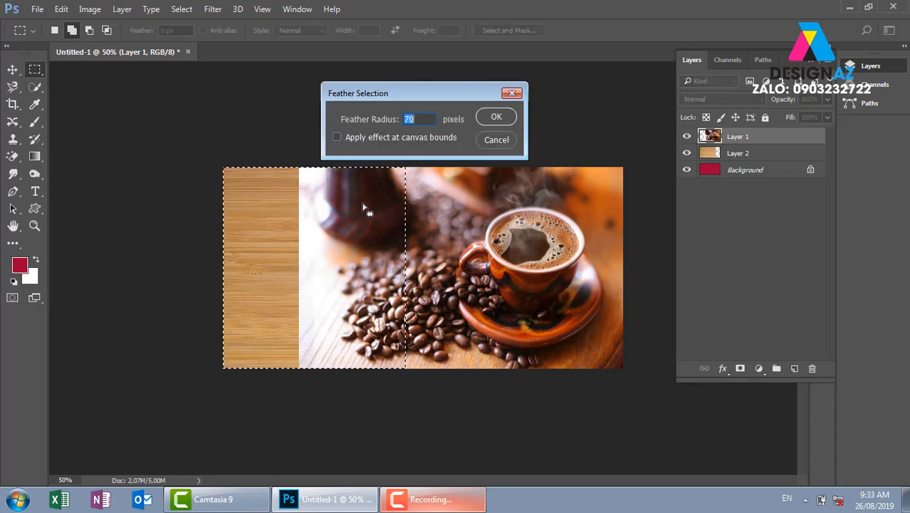
pyautogui.click(496, 140)
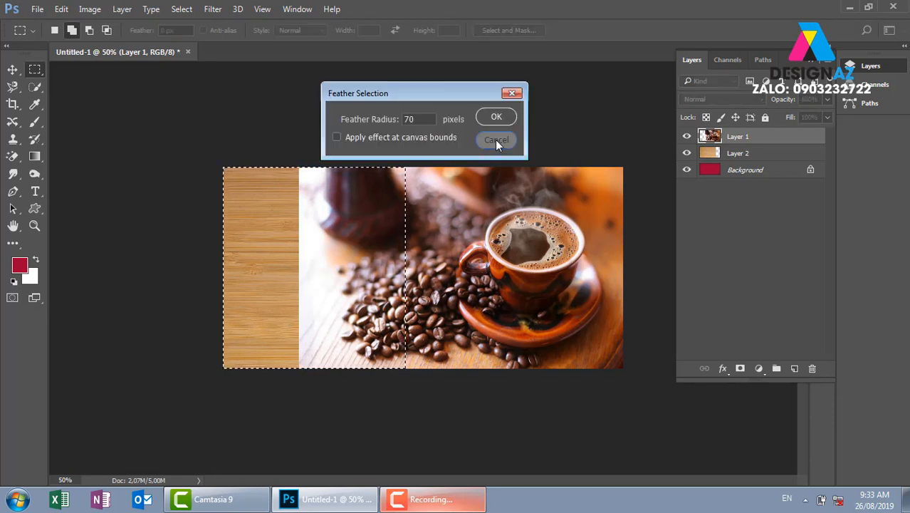
pyautogui.click(182, 10)
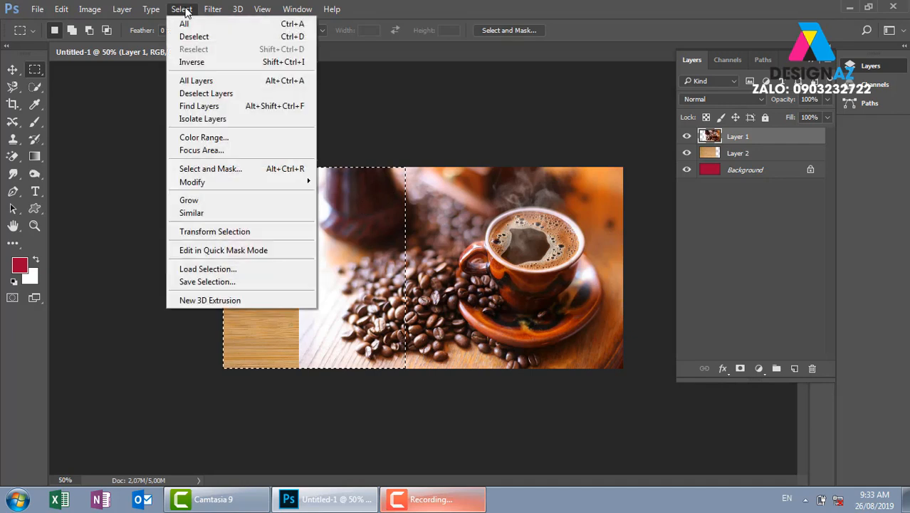
pyautogui.moveTo(260, 183)
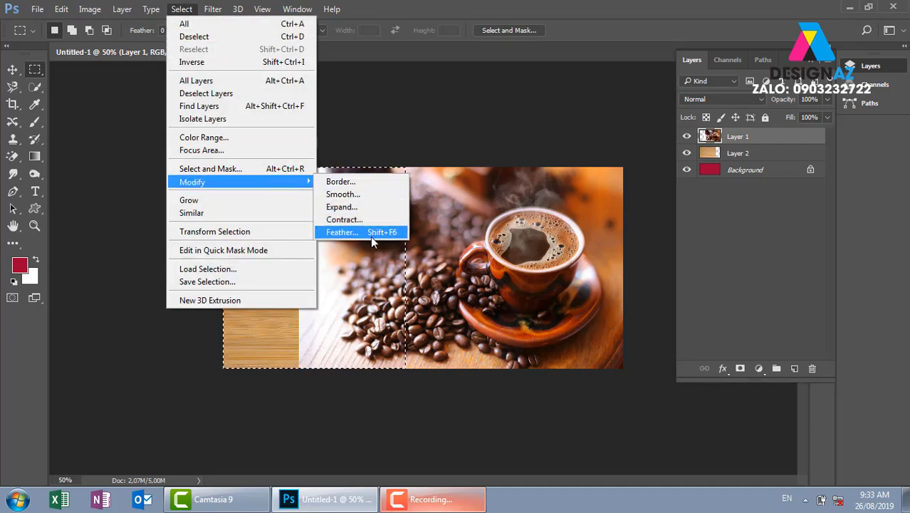
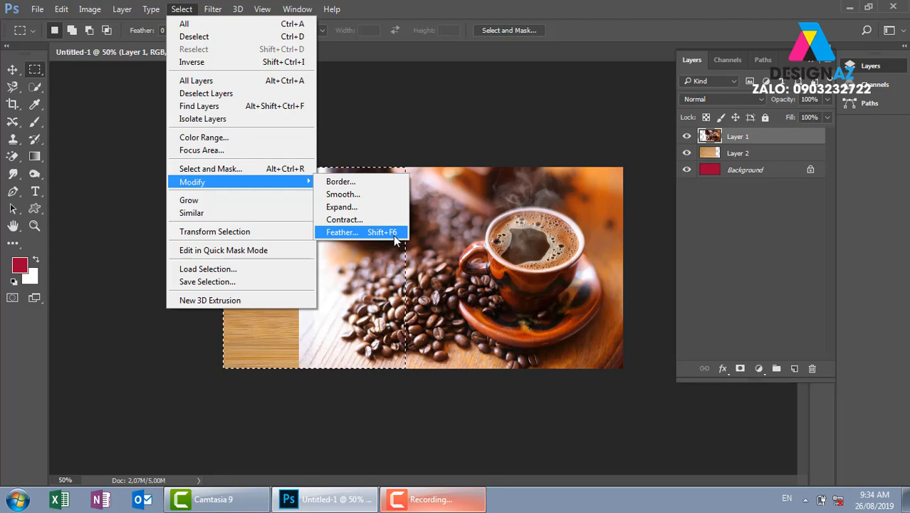
pyautogui.click(394, 235)
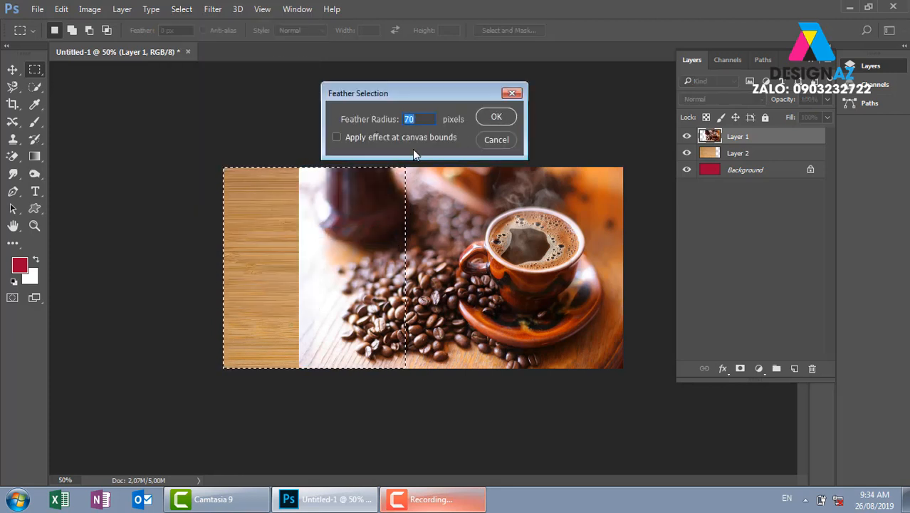
pyautogui.write('100')
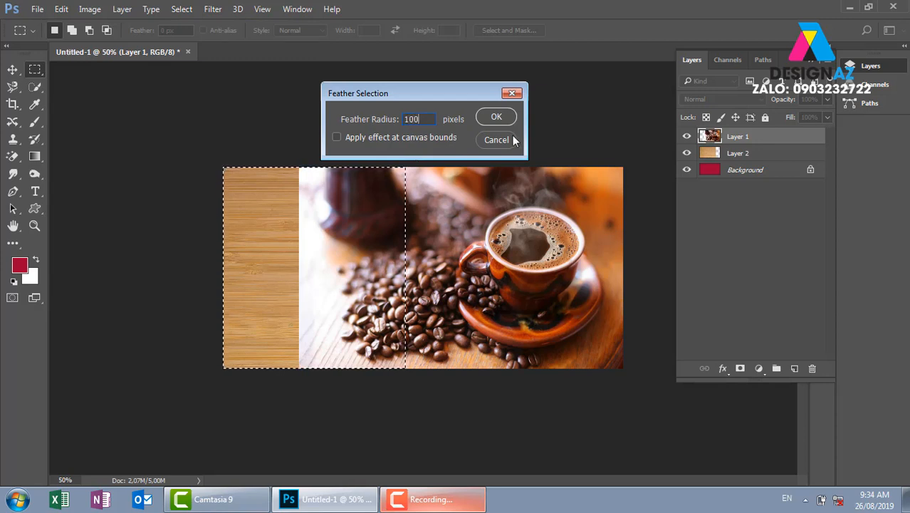
pyautogui.click(496, 118)
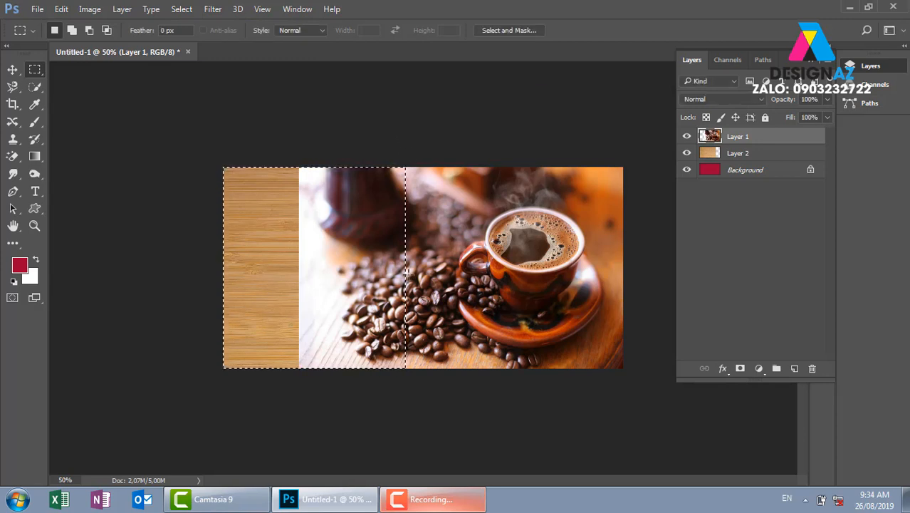
# Delete the feathered area from the coffee photo to blend it into the wood texture, and deselect
pyautogui.press('Delete')
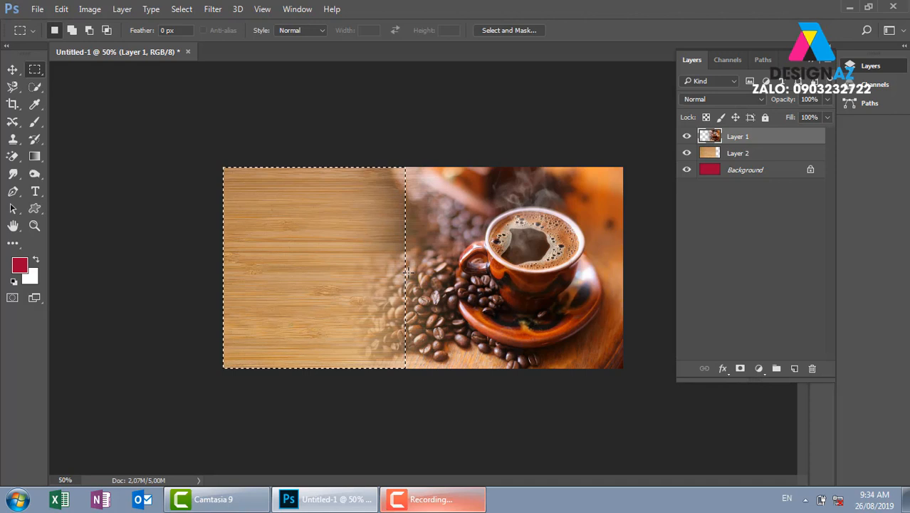
pyautogui.hotkey('ctrl', 'd')
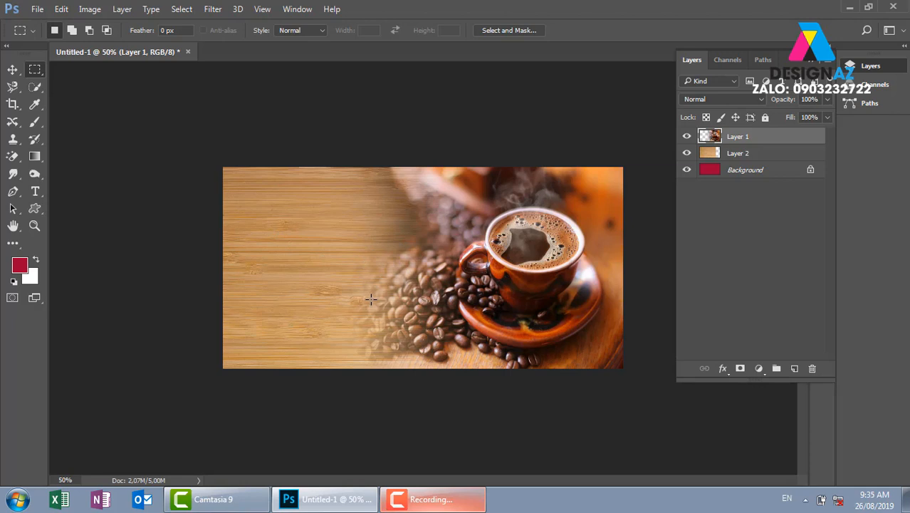
pyautogui.click(12, 69)
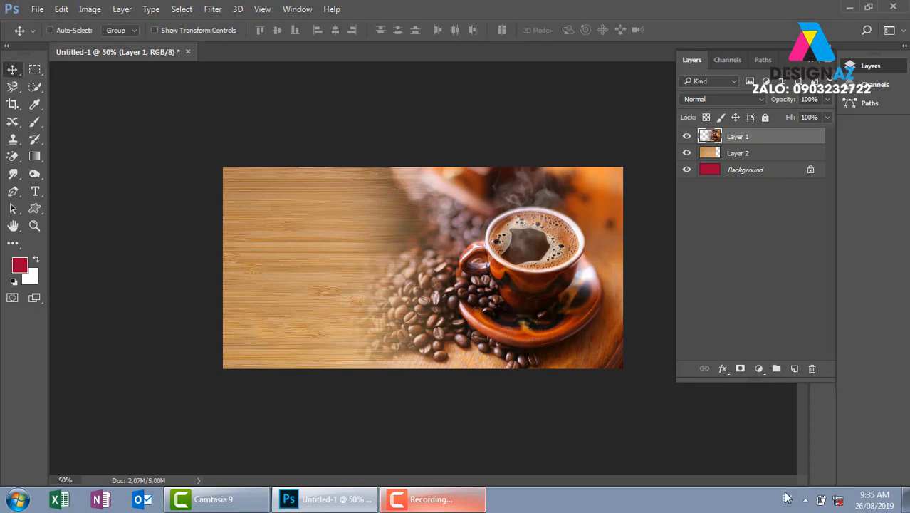
pyautogui.click(450, 501)
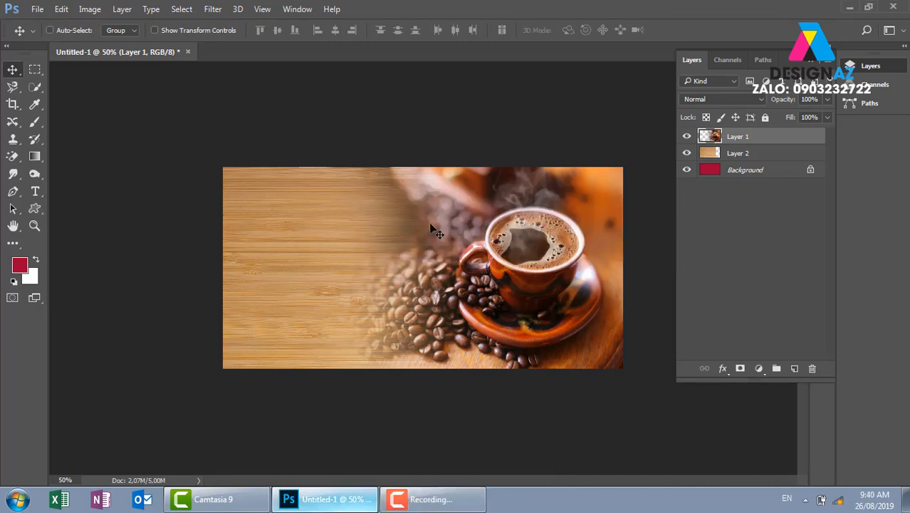
# Delete the blended coffee photo layer from the banner
pyautogui.rightClick(566, 237)
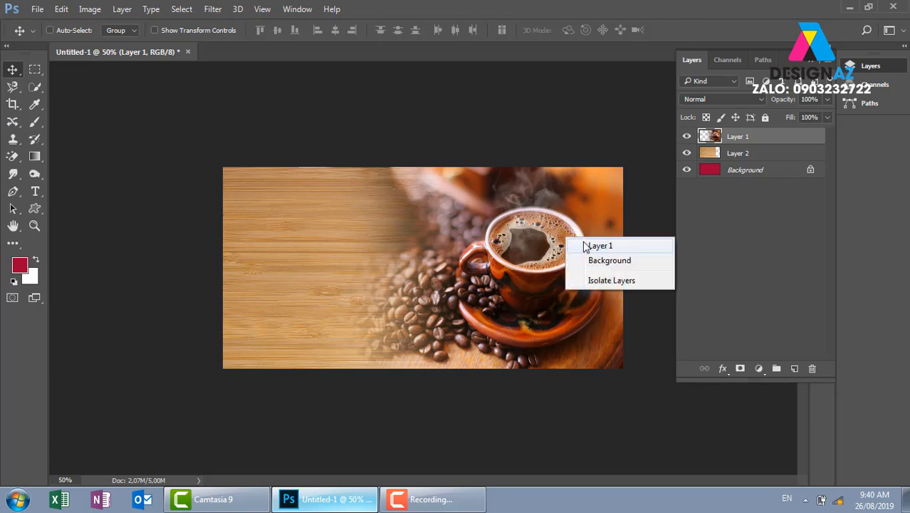
pyautogui.click(587, 247)
pyautogui.press('Delete')
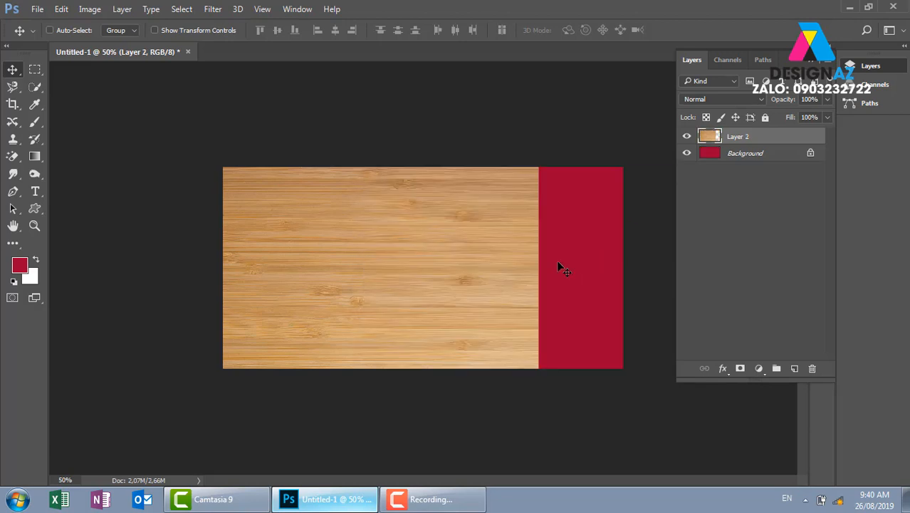
# Stretch the wood texture layer horizontally to the banner's right edge so it covers the whole red background
pyautogui.rightClick(520, 251)
pyautogui.click(546, 261)
pyautogui.hotkey('ctrl', 't')
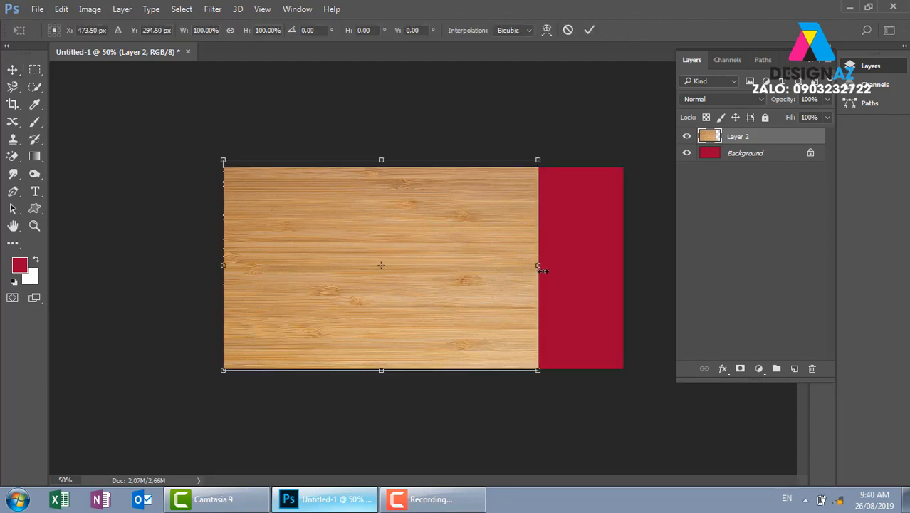
pyautogui.moveTo(538, 265); pyautogui.dragTo(624, 255)
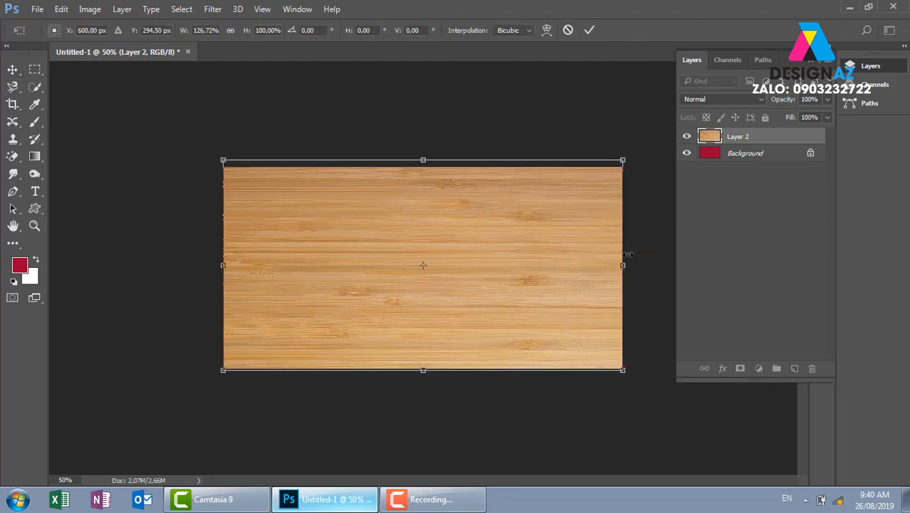
pyautogui.press('Return')
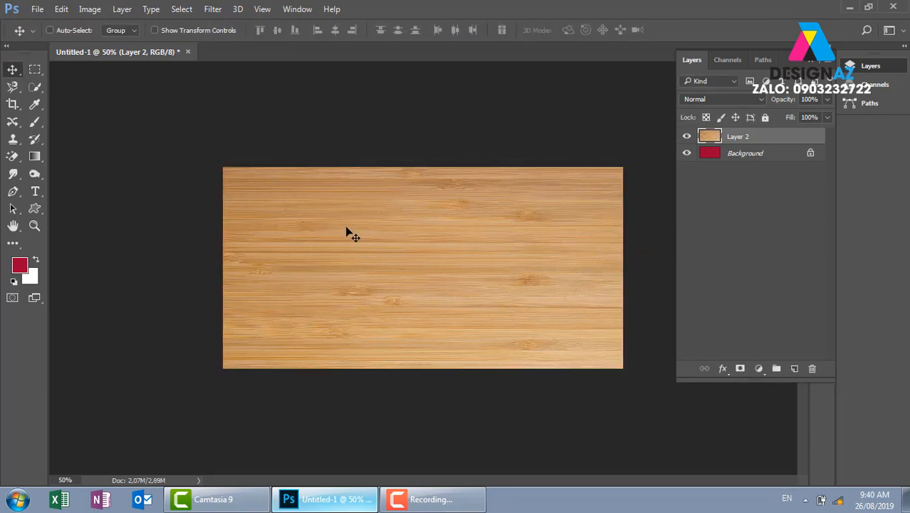
pyautogui.hotkey('ctrl', 'o')
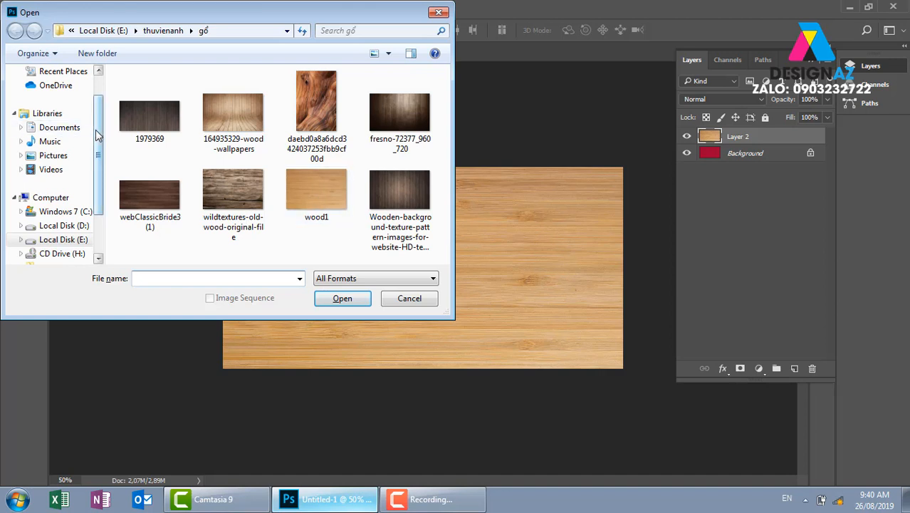
pyautogui.scroll(2, 98, 135)
pyautogui.click(55, 91)
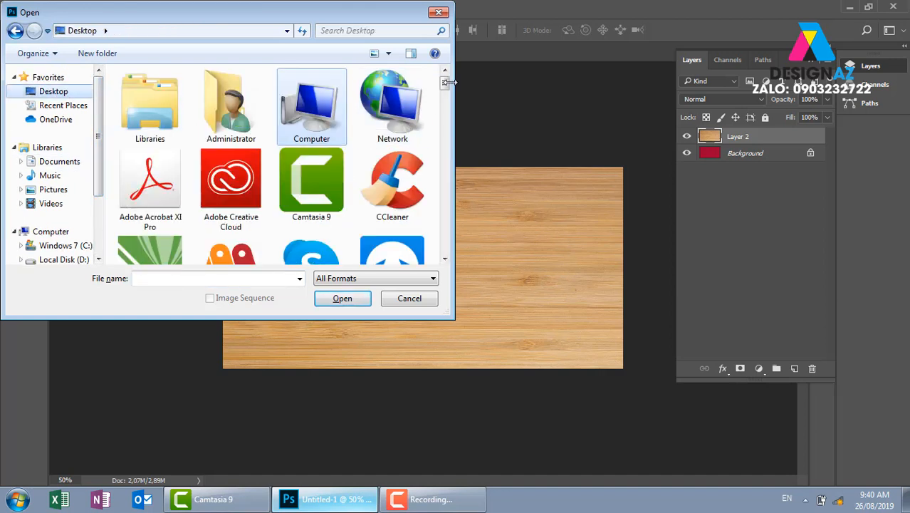
pyautogui.moveTo(446, 81); pyautogui.dragTo(444, 114)
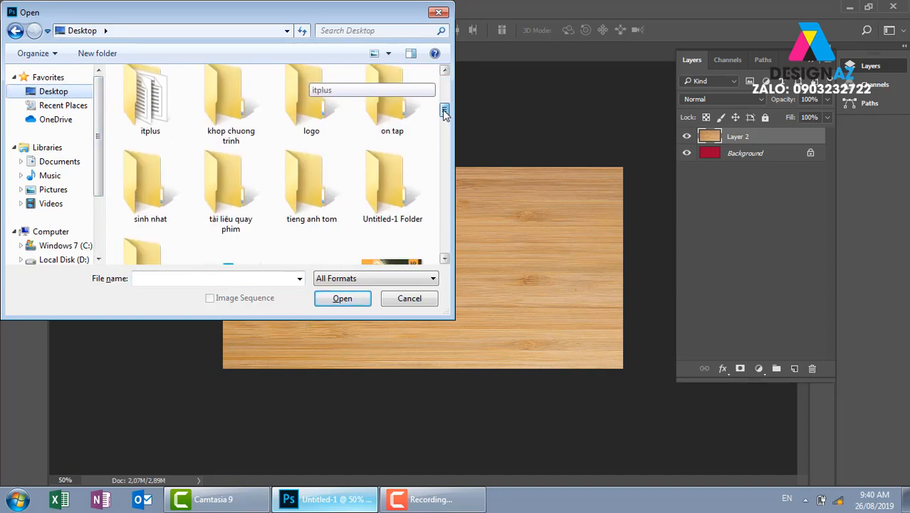
pyautogui.scroll(-4, 445, 114)
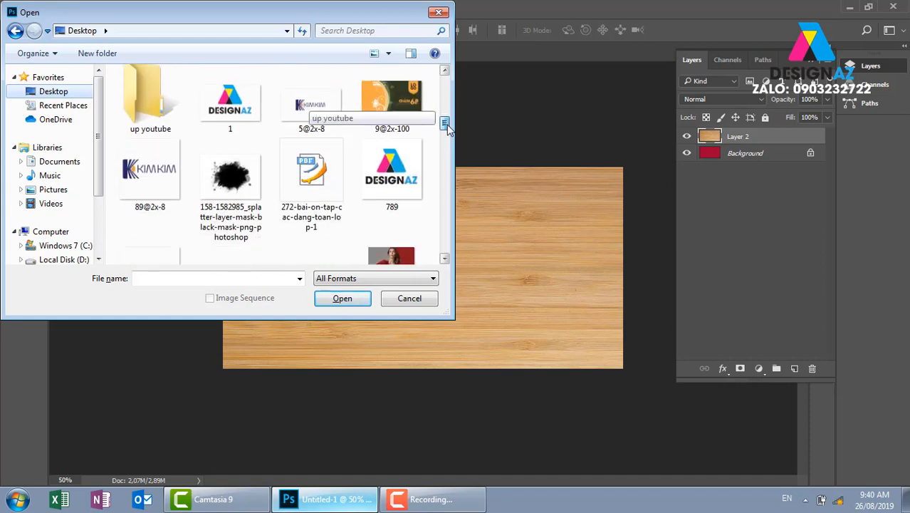
pyautogui.click(231, 171)
pyautogui.click(333, 298)
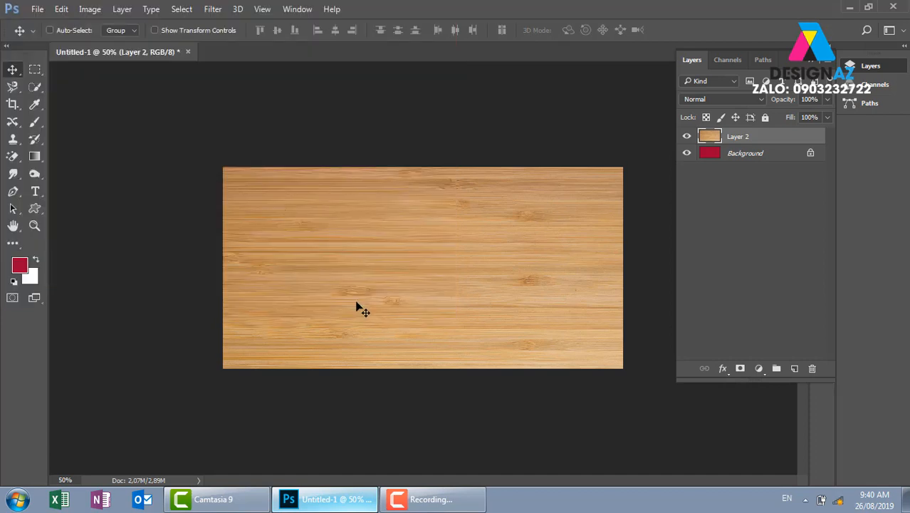
# Examine the black splatter image from the desktop in Windows Photo Viewer, and return to Photoshop
pyautogui.click(462, 201)
pyautogui.press('super+d')
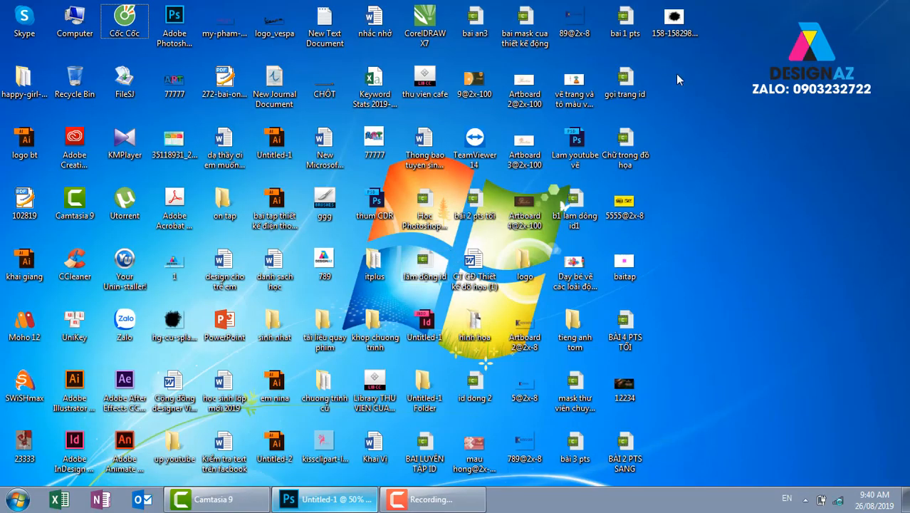
pyautogui.click(679, 22)
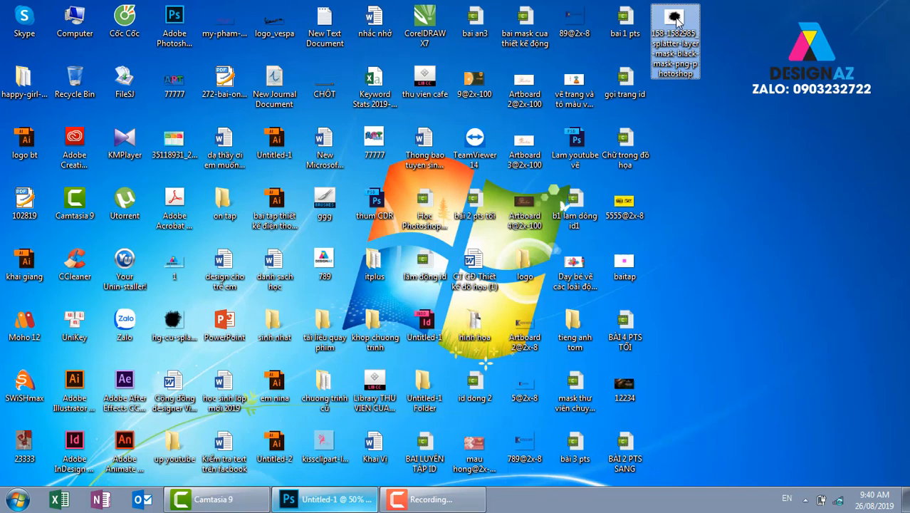
pyautogui.doubleClick(675, 18)
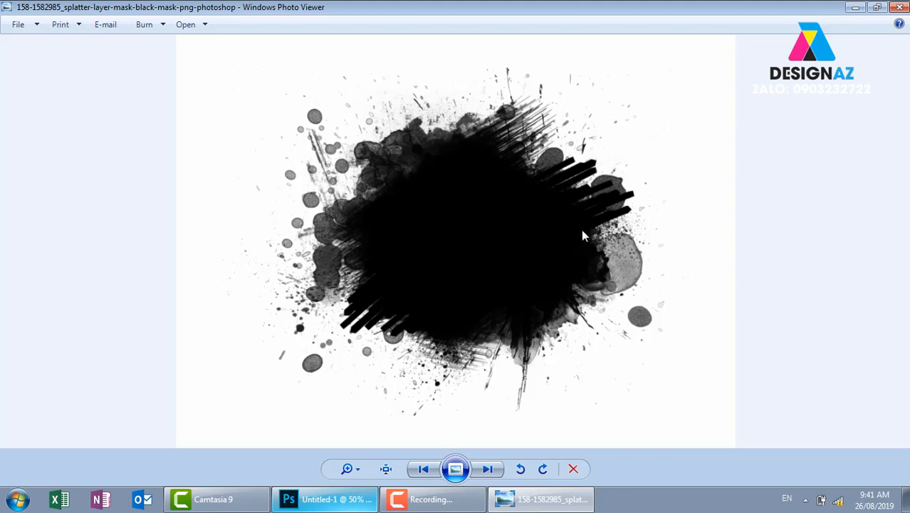
pyautogui.click(324, 499)
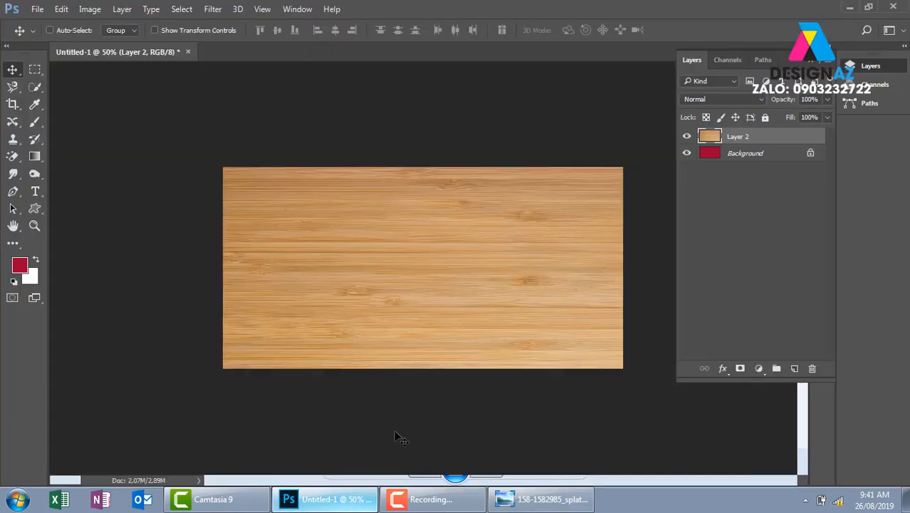
# Paste the black splatter over the wood's left half and erase its white background with the Magic Eraser
pyautogui.hotkey('ctrl', 'v')
pyautogui.moveTo(462, 291); pyautogui.dragTo(369, 283)
pyautogui.press('e')
pyautogui.click(250, 261)
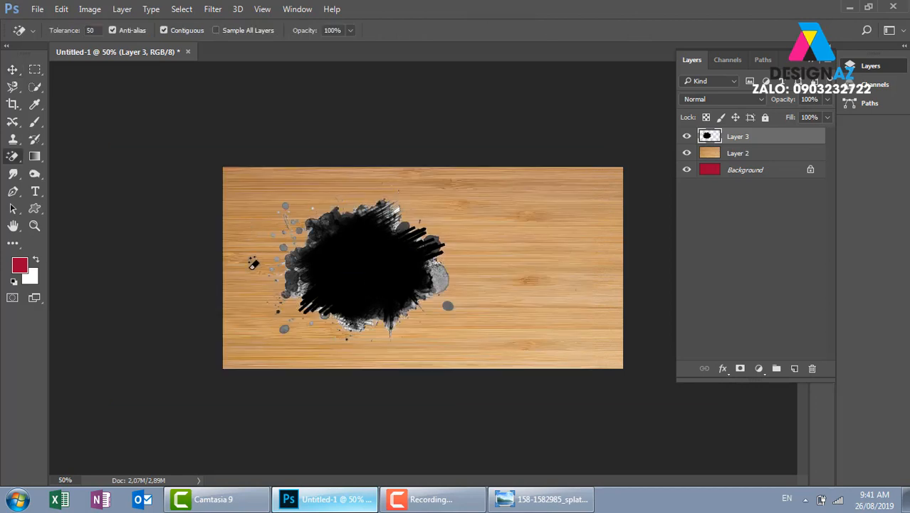
pyautogui.click(12, 69)
pyautogui.moveTo(335, 251)
pyautogui.mouseDown()
pyautogui.moveTo(328, 243)
pyautogui.moveTo(320, 252)
pyautogui.mouseUp()
pyautogui.hotkey('ctrl', '+')
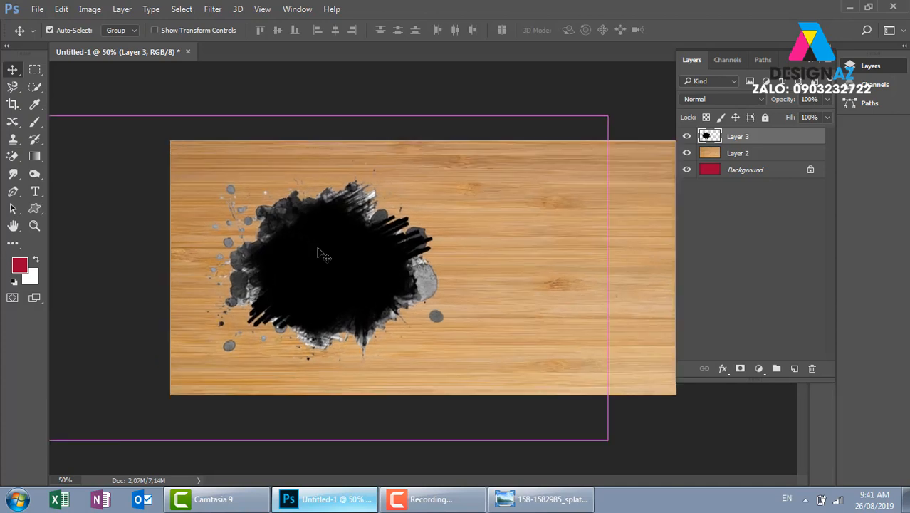
pyautogui.click(422, 498)
pyautogui.click(624, 235)
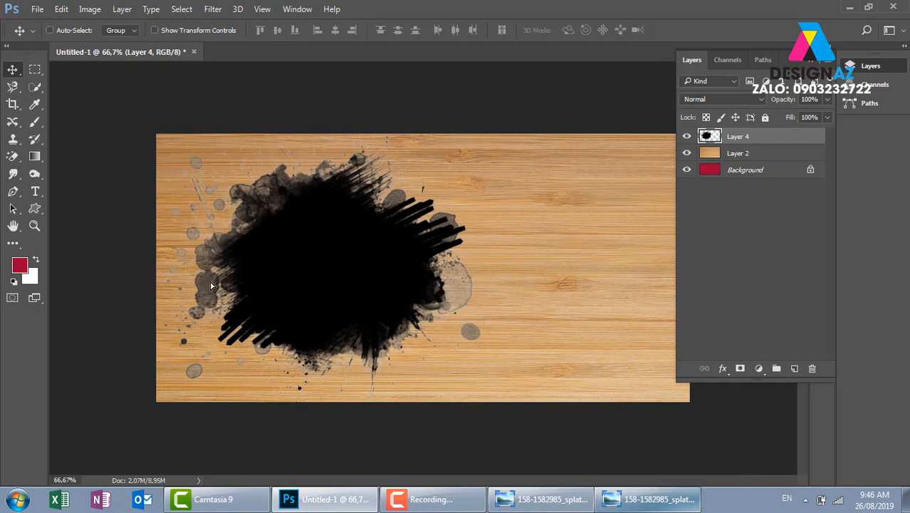
# Fine-tune the position of the large black splatter on the banner's left half
pyautogui.moveTo(217, 289)
pyautogui.mouseDown()
pyautogui.moveTo(169, 235)
pyautogui.moveTo(251, 262)
pyautogui.moveTo(228, 289)
pyautogui.mouseUp()
pyautogui.moveTo(426, 267); pyautogui.dragTo(398, 281)
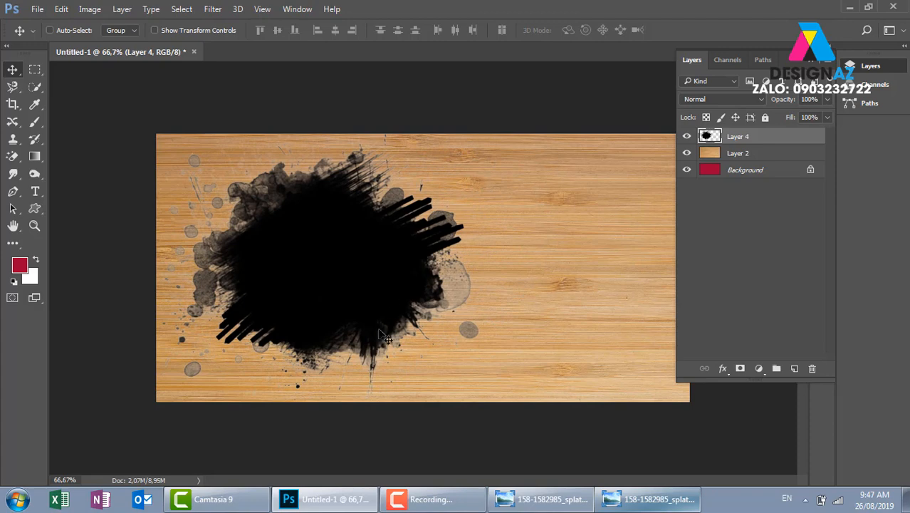
# Open Café-para-restaurantes-y-bares-en-Valencia from the Food folder, copy the whole photo, and close its document
pyautogui.hotkey('ctrl', 'o')
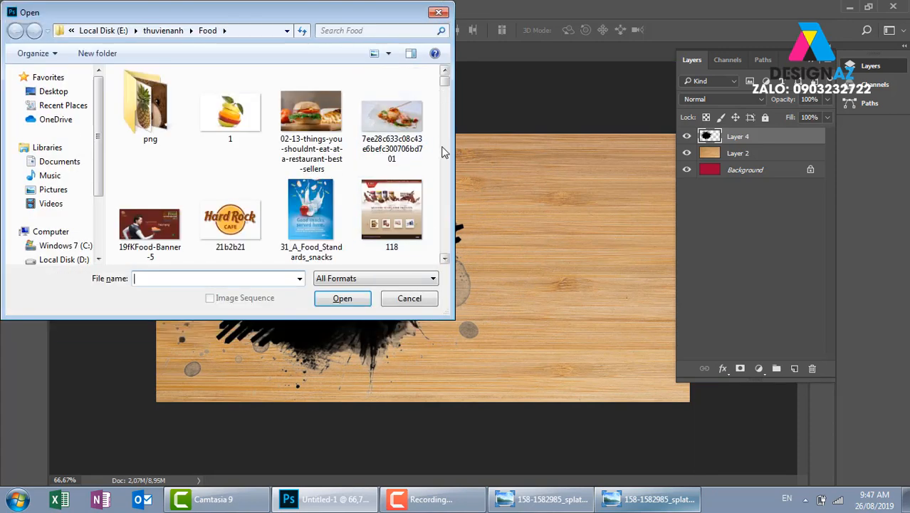
pyautogui.click(444, 259)
pyautogui.click(444, 259)
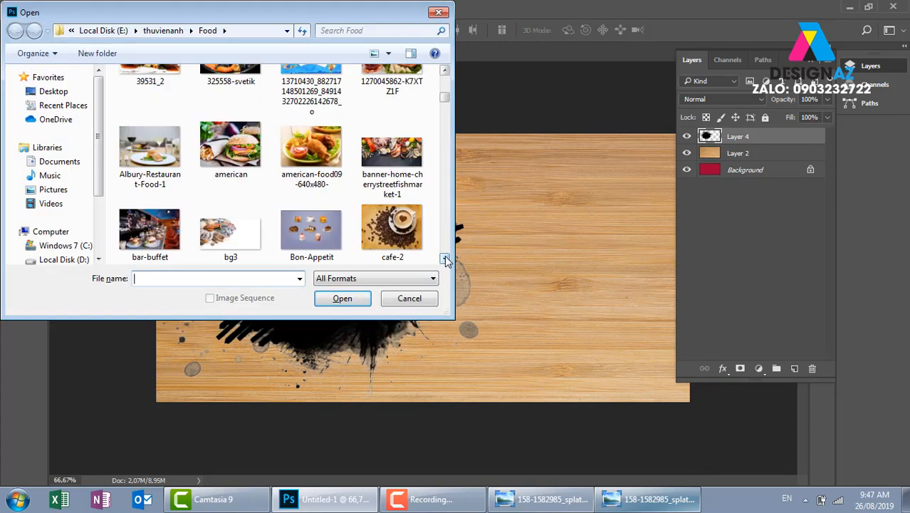
pyautogui.click(445, 259)
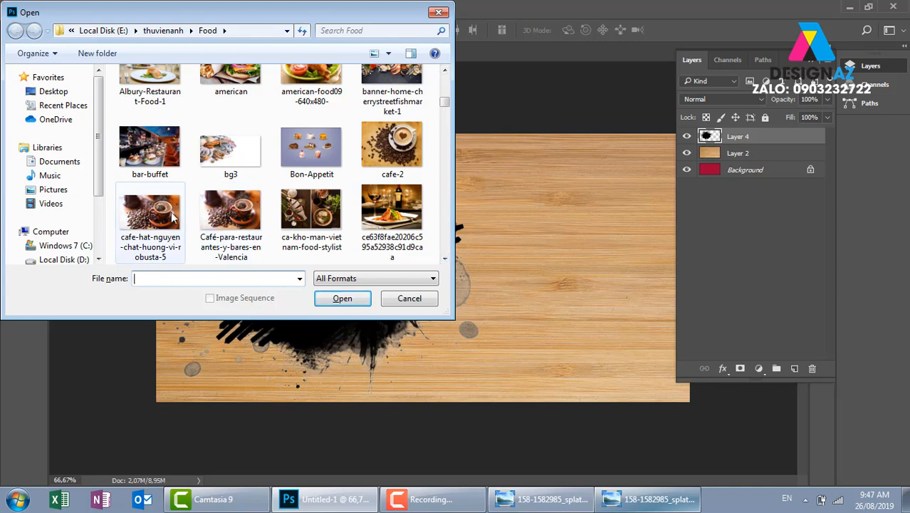
pyautogui.click(244, 220)
pyautogui.click(356, 301)
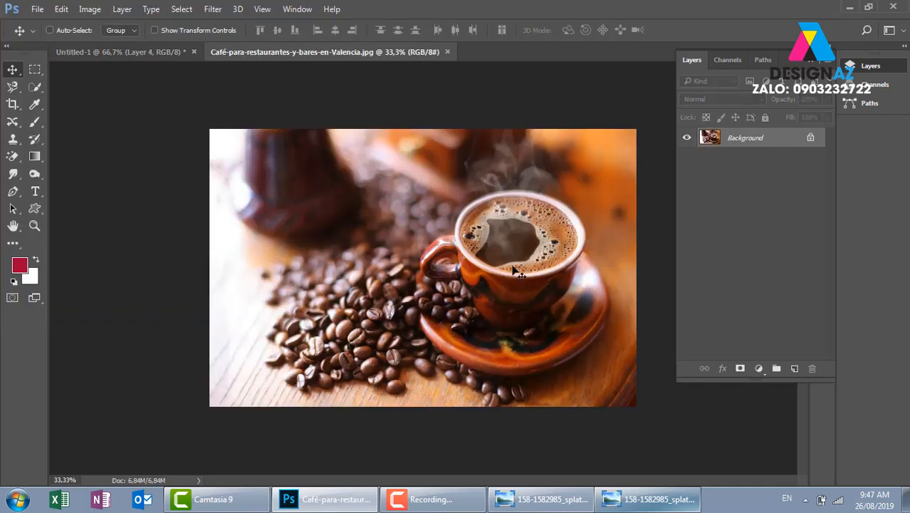
pyautogui.hotkey('ctrl', 'a')
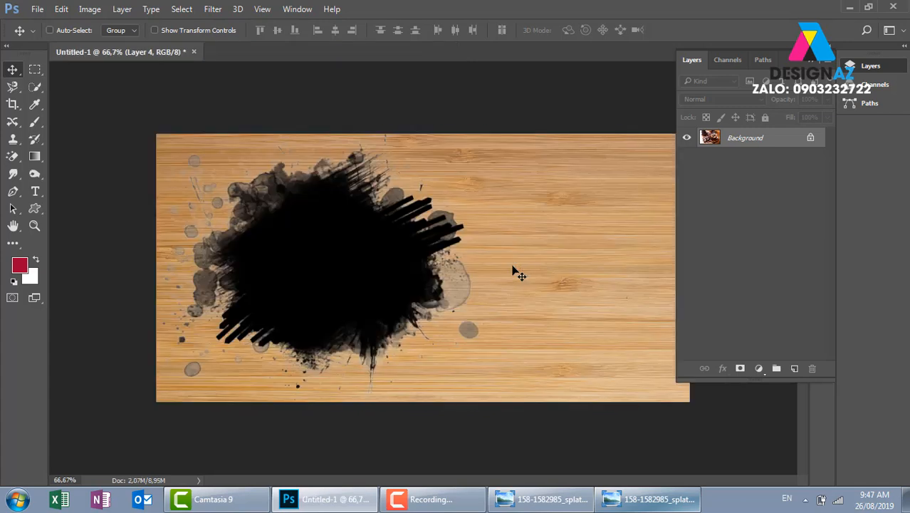
pyautogui.hotkey('ctrl', 'w')
# Select the splatter layer and paste the coffee photo directly above it
pyautogui.rightClick(326, 225)
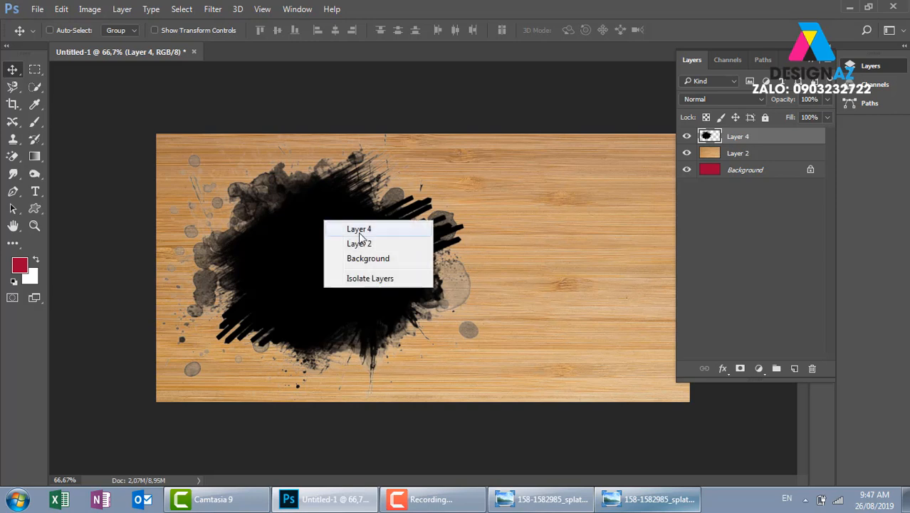
pyautogui.click(360, 230)
pyautogui.moveTo(322, 223); pyautogui.dragTo(335, 225)
pyautogui.press('ctrl')
pyautogui.hotkey('ctrl', 'v')
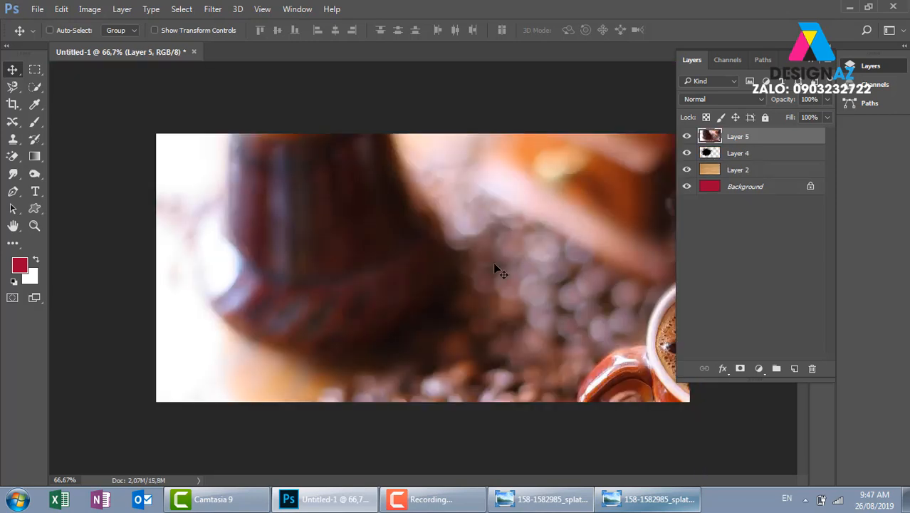
# Scale the coffee photo down to about 48% and position it over the banner's left part, covering the splatter
pyautogui.moveTo(488, 261); pyautogui.dragTo(265, 227)
pyautogui.hotkey('ctrl', '-')
pyautogui.hotkey('ctrl', '-')
pyautogui.hotkey('ctrl', '-')
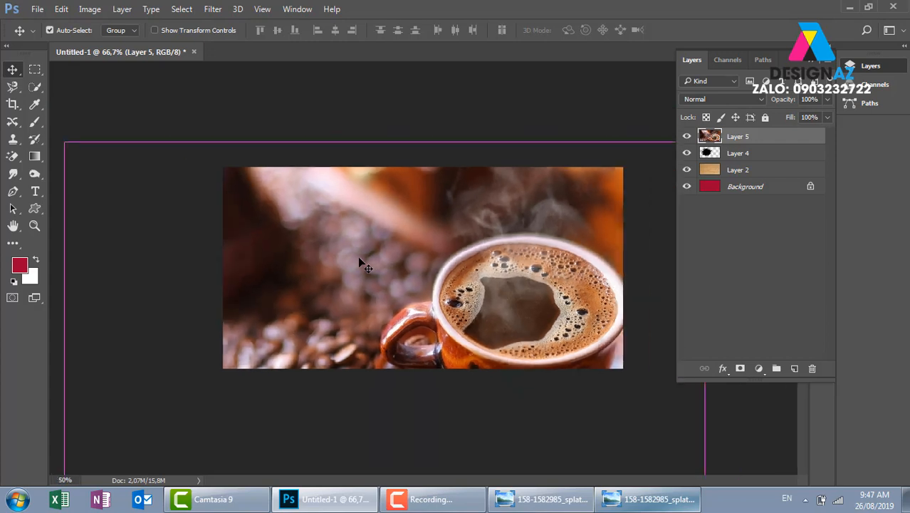
pyautogui.hotkey('ctrl', 't')
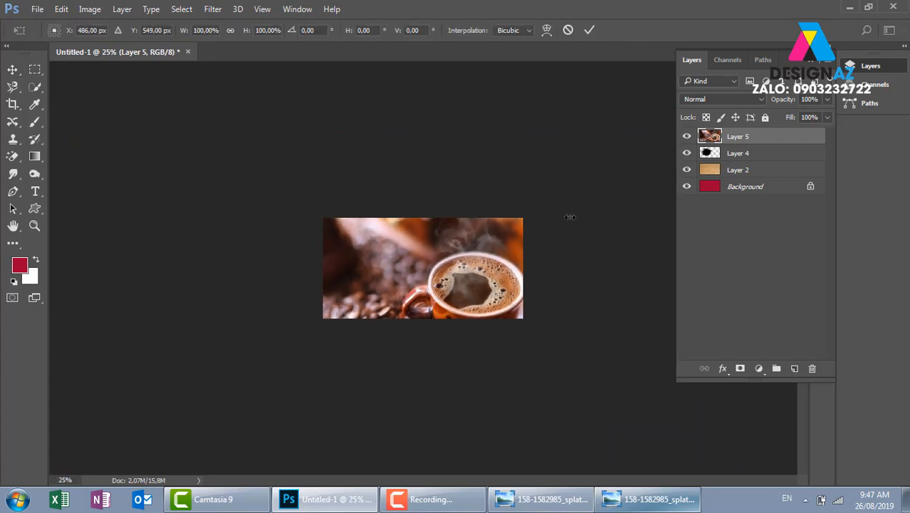
pyautogui.moveTo(564, 205); pyautogui.dragTo(481, 259)
pyautogui.moveTo(447, 296); pyautogui.dragTo(439, 257)
pyautogui.hotkey('ctrl', '+')
pyautogui.press('Return')
pyautogui.hotkey('ctrl', '+')
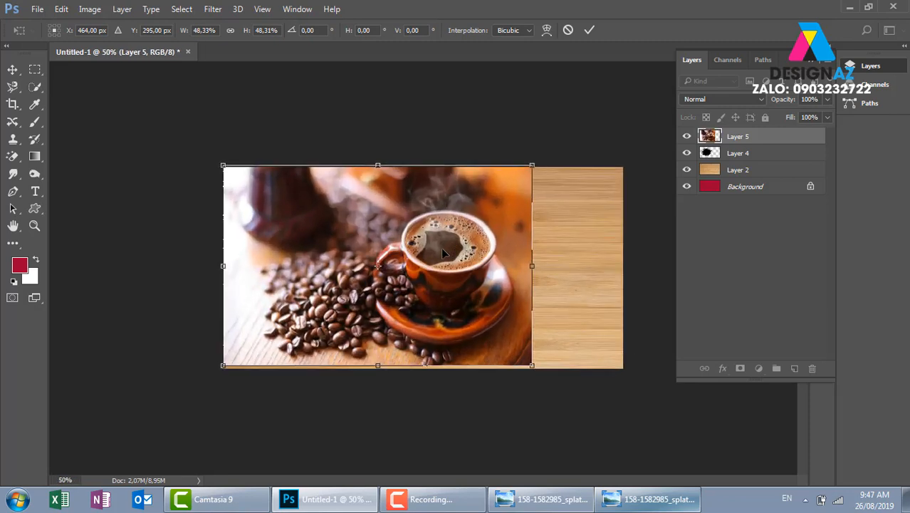
# Clip the coffee photo to the splatter layer and shift it so the cup and beans fill the splatter shape
pyautogui.hotkey('ctrl', '+')
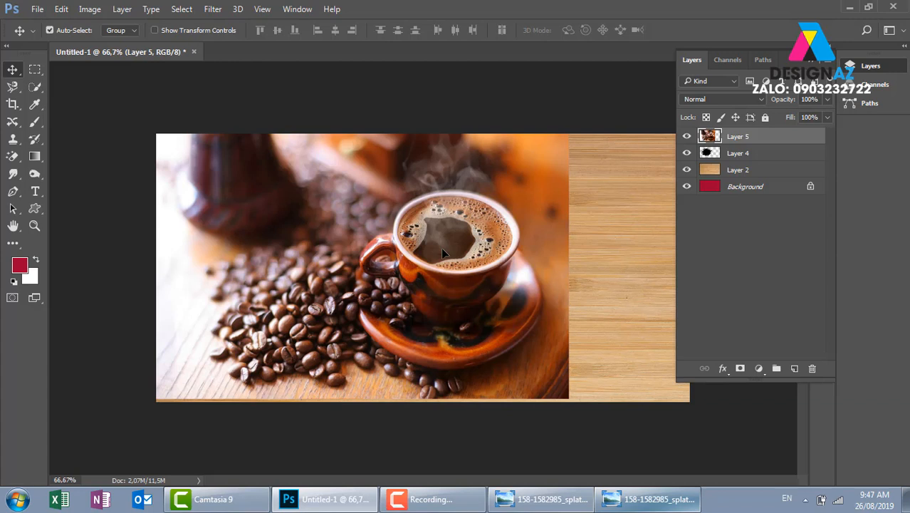
pyautogui.hotkey('ctrl', 'alt', 'g')
pyautogui.moveTo(447, 297); pyautogui.dragTo(332, 262)
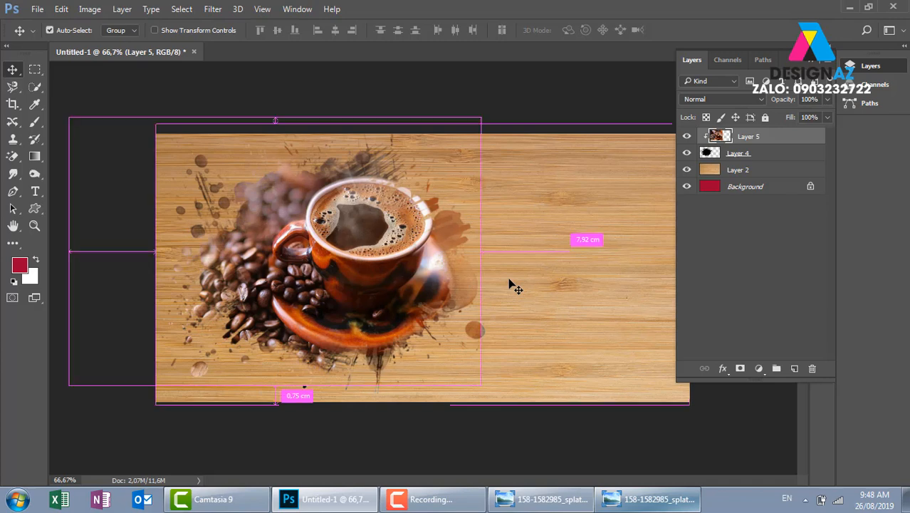
# Add the text "CAFE" on the empty wood area beside the coffee cup
pyautogui.hotkey('ctrl', '+')
pyautogui.moveTo(574, 271); pyautogui.dragTo(381, 264)
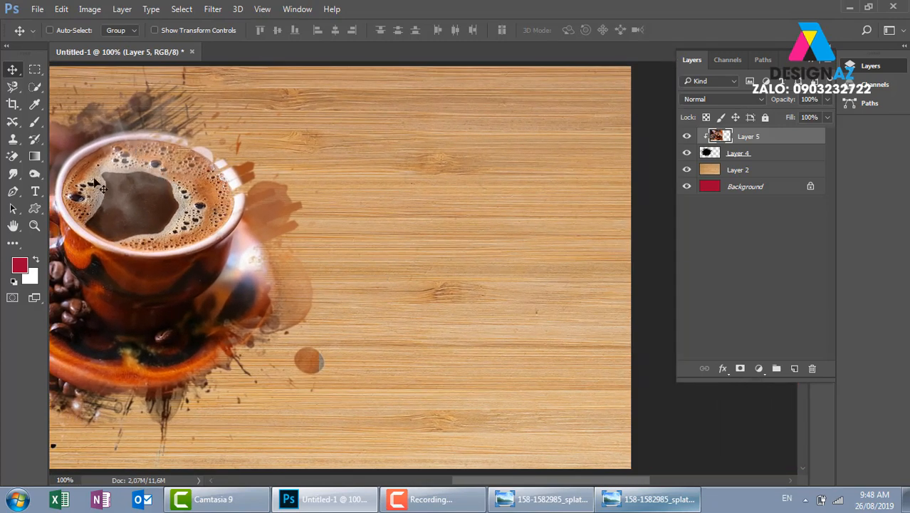
pyautogui.click(36, 193)
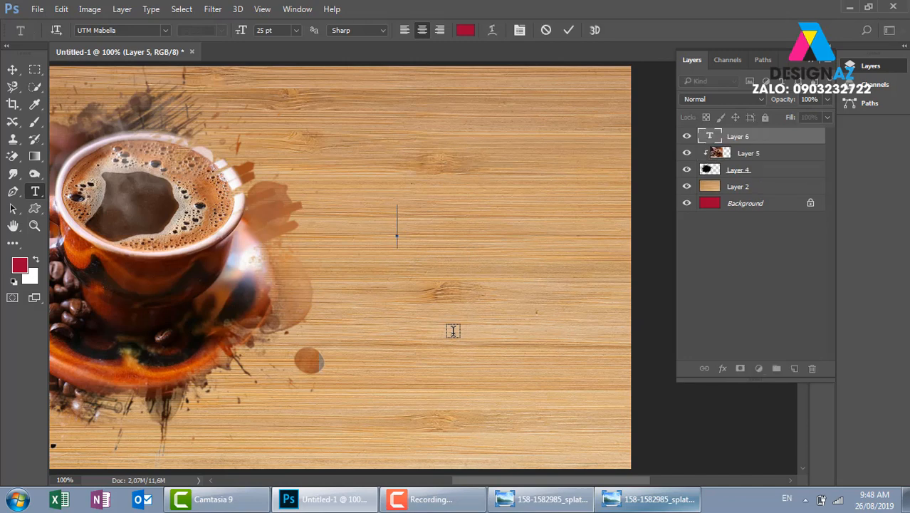
pyautogui.write('CA')
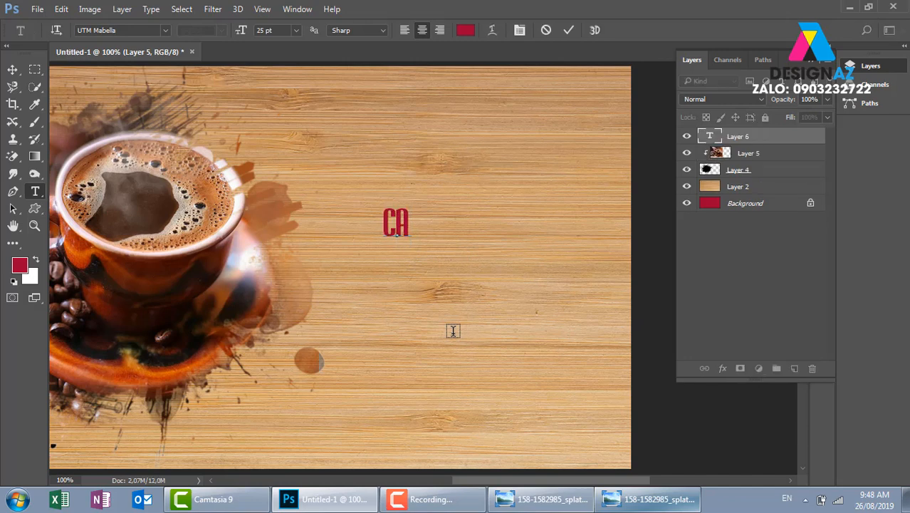
pyautogui.write('FF')
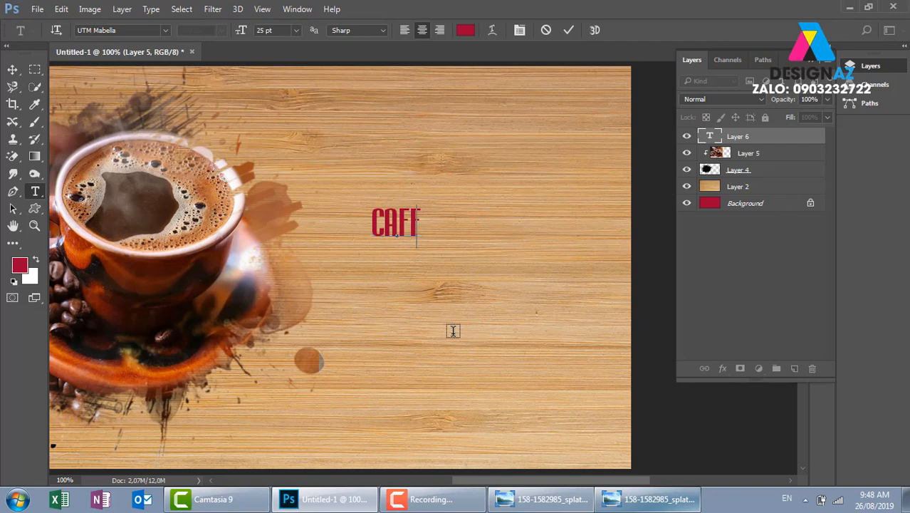
pyautogui.press('BackSpace')
pyautogui.write('E')
pyautogui.click(13, 69)
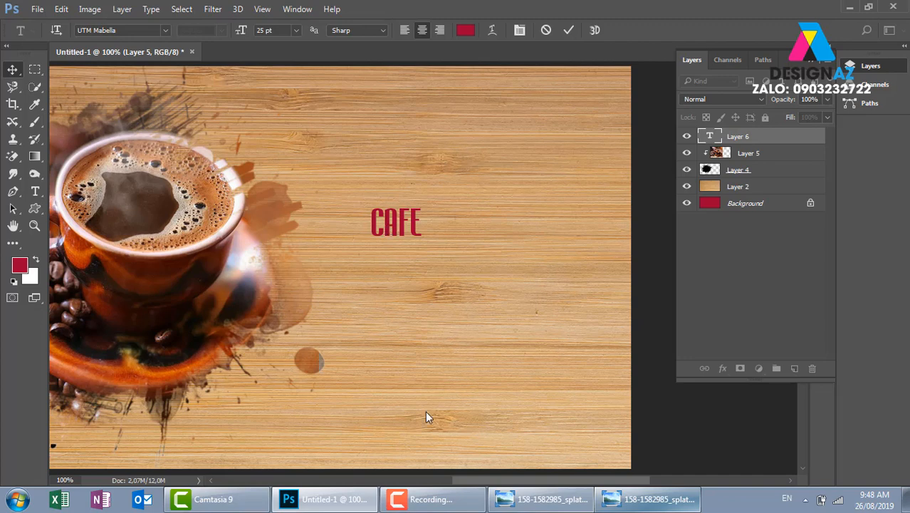
# Enlarge the CAFE text to several times its original size and place it in the empty wood area beside the cup
pyautogui.hotkey('ctrl', 'Return')
pyautogui.hotkey('ctrl', 't')
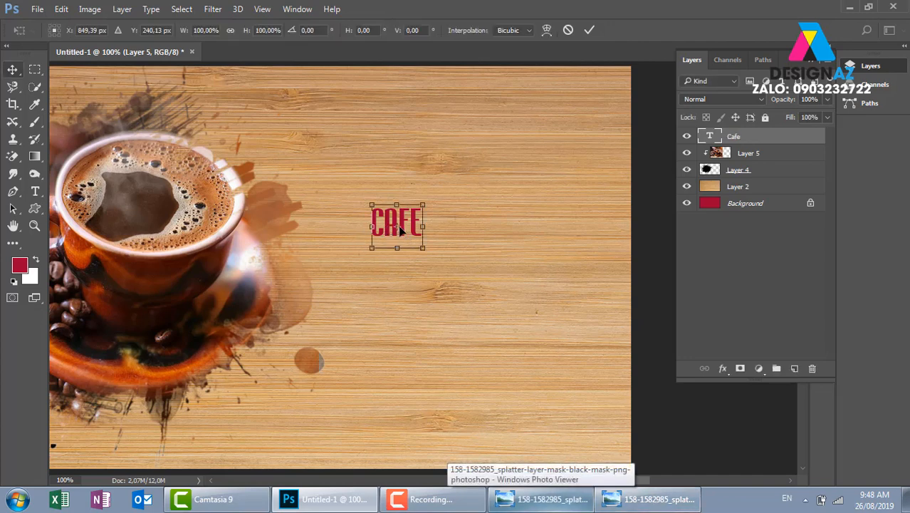
pyautogui.moveTo(402, 216); pyautogui.dragTo(538, 137)
pyautogui.press('Return')
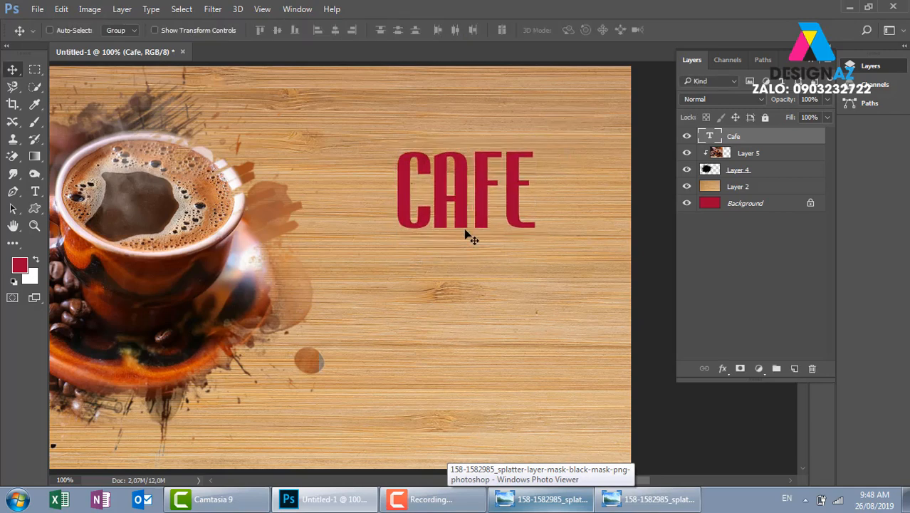
pyautogui.moveTo(465, 193); pyautogui.dragTo(452, 247)
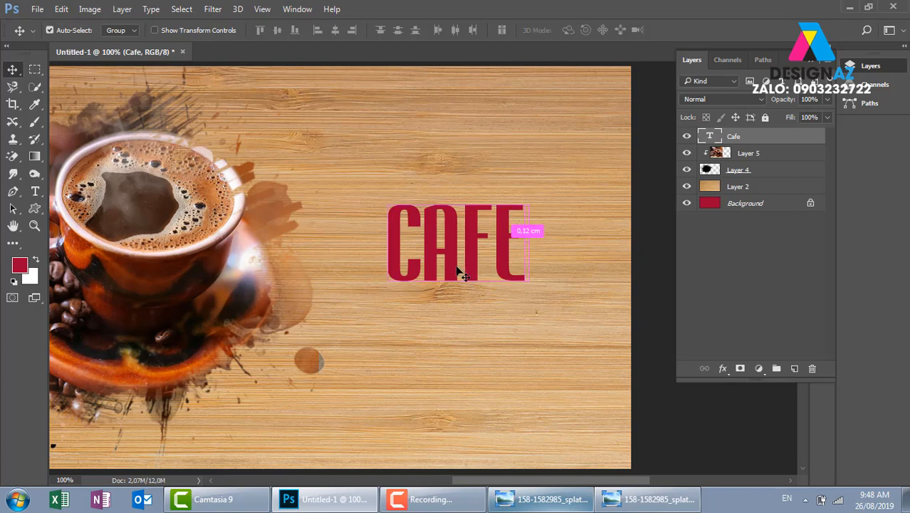
pyautogui.hotkey('ctrl', 't')
pyautogui.moveTo(530, 192); pyautogui.dragTo(545, 178)
pyautogui.press('Return')
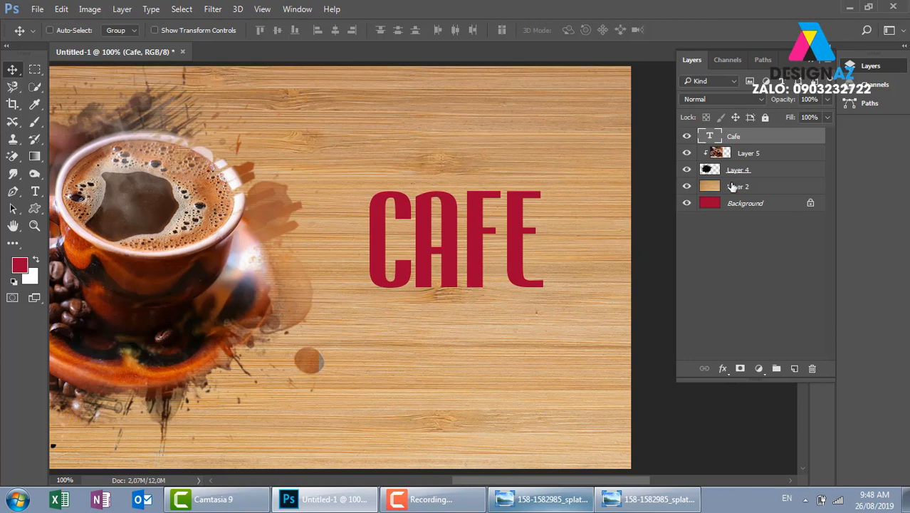
# Load the CAFE letters as a selection, hide the text layer, and copy that area of the wood layer to a new layer
pyautogui.press('ctrl')
pyautogui.keyDown('ctrl'); pyautogui.click(711, 139); pyautogui.keyUp('ctrl')
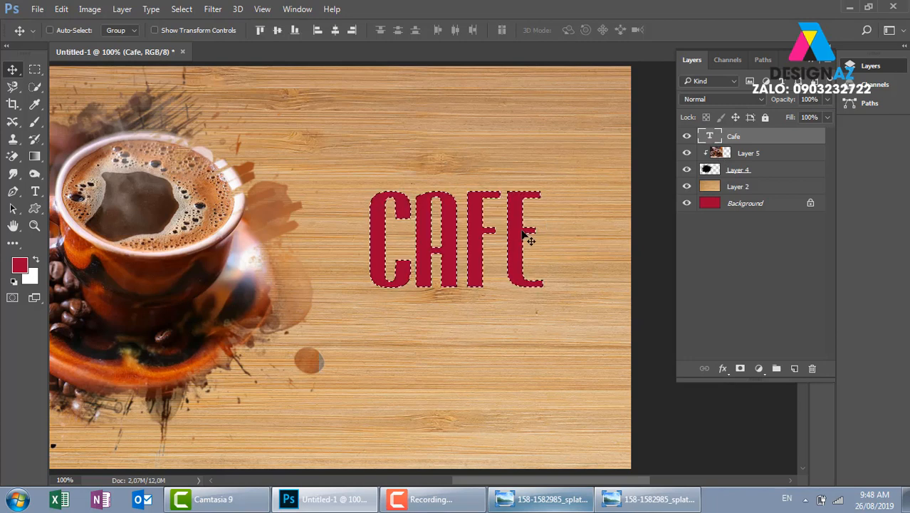
pyautogui.click(686, 136)
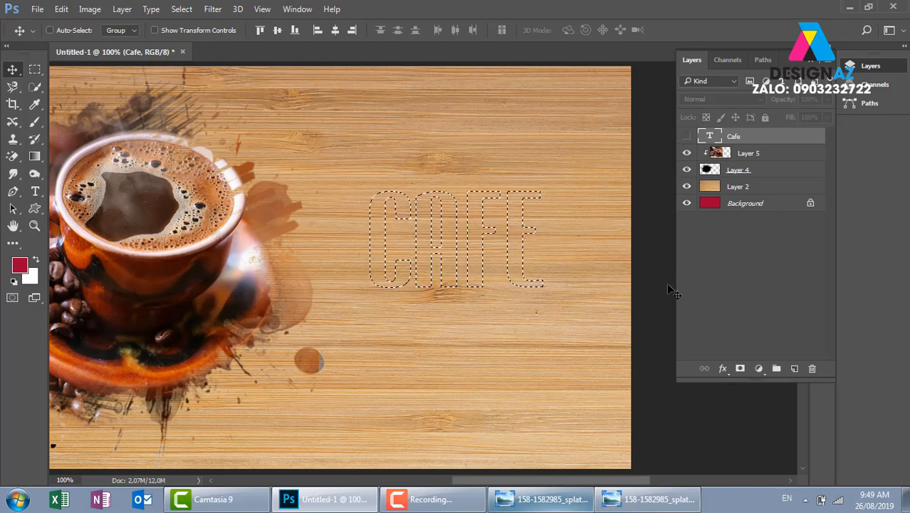
pyautogui.click(771, 190)
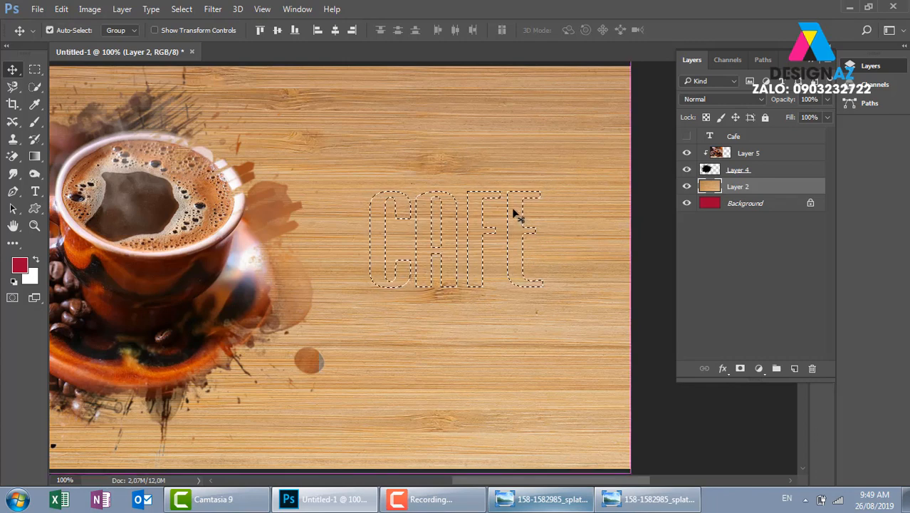
pyautogui.hotkey('ctrl', 'j')
pyautogui.moveTo(513, 212); pyautogui.dragTo(639, 237)
# Try the Multiply blend mode on the copied wood letters and return the layer to Normal
pyautogui.click(737, 99)
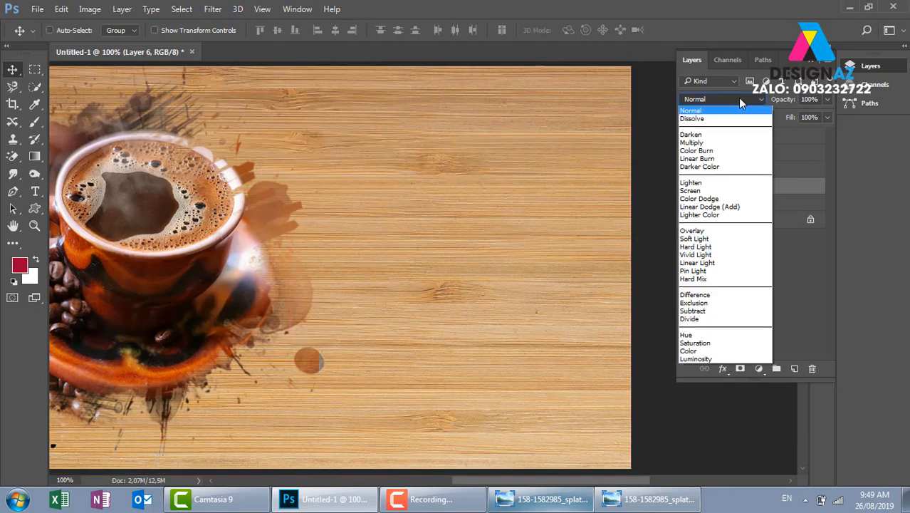
pyautogui.click(724, 144)
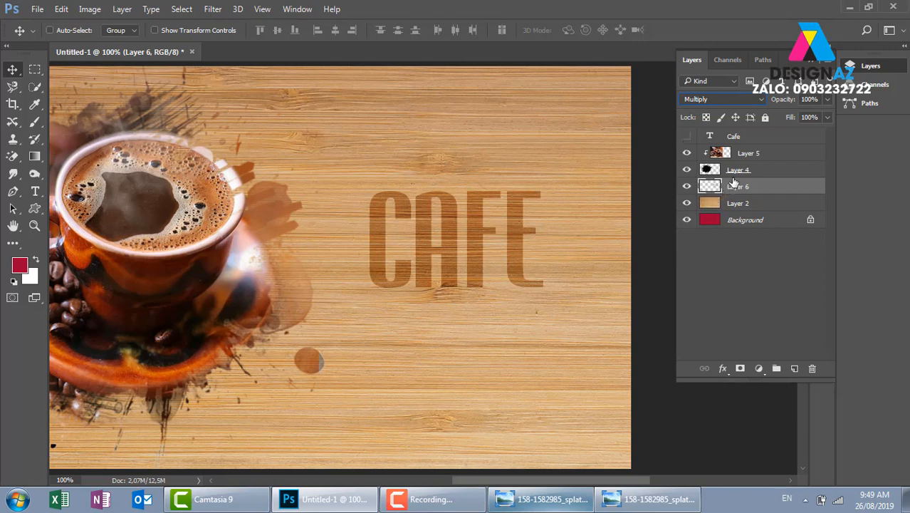
pyautogui.click(722, 99)
pyautogui.click(723, 112)
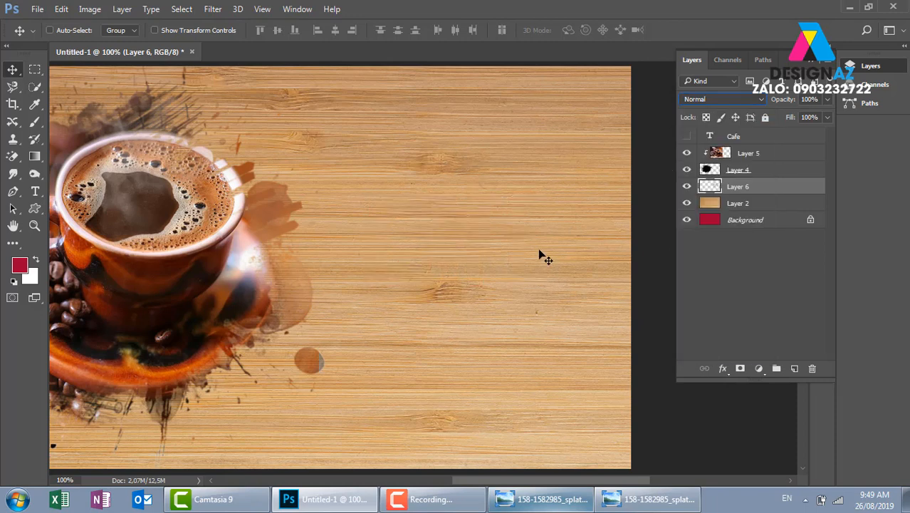
pyautogui.moveTo(471, 187); pyautogui.dragTo(526, 264)
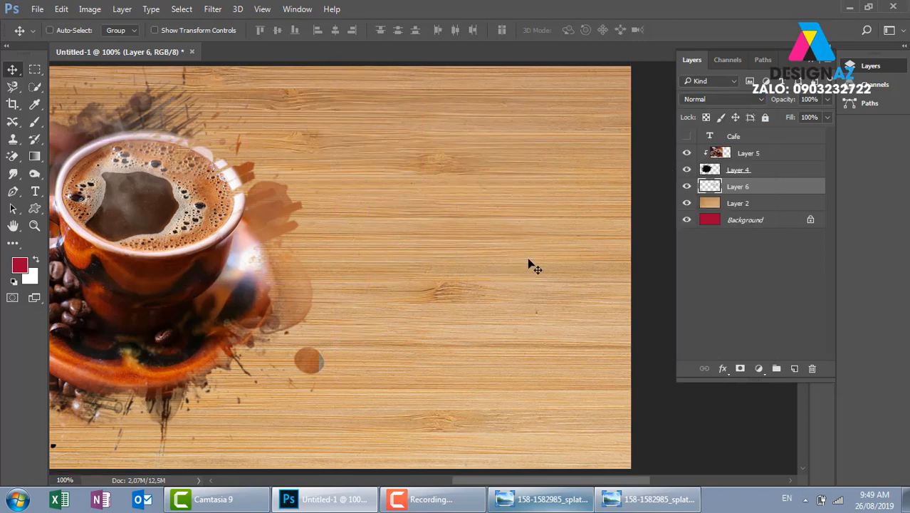
# Add an Inner Shadow to the wood letters with Multiply blending, dark brown colour #3c1010 and a size of 18 px
pyautogui.rightClick(737, 188)
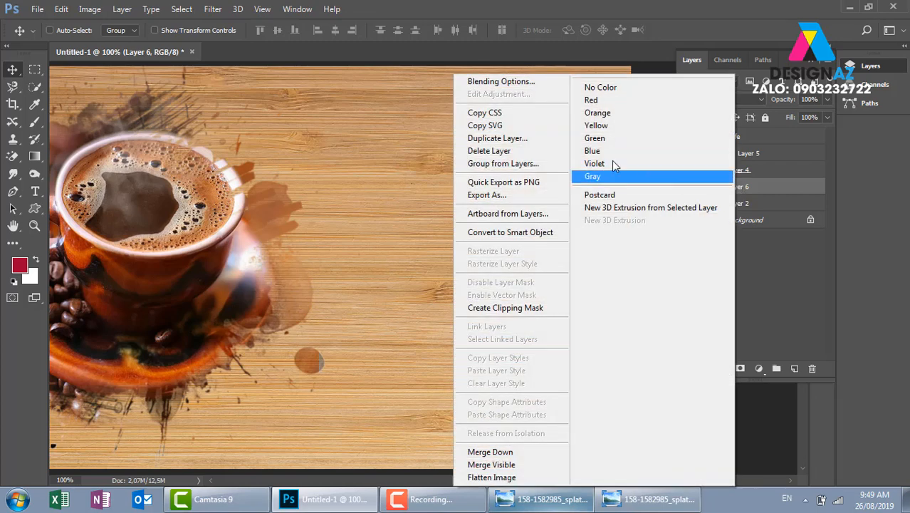
pyautogui.click(507, 84)
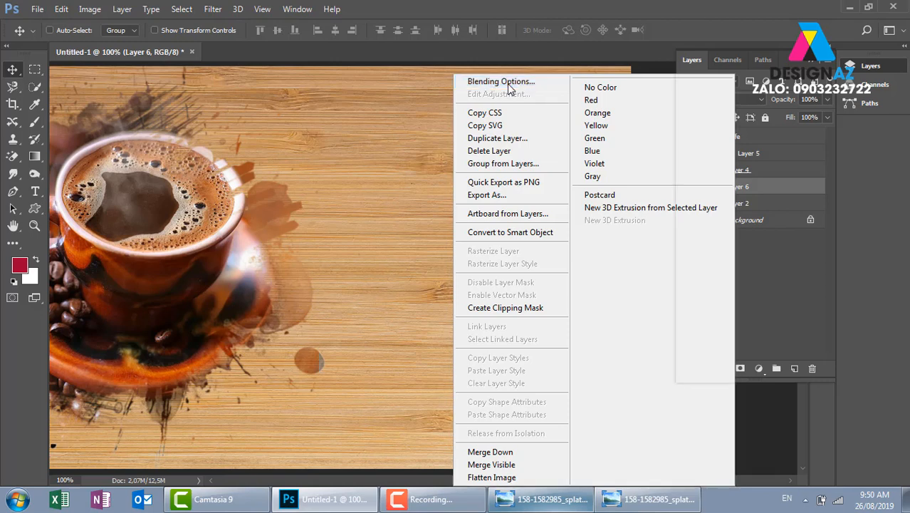
pyautogui.moveTo(531, 121); pyautogui.dragTo(687, 89)
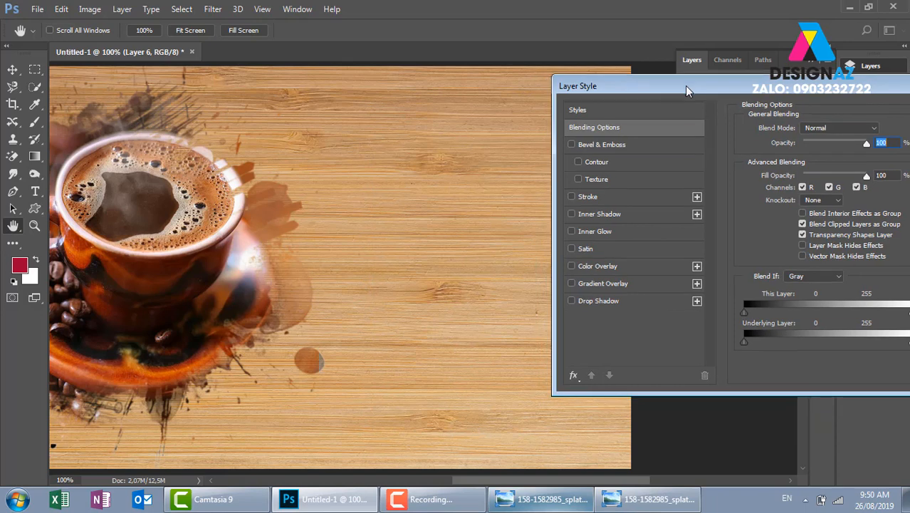
pyautogui.click(640, 215)
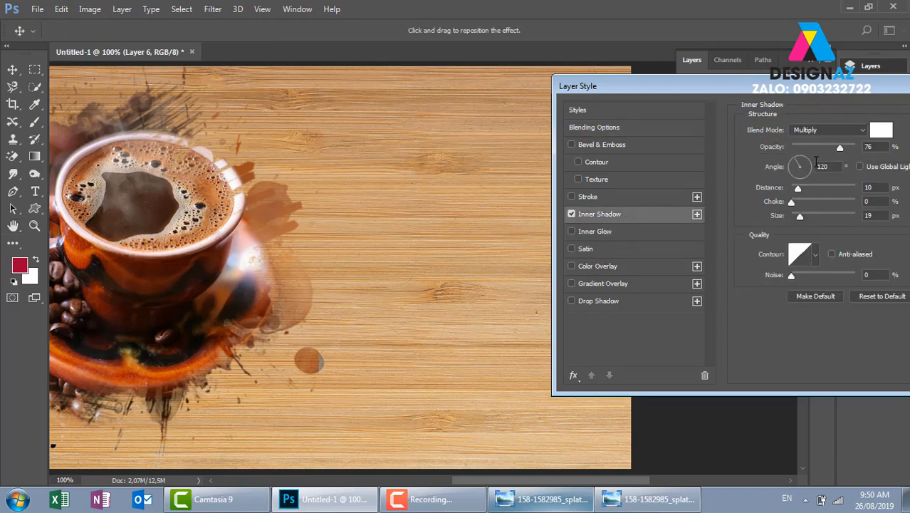
pyautogui.click(882, 131)
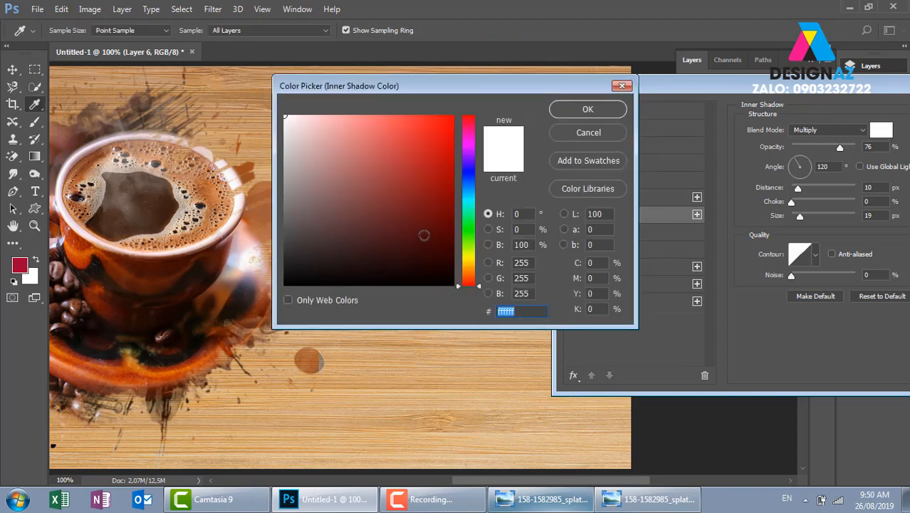
pyautogui.moveTo(441, 238); pyautogui.dragTo(406, 244)
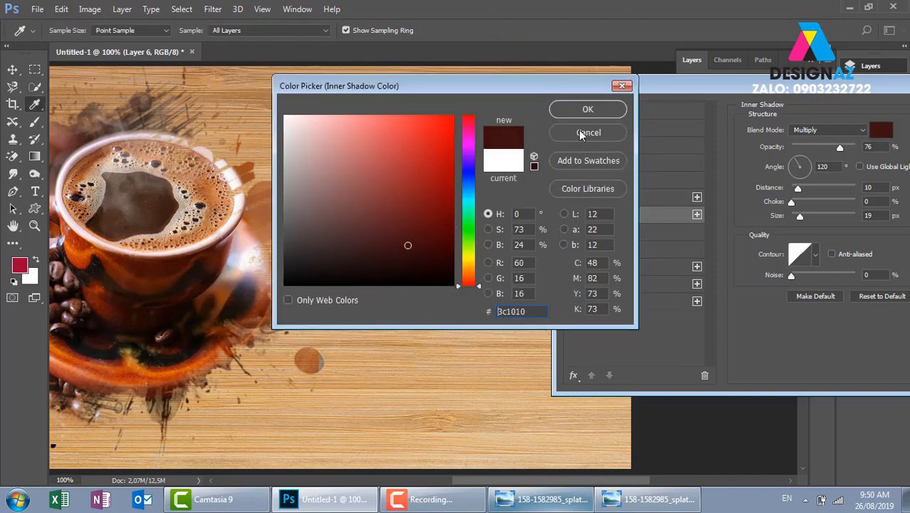
pyautogui.click(587, 109)
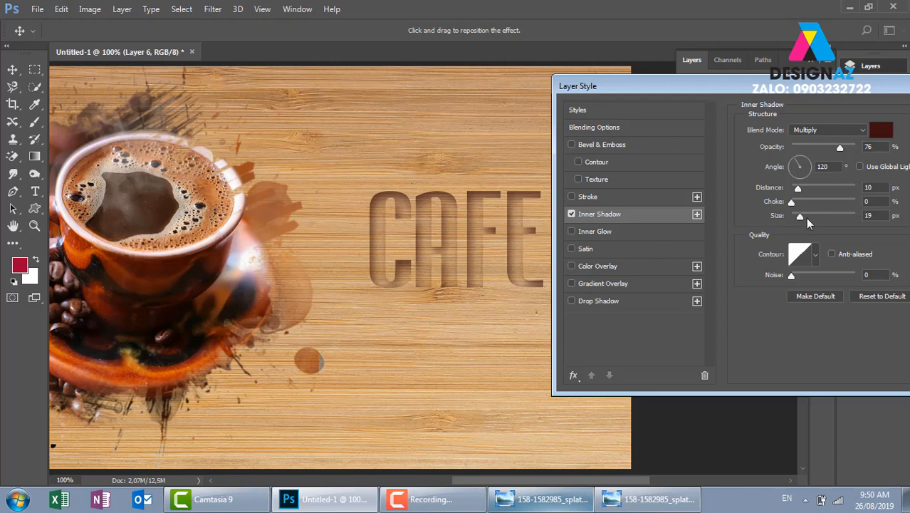
pyautogui.moveTo(799, 216); pyautogui.dragTo(797, 212)
# Add a Stroke effect to the wood letters, 4 px in size and positioned Outside
pyautogui.click(574, 377)
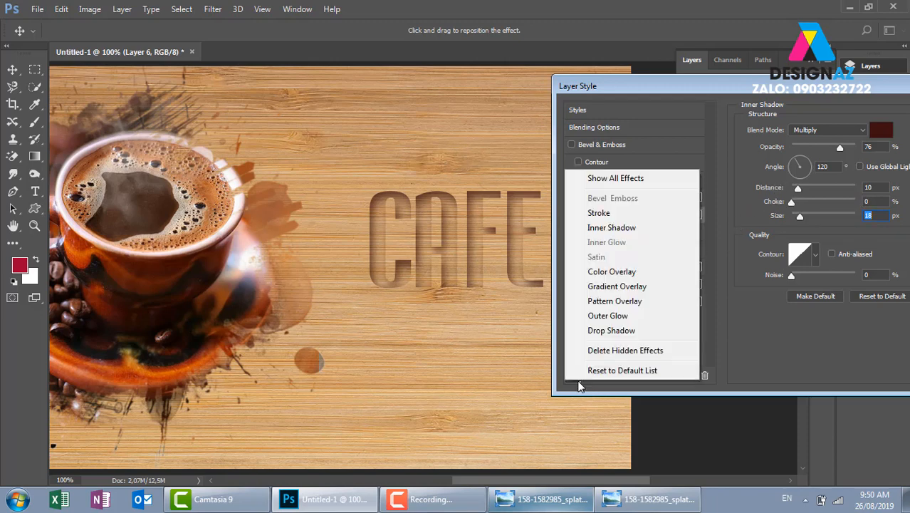
pyautogui.click(609, 215)
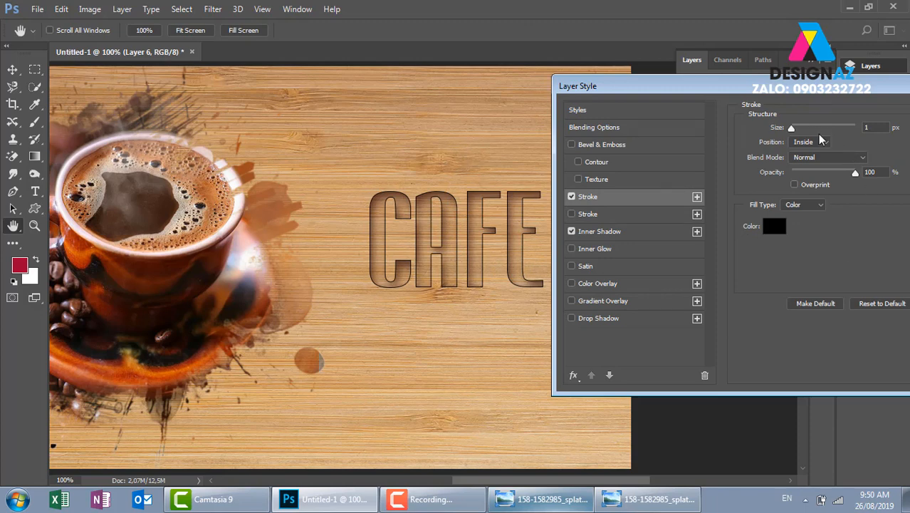
pyautogui.moveTo(791, 129)
pyautogui.mouseDown()
pyautogui.moveTo(801, 130)
pyautogui.moveTo(794, 129)
pyautogui.mouseUp()
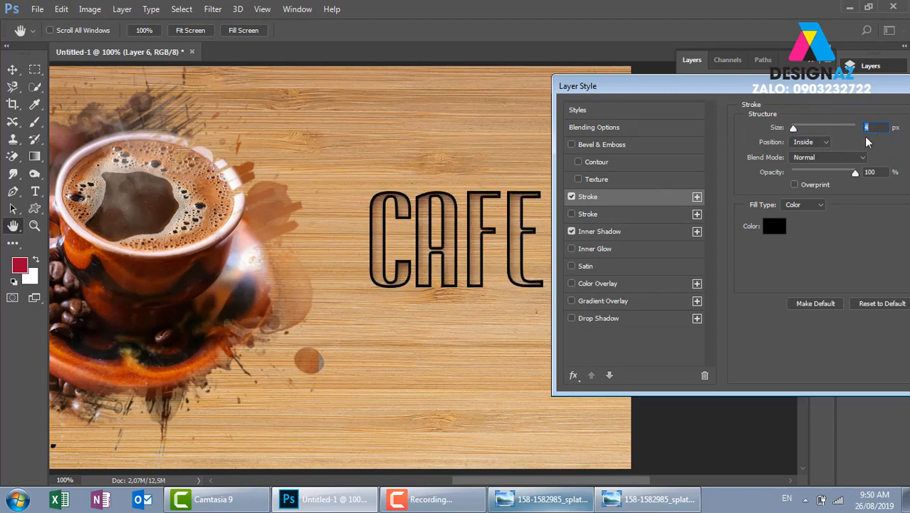
pyautogui.click(825, 145)
pyautogui.click(818, 153)
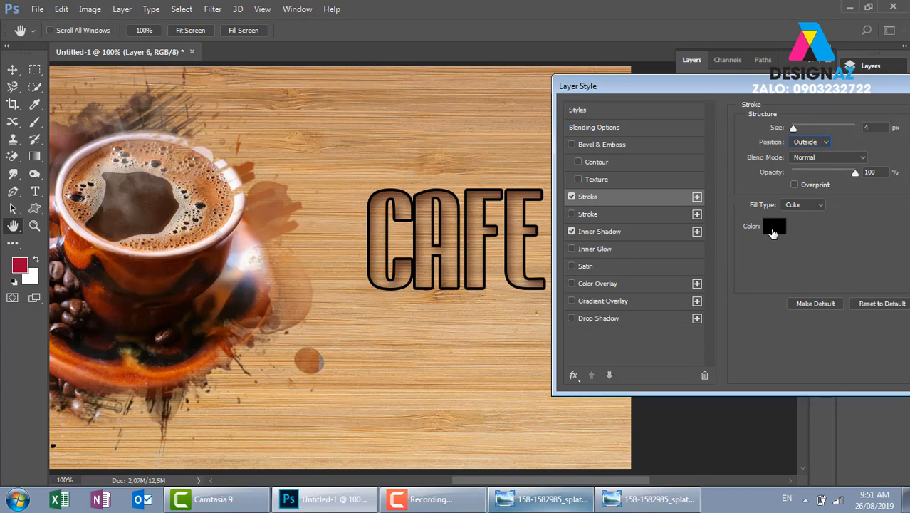
# Set the letters' stroke colour to dark brown #3b1313 and its size to 6 px
pyautogui.click(773, 232)
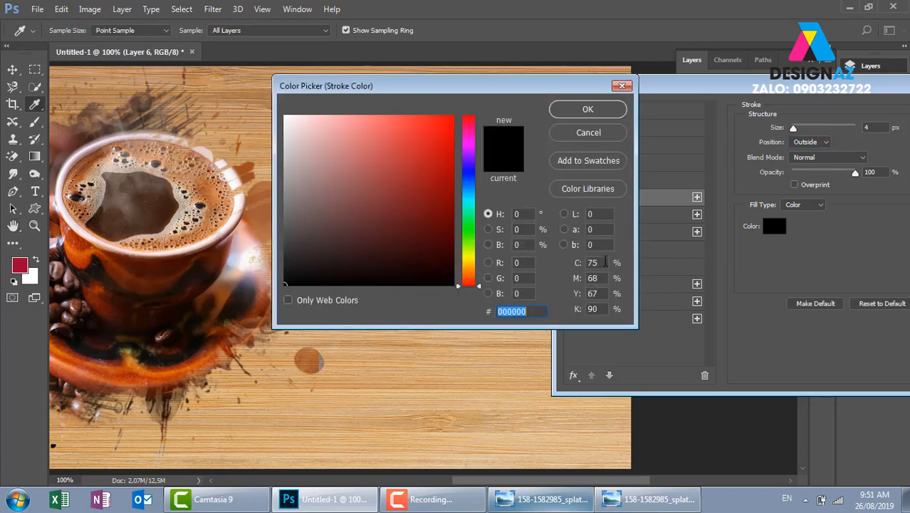
pyautogui.click(408, 243)
pyautogui.moveTo(408, 243); pyautogui.dragTo(399, 247)
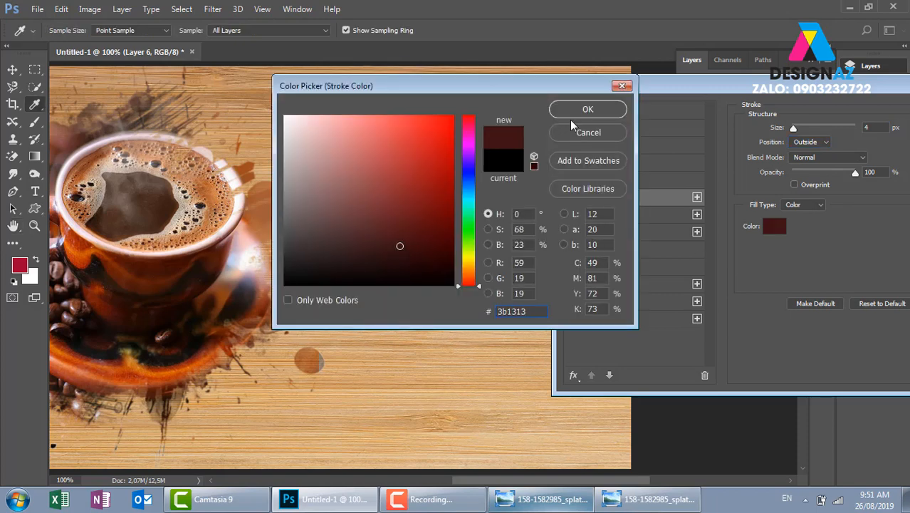
pyautogui.click(587, 110)
pyautogui.moveTo(794, 128); pyautogui.dragTo(795, 128)
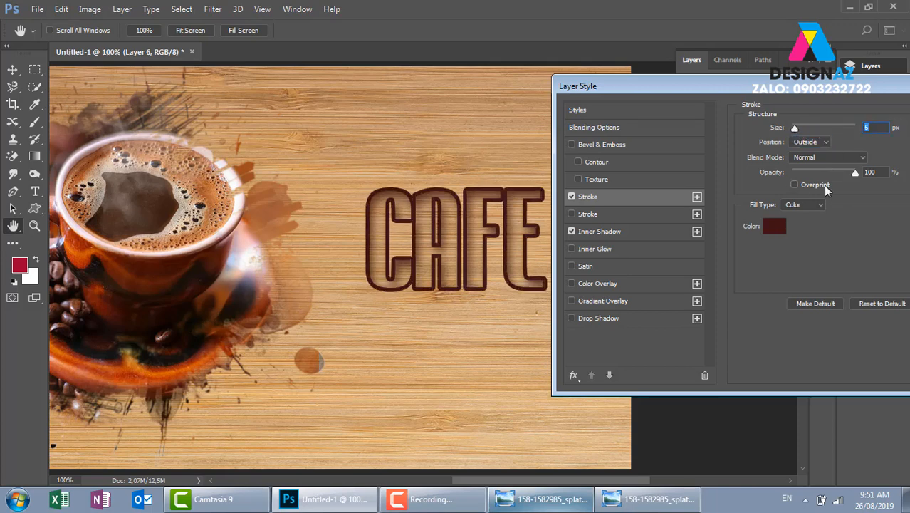
# Soften the stroke with Multiply blending, 41% opacity and a 3 px size, and apply the layer style
pyautogui.moveTo(828, 91); pyautogui.dragTo(721, 78)
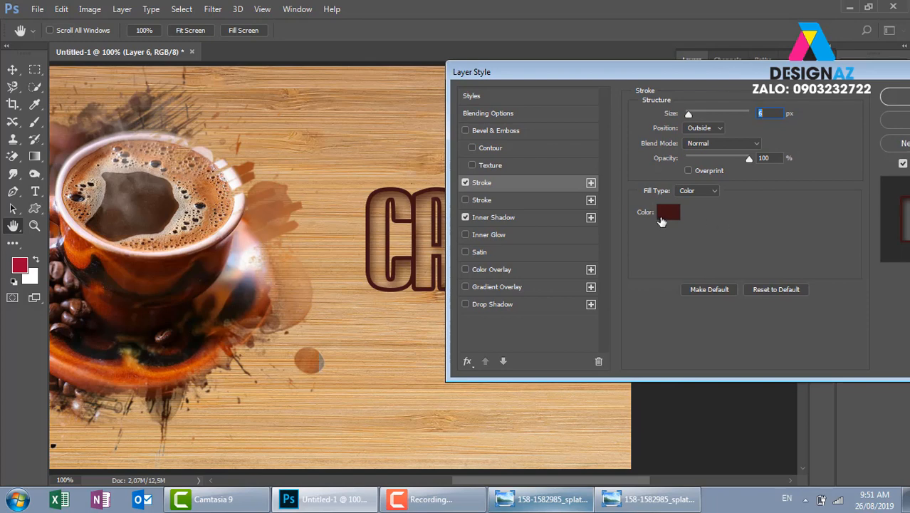
pyautogui.click(757, 145)
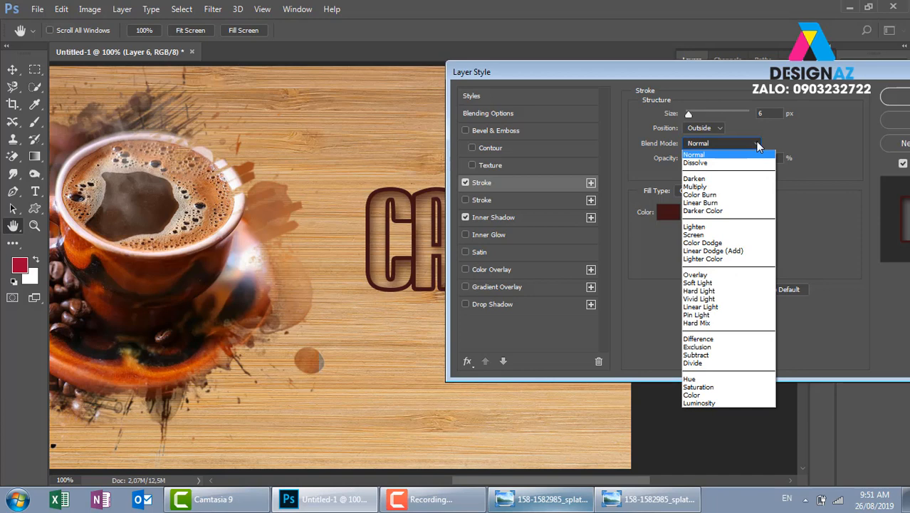
pyautogui.click(724, 187)
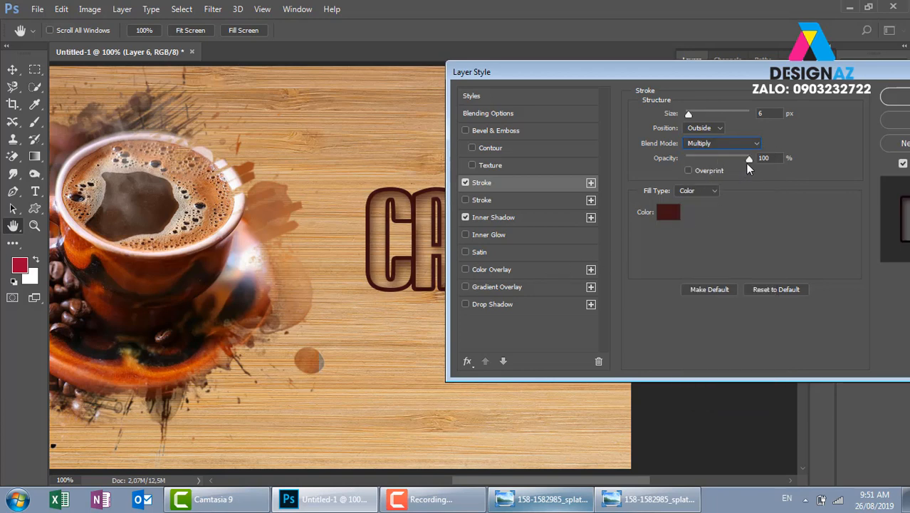
pyautogui.moveTo(748, 164); pyautogui.dragTo(709, 156)
pyautogui.moveTo(674, 72)
pyautogui.mouseDown()
pyautogui.moveTo(802, 73)
pyautogui.moveTo(717, 127)
pyautogui.mouseUp()
pyautogui.moveTo(739, 160); pyautogui.dragTo(737, 160)
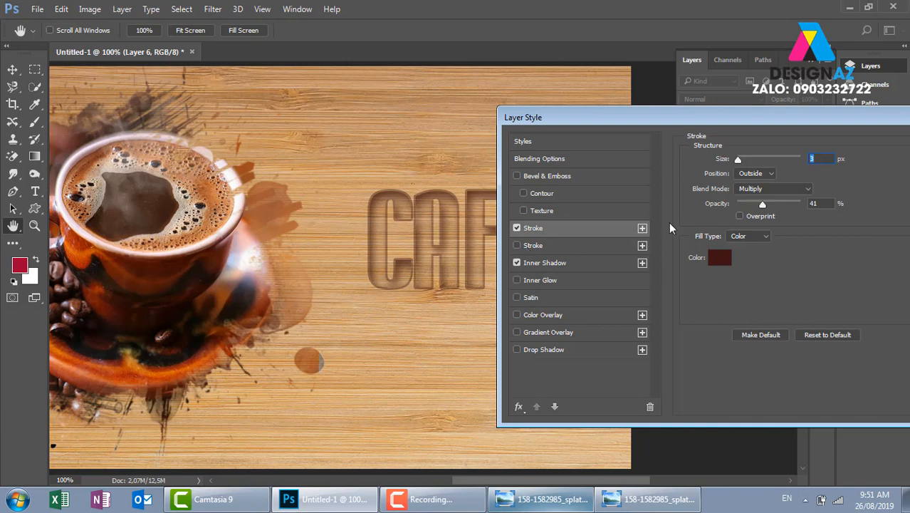
pyautogui.moveTo(781, 130); pyautogui.dragTo(567, 135)
pyautogui.click(759, 150)
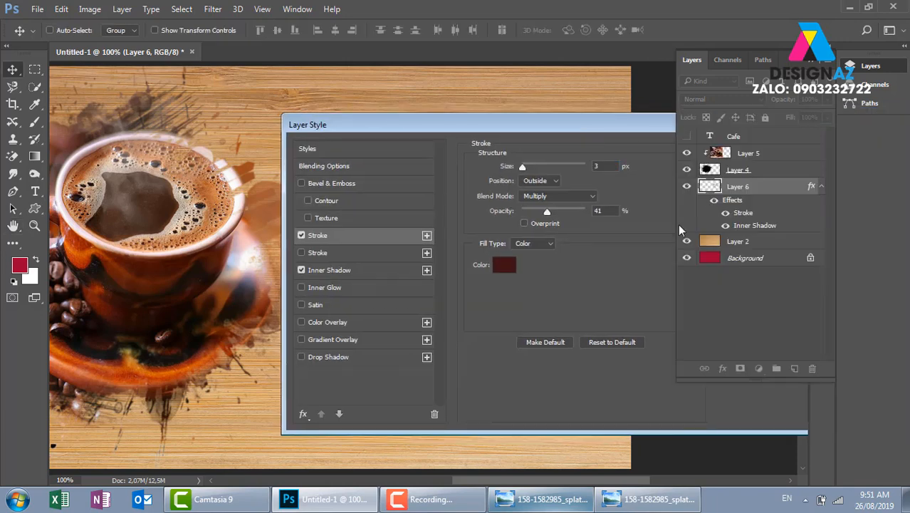
pyautogui.hotkey('ctrl', '-')
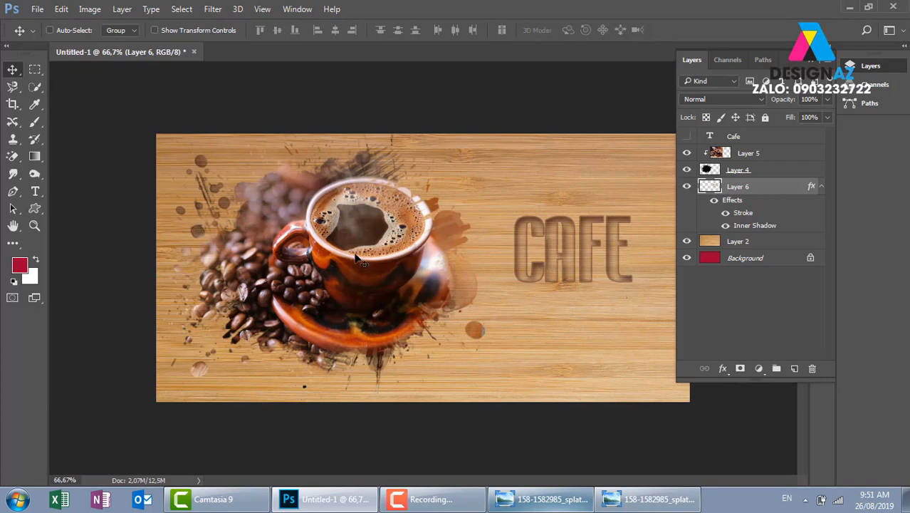
pyautogui.hotkey('ctrl', '+')
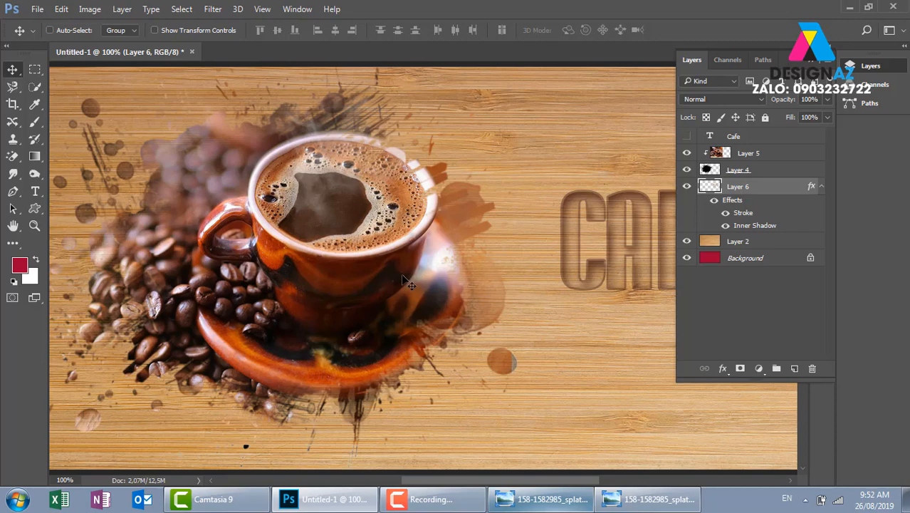
pyautogui.hotkey('ctrl', '-')
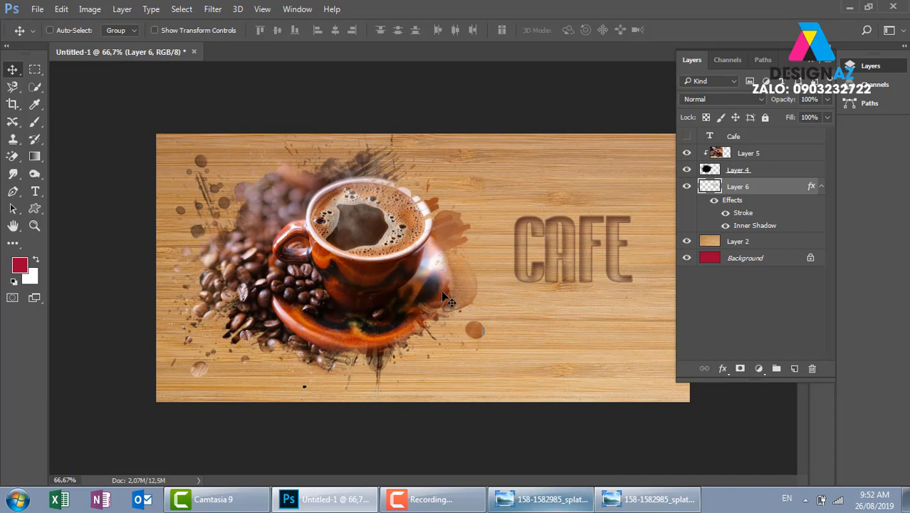